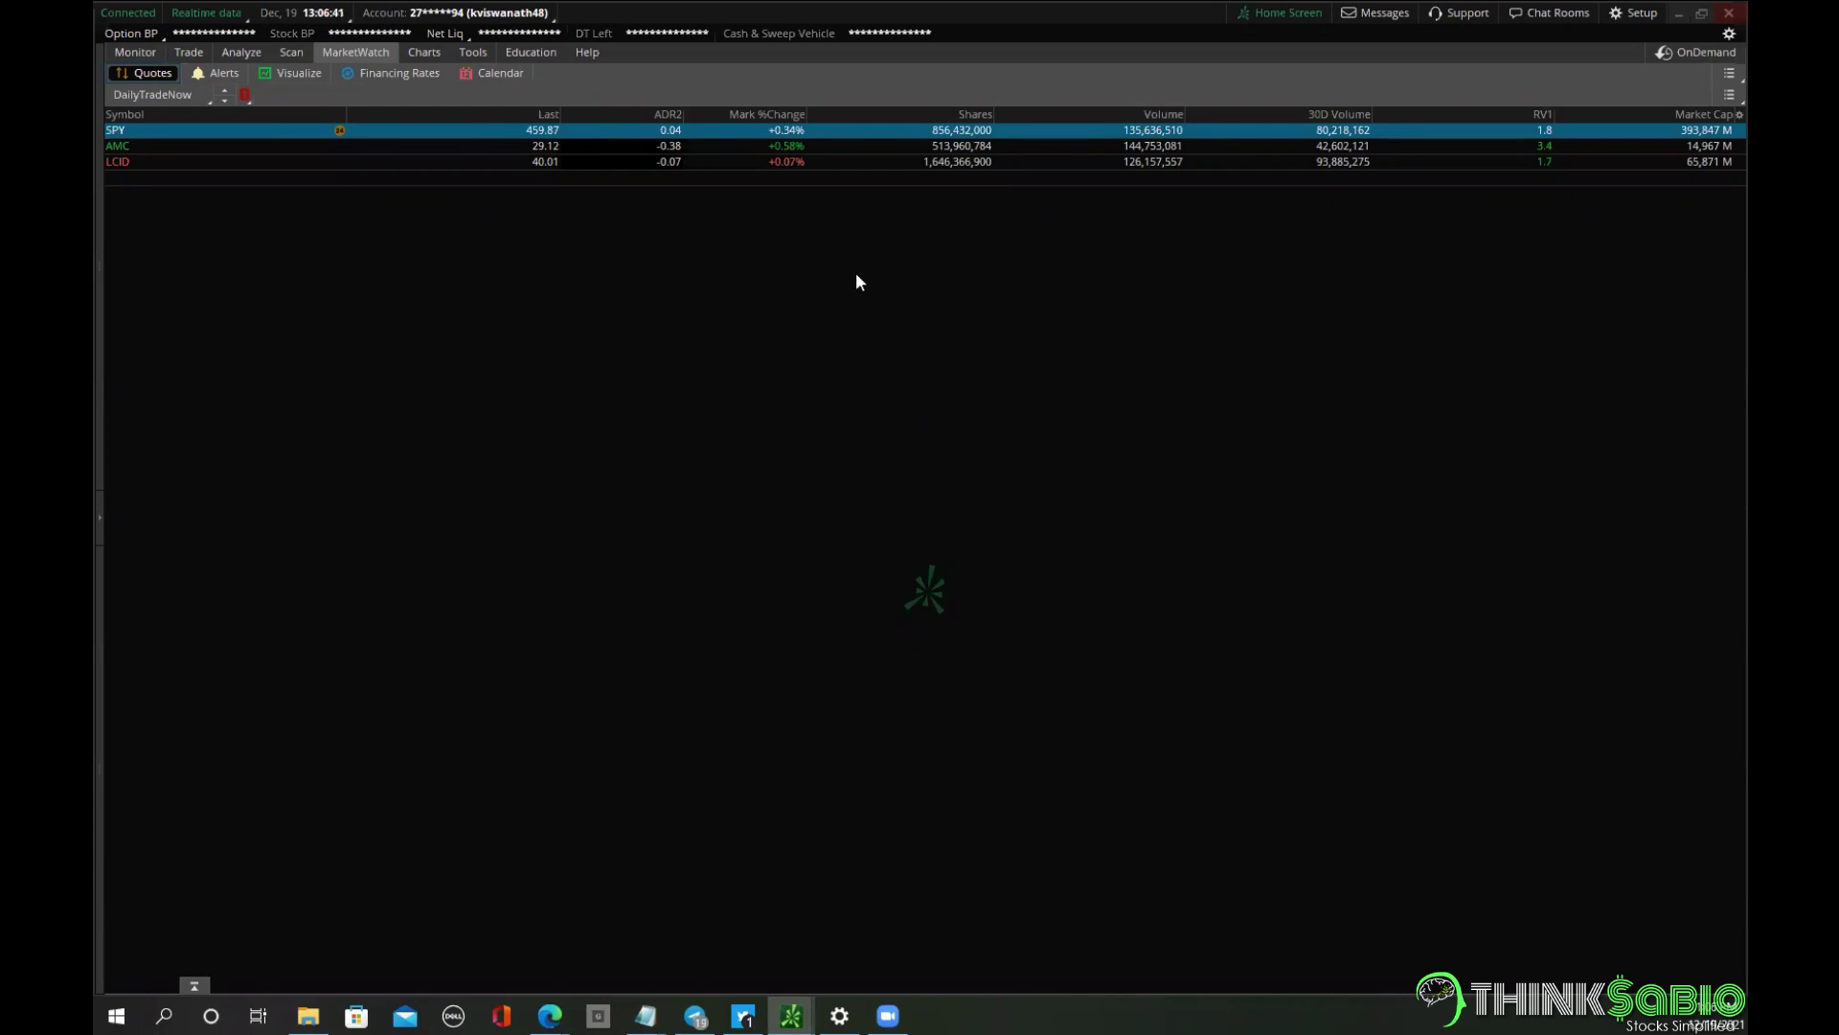
Read through the KGF Original Shared in TS script, then bring the untitled conditions notes forward.
{"action": "mouse_move", "coordinate": [646, 1015]}
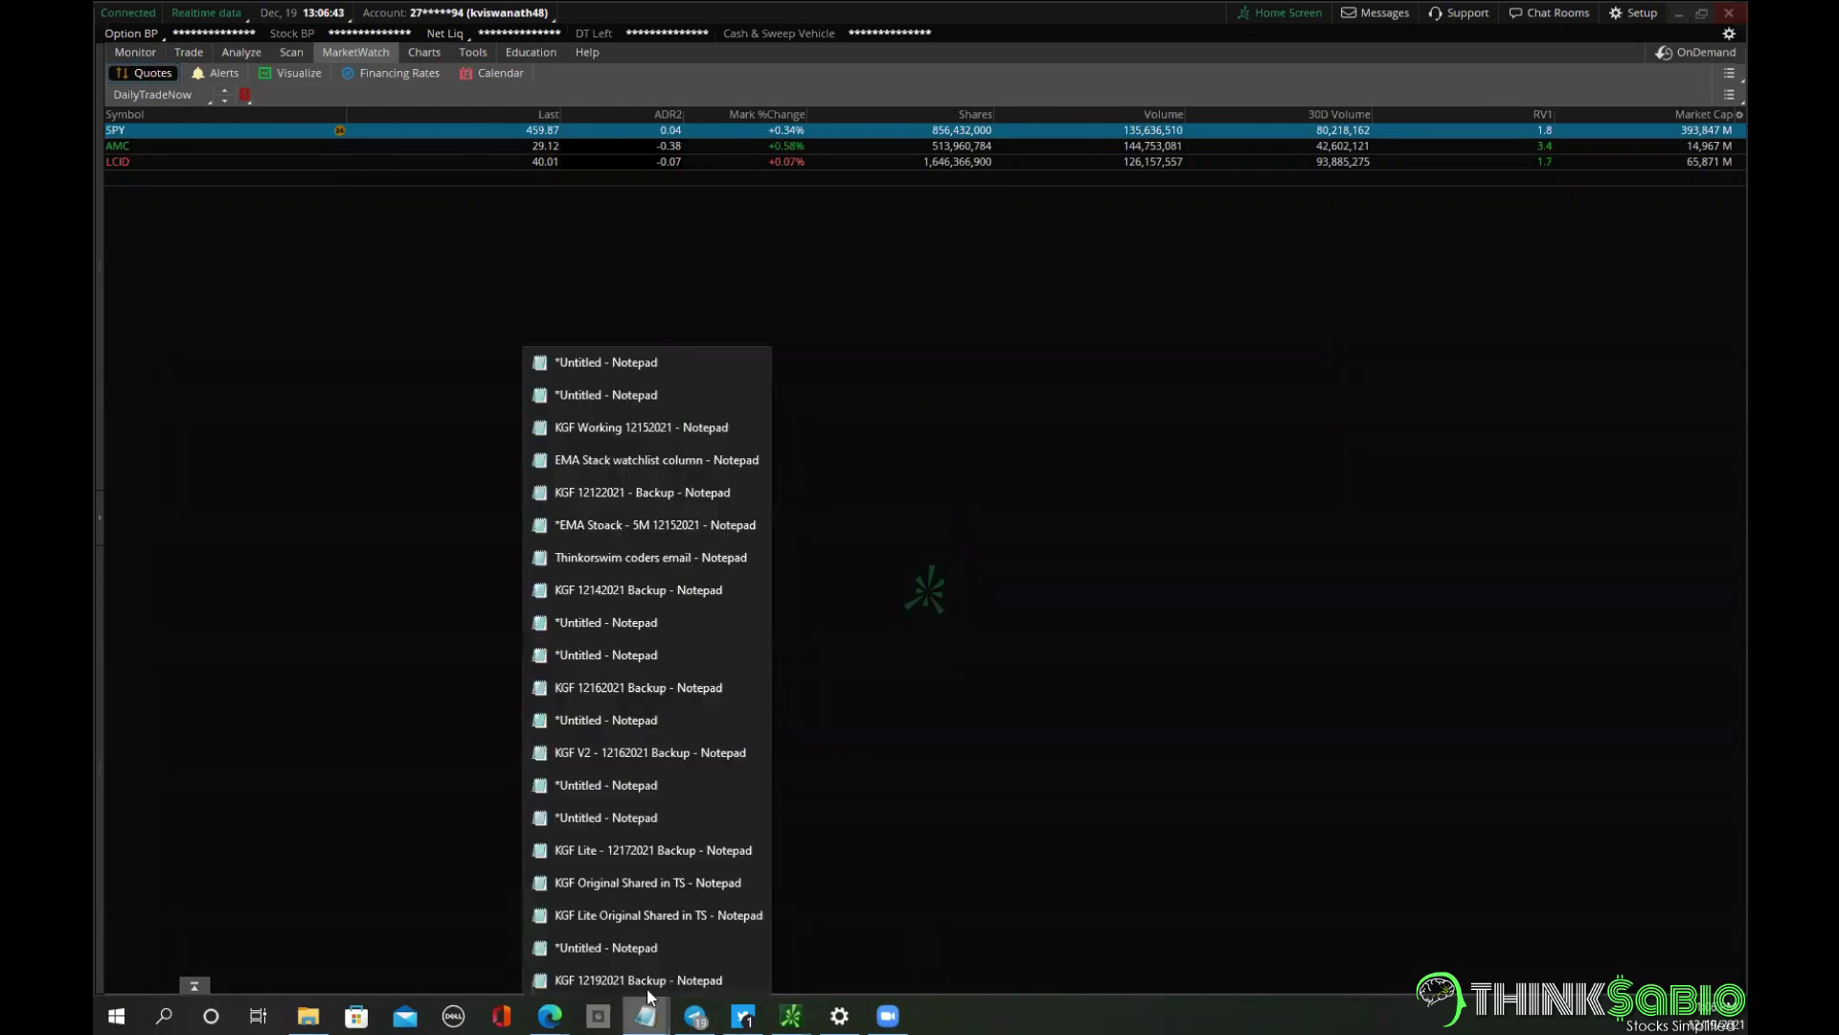
{"action": "left_click", "coordinate": [670, 884]}
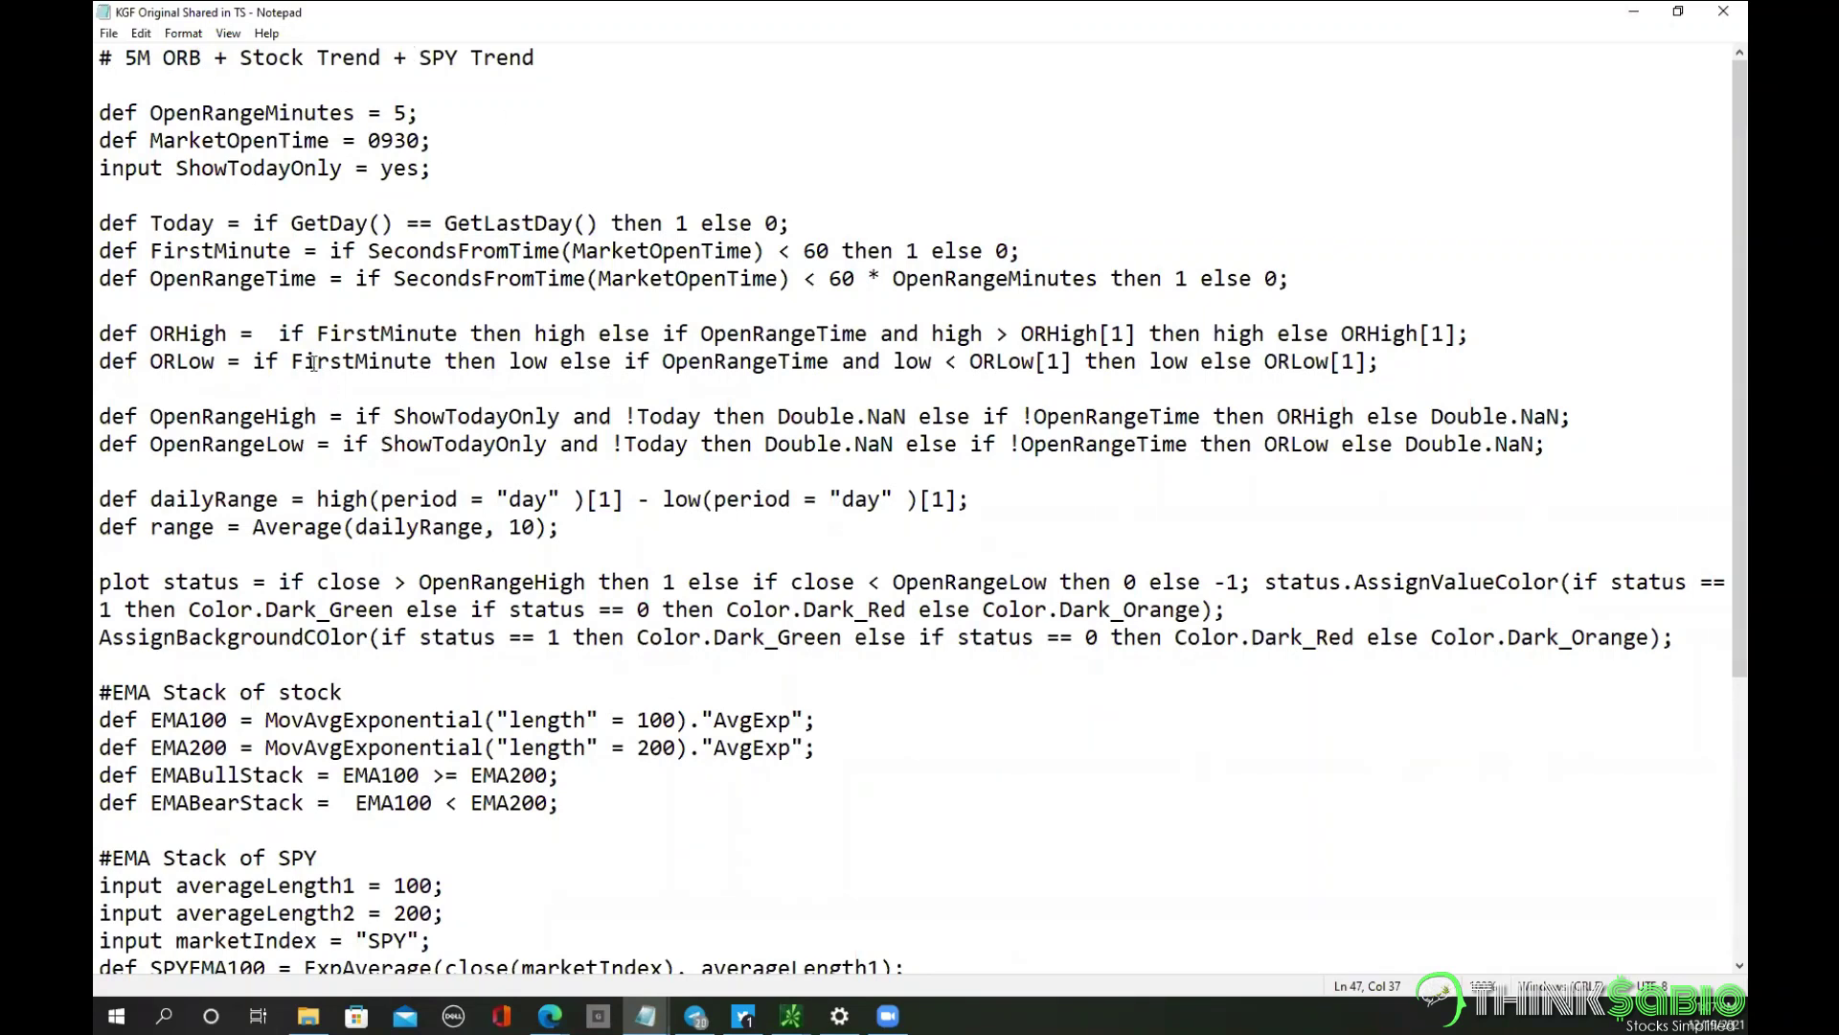
{"action": "scroll", "coordinate": [632, 275], "scroll_direction": "down", "scroll_amount": 5}
{"action": "scroll", "coordinate": [631, 275], "scroll_direction": "up", "scroll_amount": 5}
{"action": "scroll", "coordinate": [624, 771], "scroll_direction": "down", "scroll_amount": 1}
{"action": "scroll", "coordinate": [625, 771], "scroll_direction": "down", "scroll_amount": 4}
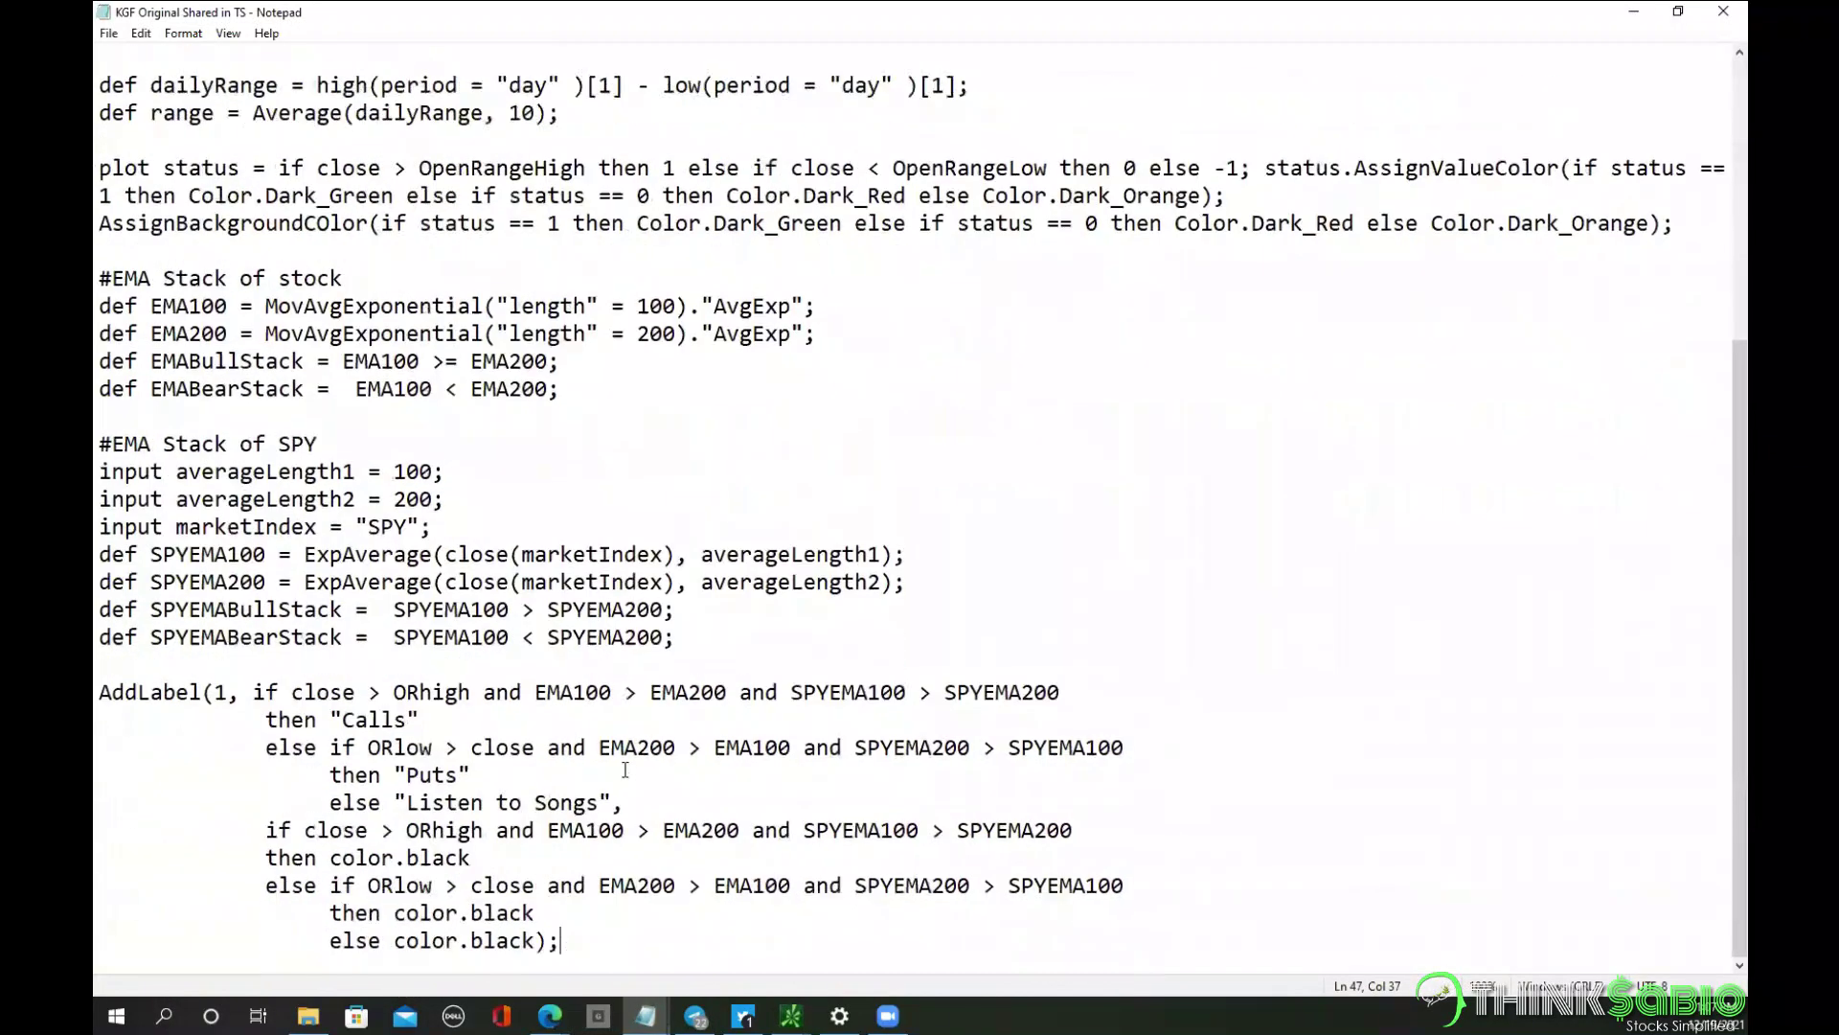
{"action": "scroll", "coordinate": [625, 772], "scroll_direction": "up", "scroll_amount": 5}
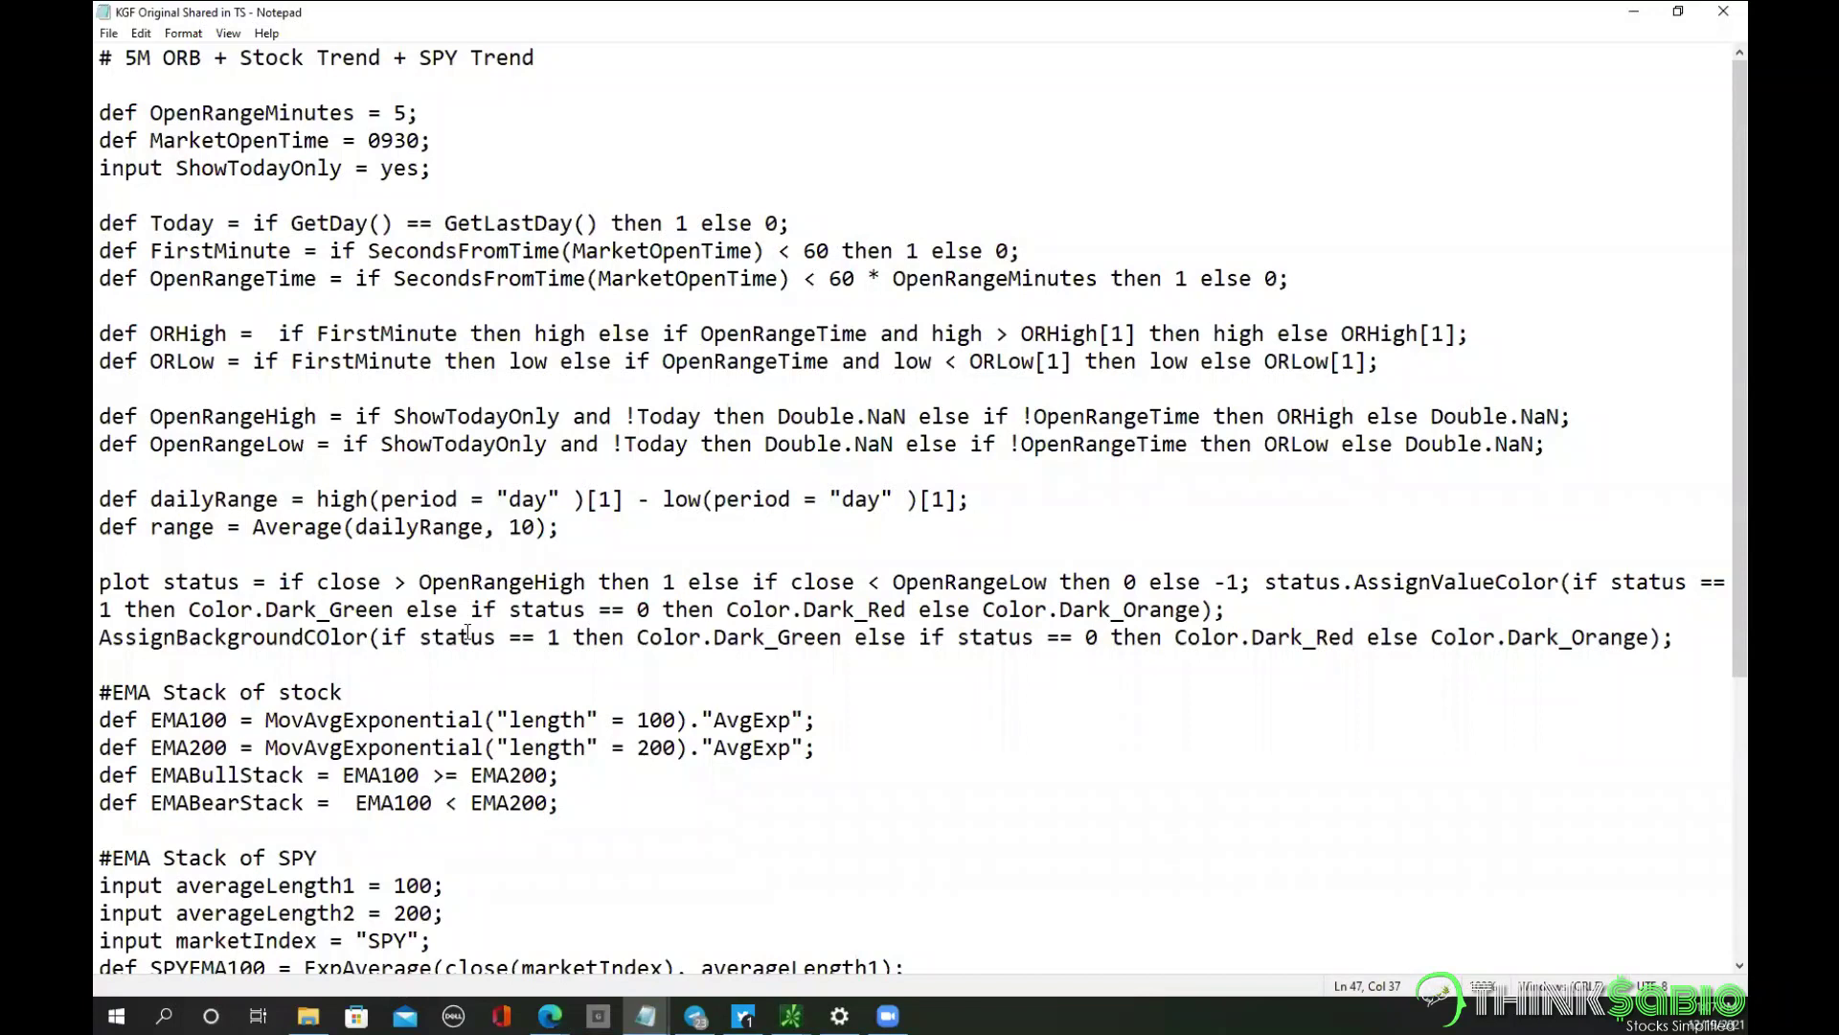
{"action": "scroll", "coordinate": [466, 631], "scroll_direction": "down", "scroll_amount": 5}
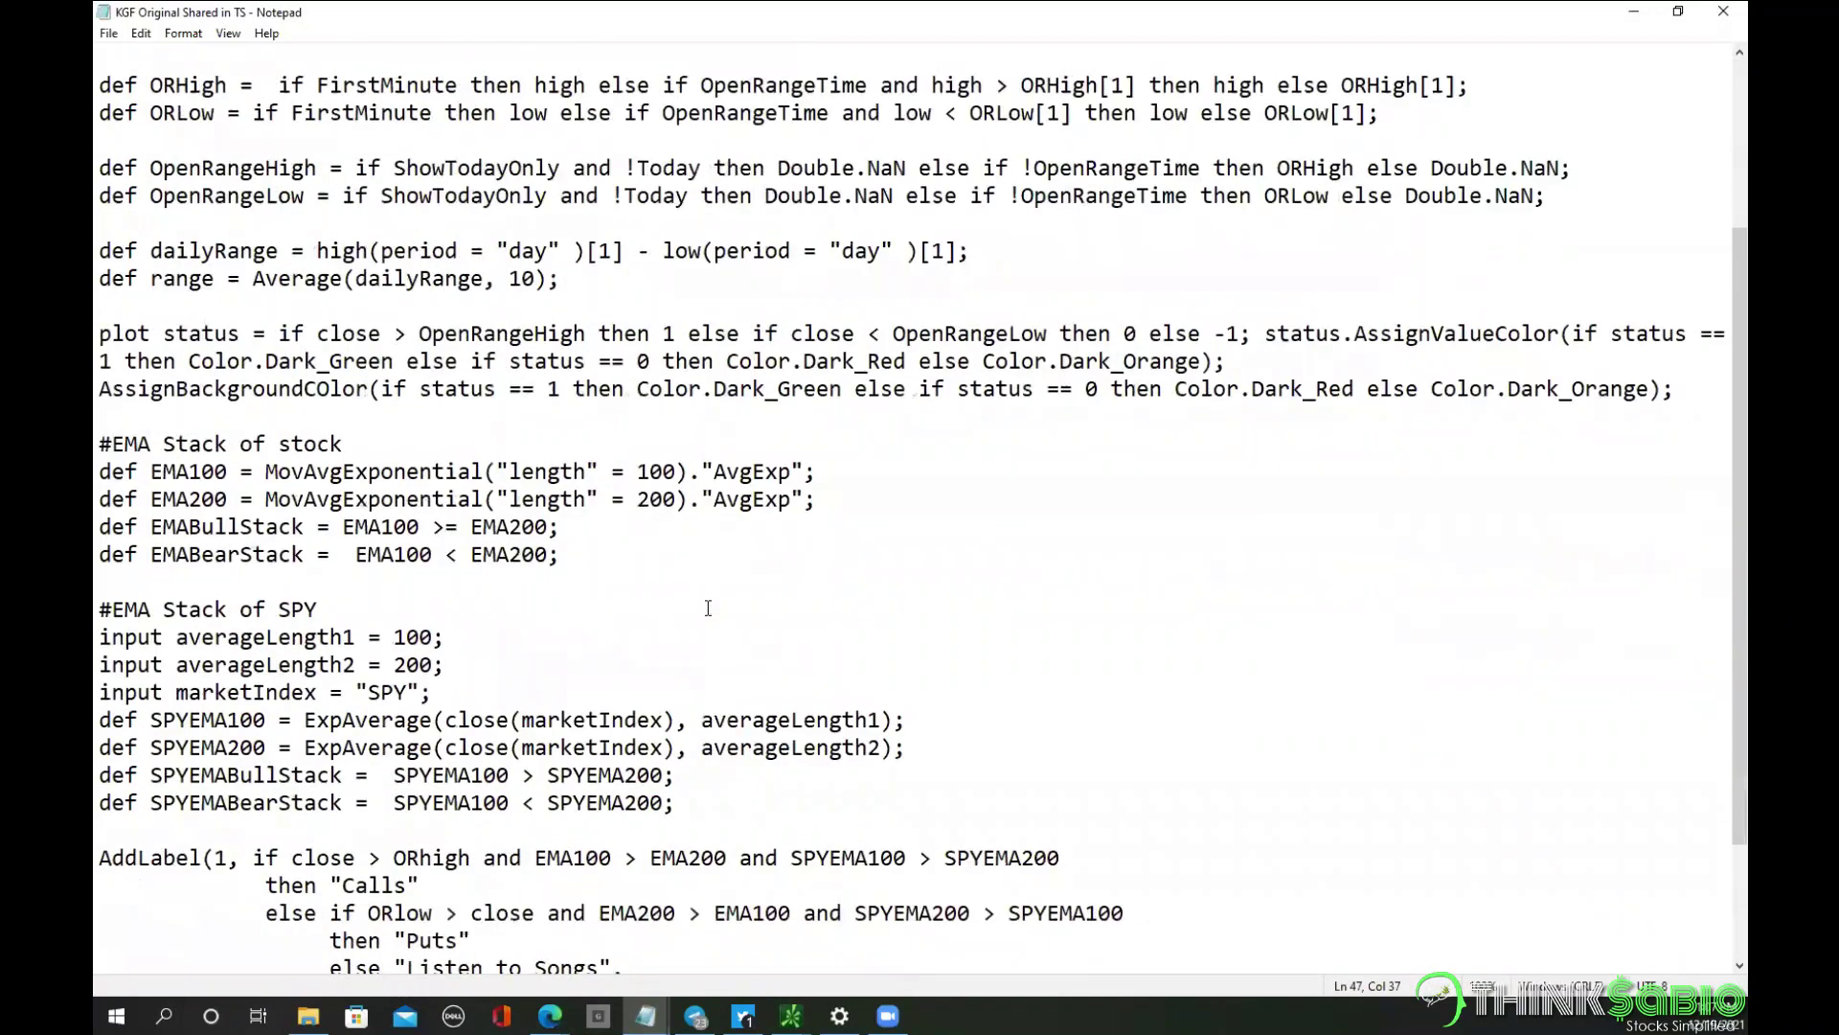
{"action": "left_click", "coordinate": [646, 1015]}
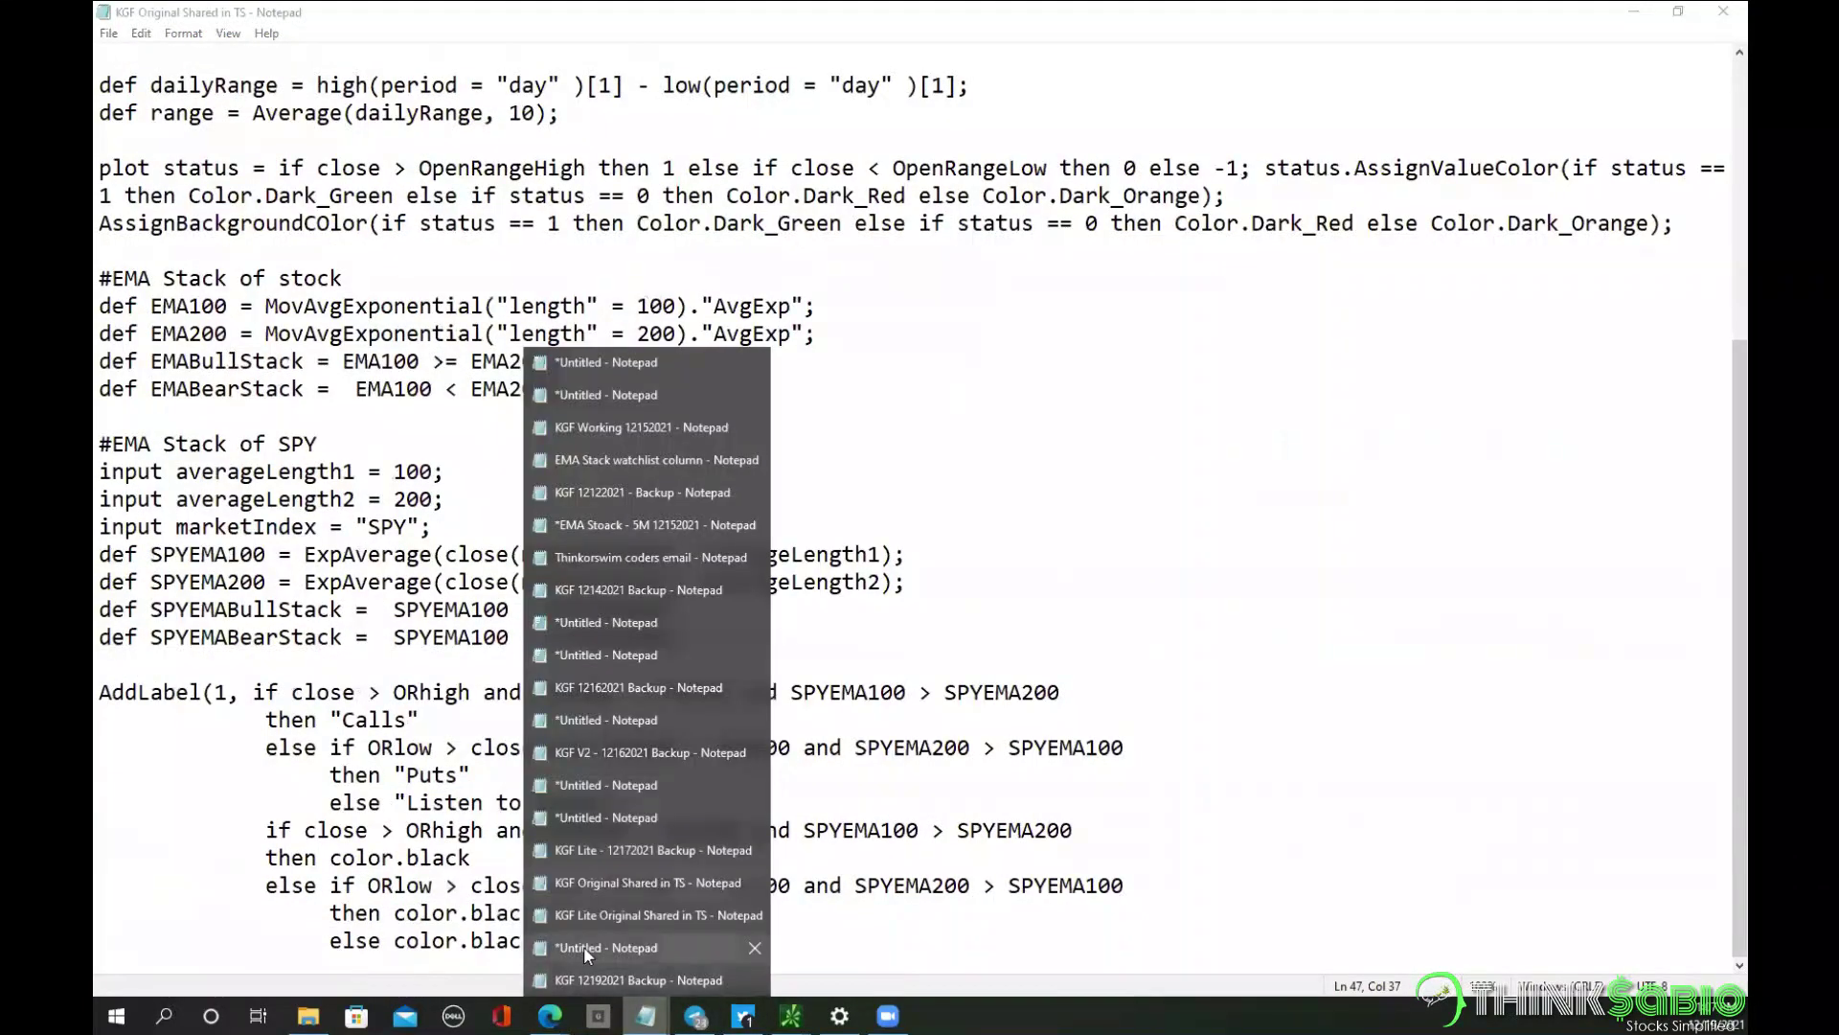
{"action": "left_click", "coordinate": [583, 946]}
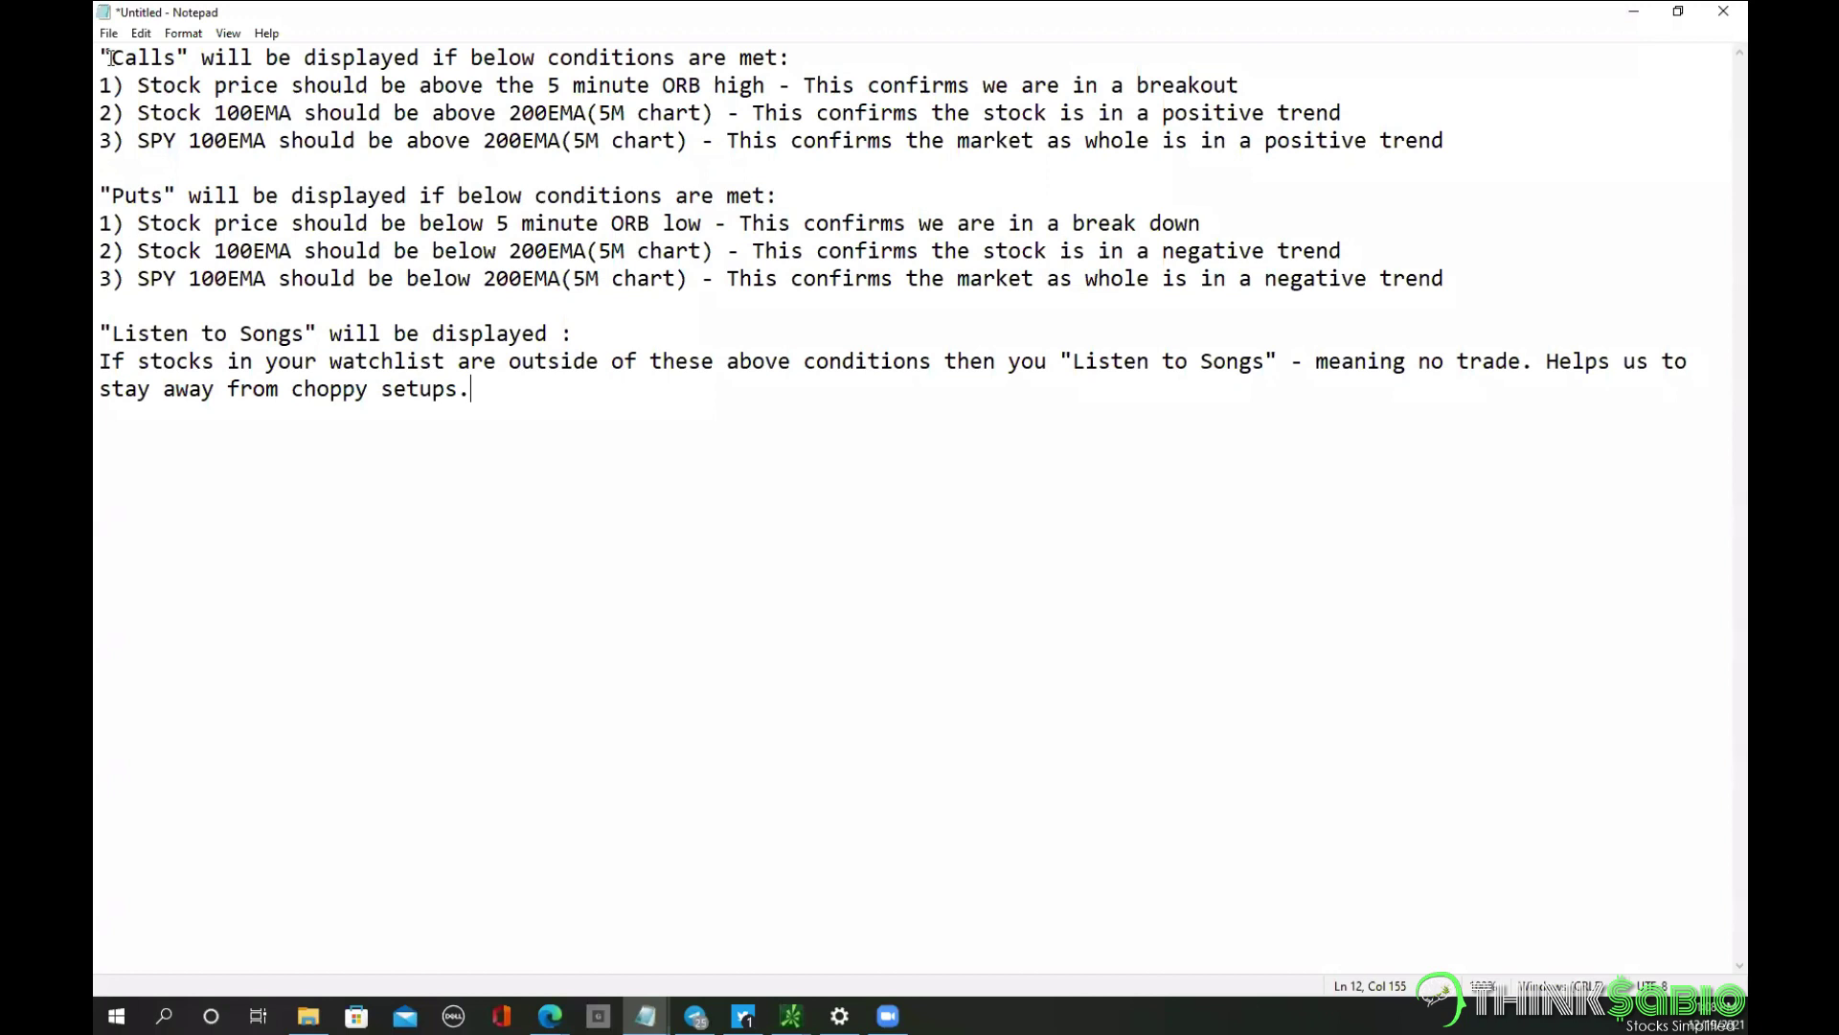
{"action": "left_click_drag", "start_coordinate": [111, 58], "coordinate": [177, 59]}
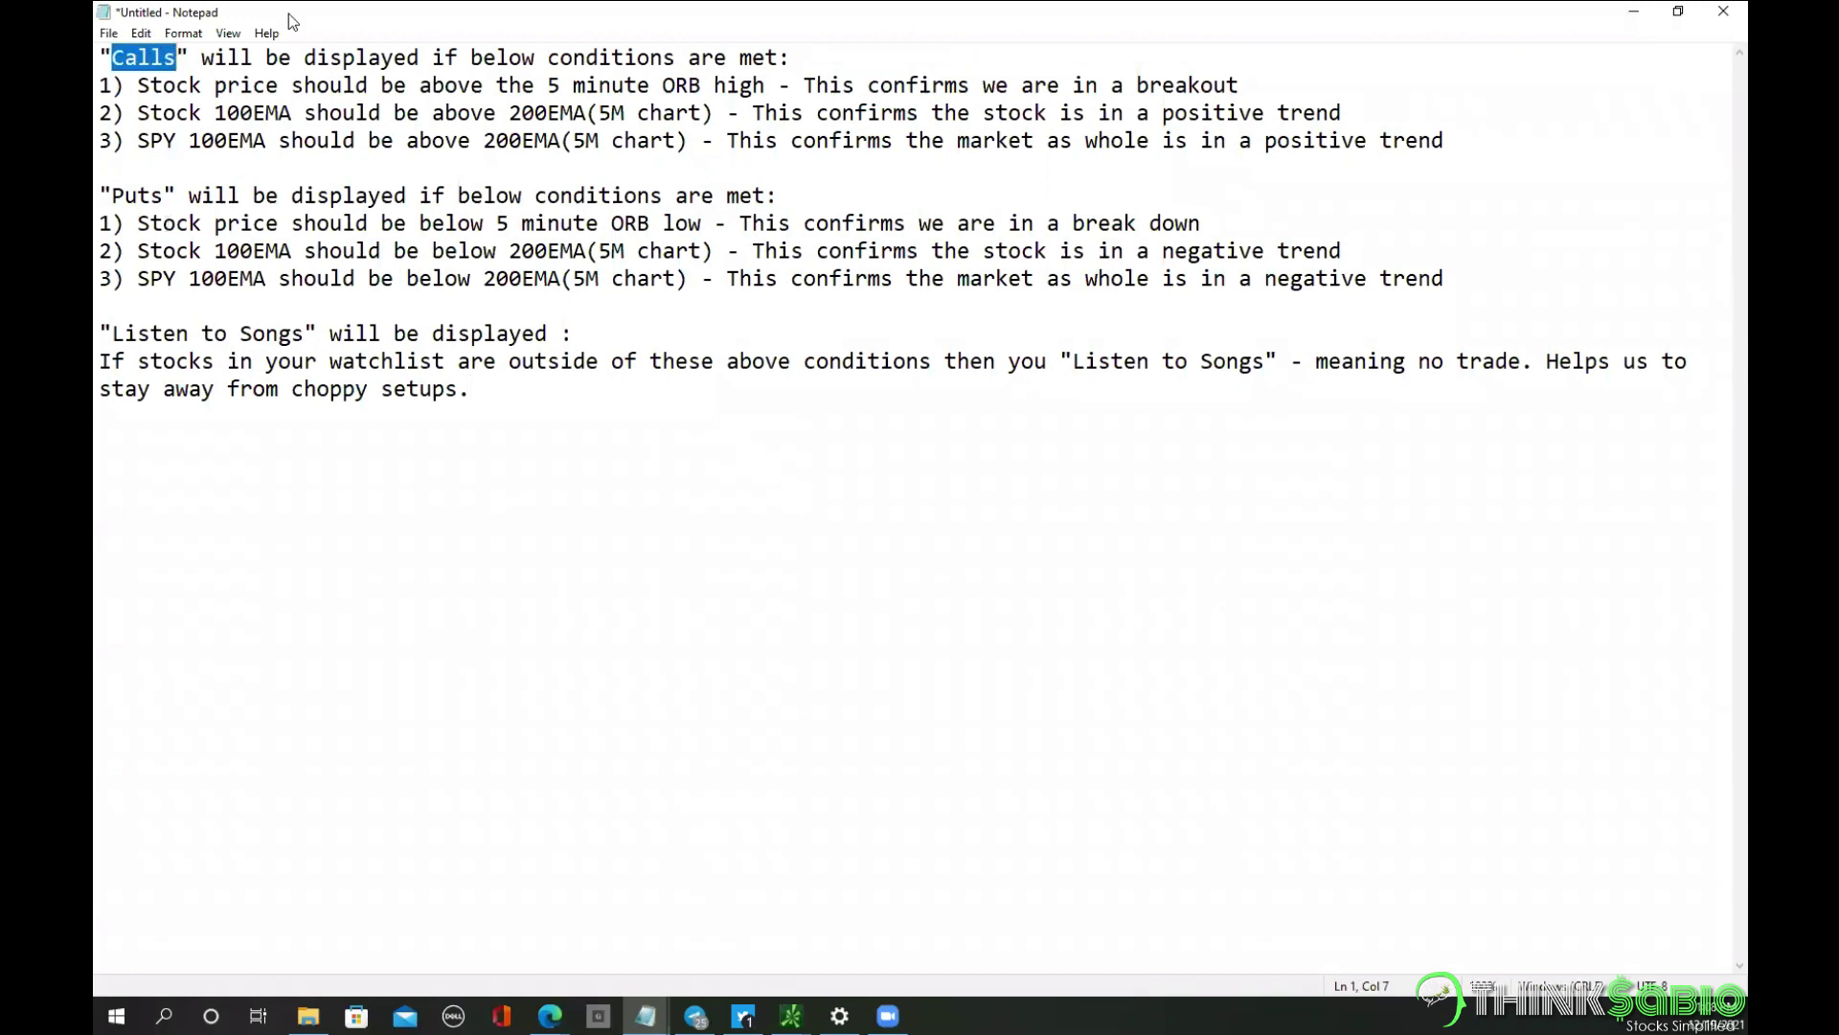
{"action": "left_click_drag", "start_coordinate": [112, 196], "coordinate": [162, 201]}
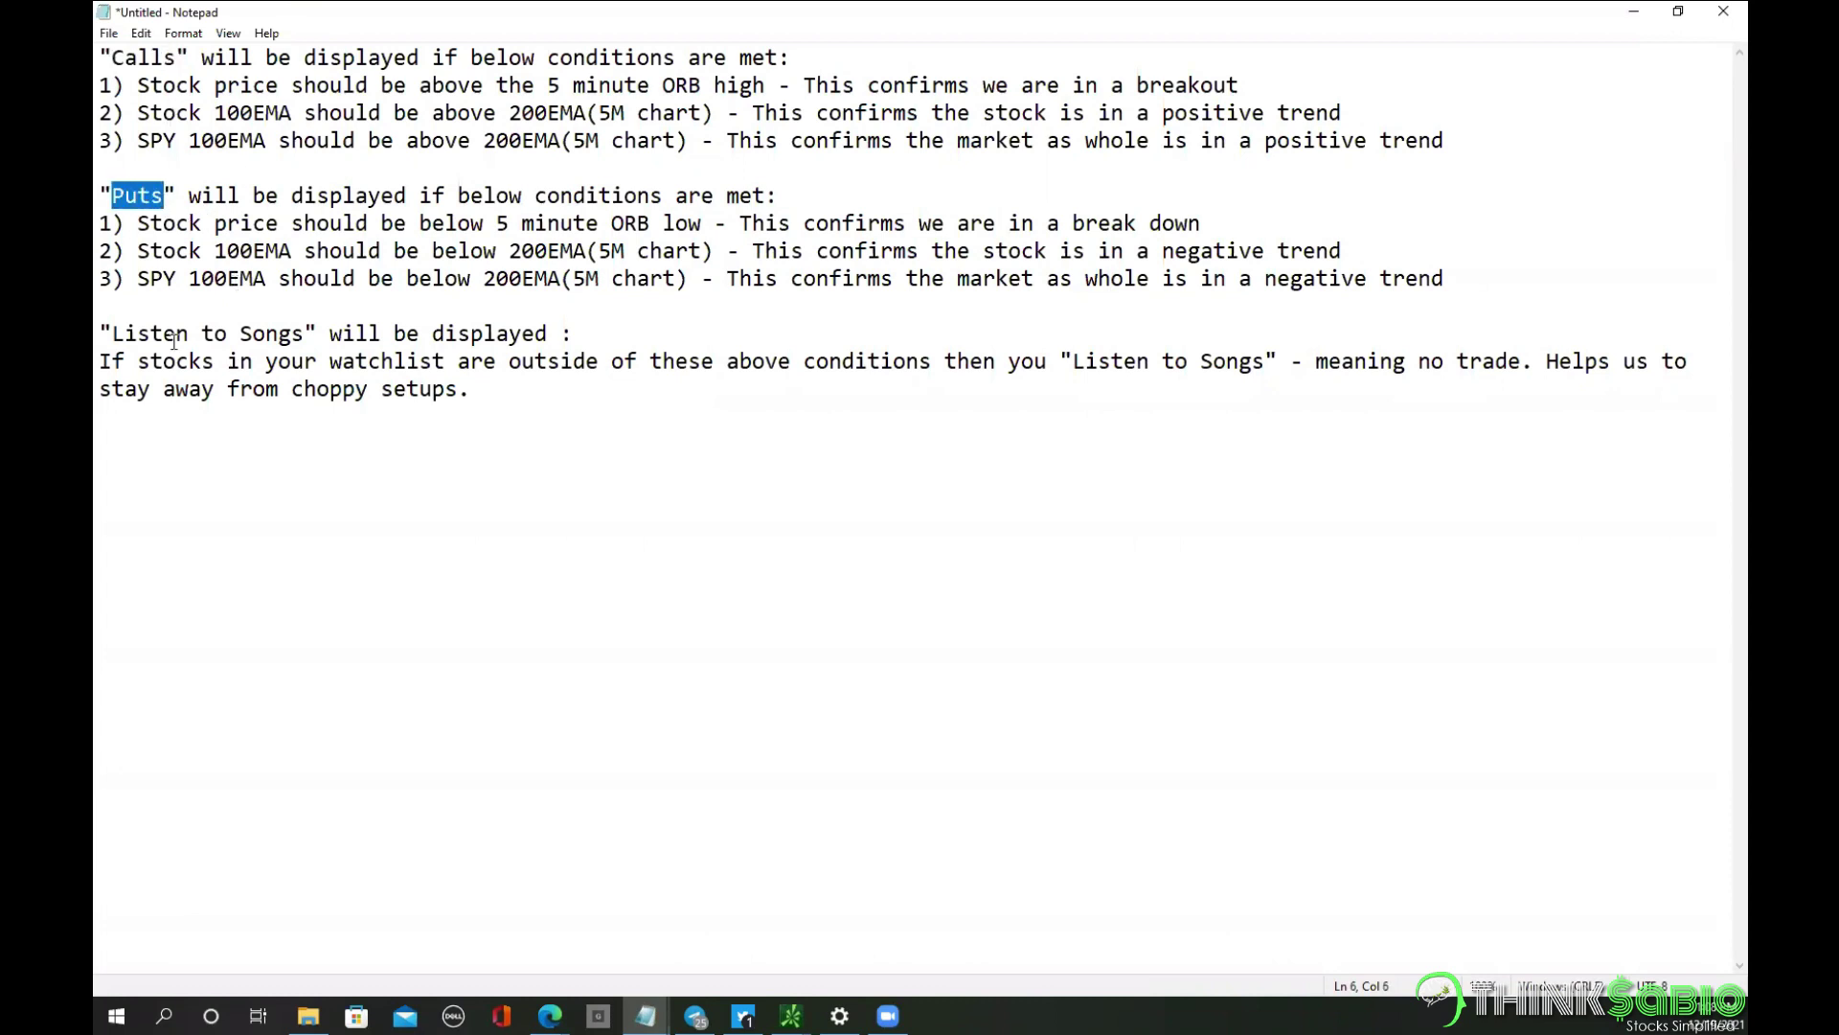
{"action": "left_click_drag", "start_coordinate": [111, 336], "coordinate": [305, 335]}
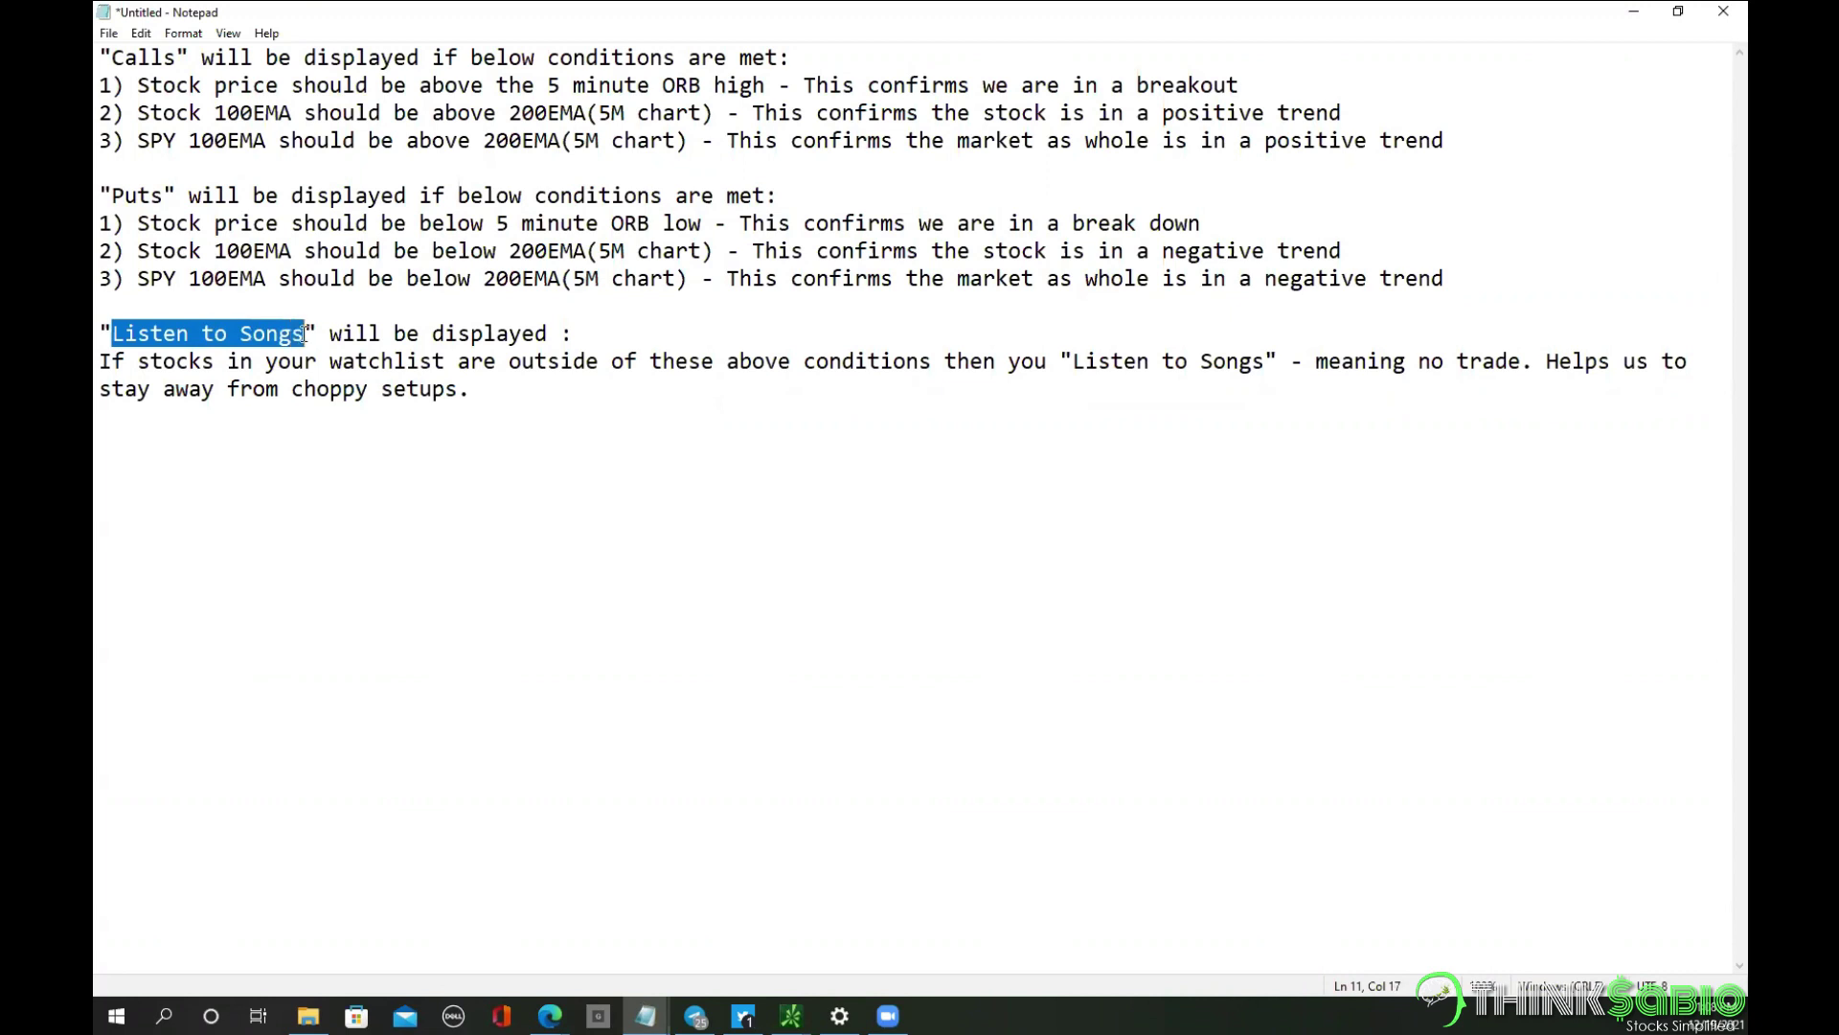
{"action": "left_click", "coordinate": [369, 167]}
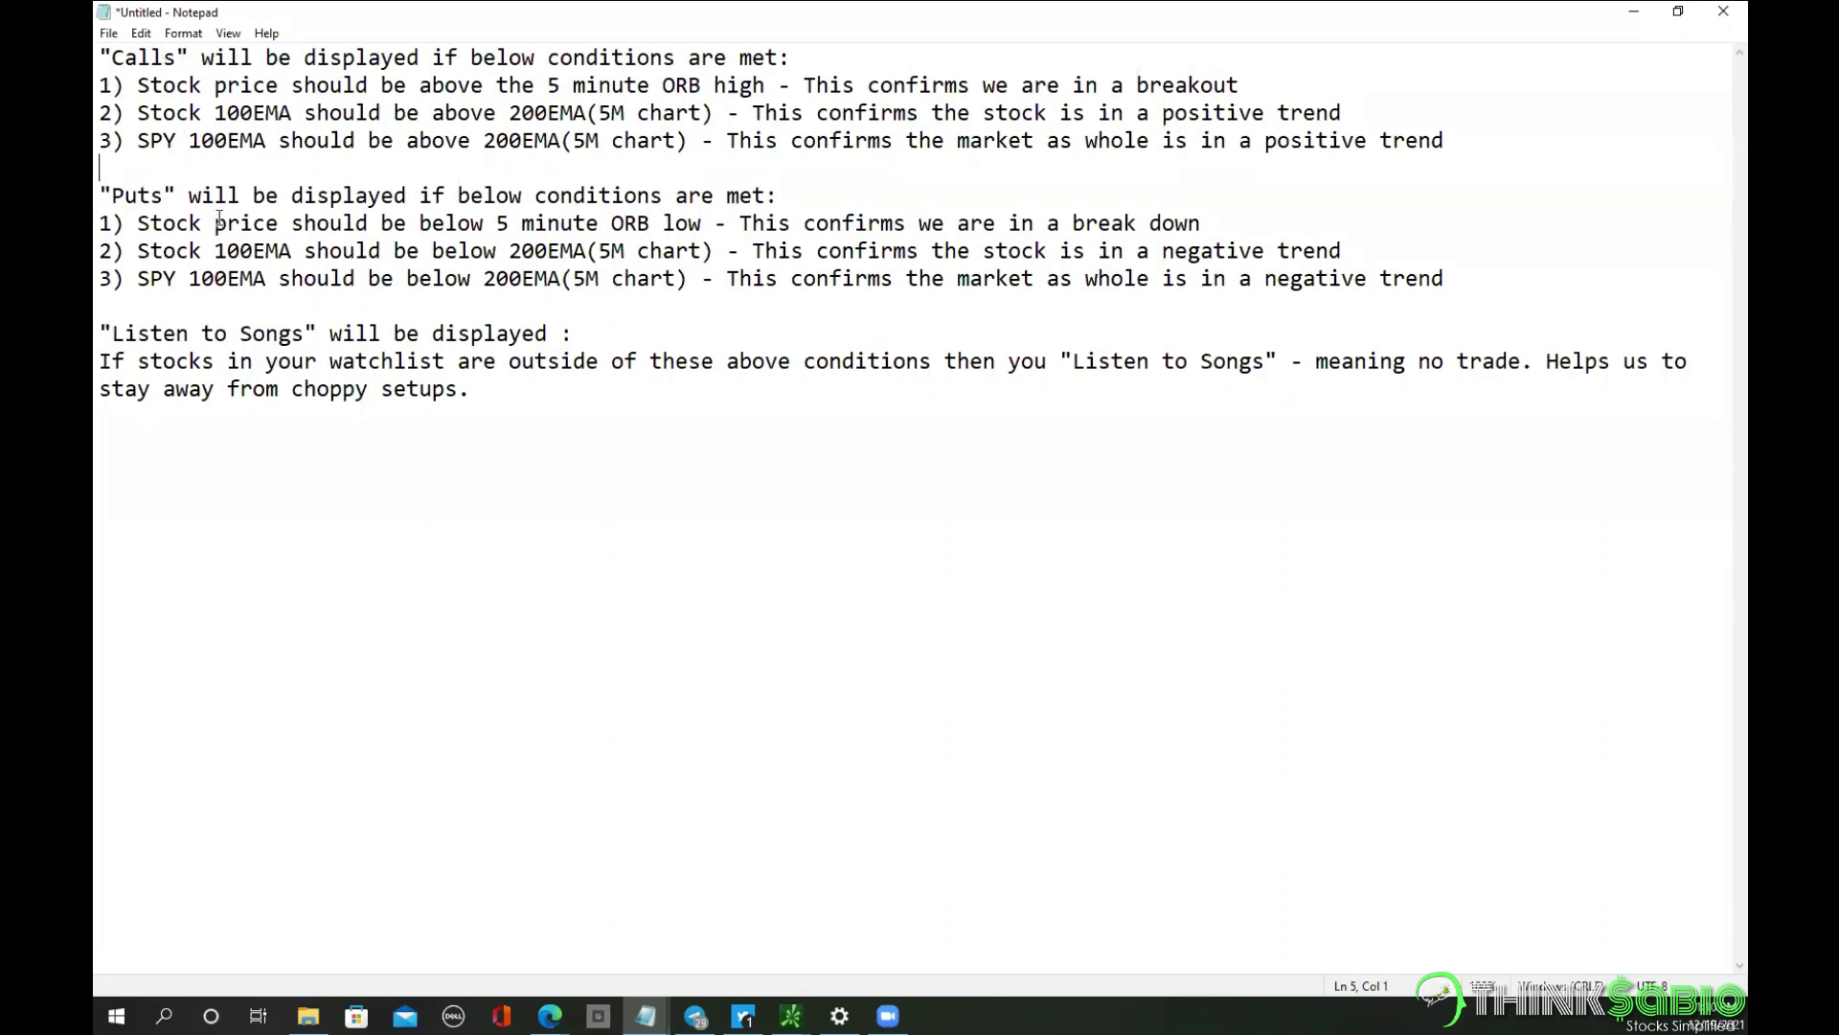
Highlight 'Listen to Songs' in the notes, then bring up the thinkorswim MarketWatch quotes.
{"action": "left_click_drag", "start_coordinate": [112, 333], "coordinate": [304, 330]}
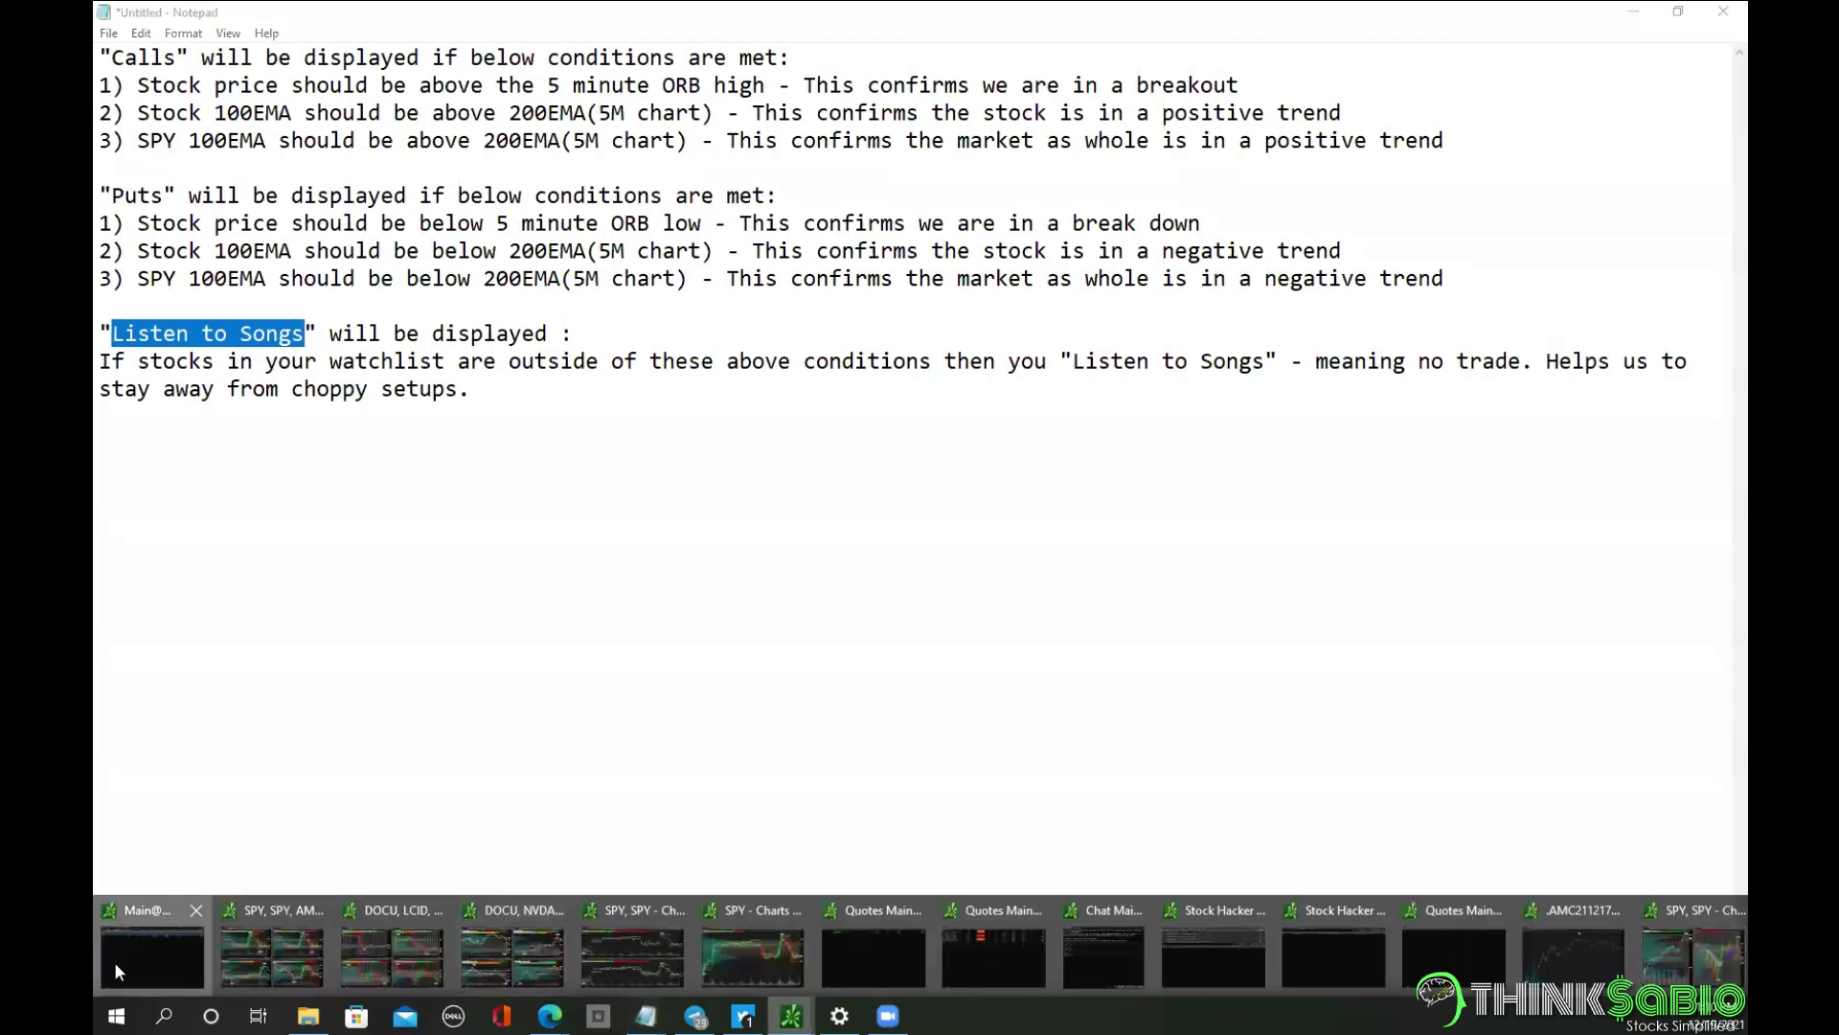
{"action": "left_click", "coordinate": [113, 962]}
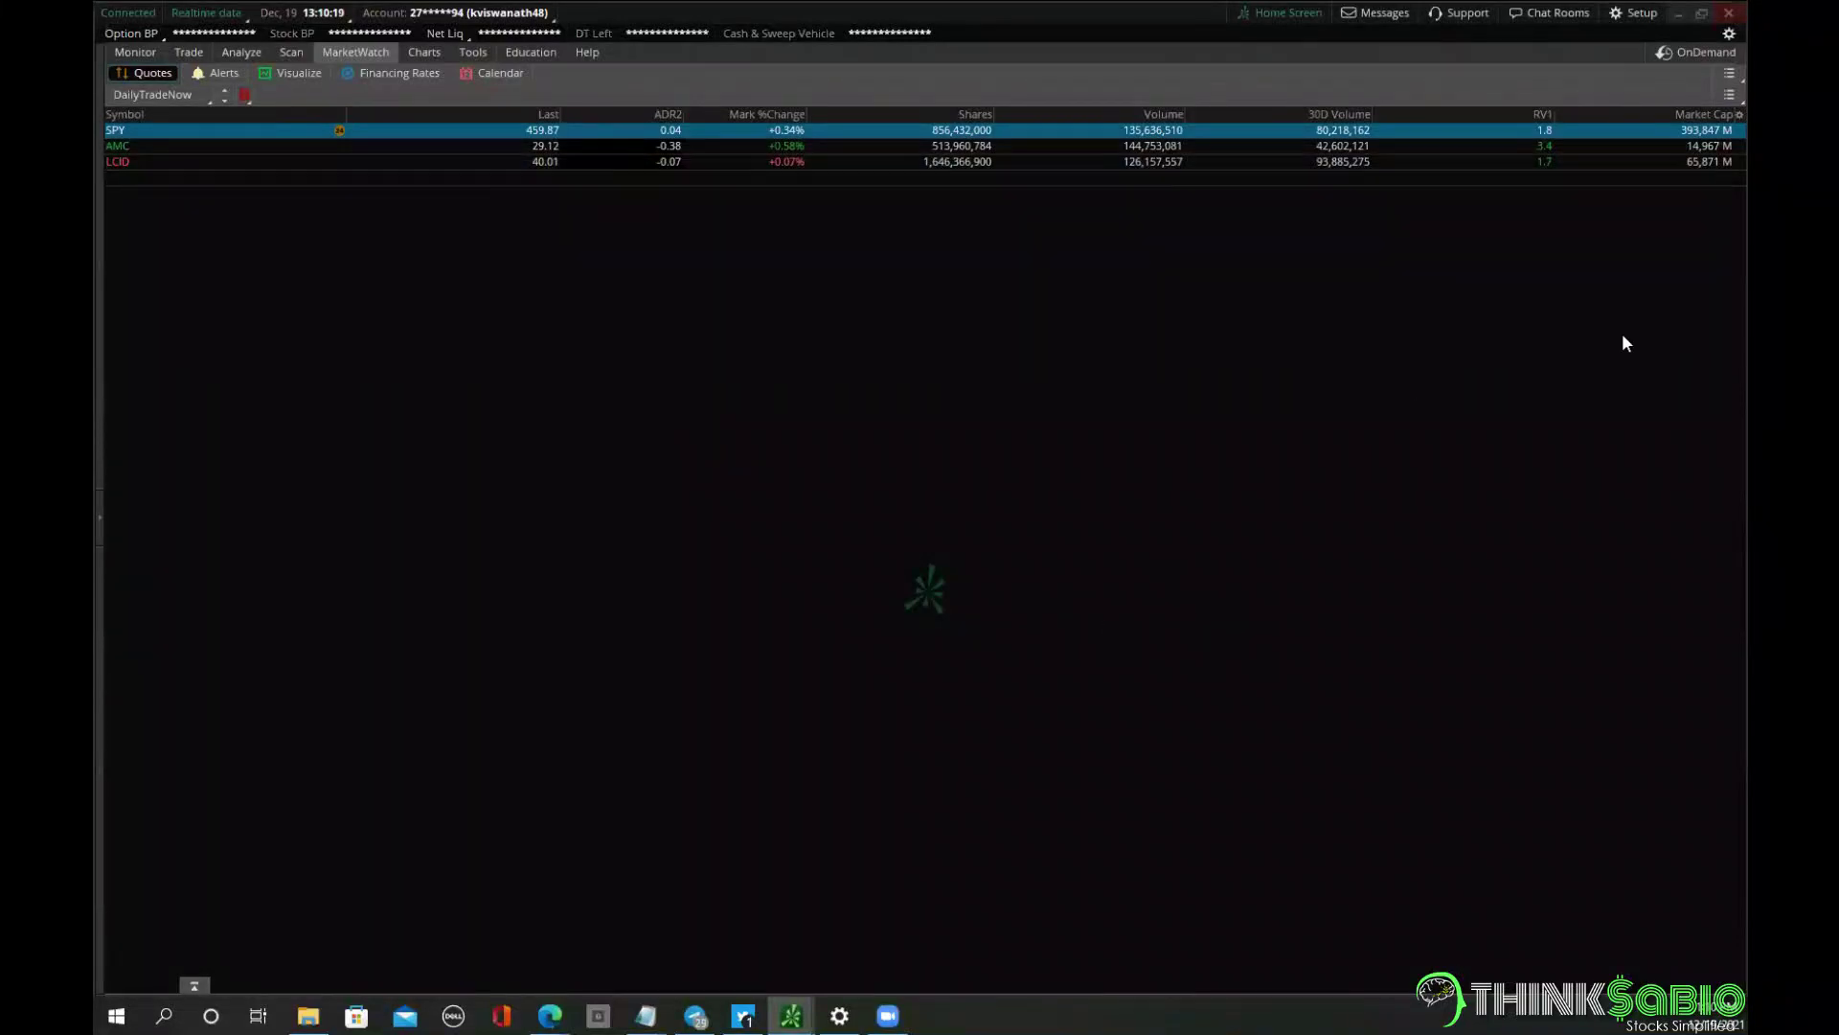
{"action": "left_click", "coordinate": [1739, 114]}
{"action": "left_click", "coordinate": [1662, 137]}
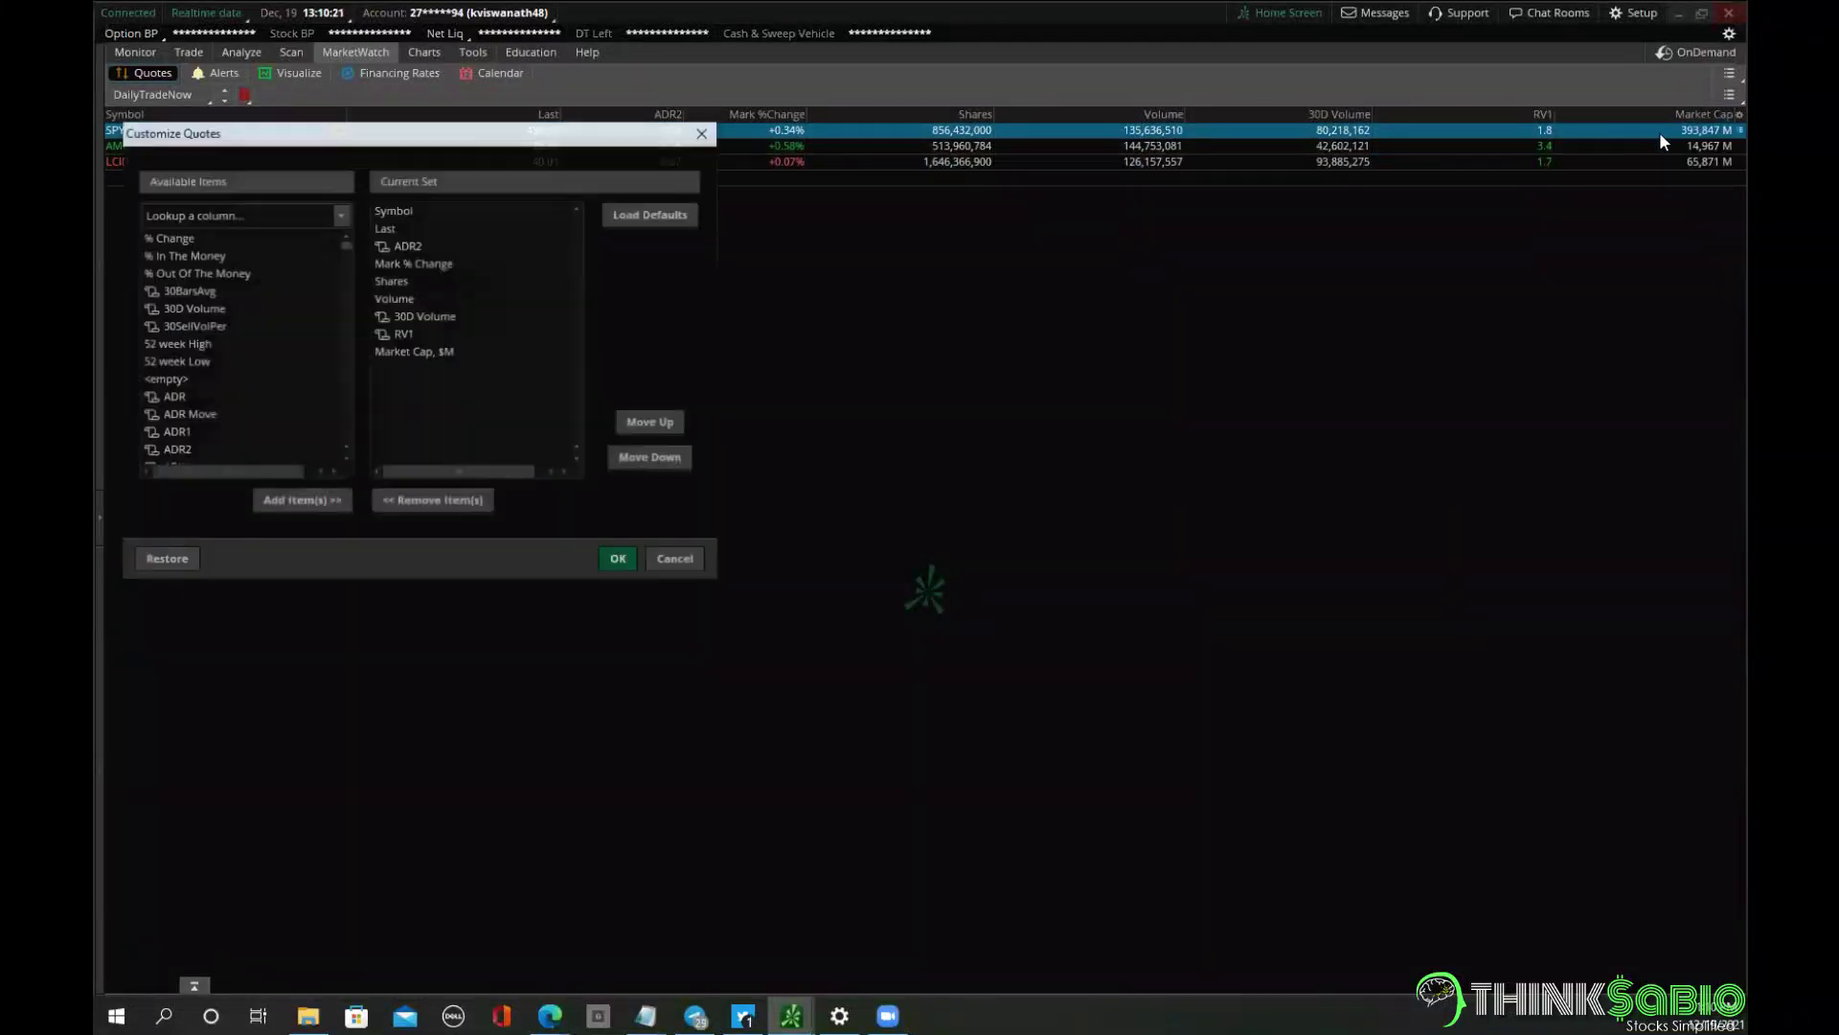
{"action": "left_click", "coordinate": [677, 561]}
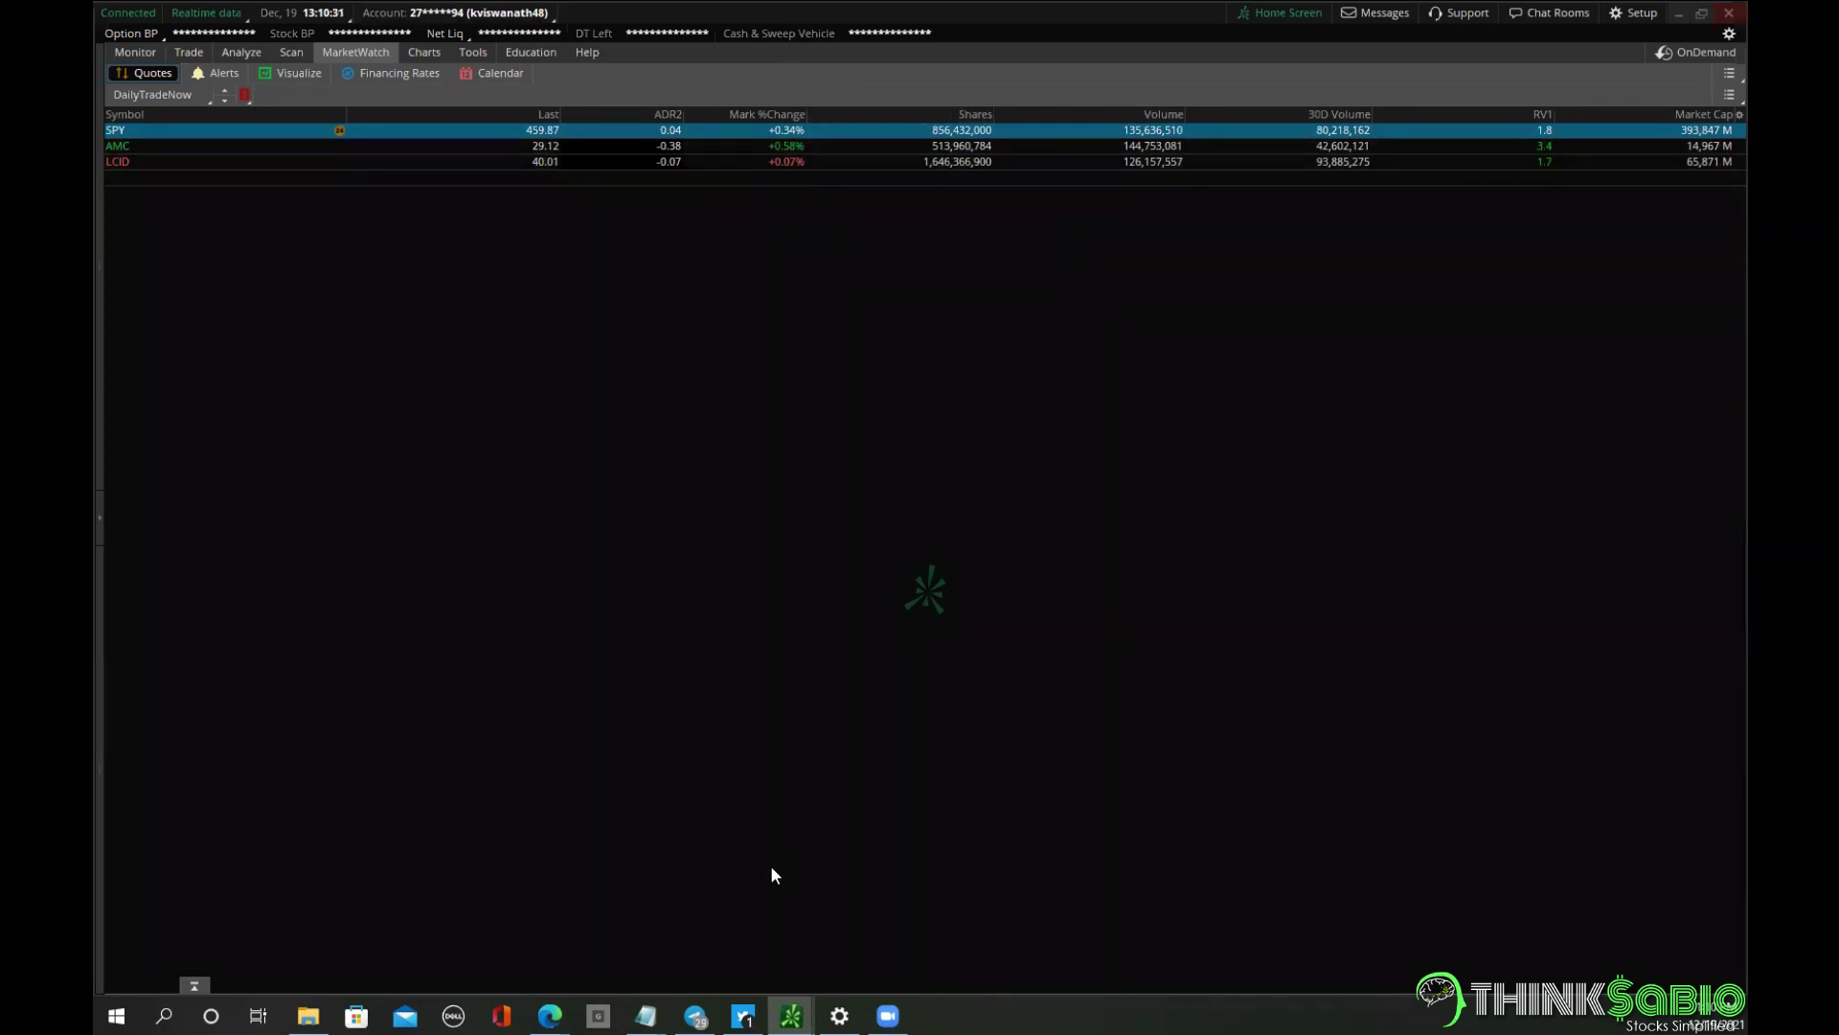
{"action": "left_click", "coordinate": [646, 1016]}
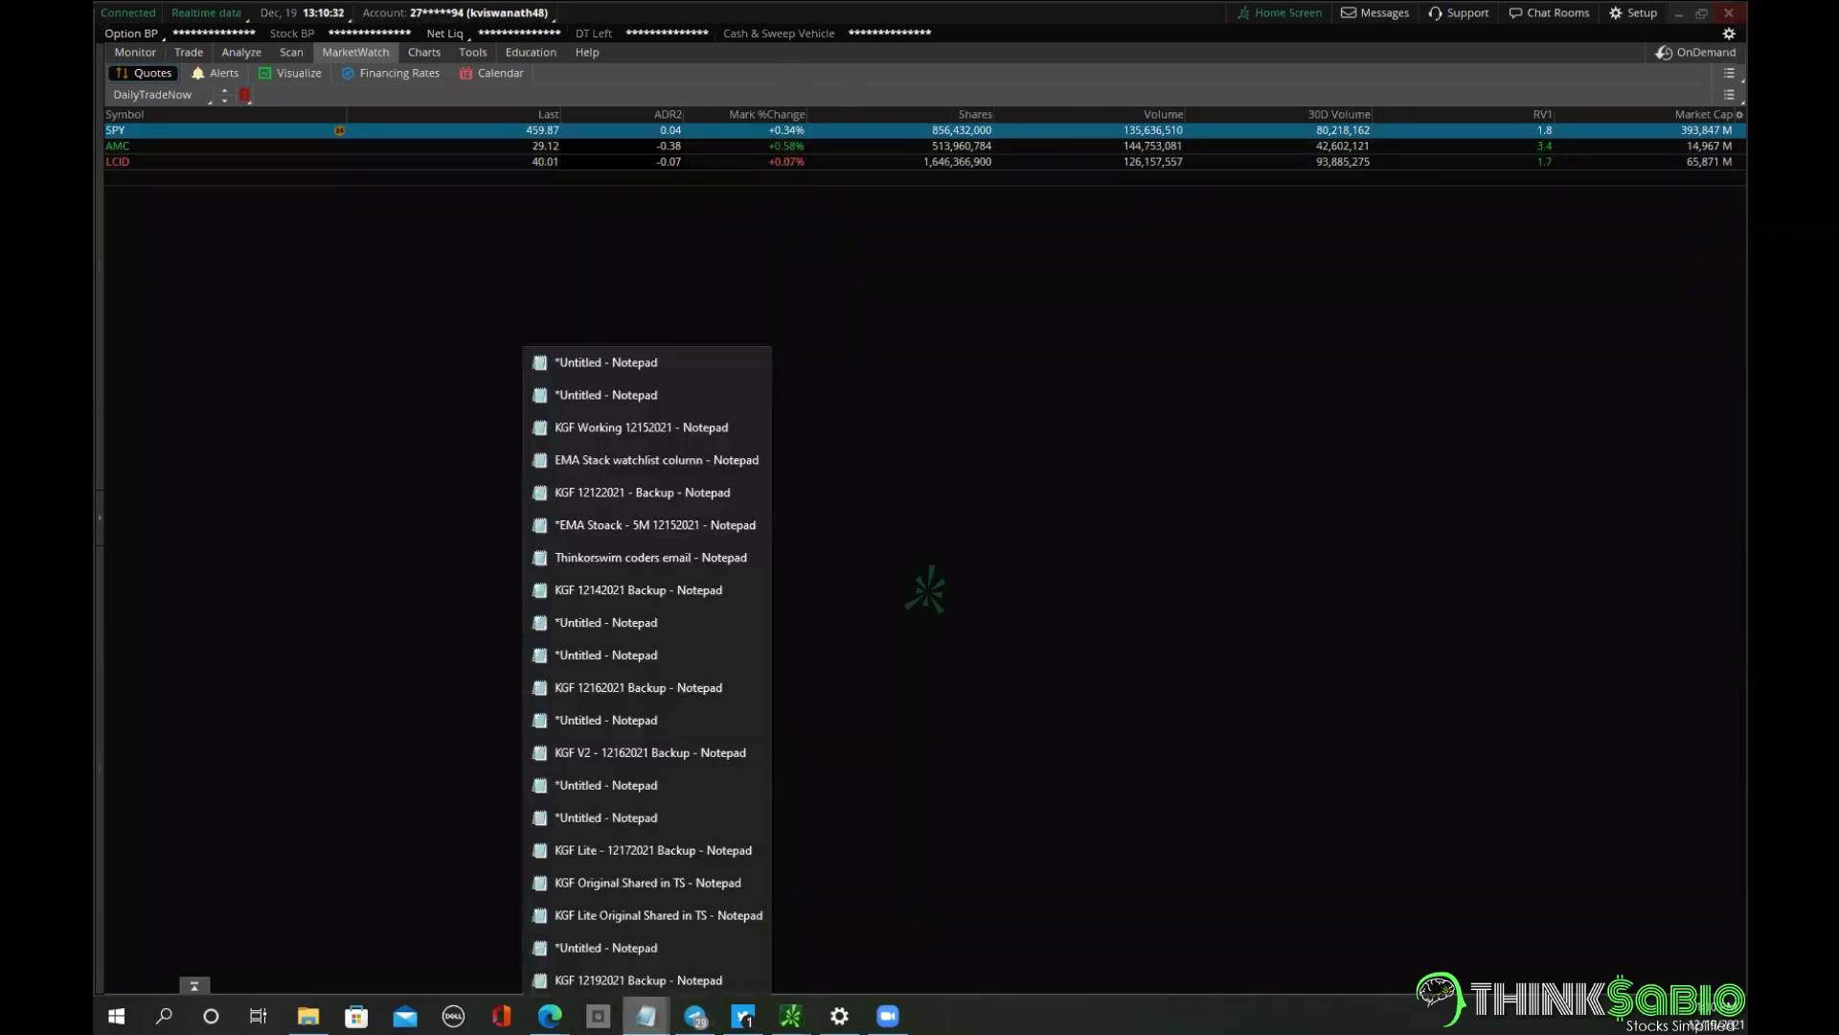
Select all of the KGF Original Shared in TS script and minimize Notepad.
{"action": "left_click", "coordinate": [623, 880]}
{"action": "scroll", "coordinate": [846, 339], "scroll_direction": "up", "scroll_amount": 5}
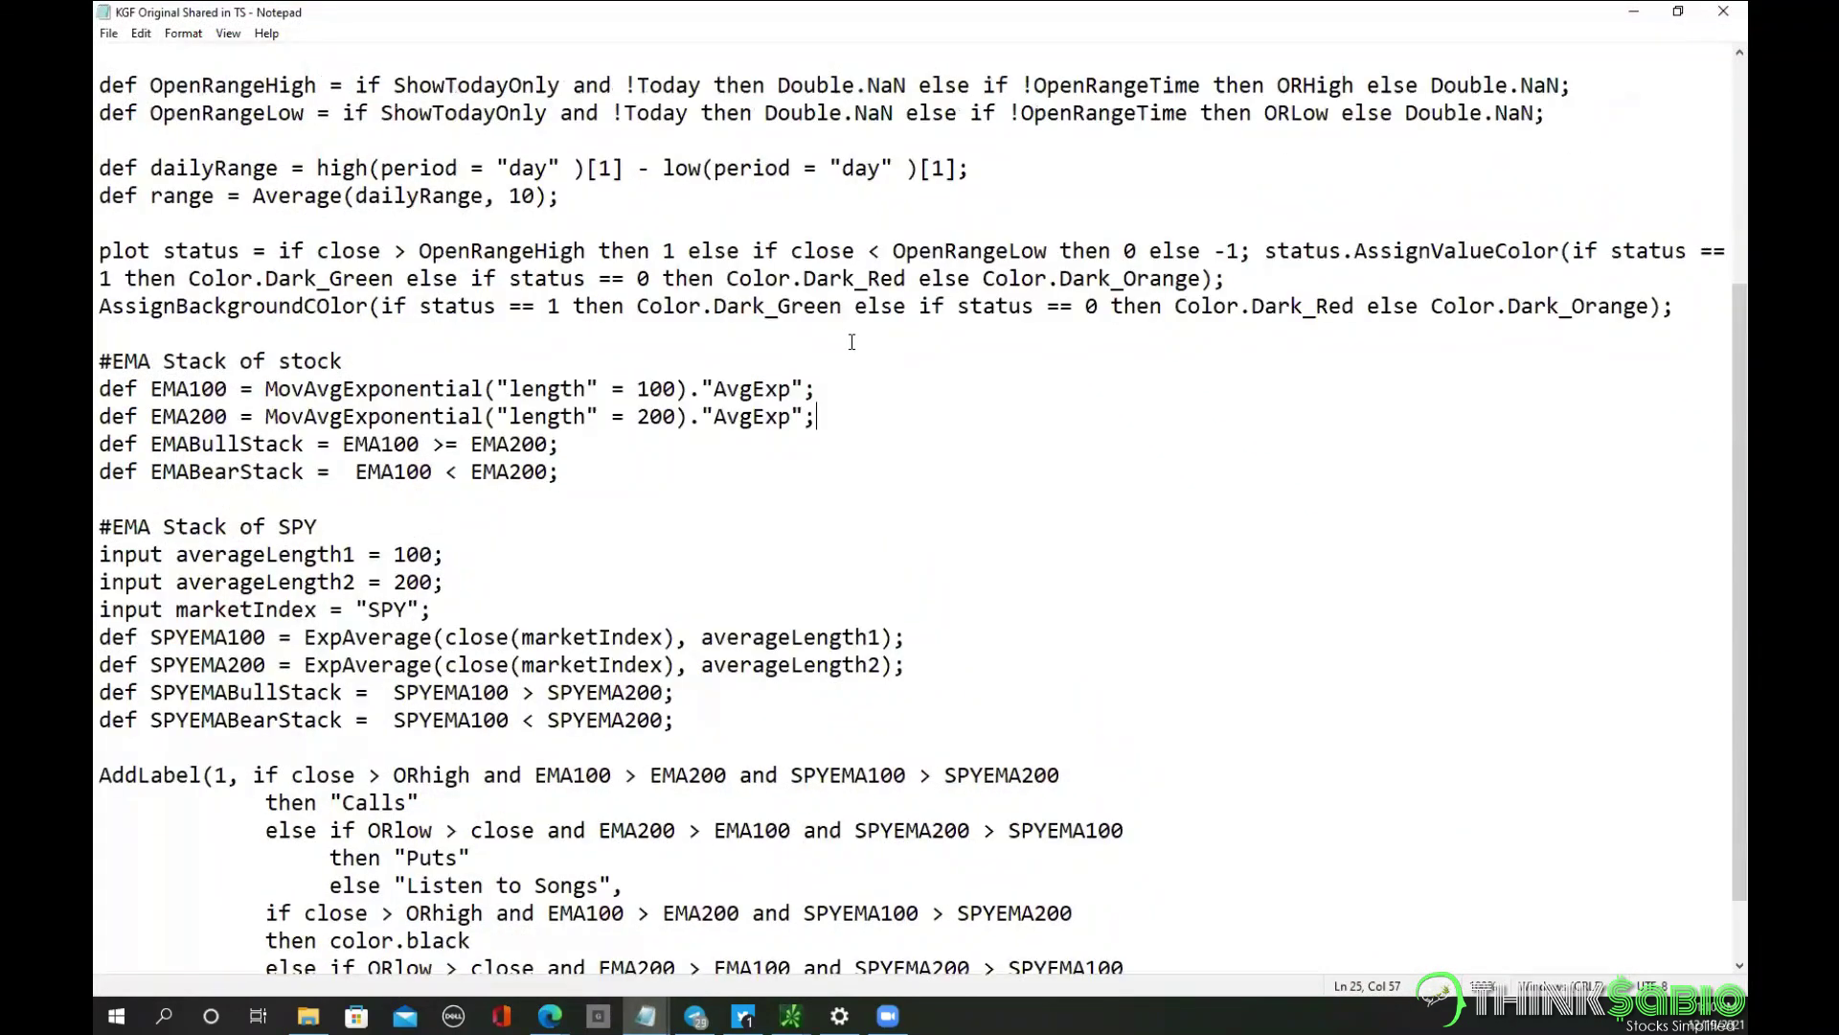
{"action": "left_click", "coordinate": [745, 106]}
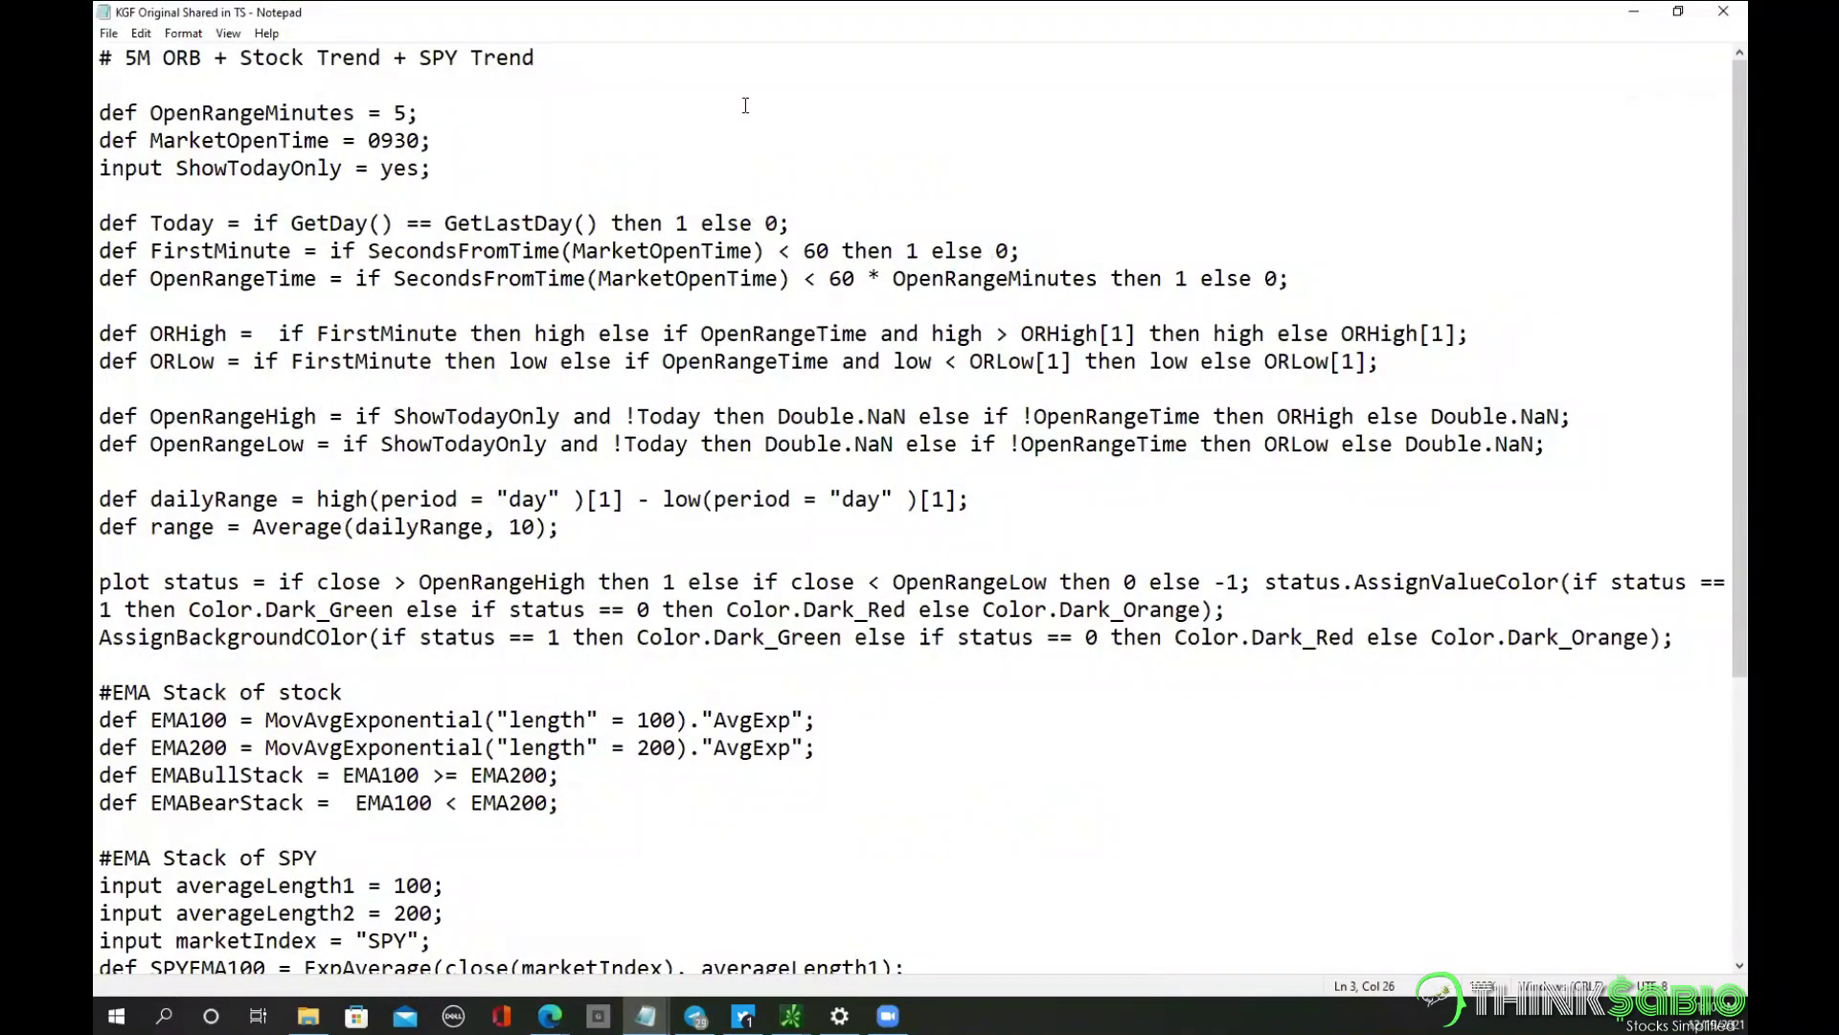
{"action": "key", "text": "ctrl+a"}
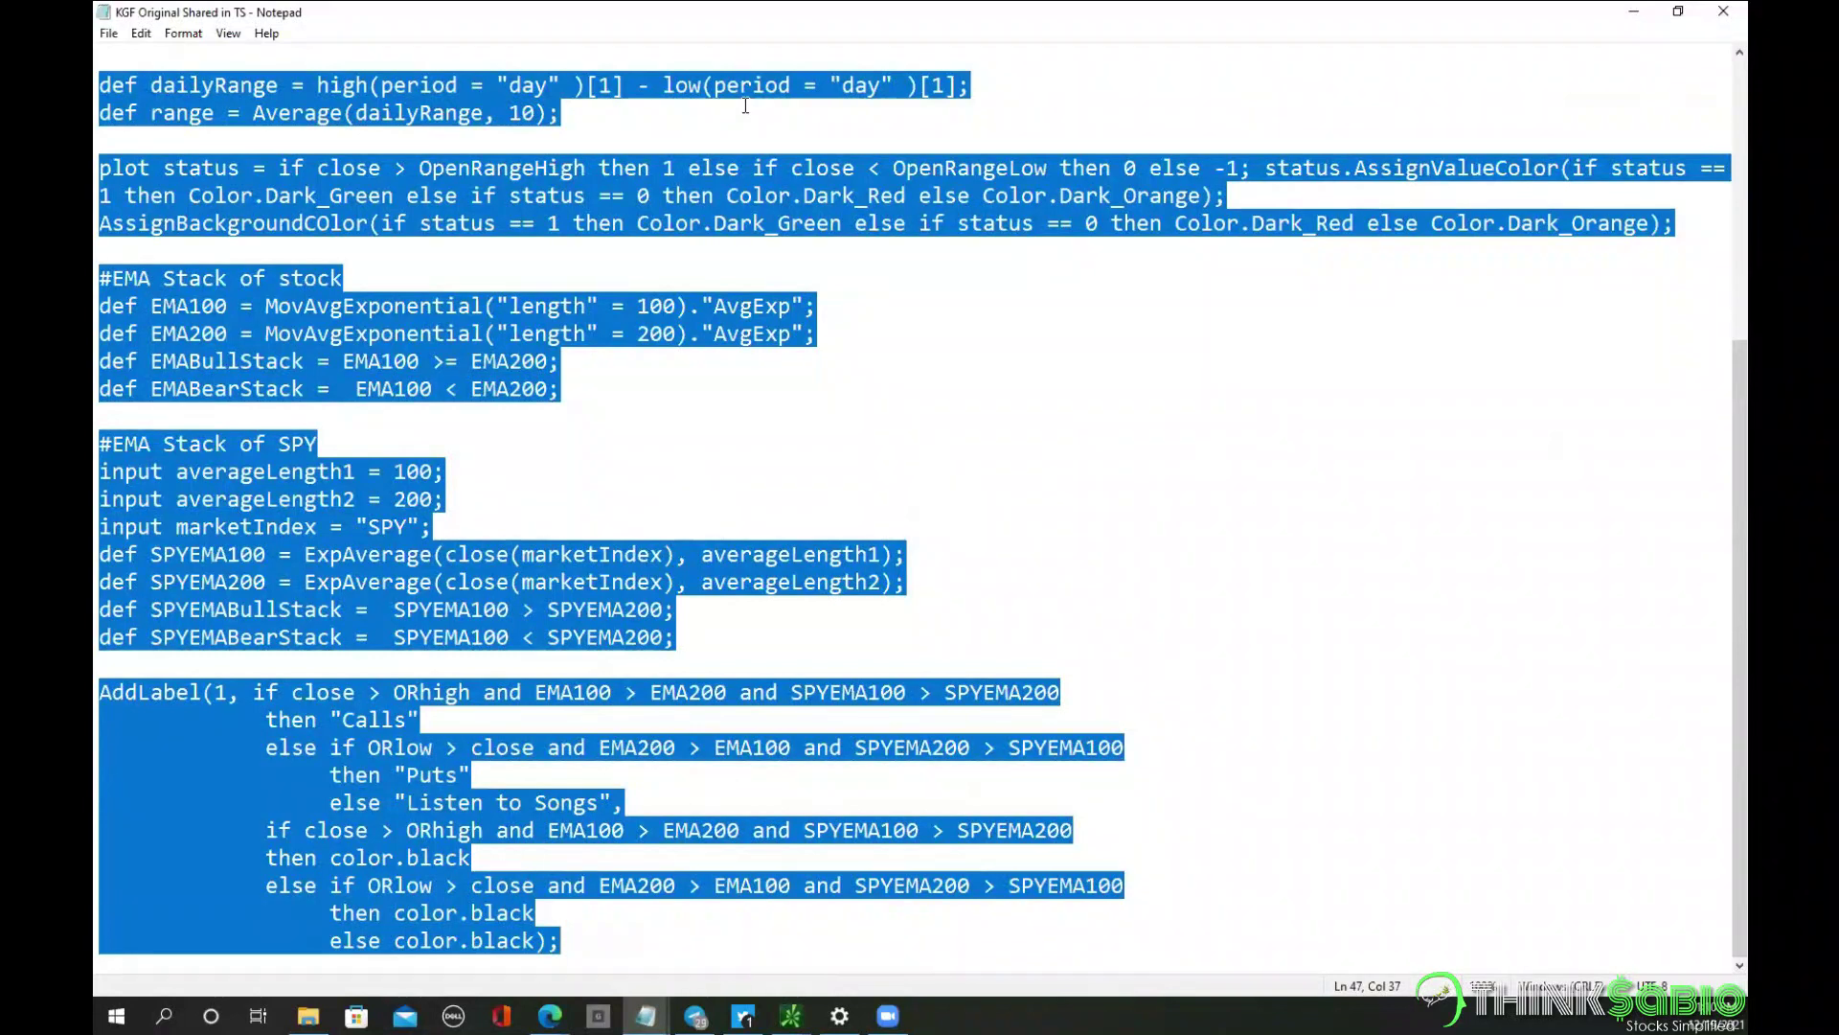
{"action": "left_click", "coordinate": [1632, 14]}
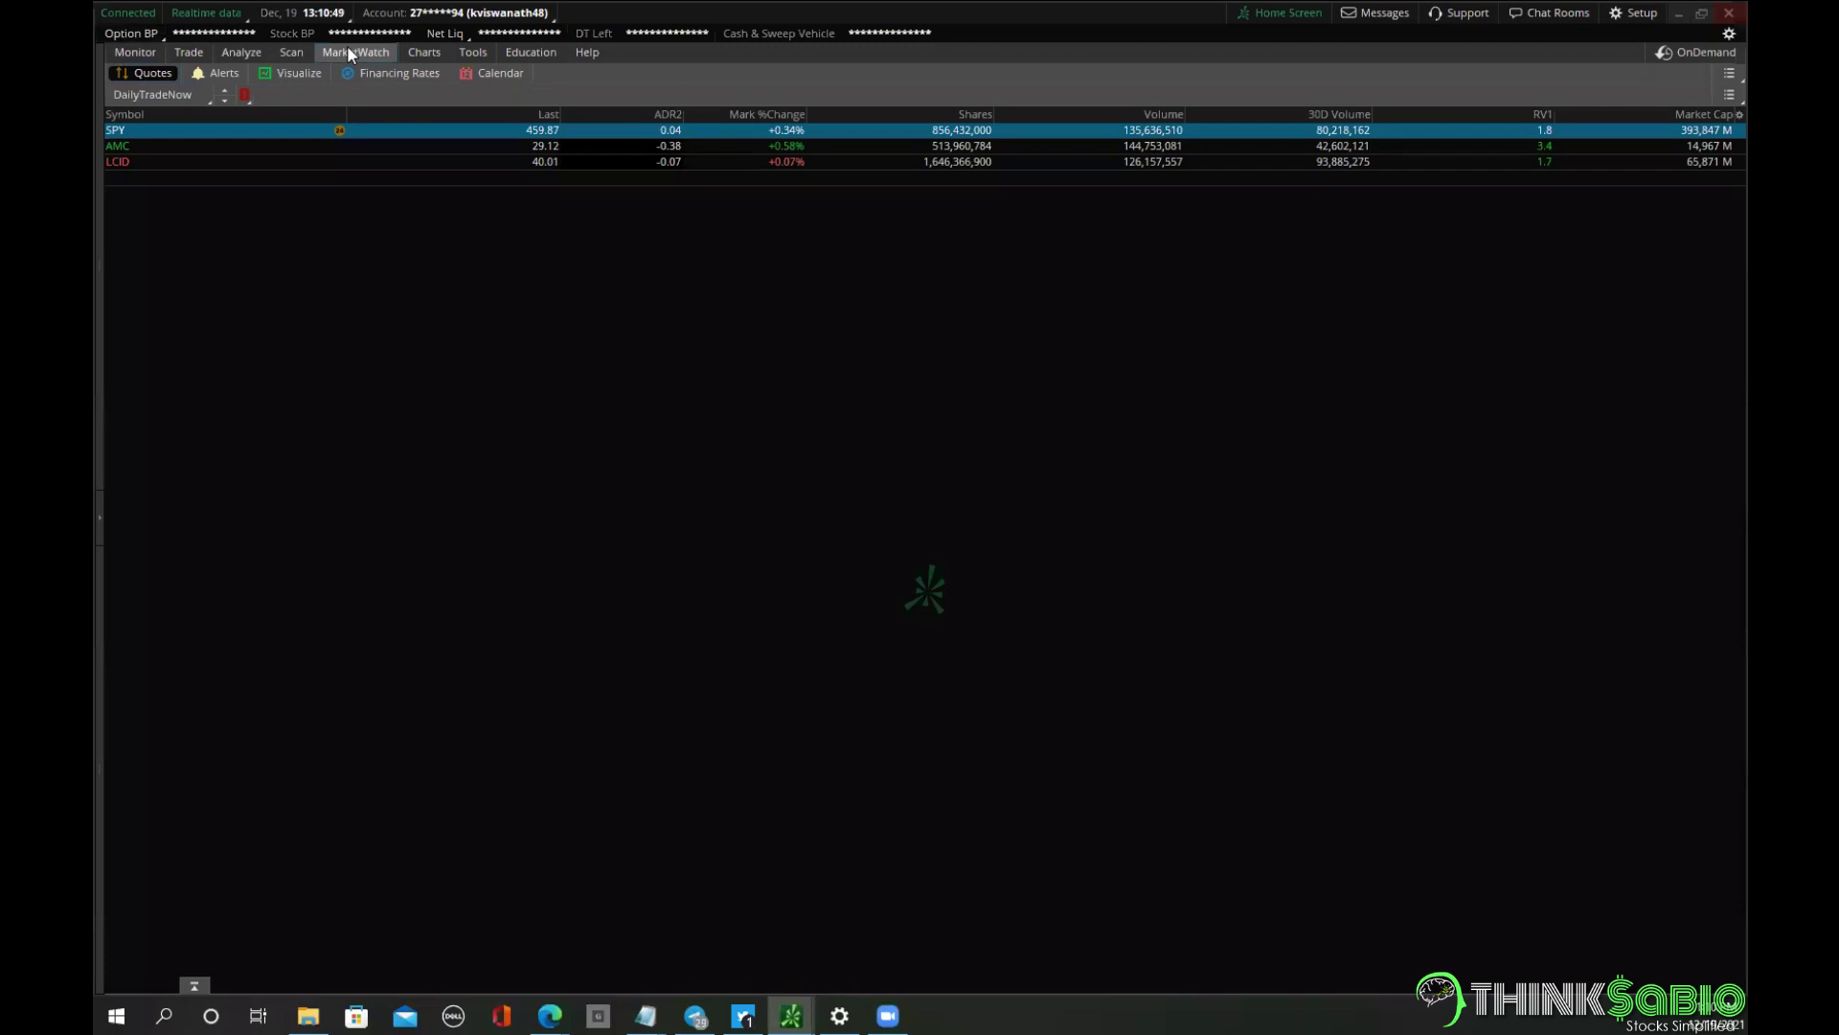
Add AAPL and TTD below LCID in the DailyTradeNow watchlist.
{"action": "left_click", "coordinate": [154, 96]}
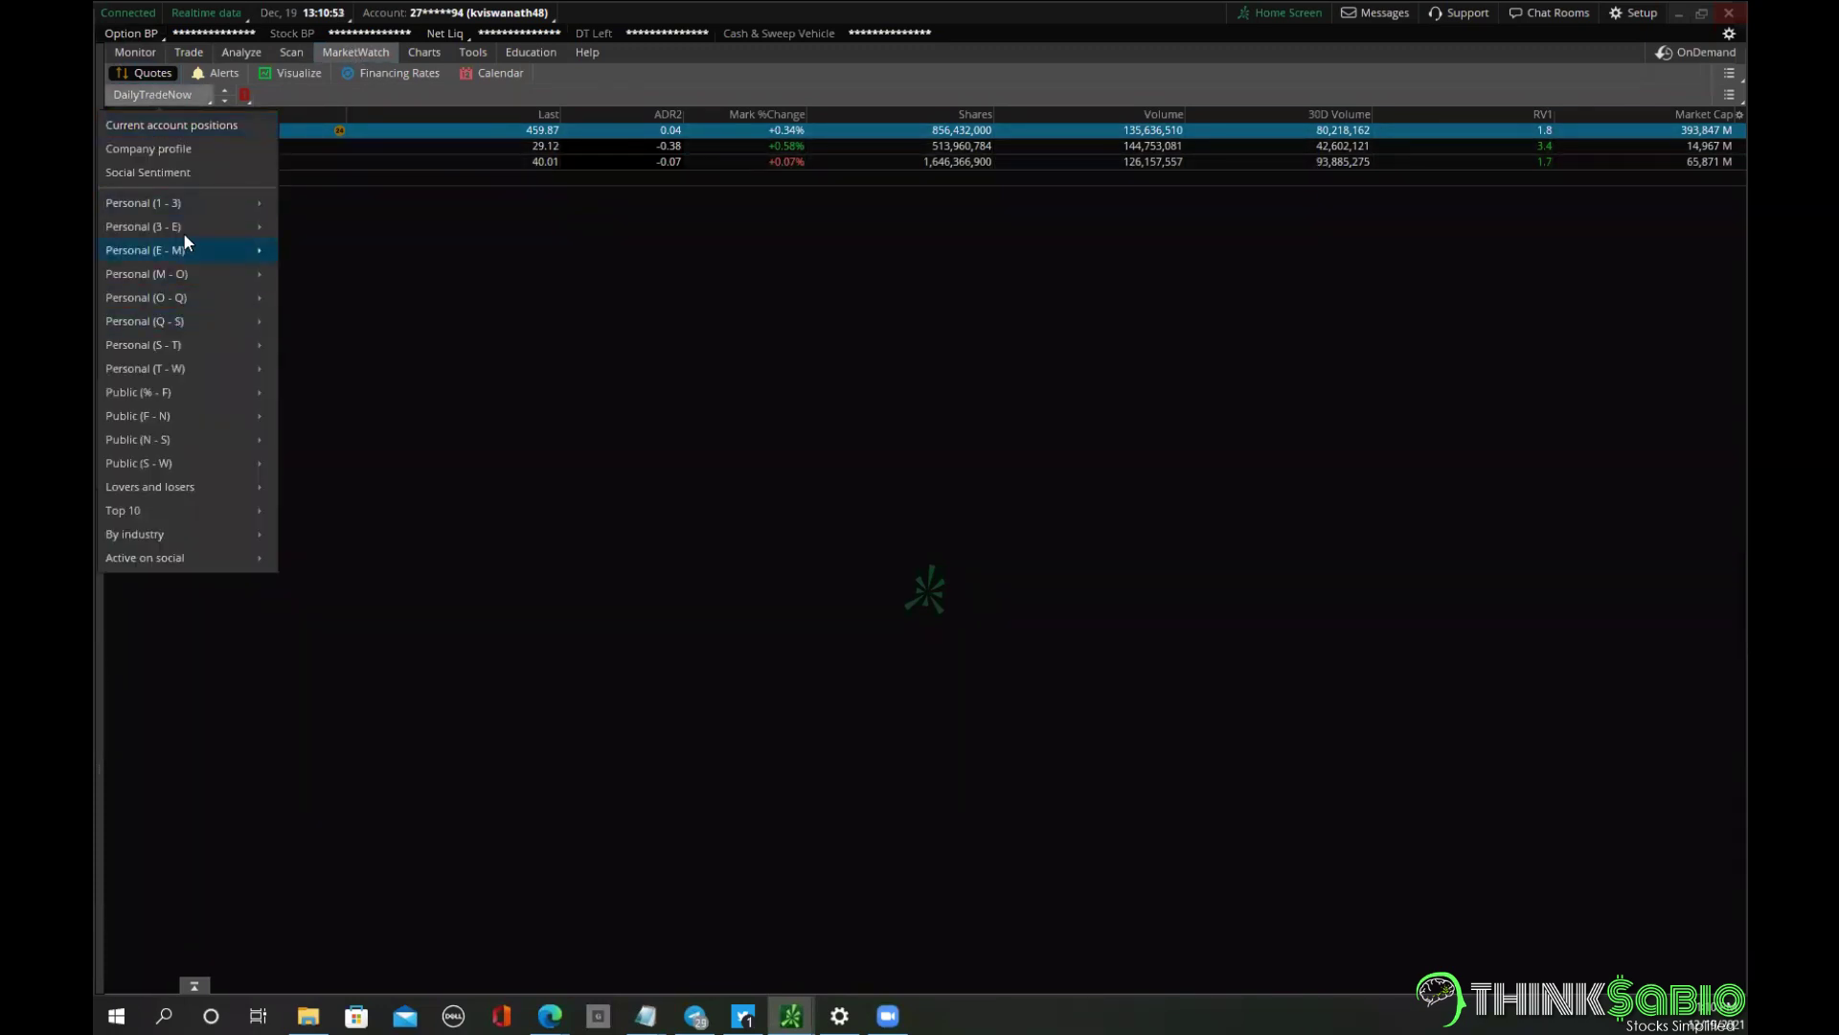
{"action": "left_click", "coordinate": [326, 130]}
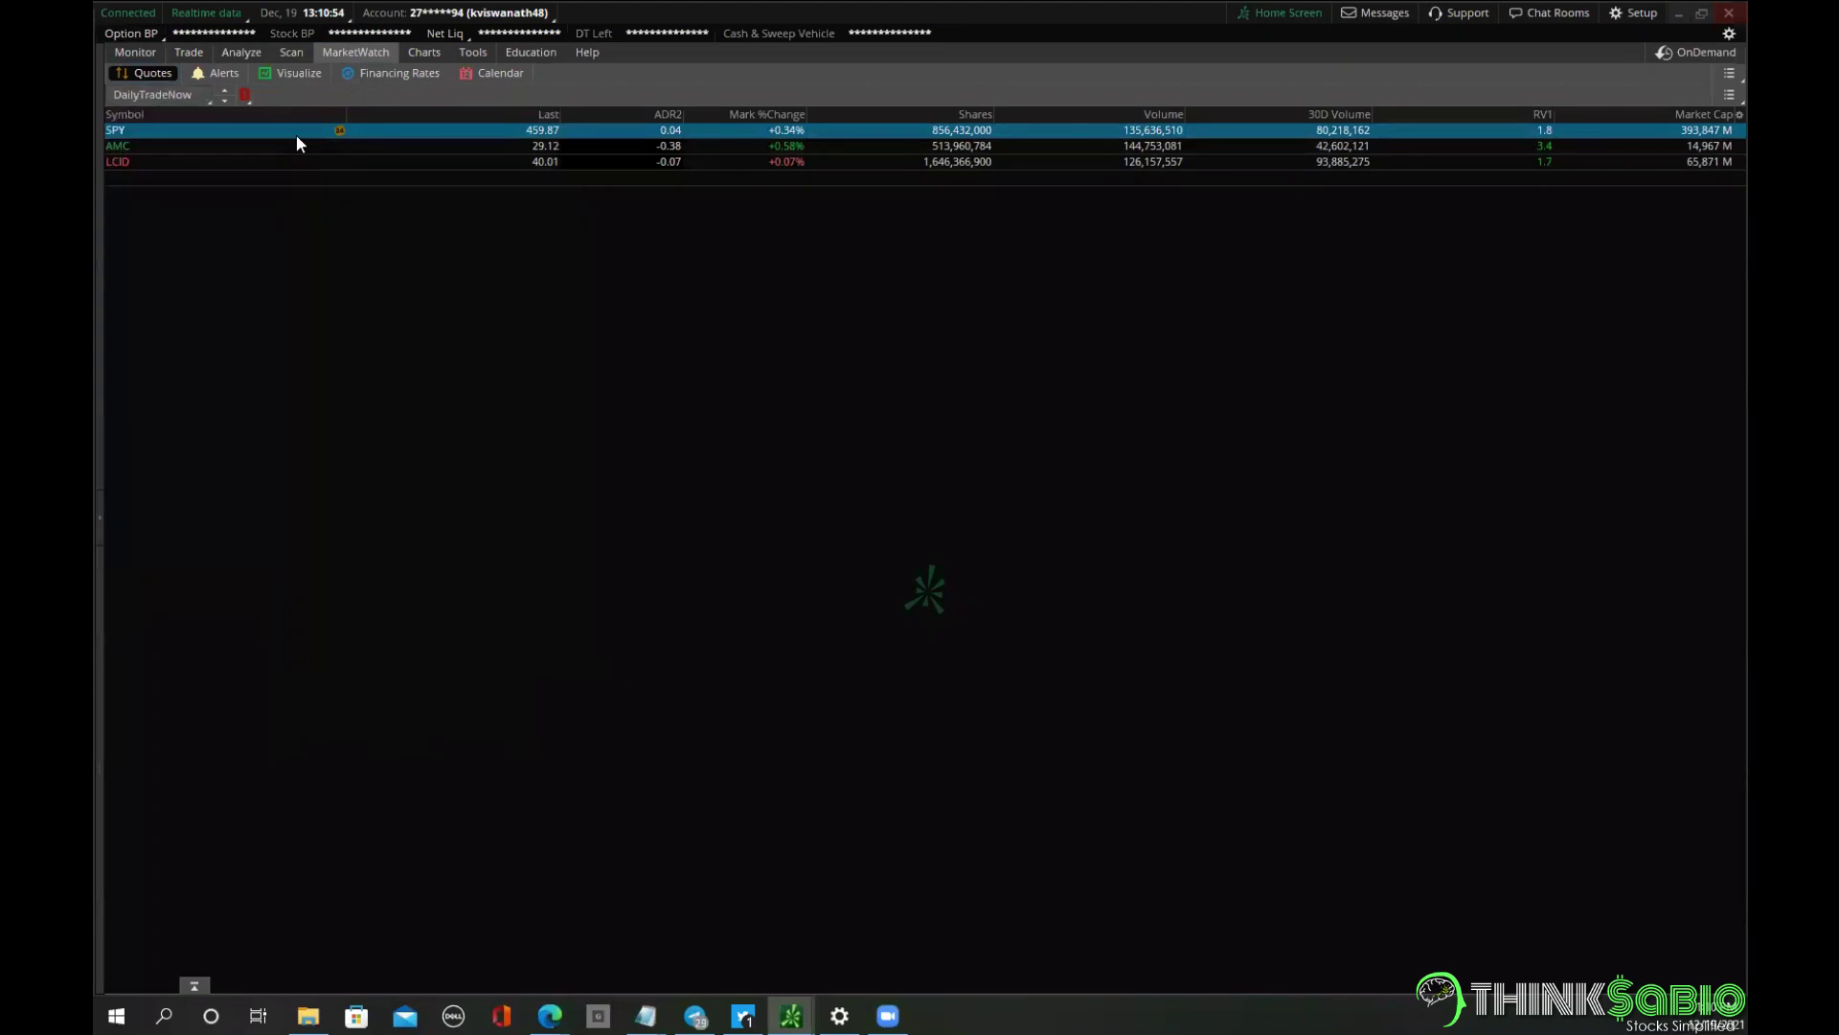
{"action": "left_click", "coordinate": [158, 179]}
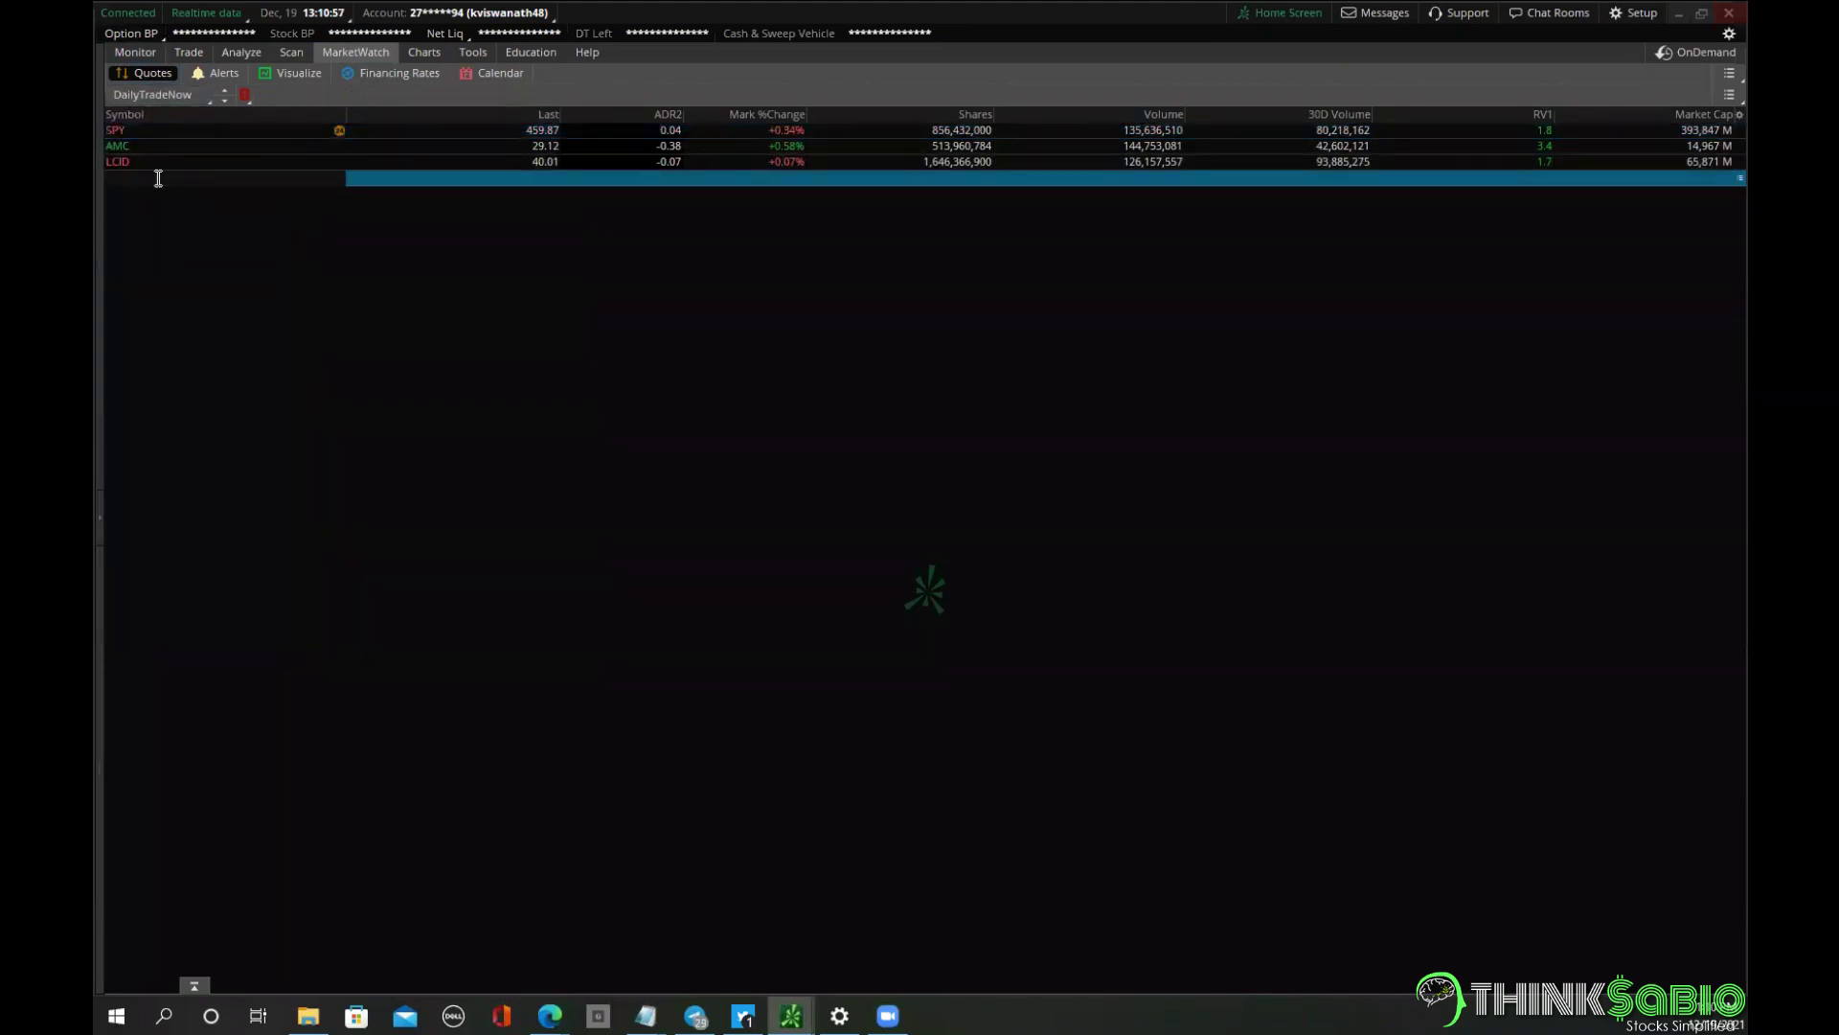
{"action": "type", "text": "aapl"}
{"action": "key", "text": "Return"}
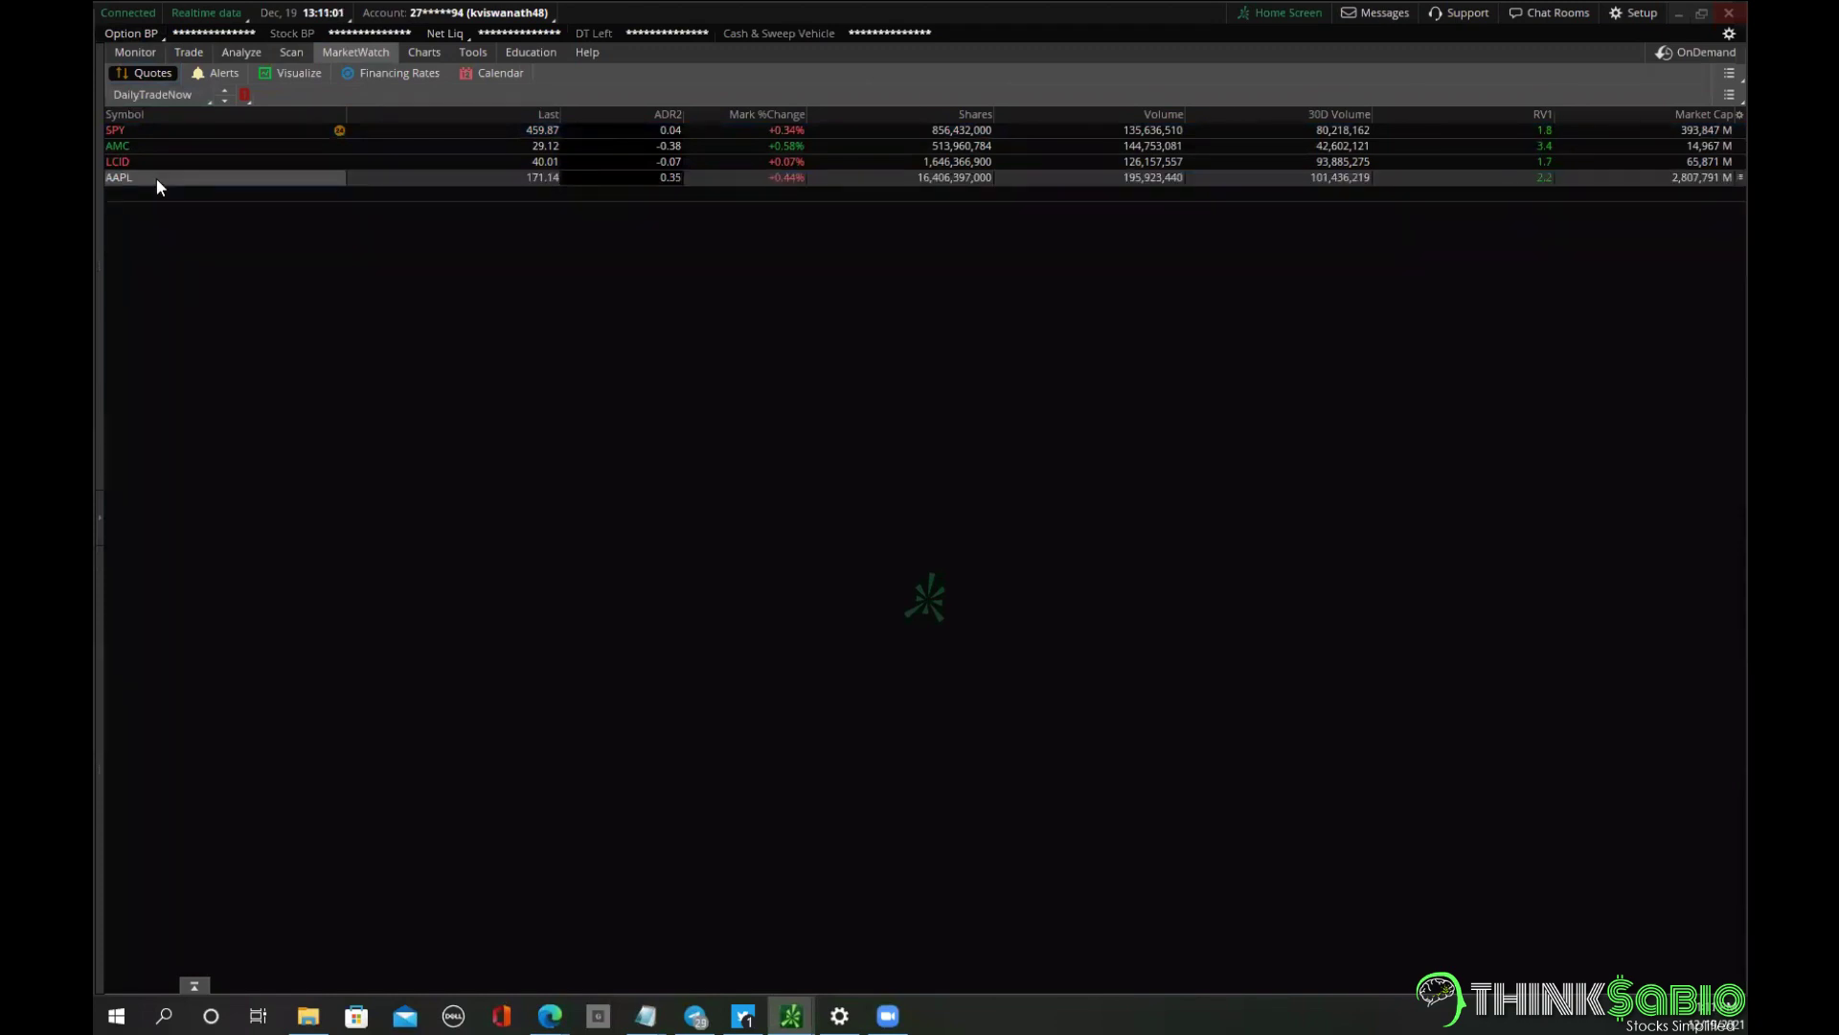
{"action": "left_click", "coordinate": [164, 193]}
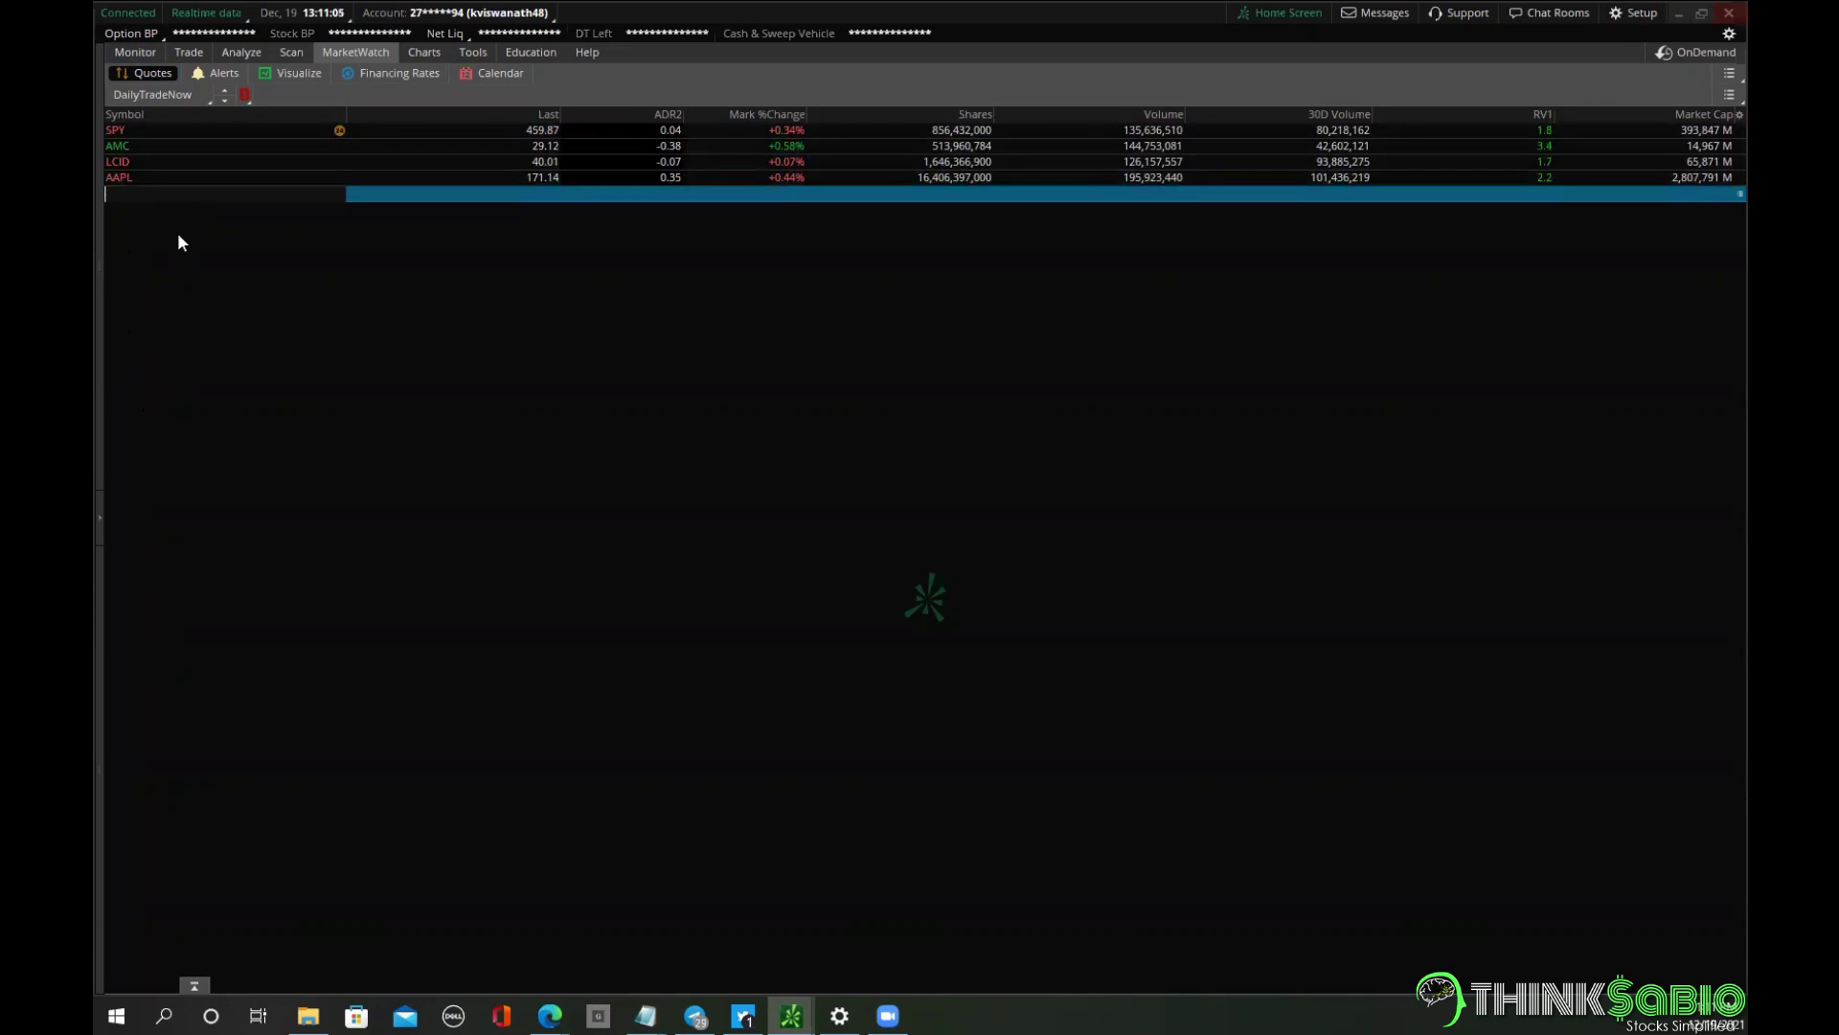
{"action": "type", "text": "ttd"}
{"action": "key", "text": "Return"}
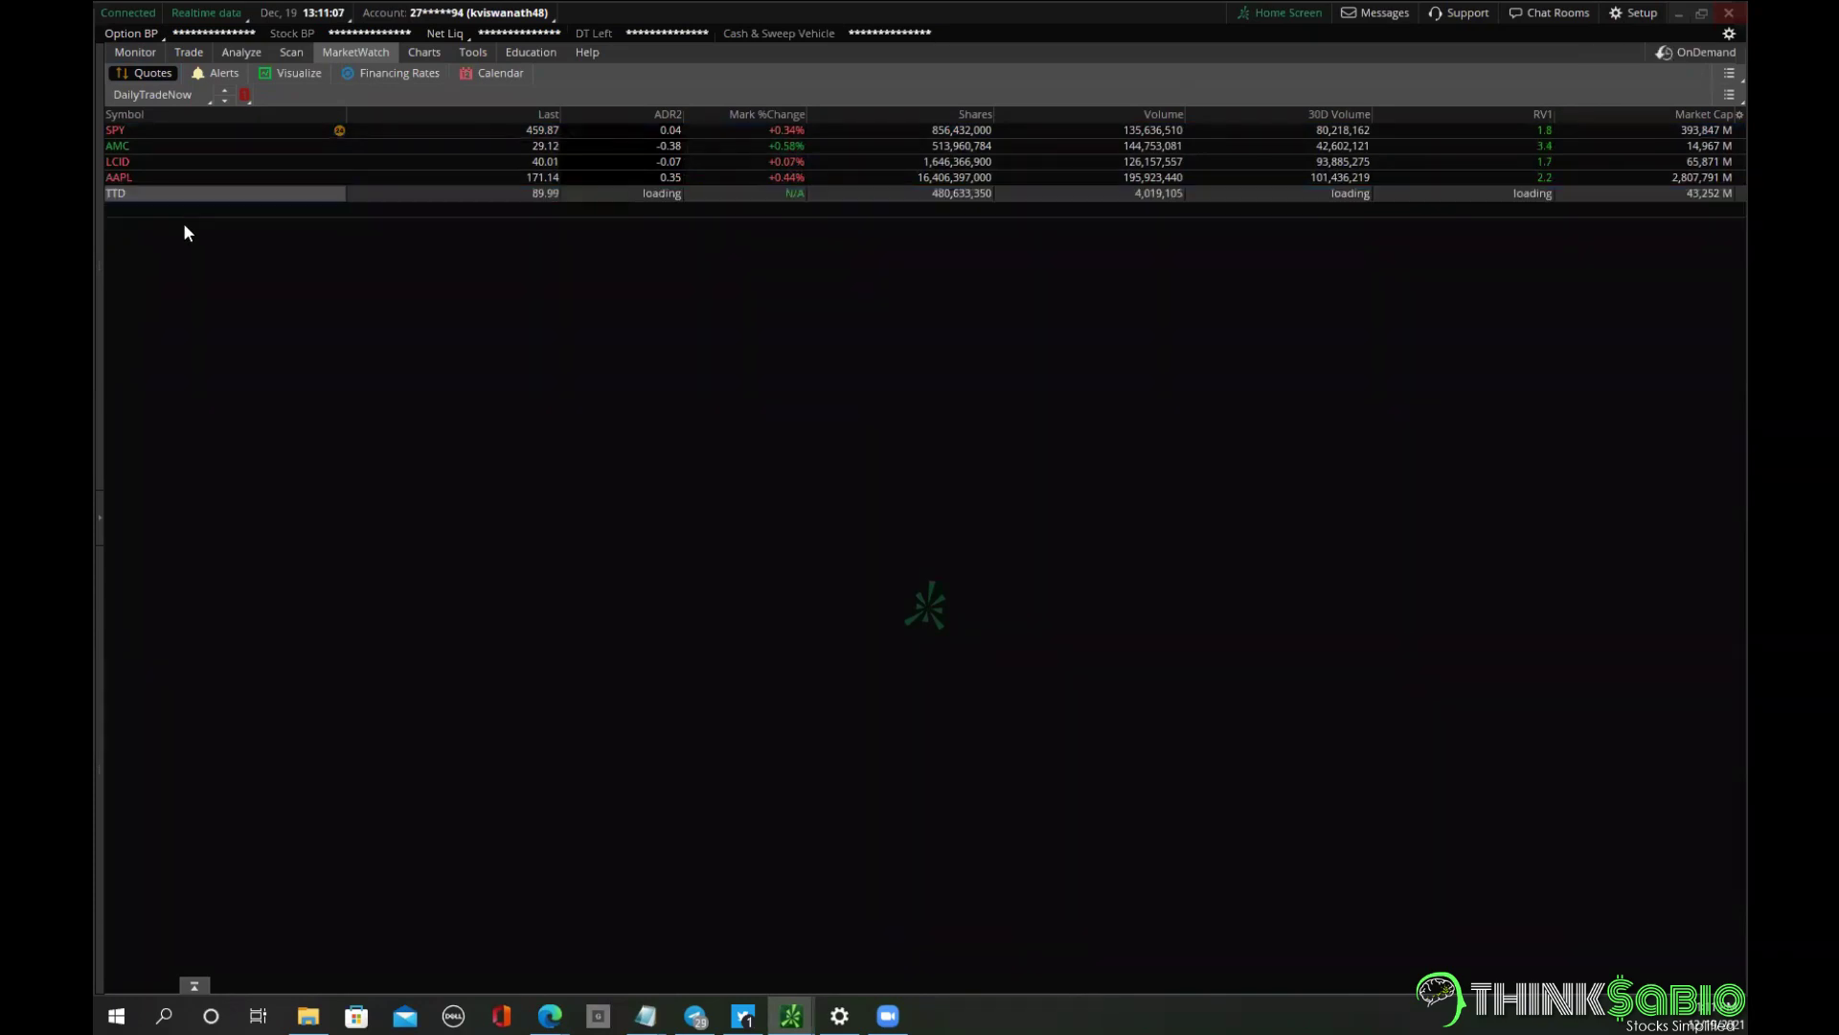
Add MSFT and AMZN to the watchlist below TTD.
{"action": "left_click", "coordinate": [182, 208]}
{"action": "type", "text": "msft"}
{"action": "key", "text": "Return"}
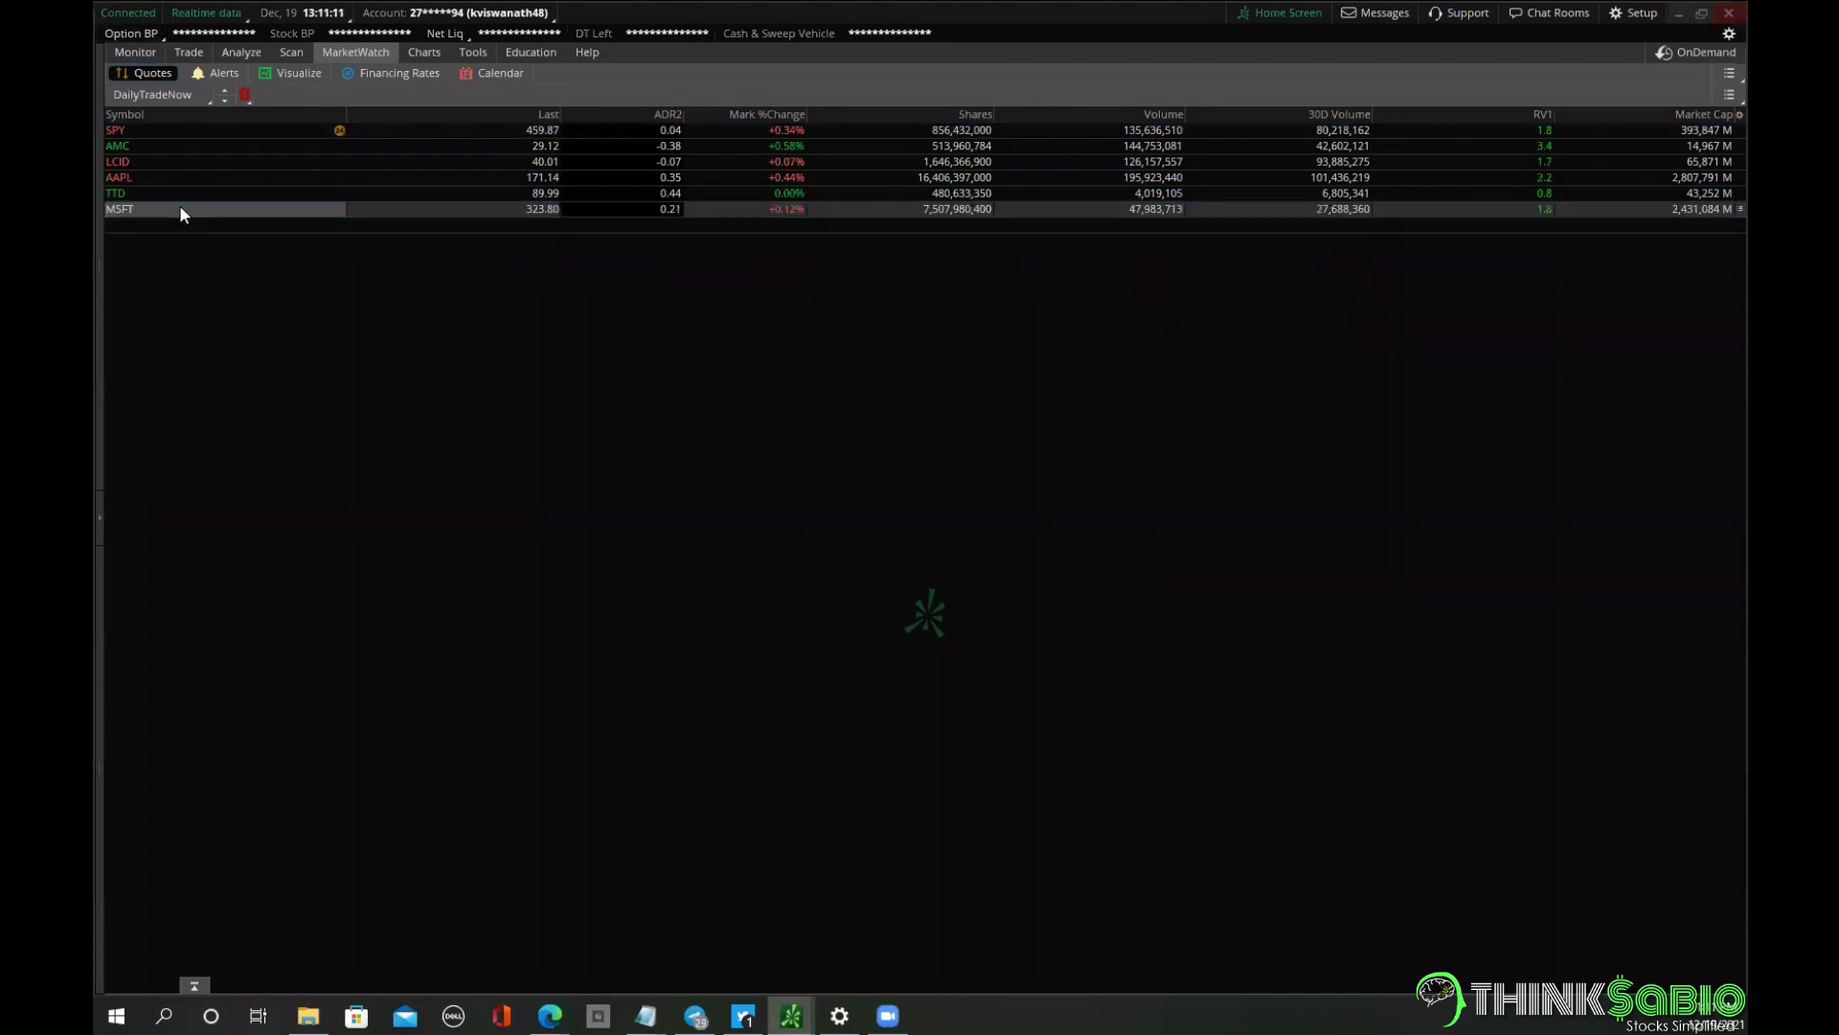
{"action": "left_click", "coordinate": [186, 221]}
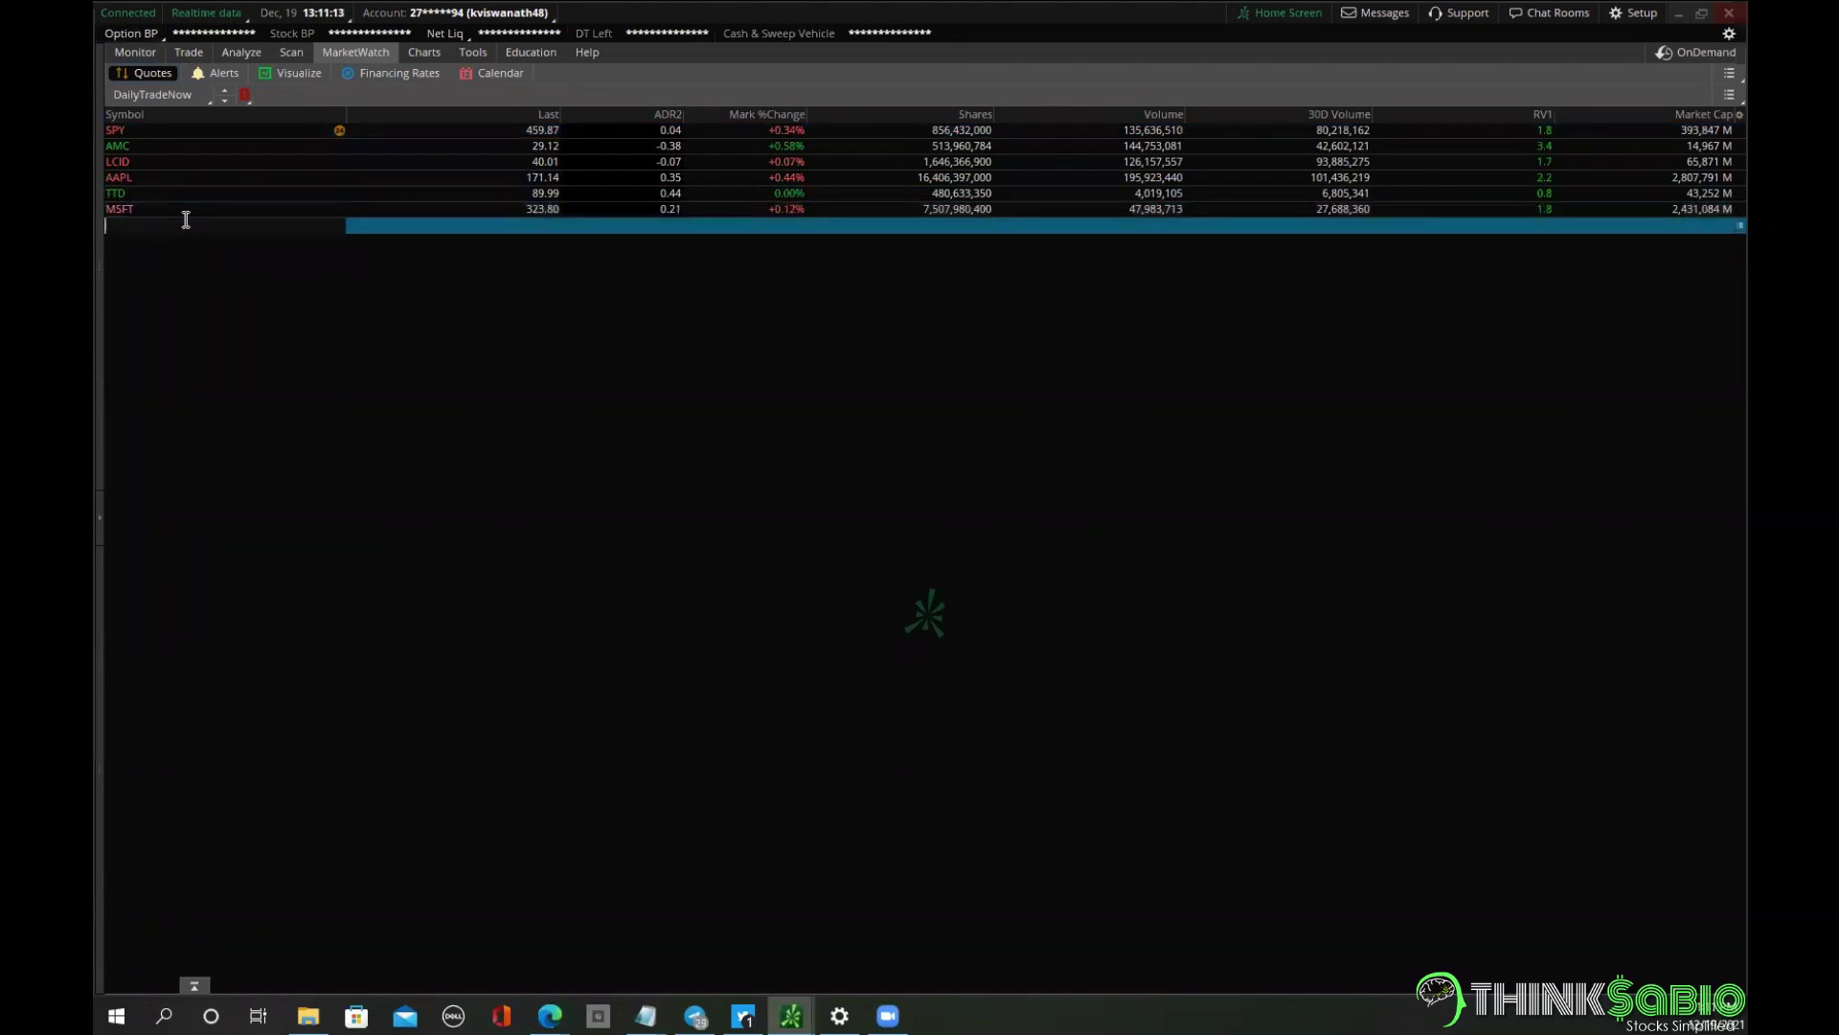
{"action": "type", "text": "amzn"}
{"action": "key", "text": "Return"}
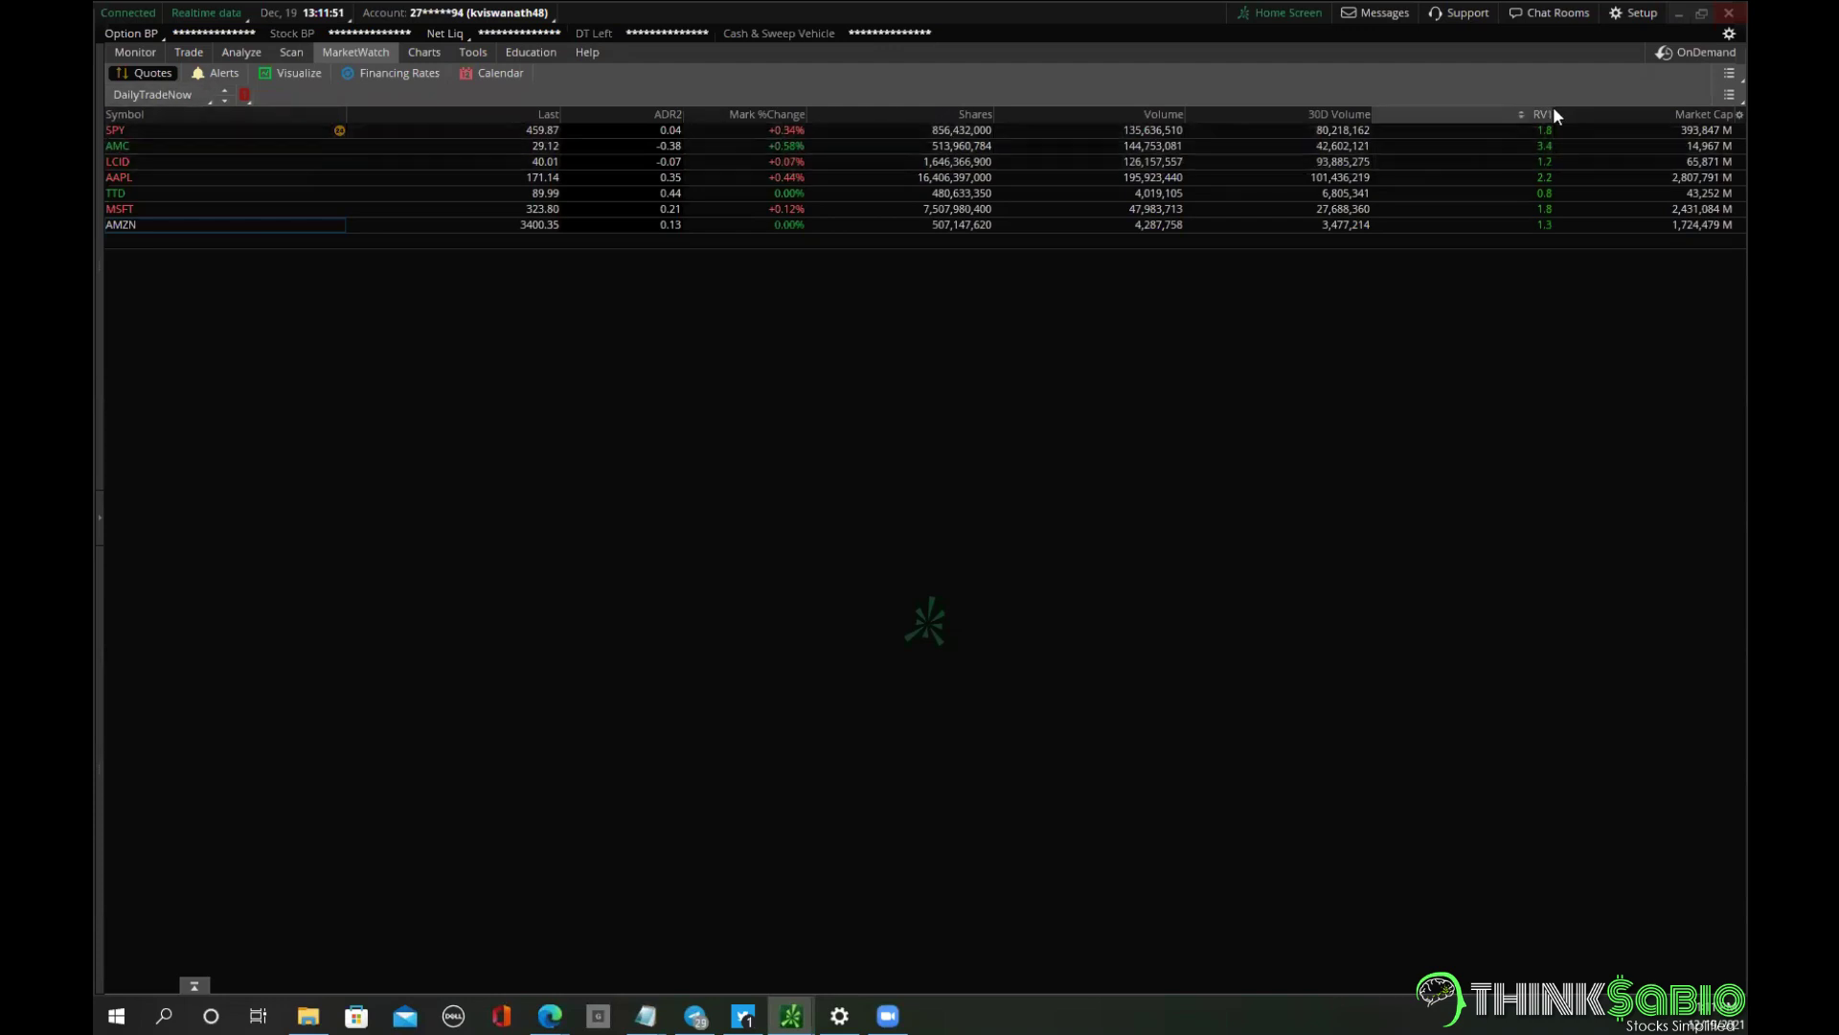
Open the Customize Quotes dialog from the Market Cap column header's context menu.
{"action": "left_click", "coordinate": [1723, 73]}
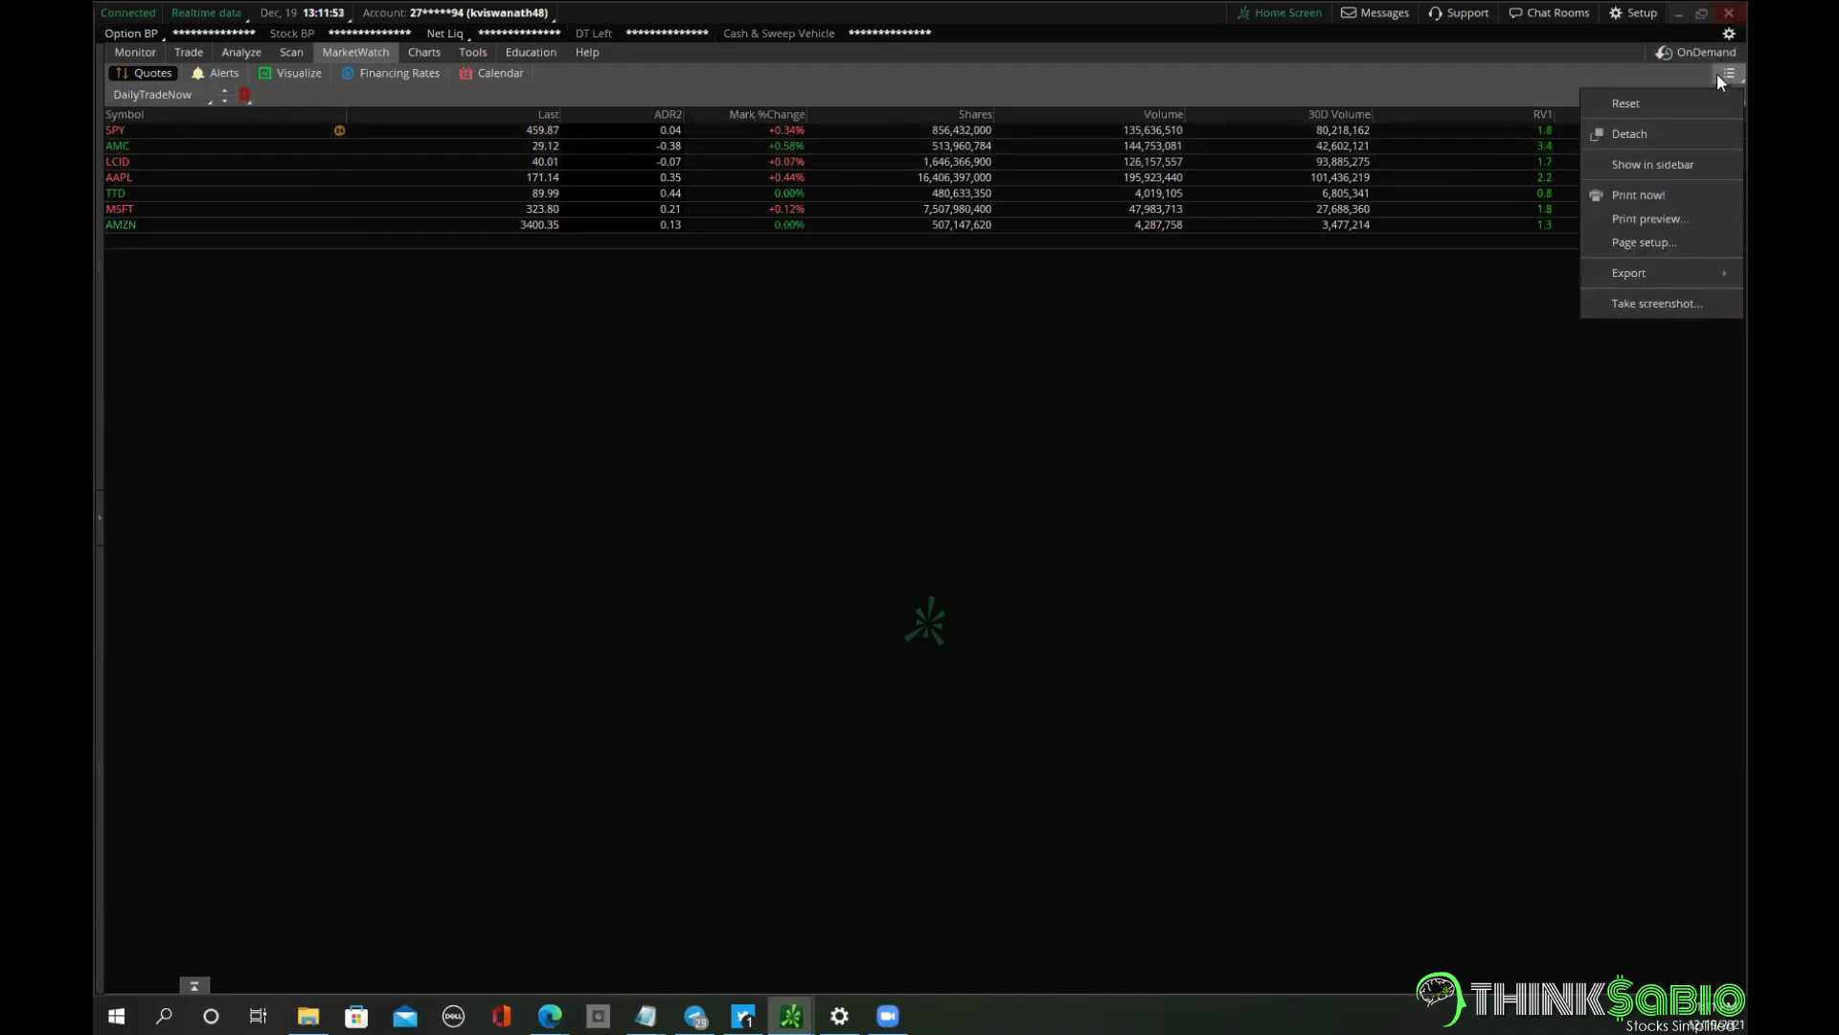
{"action": "left_click", "coordinate": [1514, 84]}
{"action": "left_click", "coordinate": [1724, 95]}
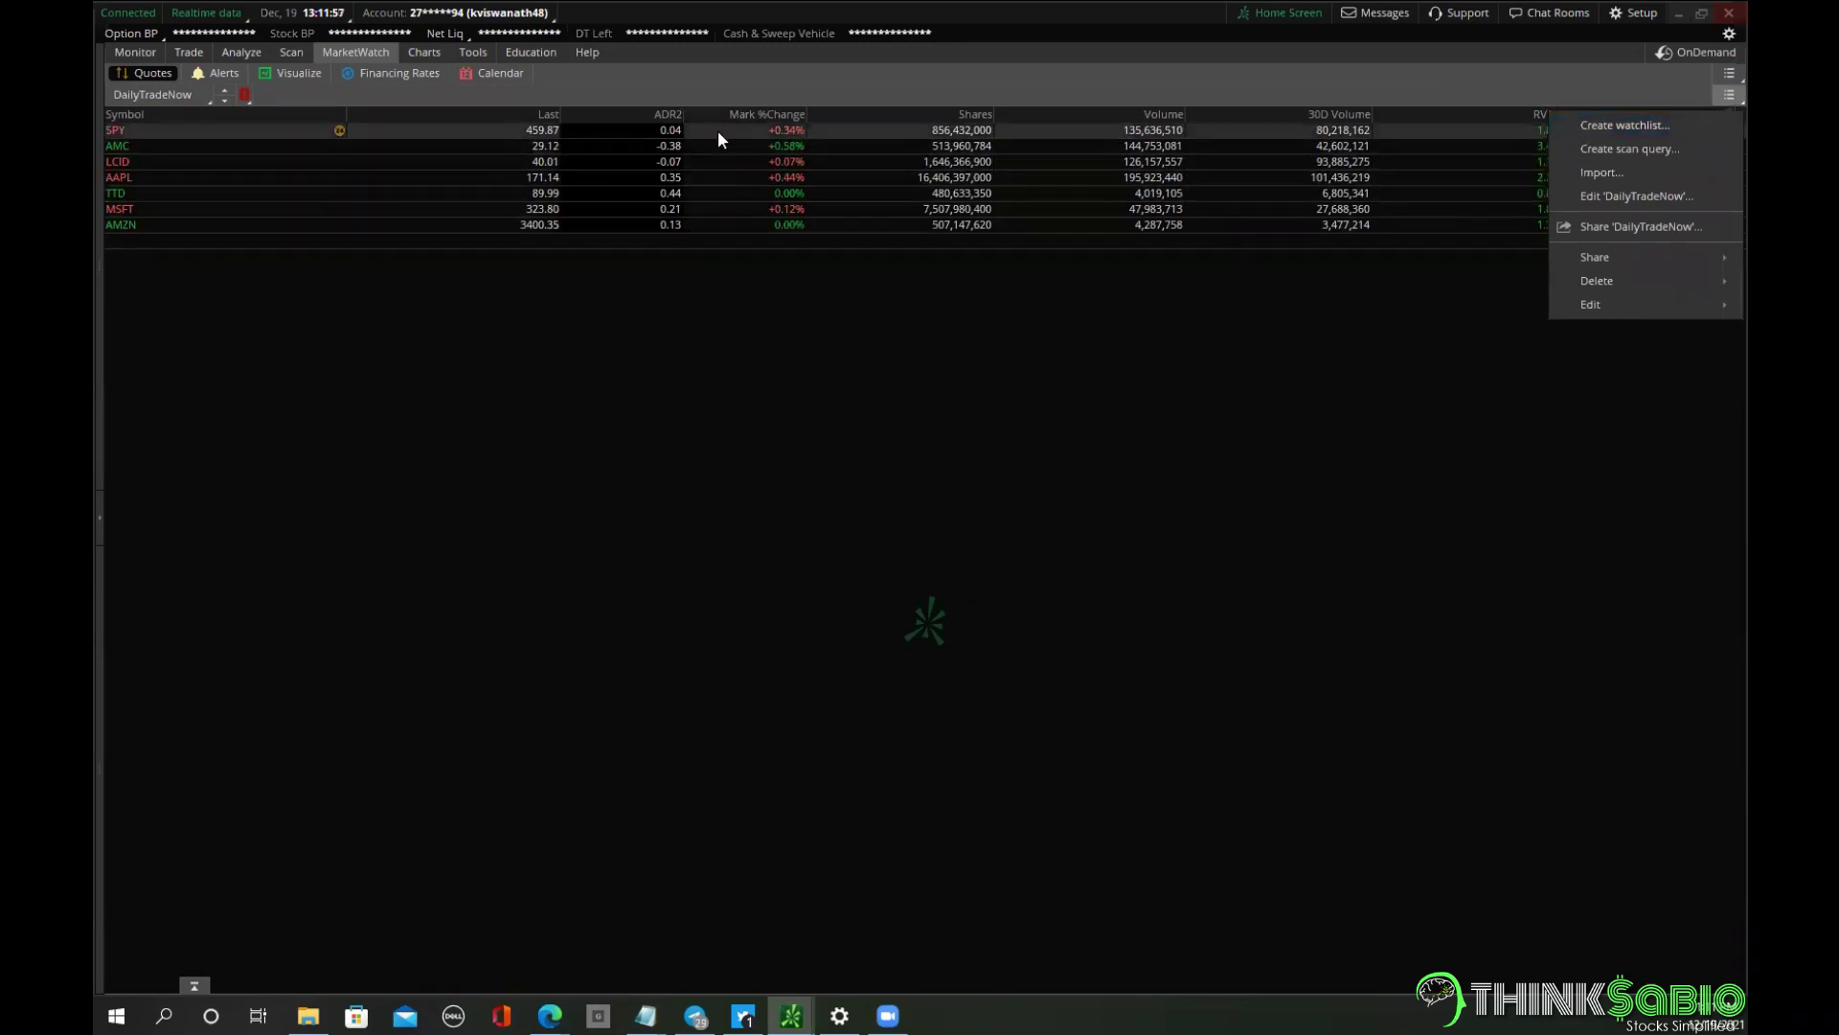
{"action": "left_click", "coordinate": [735, 95]}
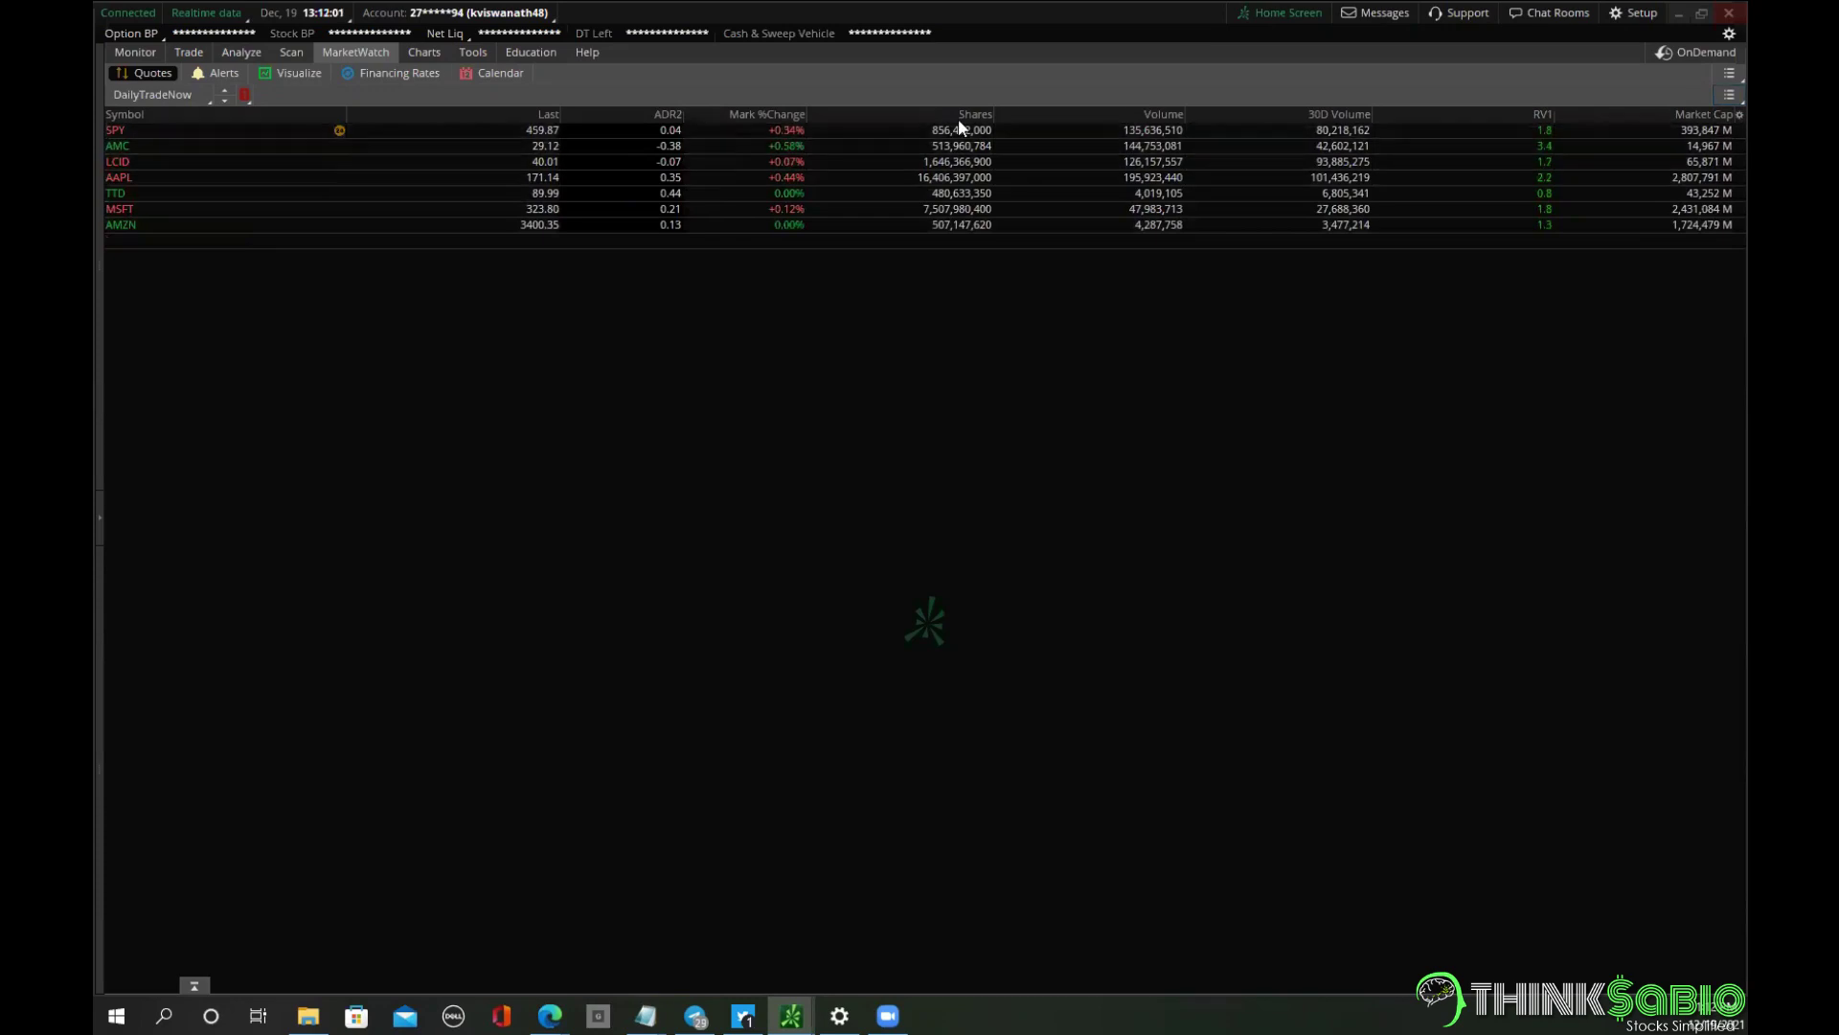
{"action": "right_click", "coordinate": [1717, 116]}
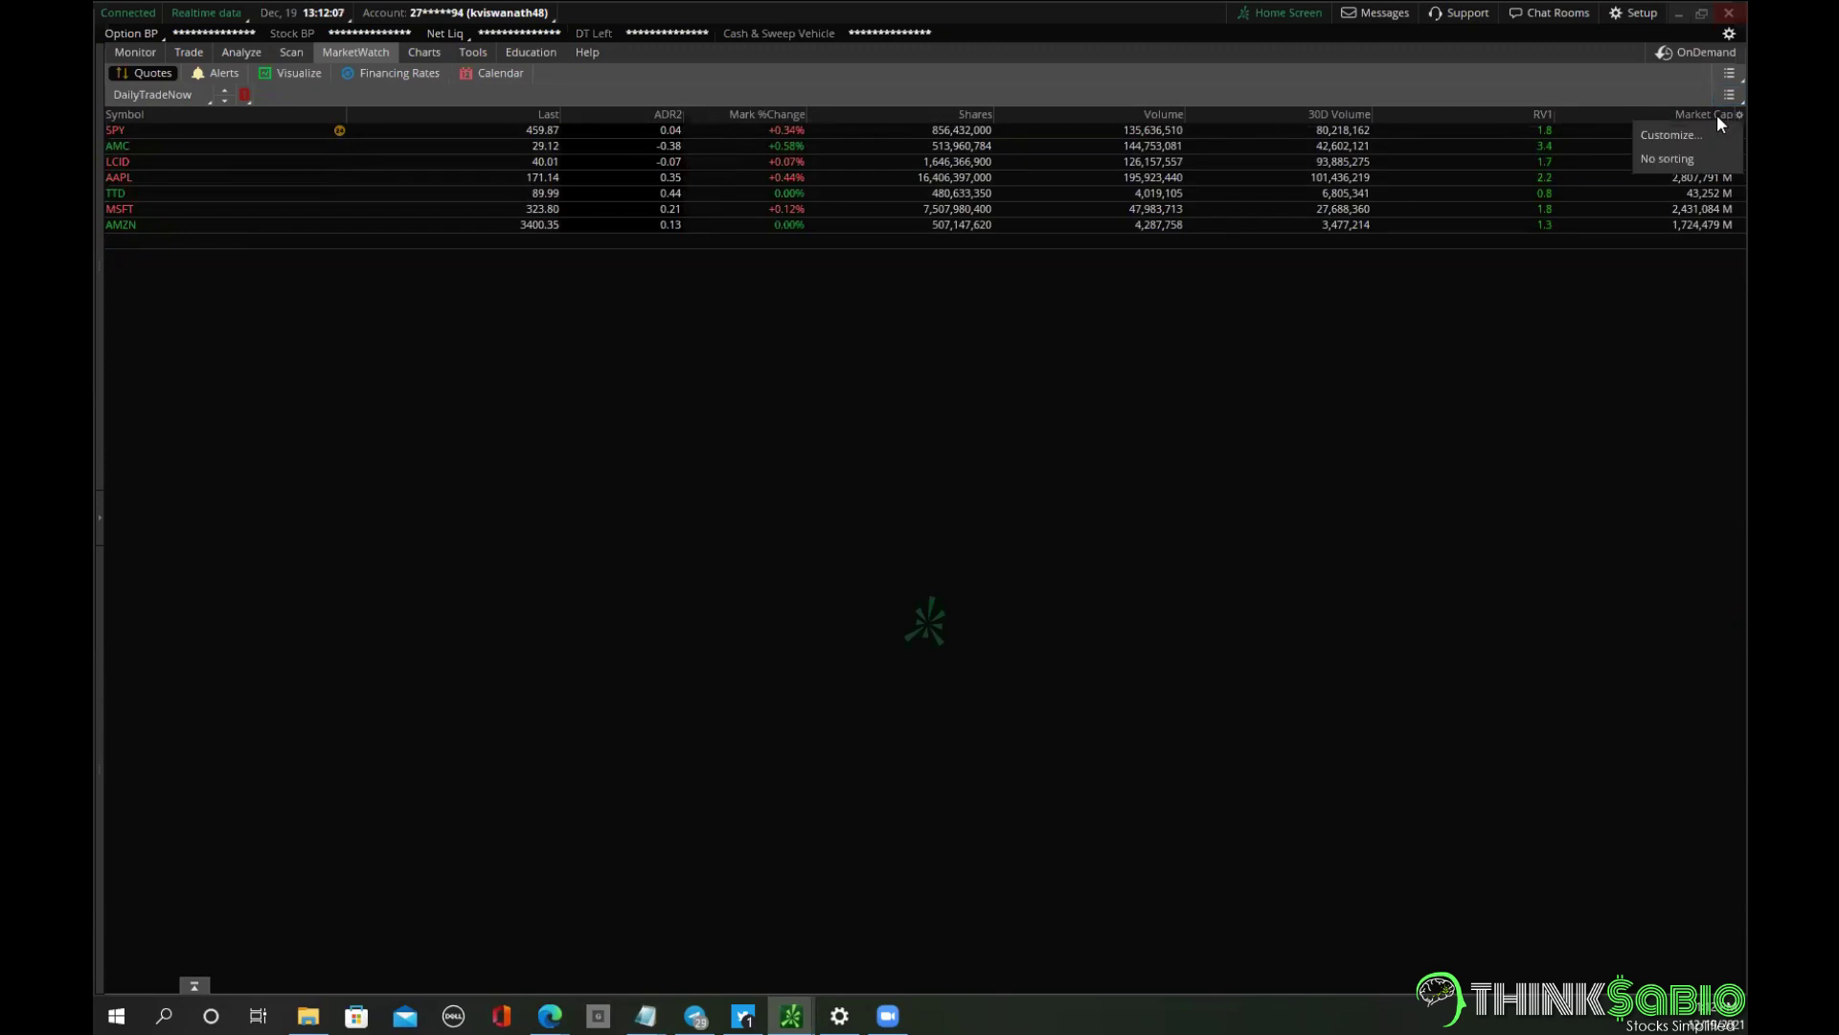
{"action": "left_click", "coordinate": [1675, 136]}
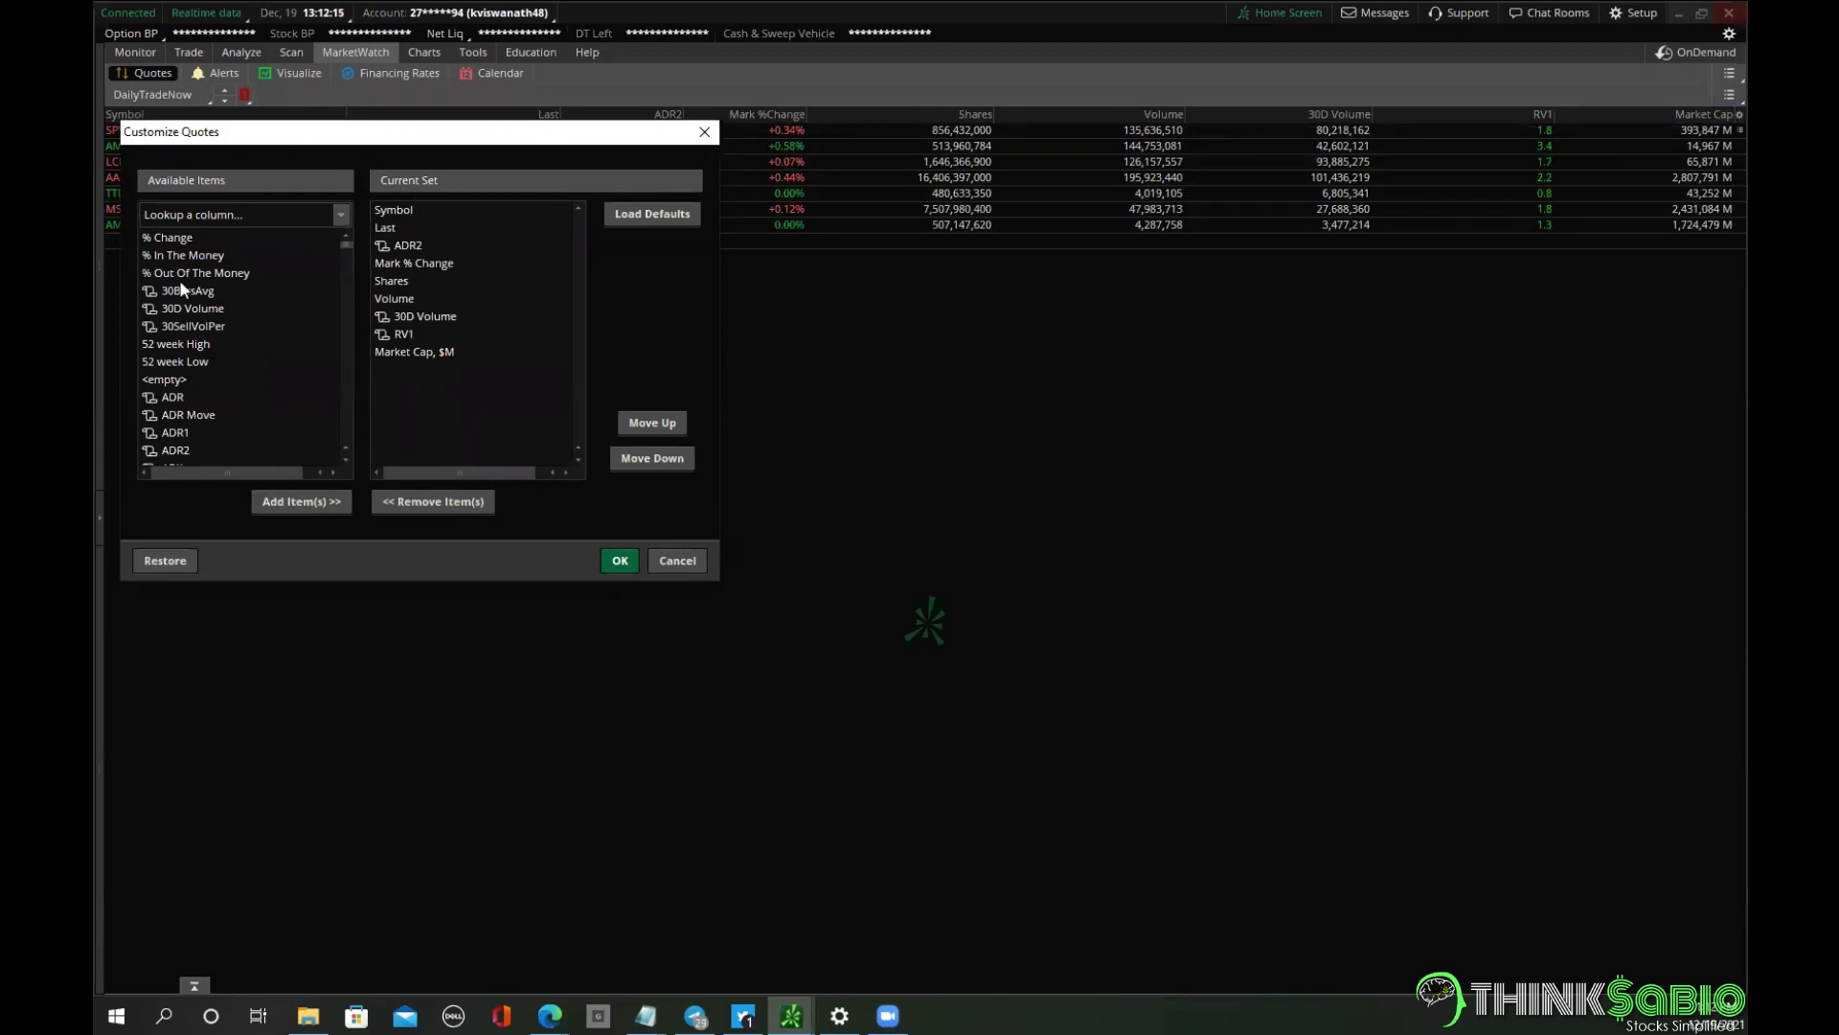
Filter the available columns with the lookup term 'custom'.
{"action": "left_click", "coordinate": [237, 214]}
{"action": "type", "text": "cust"}
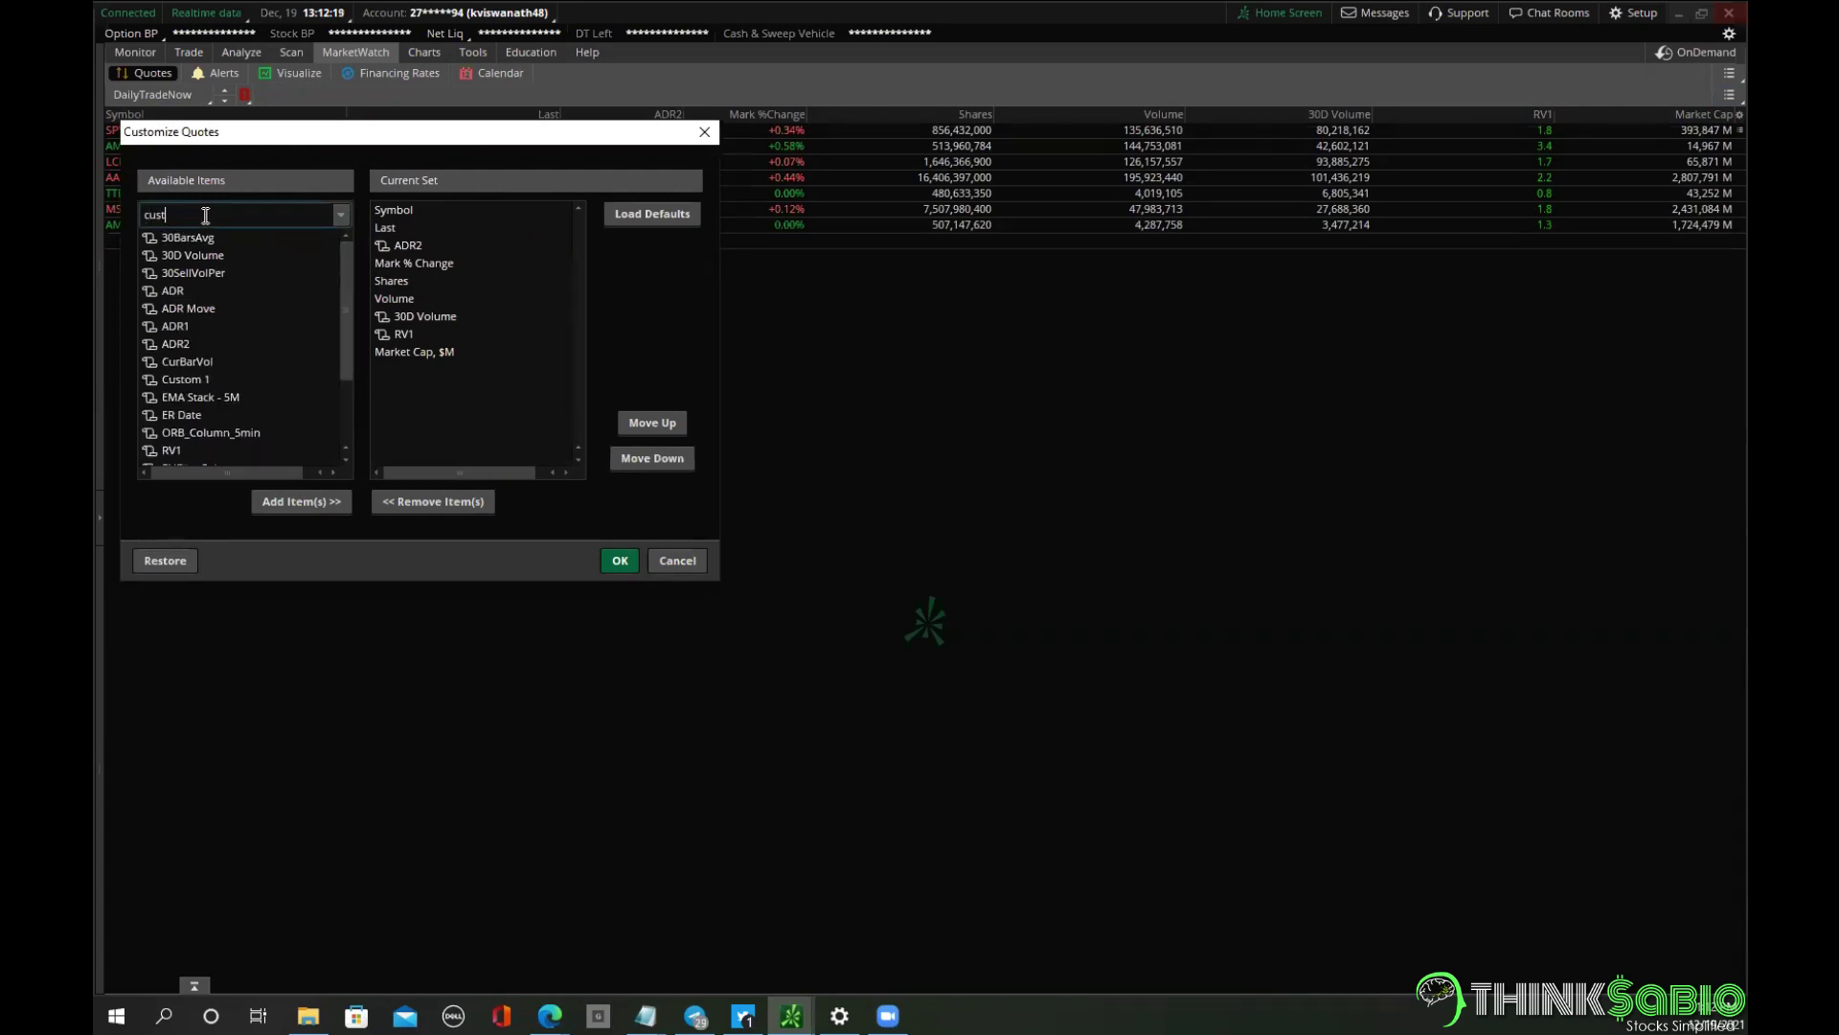
{"action": "type", "text": "om"}
Select Custom 1 and open its formula editor showing the ORB + Stock Trend code.
{"action": "left_click", "coordinate": [151, 380]}
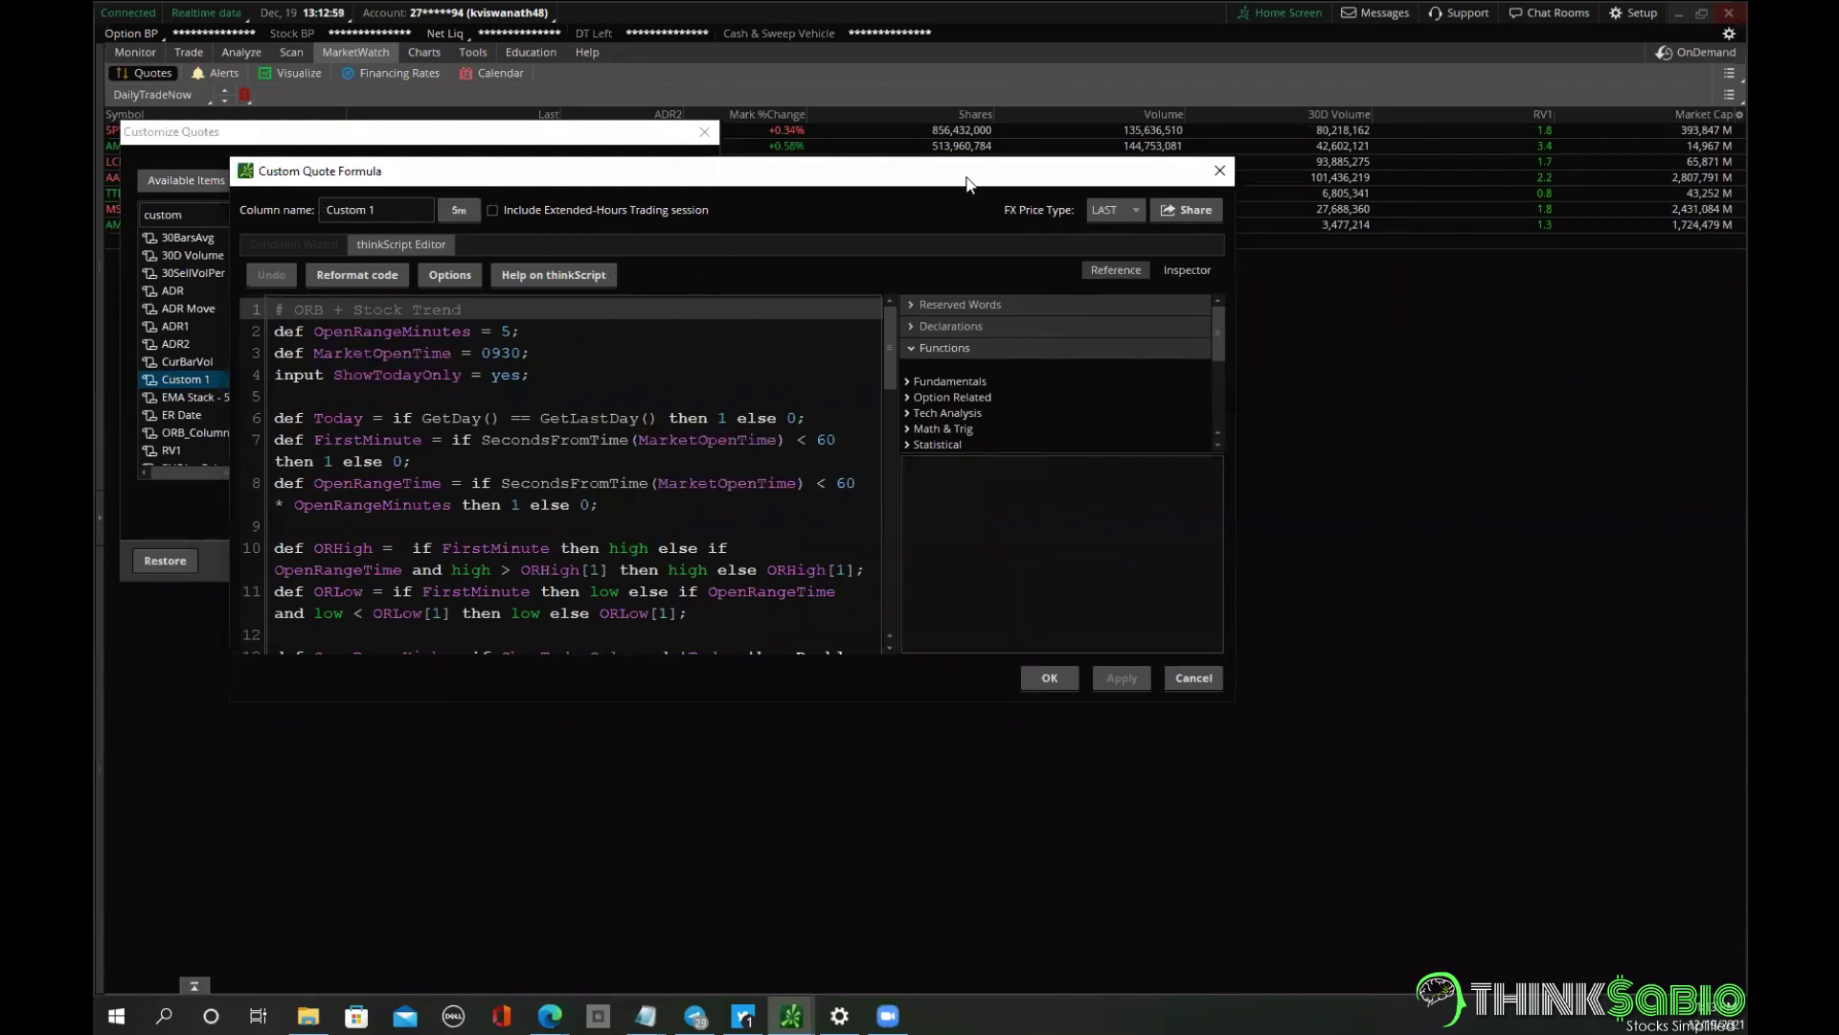
{"action": "left_click", "coordinate": [464, 188]}
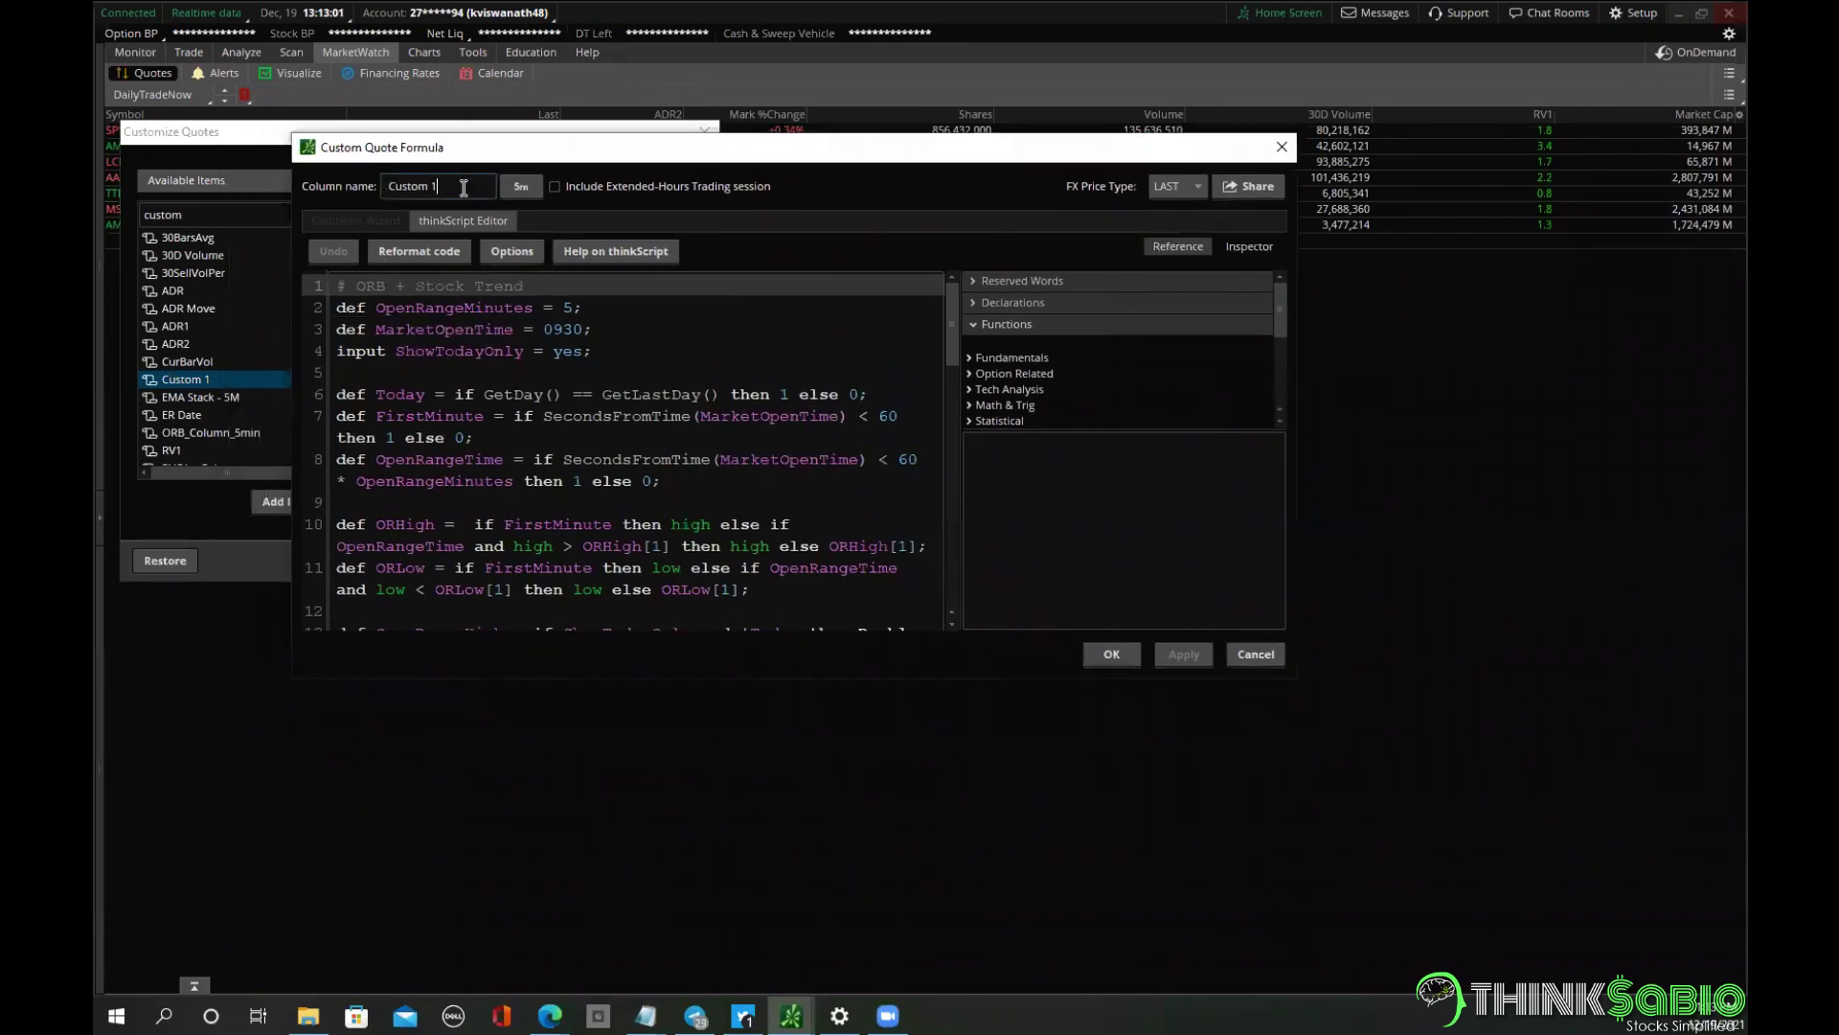
Rename the Custom 1 column to 'KGF'.
{"action": "triple_click", "coordinate": [464, 188]}
{"action": "type", "text": "KGF"}
Keep 5 Min aggregation and delete all of the old ORB + Stock Trend code.
{"action": "left_click", "coordinate": [523, 186]}
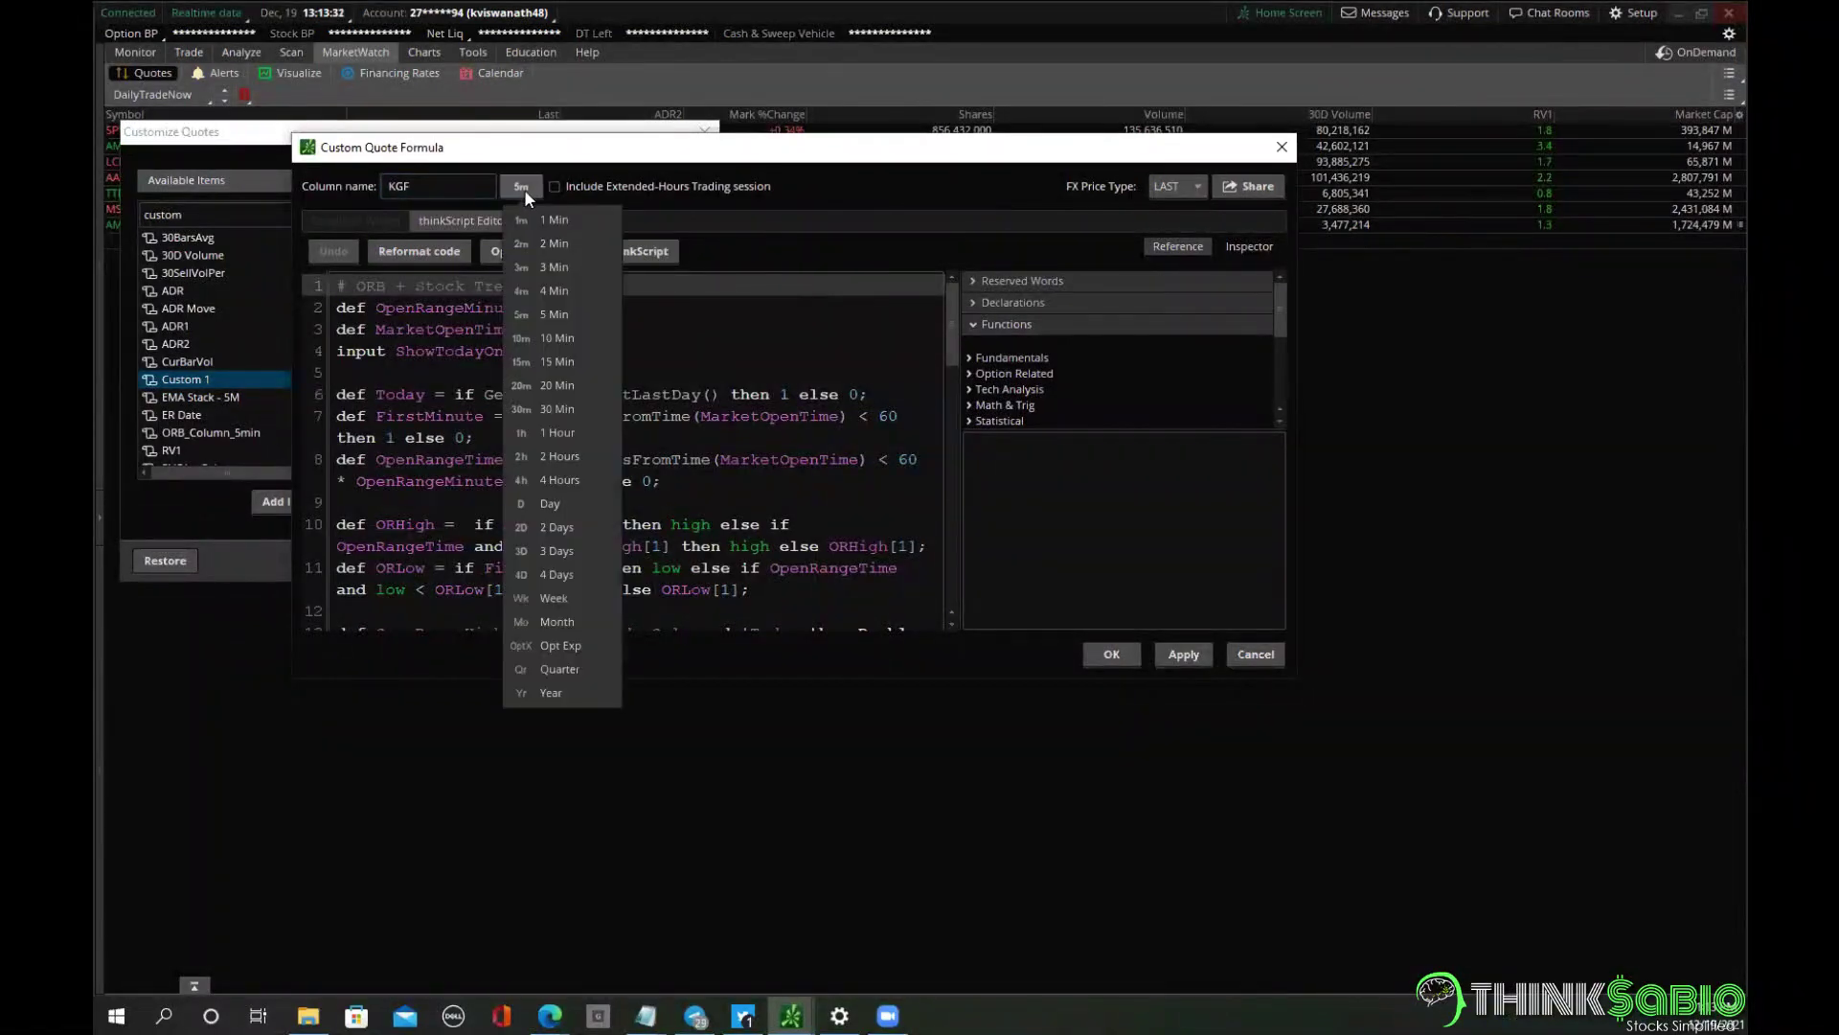
{"action": "left_click", "coordinate": [544, 314]}
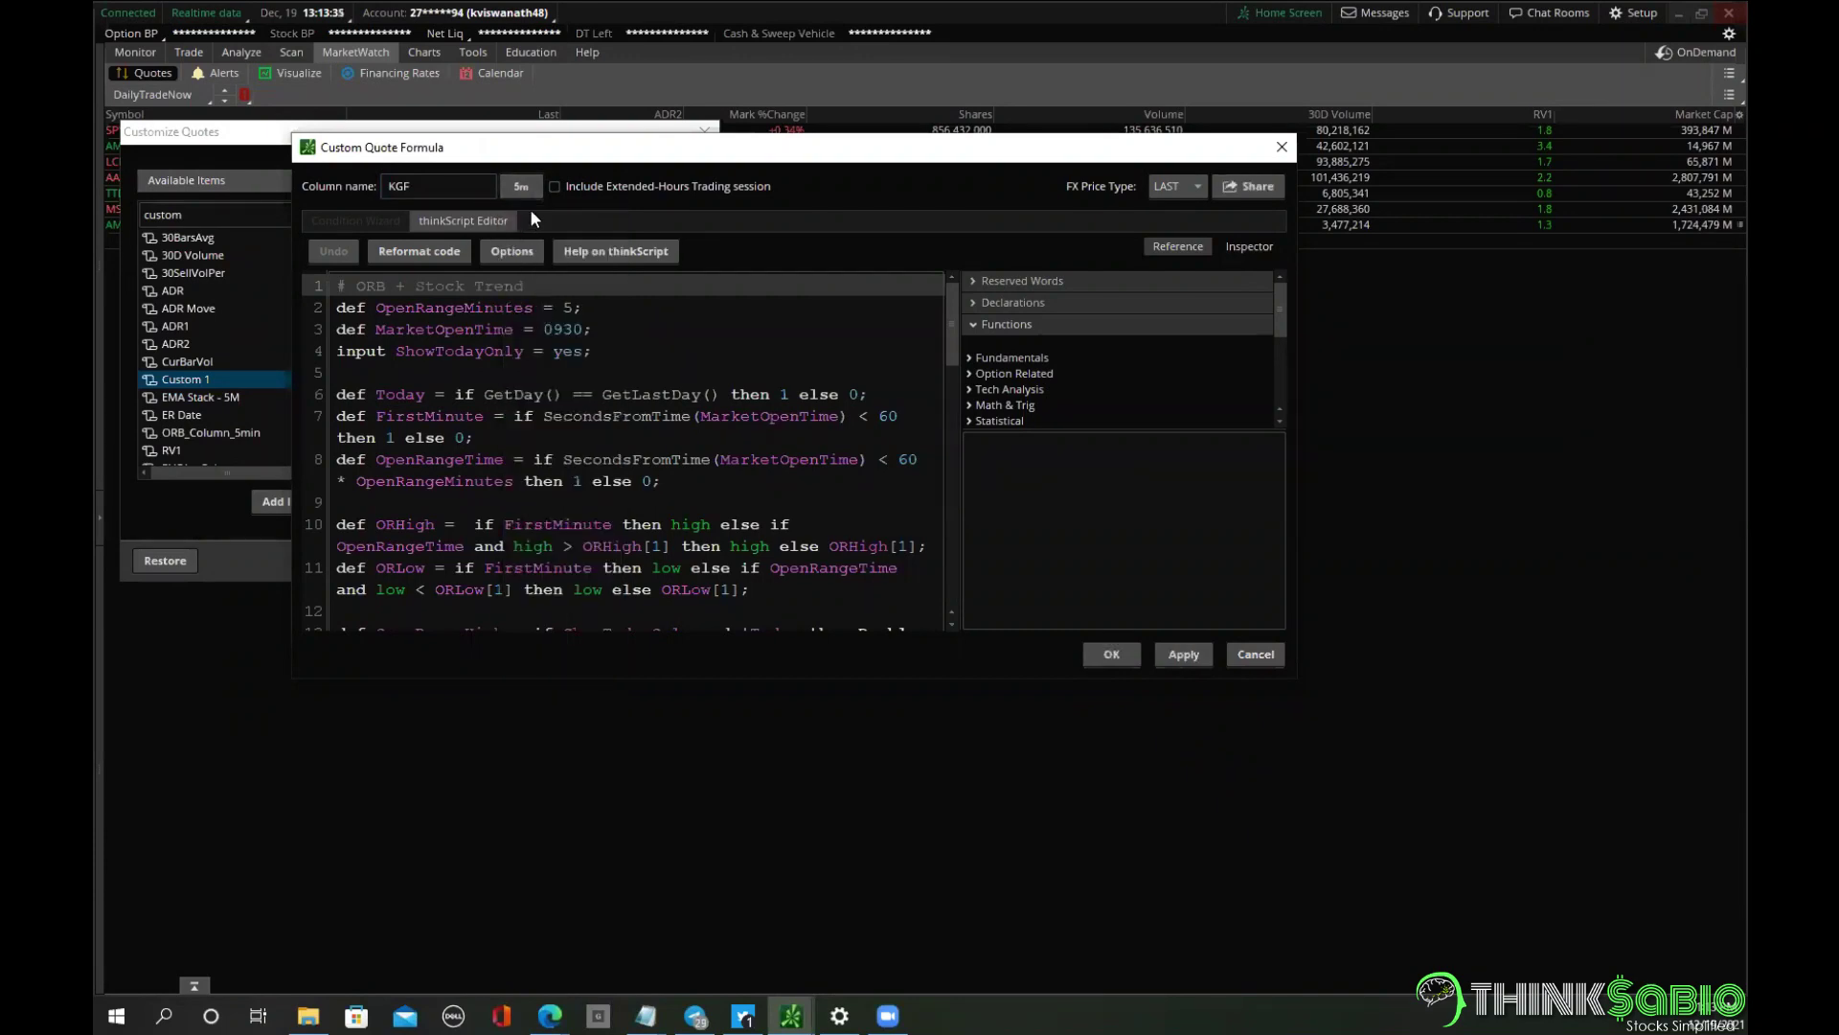
{"action": "left_click", "coordinate": [768, 335]}
{"action": "key", "text": "ctrl+a"}
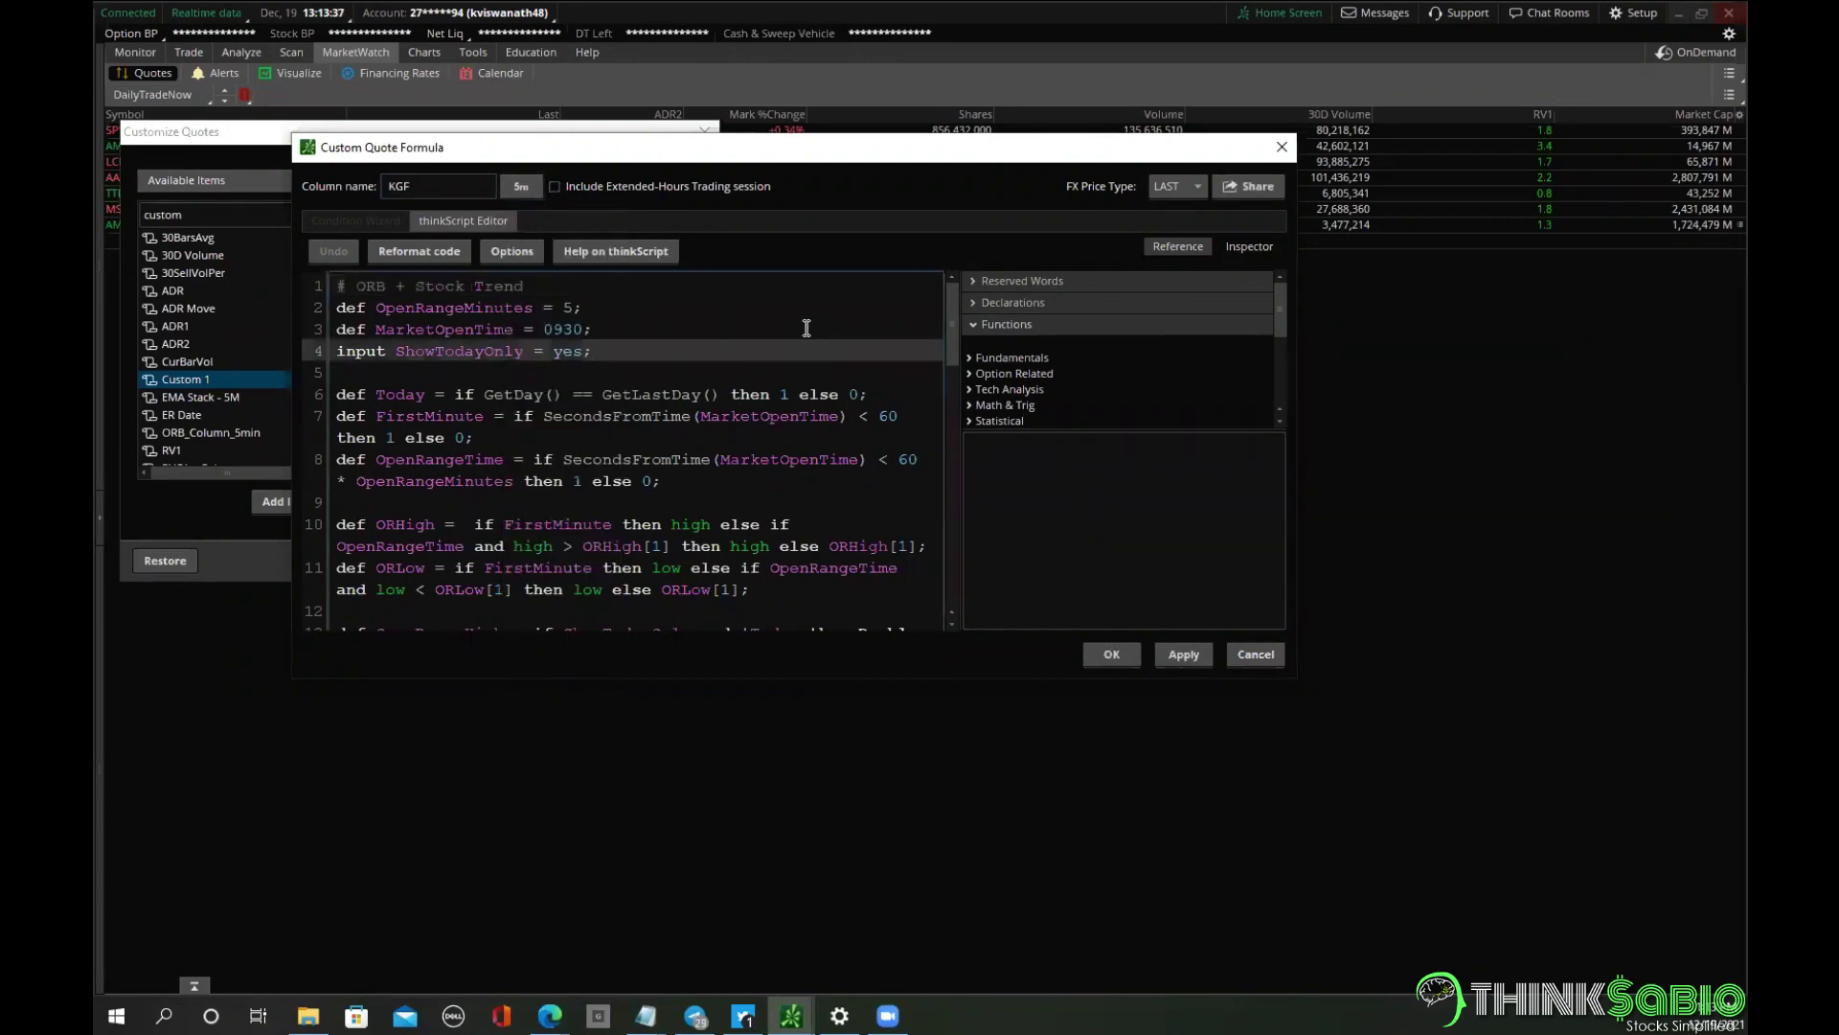
{"action": "key", "text": "Delete"}
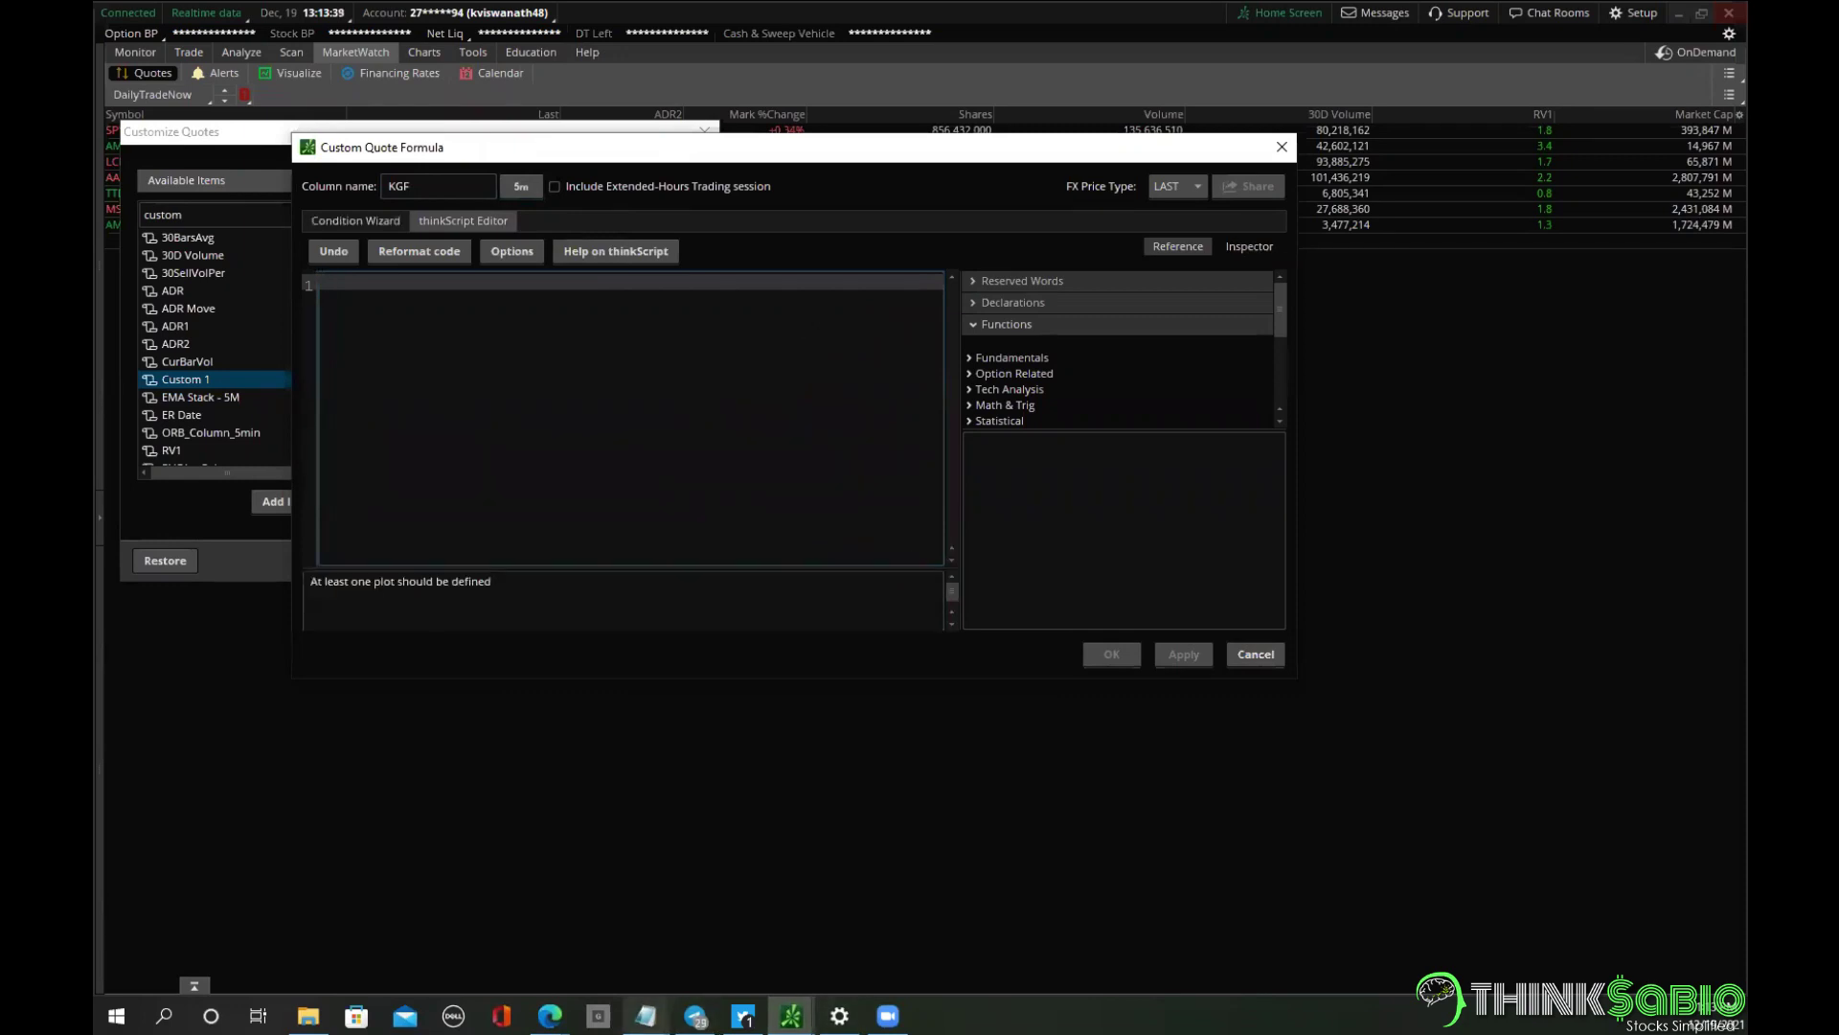
Paste the KGF Original Shared in TS script into the KGF formula and save it.
{"action": "left_click", "coordinate": [645, 1016]}
{"action": "left_click", "coordinate": [601, 876]}
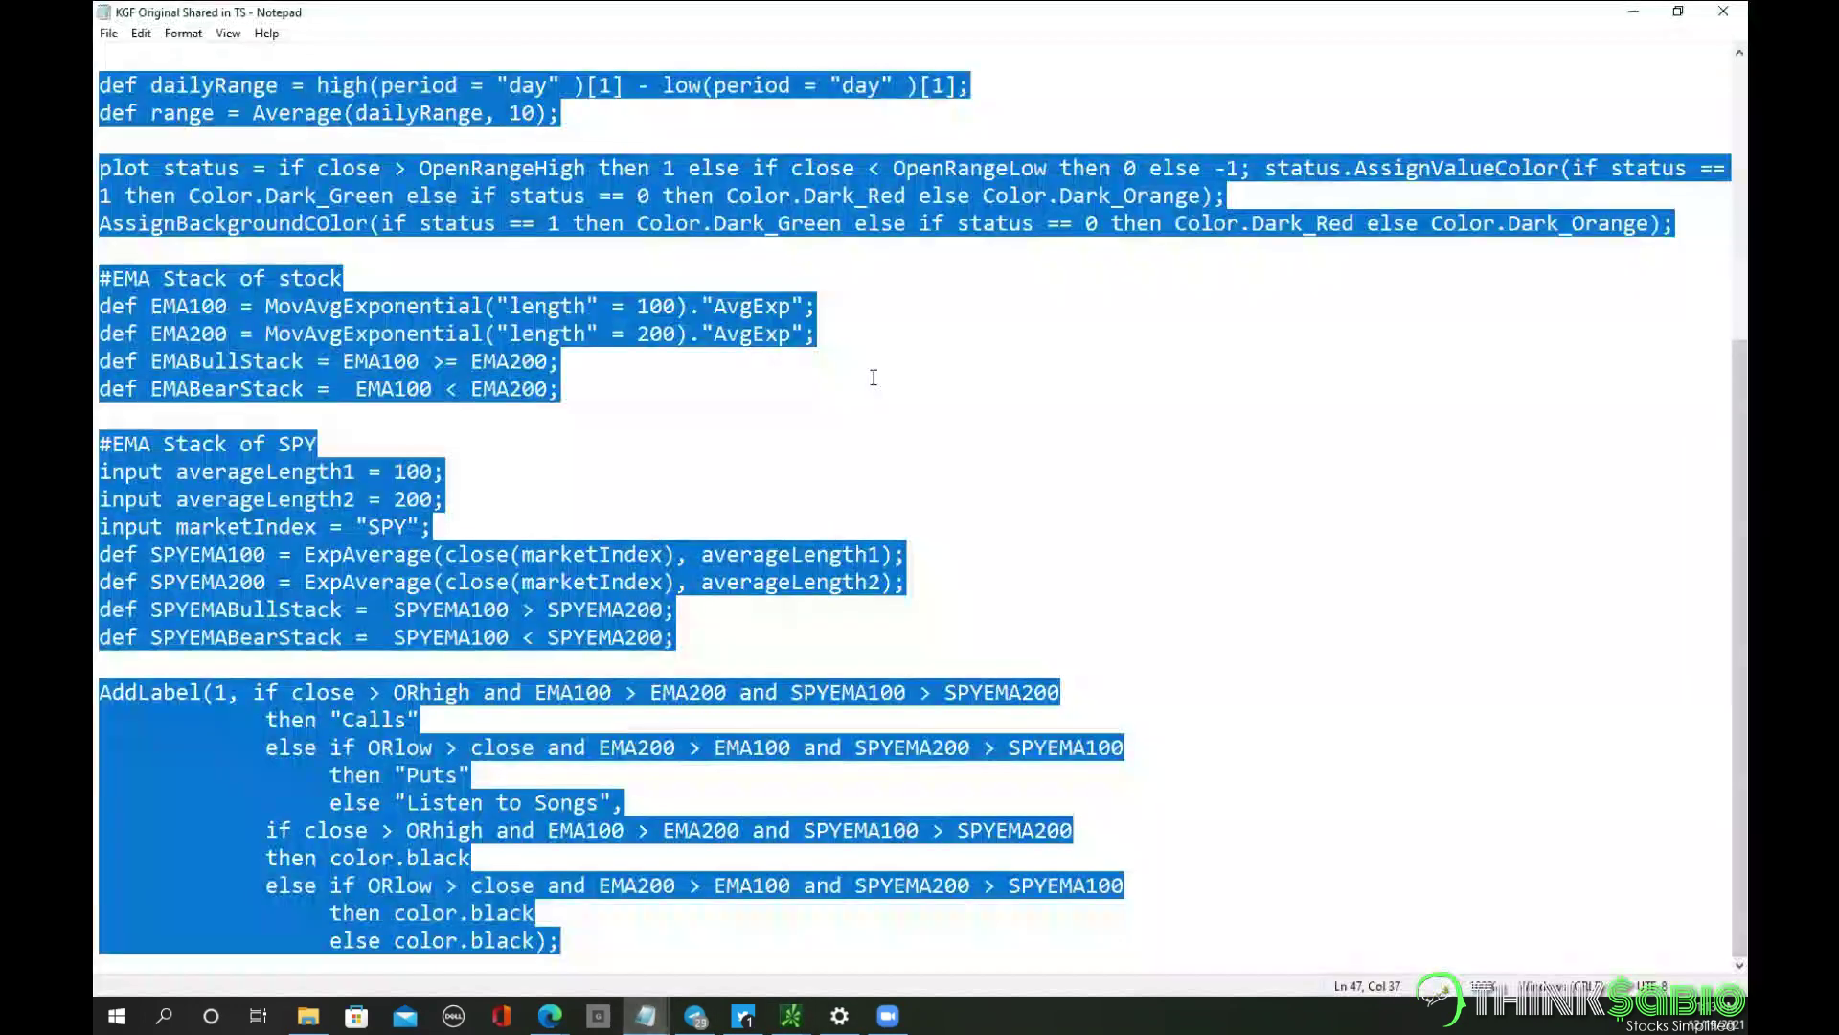
{"action": "key", "text": "ctrl+a"}
{"action": "key", "text": "ctrl+c"}
{"action": "key", "text": "alt+Tab"}
{"action": "key", "text": "ctrl+v"}
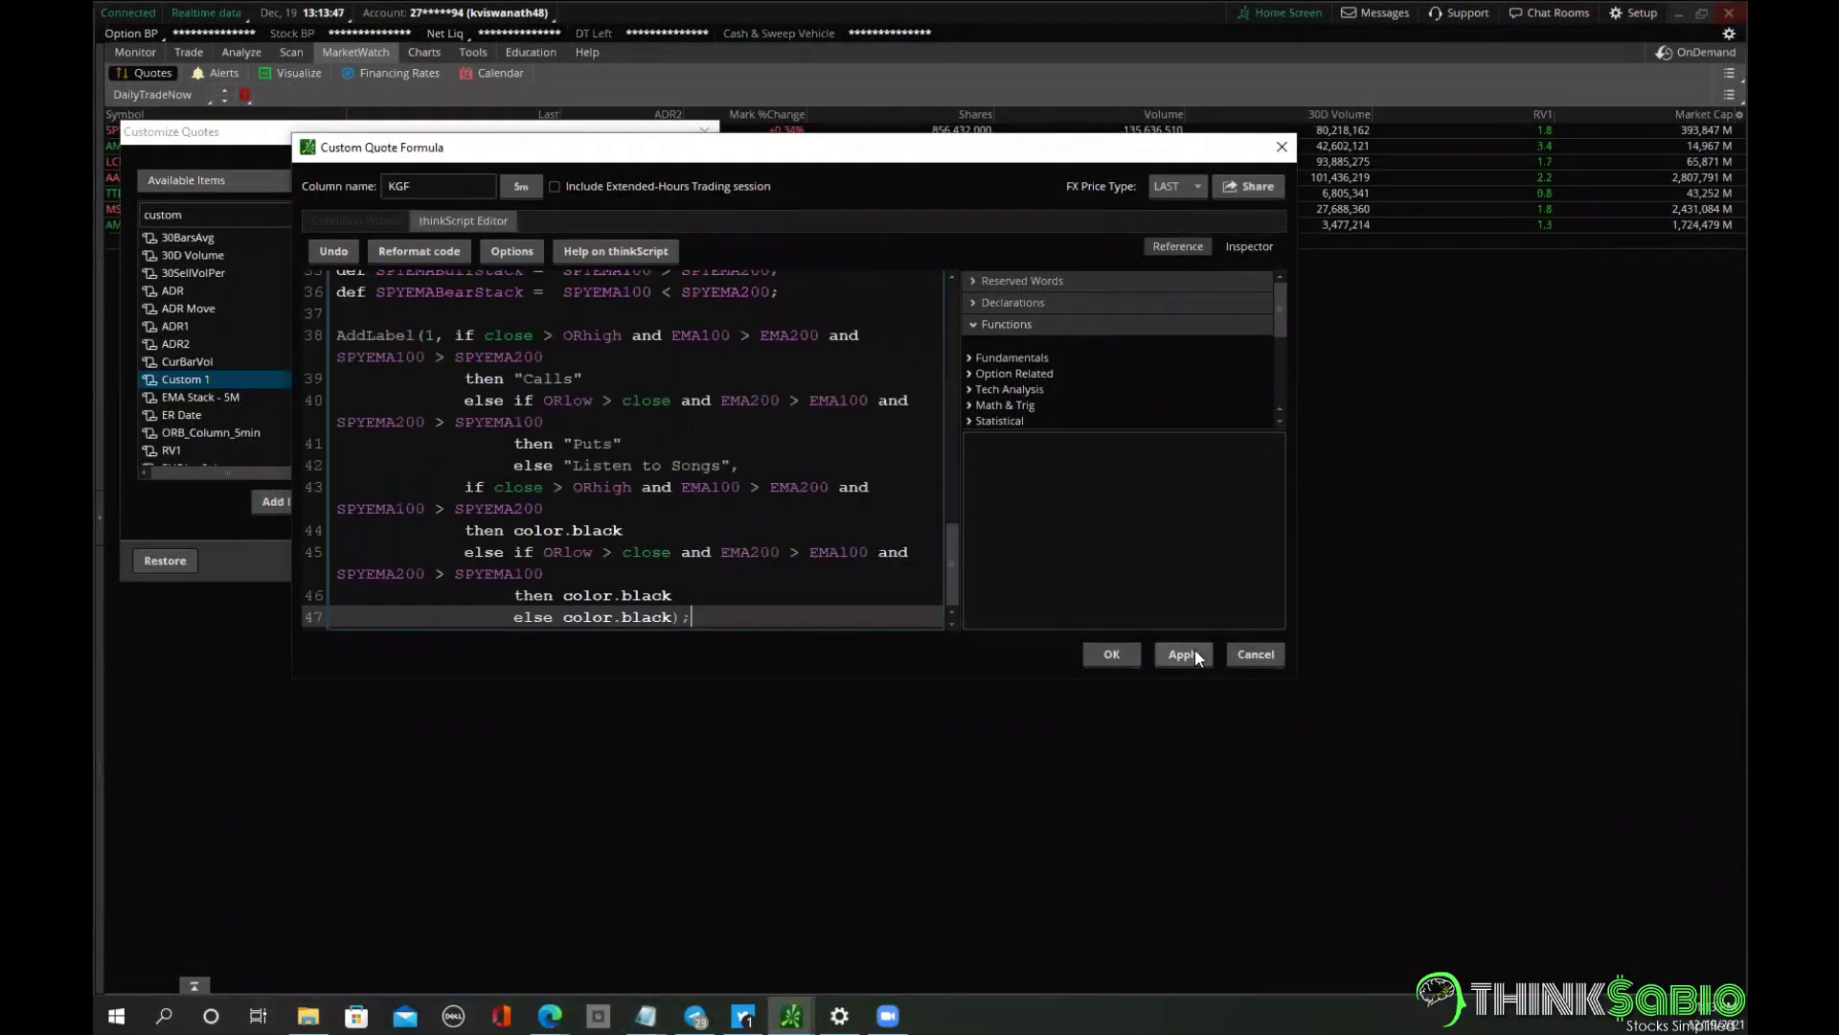
{"action": "left_click", "coordinate": [1113, 655]}
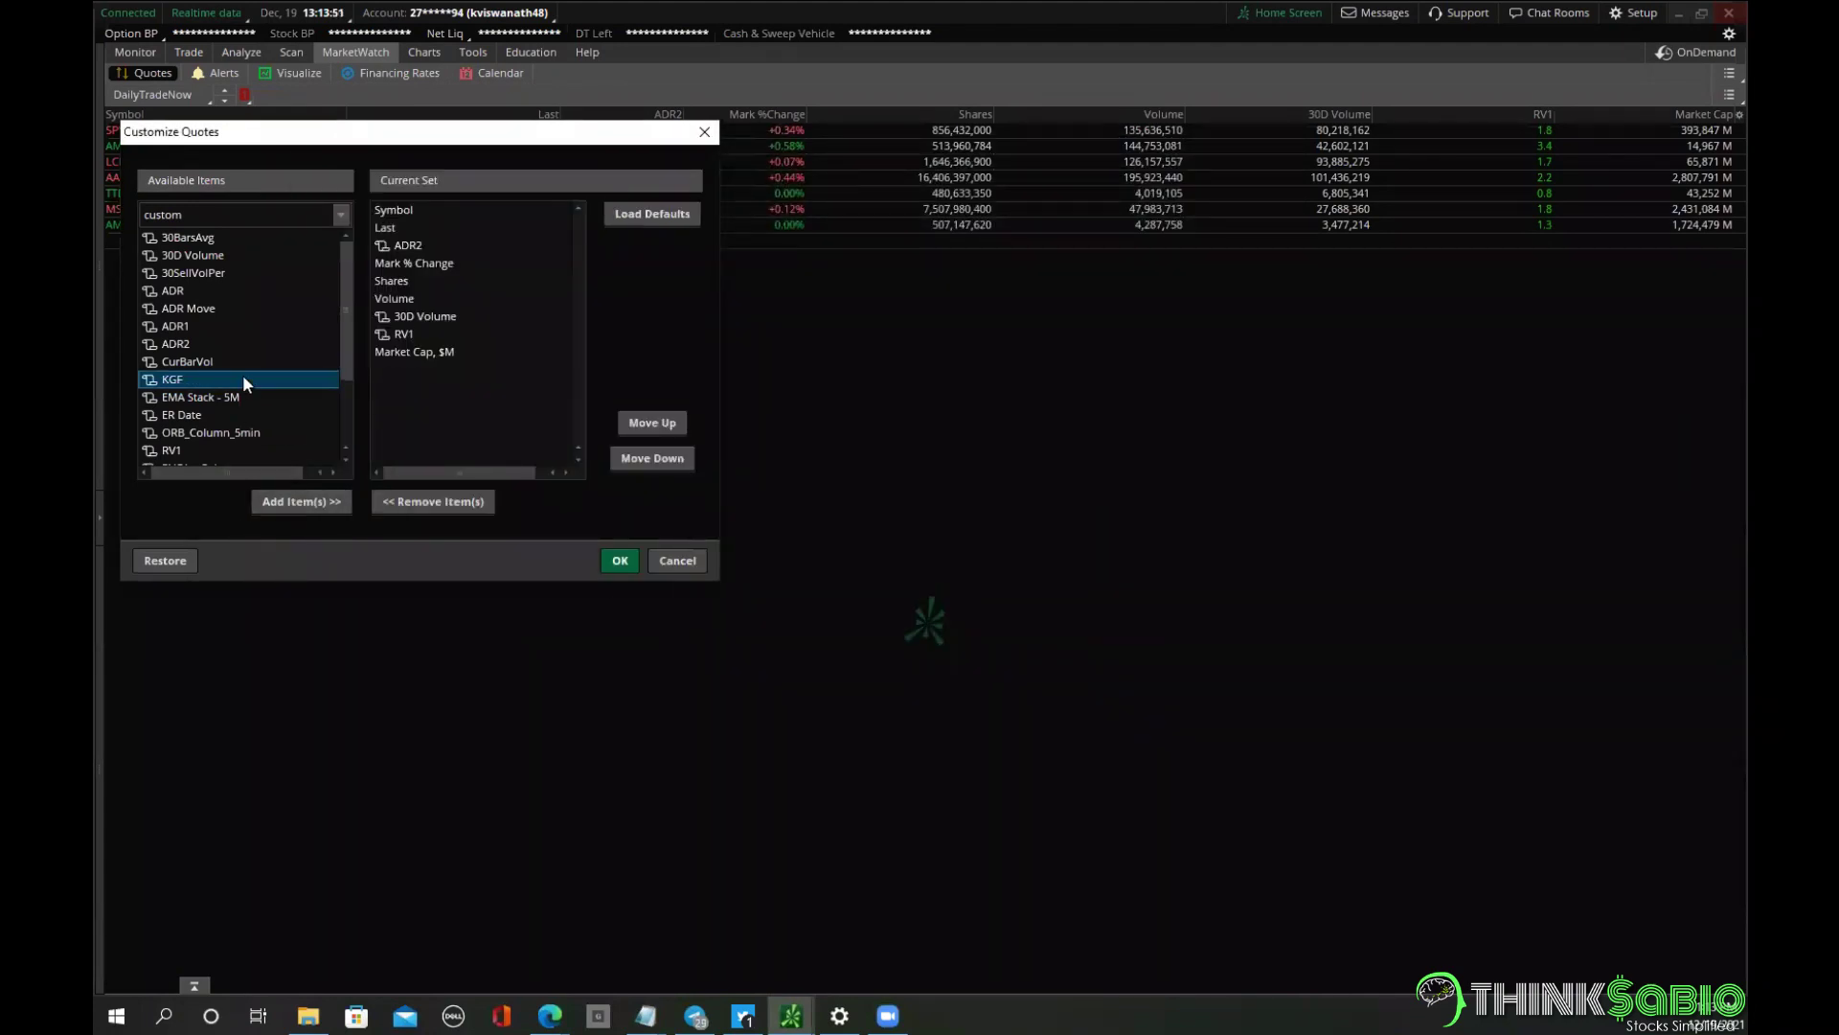
Add the KGF column to the current set, move it up to just after Last, and apply.
{"action": "left_click", "coordinate": [280, 499]}
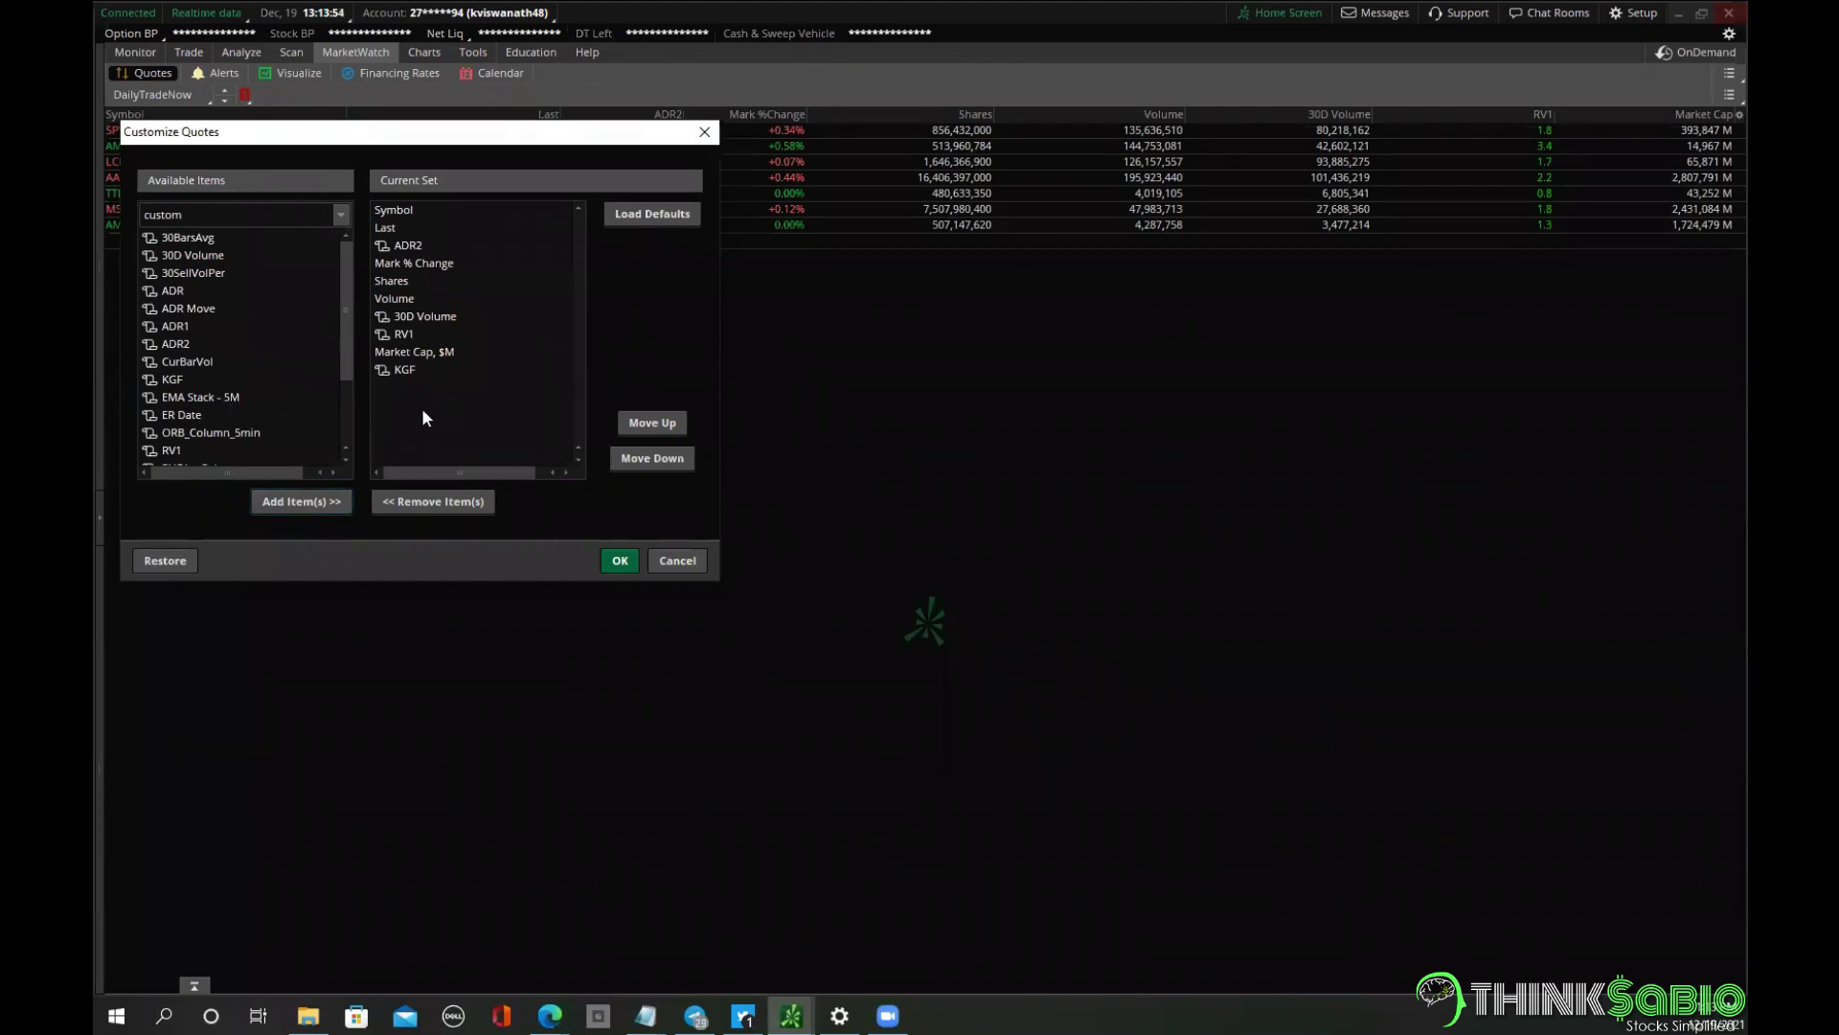
{"action": "left_click", "coordinate": [389, 370]}
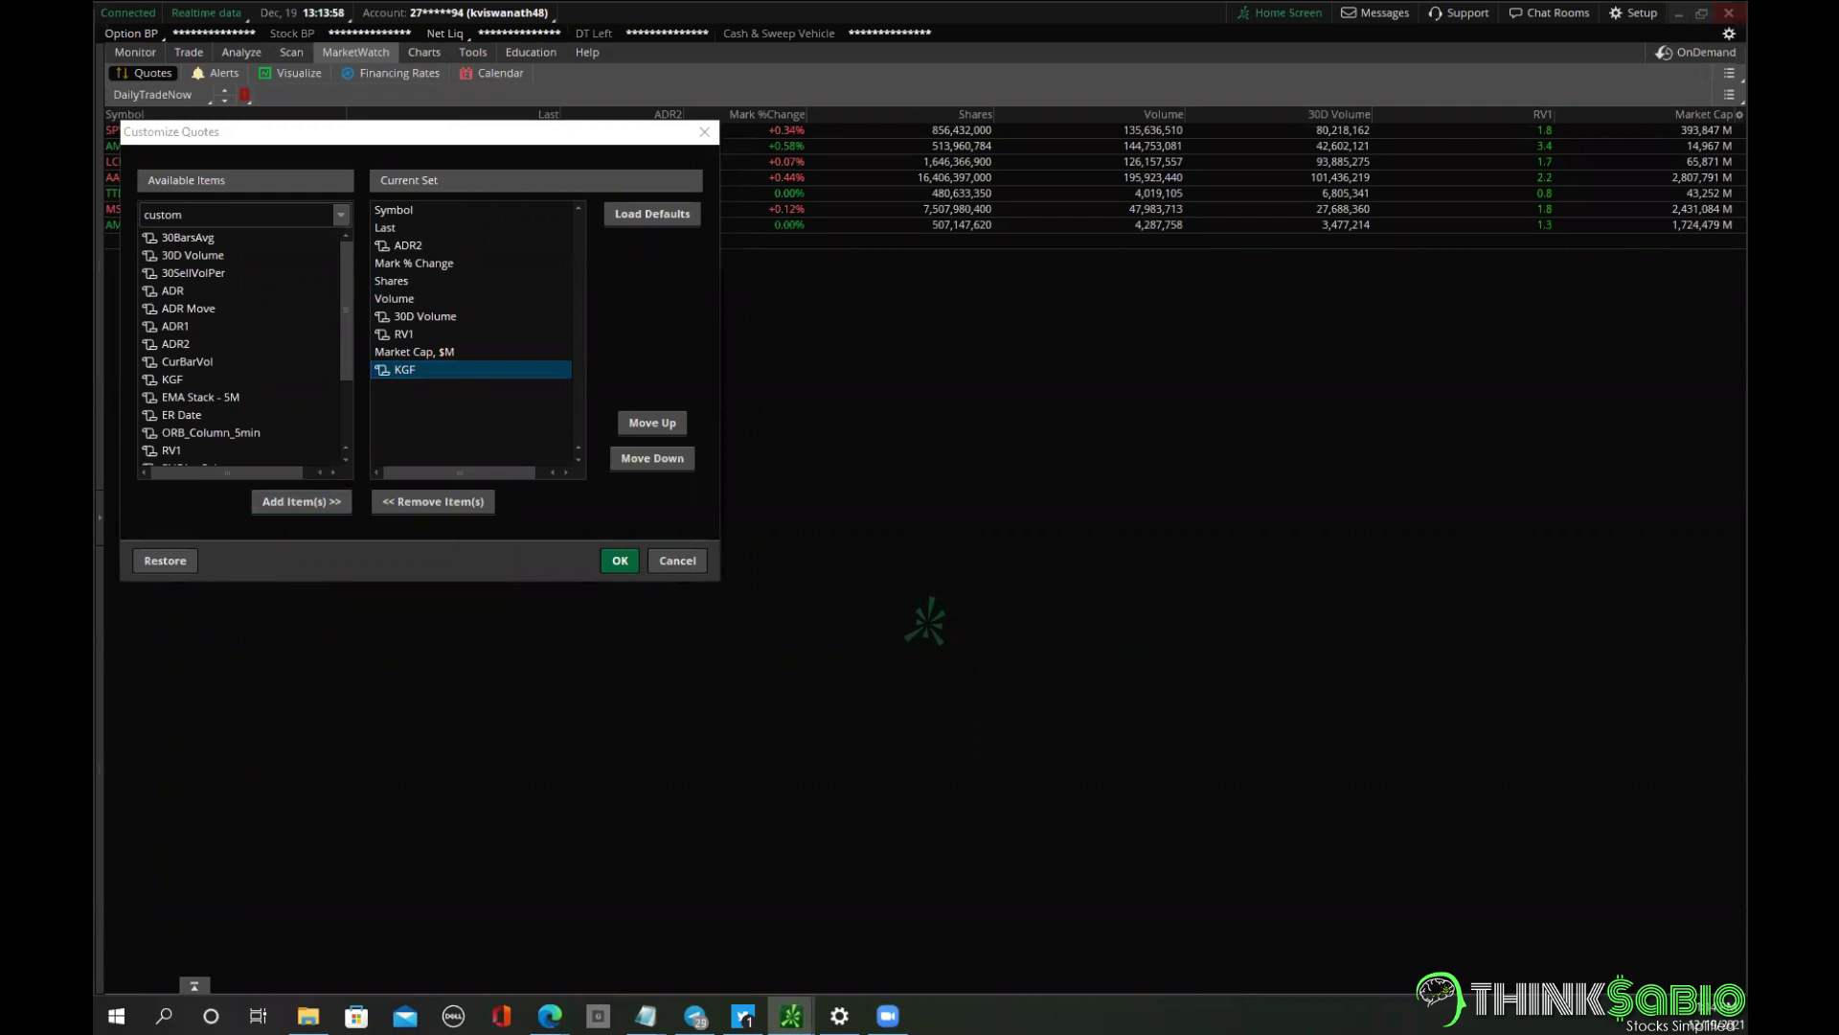
{"action": "left_click", "coordinate": [657, 422]}
{"action": "left_click", "coordinate": [657, 422]}
{"action": "left_click", "coordinate": [658, 421]}
{"action": "left_click", "coordinate": [658, 422]}
{"action": "left_click", "coordinate": [657, 422]}
{"action": "left_click", "coordinate": [658, 421]}
{"action": "left_click", "coordinate": [657, 422]}
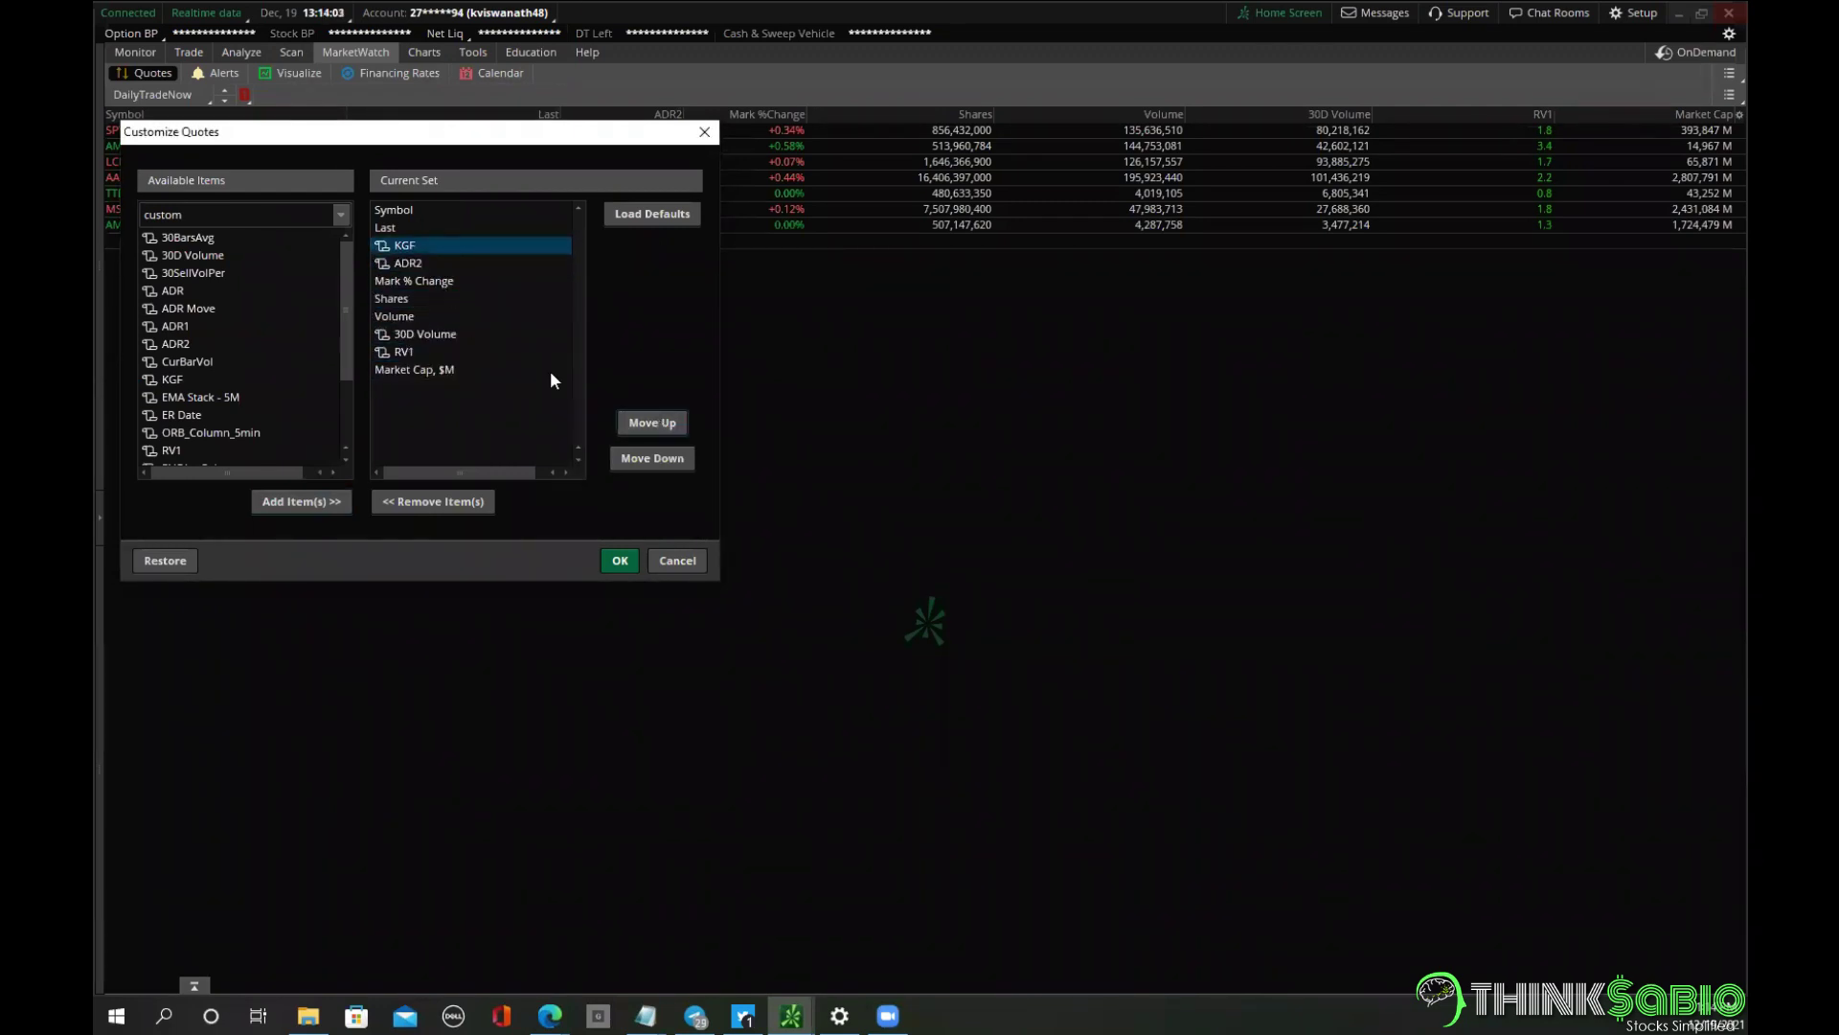
{"action": "left_click", "coordinate": [620, 561]}
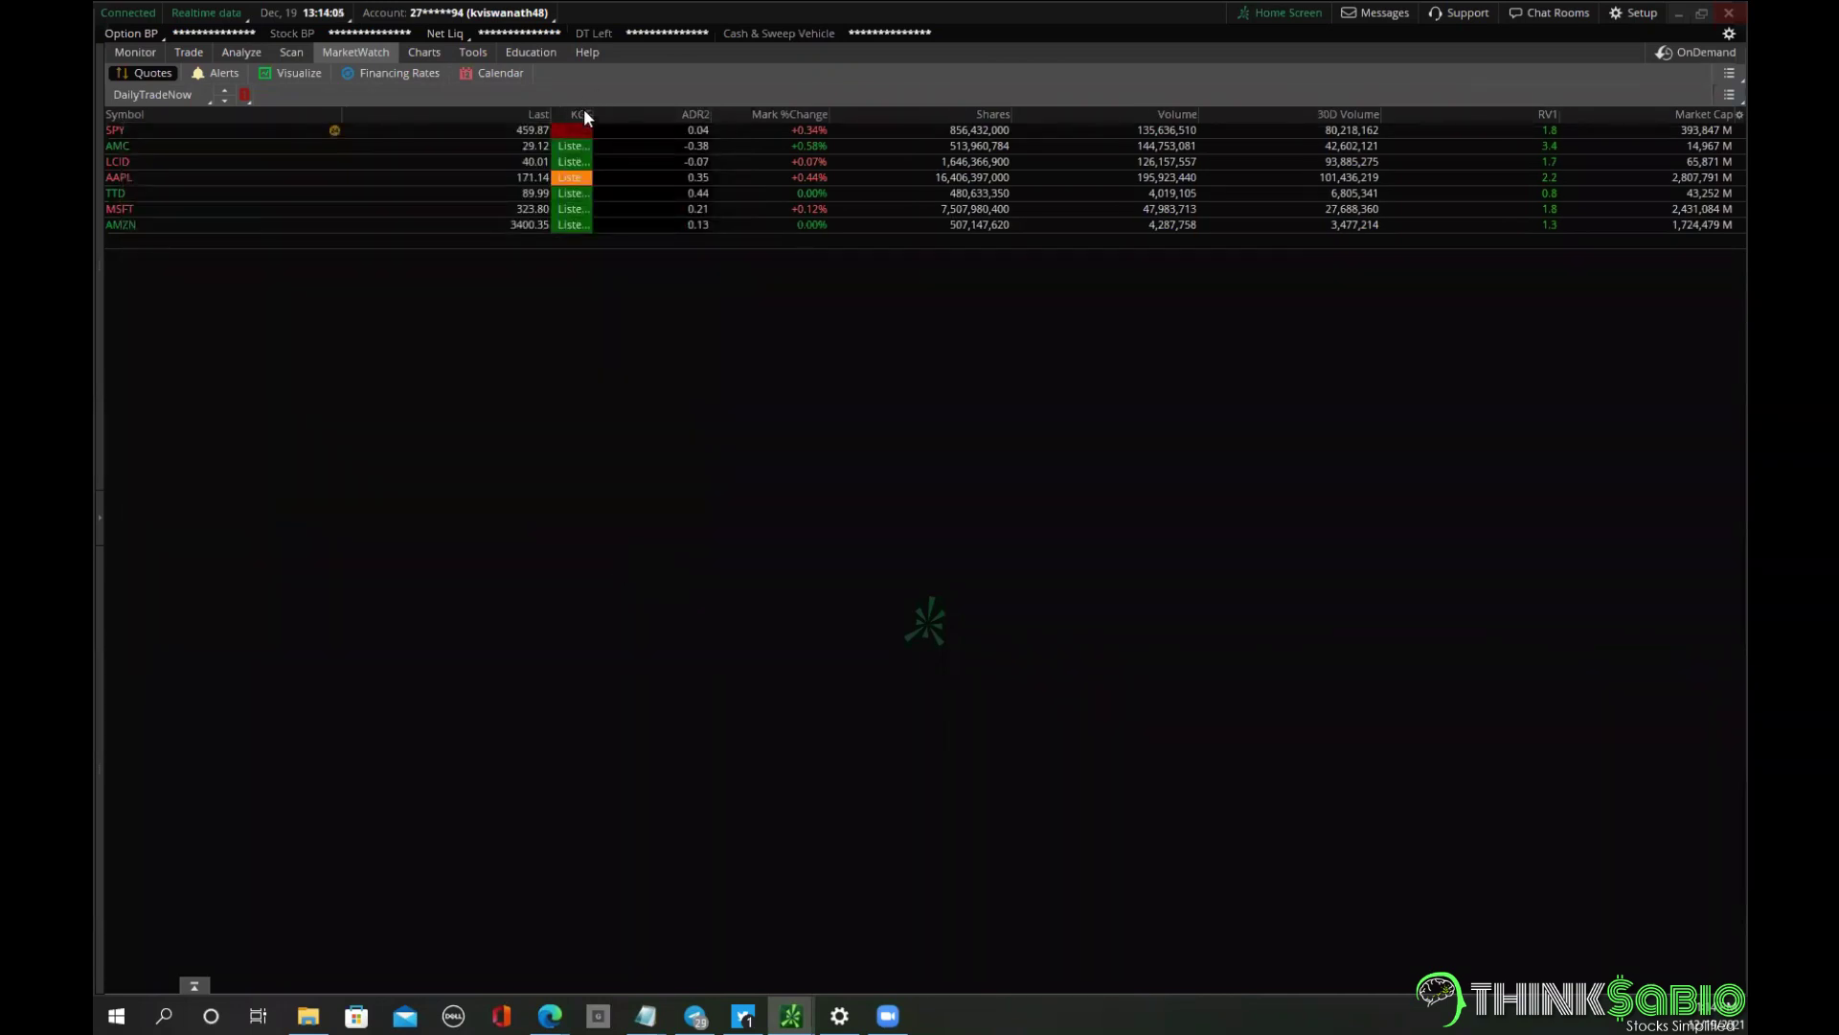
Widen the KGF column to show the full 'Listen to Songs' label, then reopen the column options.
{"action": "left_click_drag", "start_coordinate": [593, 114], "coordinate": [651, 121]}
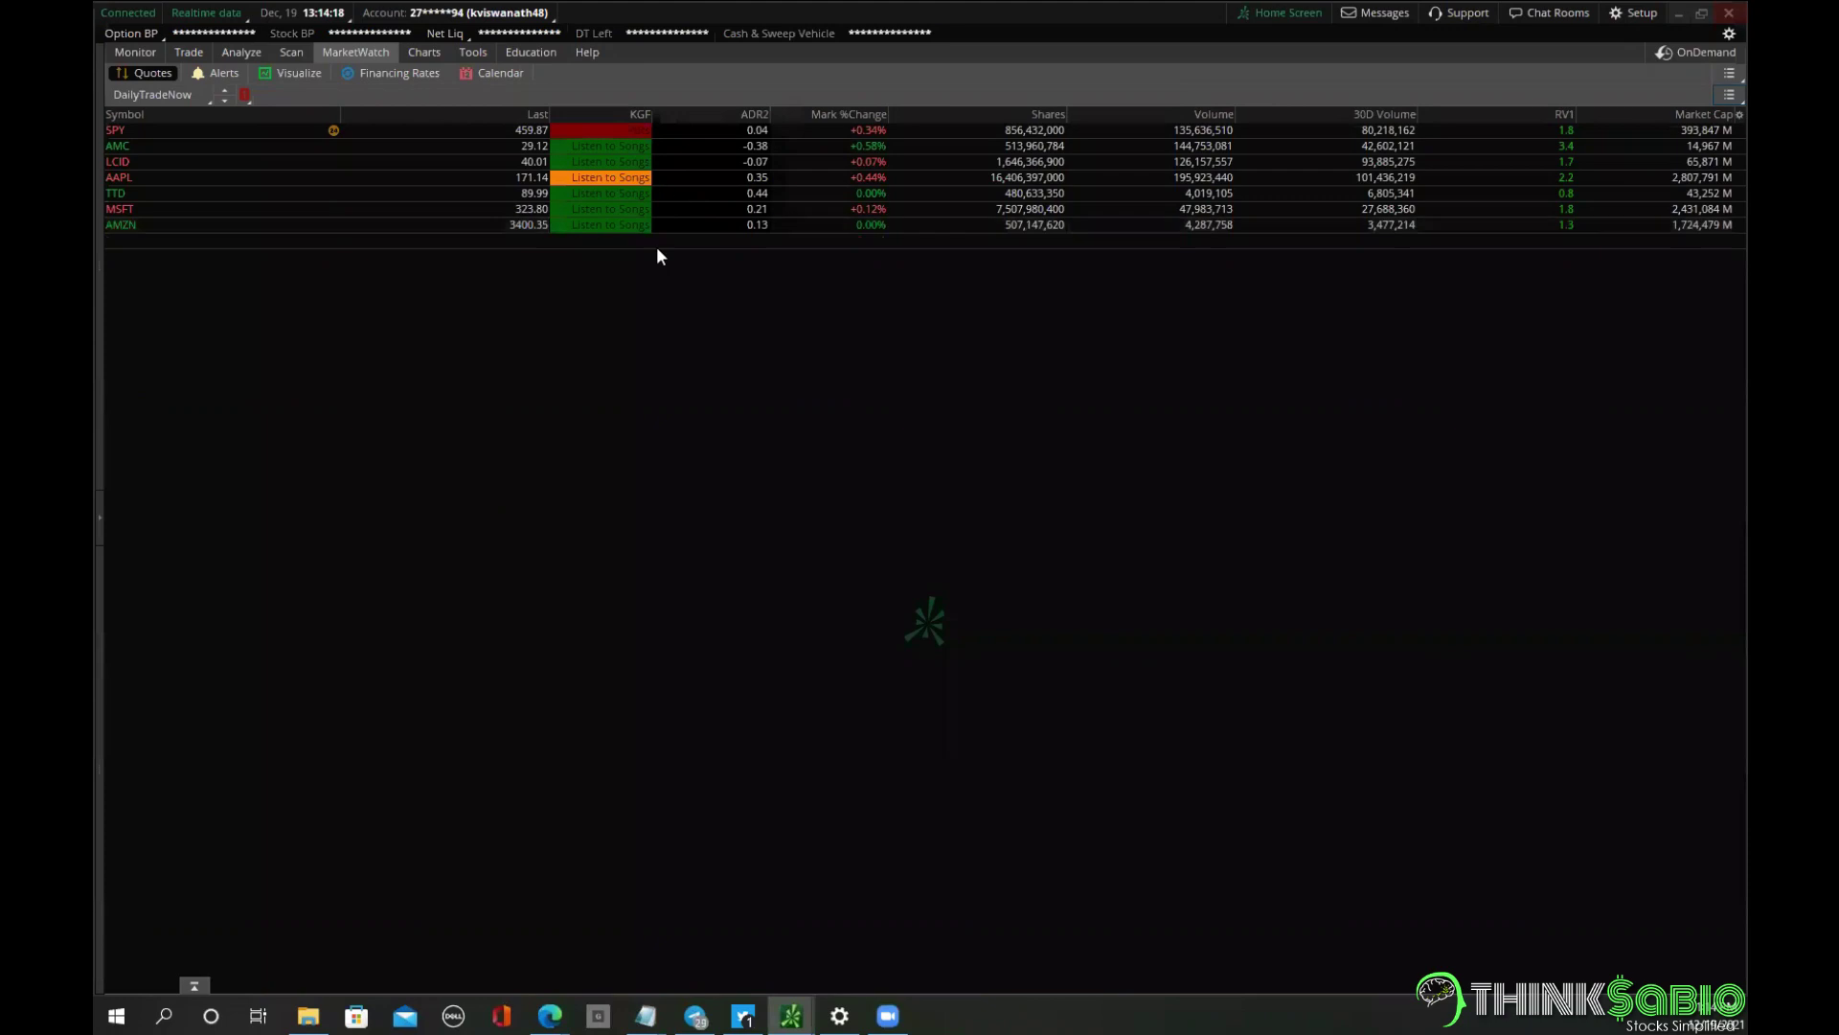
{"action": "right_click", "coordinate": [1718, 118]}
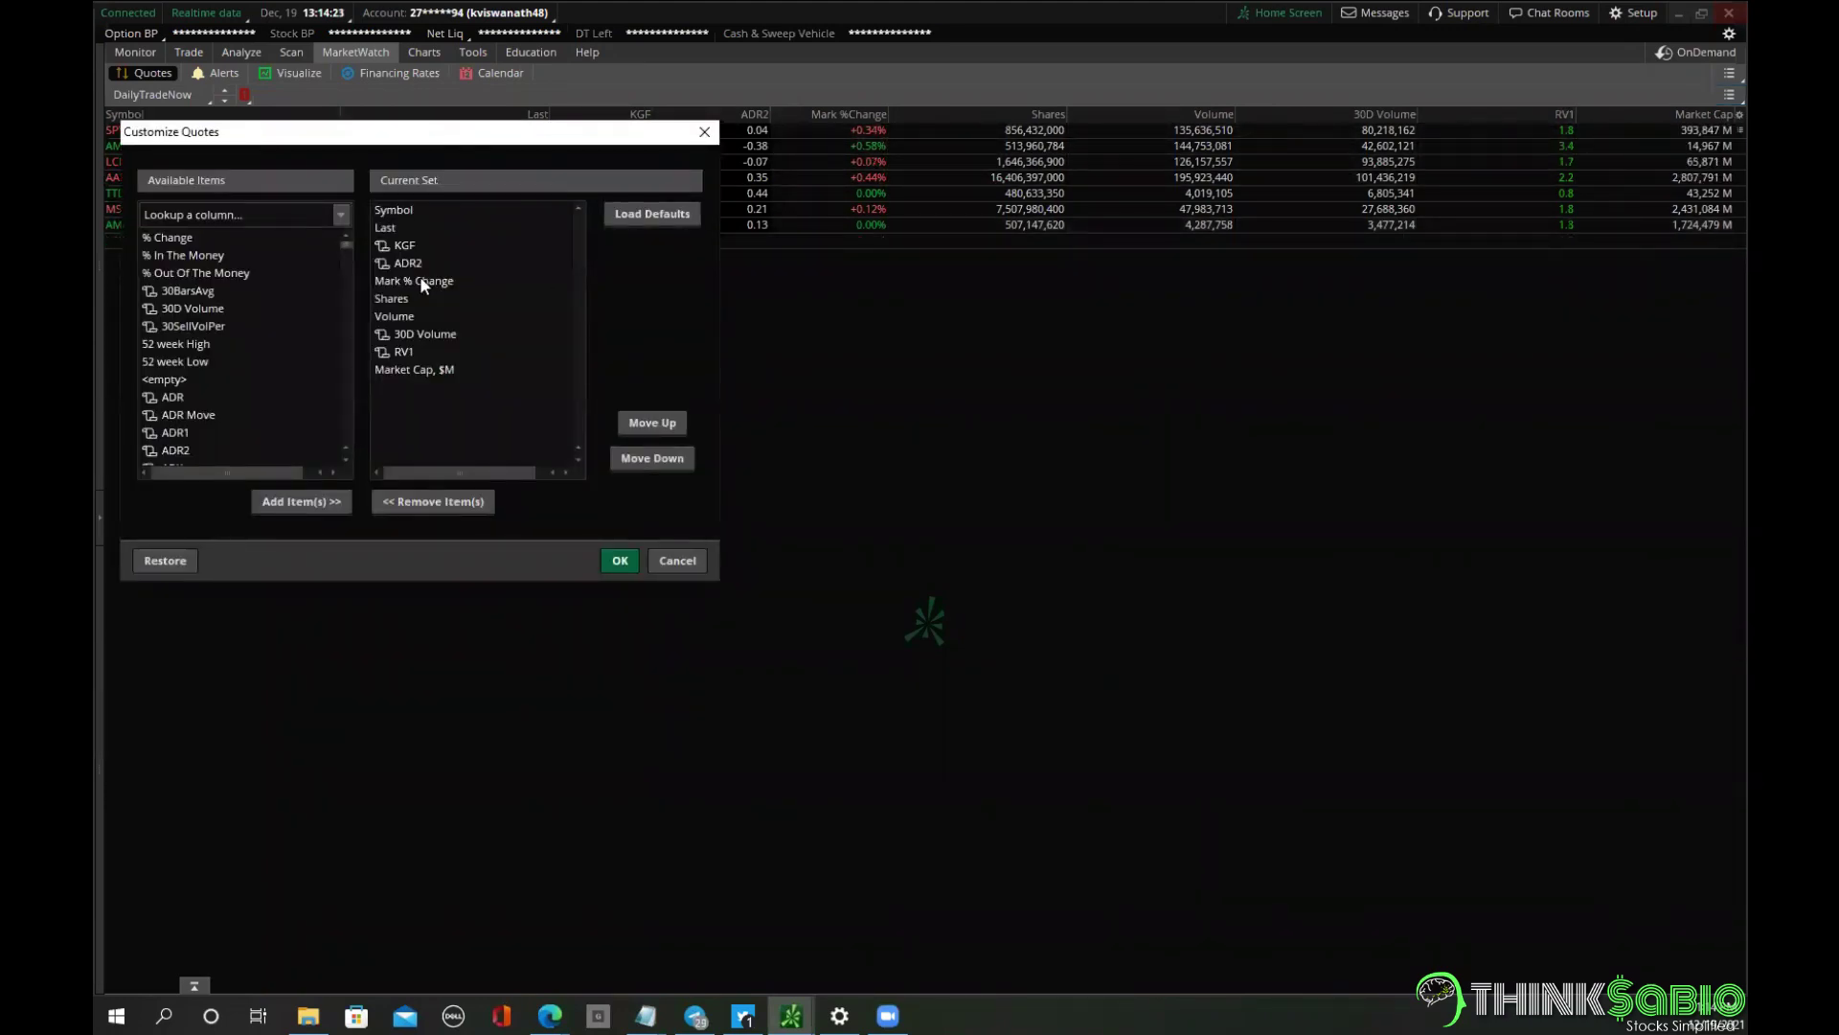
{"action": "left_click", "coordinate": [412, 244]}
{"action": "double_click", "coordinate": [407, 245]}
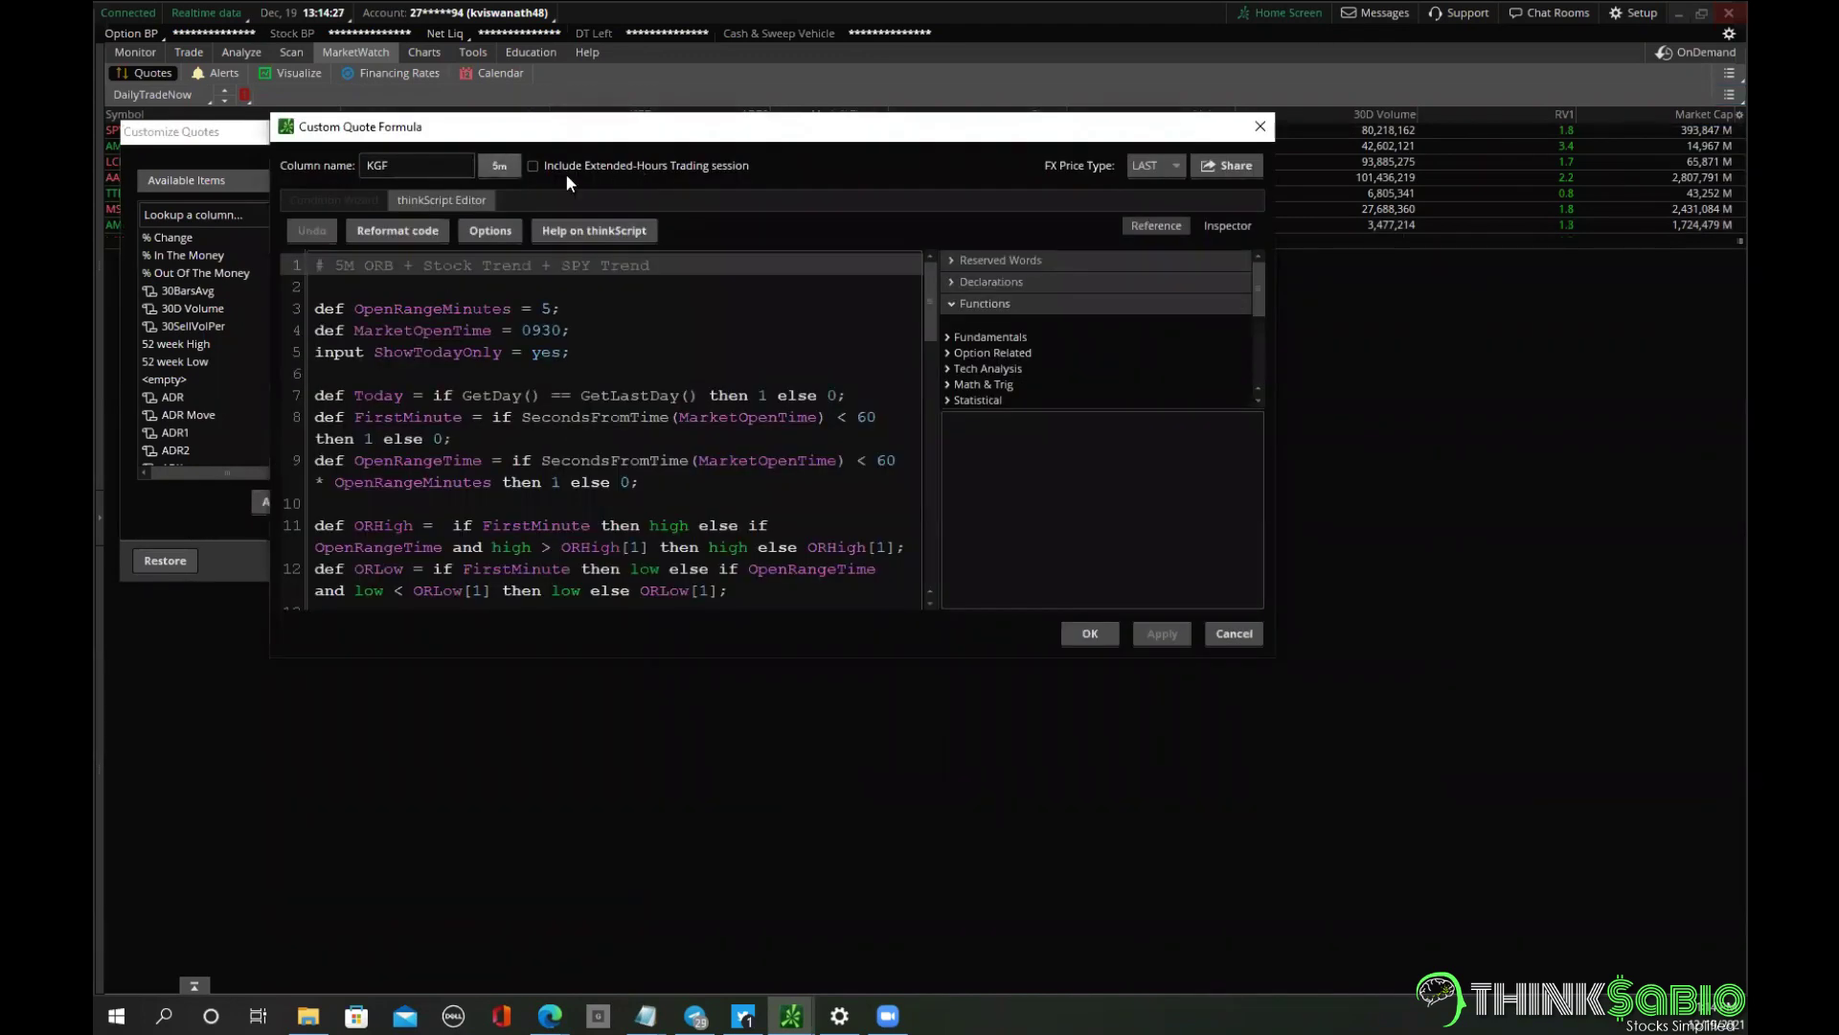
{"action": "left_click", "coordinate": [1210, 632]}
{"action": "left_click", "coordinate": [640, 558]}
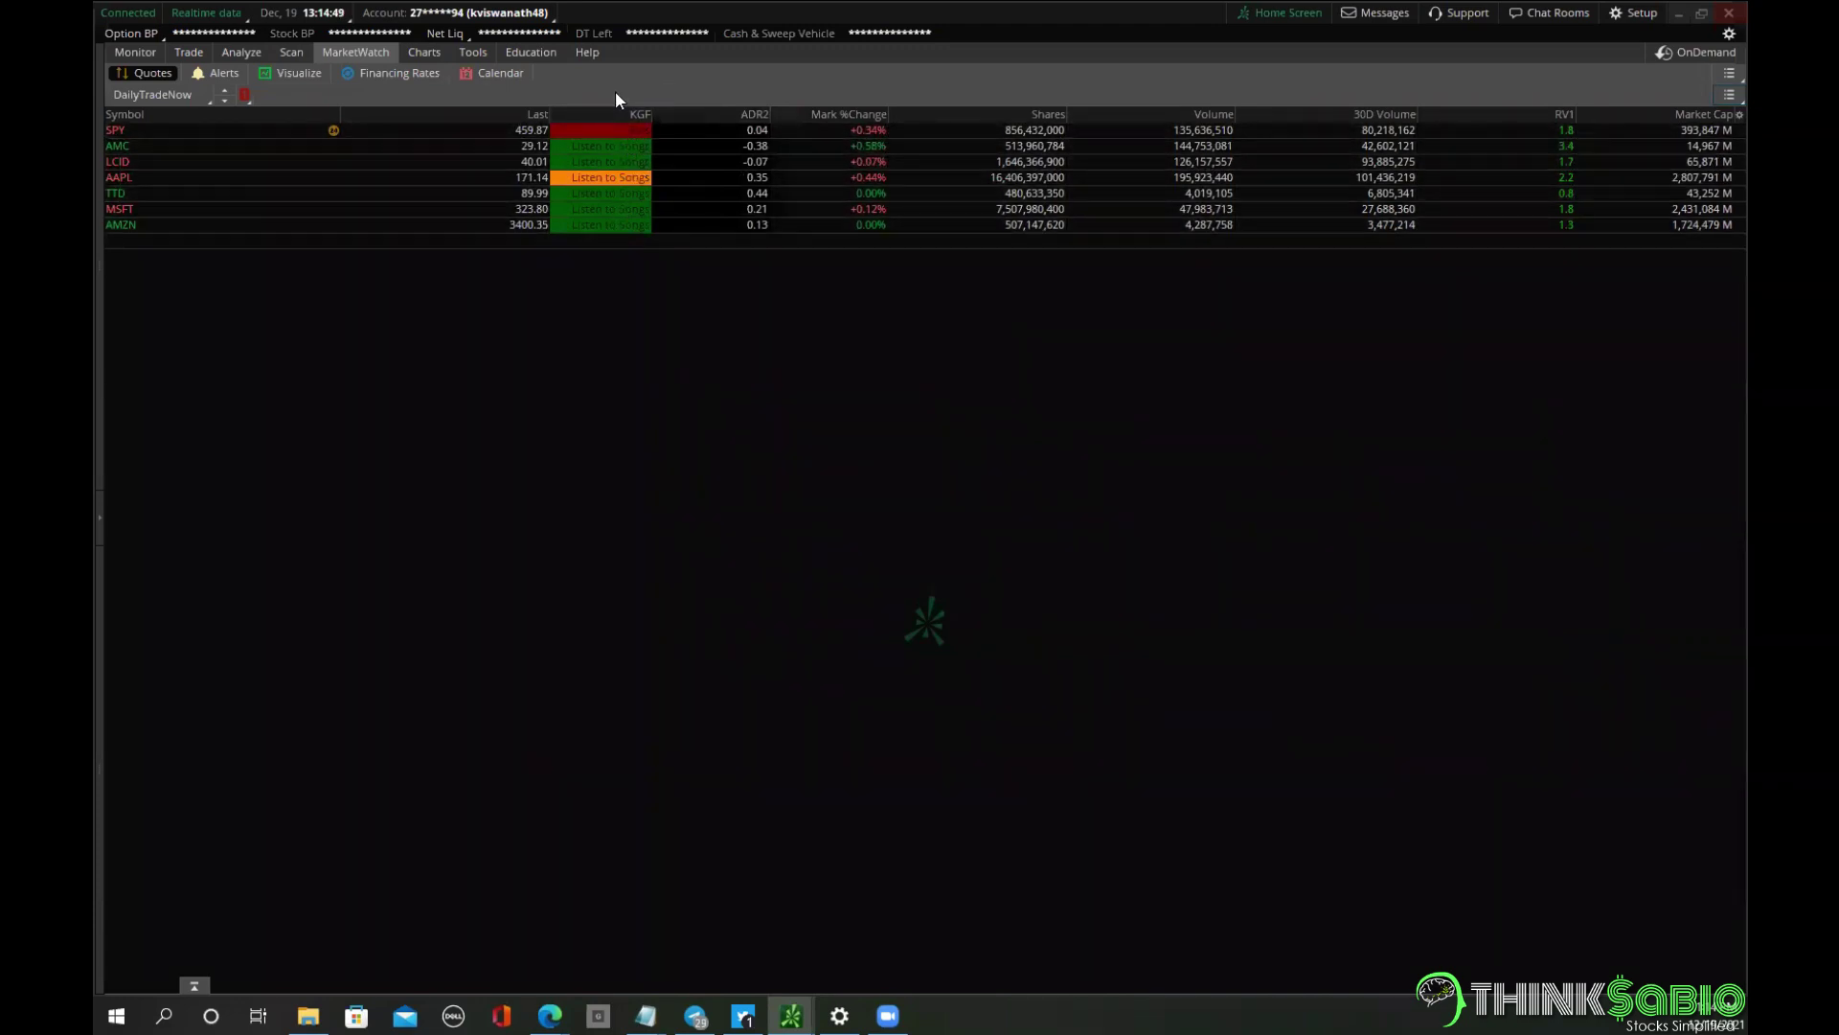
Split the Charts view into two stacked charts and load SPY in the lower one.
{"action": "left_click", "coordinate": [436, 50]}
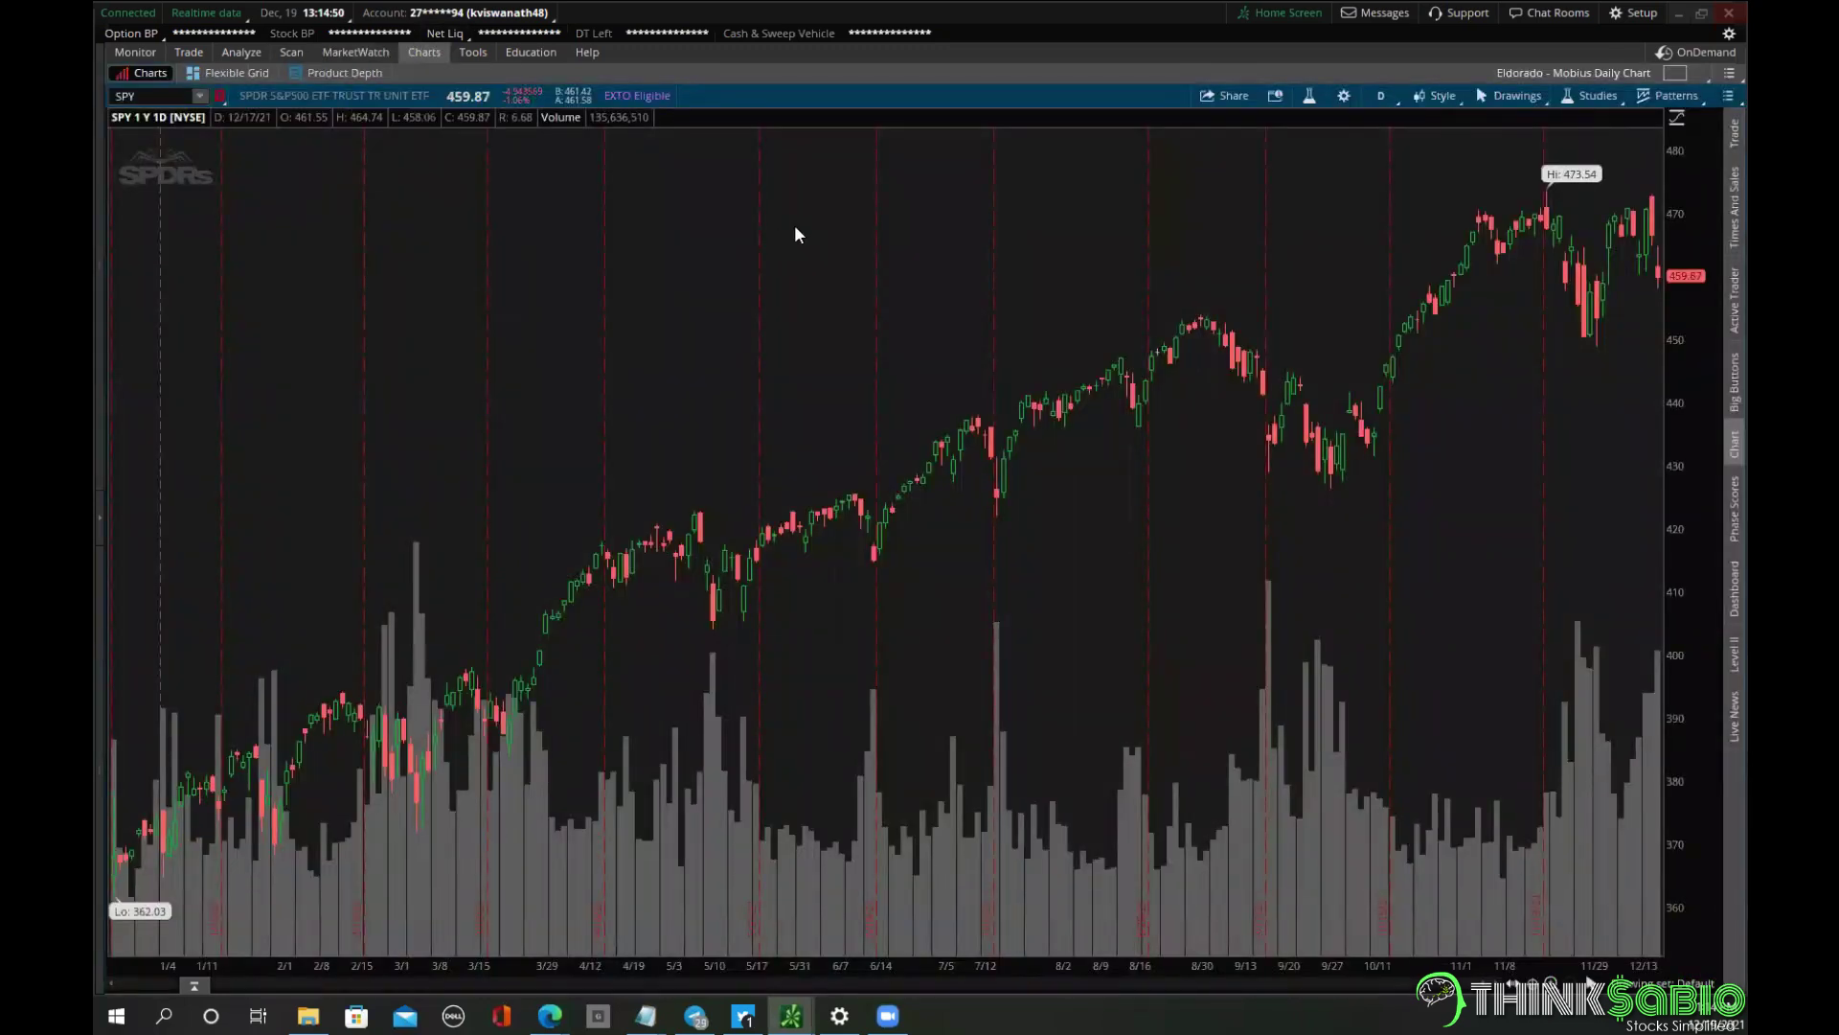
{"action": "left_click", "coordinate": [1382, 99]}
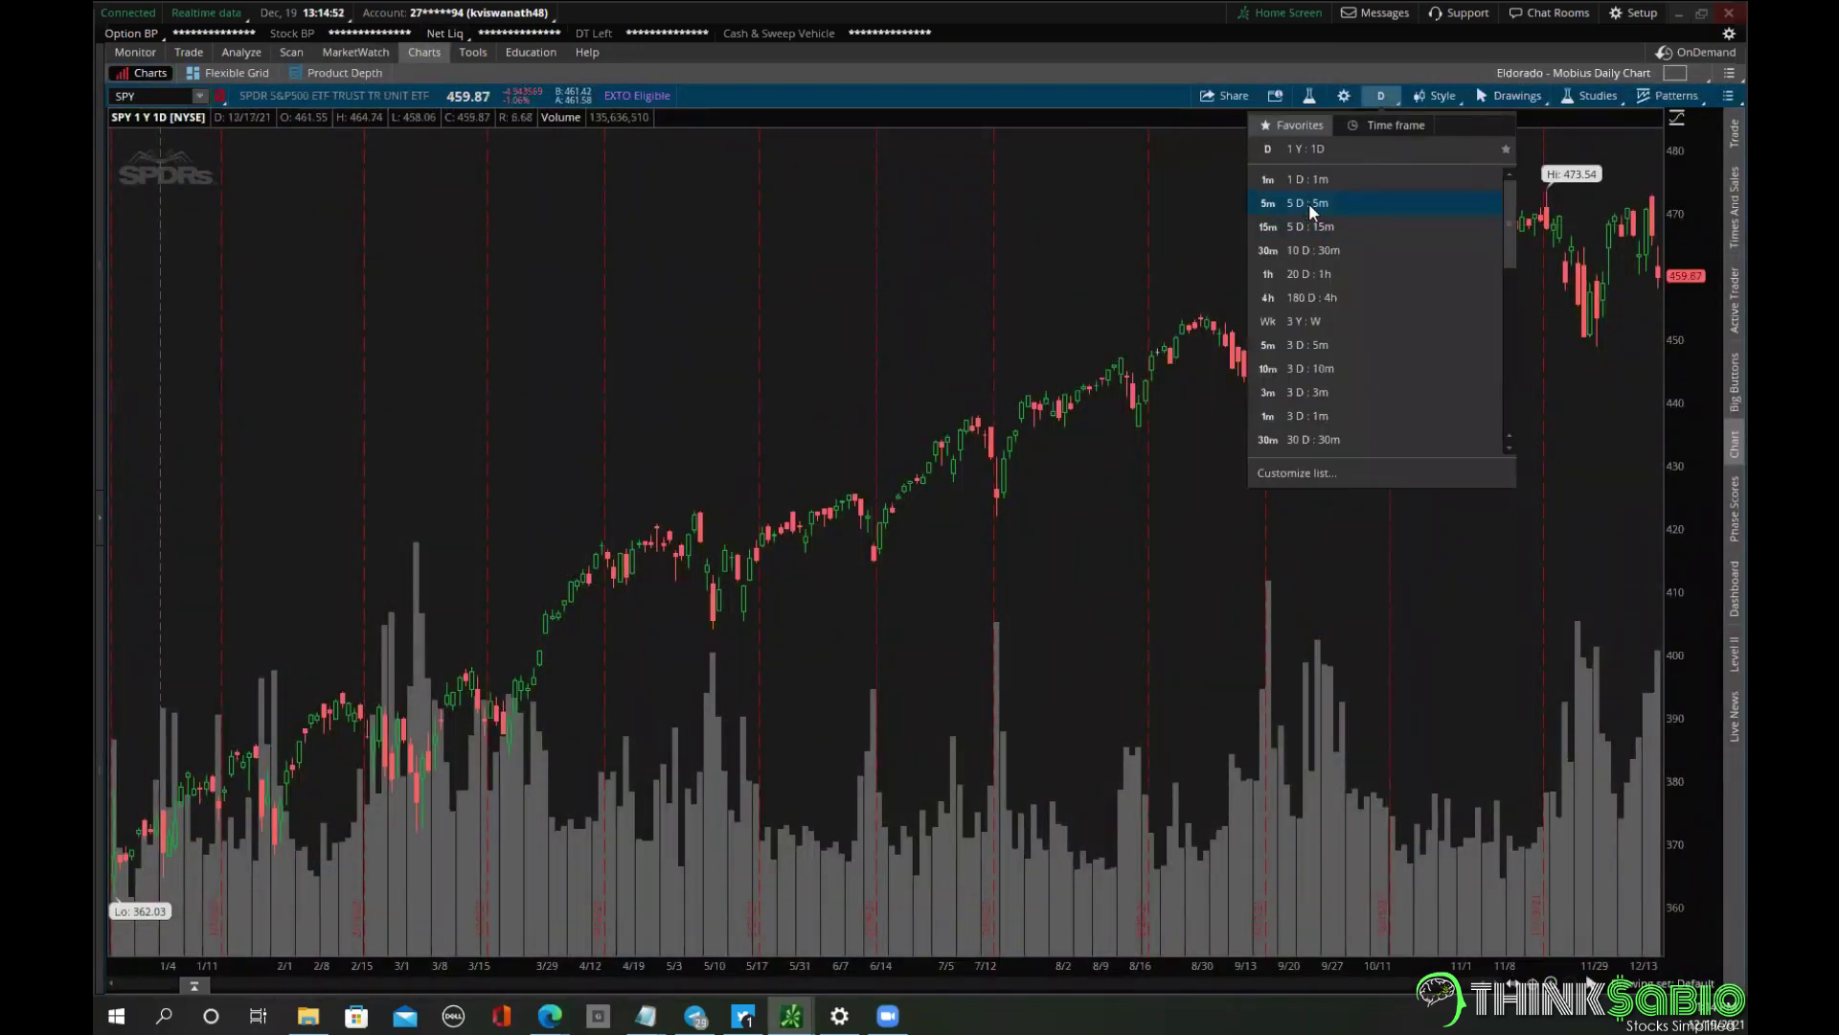
{"action": "left_click", "coordinate": [1674, 73]}
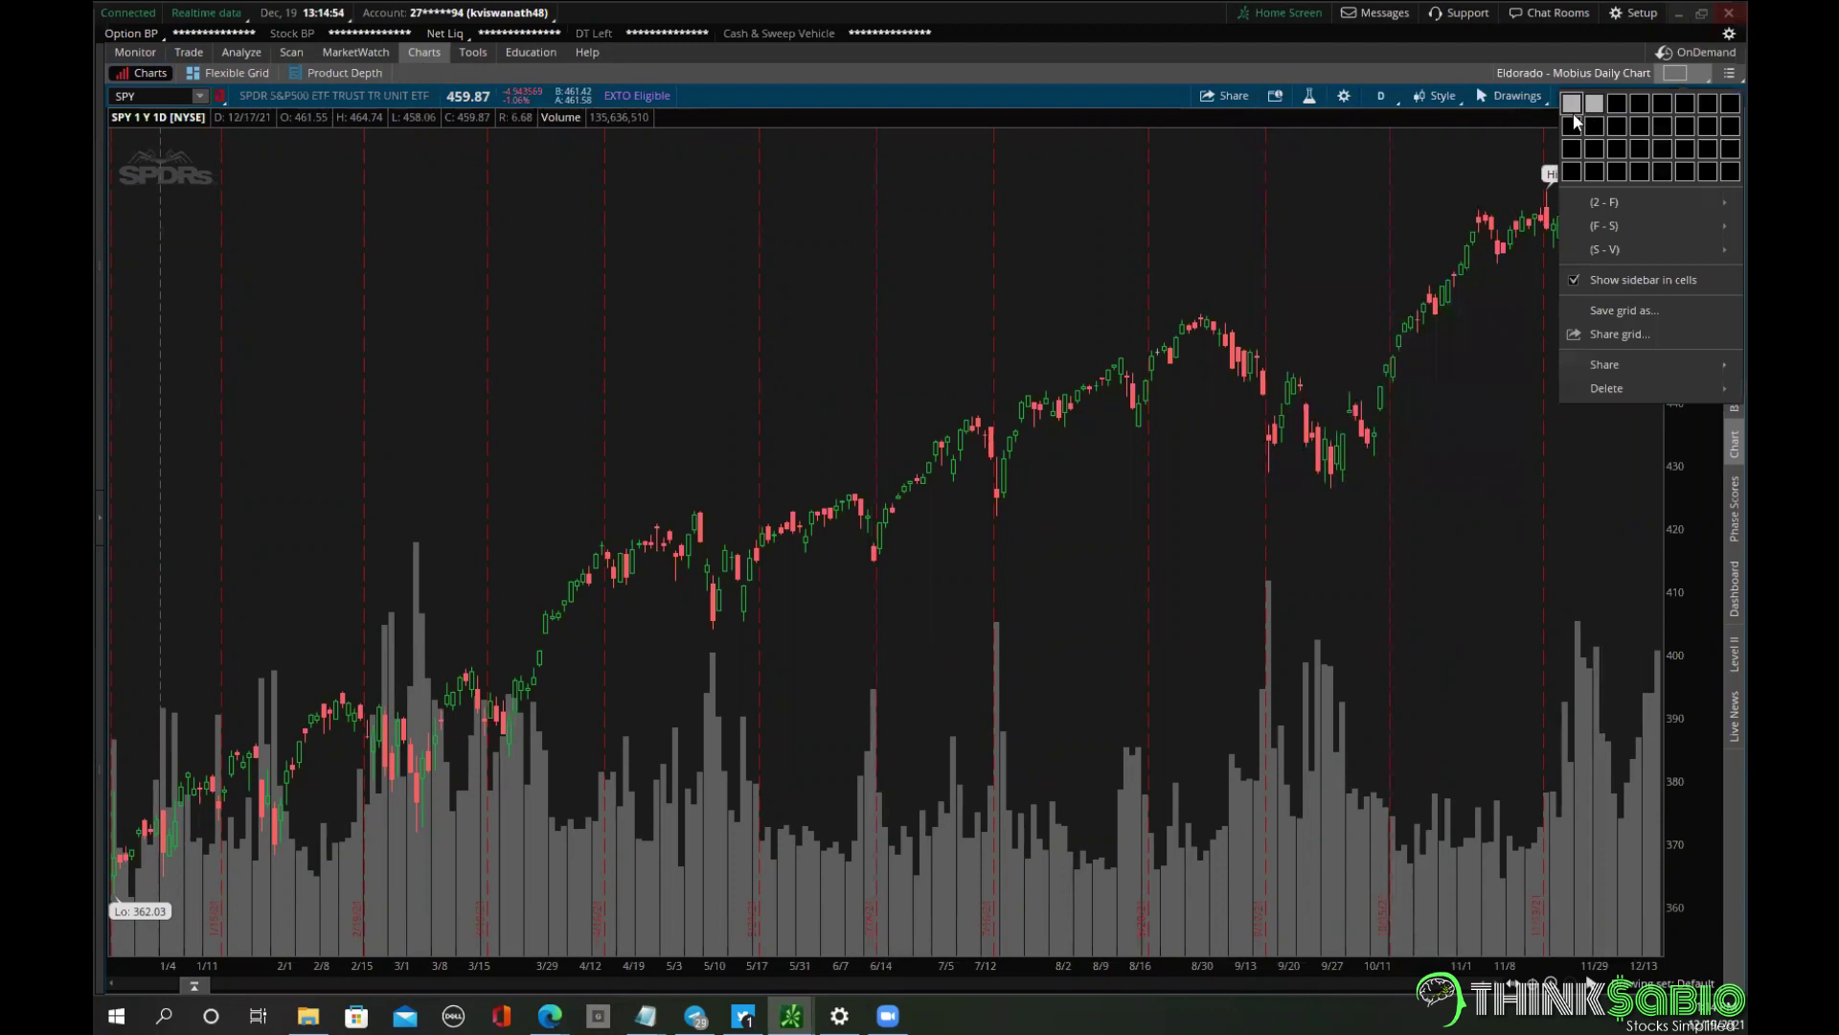
{"action": "left_click", "coordinate": [1569, 118]}
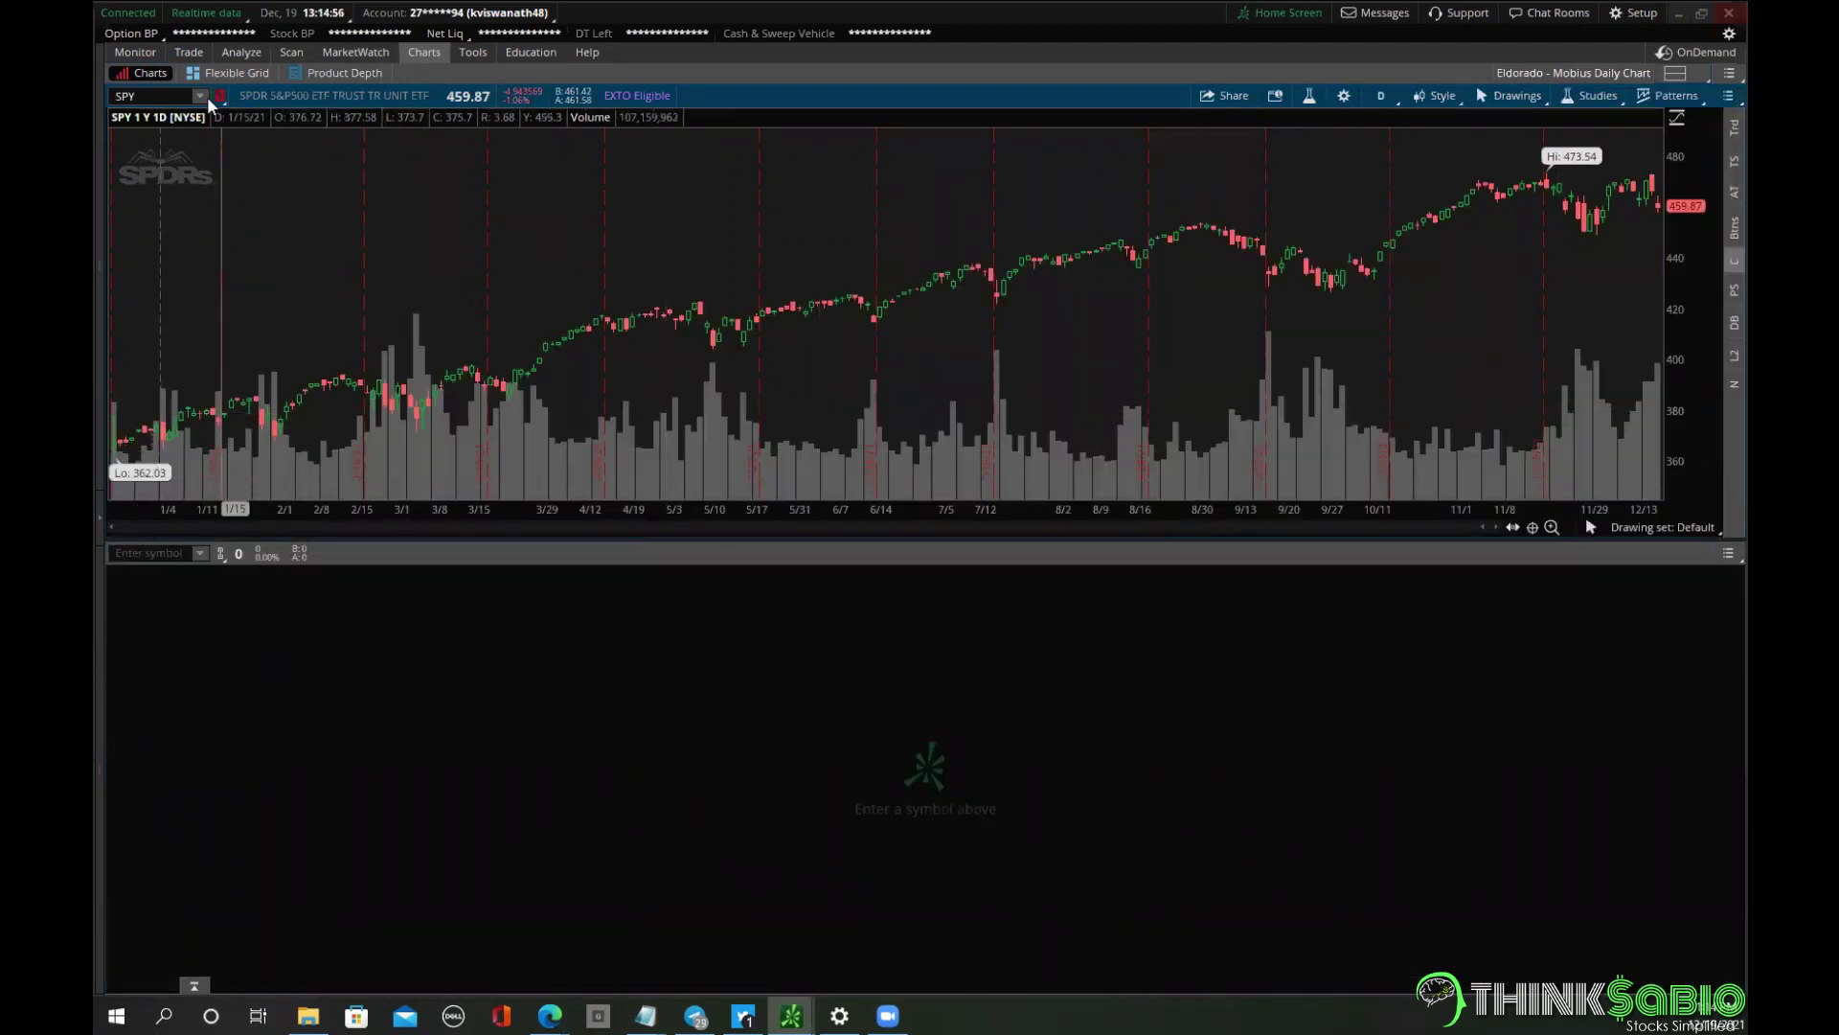
{"action": "left_click", "coordinate": [164, 552]}
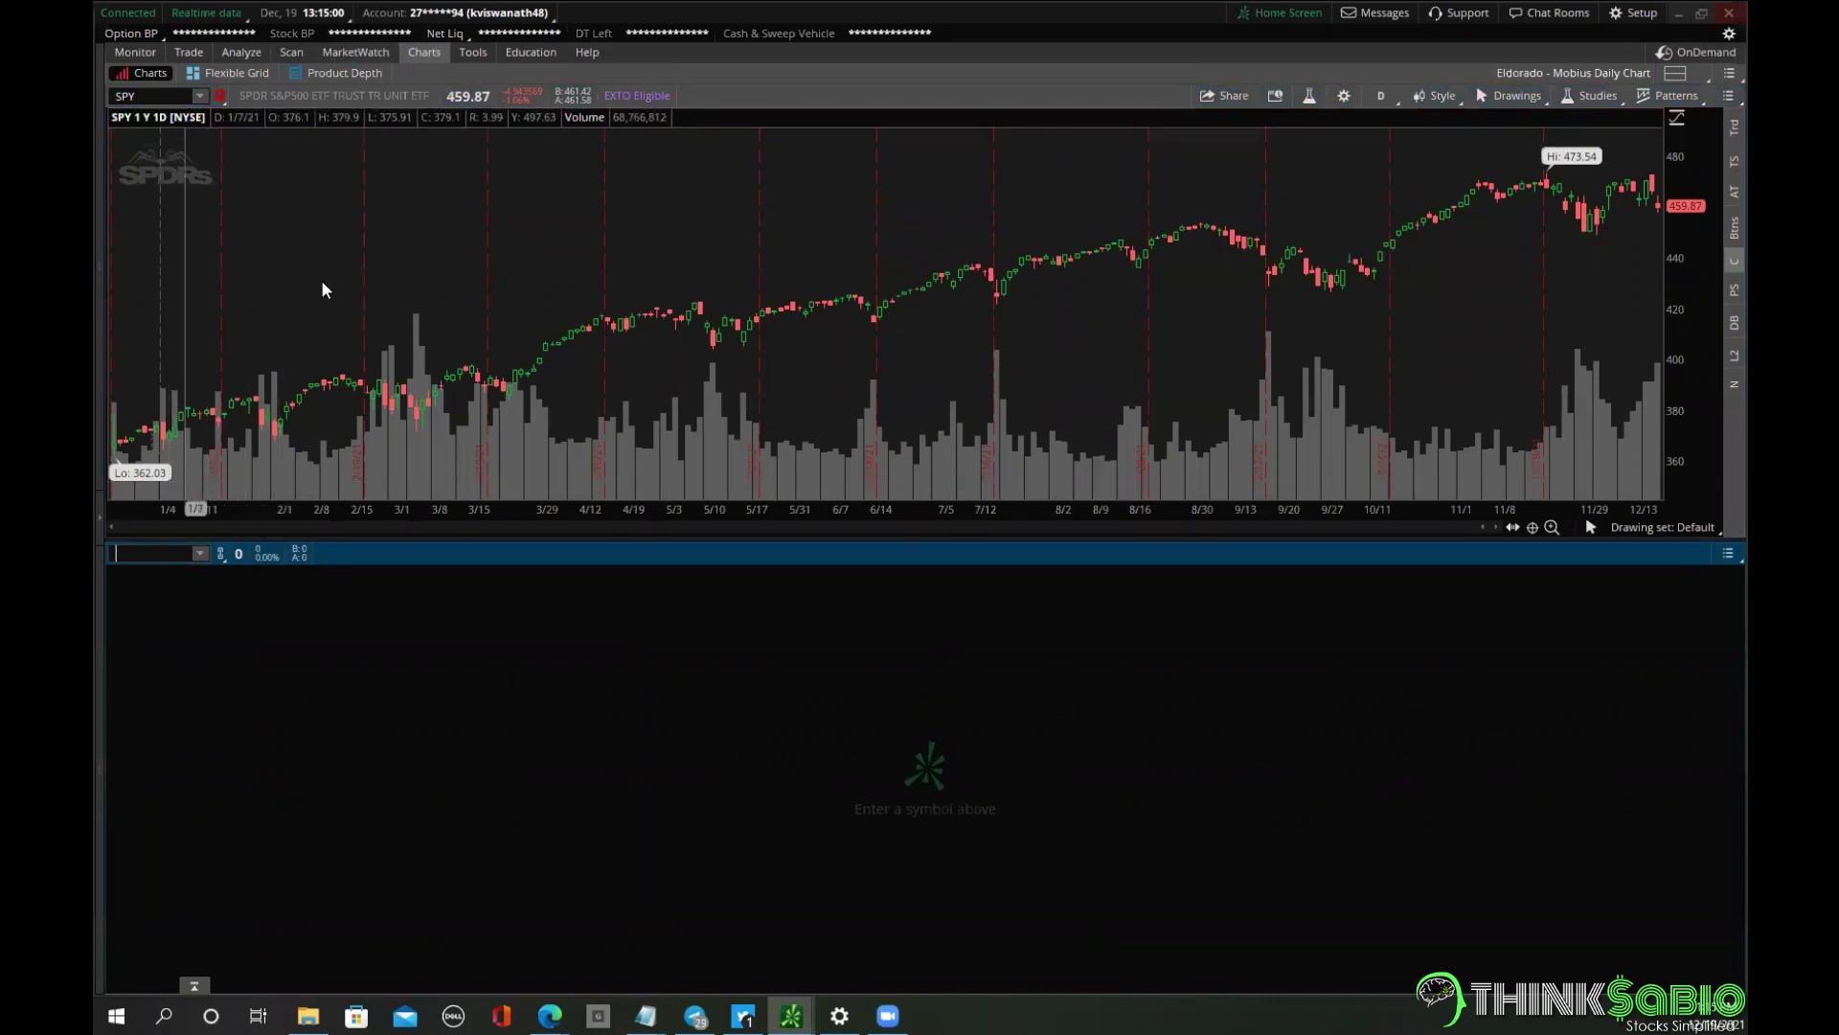
{"action": "type", "text": "SPY"}
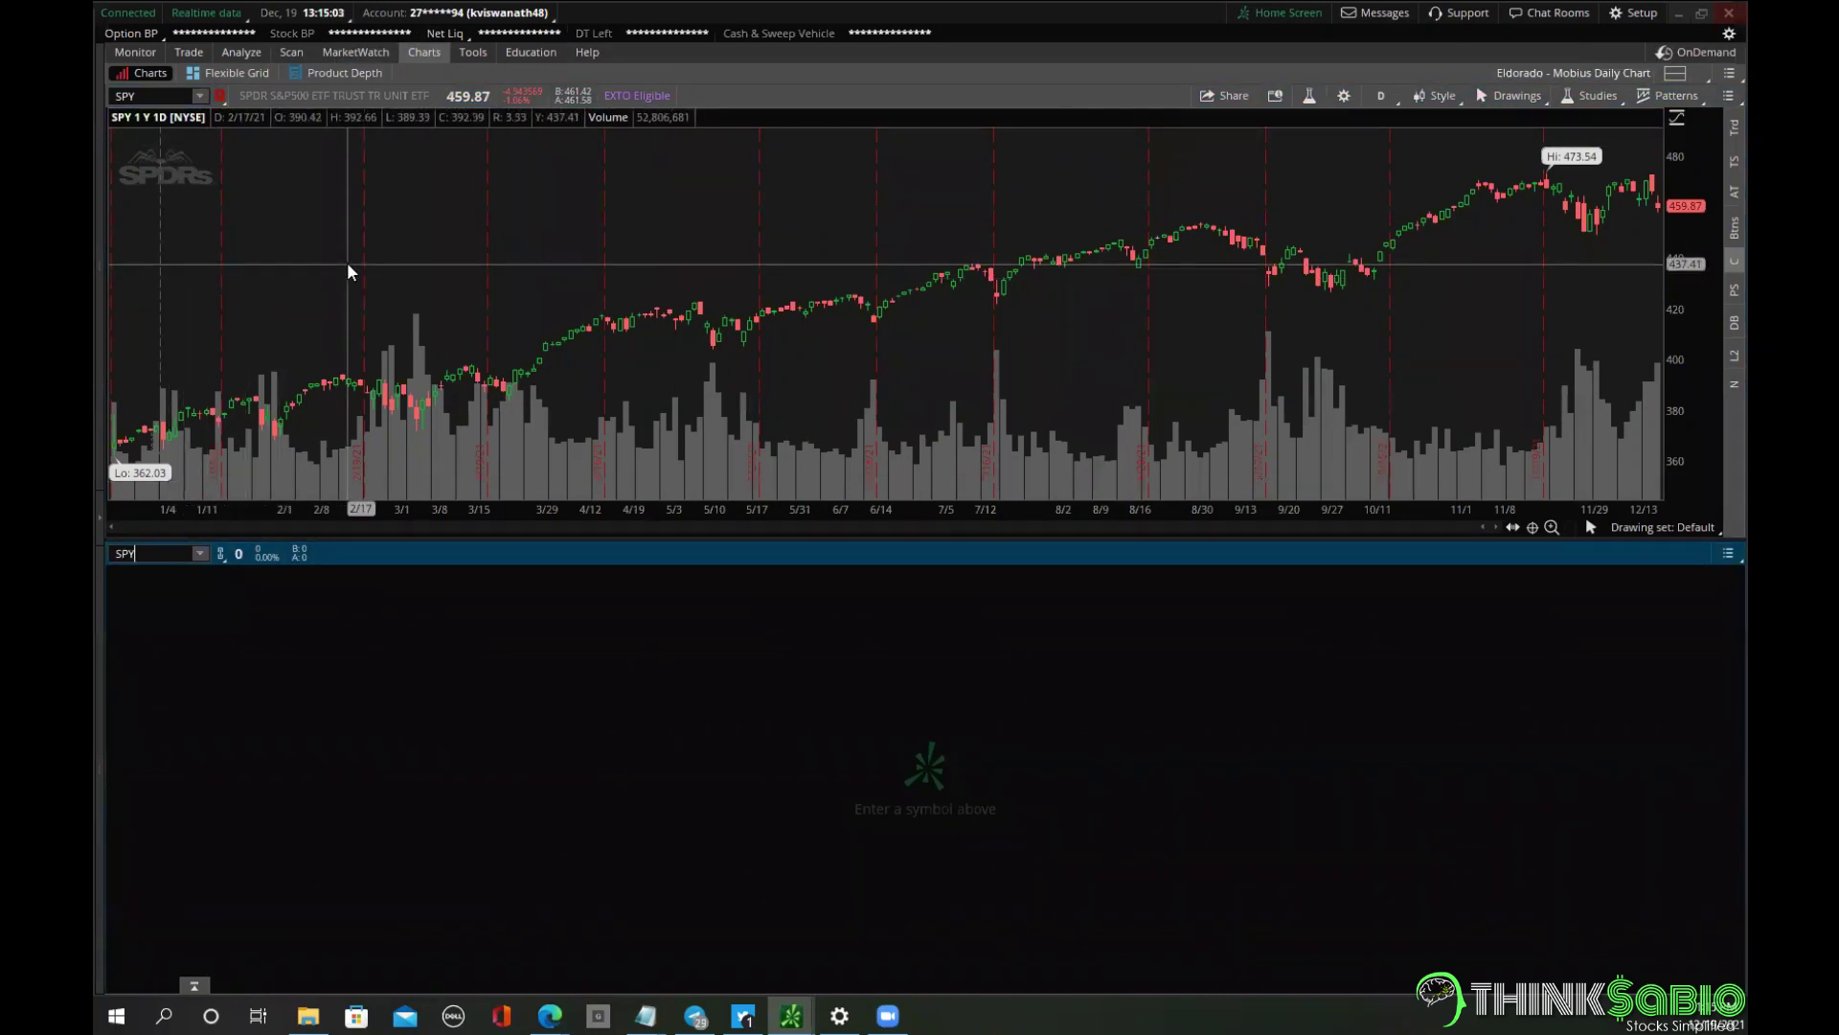
{"action": "key", "text": "Return"}
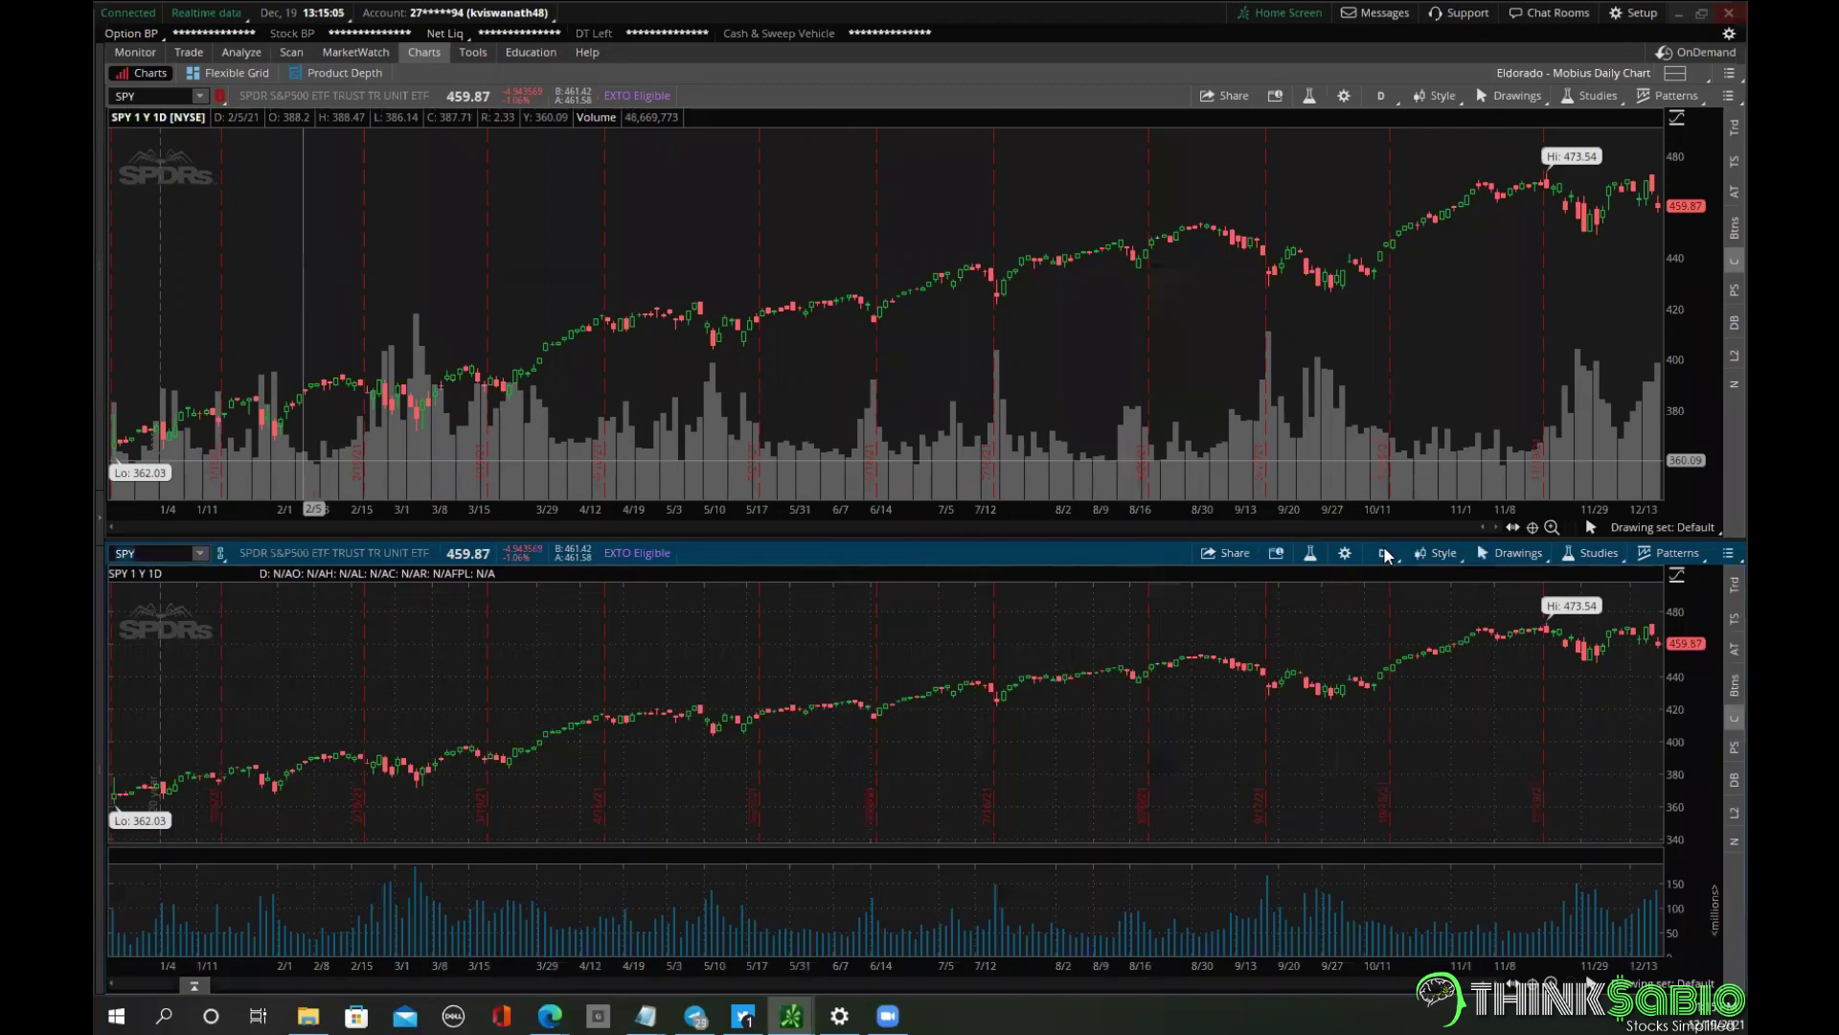
Set the lower SPY chart to 5 D : 5m and turn off its volume subgraph.
{"action": "left_click", "coordinate": [1381, 553]}
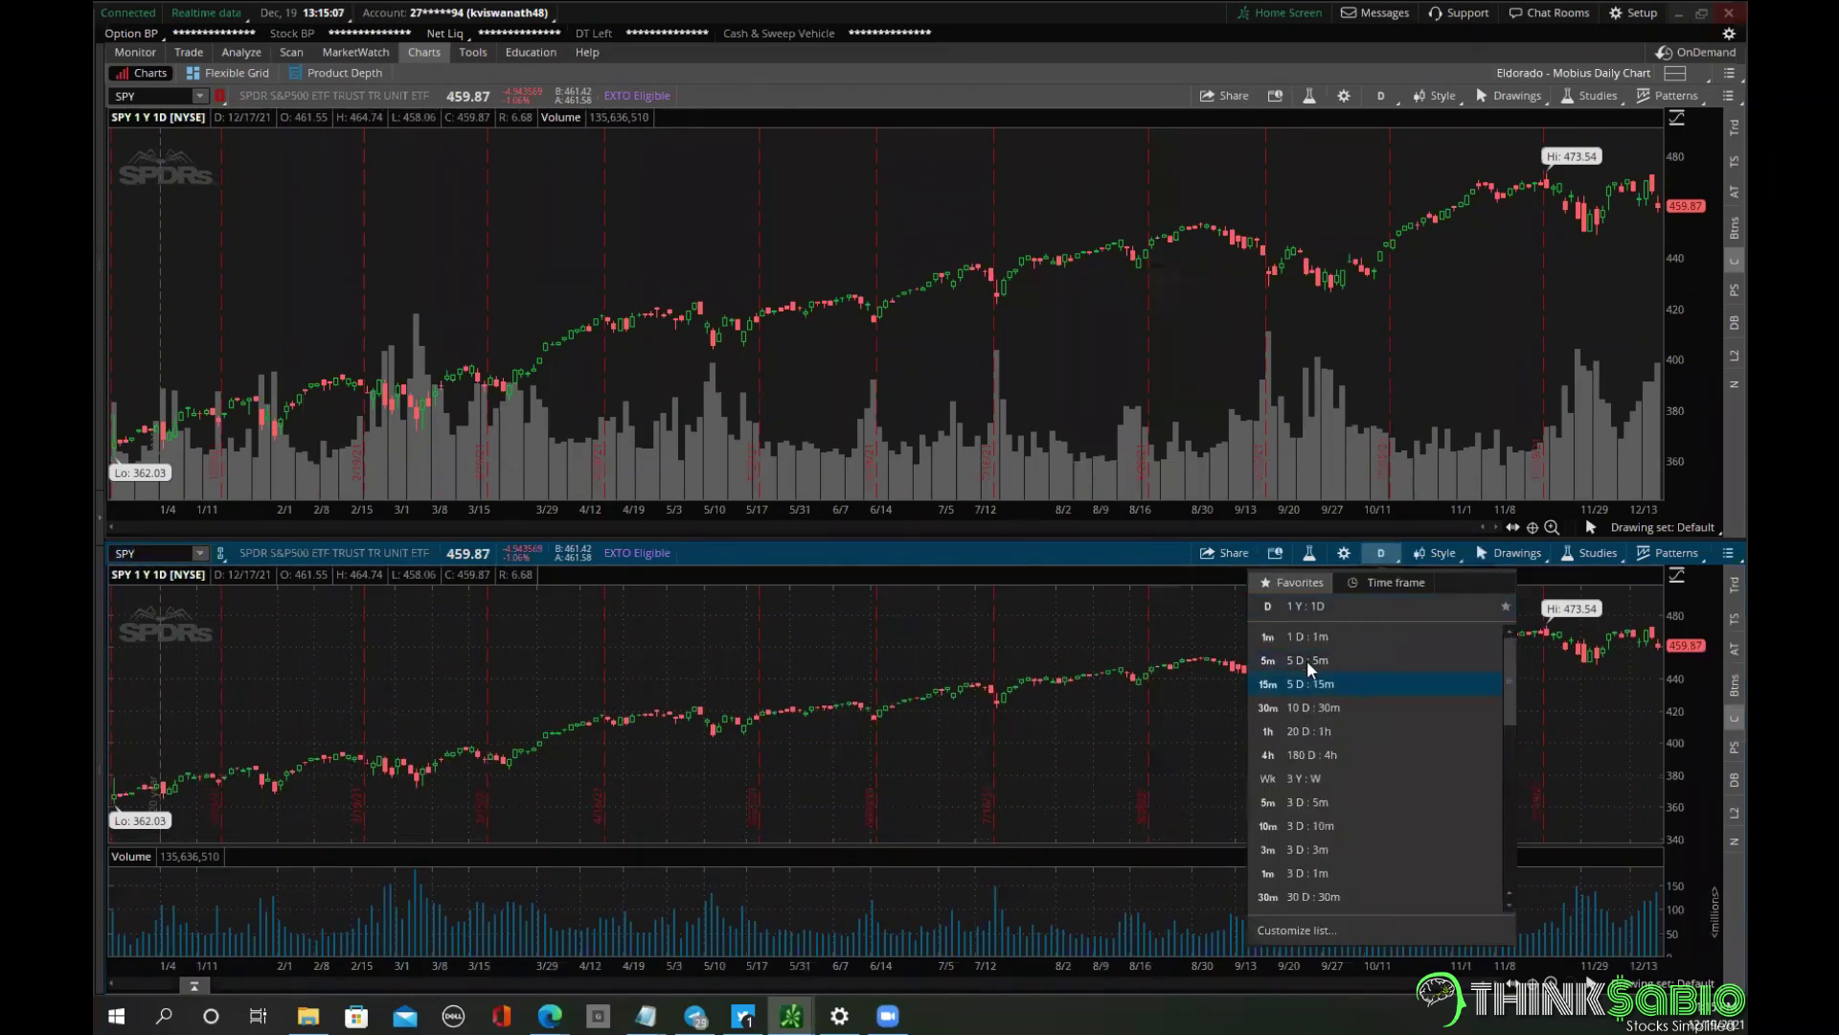
{"action": "left_click", "coordinate": [1306, 660]}
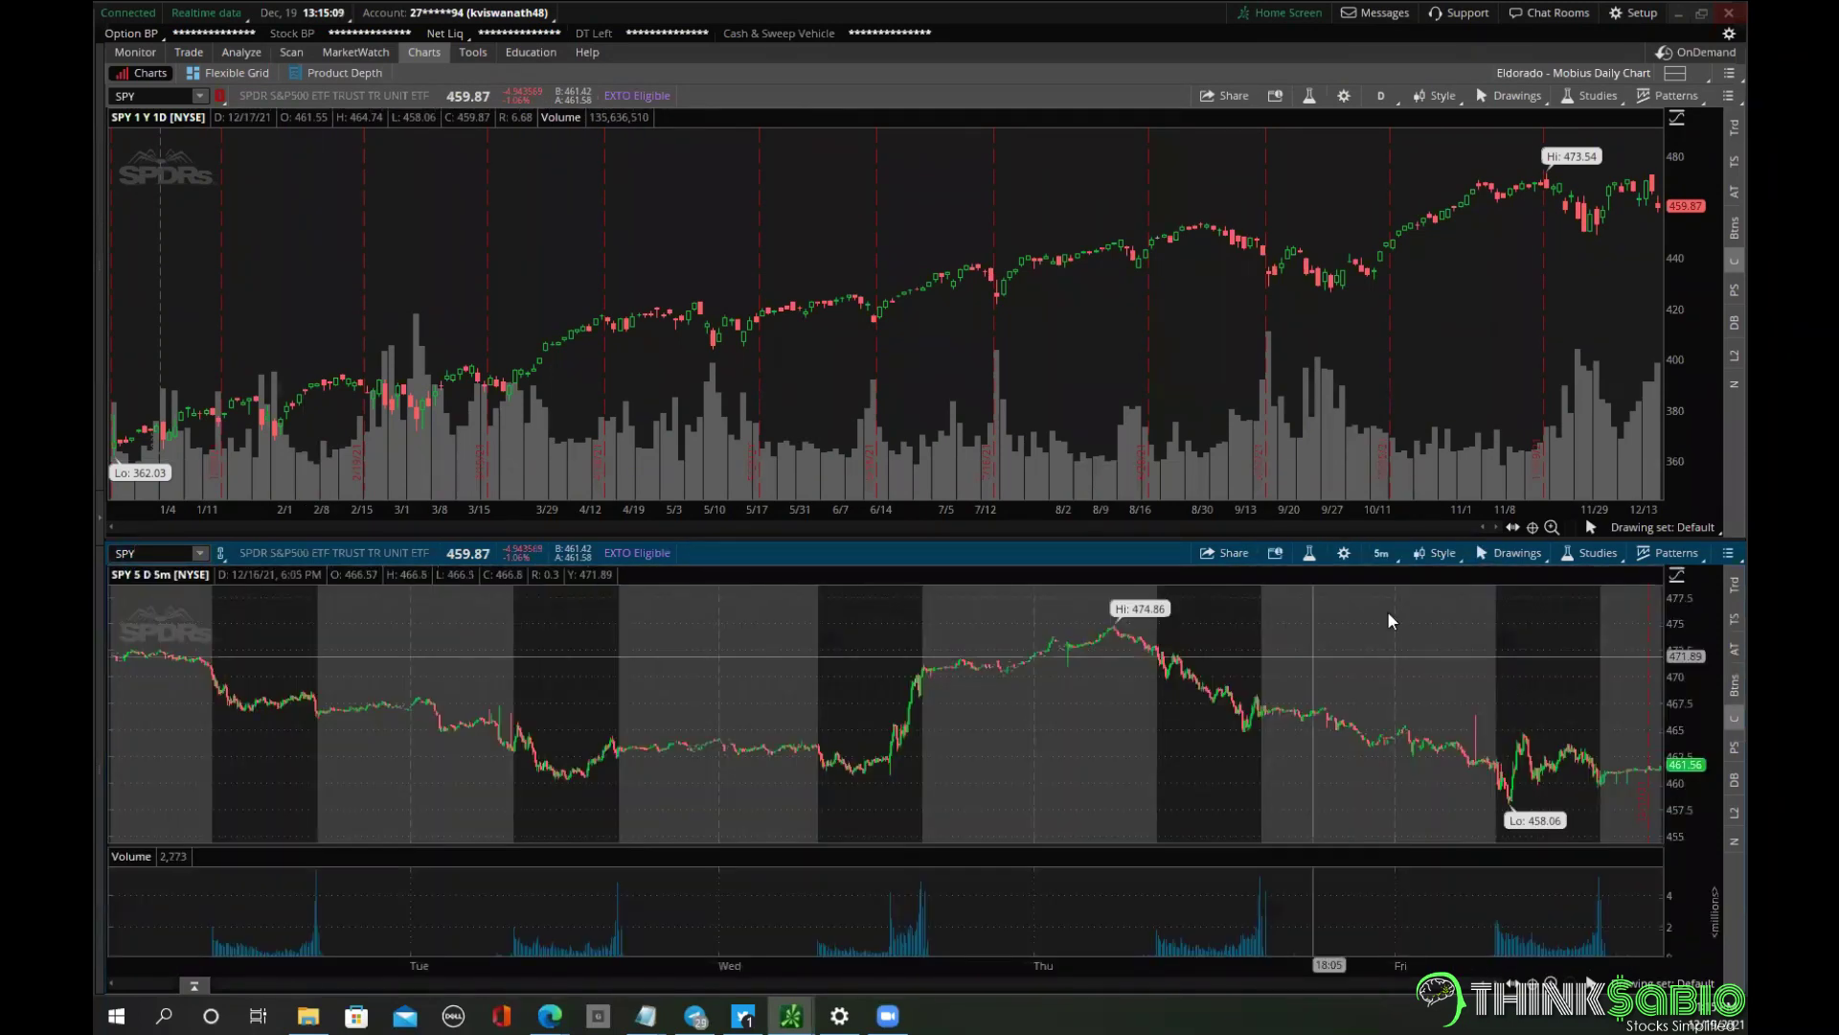
{"action": "left_click", "coordinate": [1345, 553]}
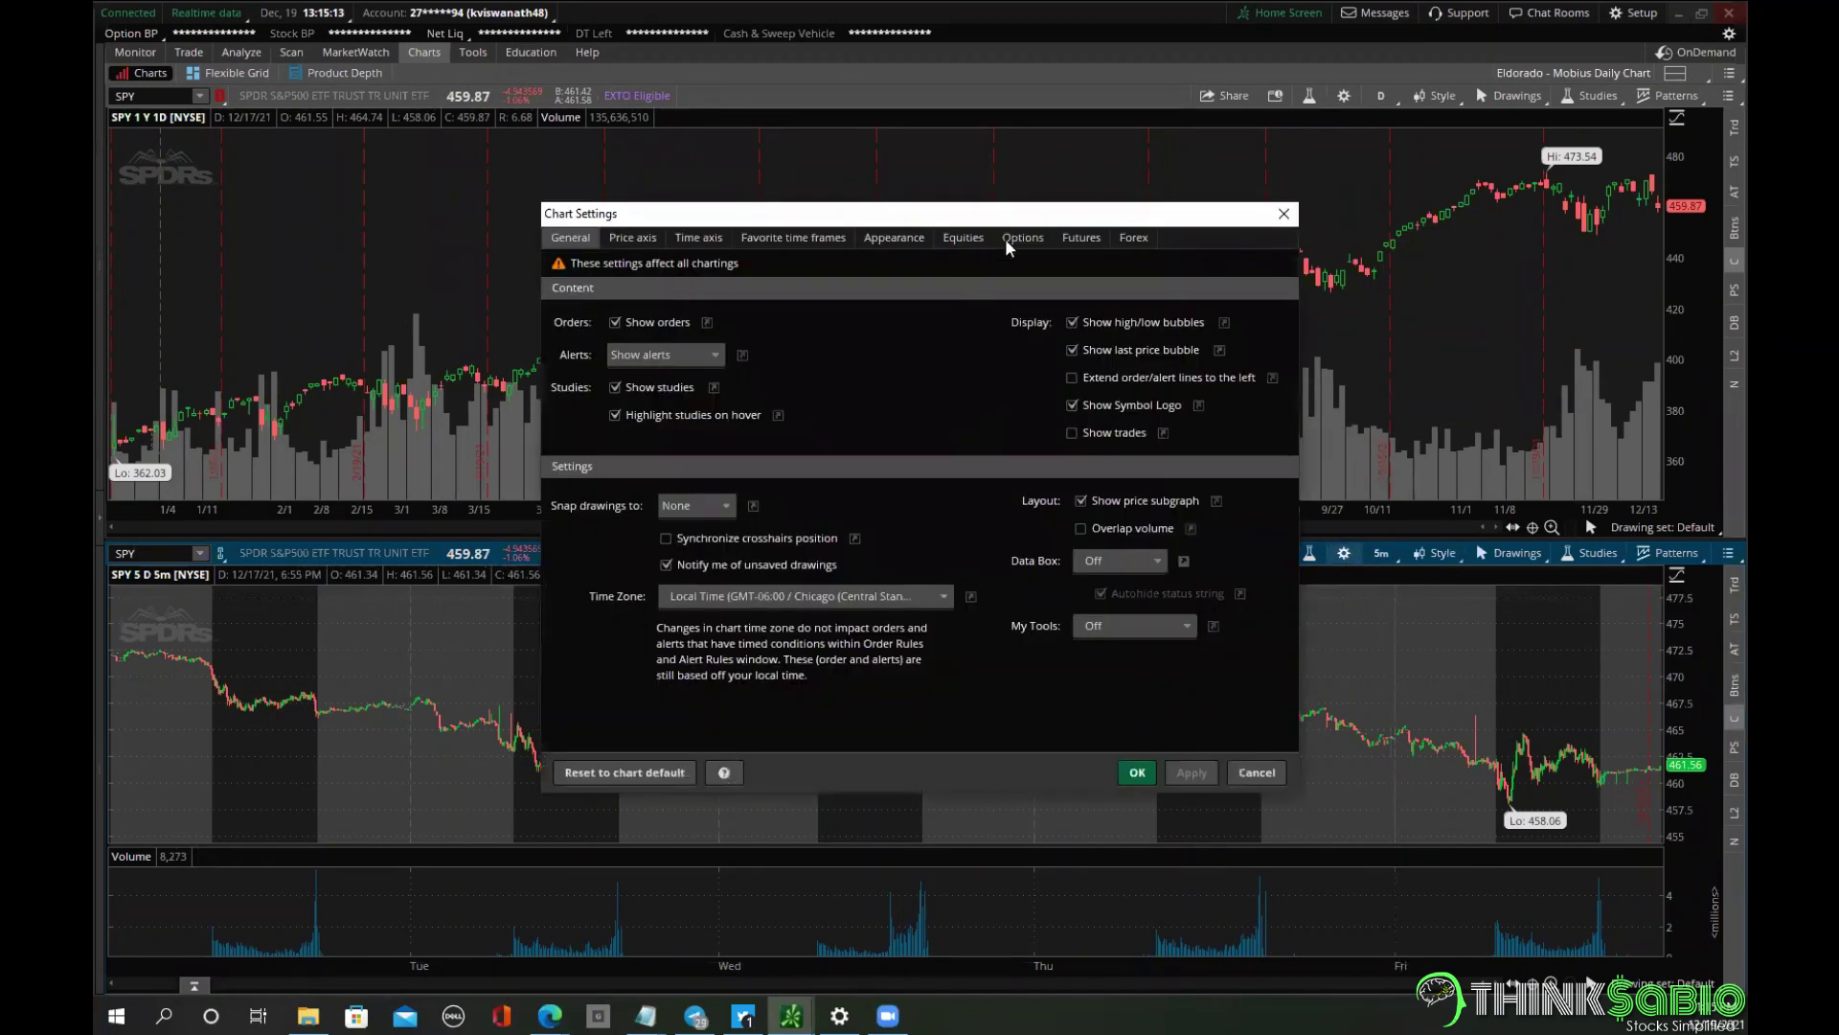
{"action": "left_click", "coordinate": [1010, 237]}
{"action": "left_click", "coordinate": [986, 241]}
{"action": "left_click", "coordinate": [997, 317]}
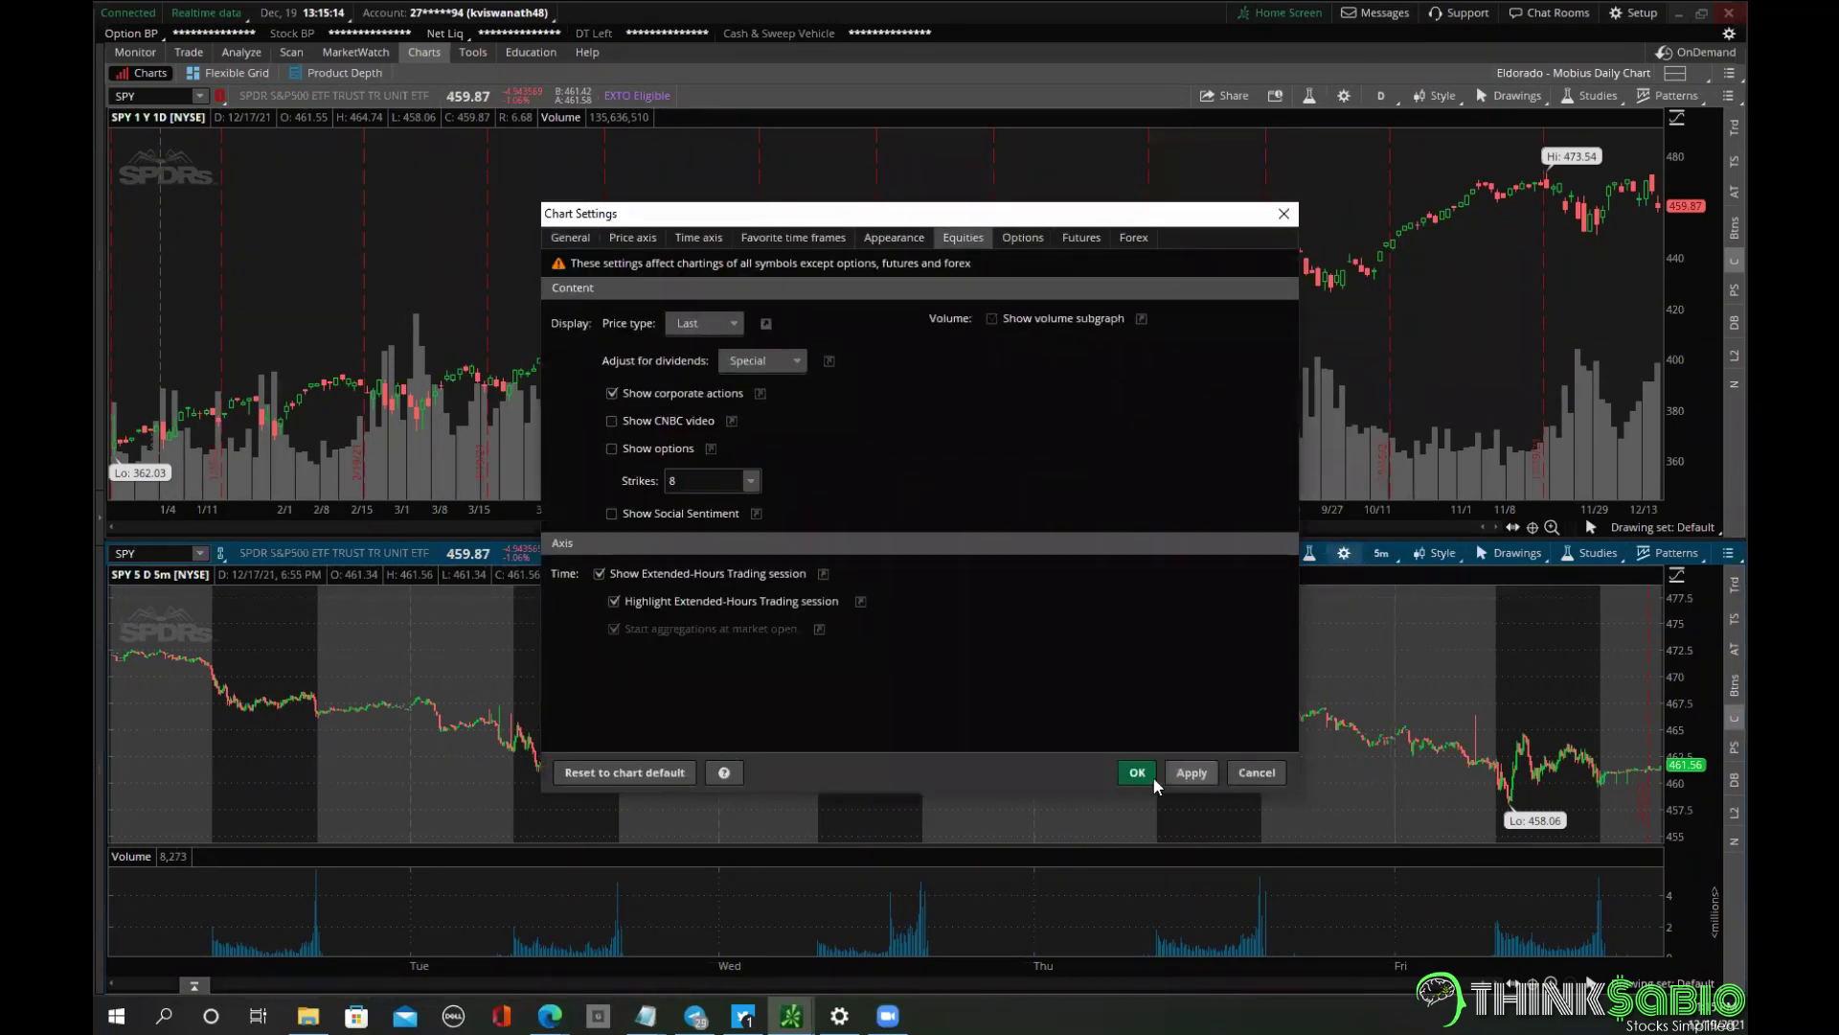
{"action": "left_click", "coordinate": [1141, 774]}
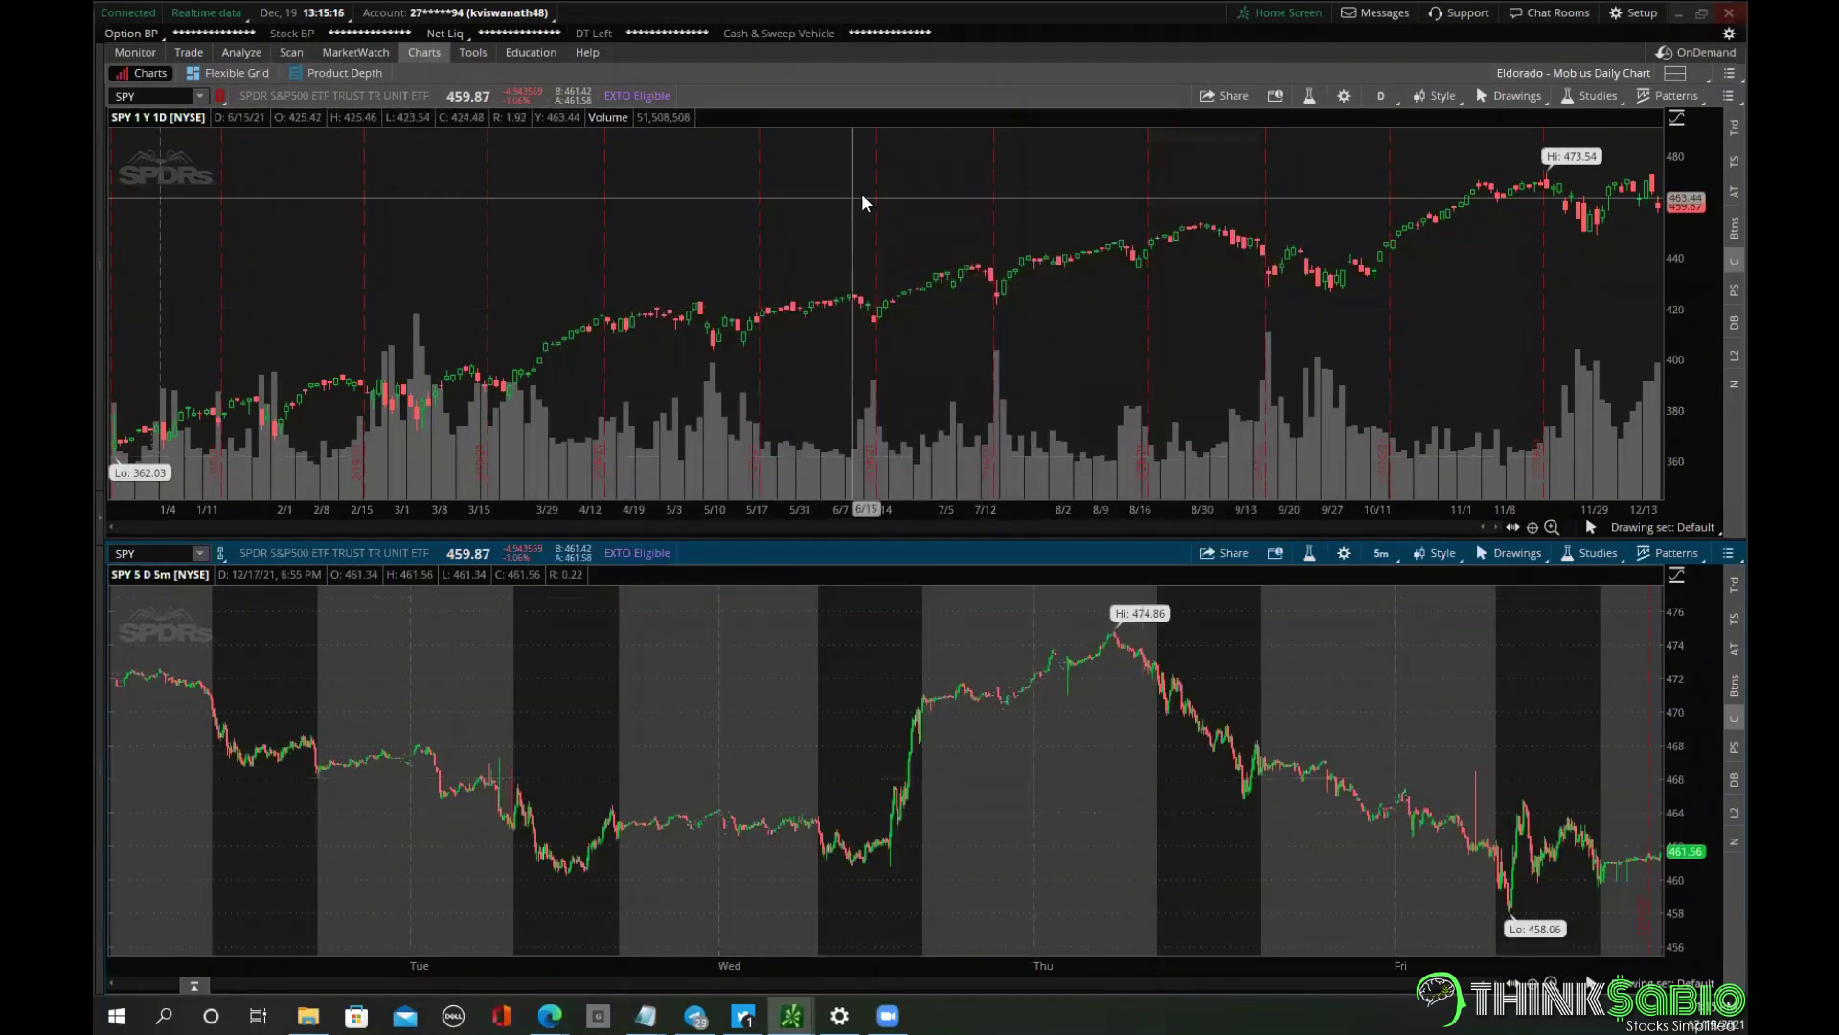
Load AAPL into the upper chart and set it to 5 D : 5m.
{"action": "left_click", "coordinate": [176, 98]}
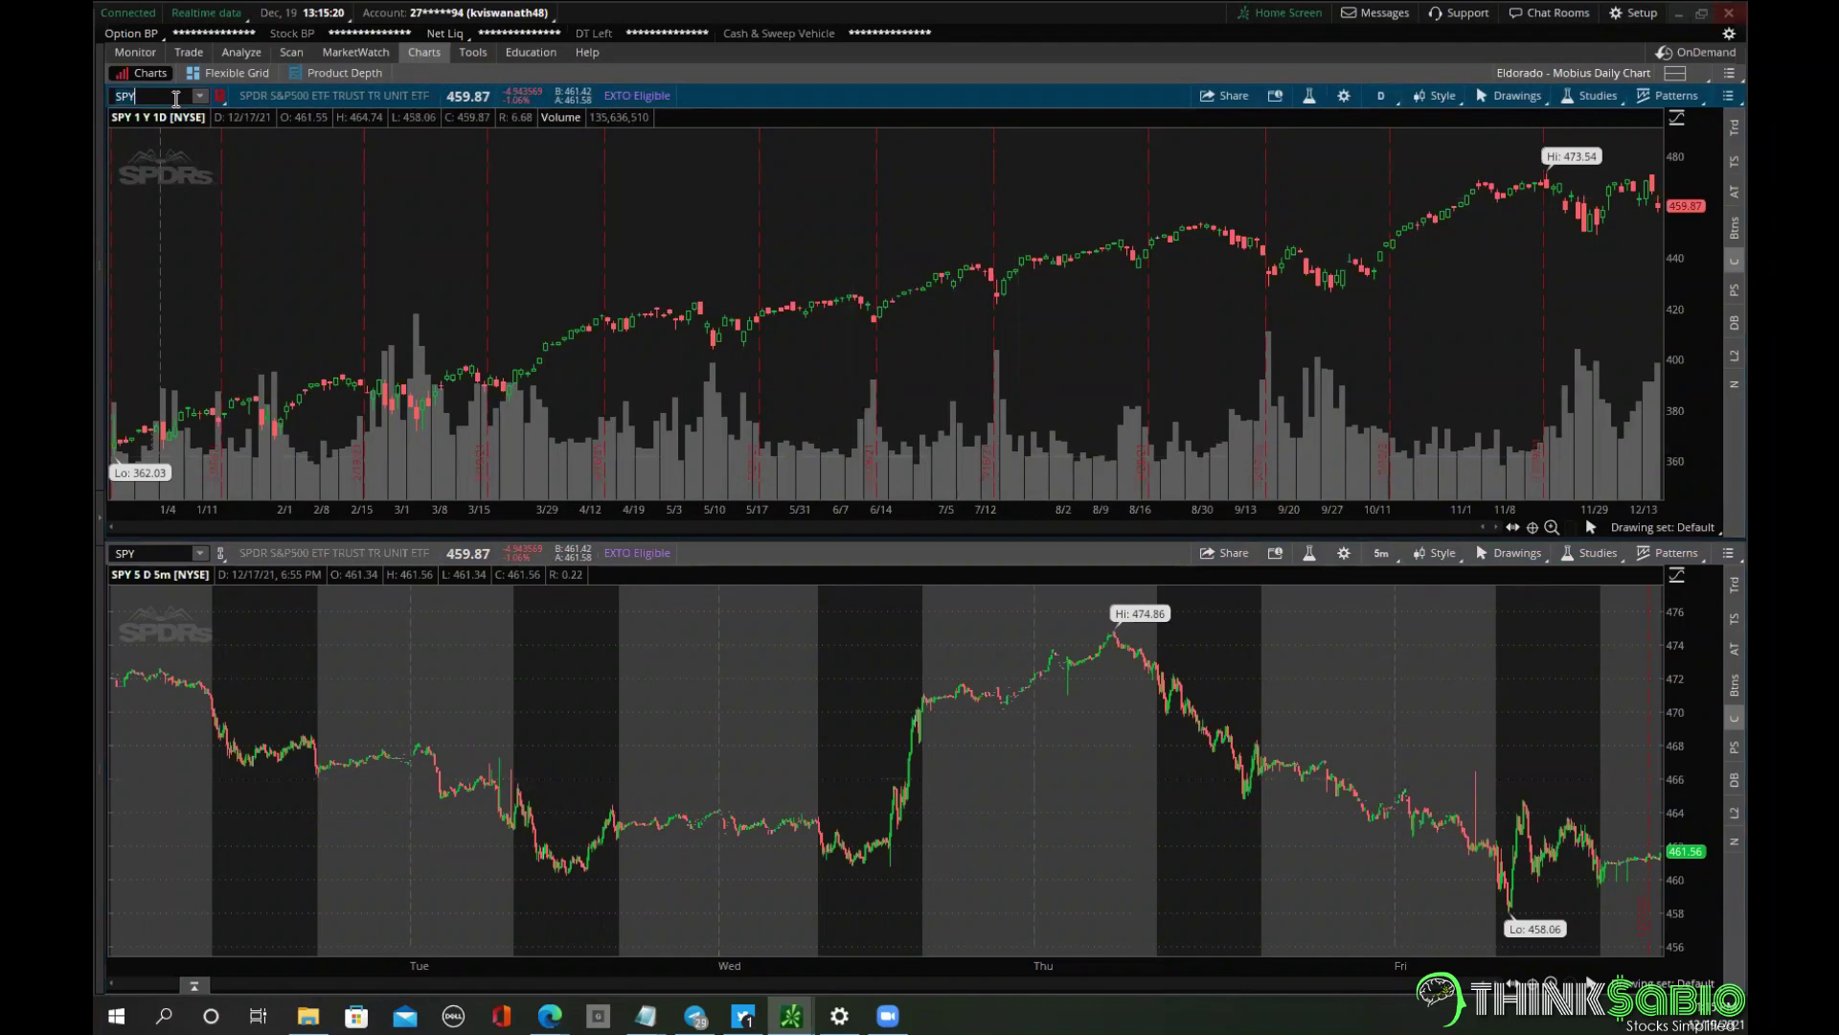
{"action": "type", "text": "AAPL"}
{"action": "key", "text": "Return"}
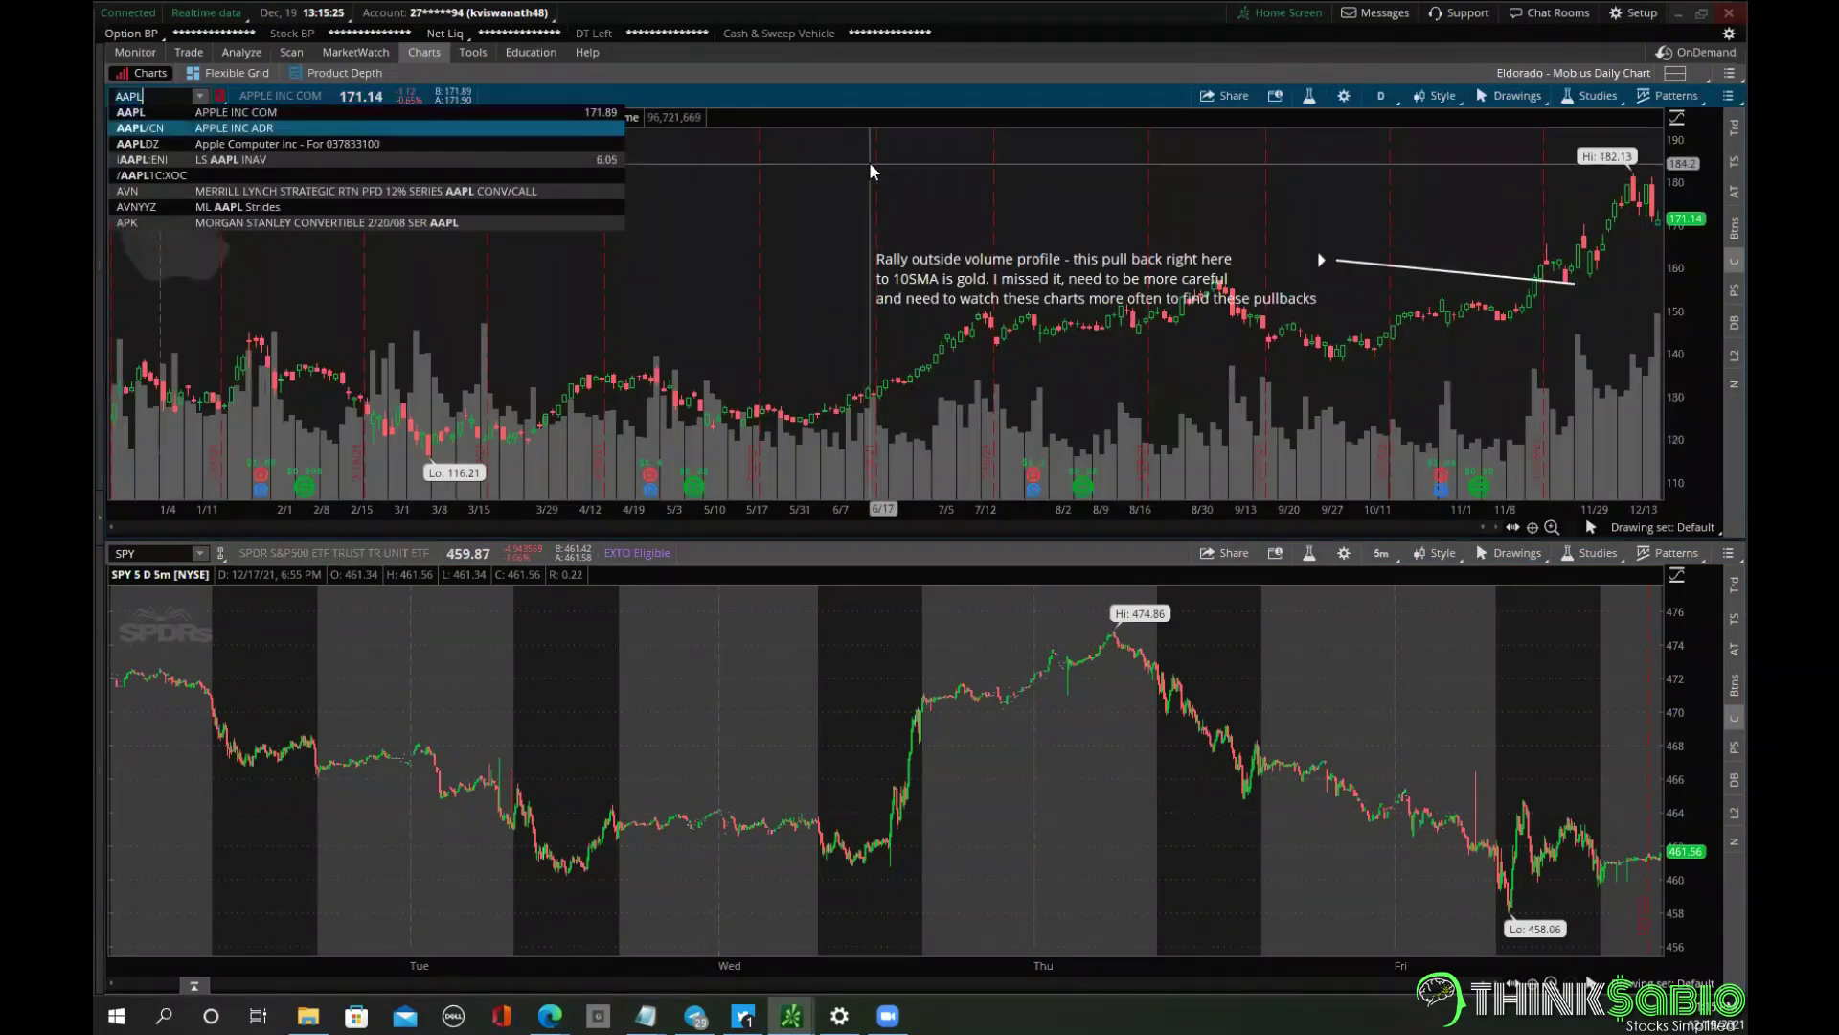
{"action": "left_click", "coordinate": [1381, 96]}
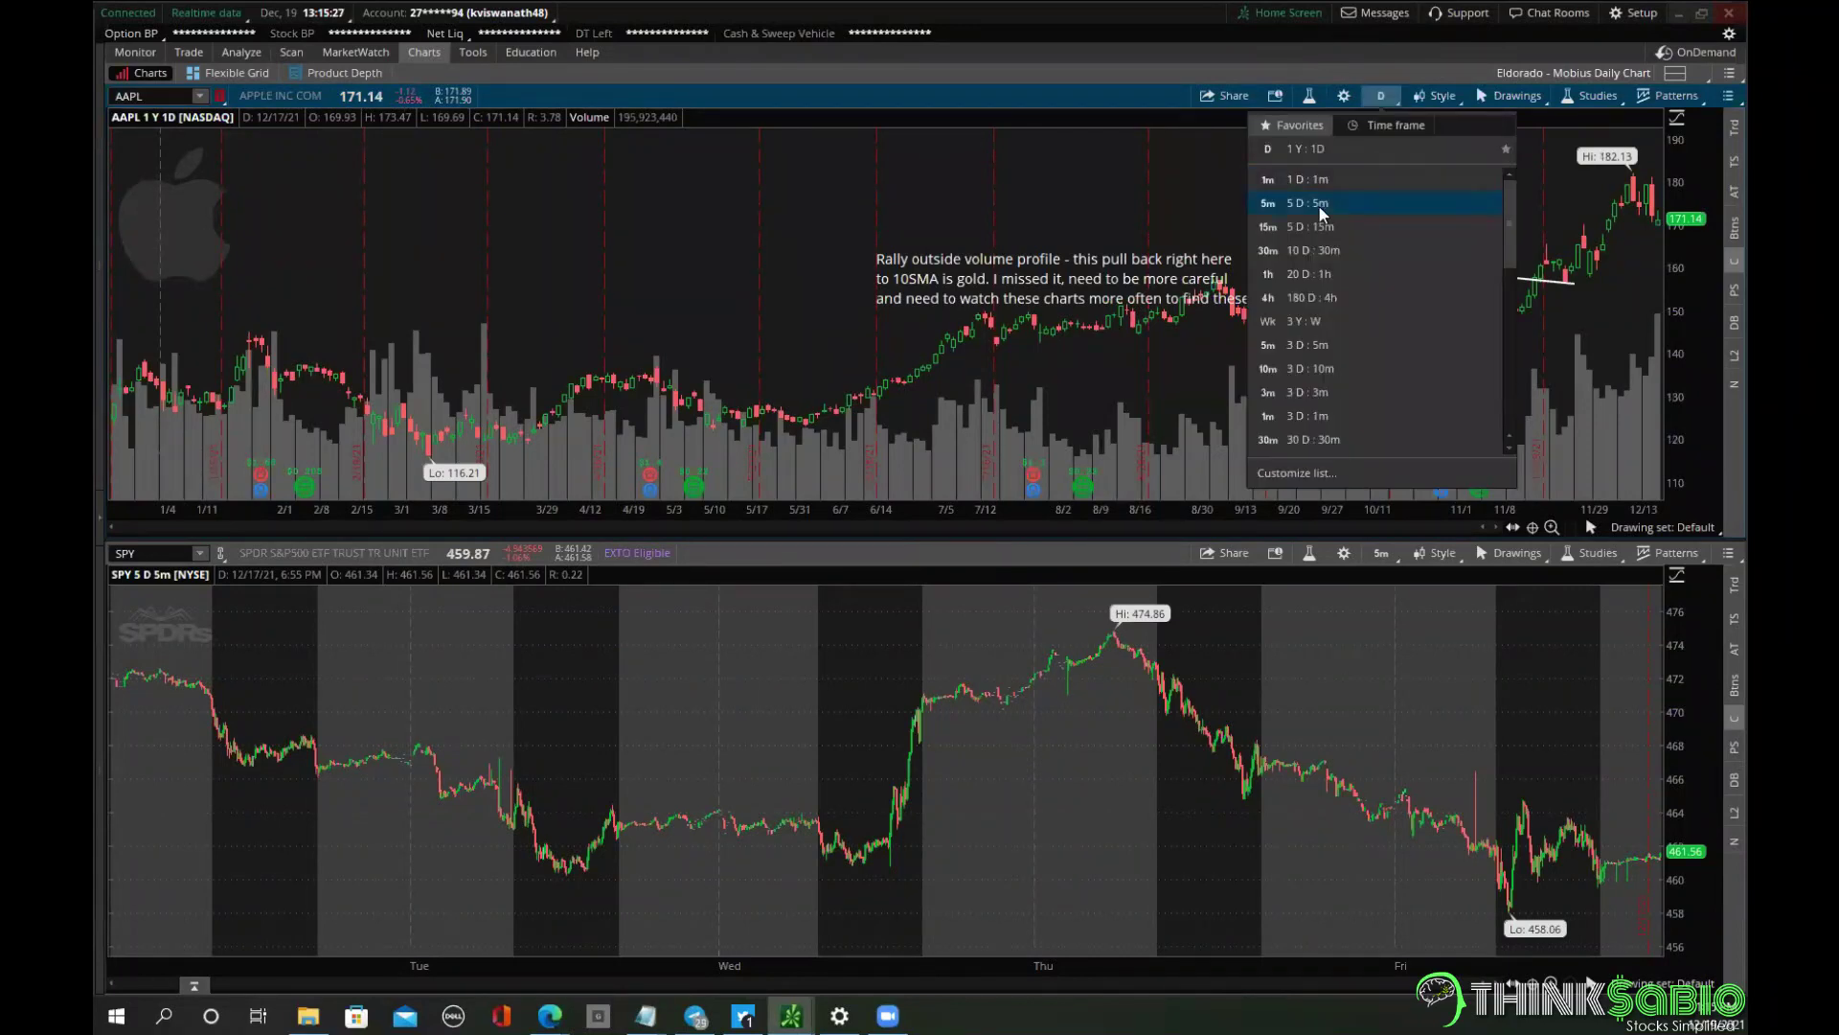
{"action": "left_click", "coordinate": [1318, 205]}
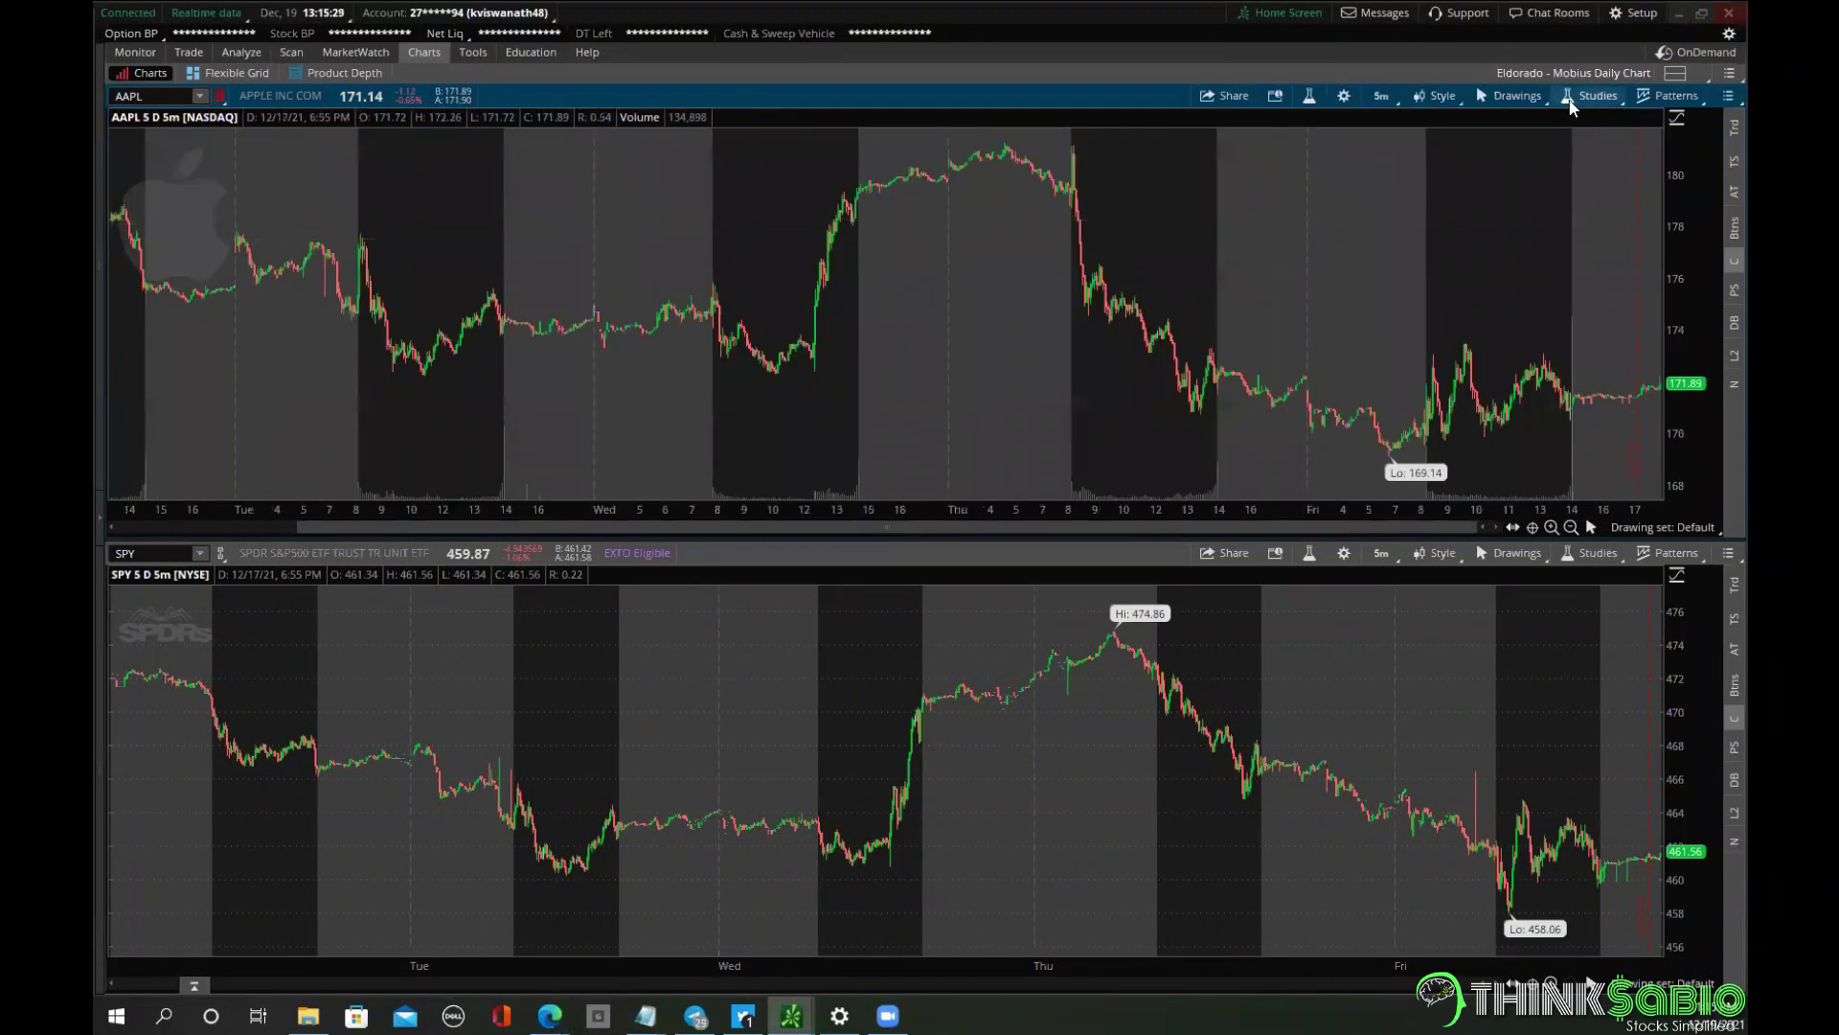
{"action": "mouse_move", "coordinate": [646, 1016]}
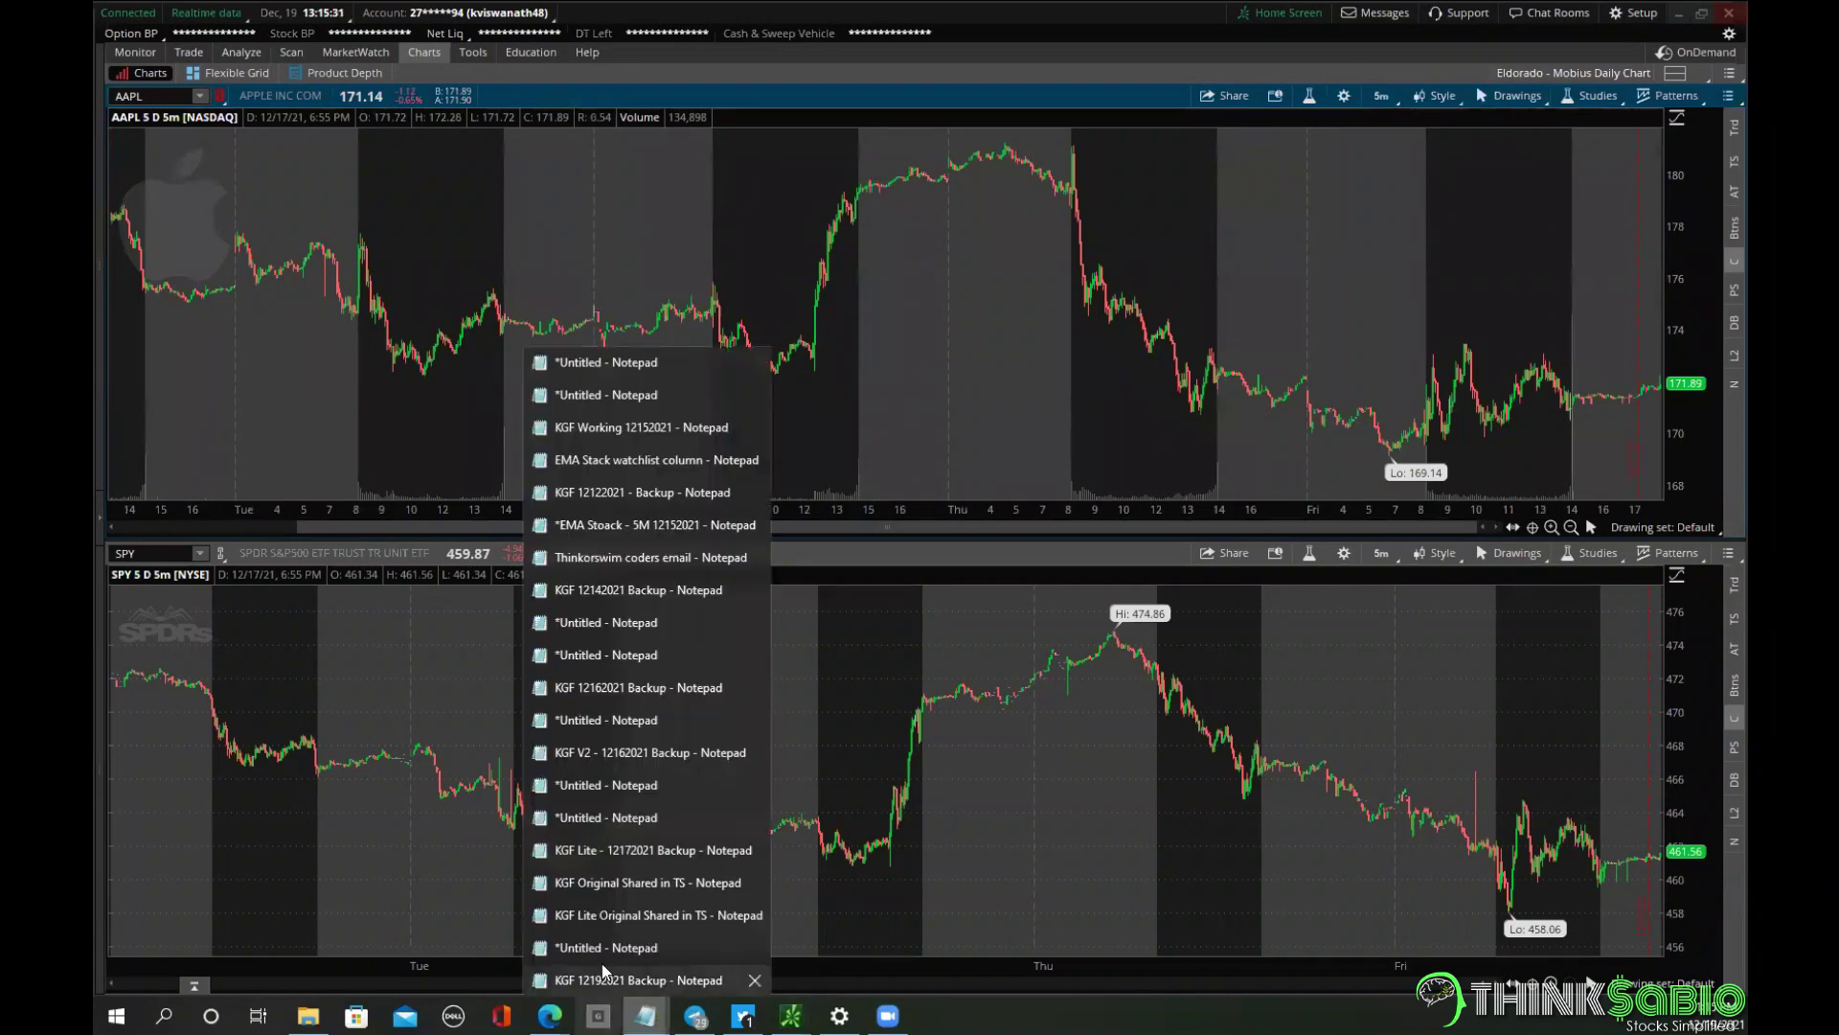
{"action": "left_click", "coordinate": [613, 947]}
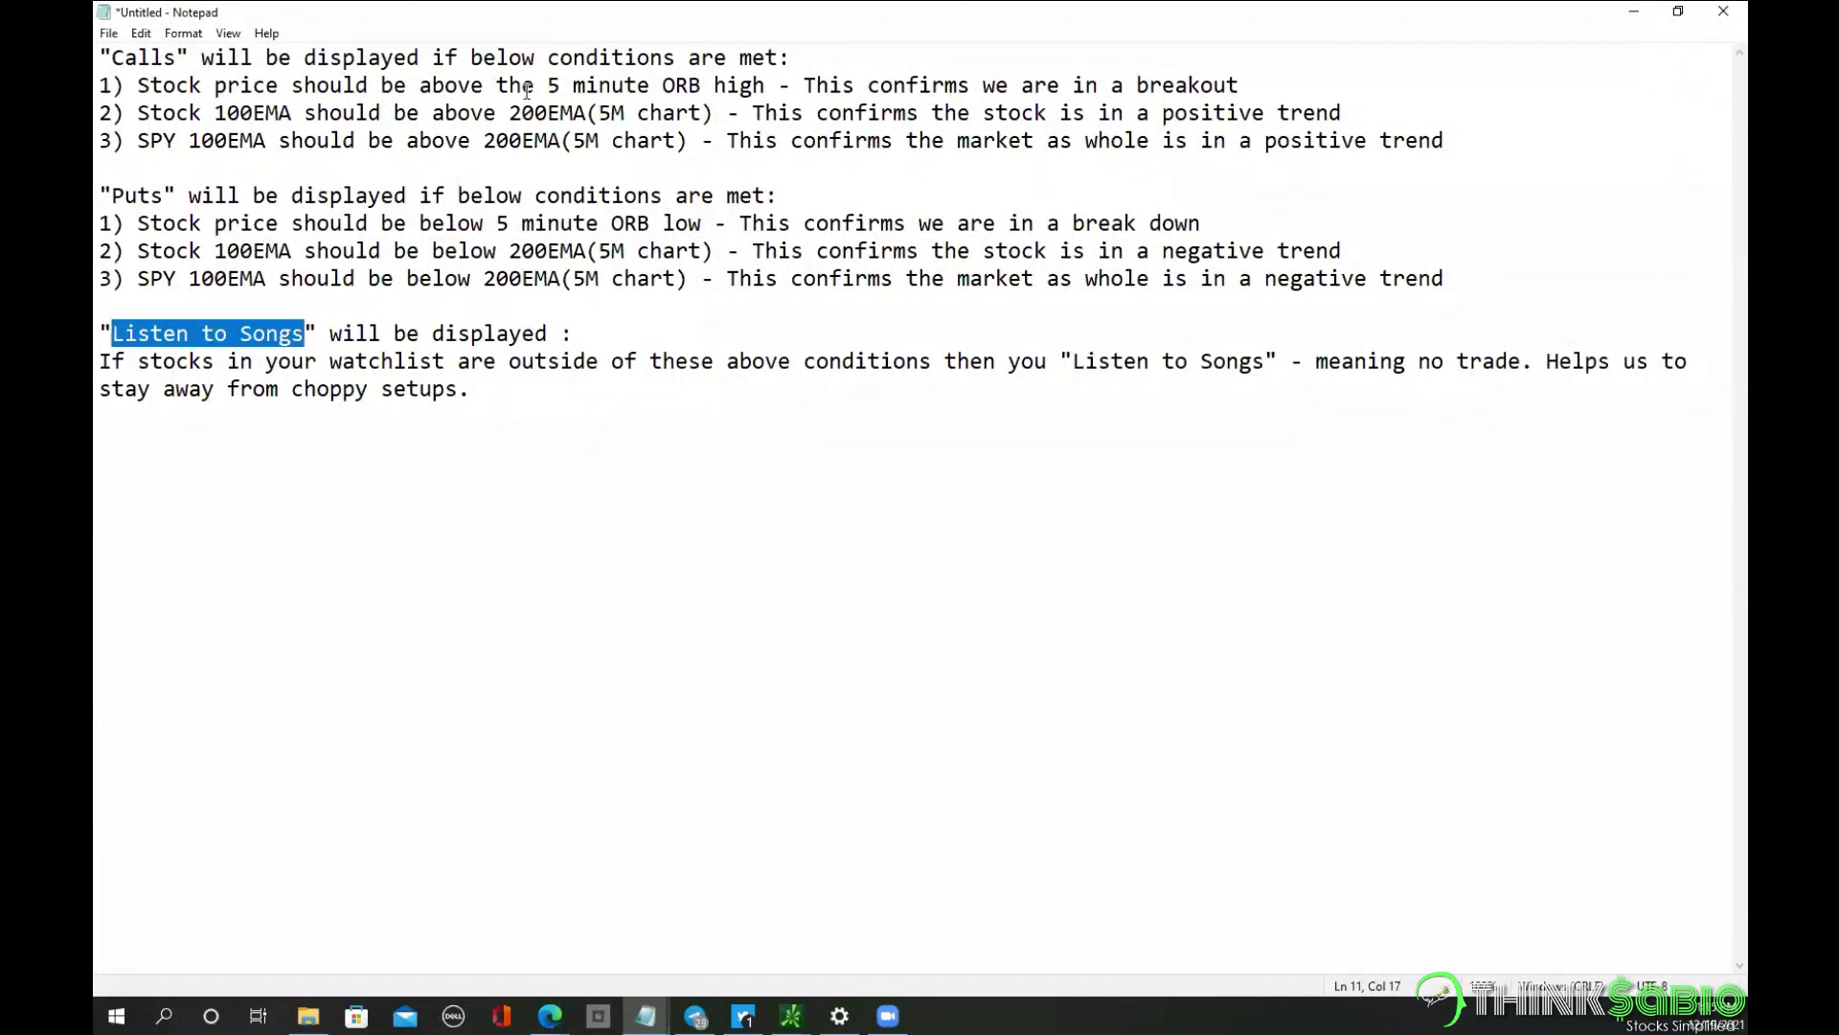
{"action": "left_click", "coordinate": [1650, 14]}
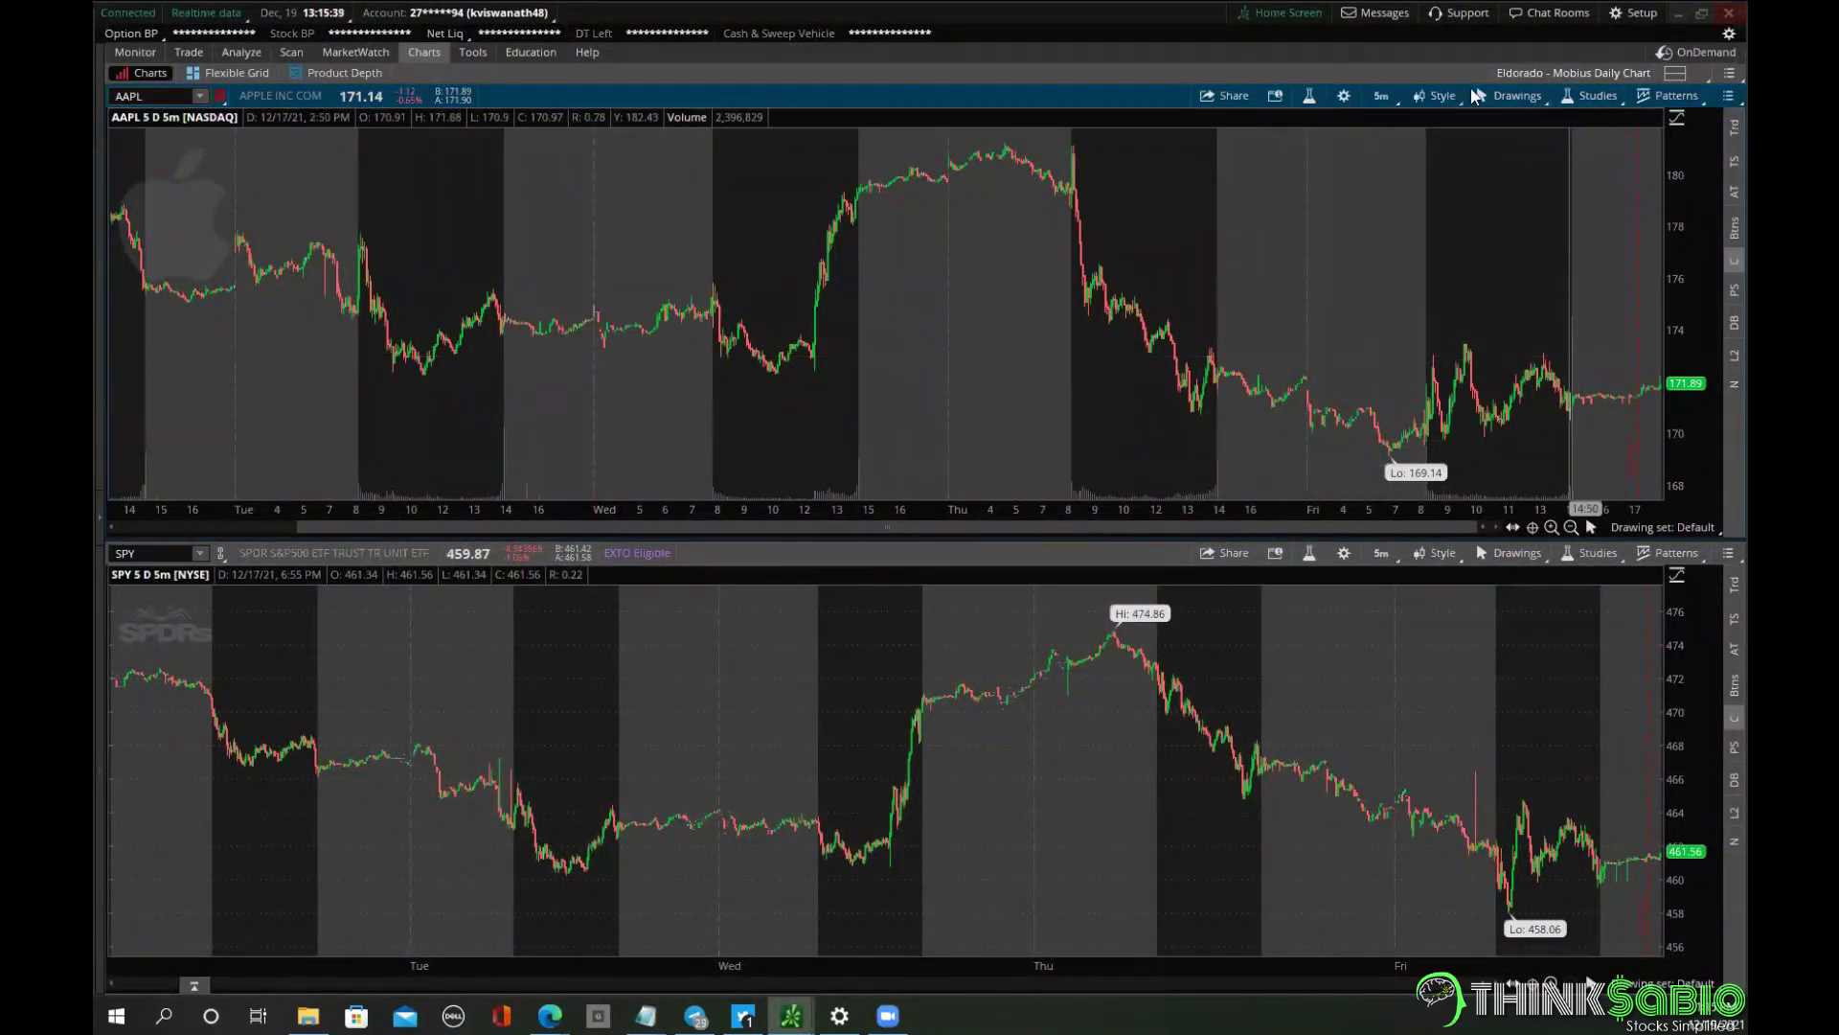
Search the study editor for 'orb' and add shared_ORB to the AAPL price pane.
{"action": "left_click", "coordinate": [1594, 96]}
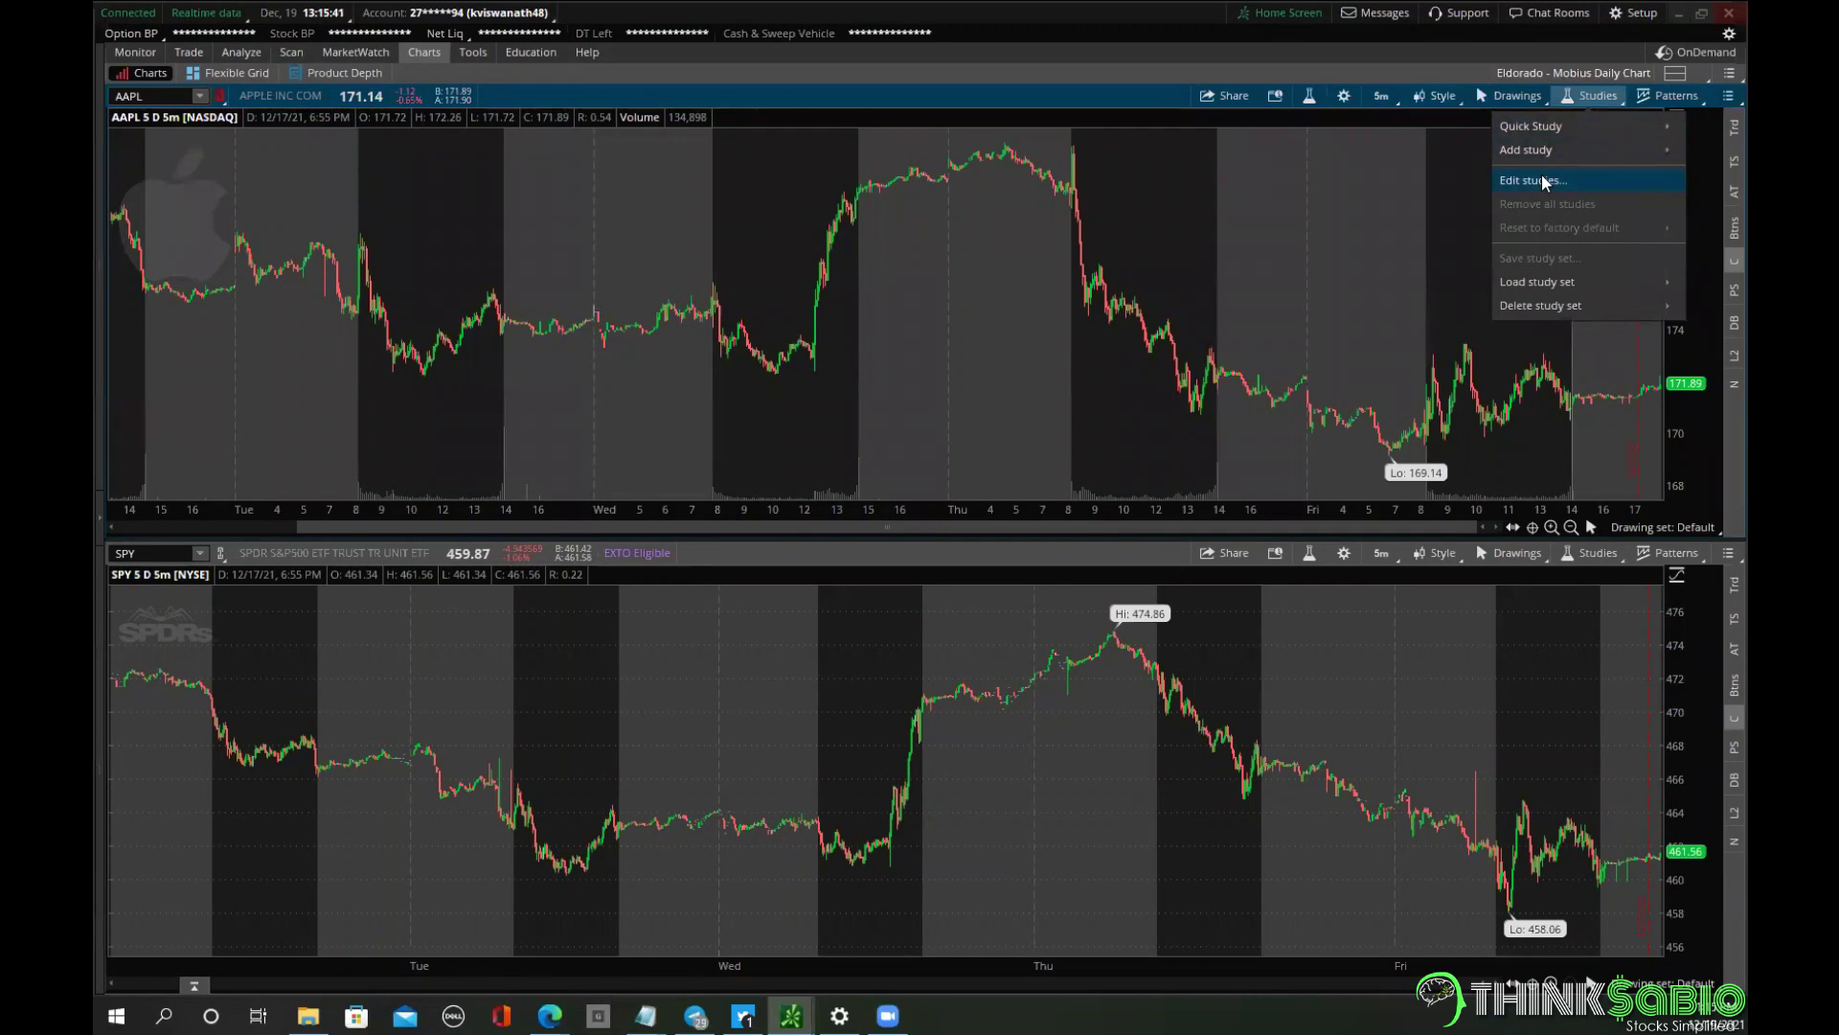
{"action": "left_click", "coordinate": [1543, 180]}
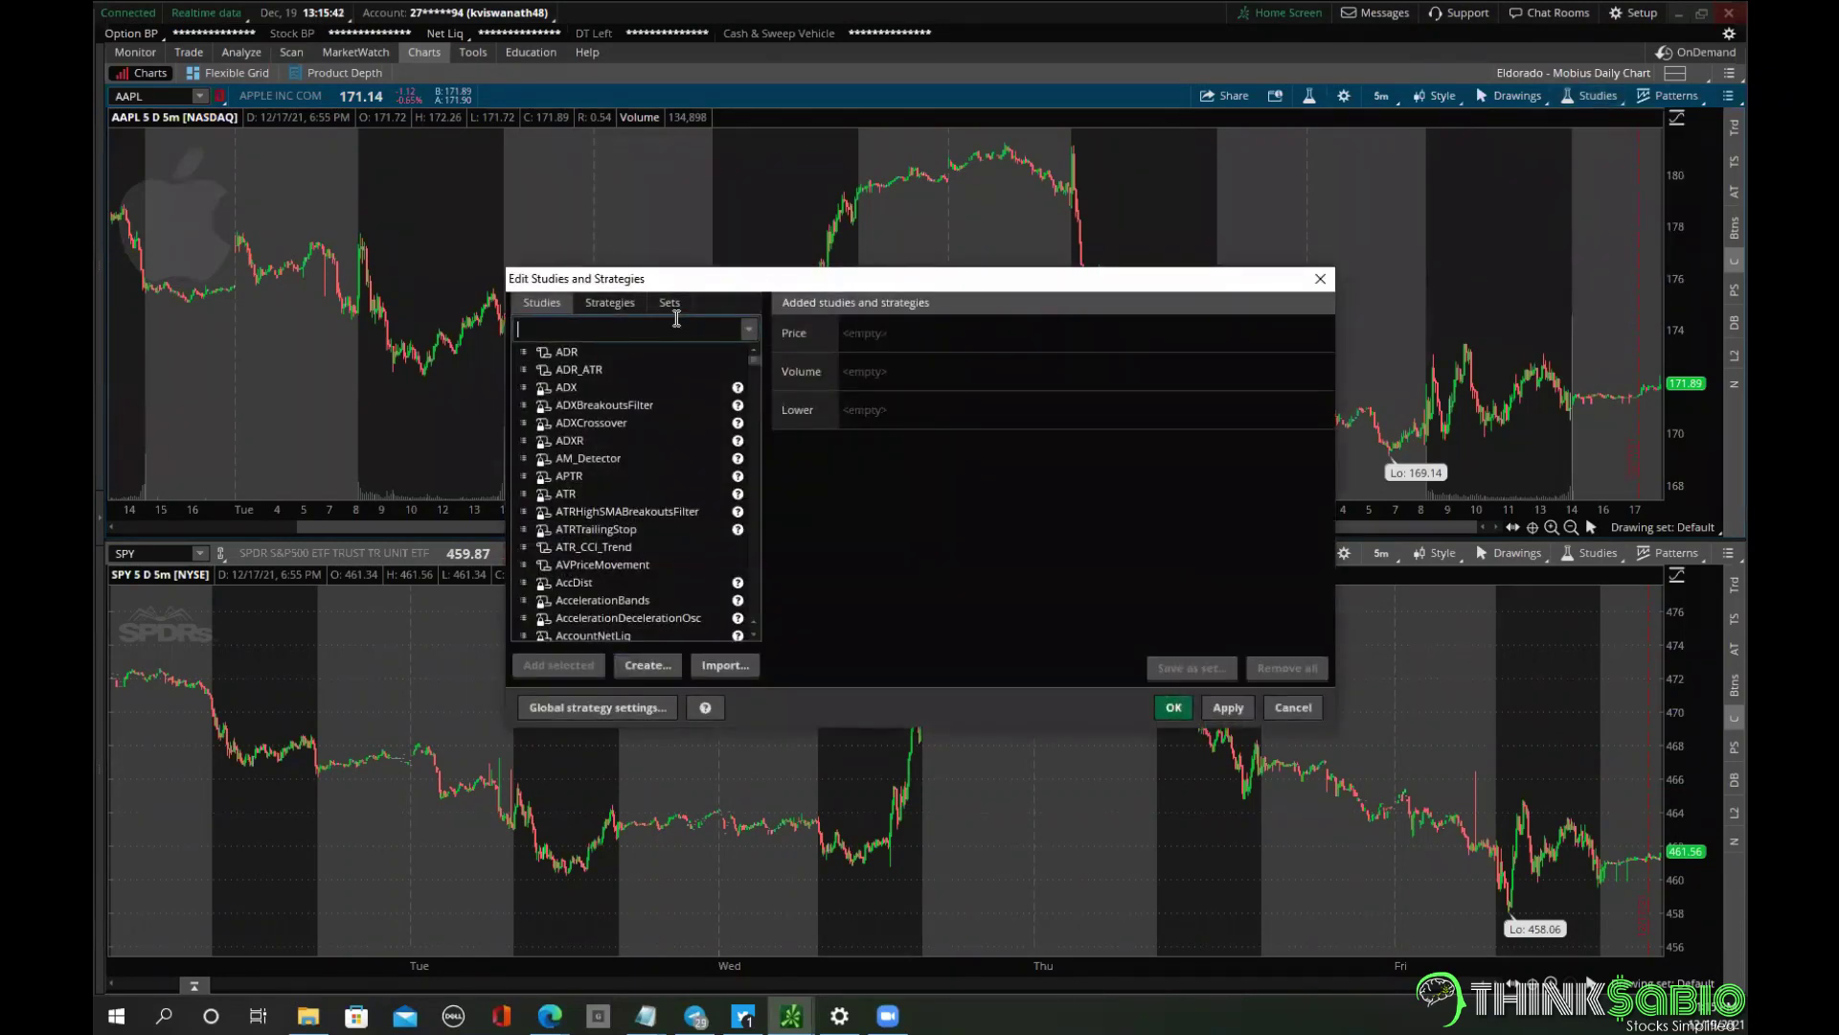
{"action": "type", "text": "orb"}
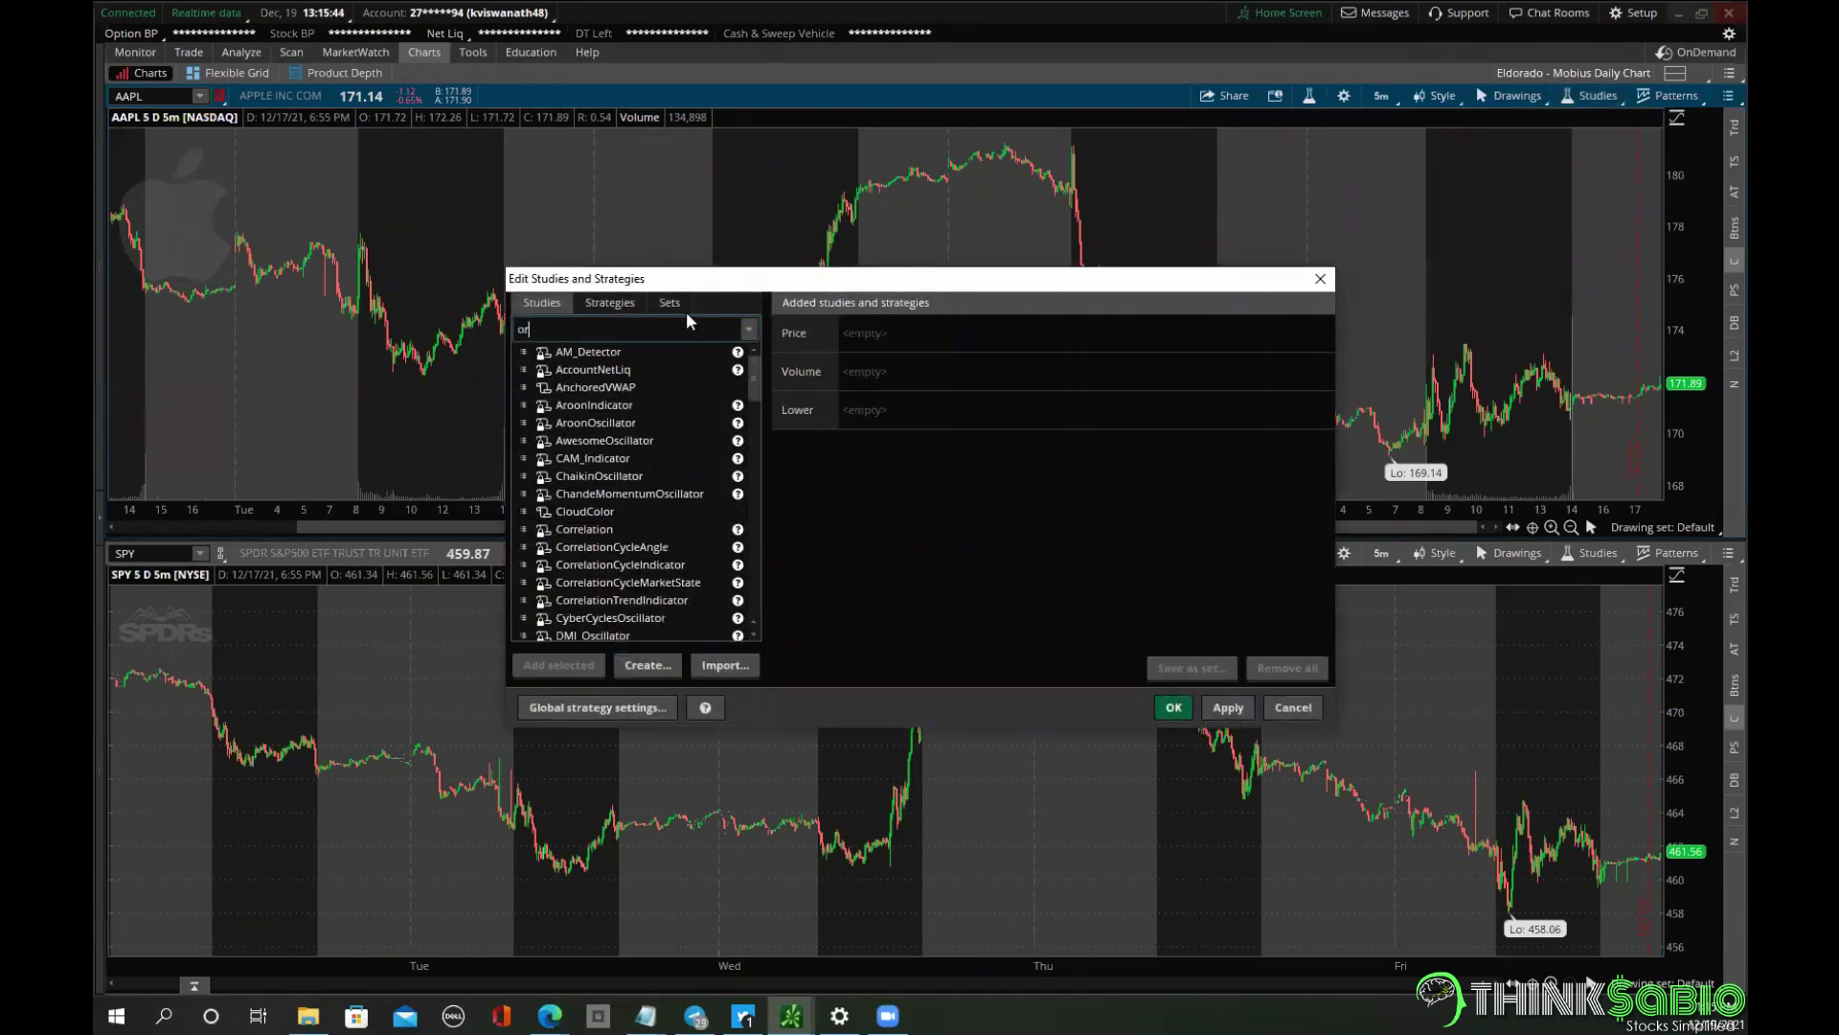
{"action": "left_click", "coordinate": [585, 600]}
{"action": "left_click", "coordinate": [566, 661]}
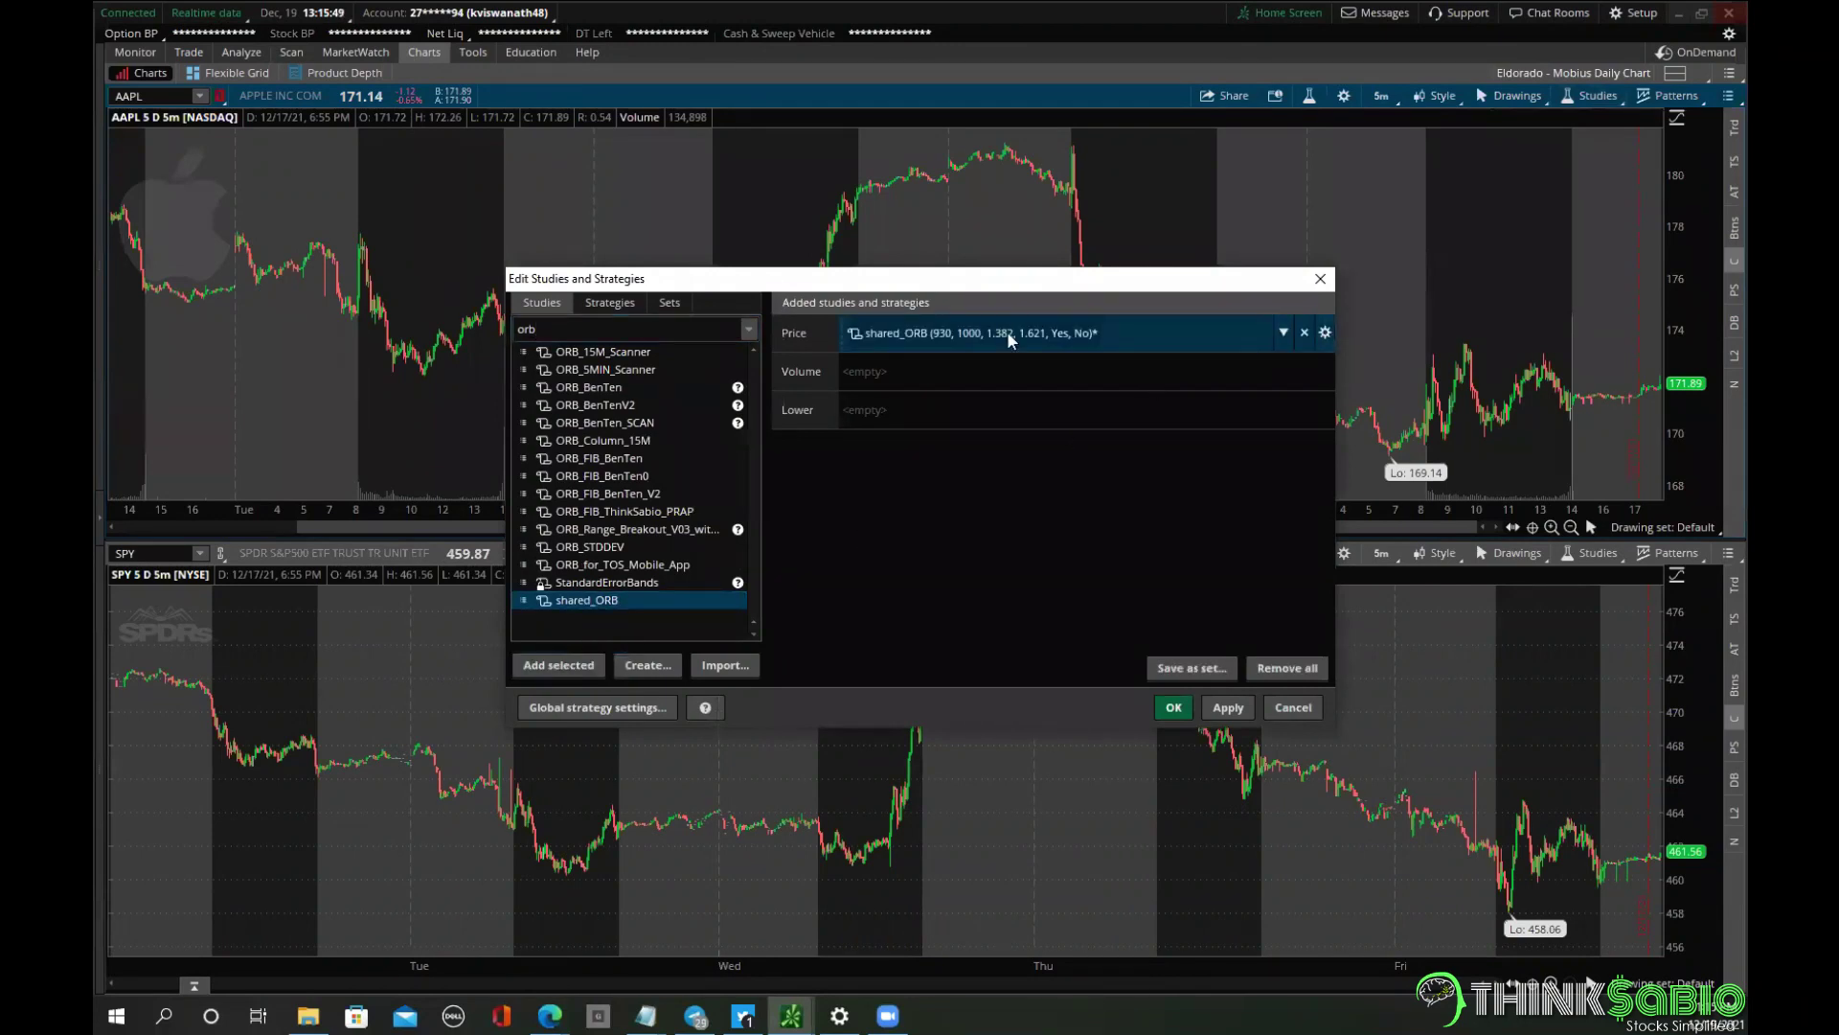
Set shared_ORB's or end to 935, show fib ext2 to Yes, and show today only to No.
{"action": "left_click", "coordinate": [1323, 334]}
{"action": "double_click", "coordinate": [943, 359]}
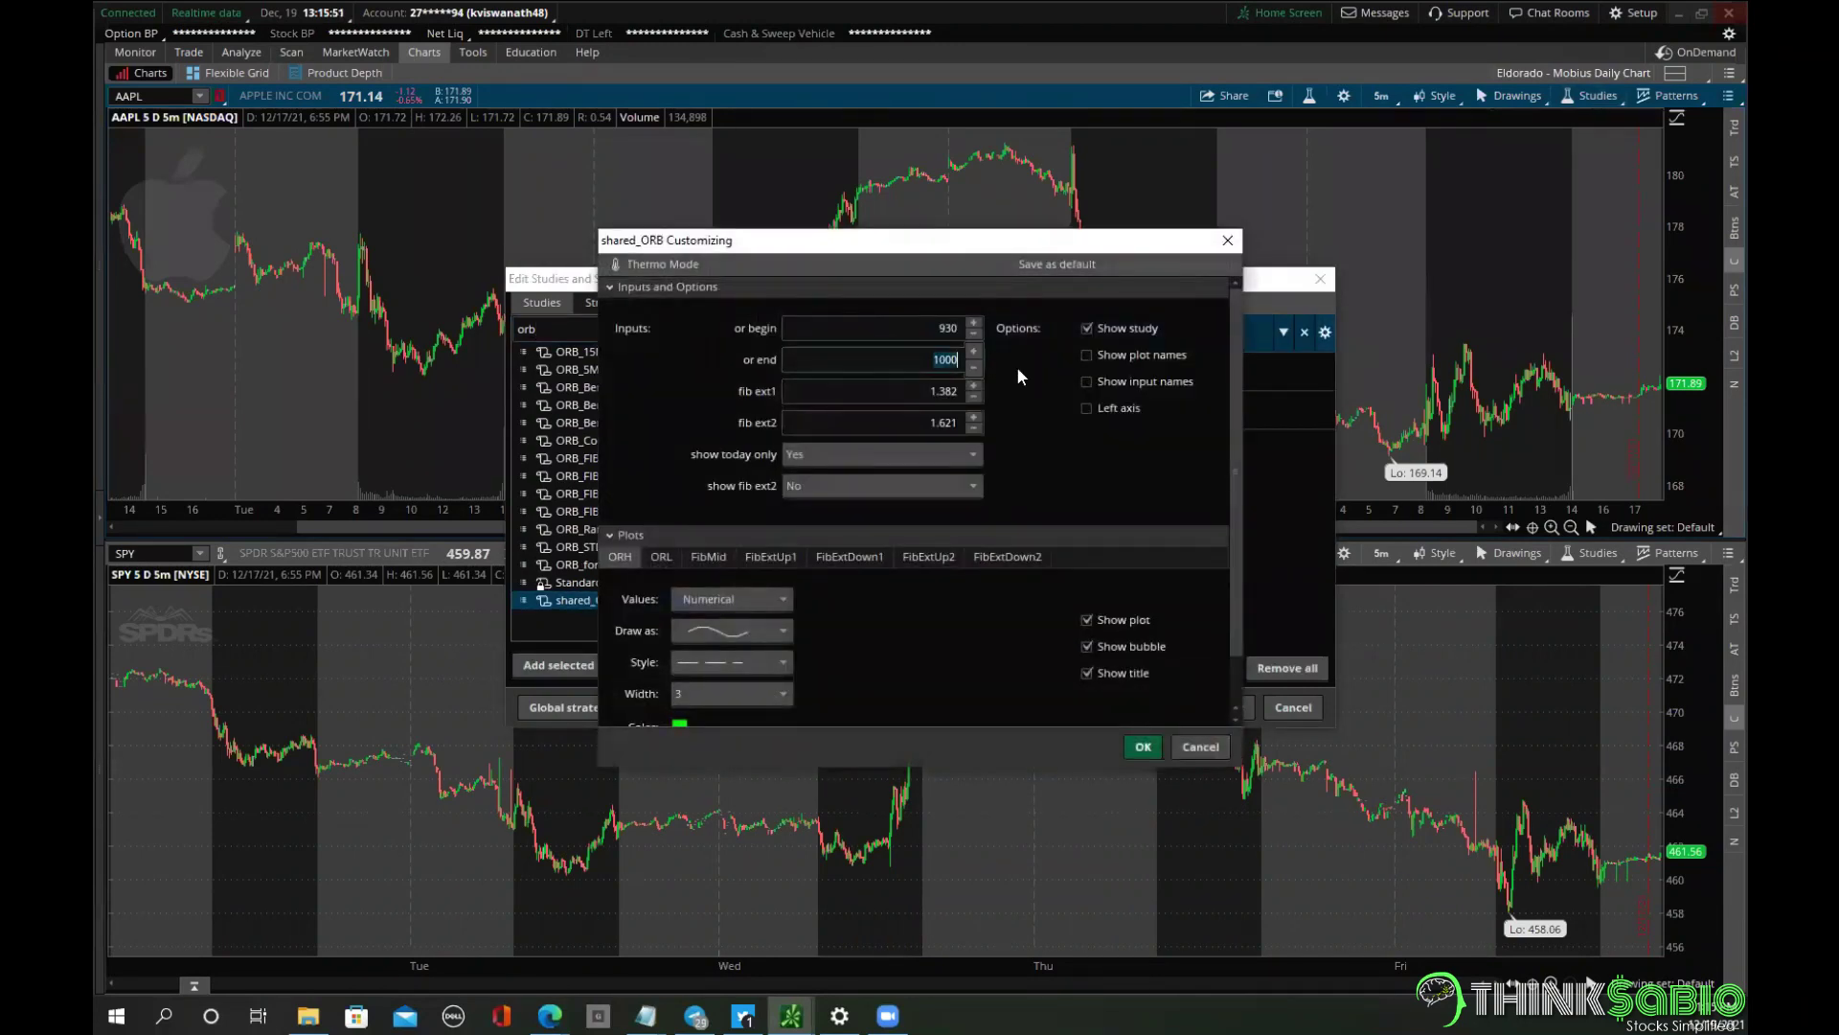
{"action": "type", "text": "935"}
{"action": "left_click", "coordinate": [771, 557]}
{"action": "left_click", "coordinate": [836, 555]}
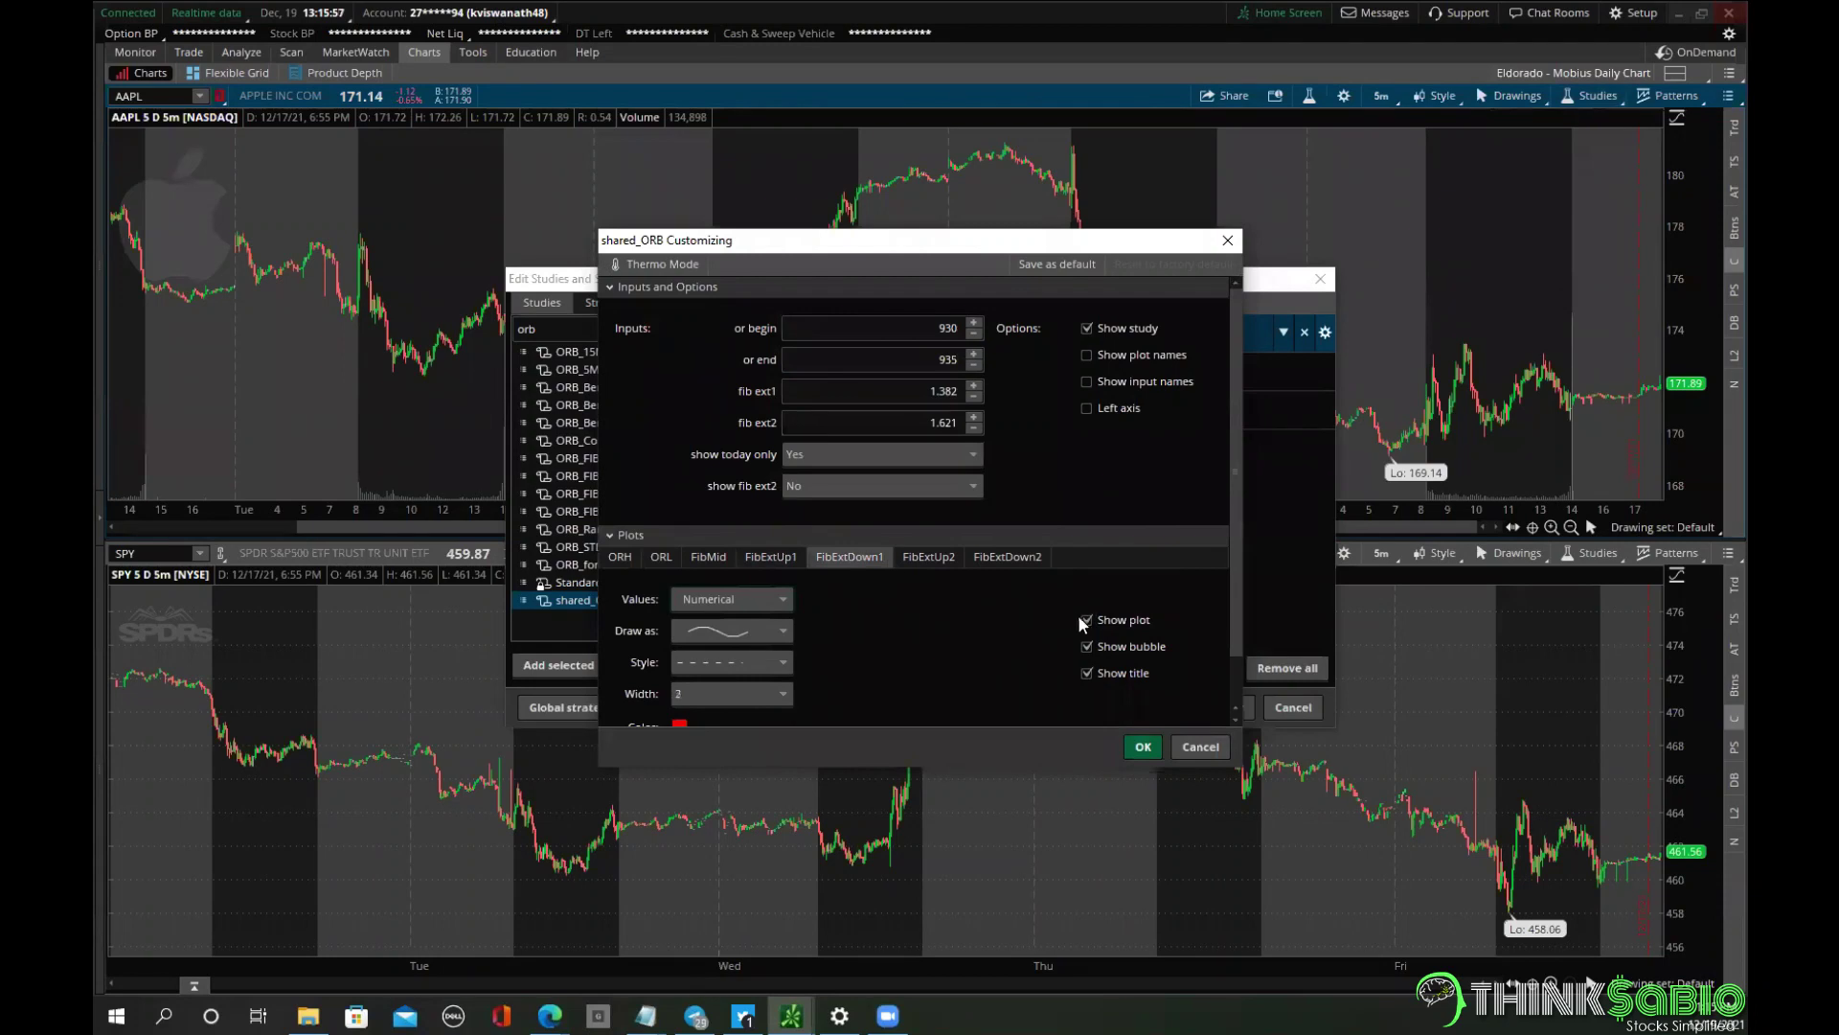
{"action": "left_click", "coordinate": [925, 563]}
{"action": "left_click", "coordinate": [996, 559]}
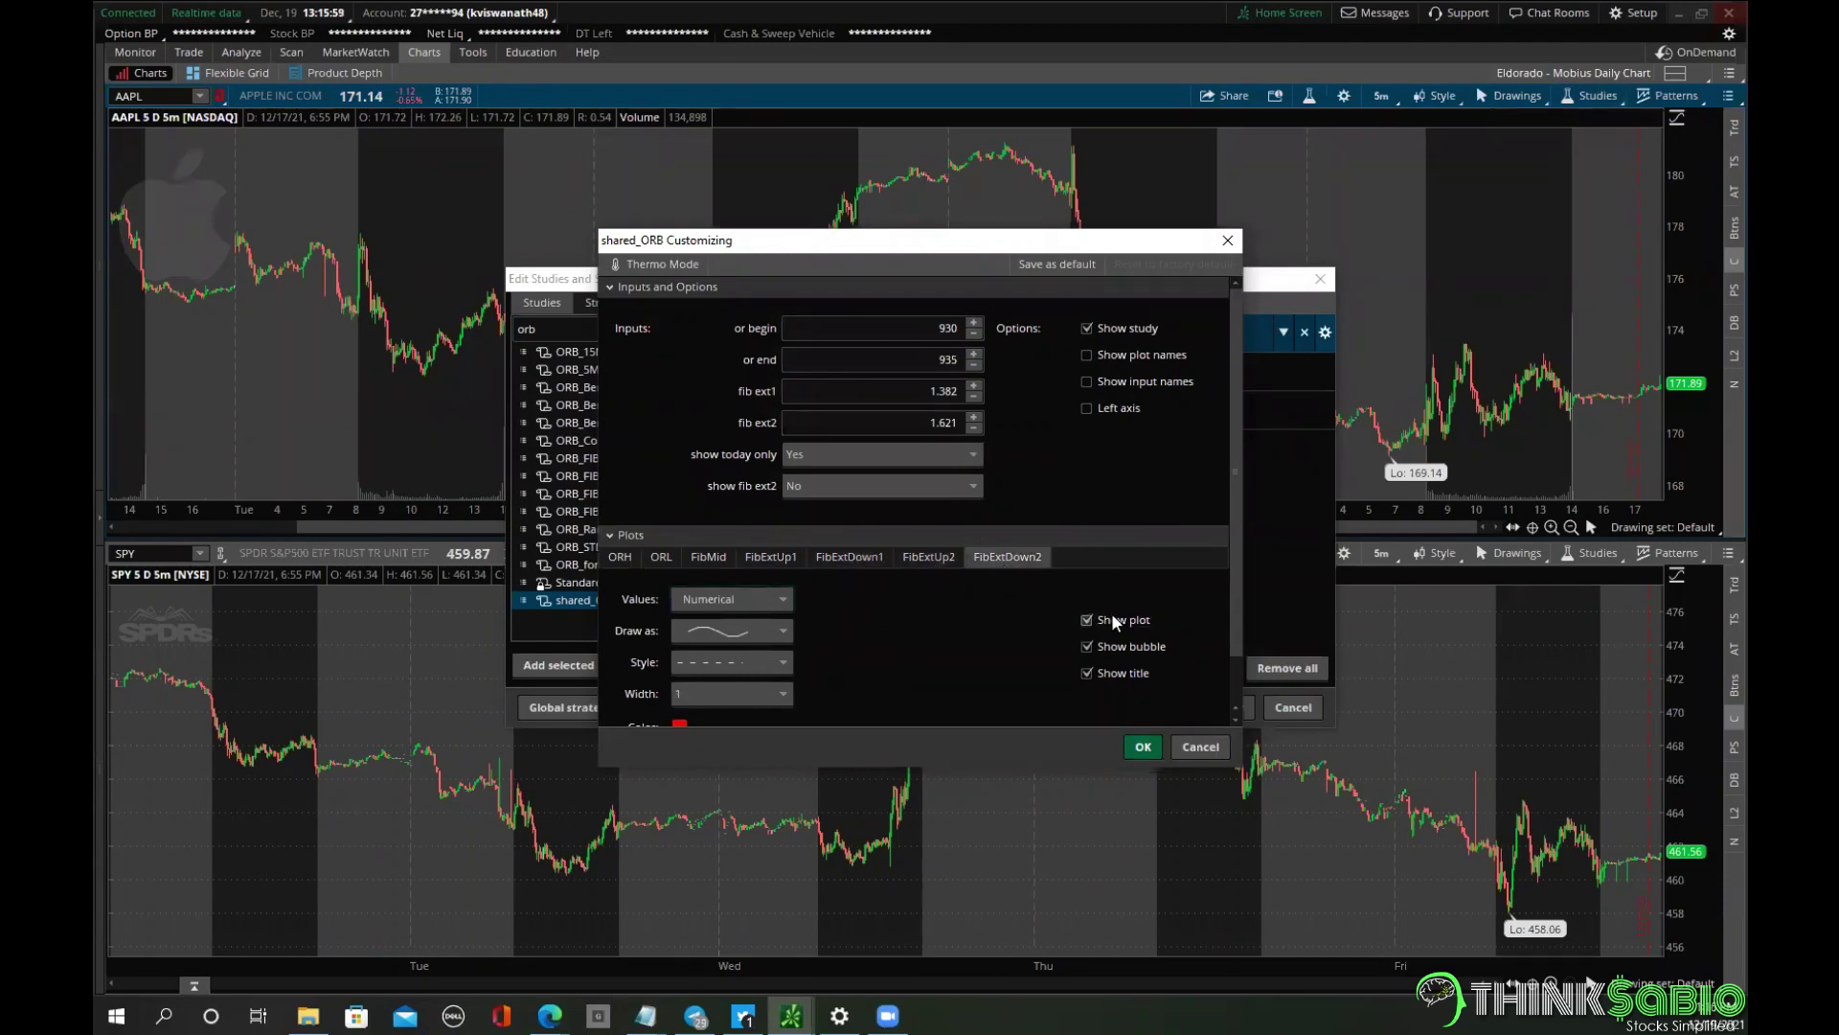
{"action": "left_click", "coordinate": [934, 485]}
{"action": "left_click", "coordinate": [883, 539]}
{"action": "left_click", "coordinate": [875, 487]}
{"action": "left_click", "coordinate": [854, 489]}
{"action": "left_click", "coordinate": [1144, 747]}
Apply the studies and hide extended-hours trading sessions in the AAPL chart's Equities settings.
{"action": "left_click", "coordinate": [1170, 708]}
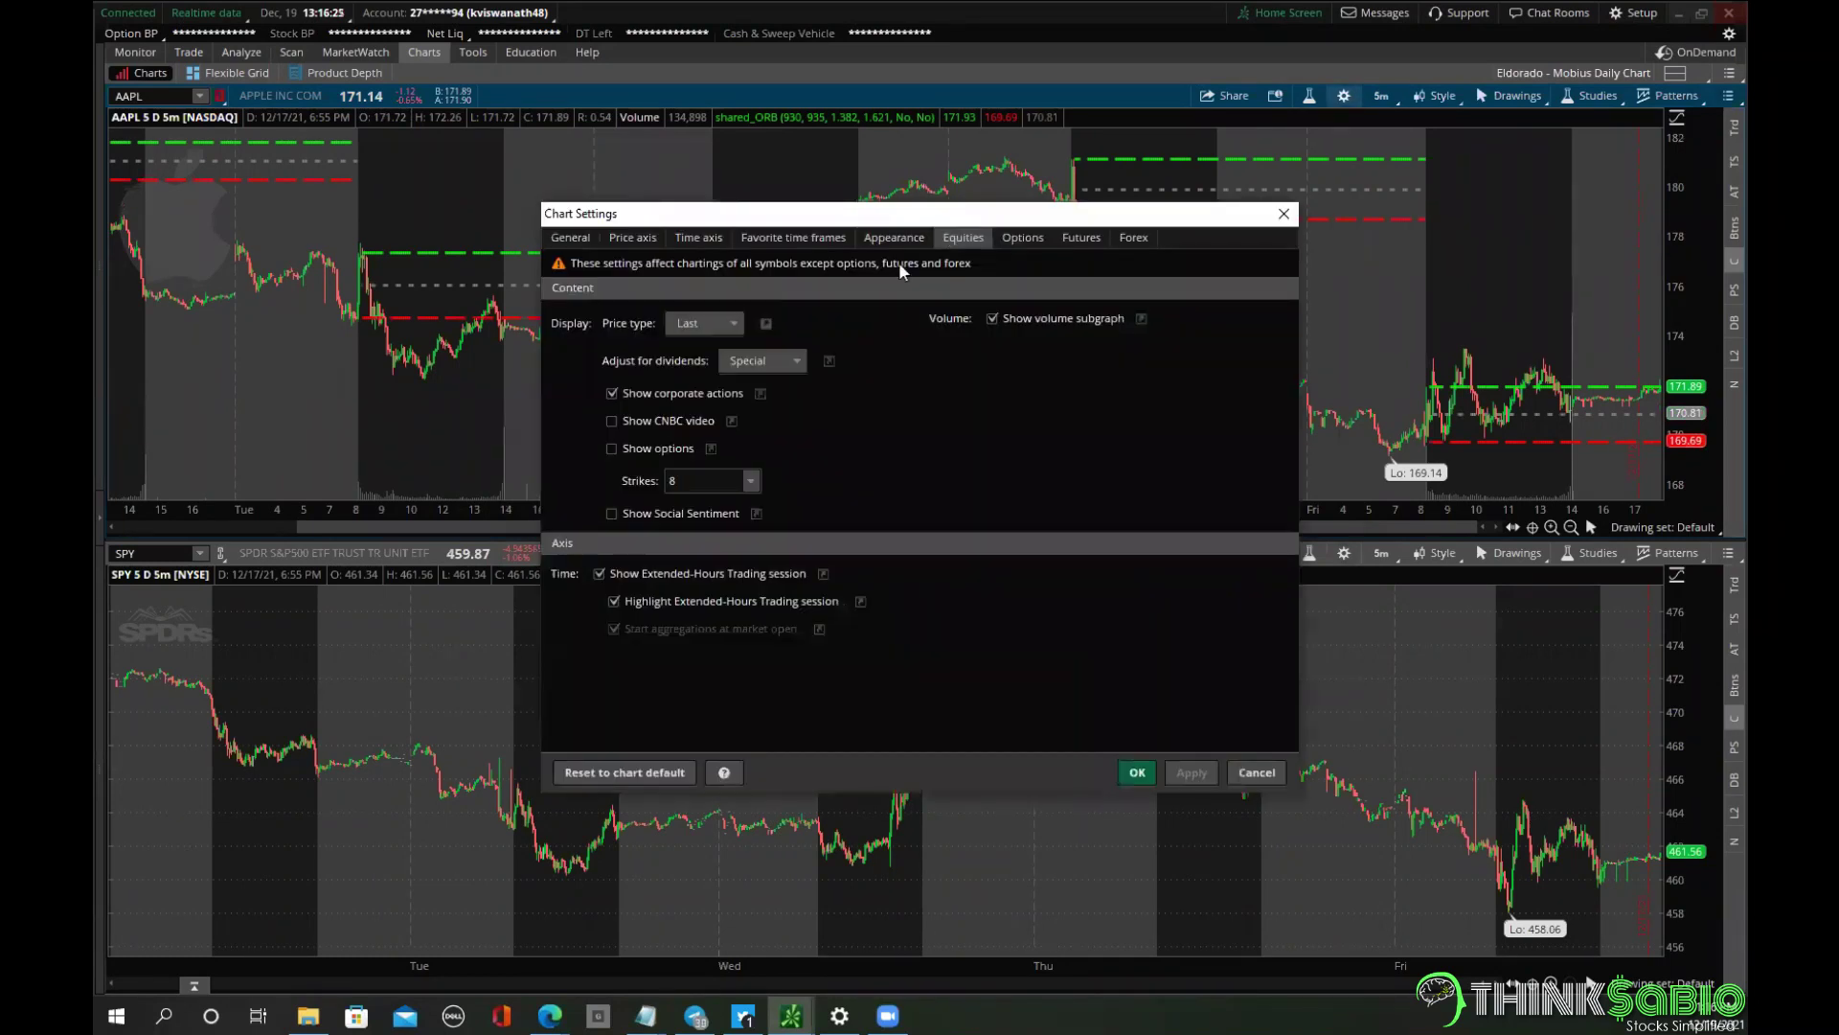
{"action": "left_click", "coordinate": [1137, 773]}
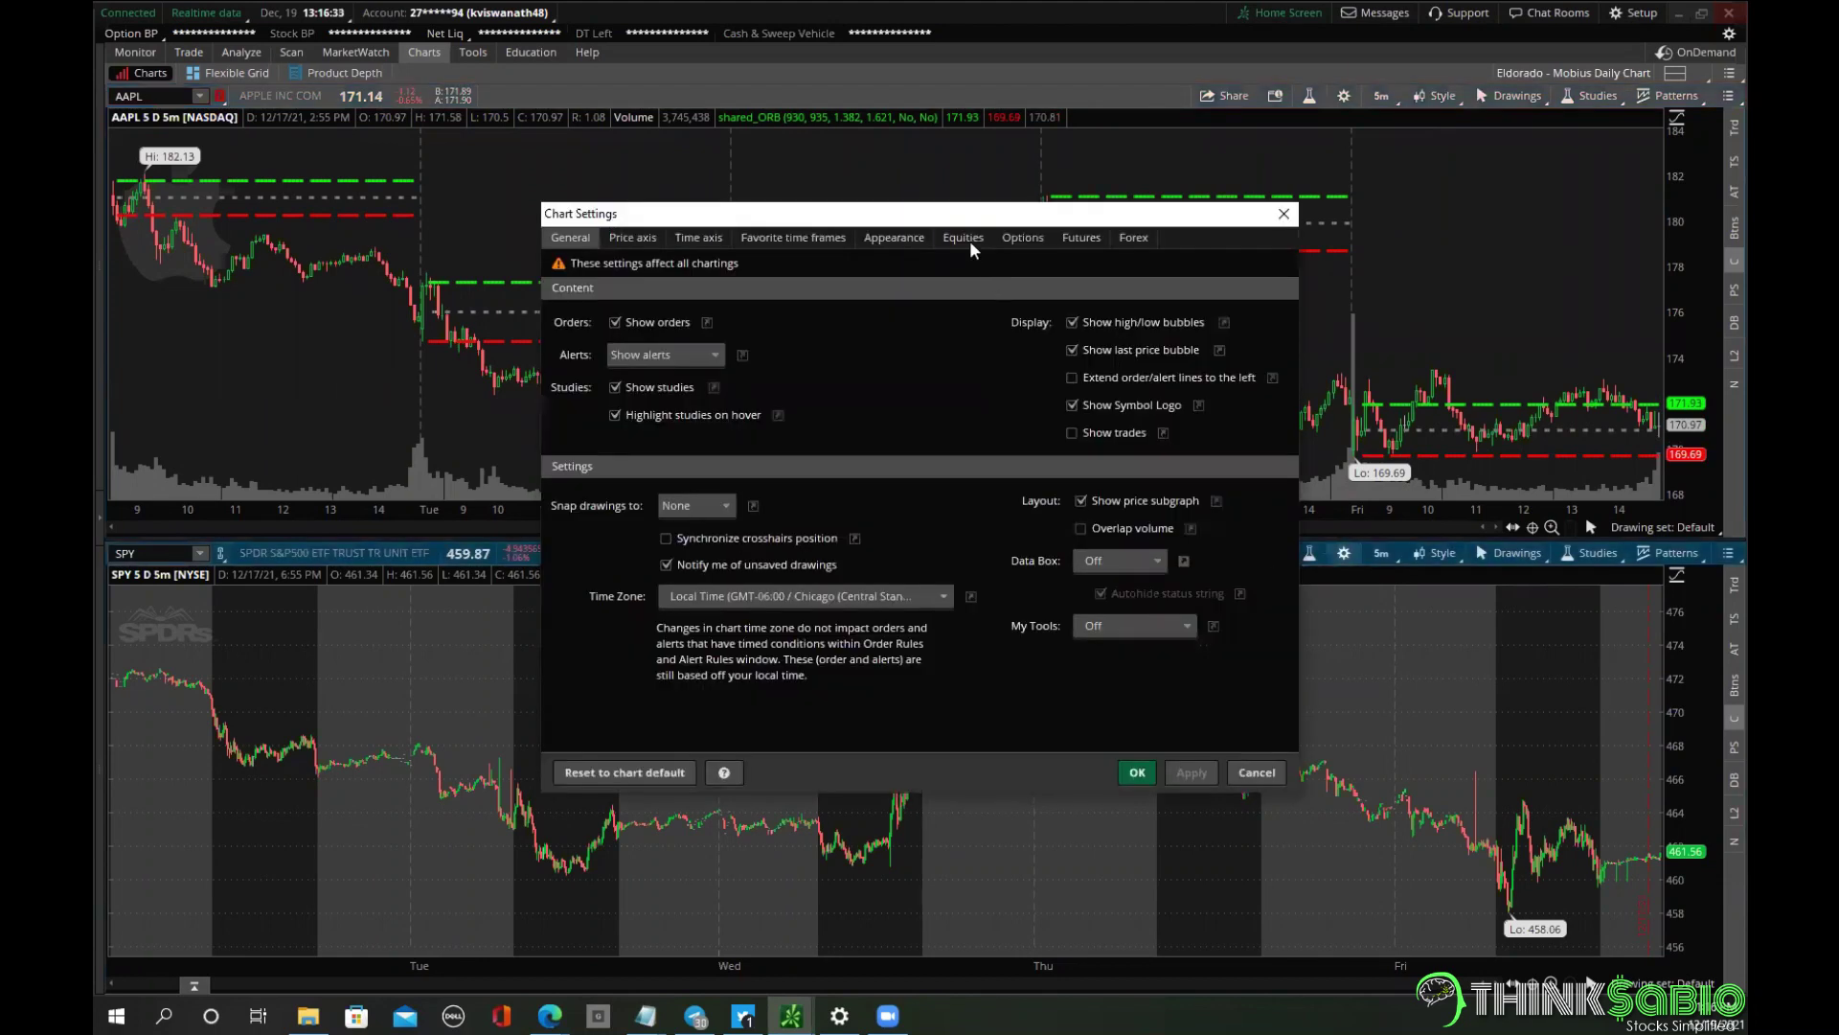
{"action": "left_click", "coordinate": [963, 237]}
{"action": "left_click", "coordinate": [688, 573]}
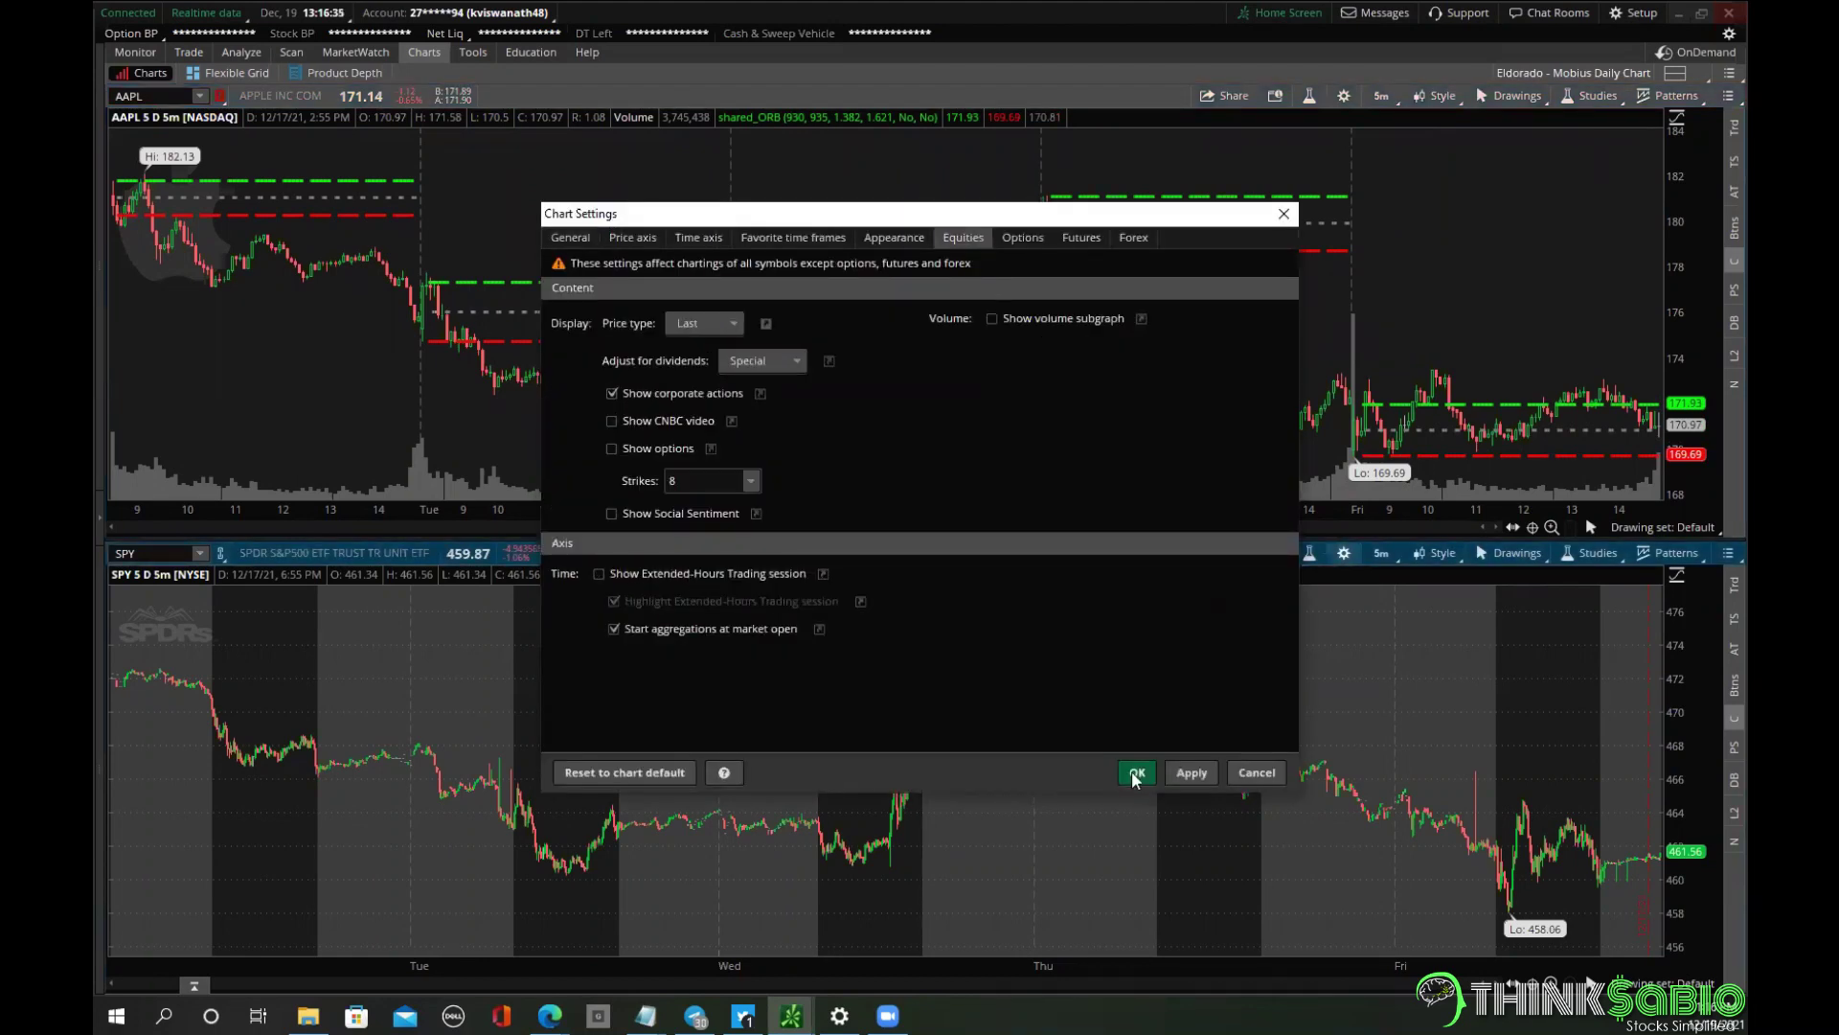
{"action": "left_click", "coordinate": [1136, 774]}
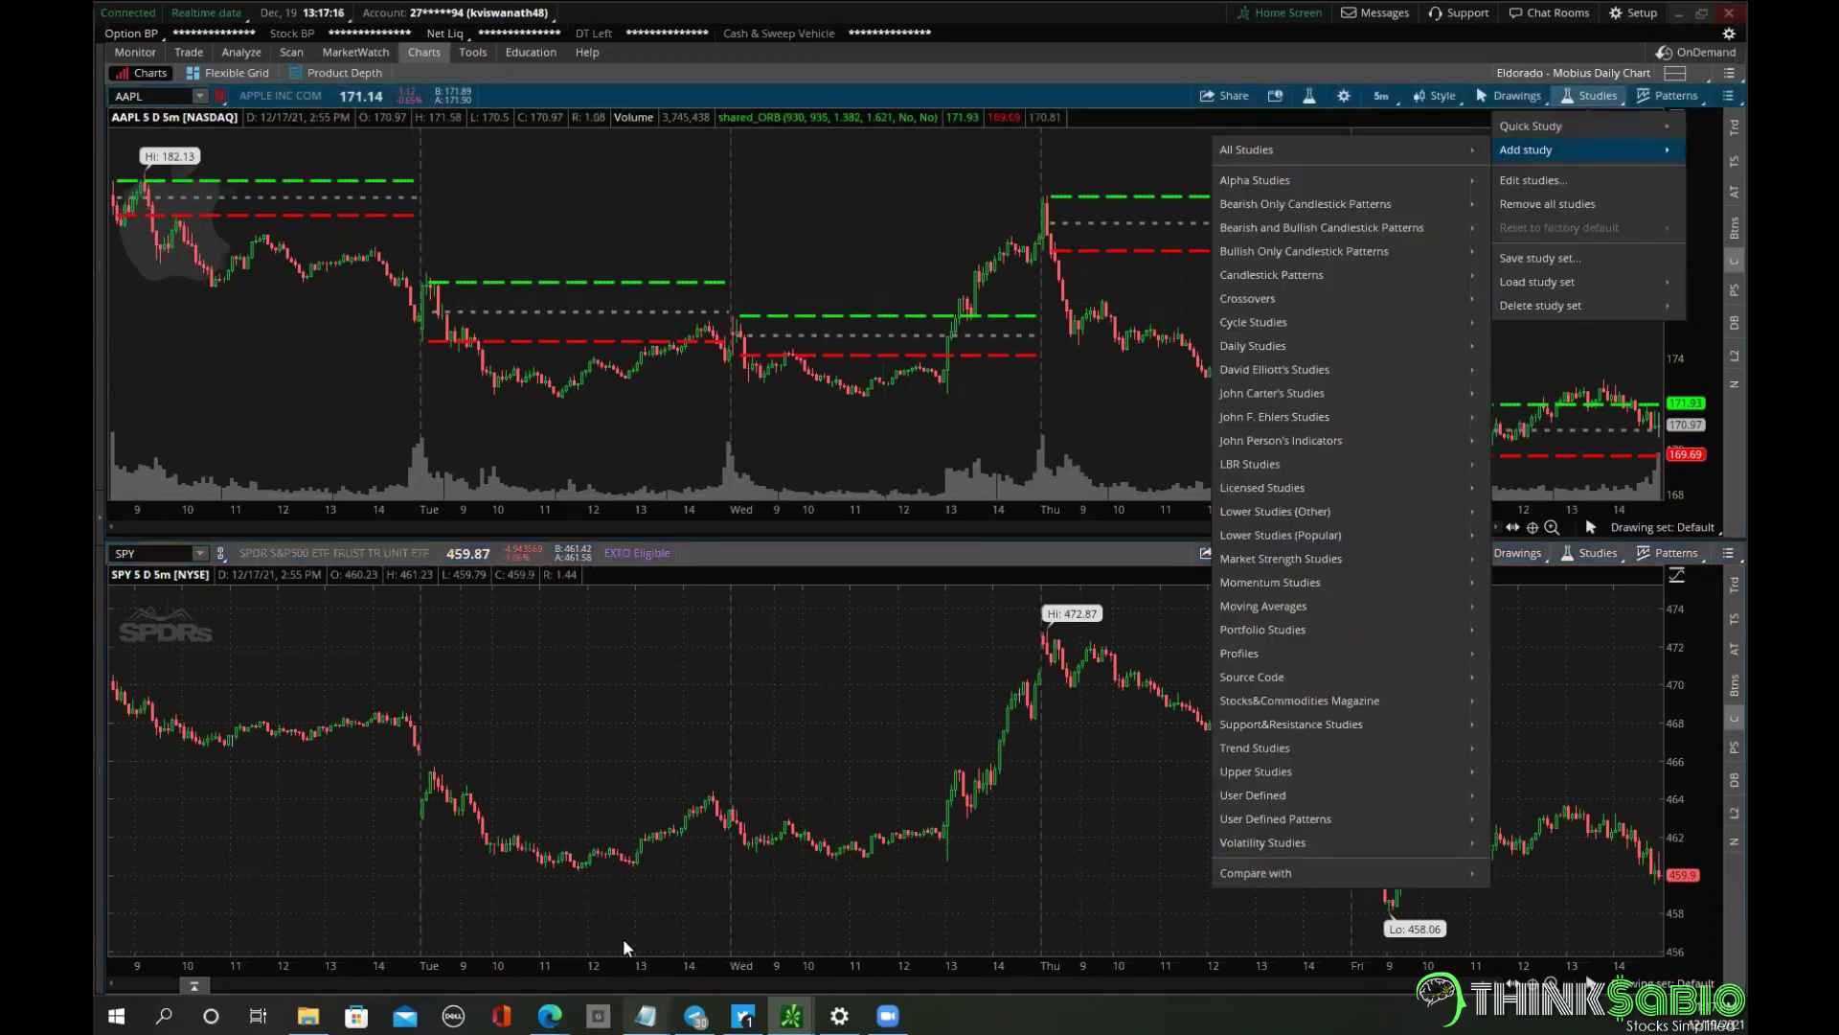
Select the 100EMA-above-200EMA rule in the Untitled Notepad notes, then return to thinkorswim's studies options.
{"action": "left_click", "coordinate": [646, 1016]}
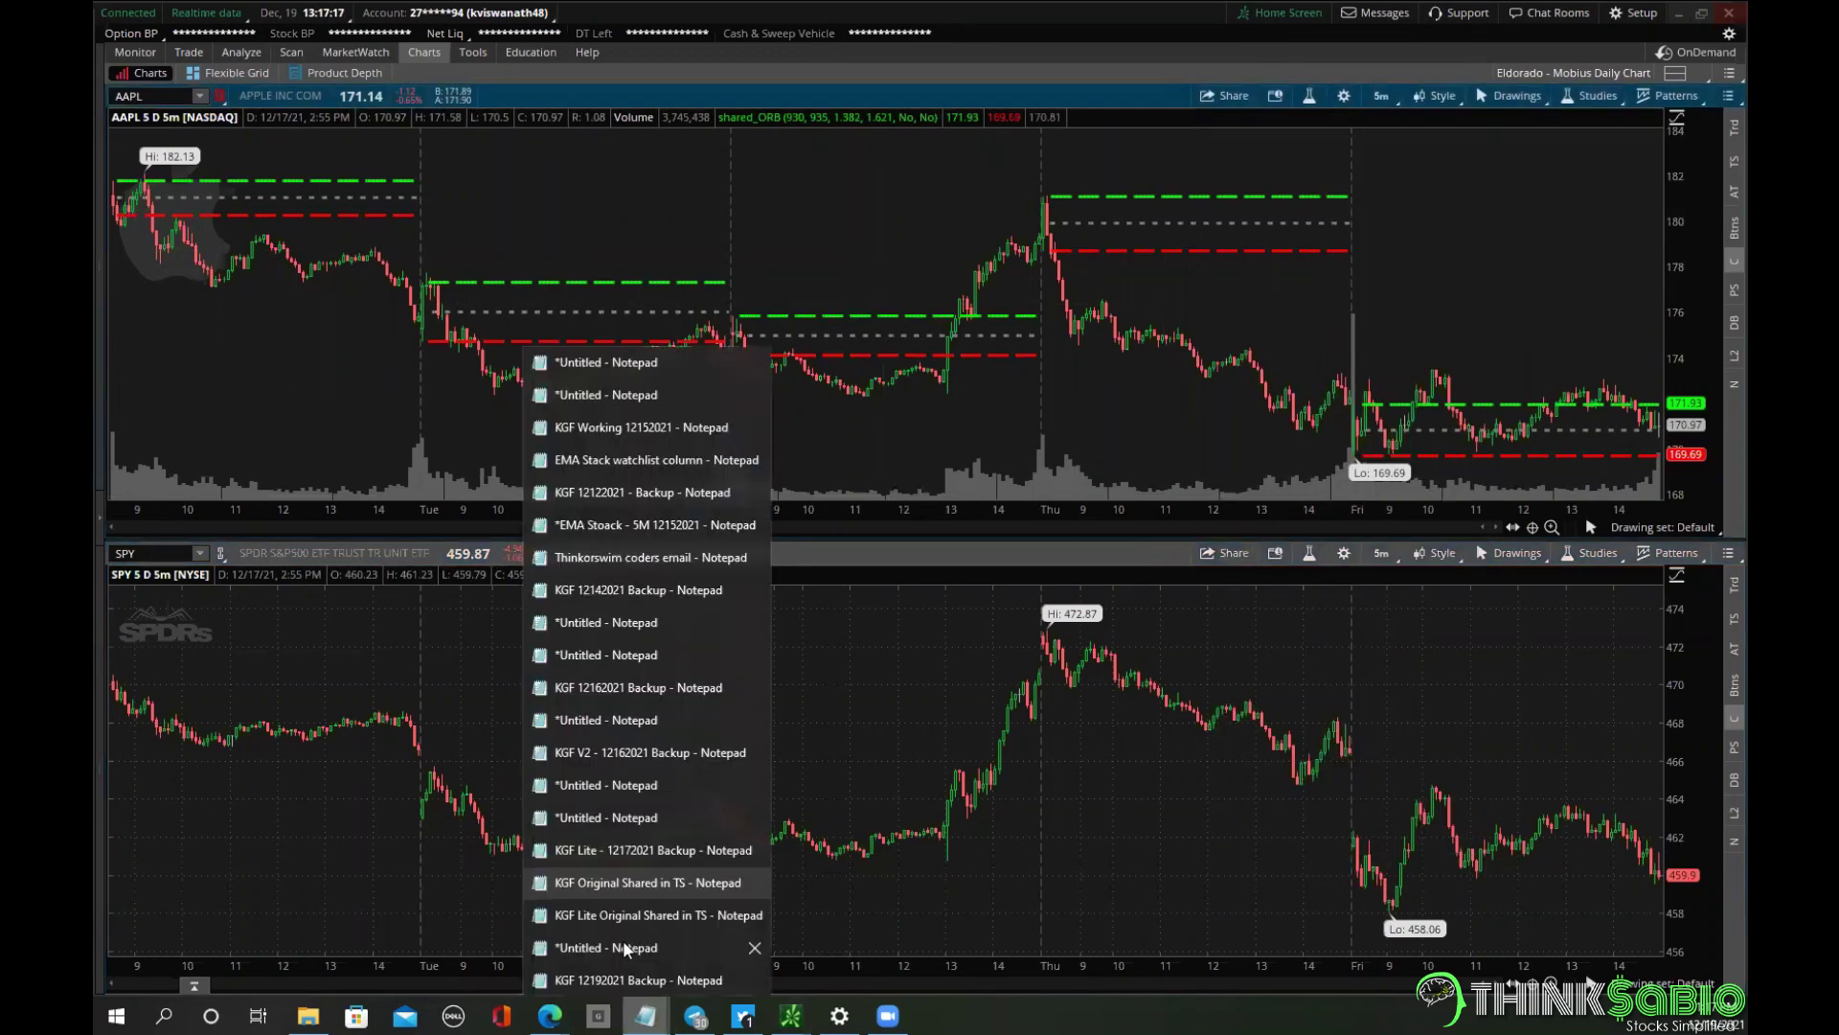
{"action": "left_click", "coordinate": [609, 950]}
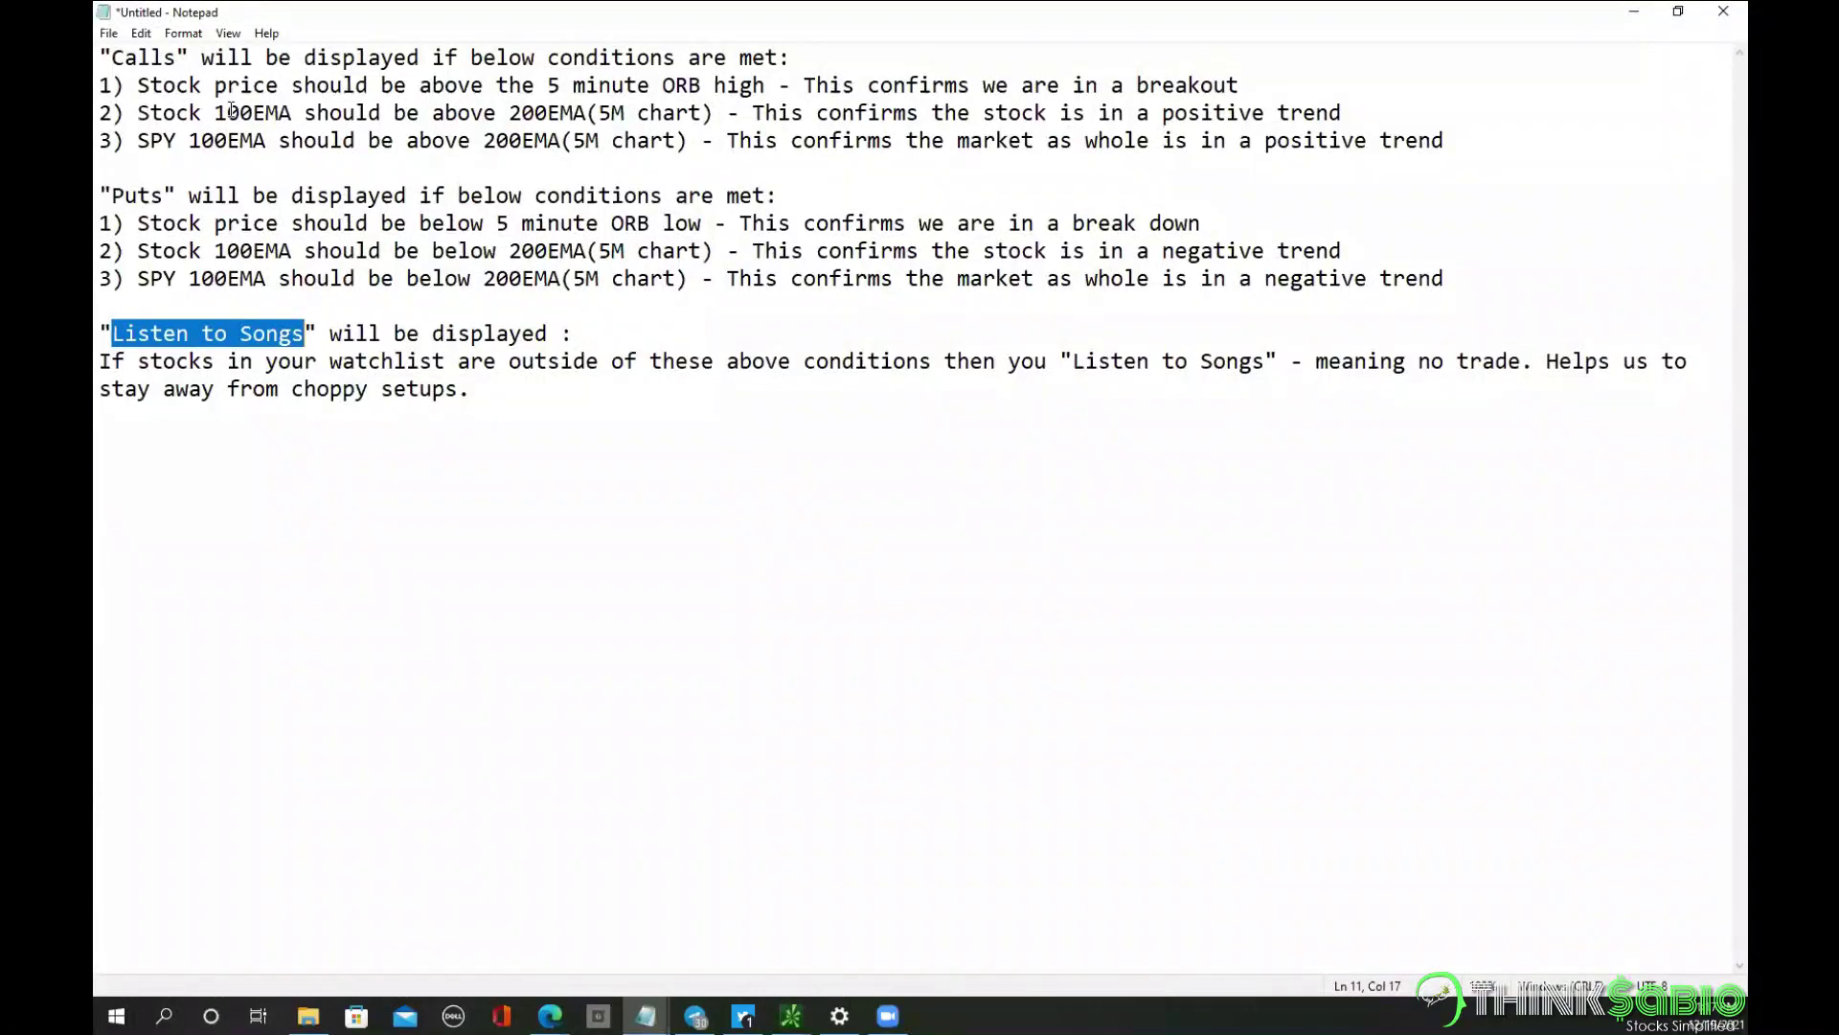
{"action": "double_click", "coordinate": [144, 112]}
{"action": "left_click_drag", "start_coordinate": [530, 115], "coordinate": [591, 115]}
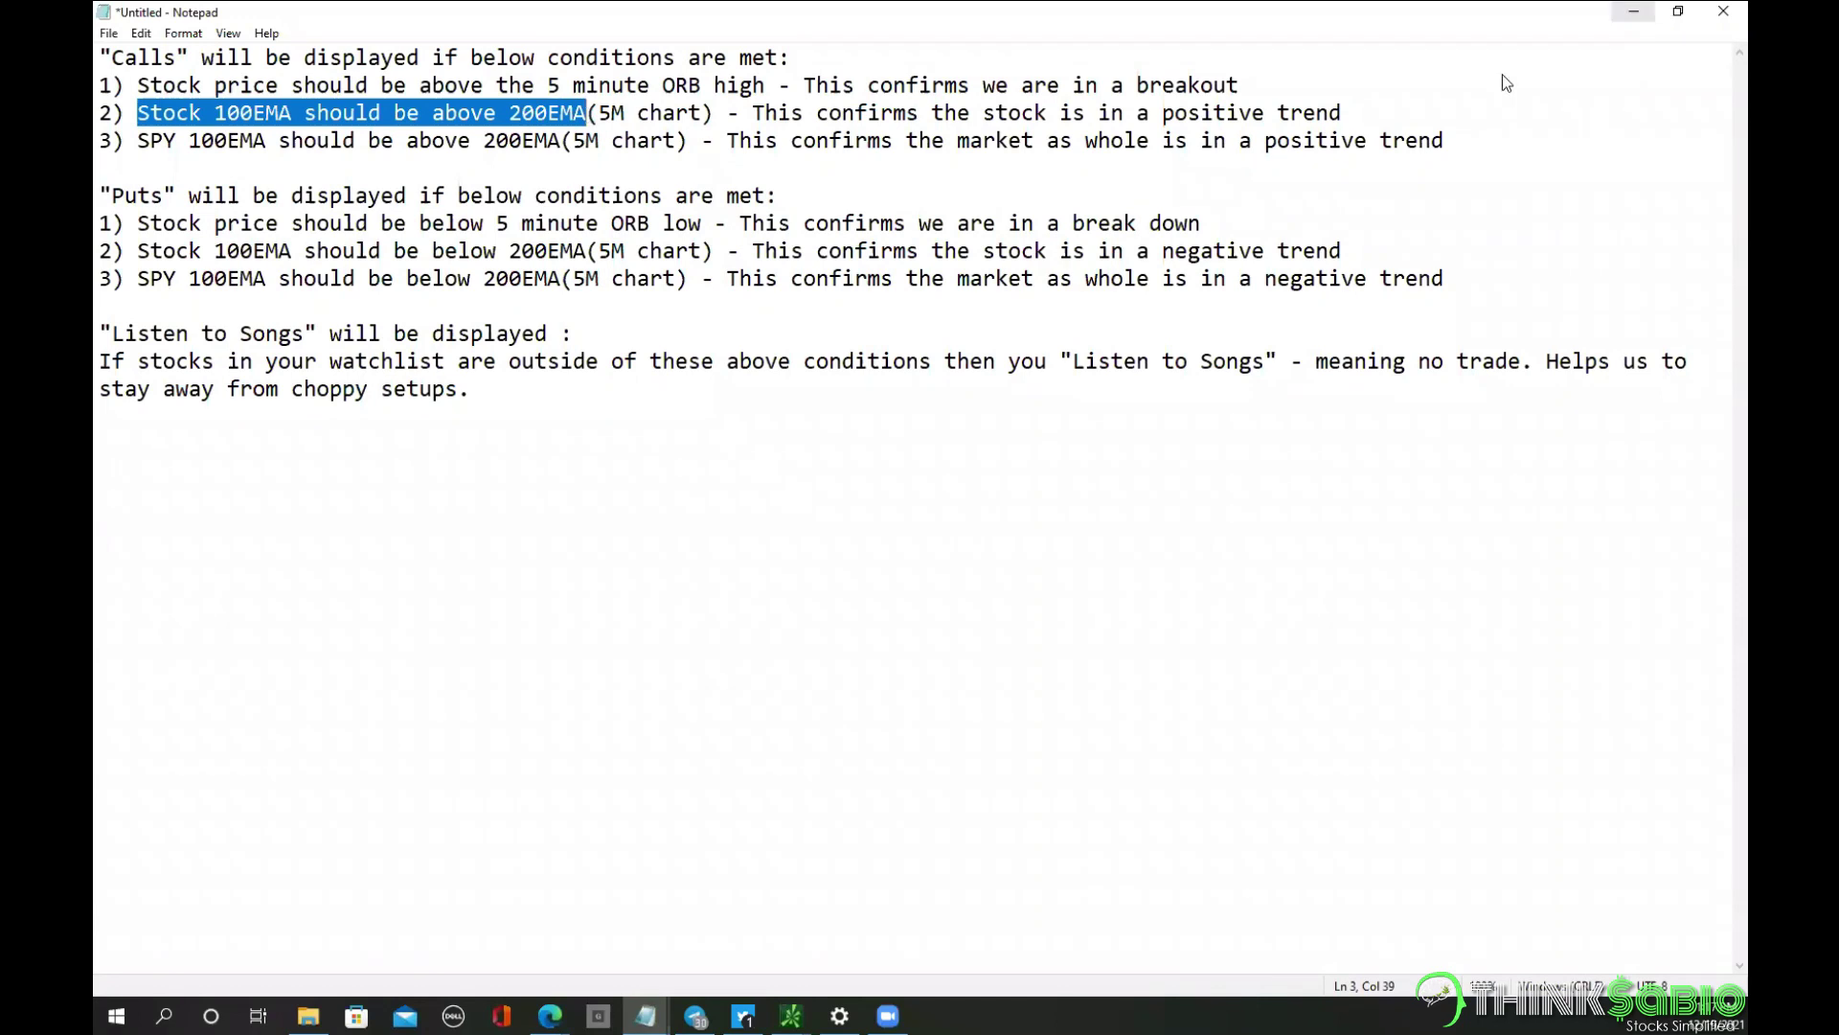
{"action": "key", "text": "alt+Tab"}
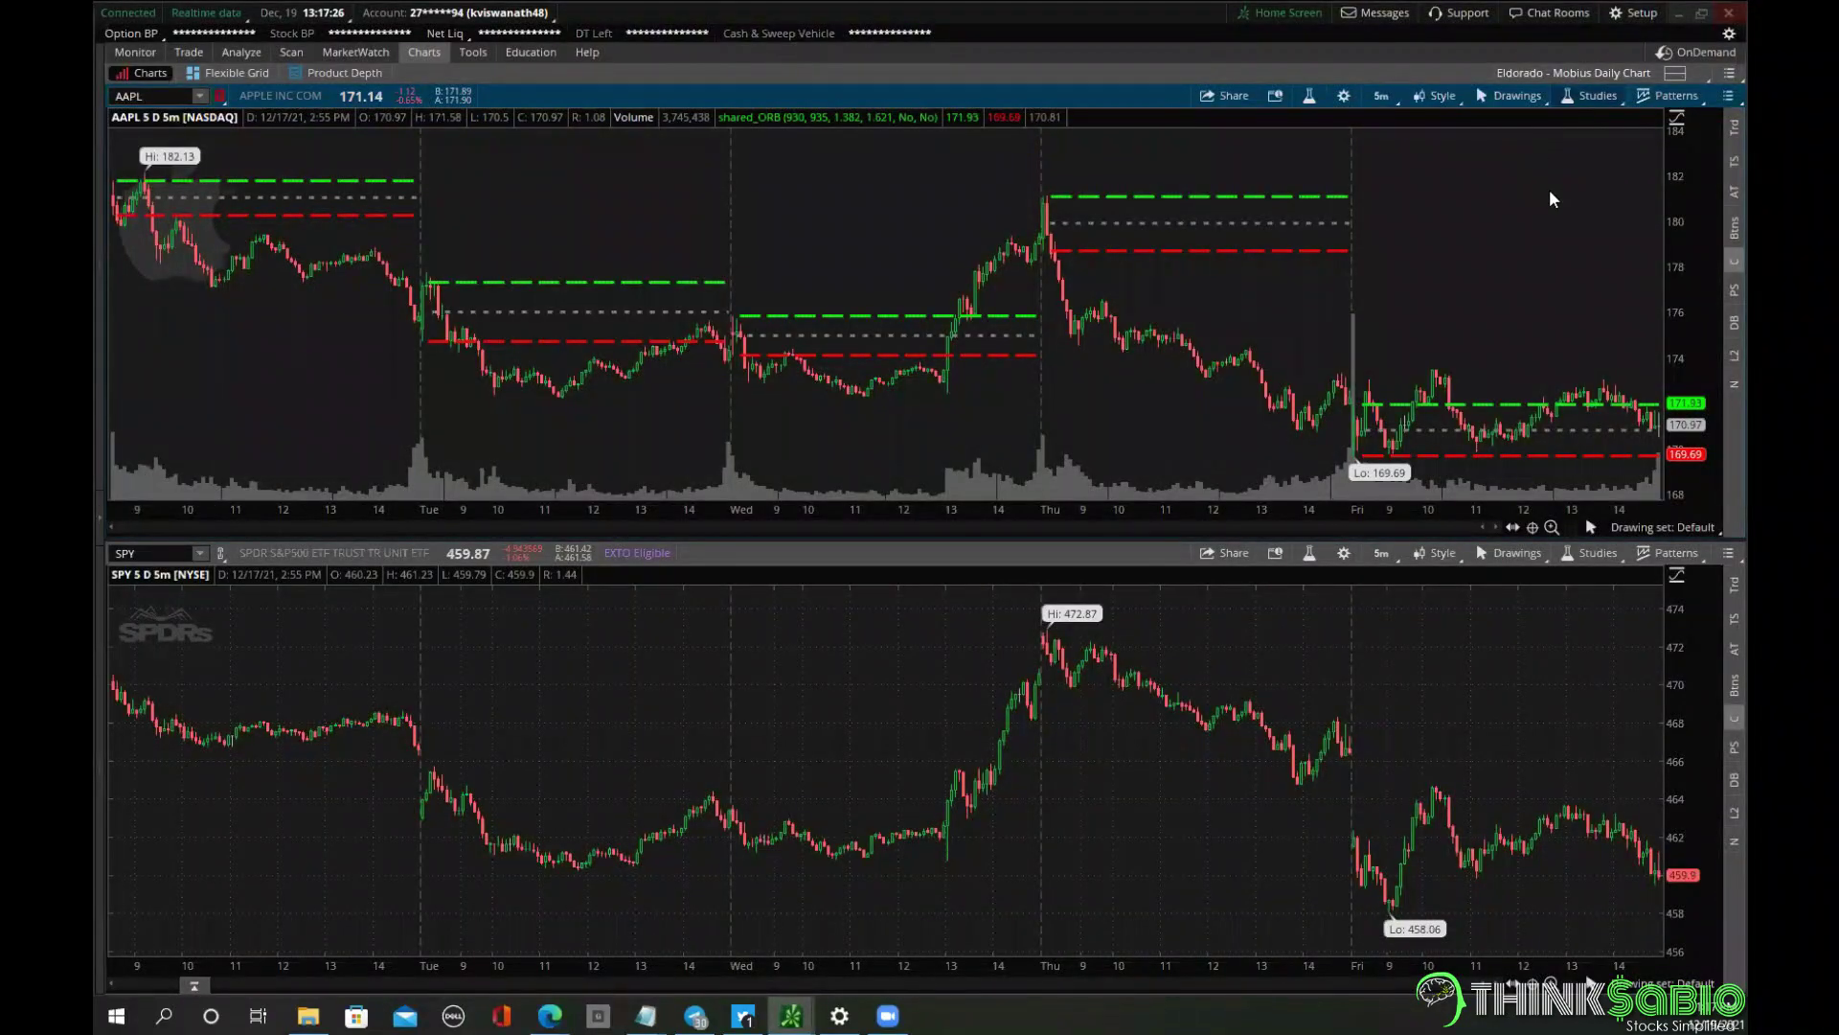
{"action": "left_click", "coordinate": [1595, 95]}
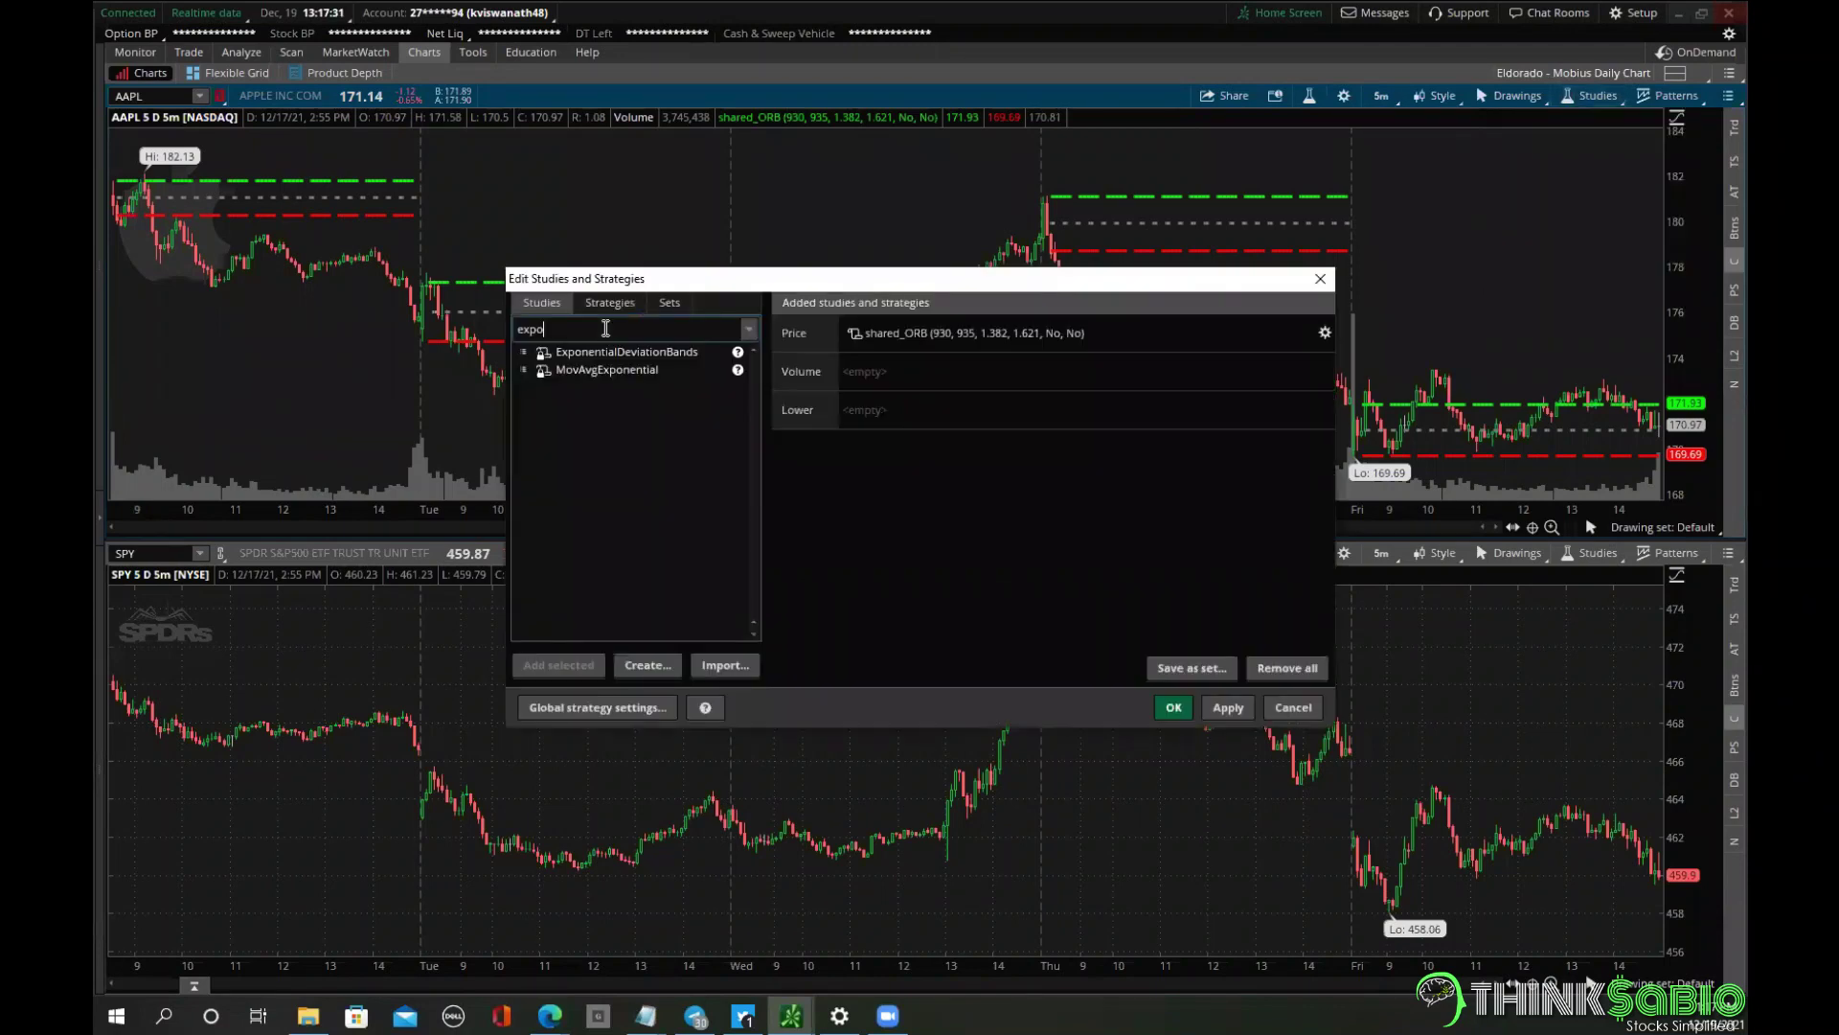
Add two MovAvgExponential studies to AAPL and set the first one's length to 100.
{"action": "left_click", "coordinate": [607, 370]}
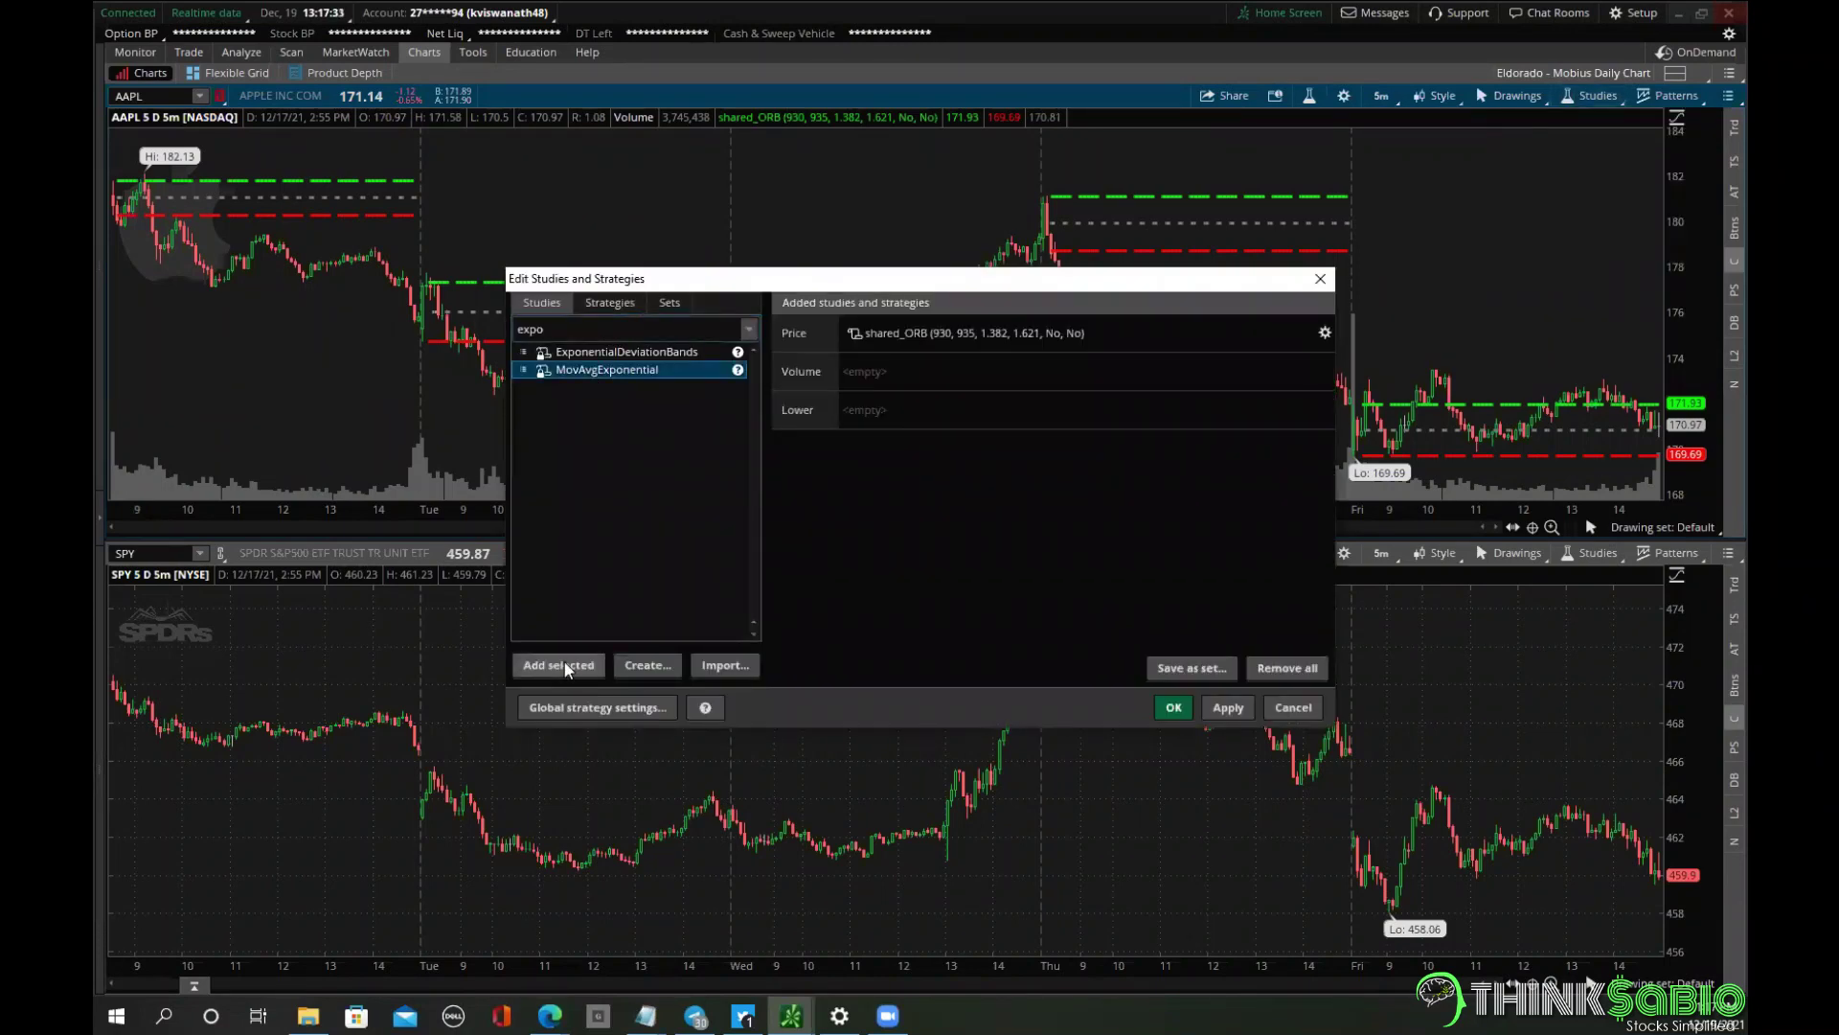
{"action": "double_click", "coordinate": [565, 668]}
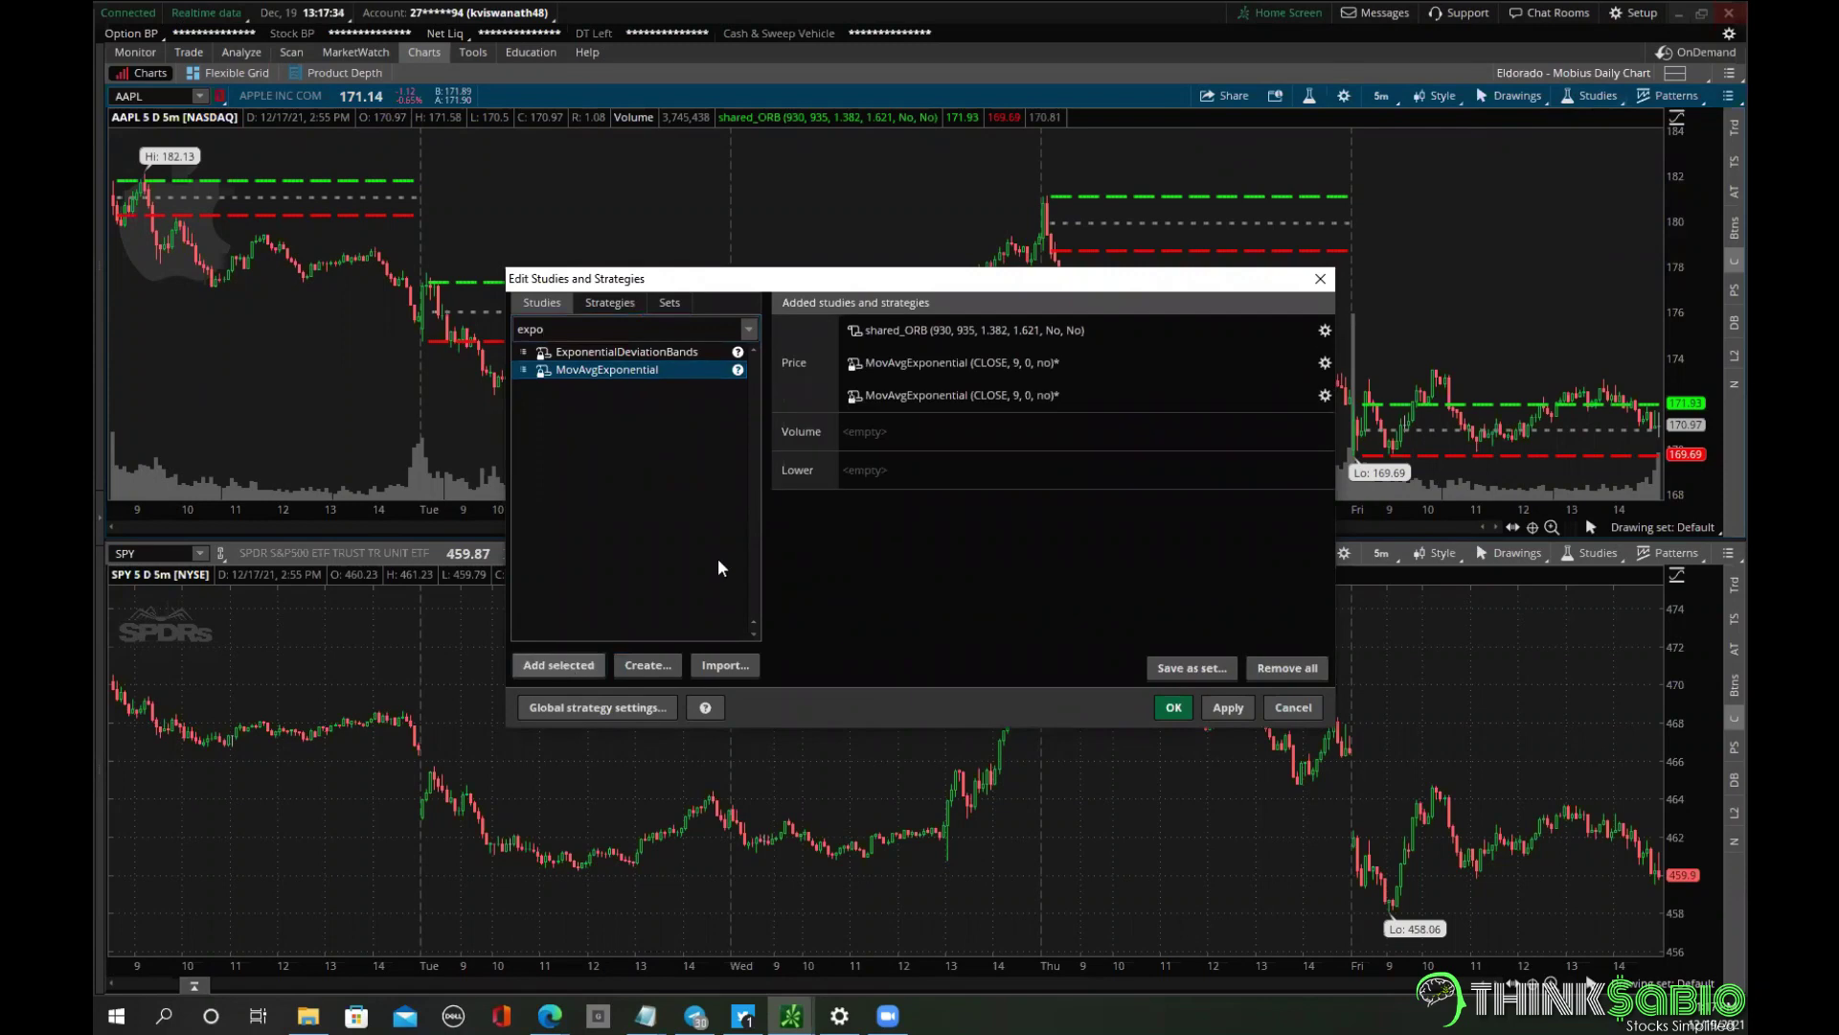
{"action": "left_click", "coordinate": [1325, 363]}
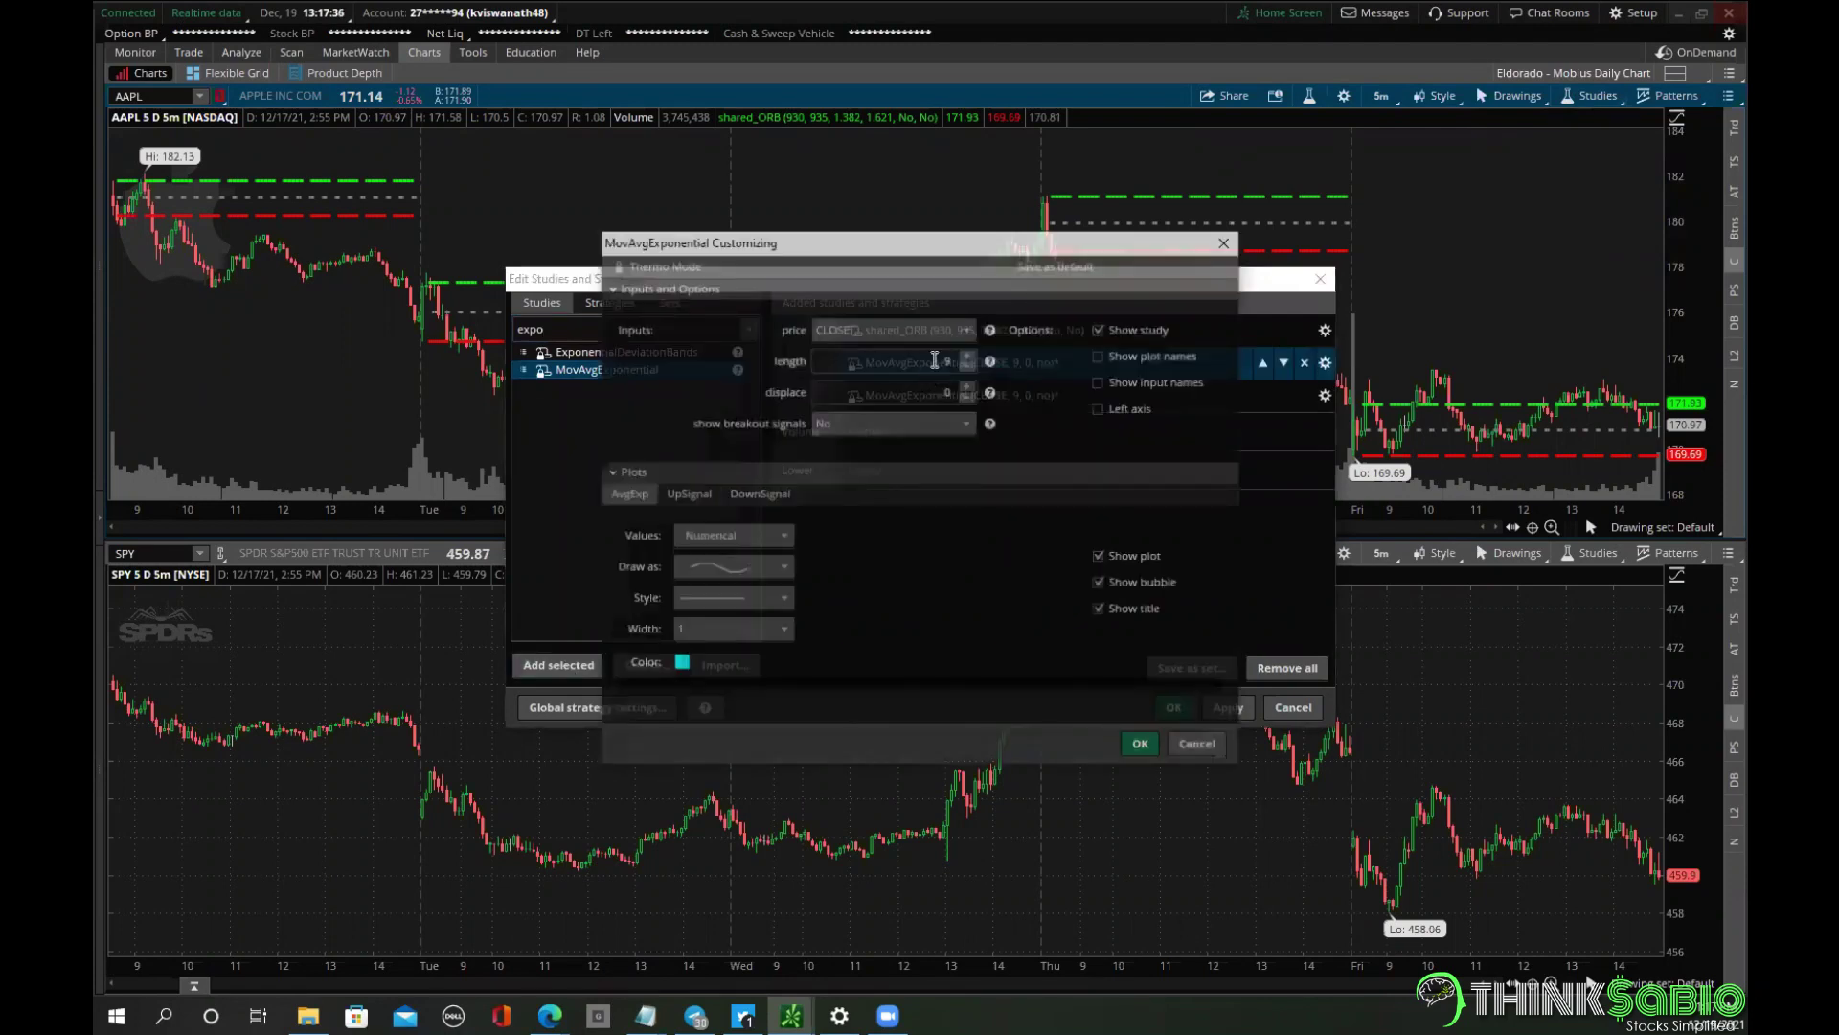
{"action": "type", "text": "100"}
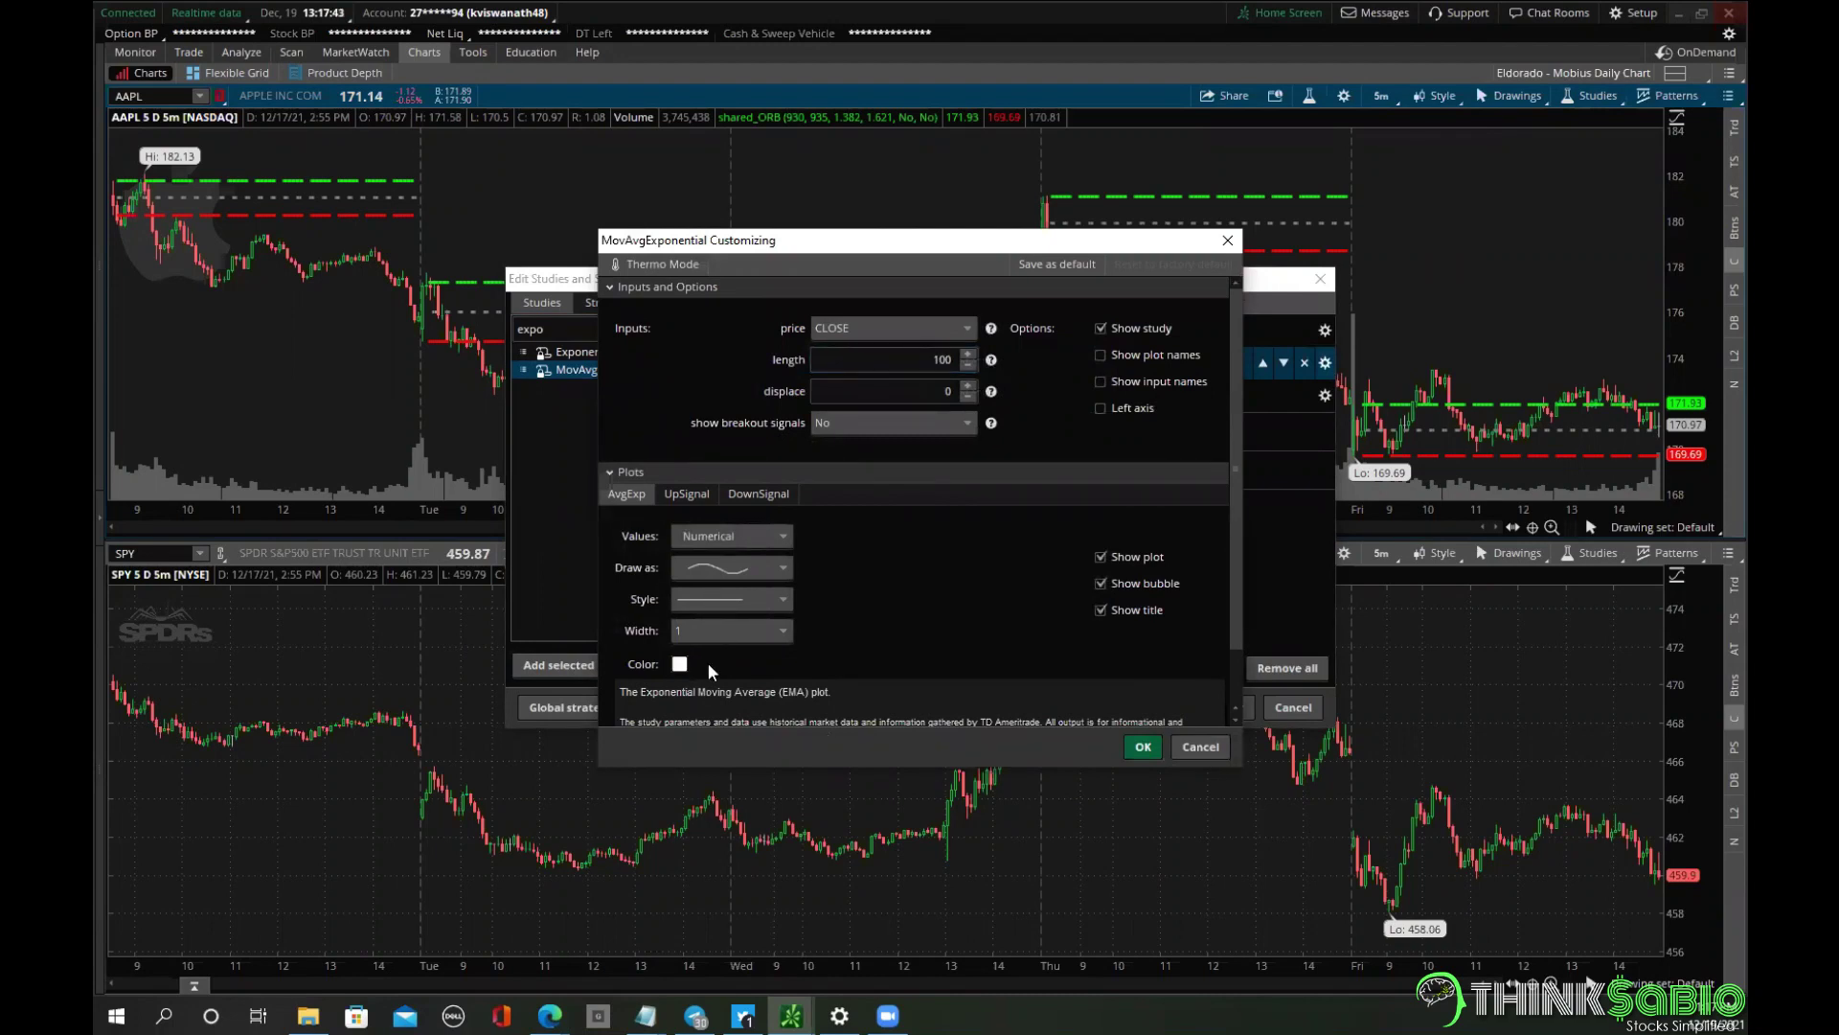
{"action": "key", "text": "Down"}
{"action": "left_click", "coordinate": [1323, 395]}
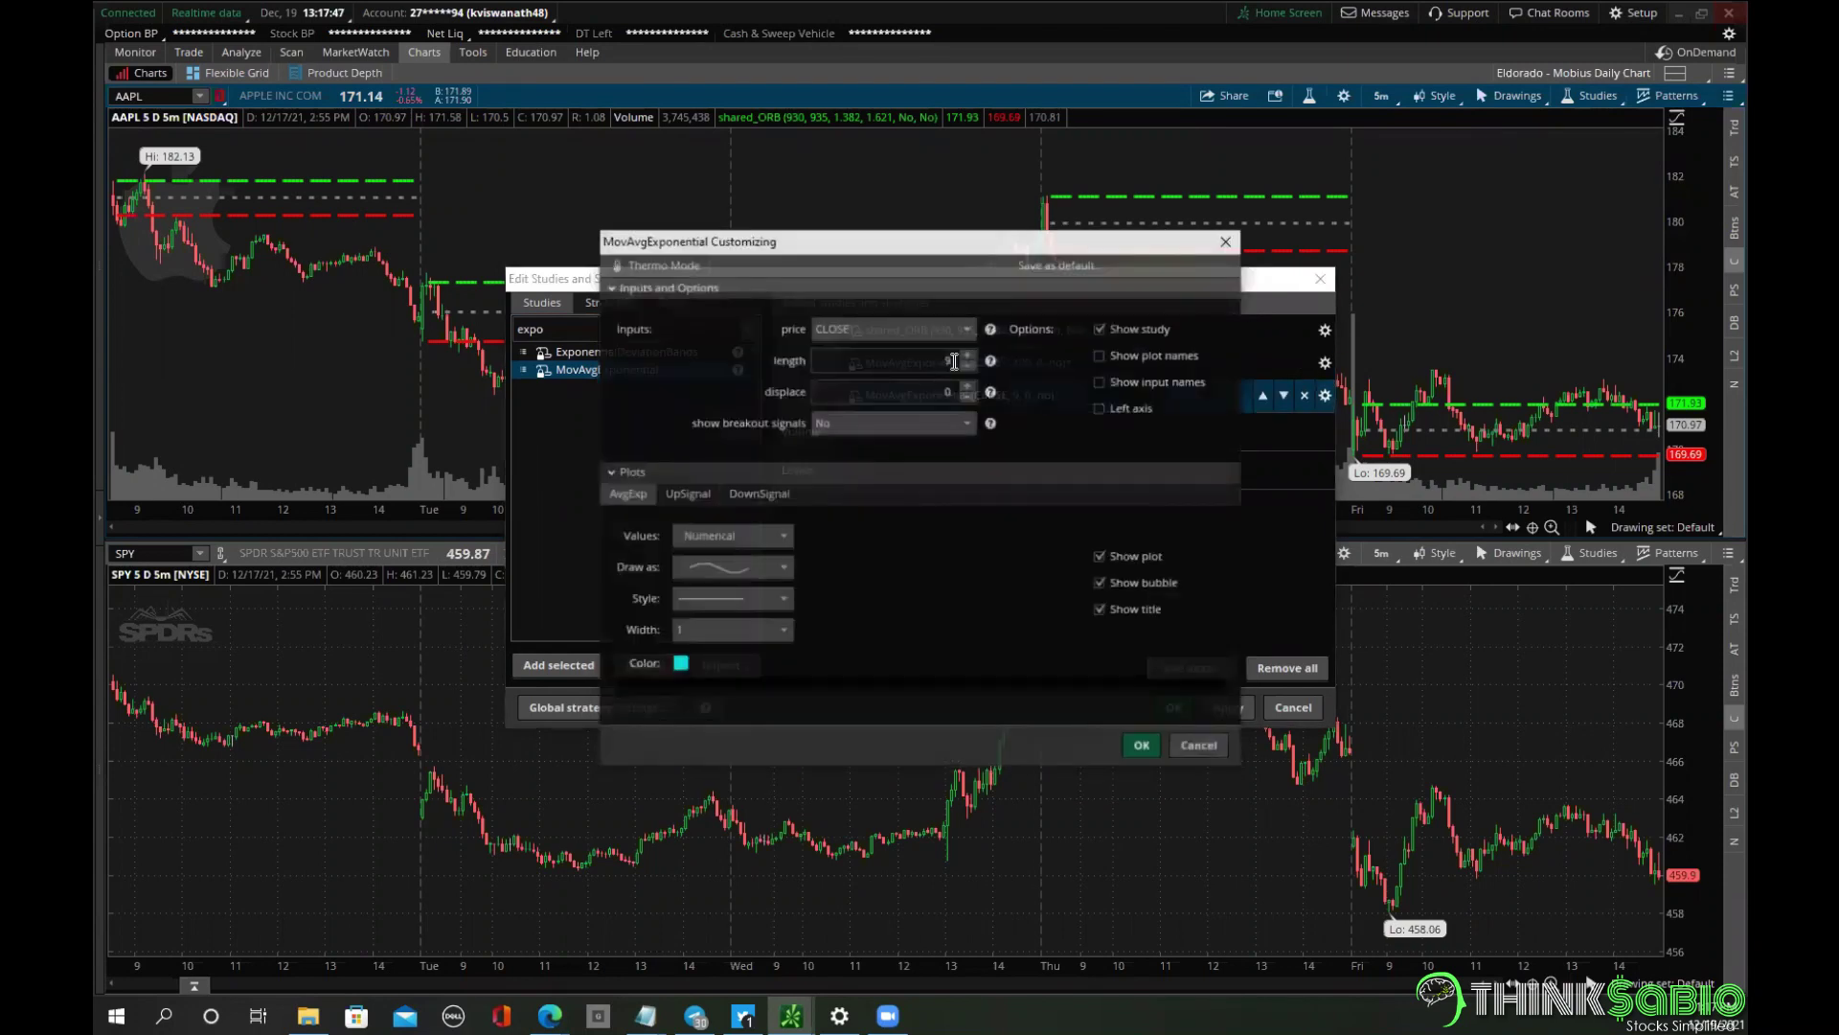
Set the second average's length to 200 with a red line, review the studies, and apply.
{"action": "key", "text": "Tab"}
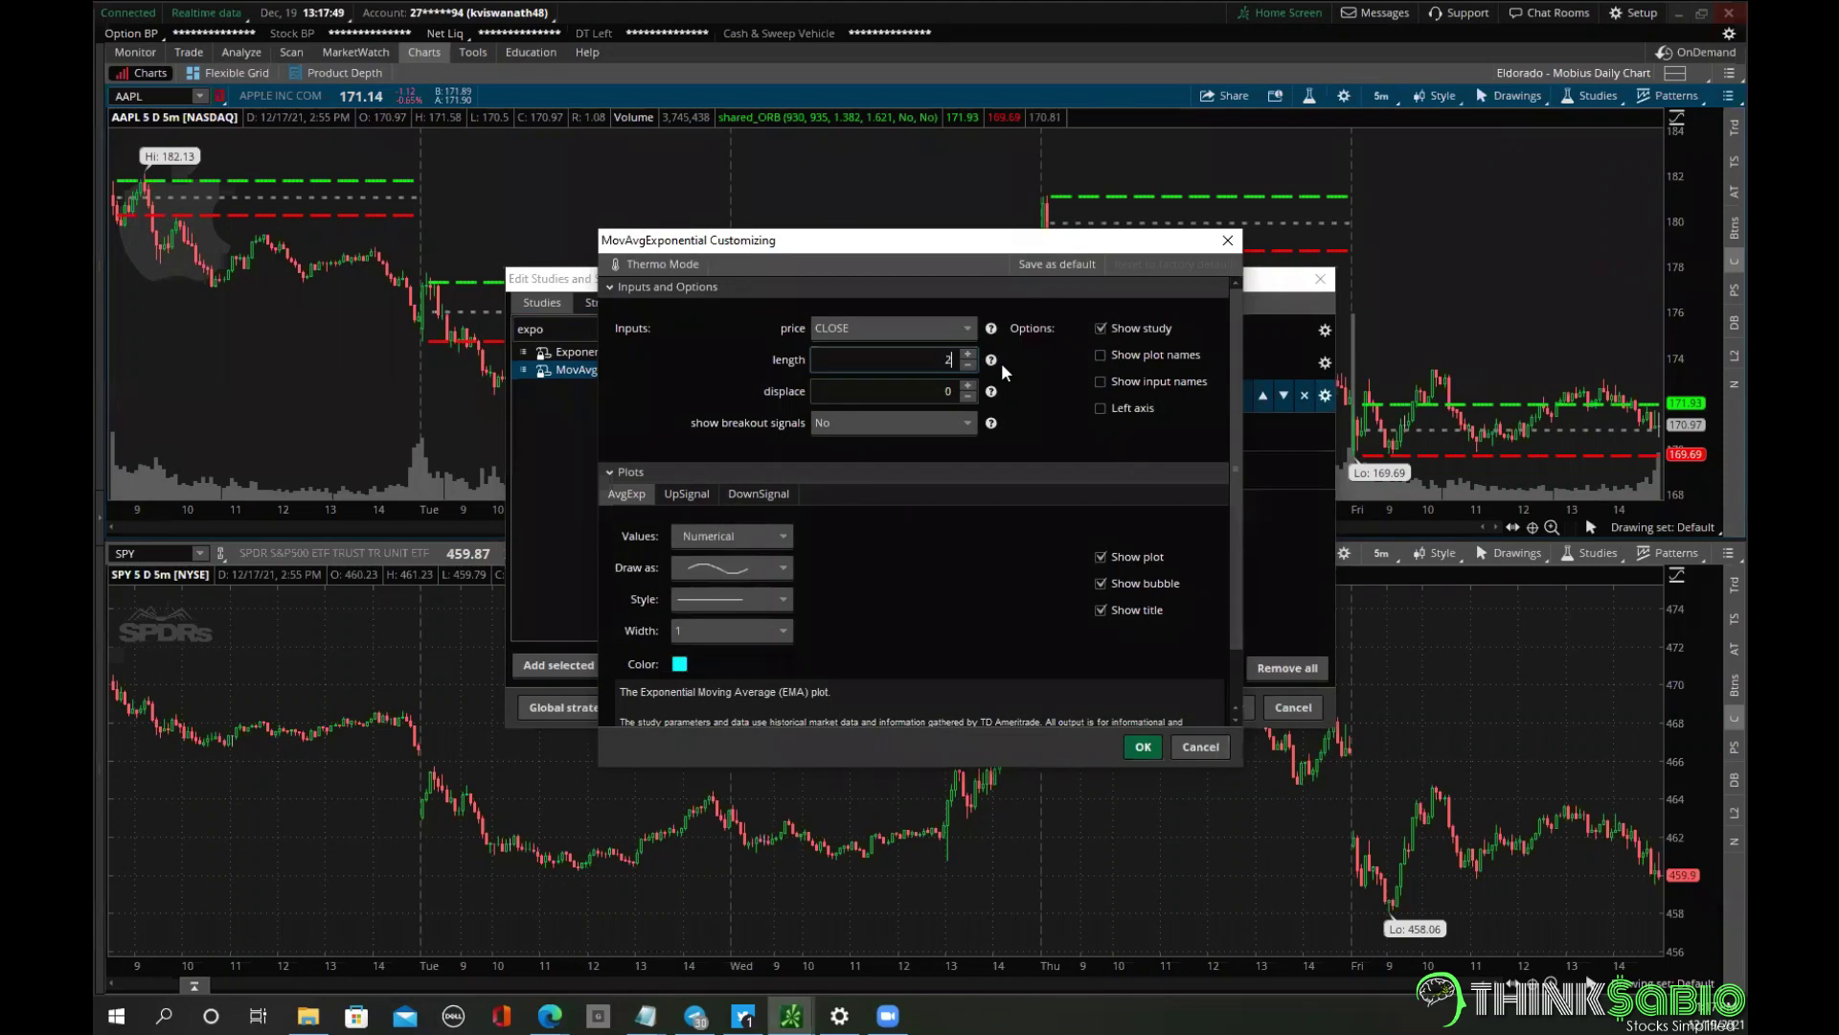
{"action": "type", "text": "200"}
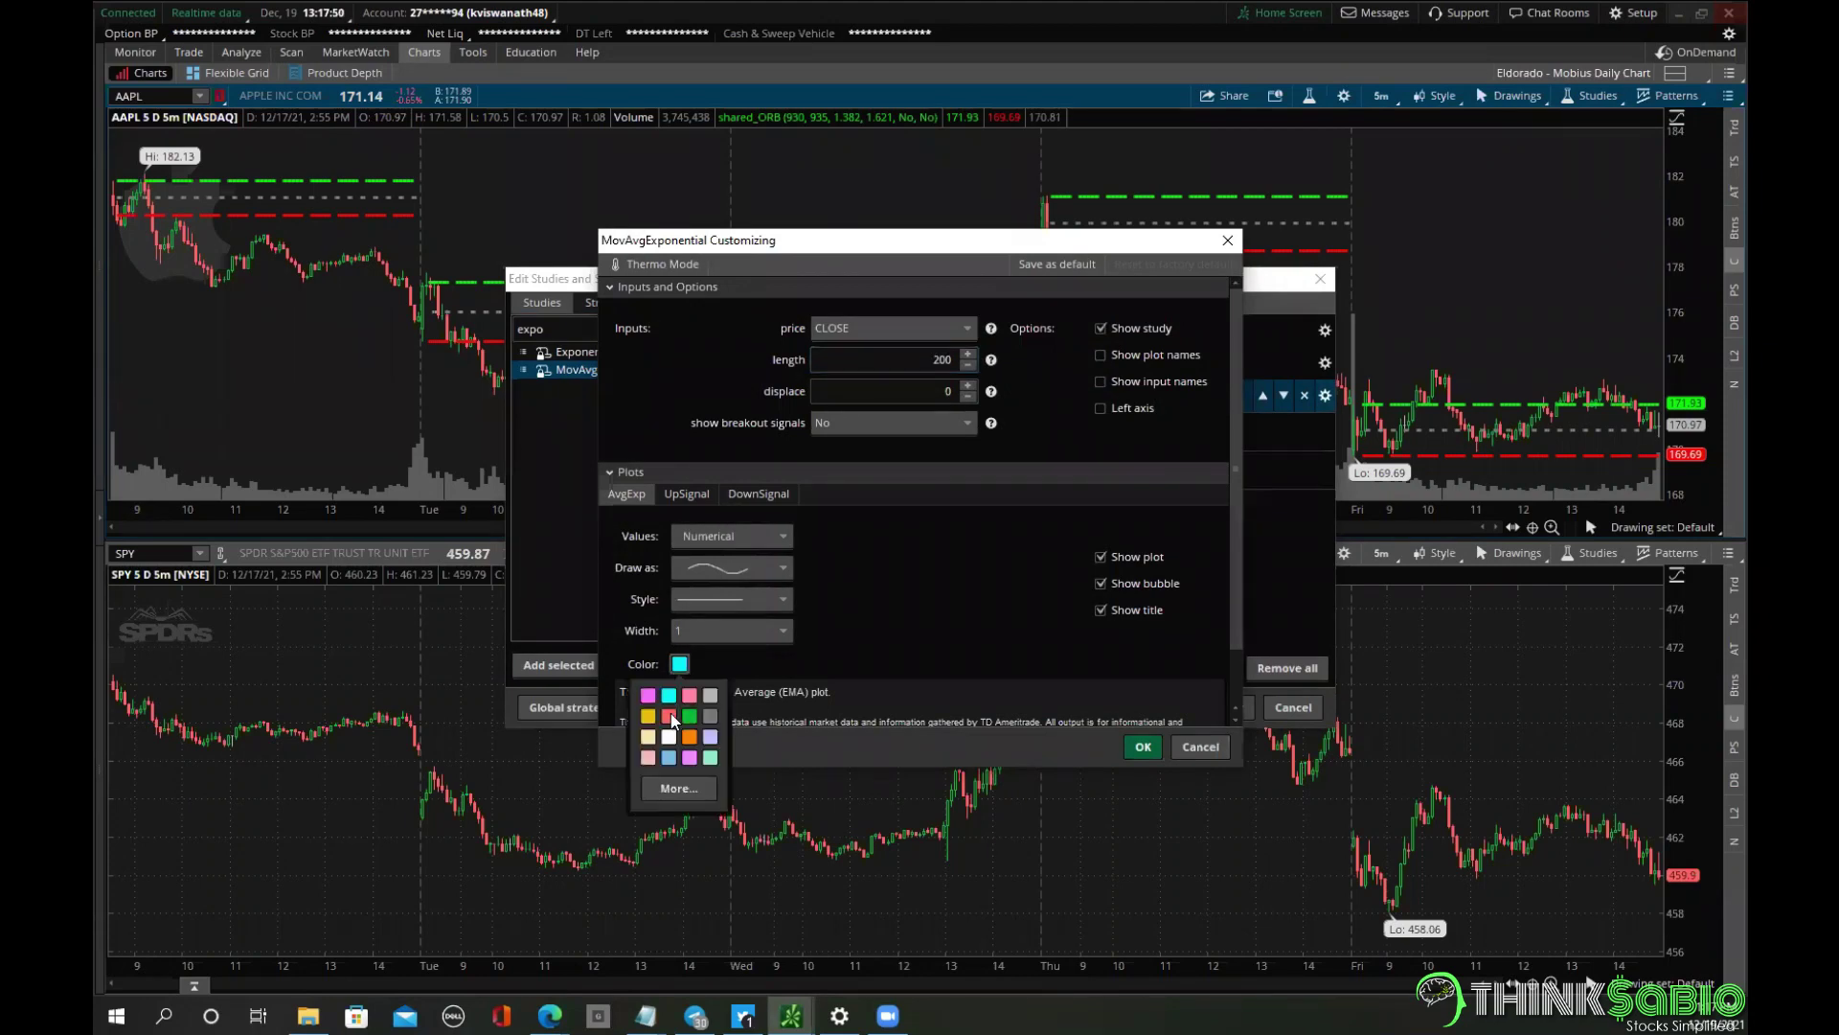
{"action": "left_click", "coordinate": [672, 711]}
{"action": "left_click", "coordinate": [733, 631]}
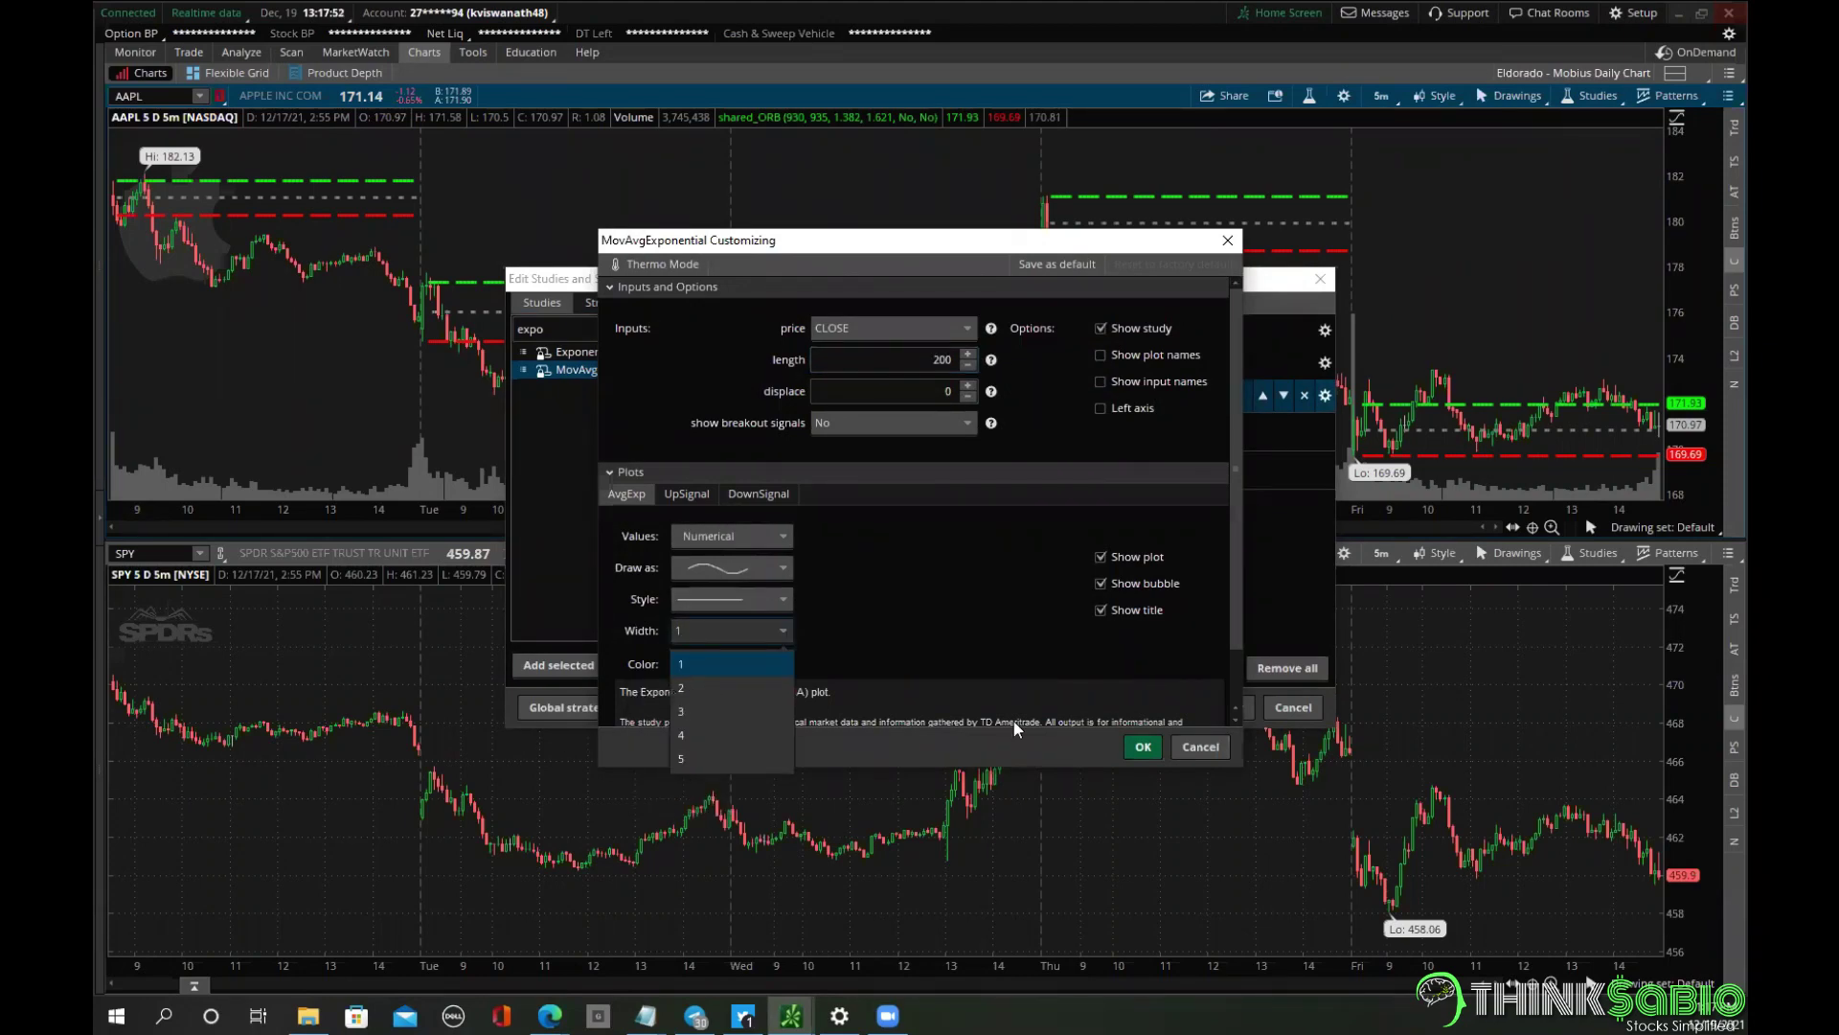
{"action": "left_click", "coordinate": [1135, 750]}
{"action": "left_click", "coordinate": [1137, 747]}
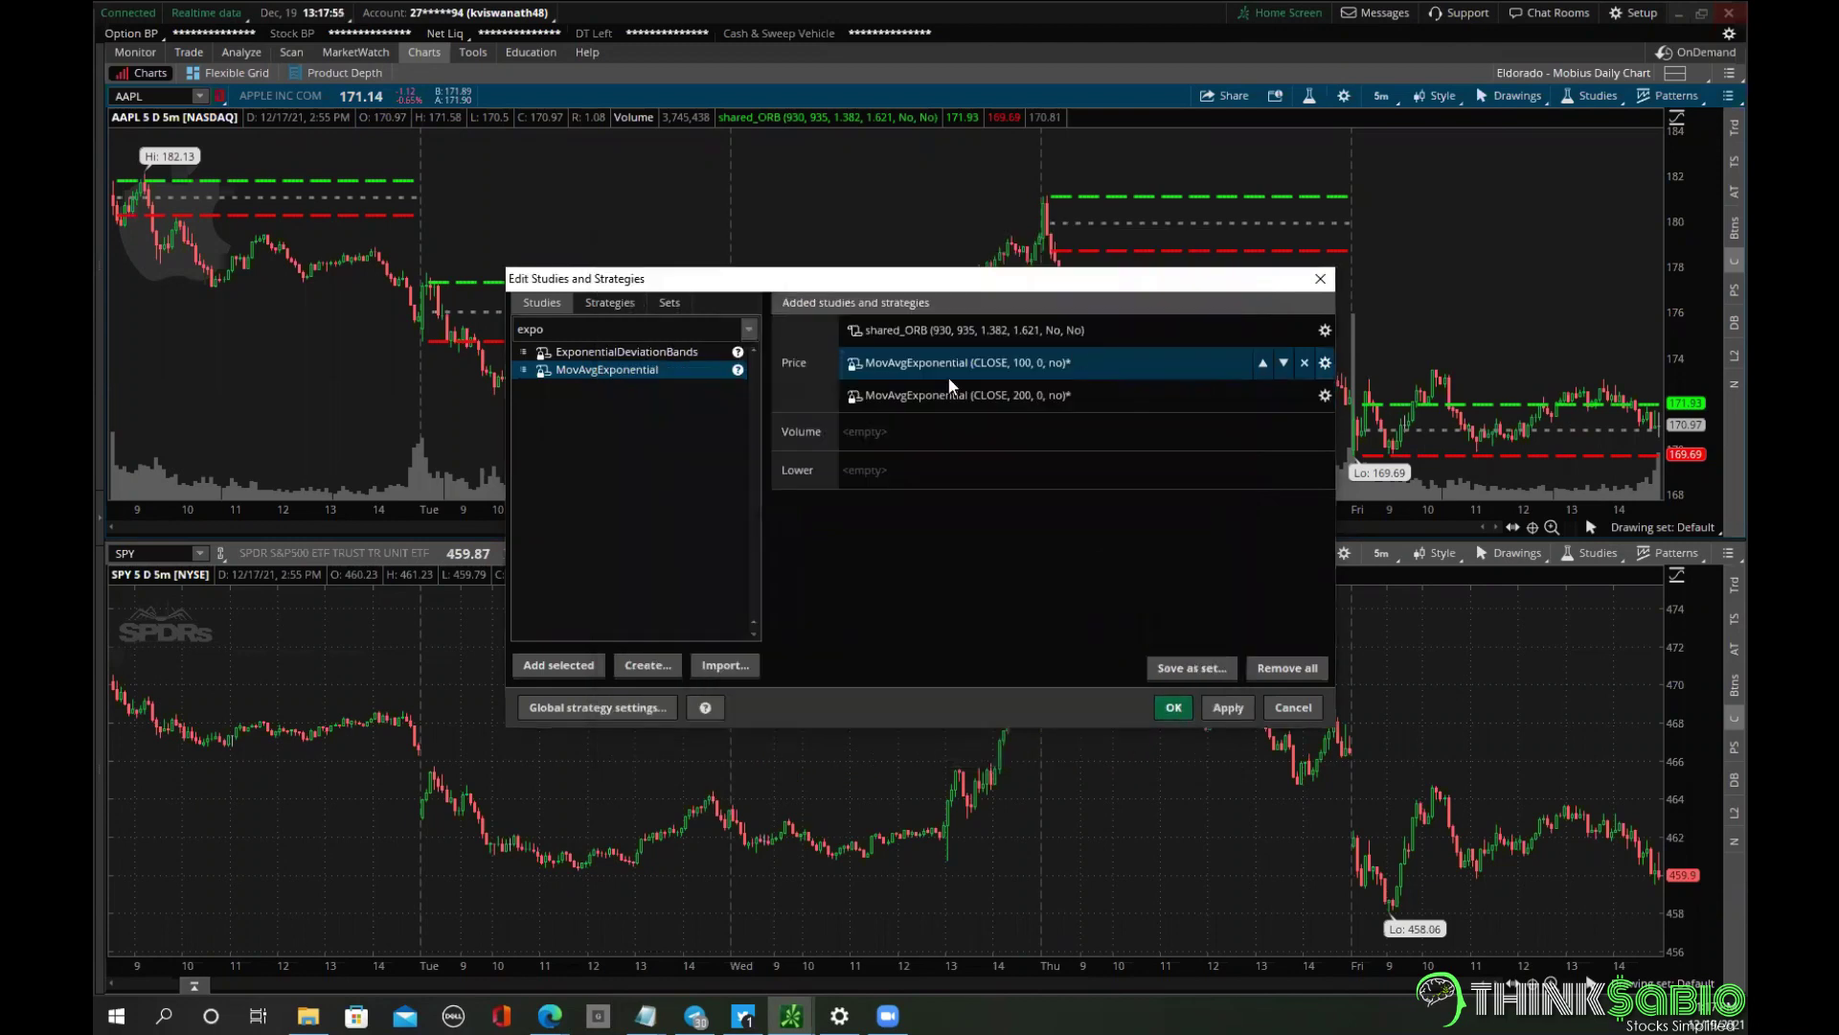
{"action": "left_click", "coordinate": [935, 330]}
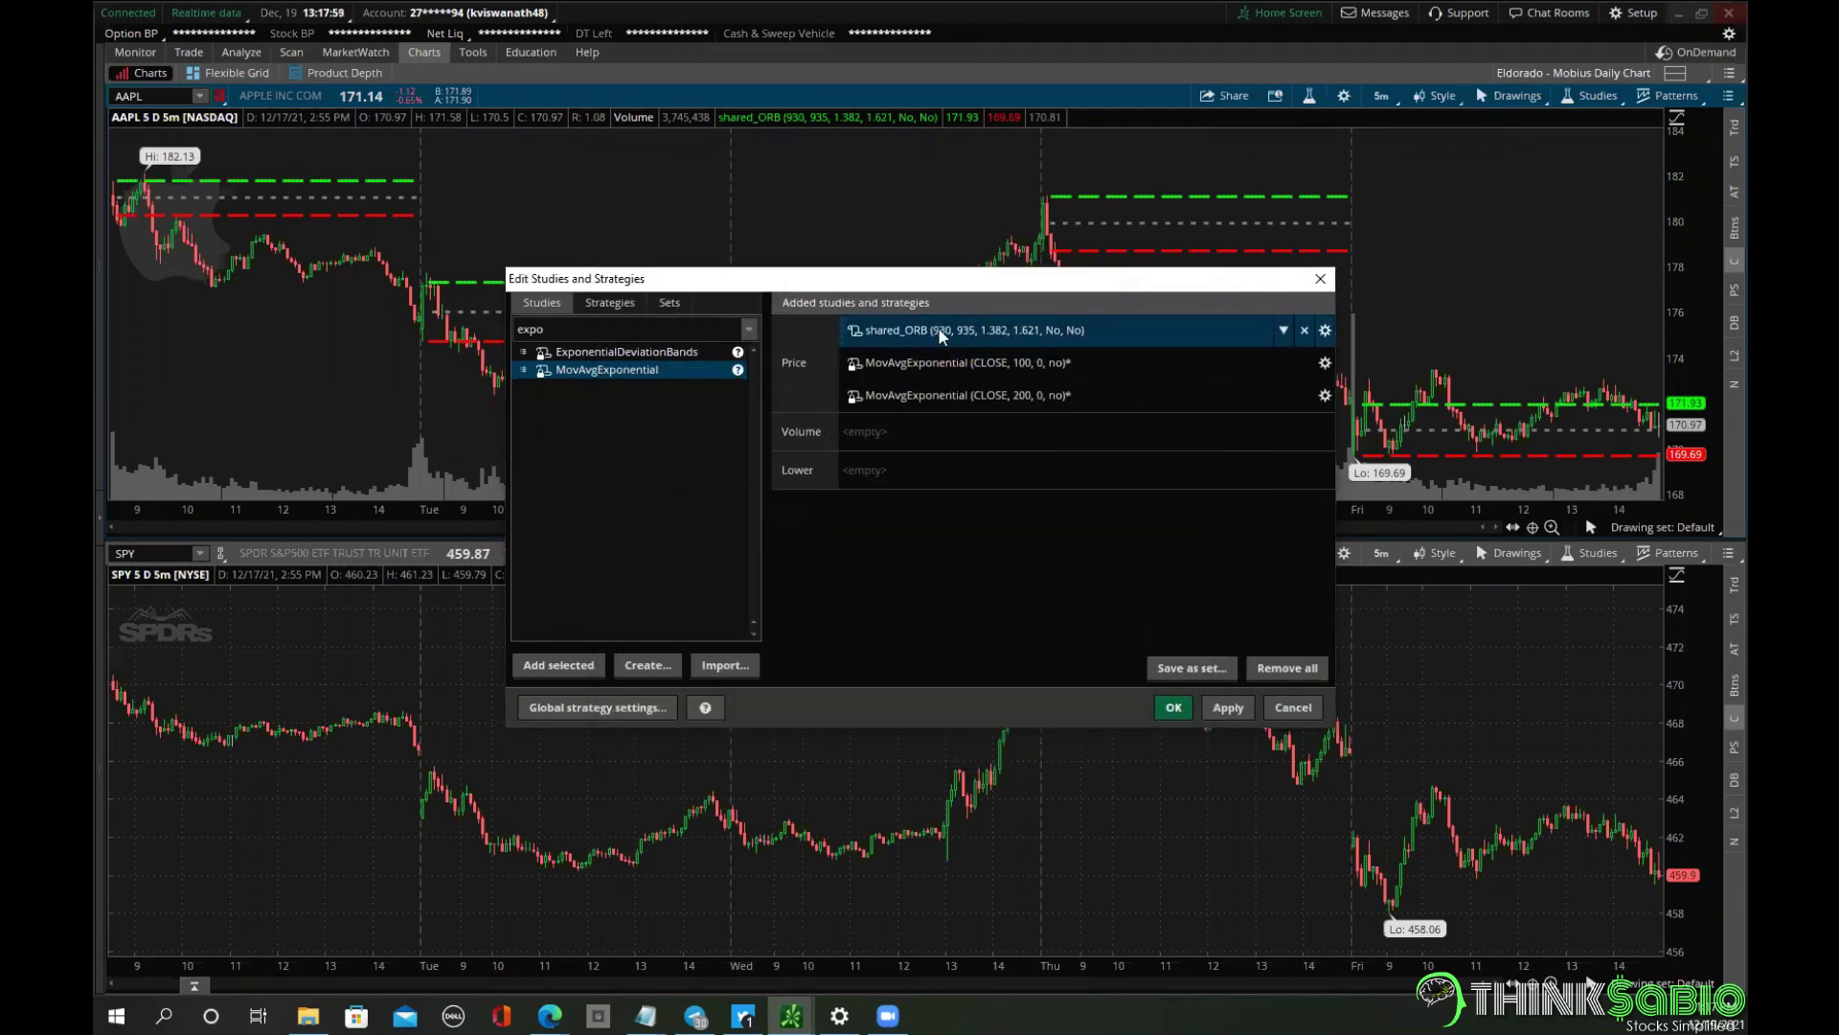
{"action": "left_click", "coordinate": [1010, 362]}
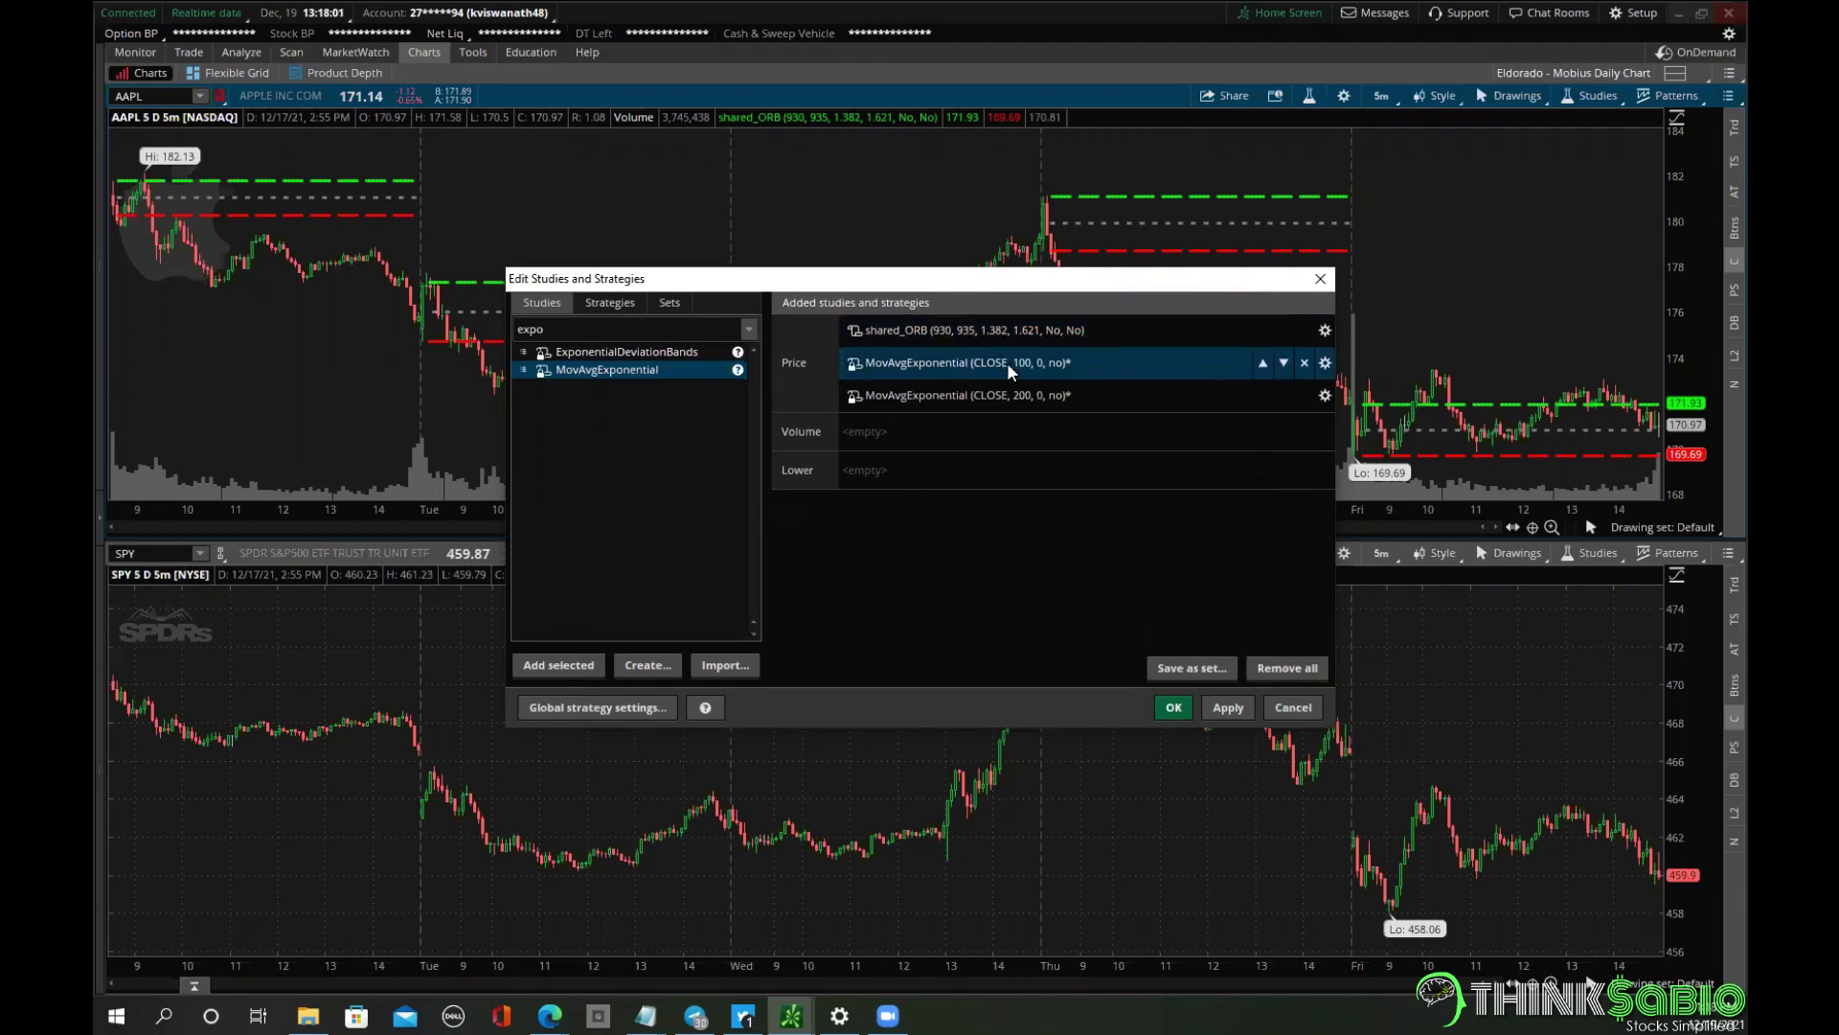
{"action": "left_click", "coordinate": [1014, 395]}
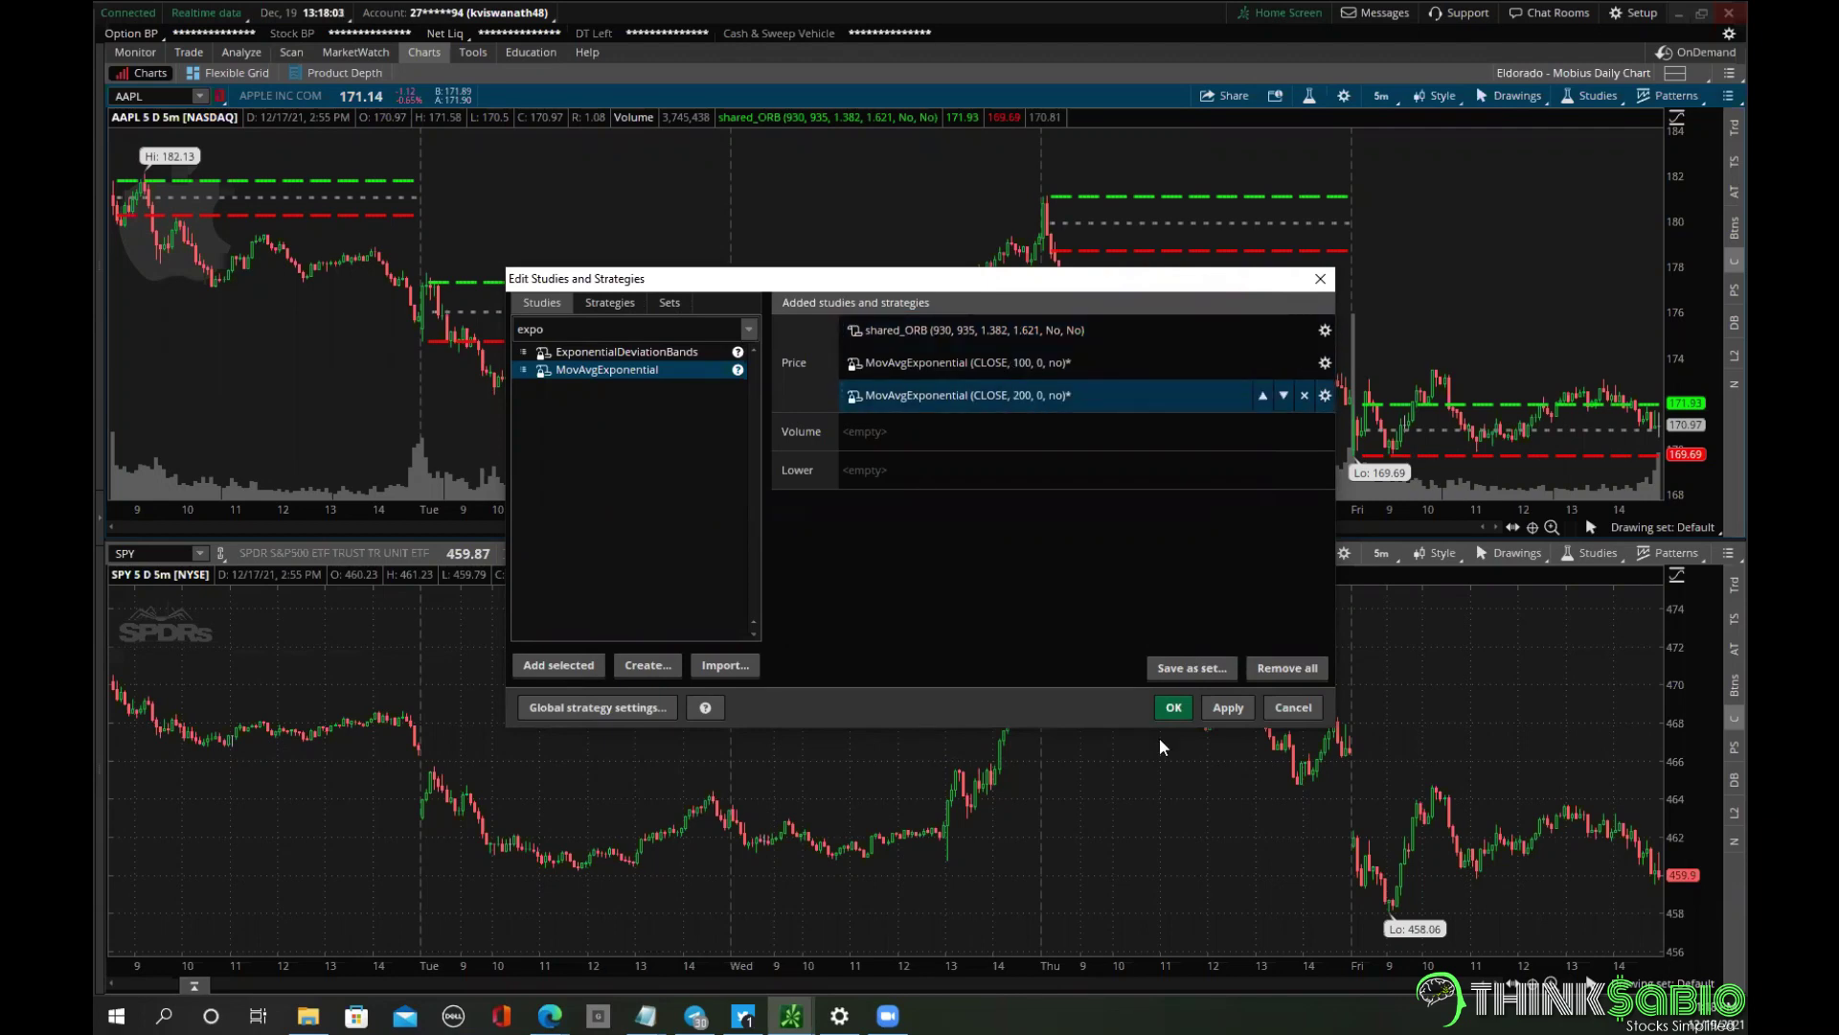
{"action": "left_click", "coordinate": [1181, 707]}
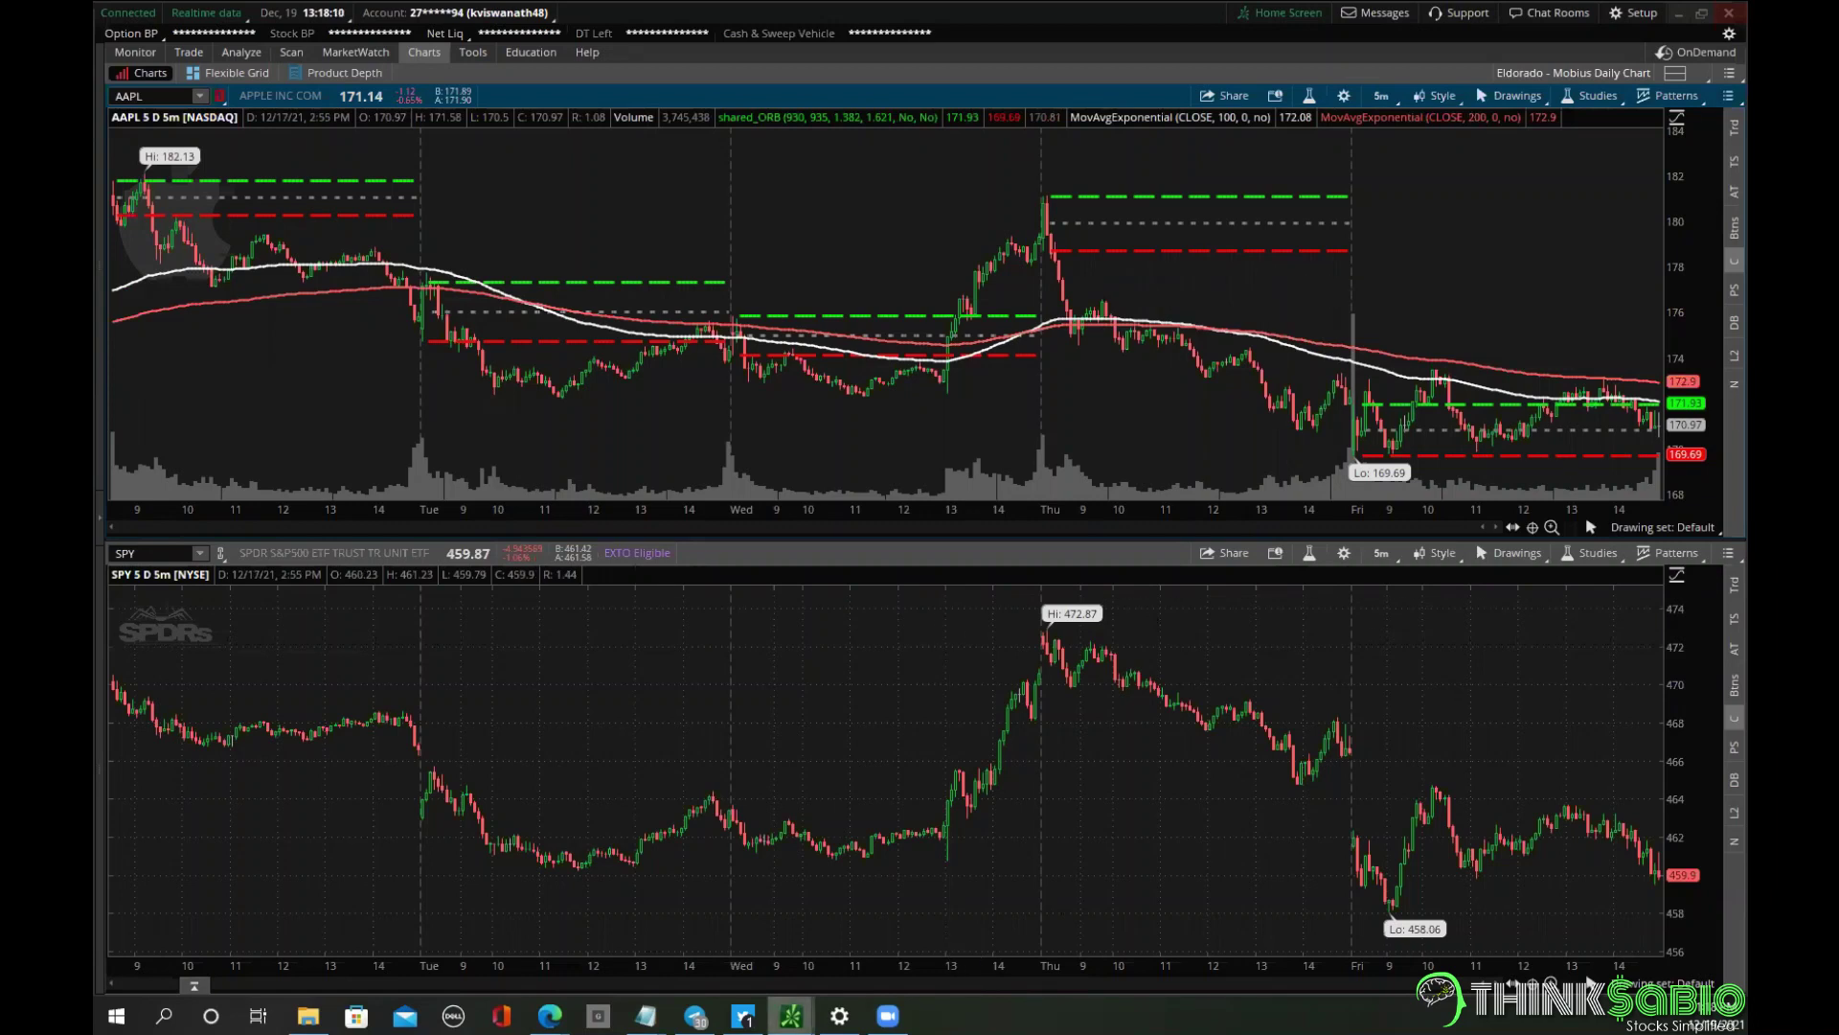
{"action": "left_click", "coordinate": [645, 1016]}
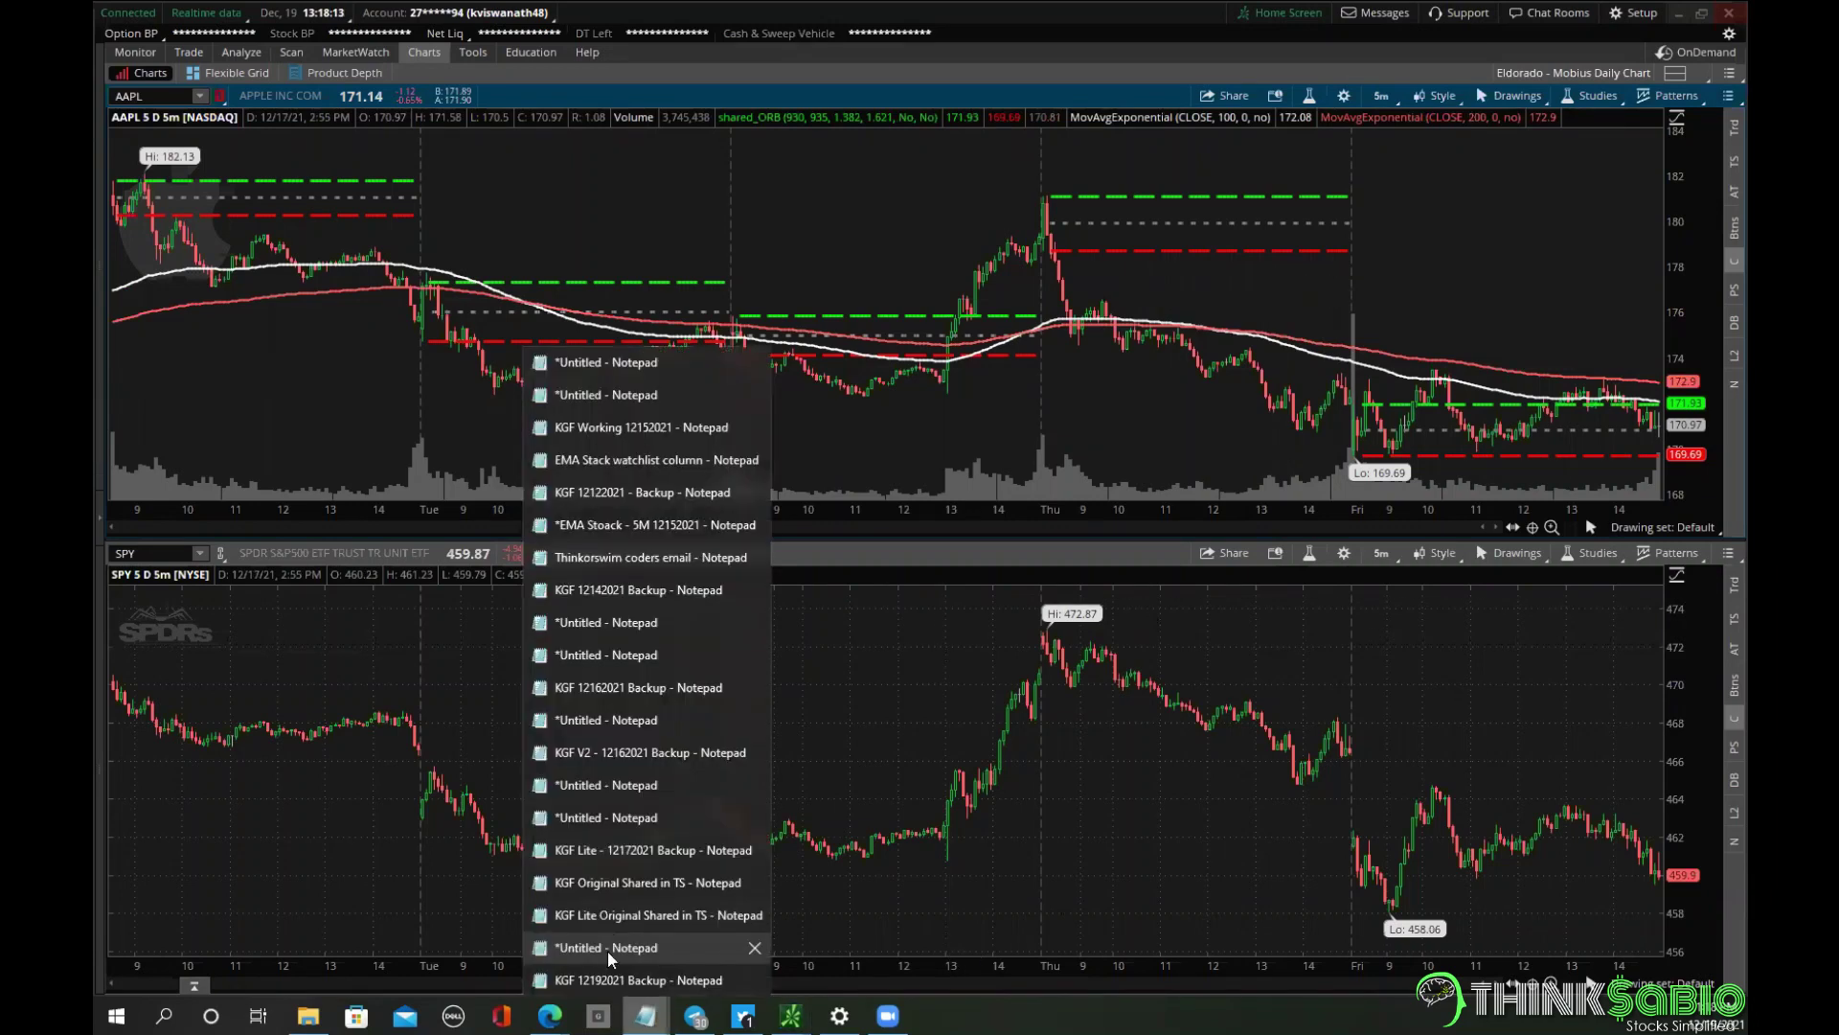
{"action": "left_click", "coordinate": [608, 950]}
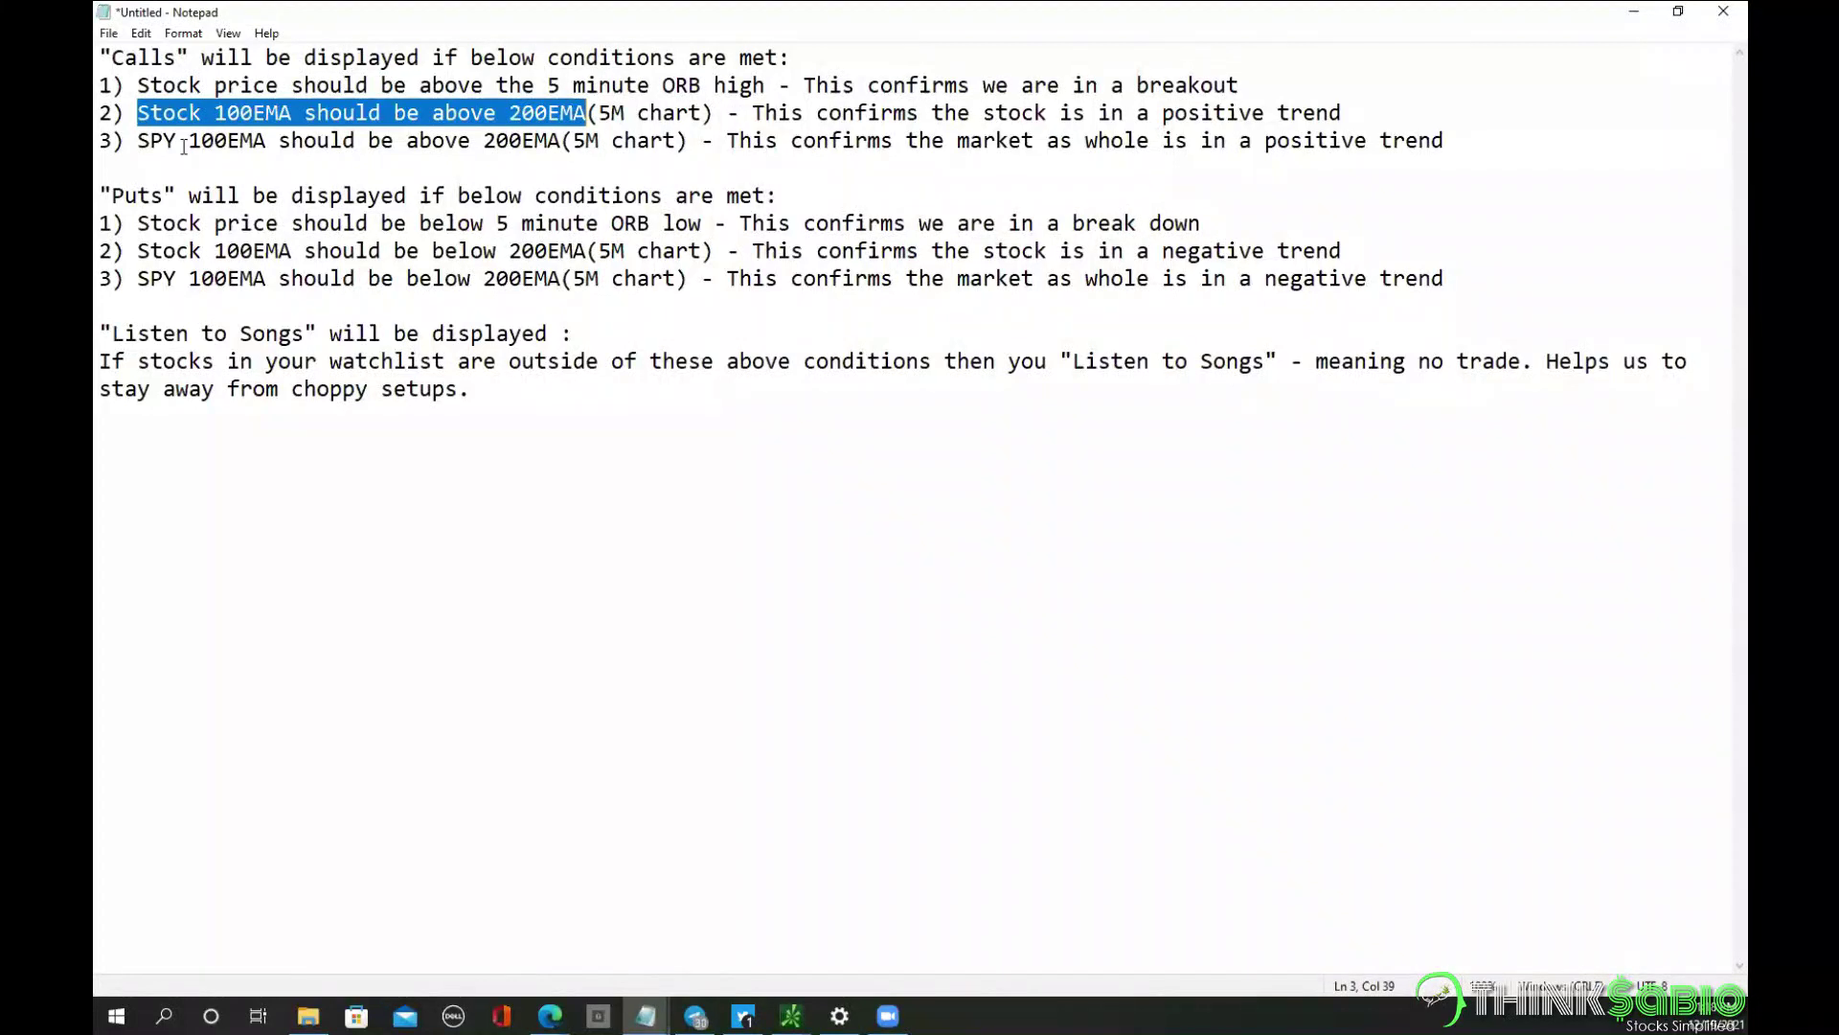
{"action": "left_click_drag", "start_coordinate": [137, 141], "coordinate": [561, 141]}
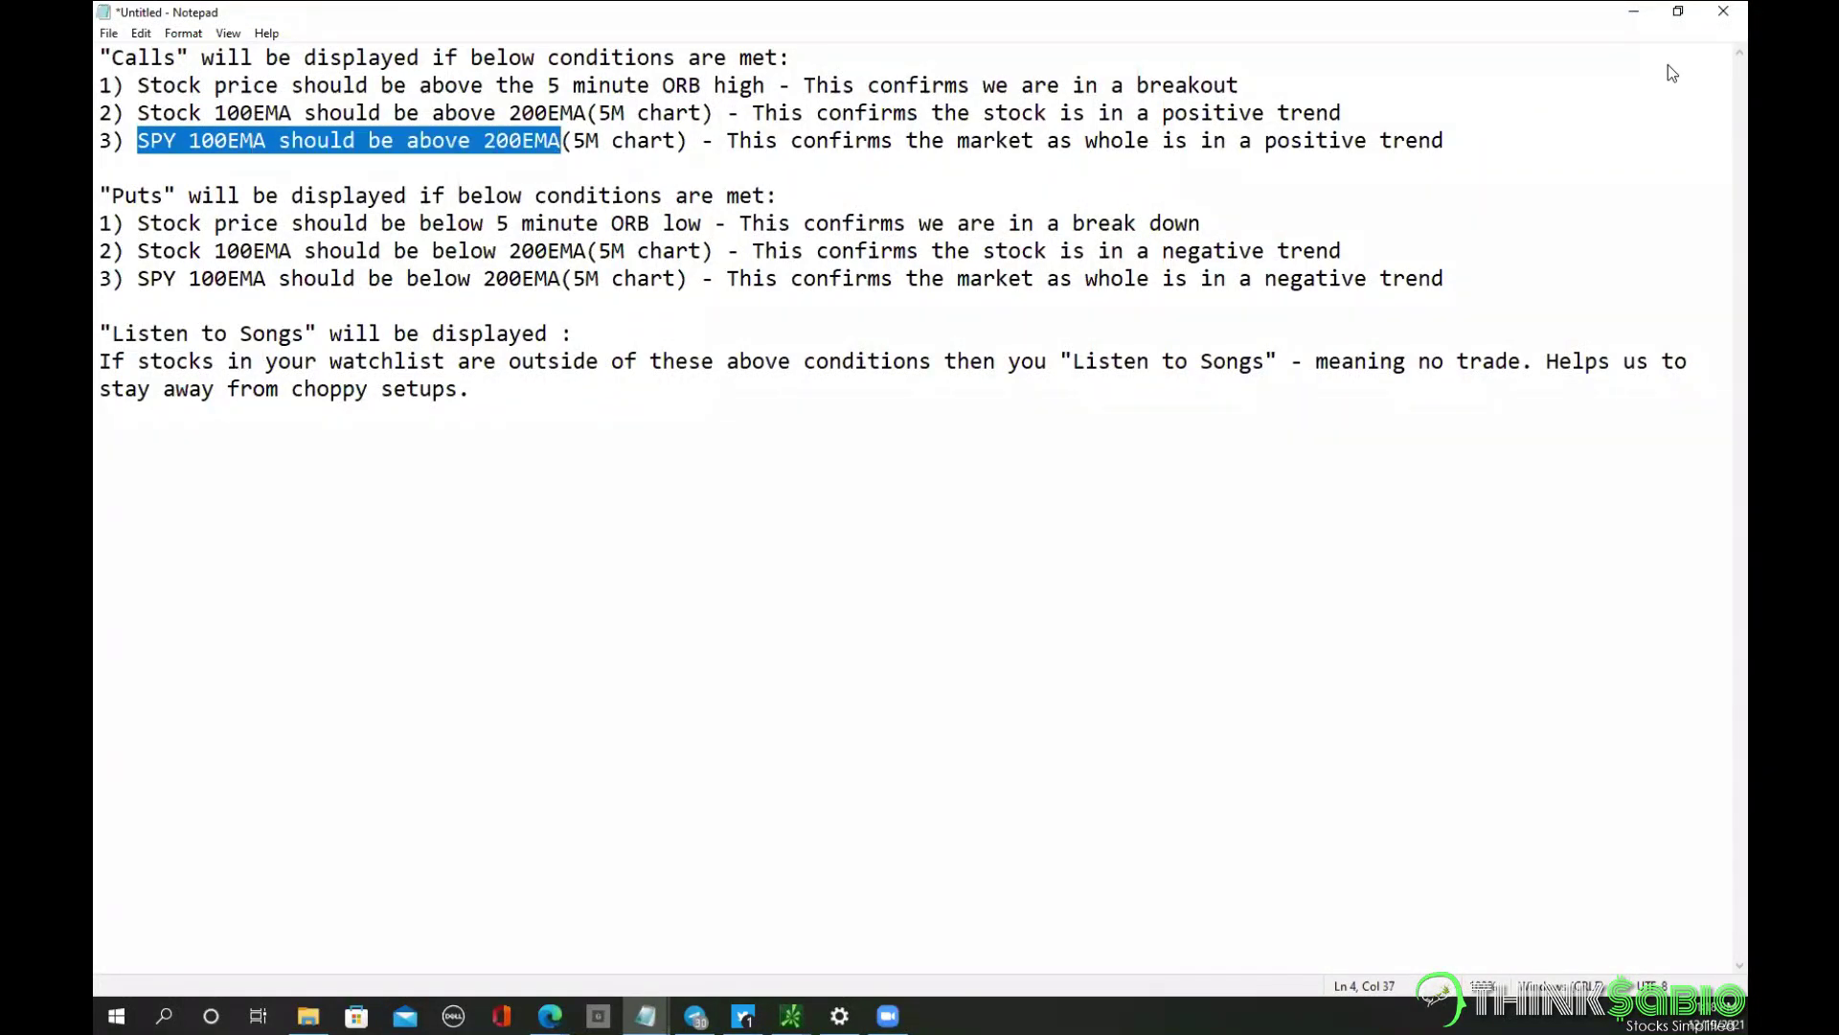
{"action": "key", "text": "alt+Tab"}
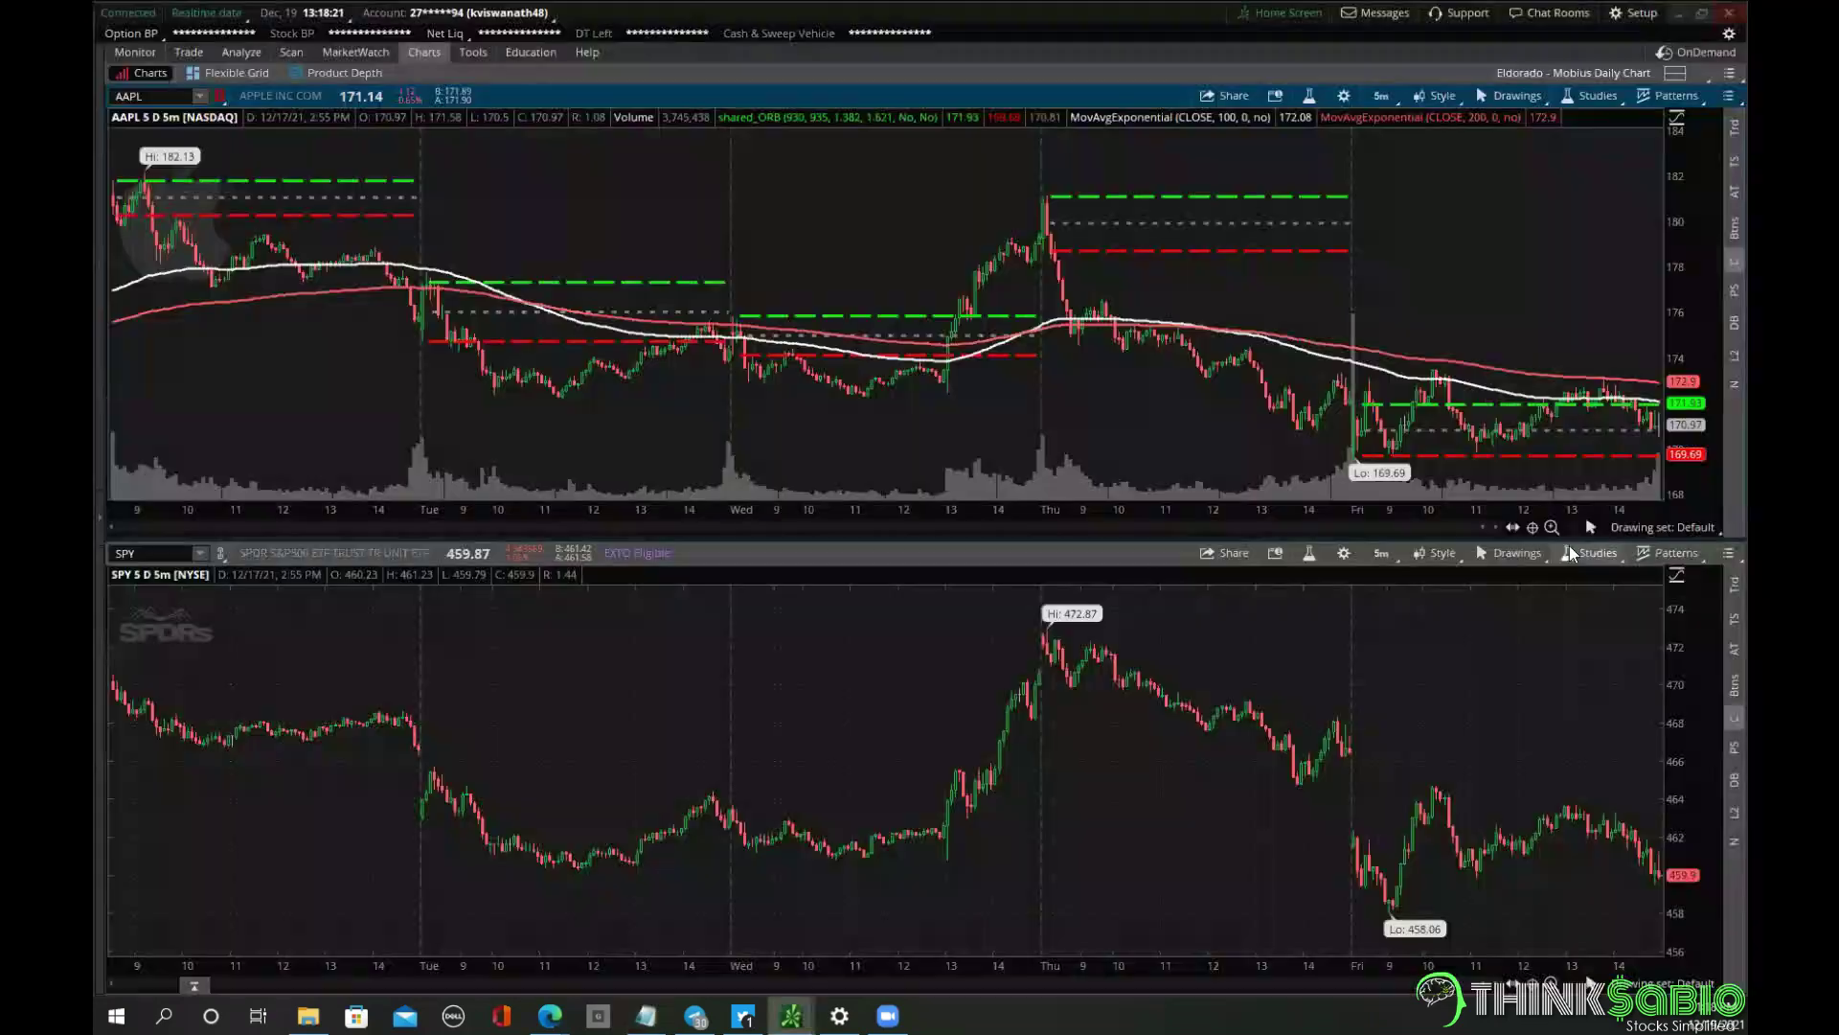
In the SPY study editor, search 'expo' and add MovAvgExponential twice.
{"action": "left_click", "coordinate": [1593, 553]}
{"action": "left_click", "coordinate": [1561, 636]}
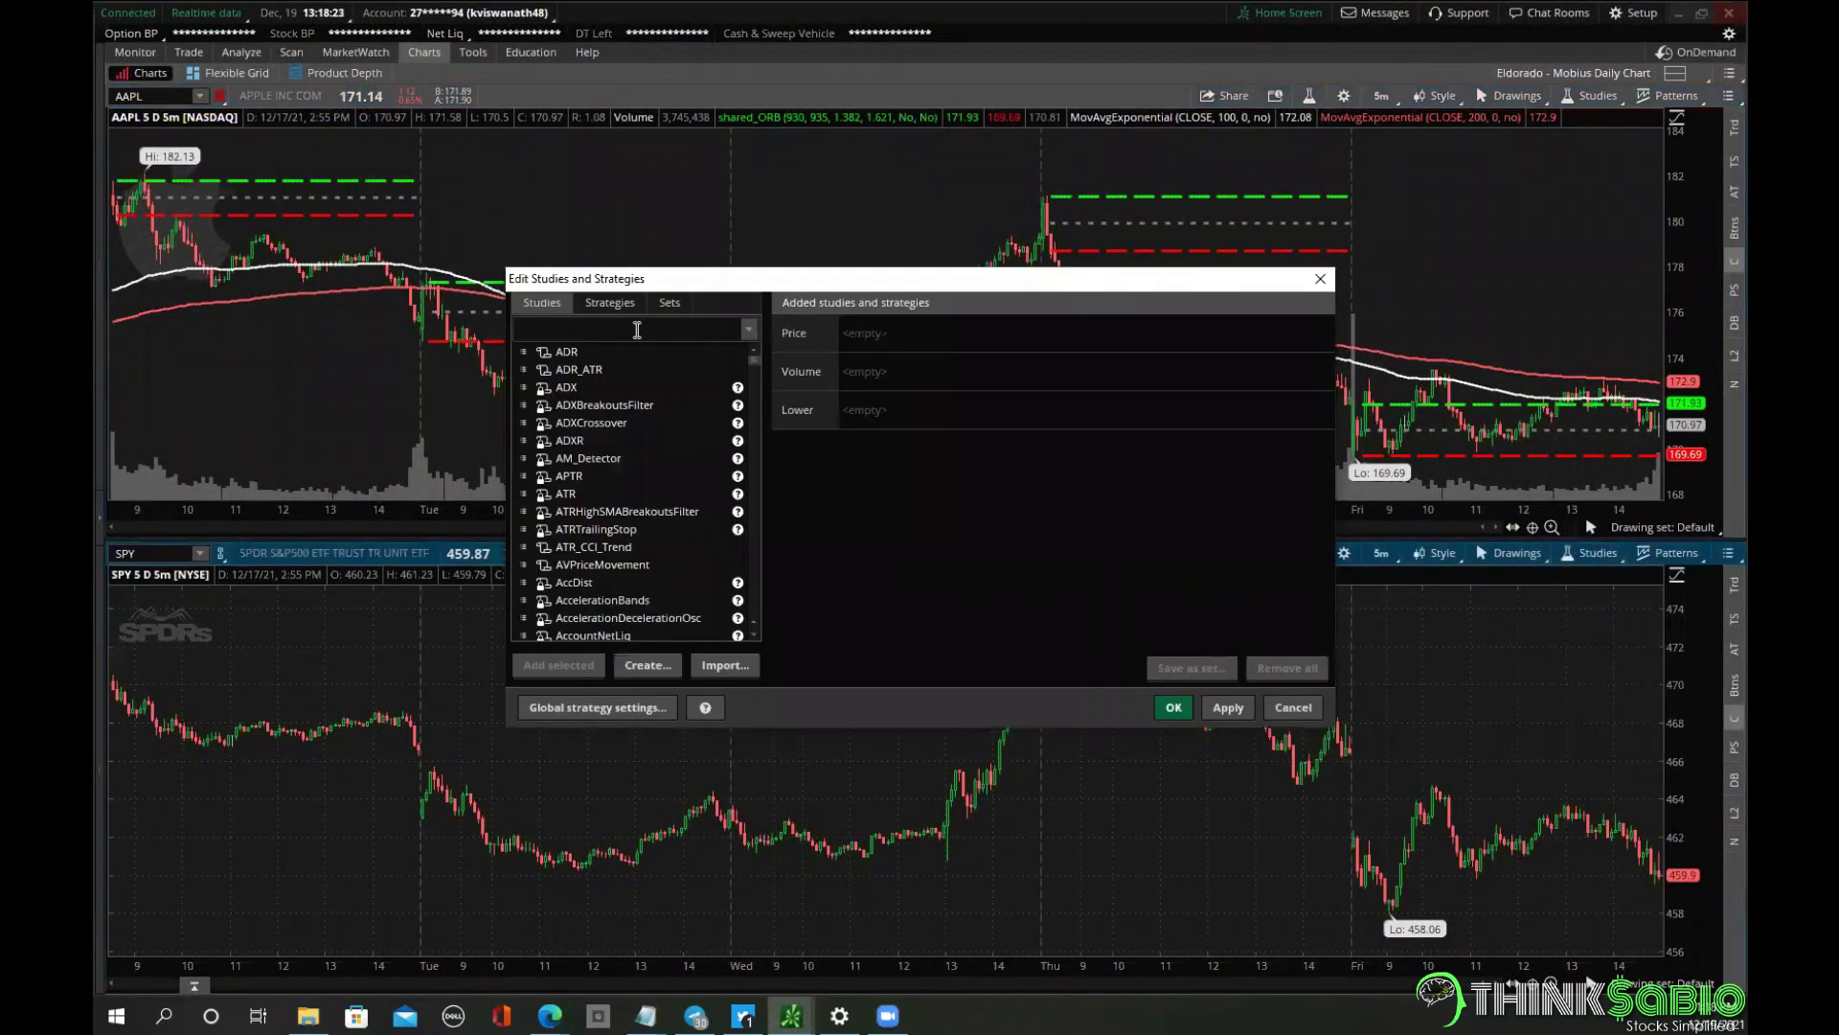
{"action": "left_click", "coordinate": [637, 329]}
{"action": "type", "text": "expo"}
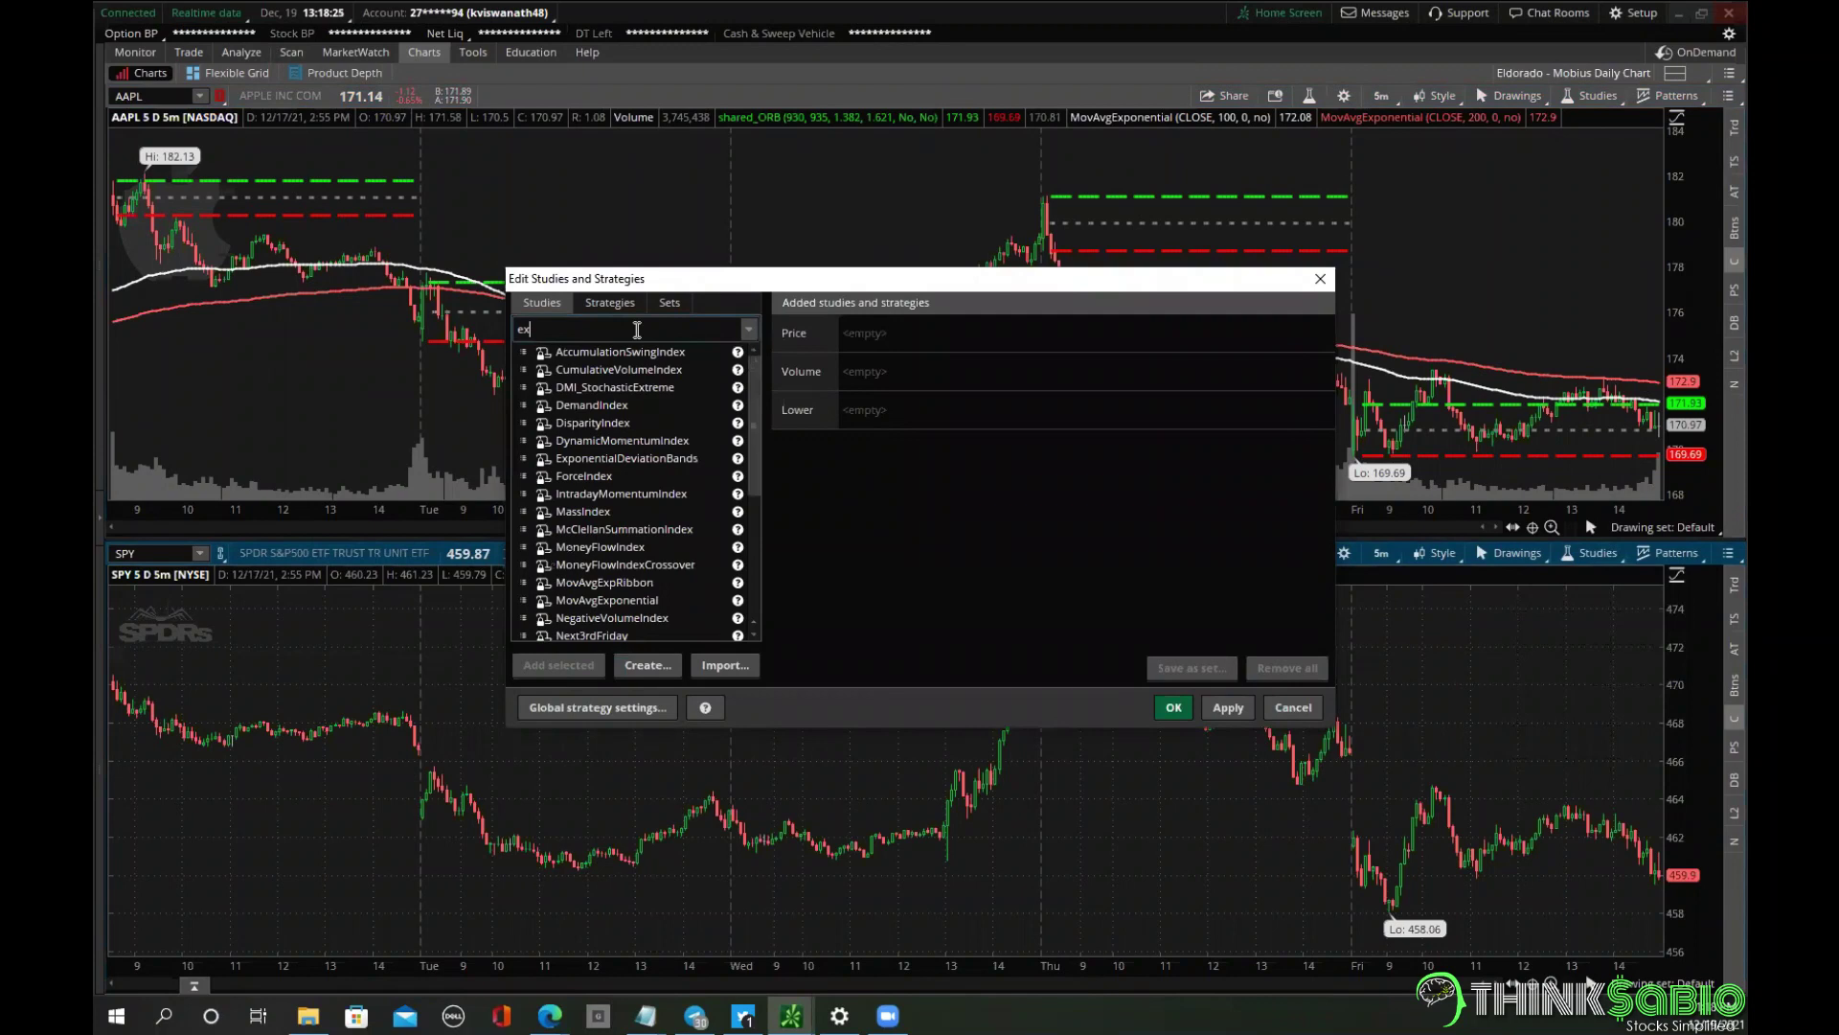
{"action": "left_click", "coordinate": [607, 370]}
{"action": "left_click", "coordinate": [542, 663]}
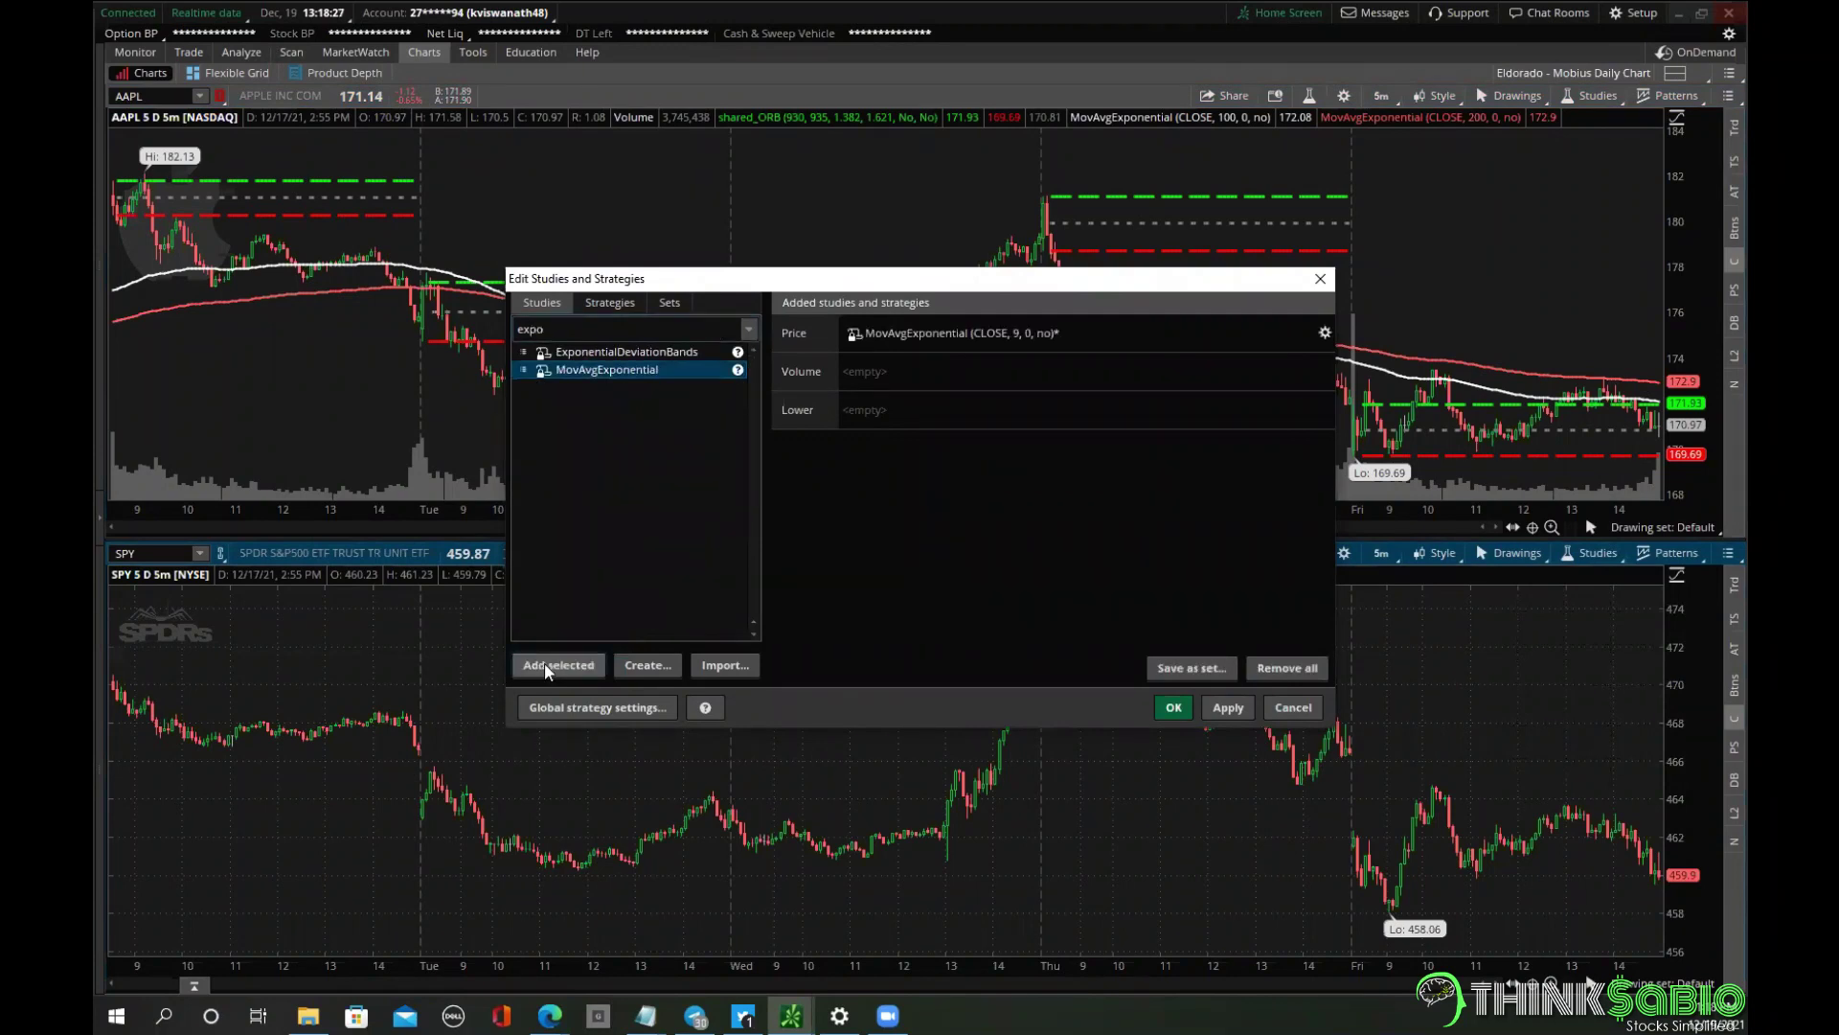
{"action": "left_click", "coordinate": [546, 669]}
Set the first SPY average to length 100 with a white line of width 2.
{"action": "left_click", "coordinate": [1325, 330]}
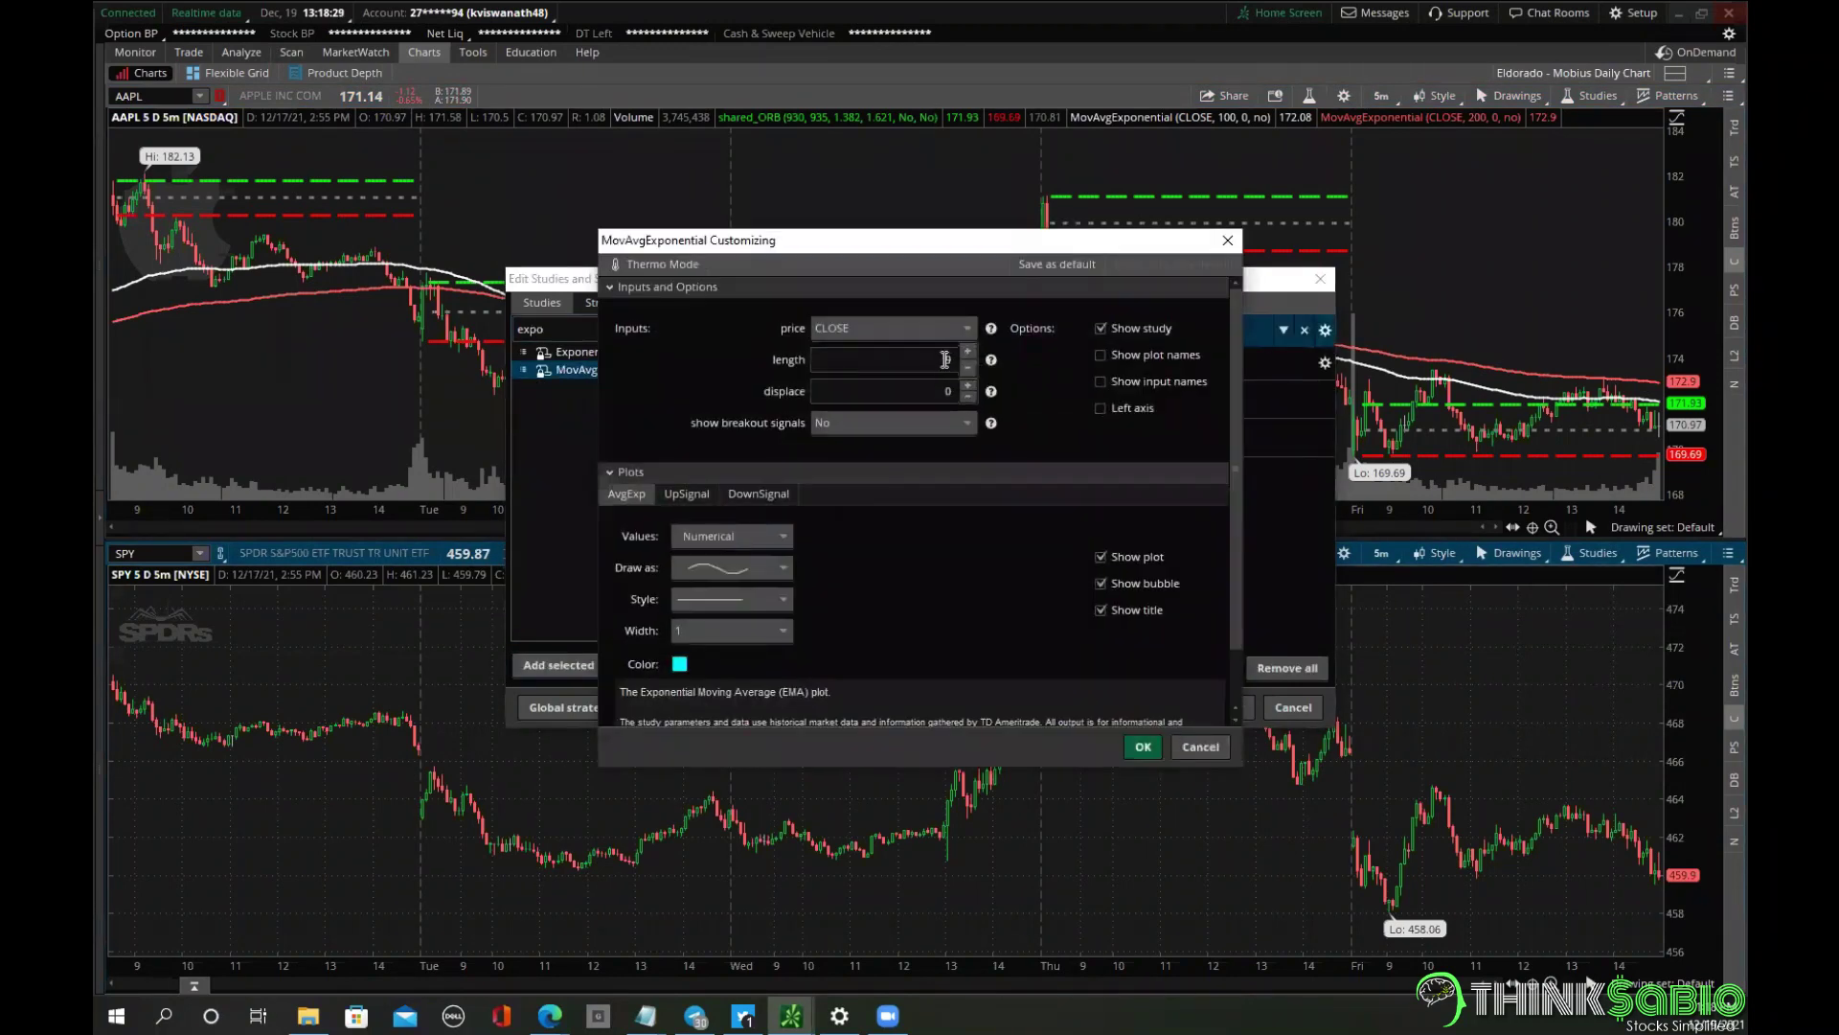
{"action": "type", "text": "100"}
{"action": "left_click", "coordinate": [679, 663]}
{"action": "left_click", "coordinate": [668, 738]}
{"action": "left_click", "coordinate": [718, 632]}
{"action": "left_click", "coordinate": [696, 688]}
{"action": "left_click", "coordinate": [1155, 745]}
Set the second SPY average to length 200 in red and apply the studies.
{"action": "left_click", "coordinate": [1322, 375]}
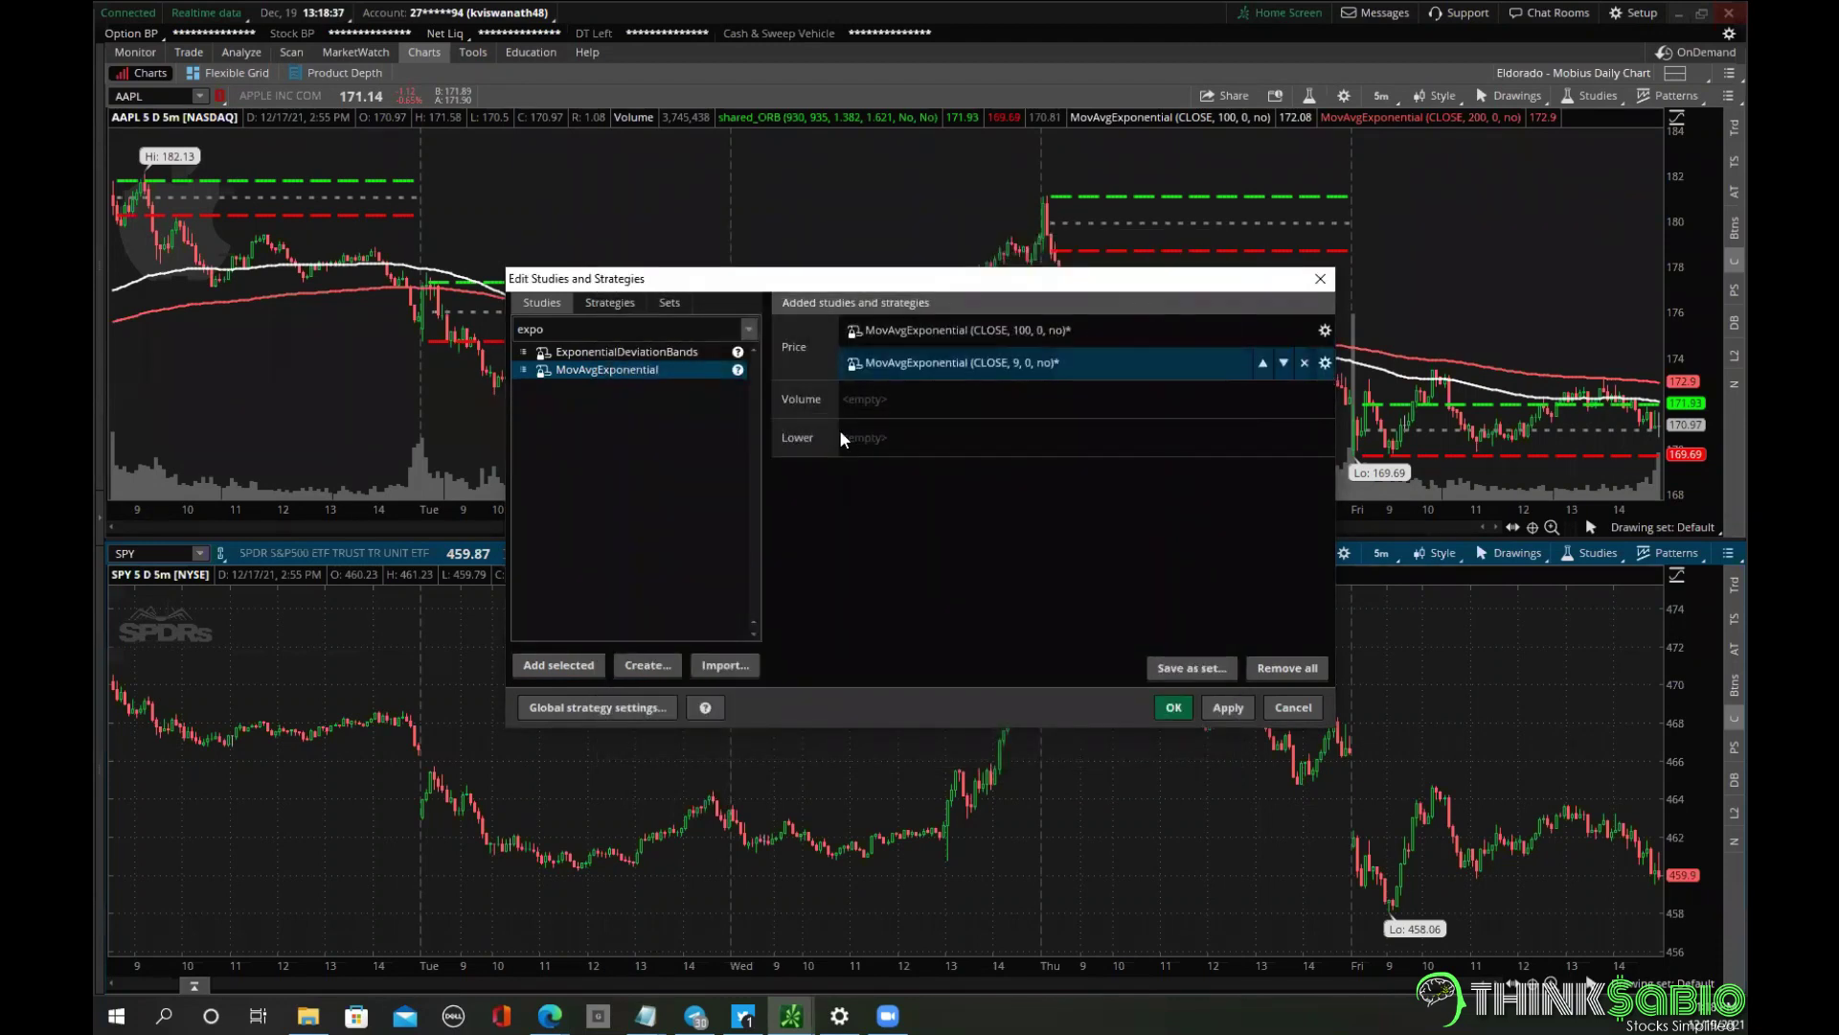
{"action": "double_click", "coordinate": [944, 360]}
{"action": "type", "text": "2"}
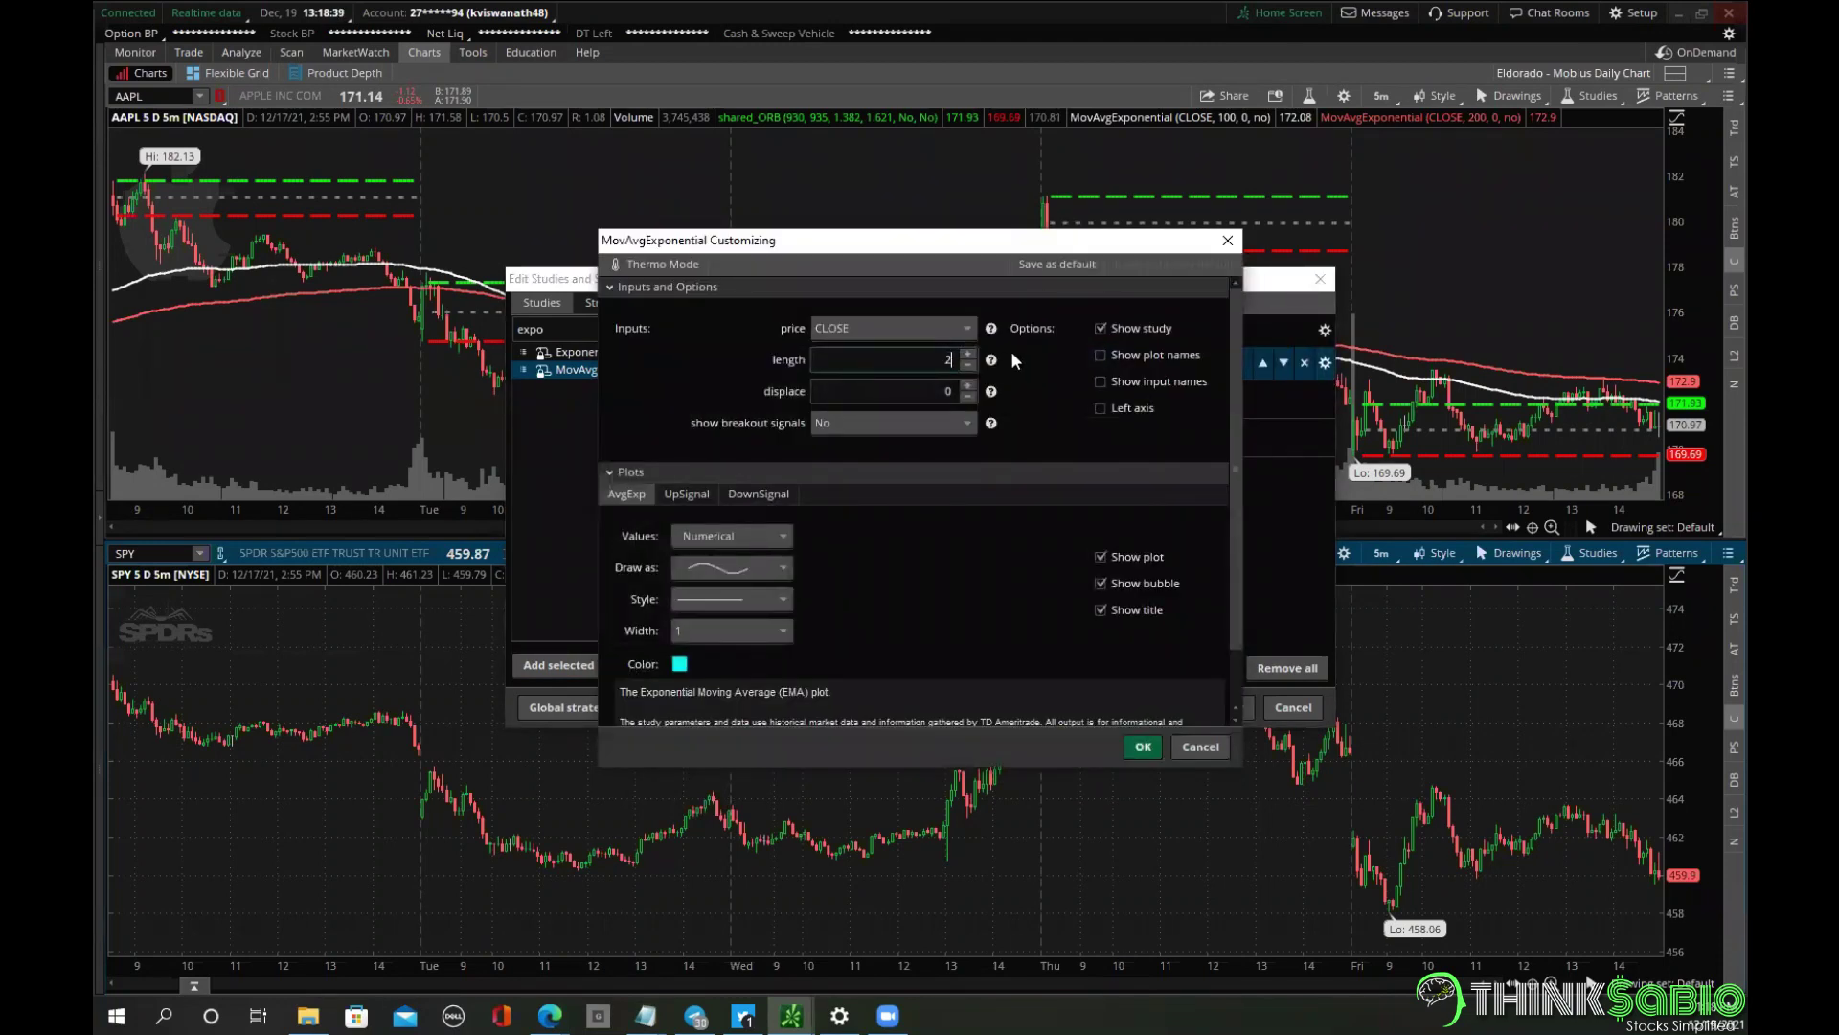
{"action": "type", "text": "00"}
{"action": "left_click", "coordinate": [679, 663]}
{"action": "left_click", "coordinate": [1143, 748]}
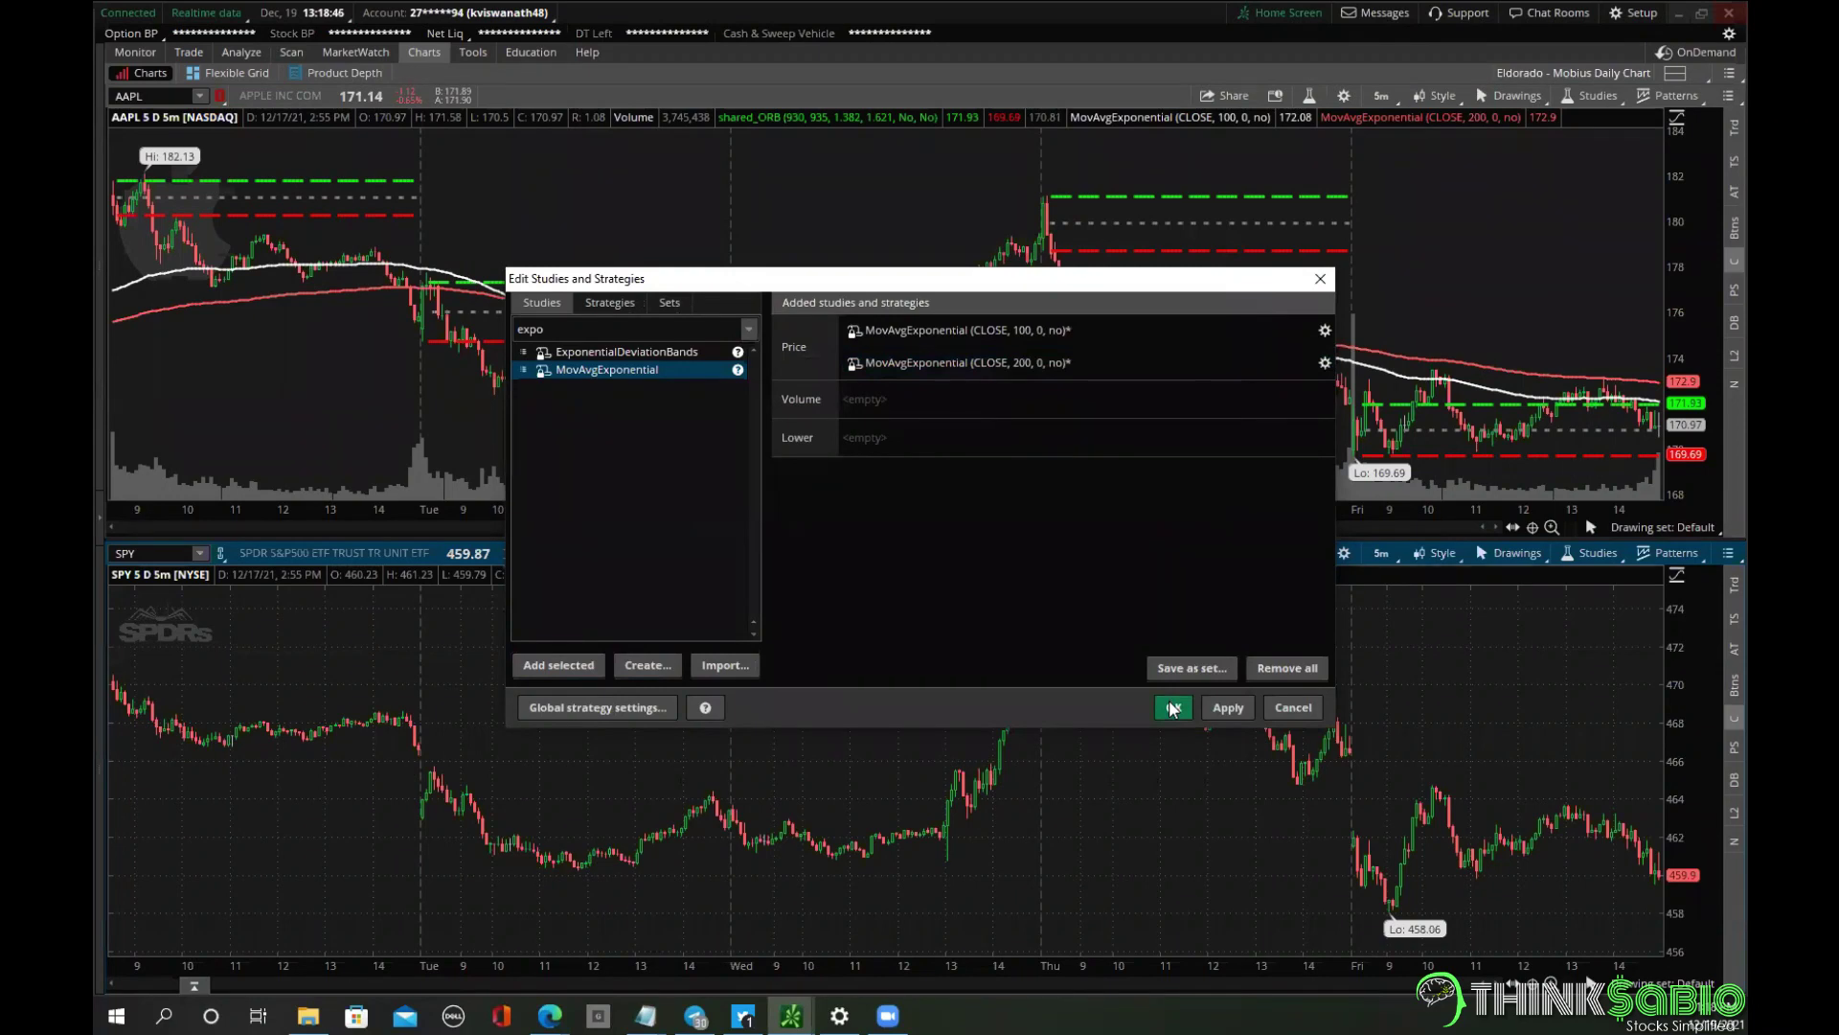
{"action": "left_click", "coordinate": [1173, 707]}
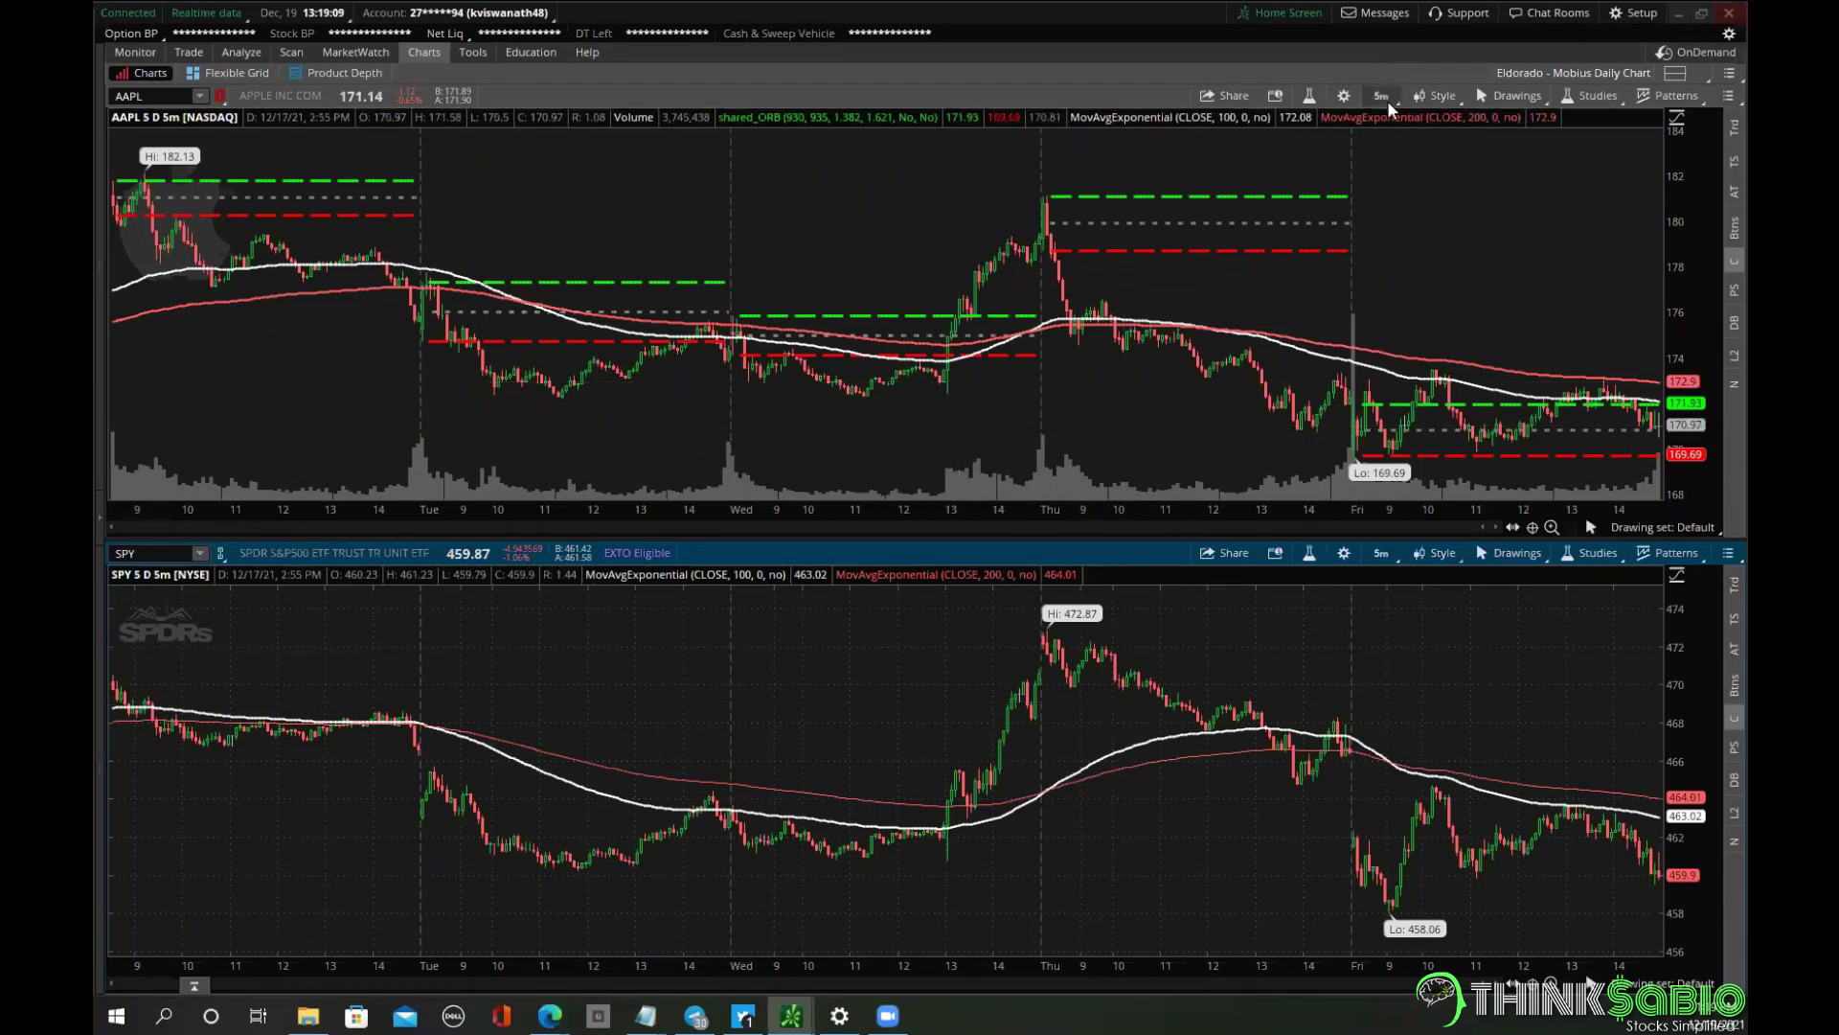
Switch the AAPL chart to 10 D : 5m from the Favorites time frames.
{"action": "scroll", "coordinate": [1365, 255], "scroll_direction": "down", "scroll_amount": 4}
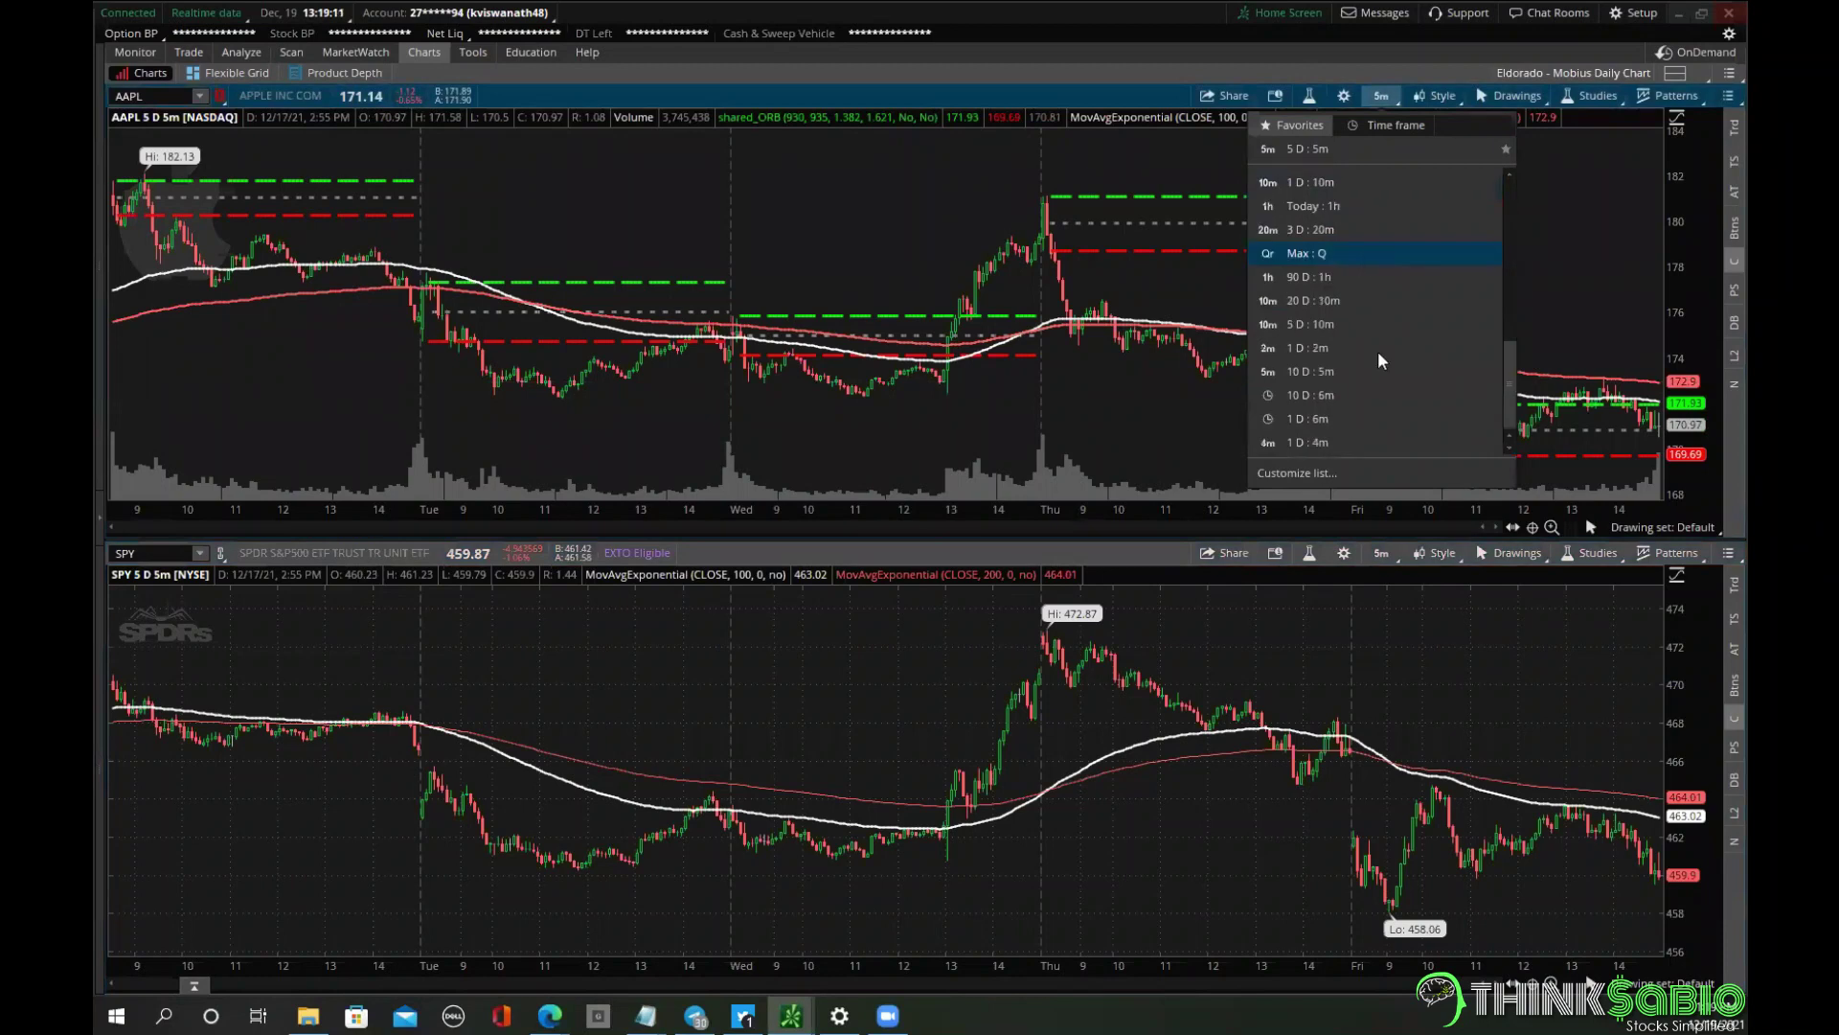
{"action": "scroll", "coordinate": [1326, 226], "scroll_direction": "up", "scroll_amount": 2}
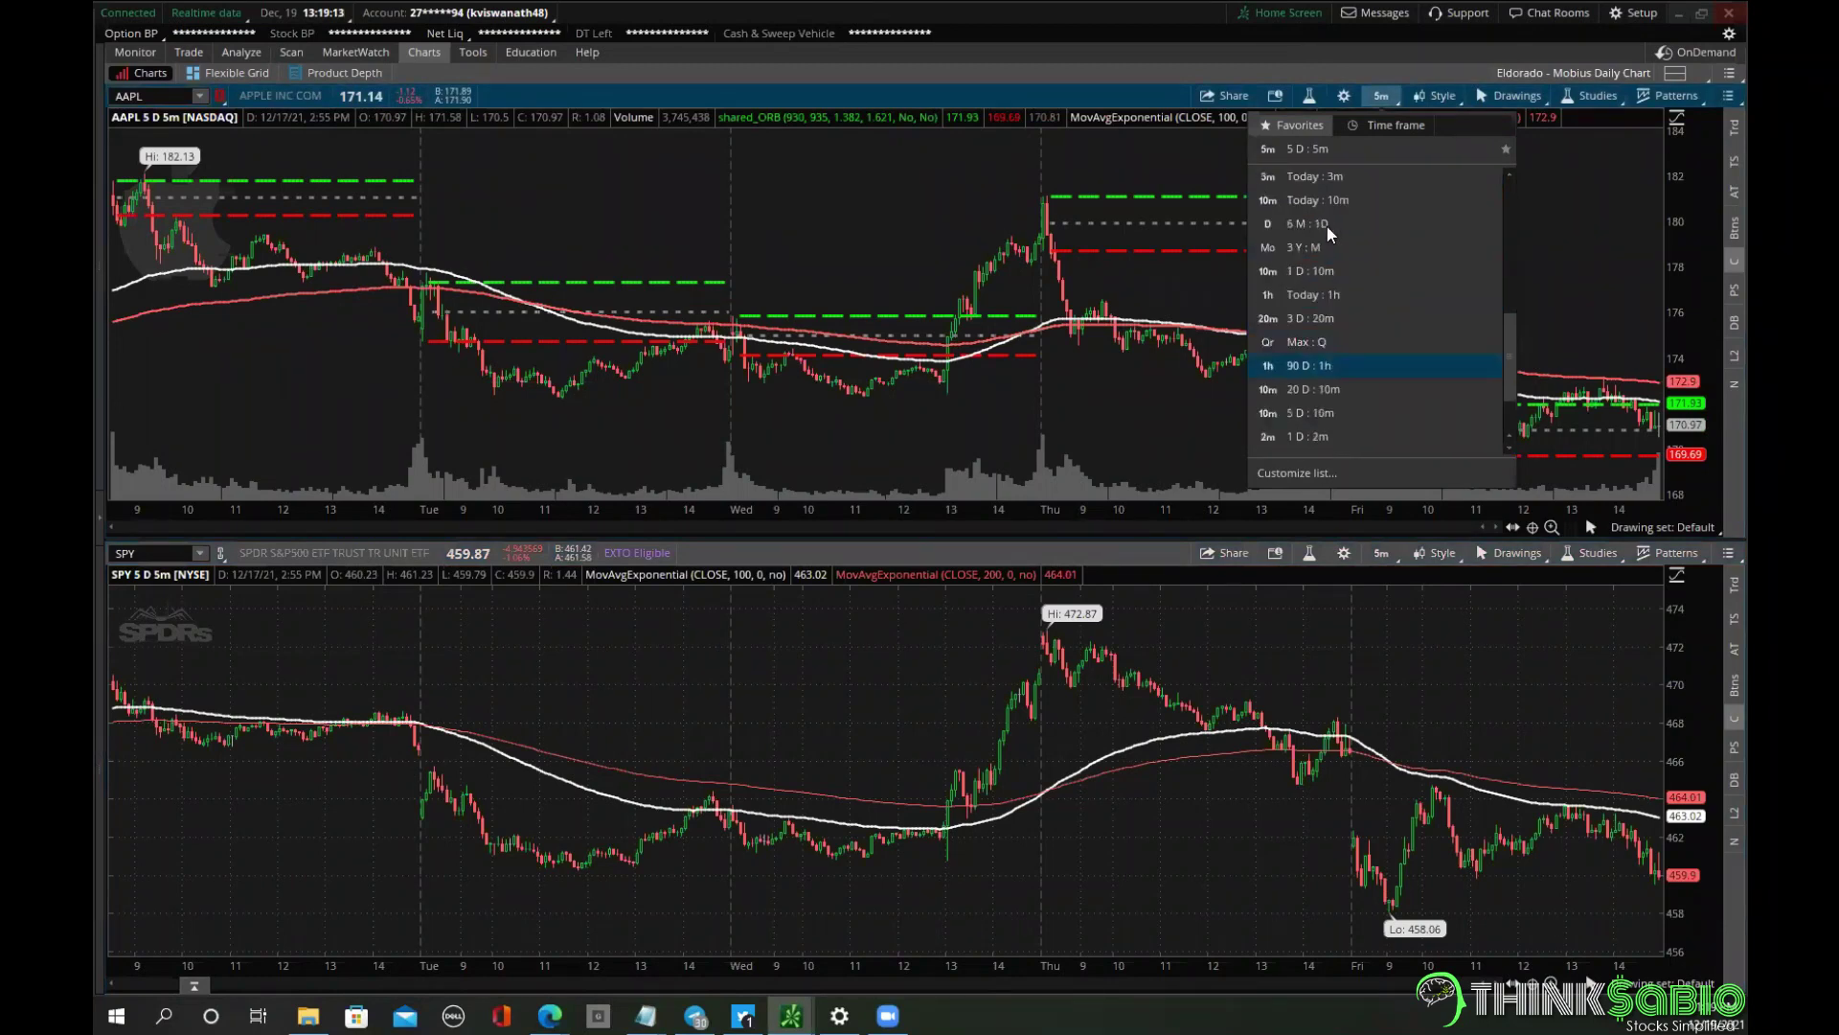
{"action": "scroll", "coordinate": [1341, 217], "scroll_direction": "up", "scroll_amount": 2}
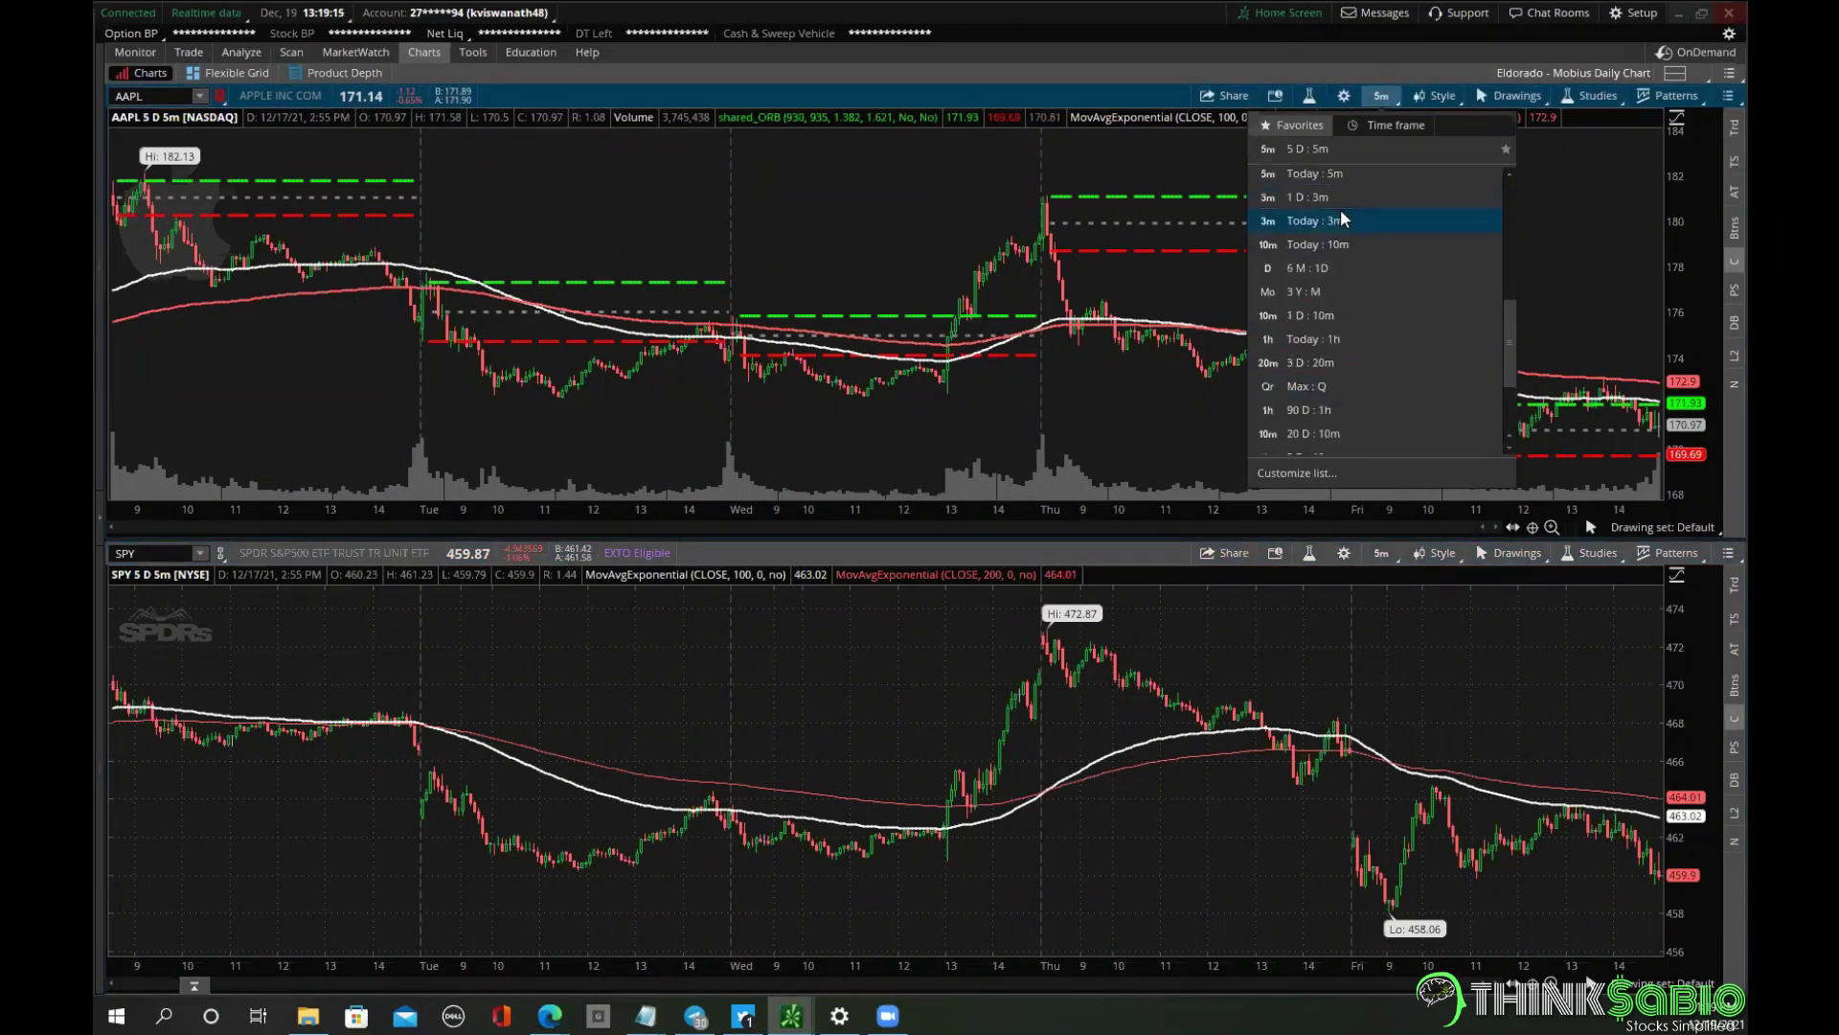
{"action": "scroll", "coordinate": [1351, 230], "scroll_direction": "up", "scroll_amount": 6}
{"action": "scroll", "coordinate": [1362, 235], "scroll_direction": "down", "scroll_amount": 4}
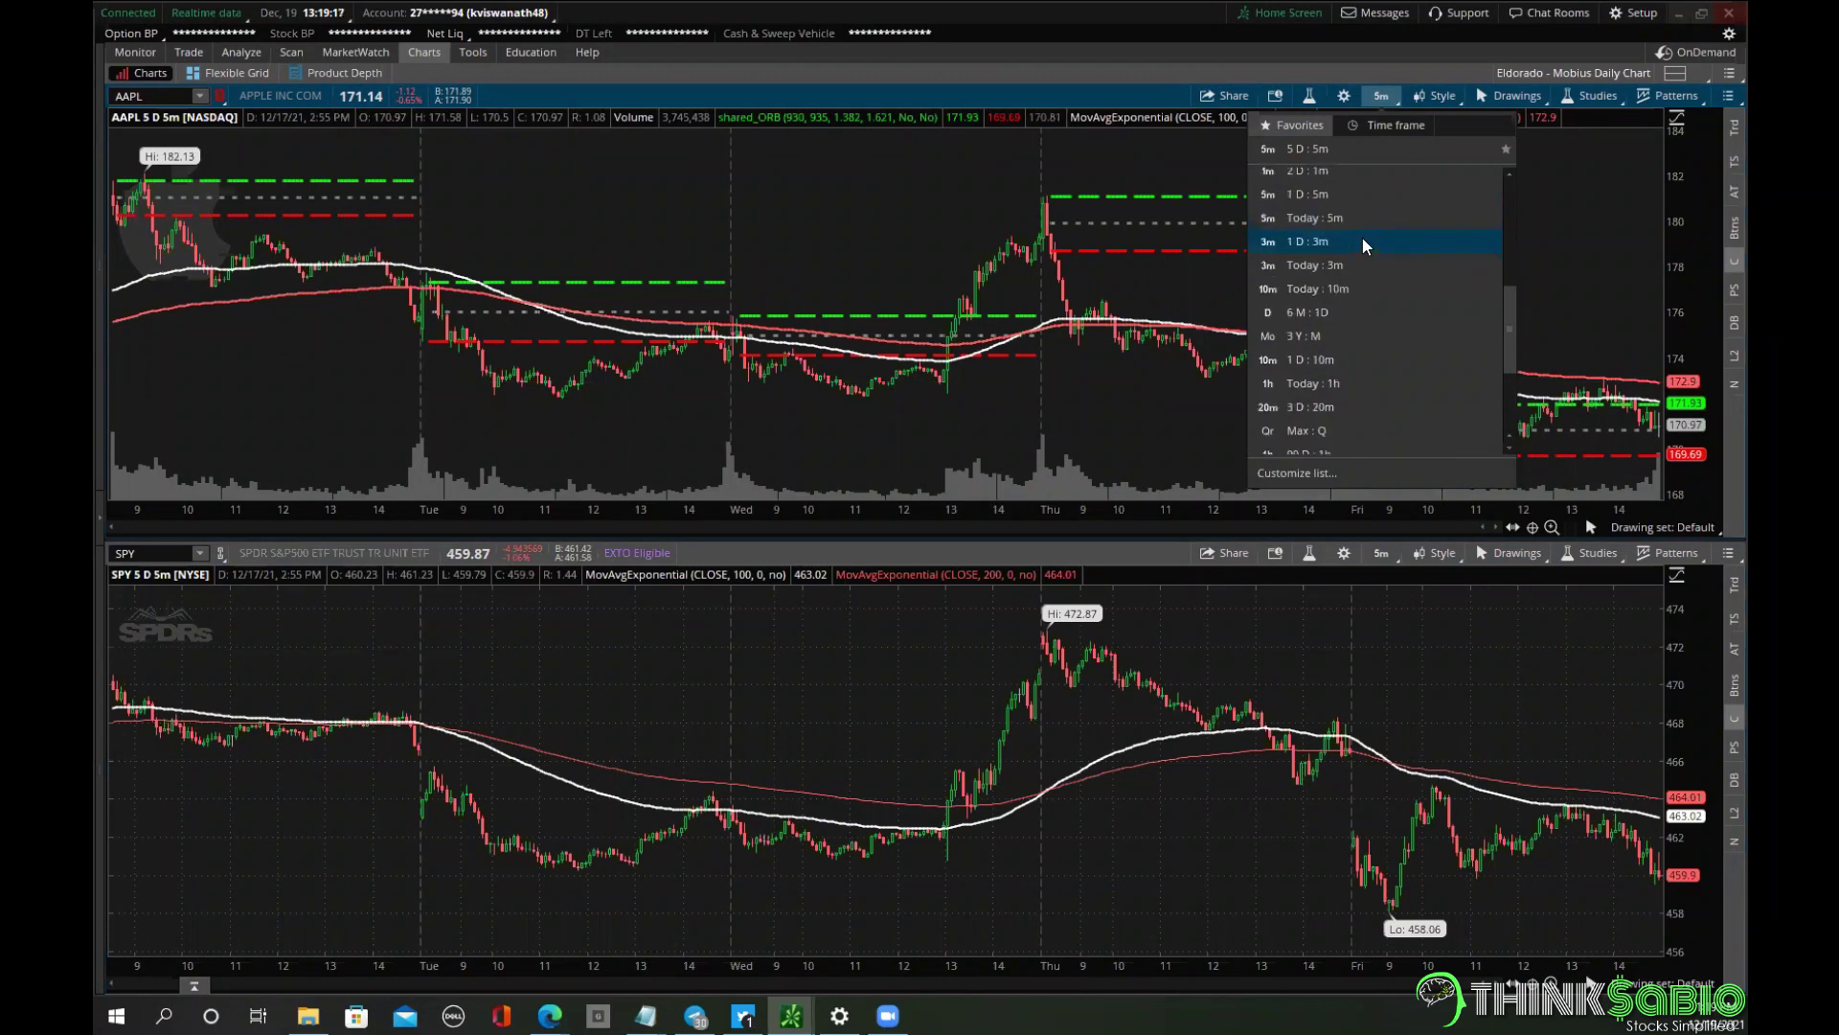
{"action": "scroll", "coordinate": [1360, 251], "scroll_direction": "down", "scroll_amount": 4}
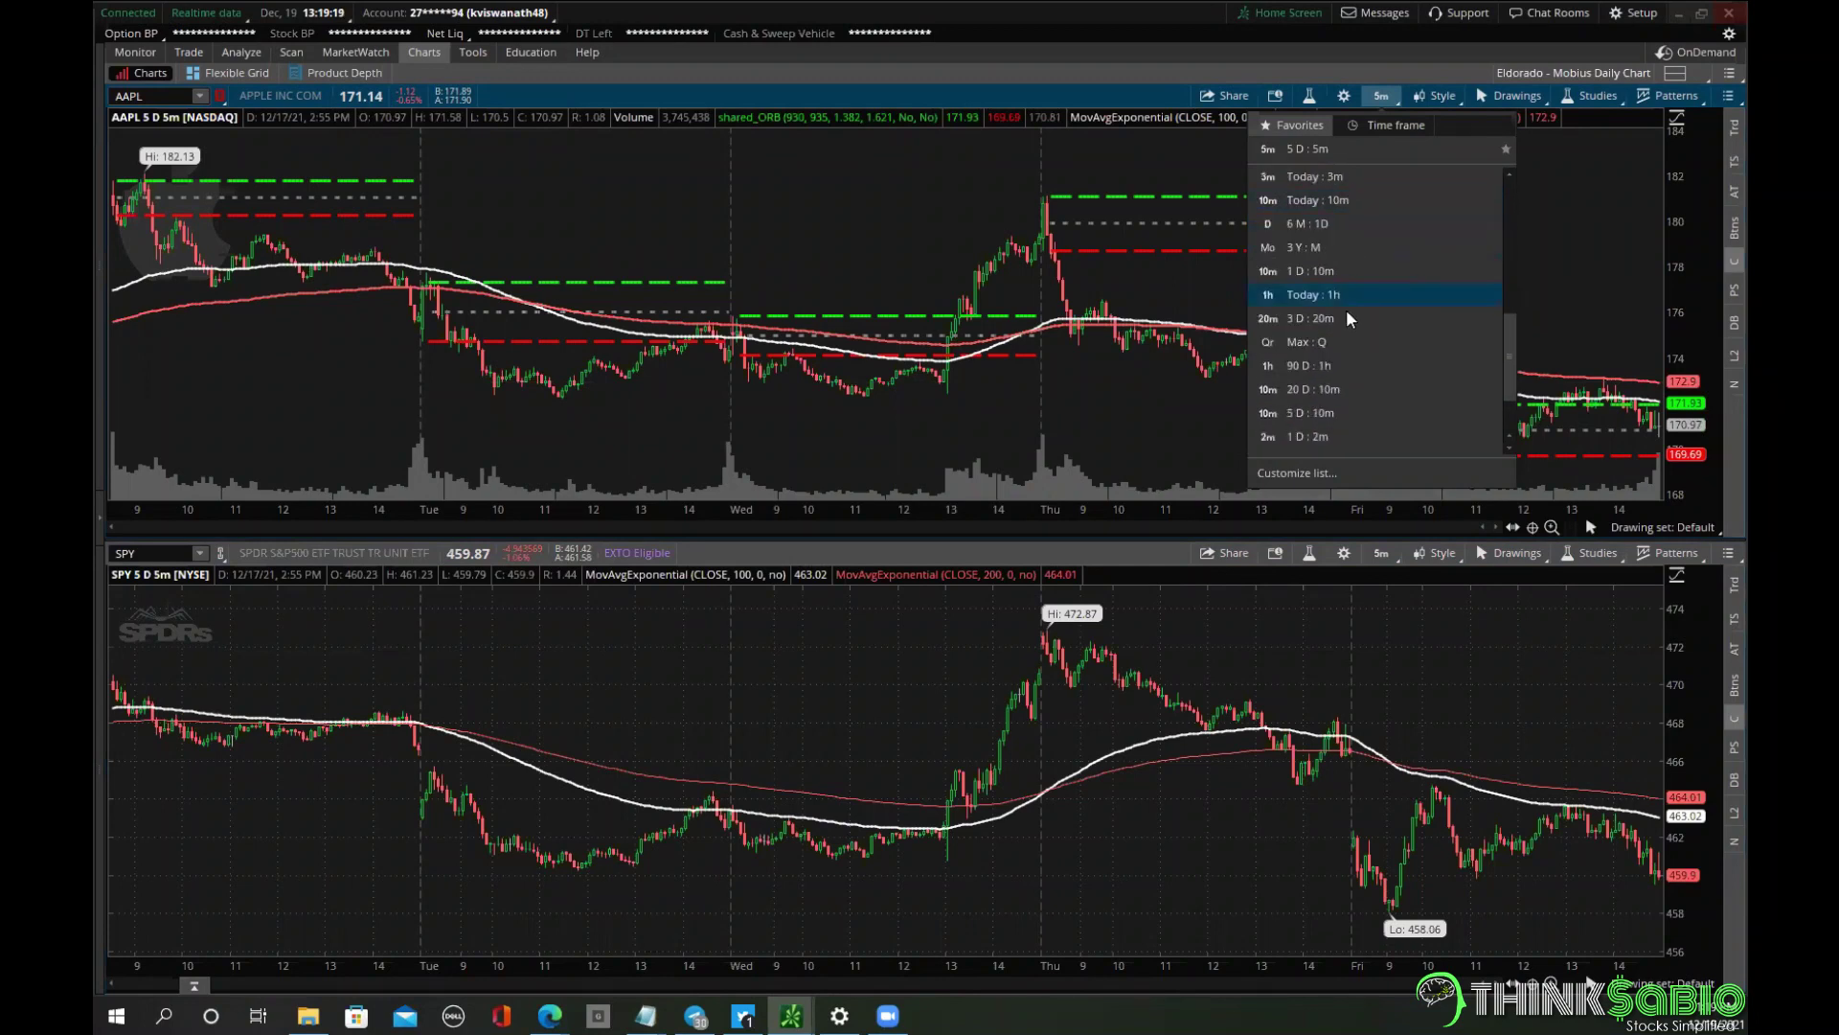
{"action": "scroll", "coordinate": [1348, 343], "scroll_direction": "down", "scroll_amount": 4}
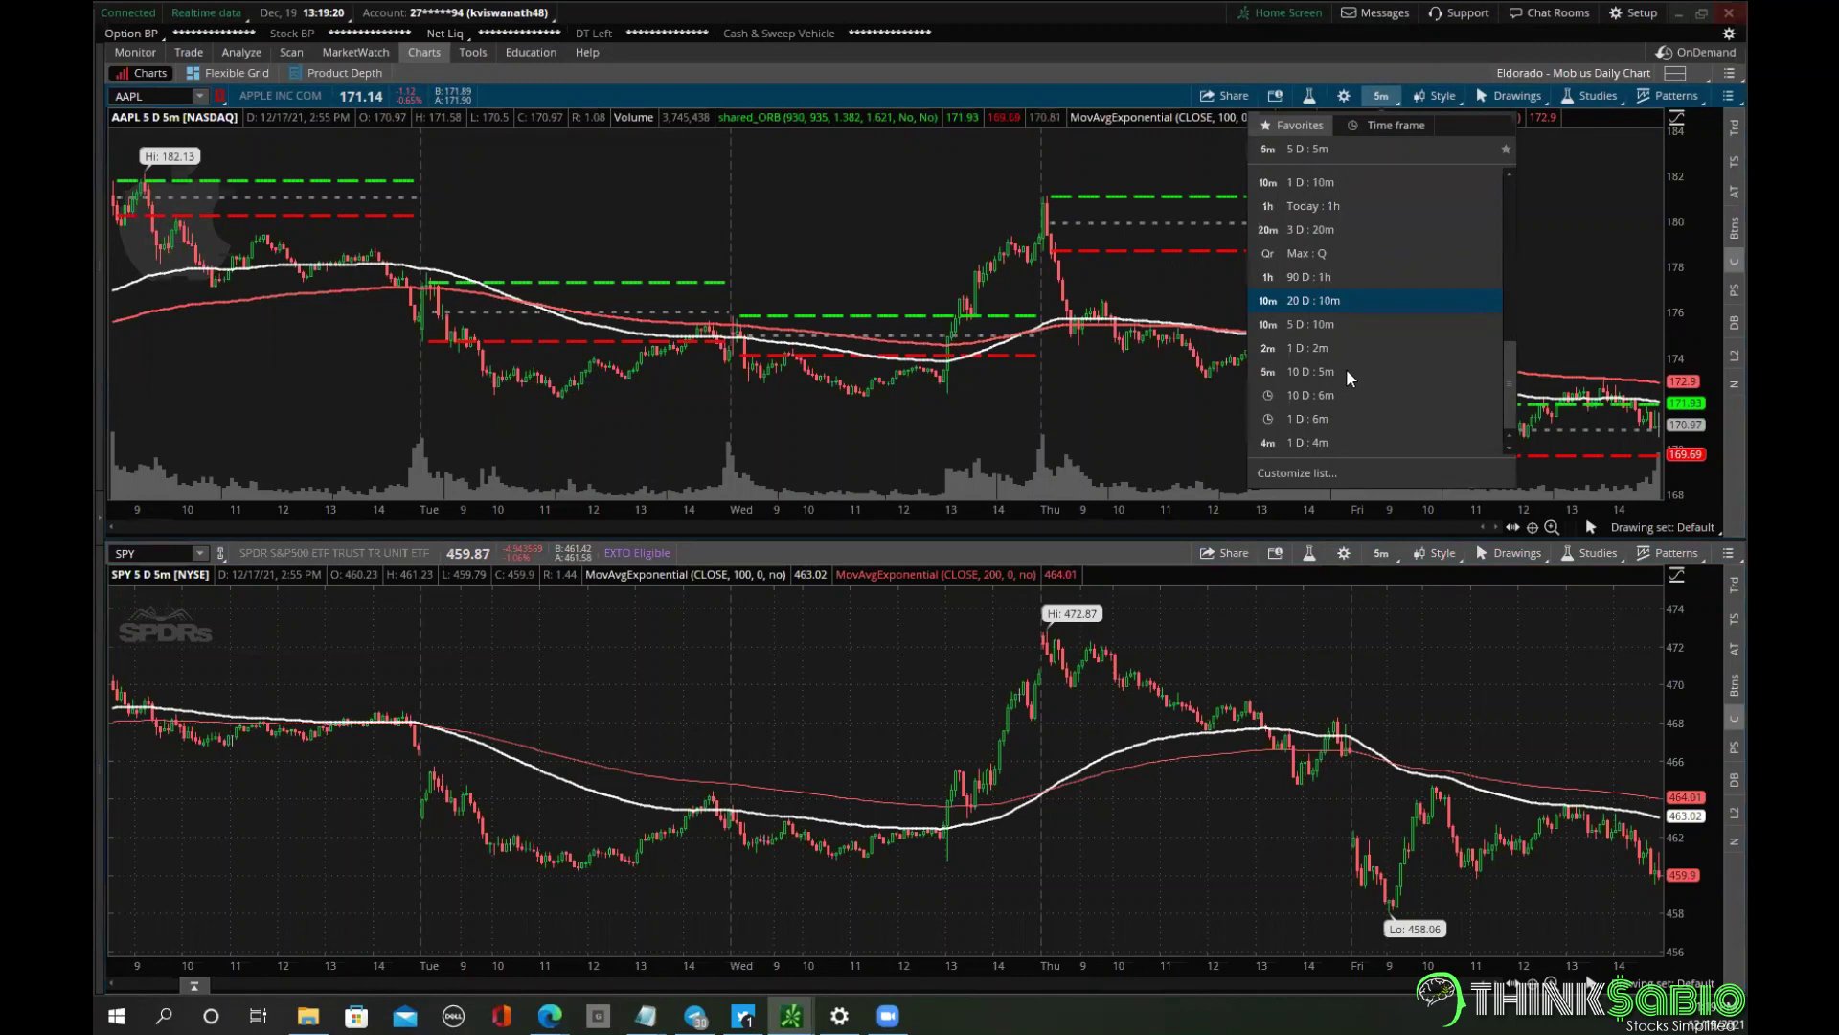
{"action": "left_click", "coordinate": [1348, 370]}
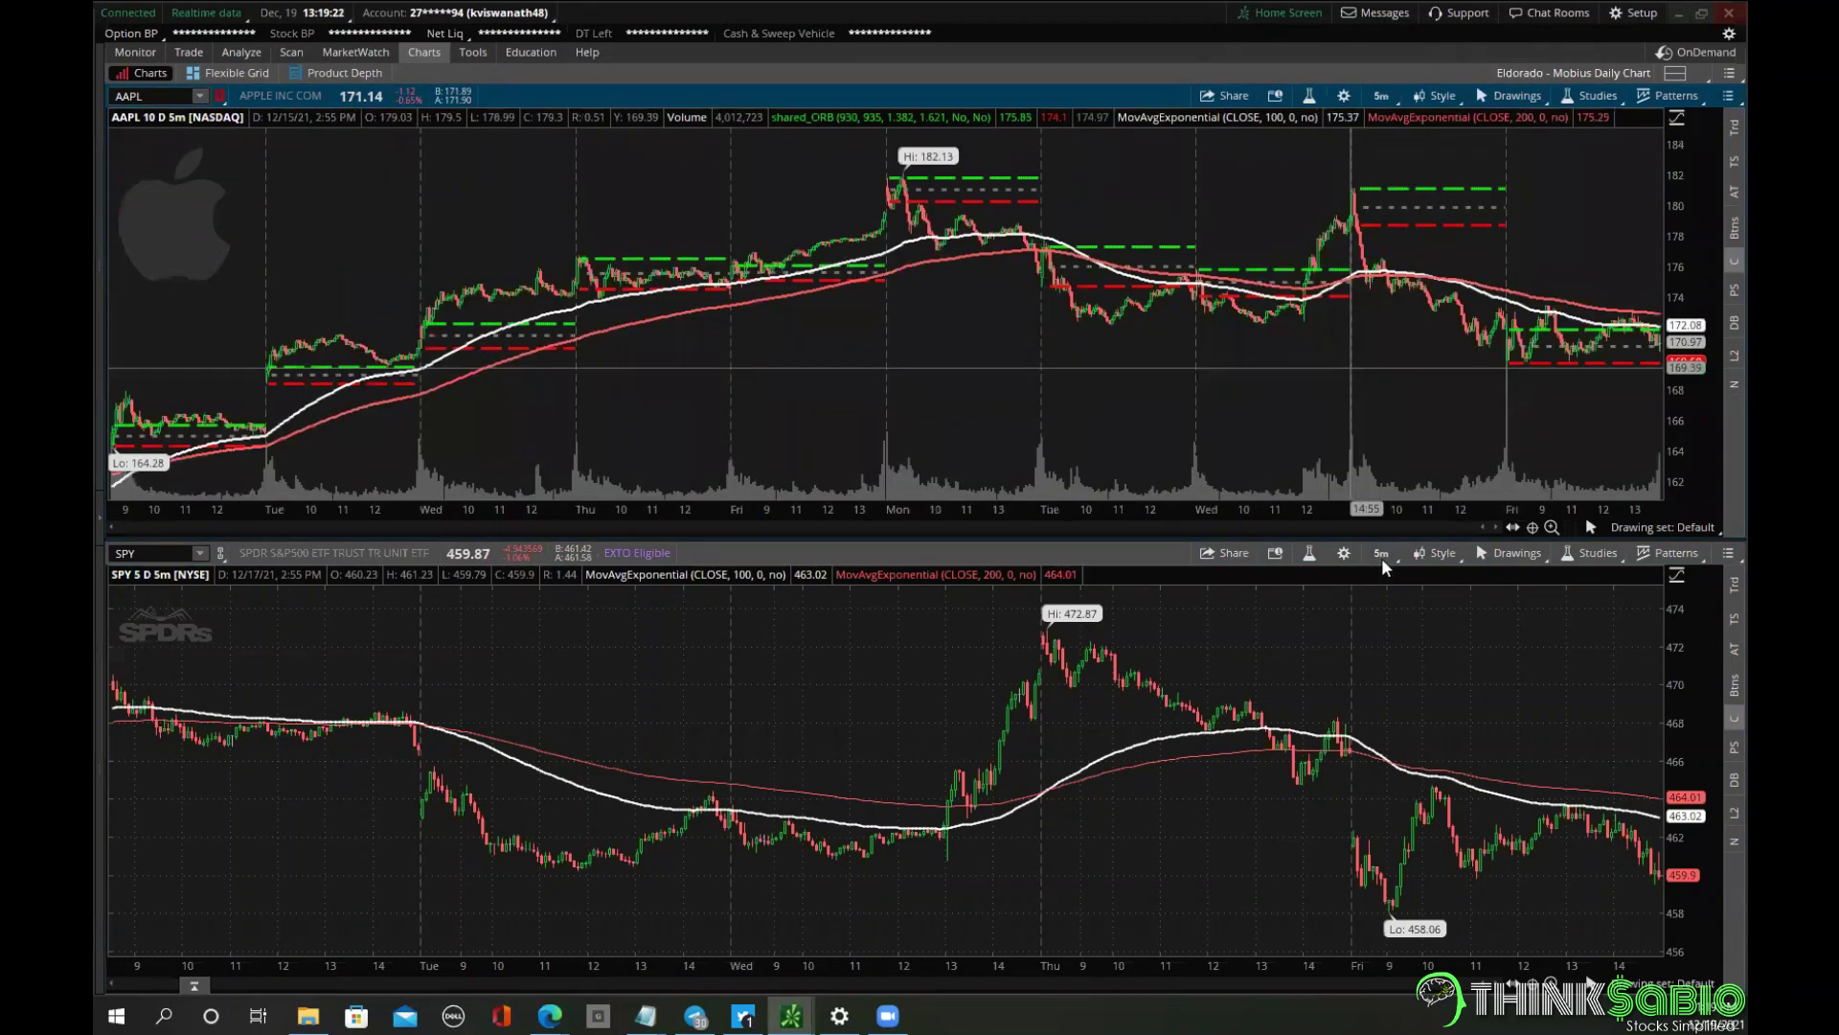
Switch the SPY chart to 10 D : 5m as well.
{"action": "left_click", "coordinate": [1381, 553]}
{"action": "scroll", "coordinate": [1334, 848], "scroll_direction": "down", "scroll_amount": 1}
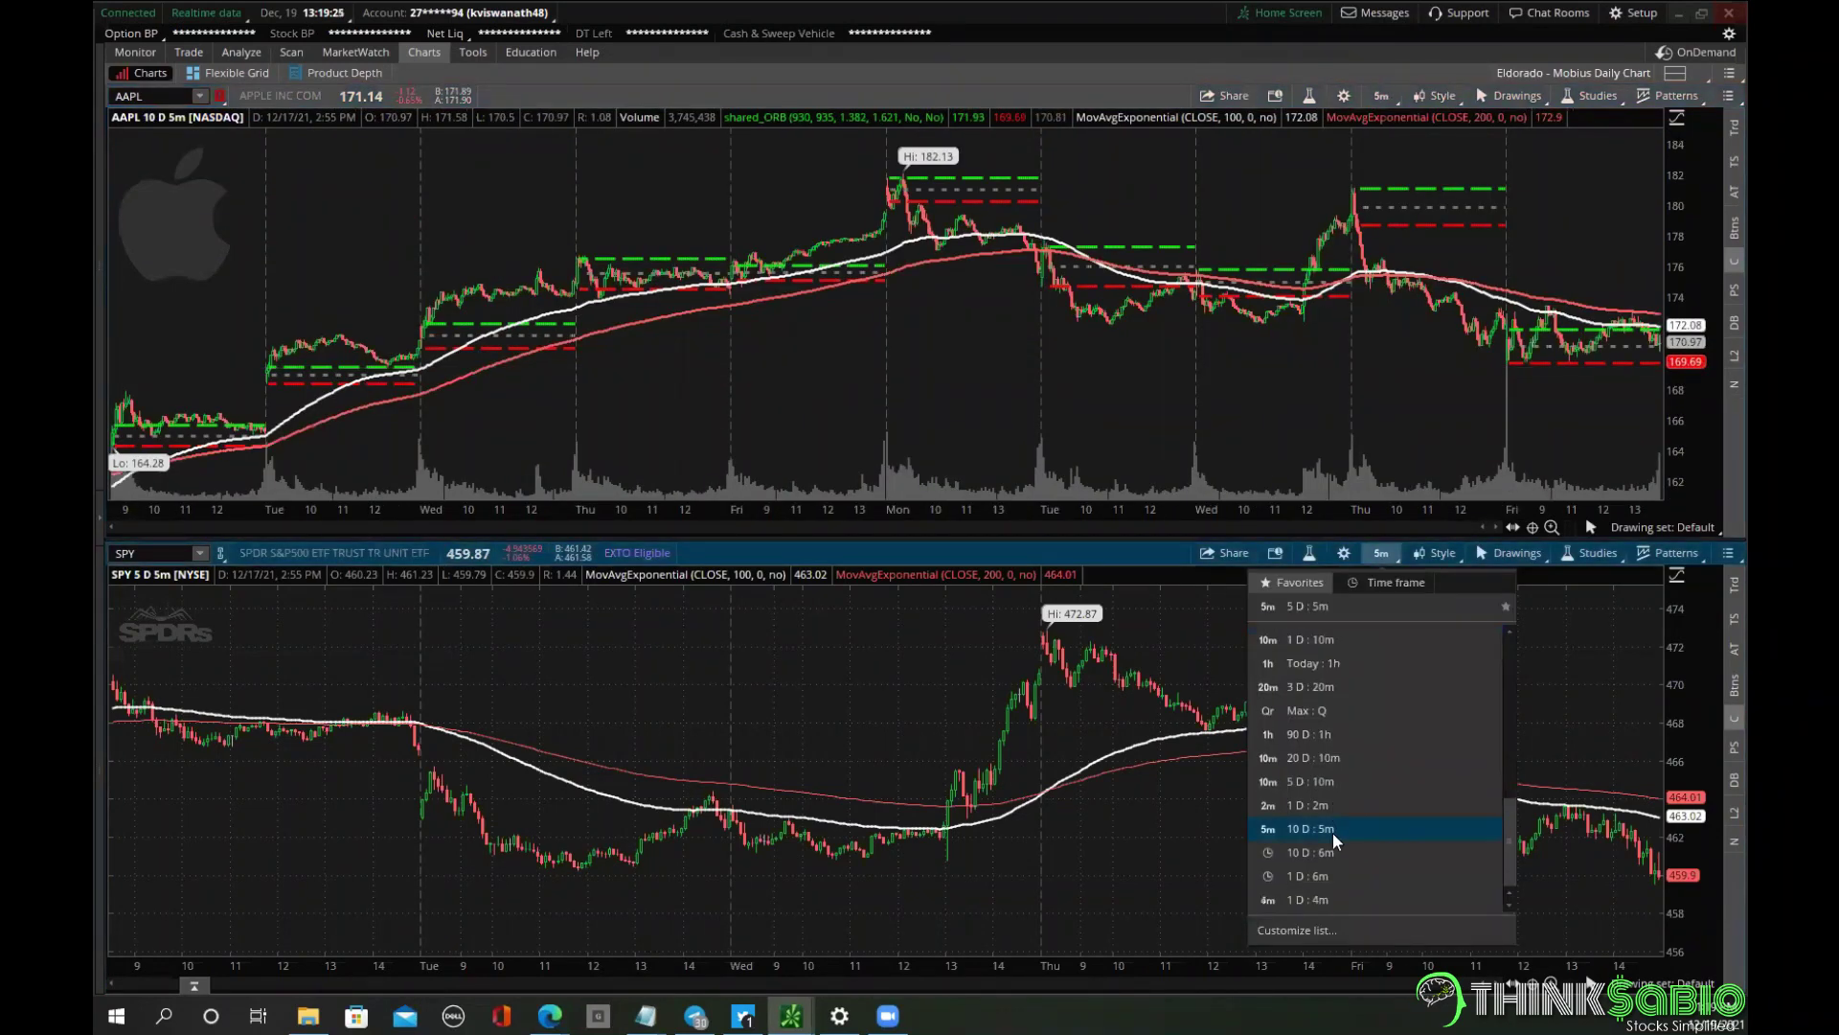
{"action": "left_click", "coordinate": [1325, 827]}
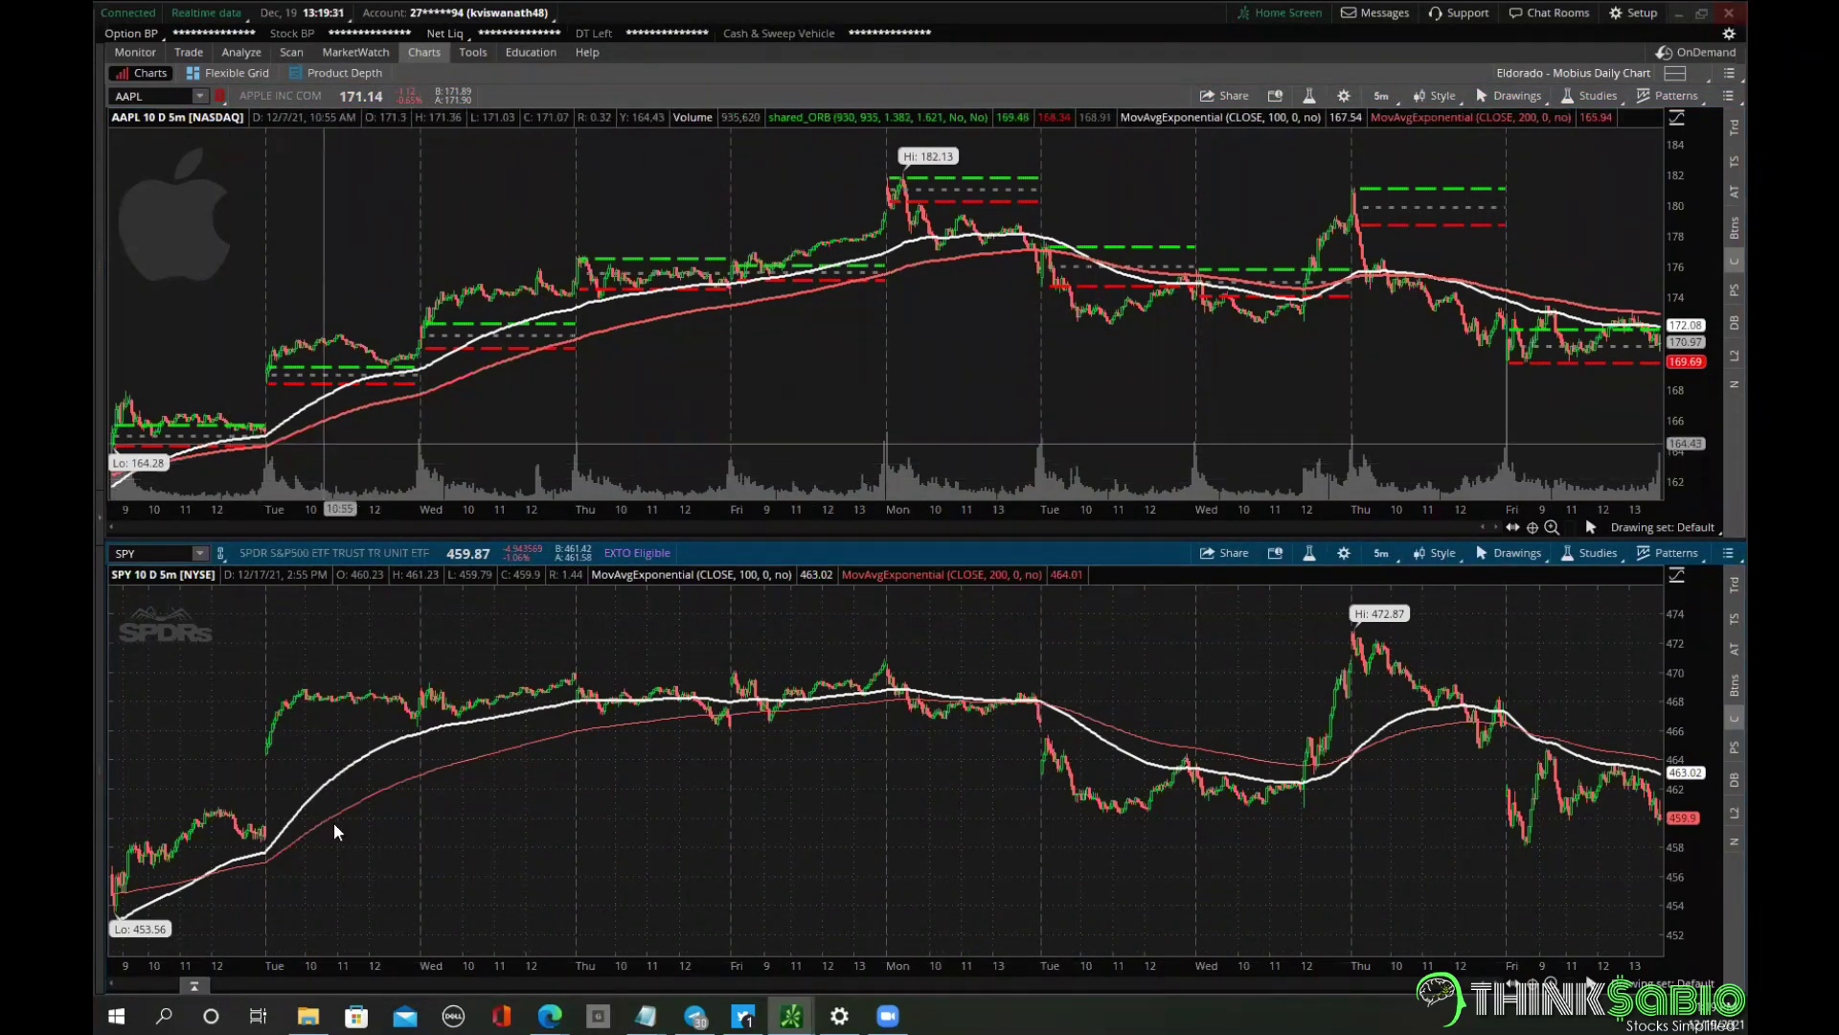
Pick a new line width for the MovAvgExponential (200) EMA and apply it.
{"action": "left_click", "coordinate": [715, 640]}
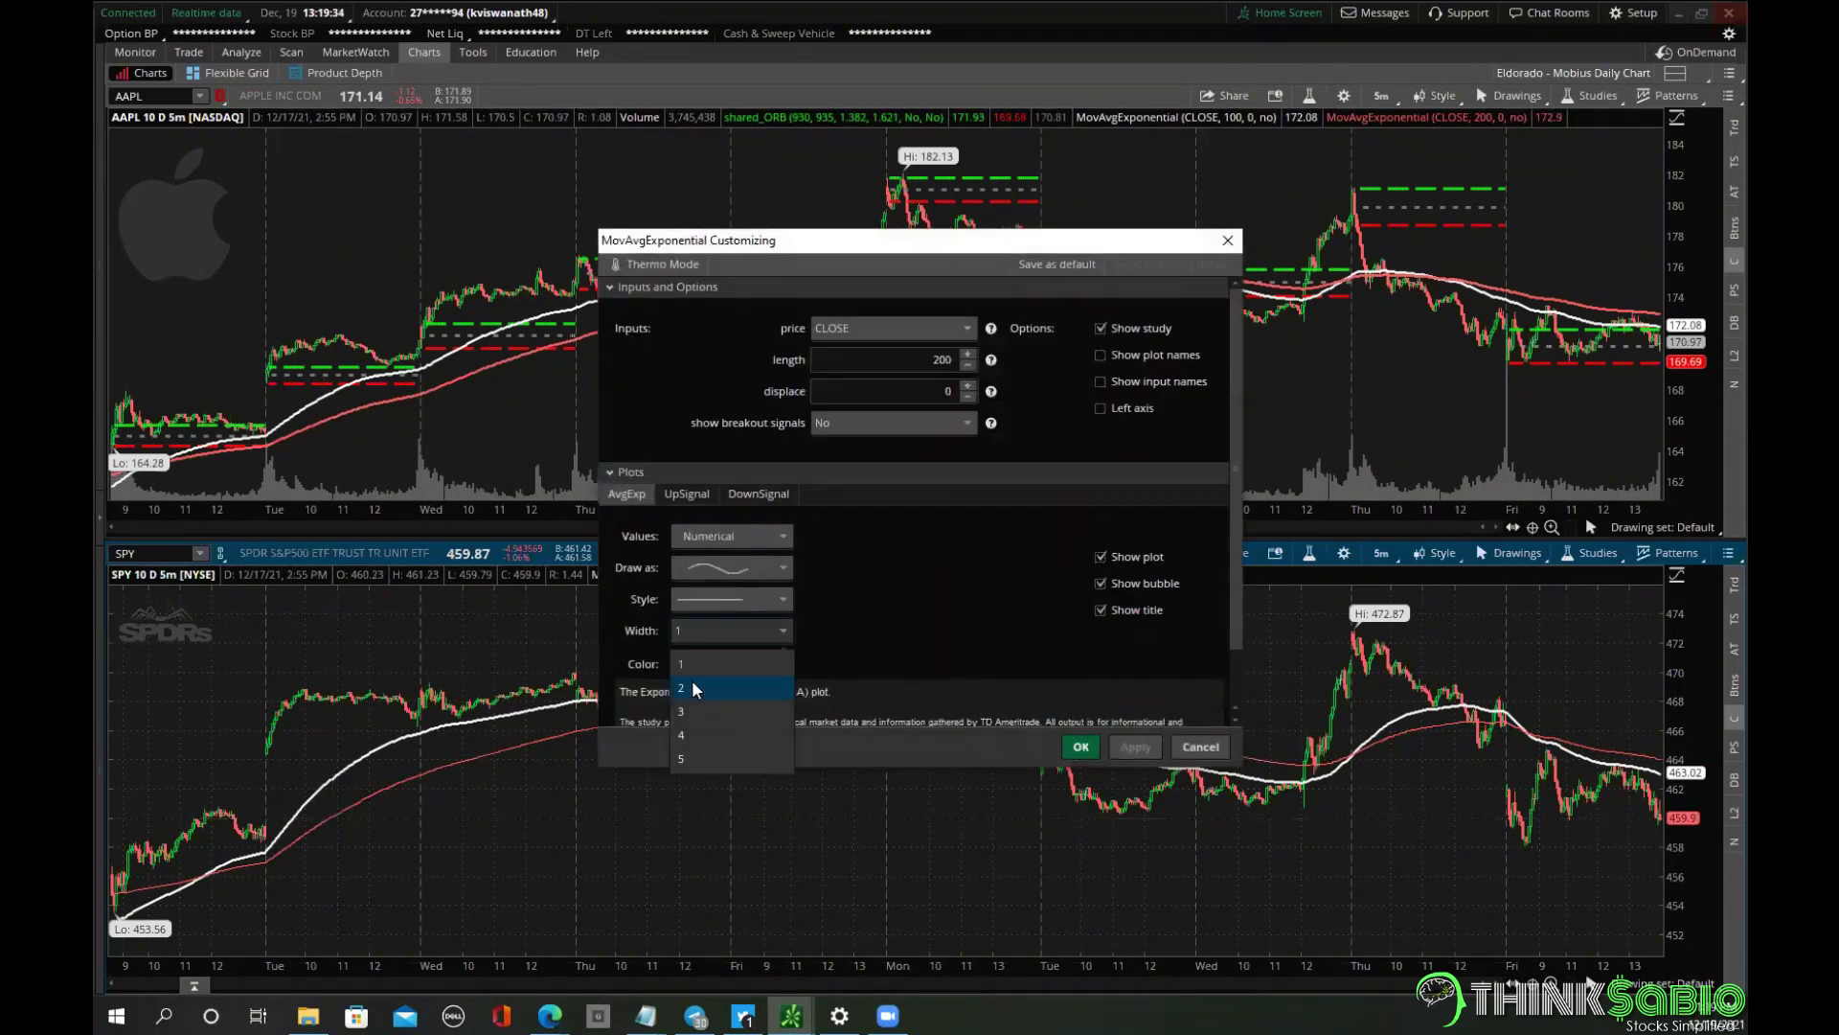
{"action": "left_click", "coordinate": [1073, 747]}
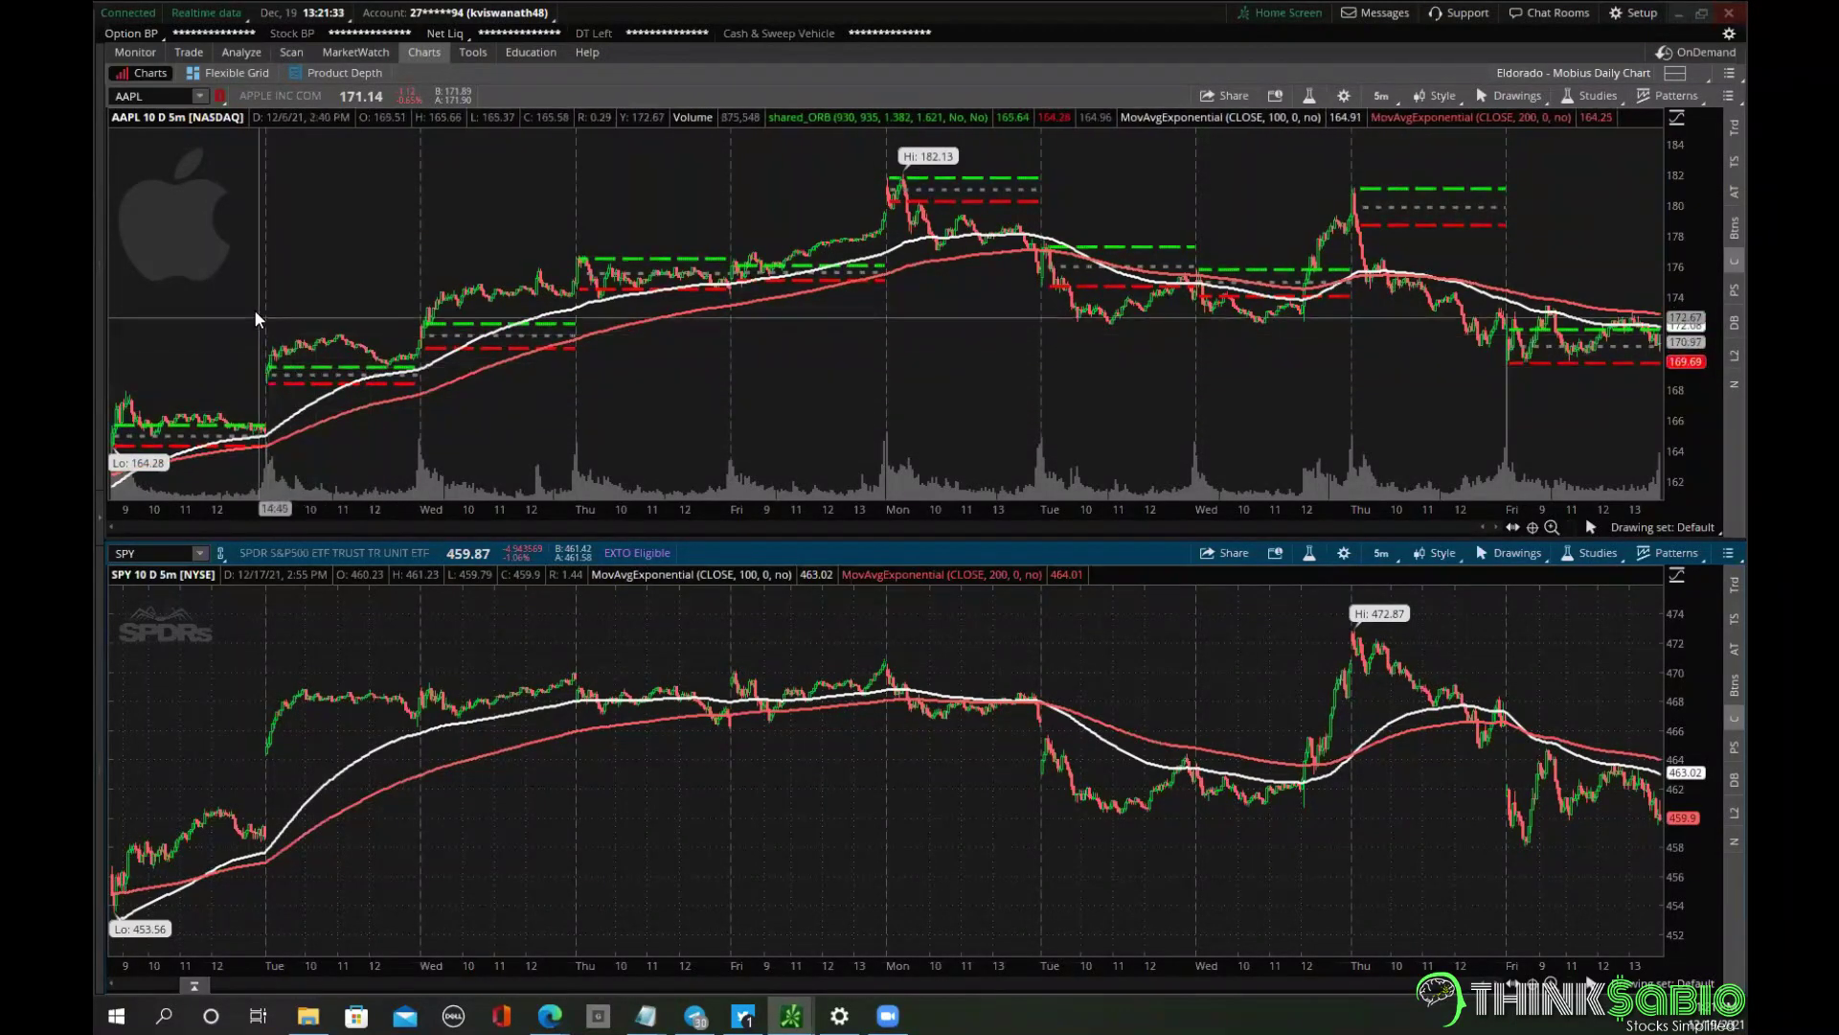
Zoom the AAPL chart in, back out to 10 days, then onto Wednesday–Thursday, and check AAPL's KGF cell in MarketWatch.
{"action": "left_click_drag", "start_coordinate": [256, 346], "coordinate": [423, 346]}
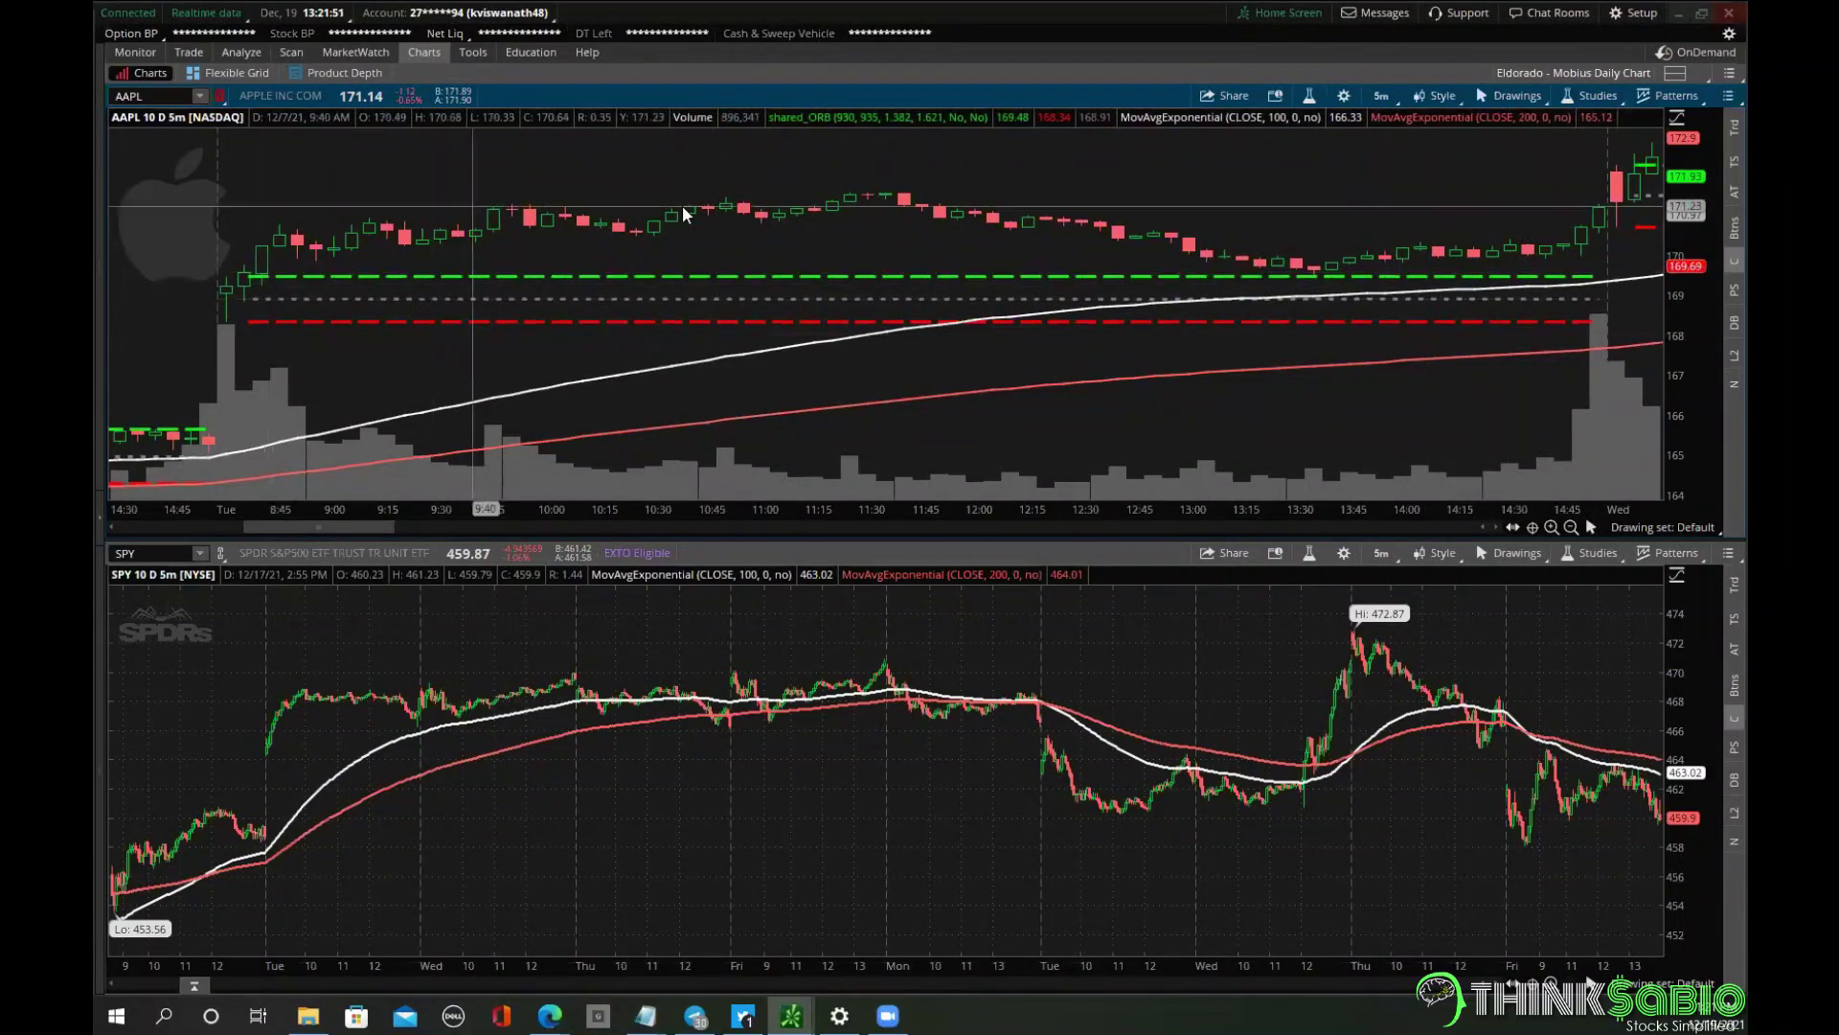
{"action": "right_click", "coordinate": [1075, 197]}
{"action": "left_click", "coordinate": [1100, 196]}
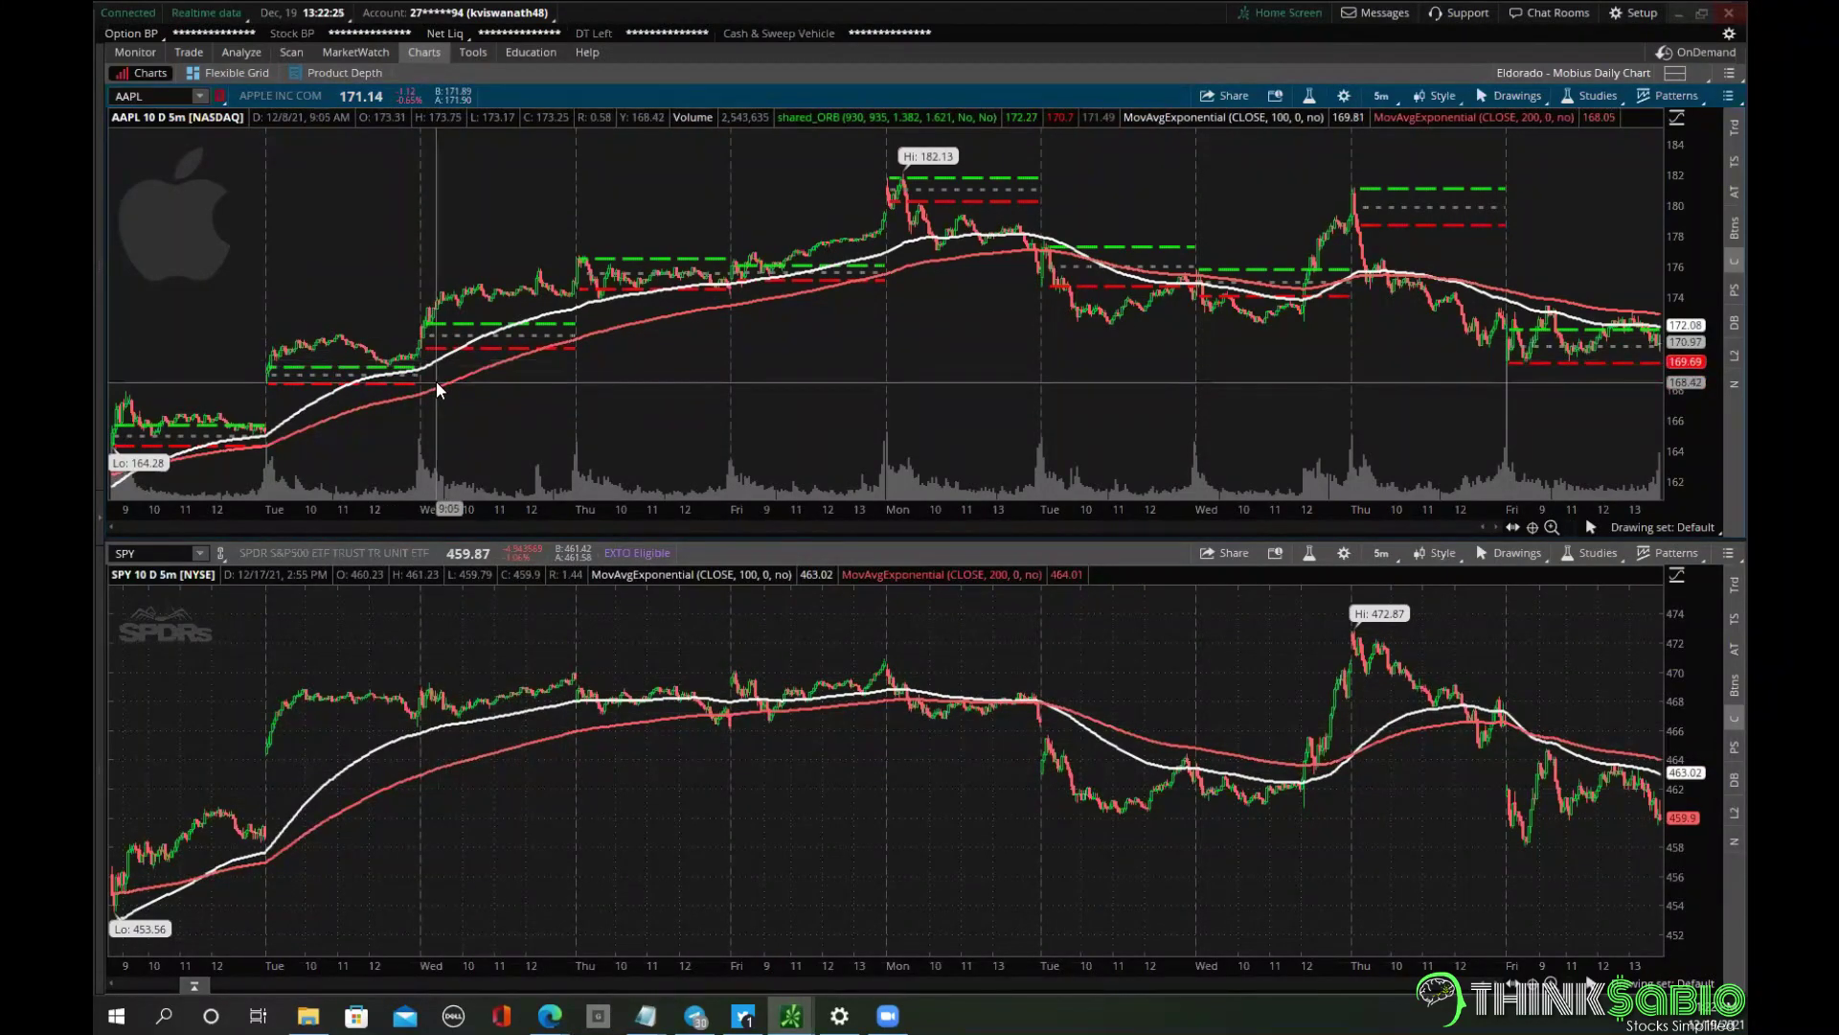
{"action": "left_click_drag", "start_coordinate": [399, 255], "coordinate": [596, 240]}
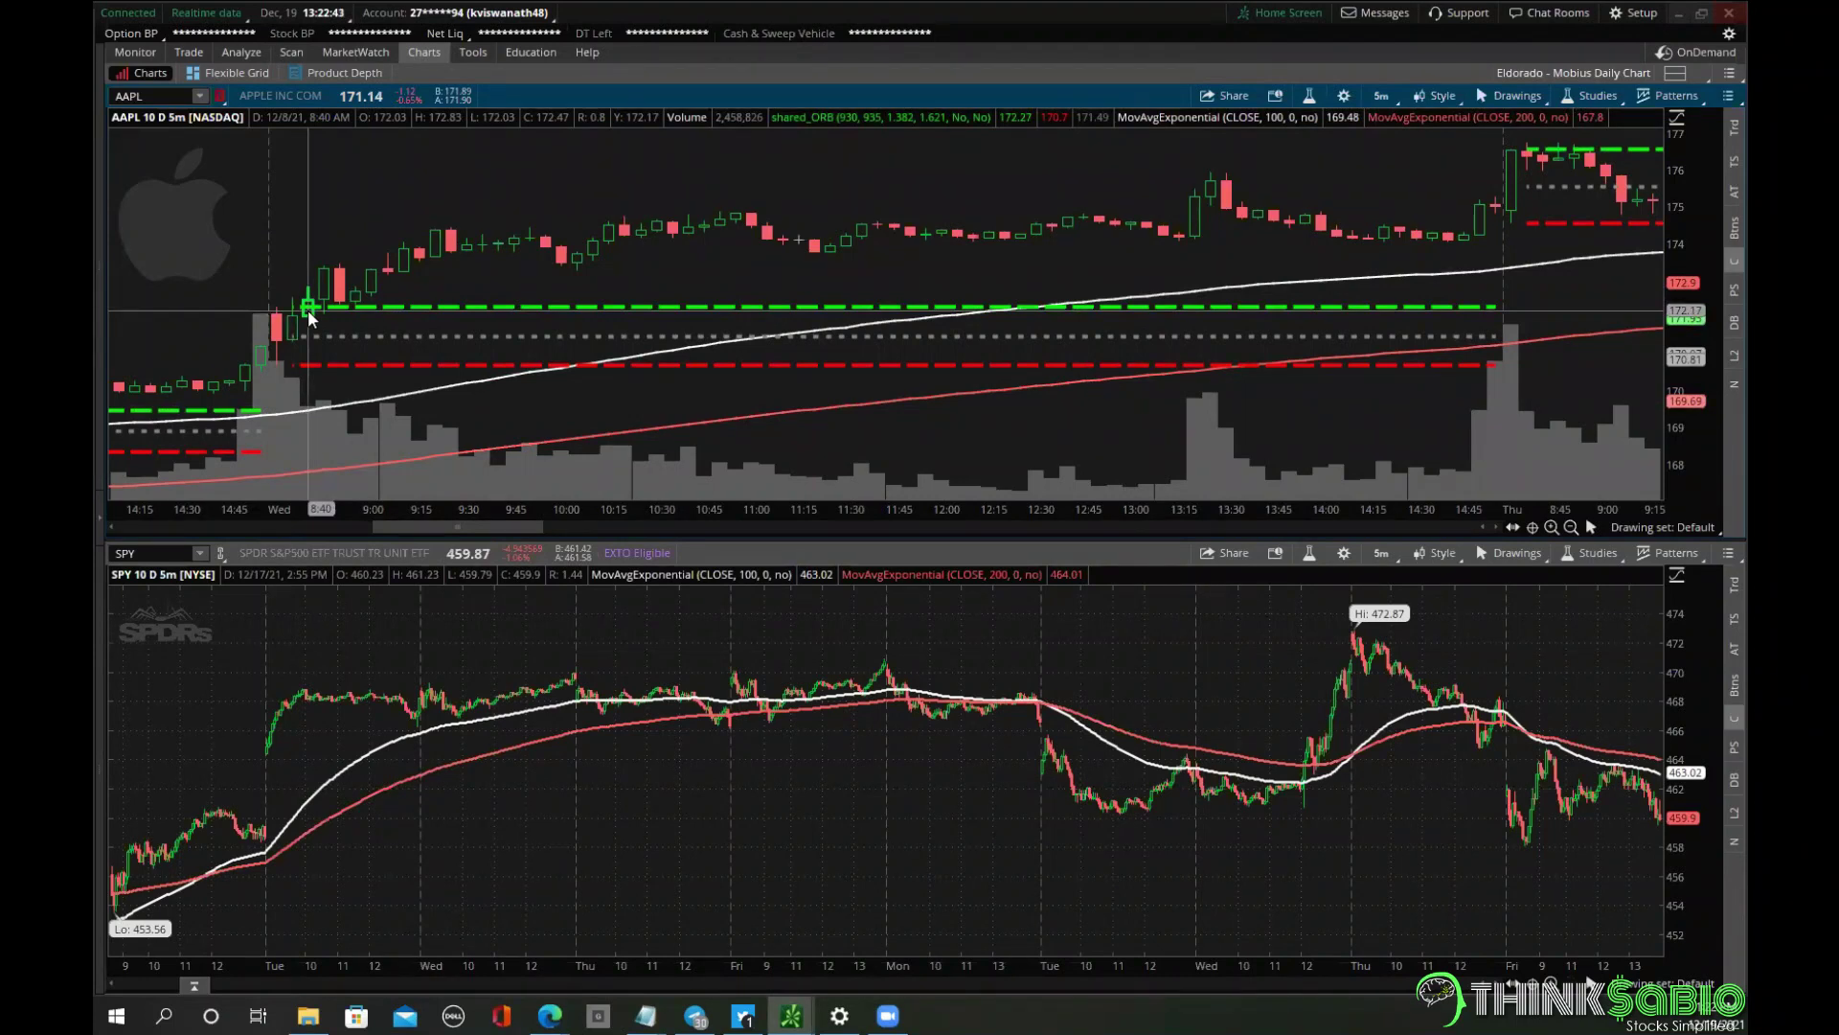
{"action": "left_click", "coordinate": [353, 54]}
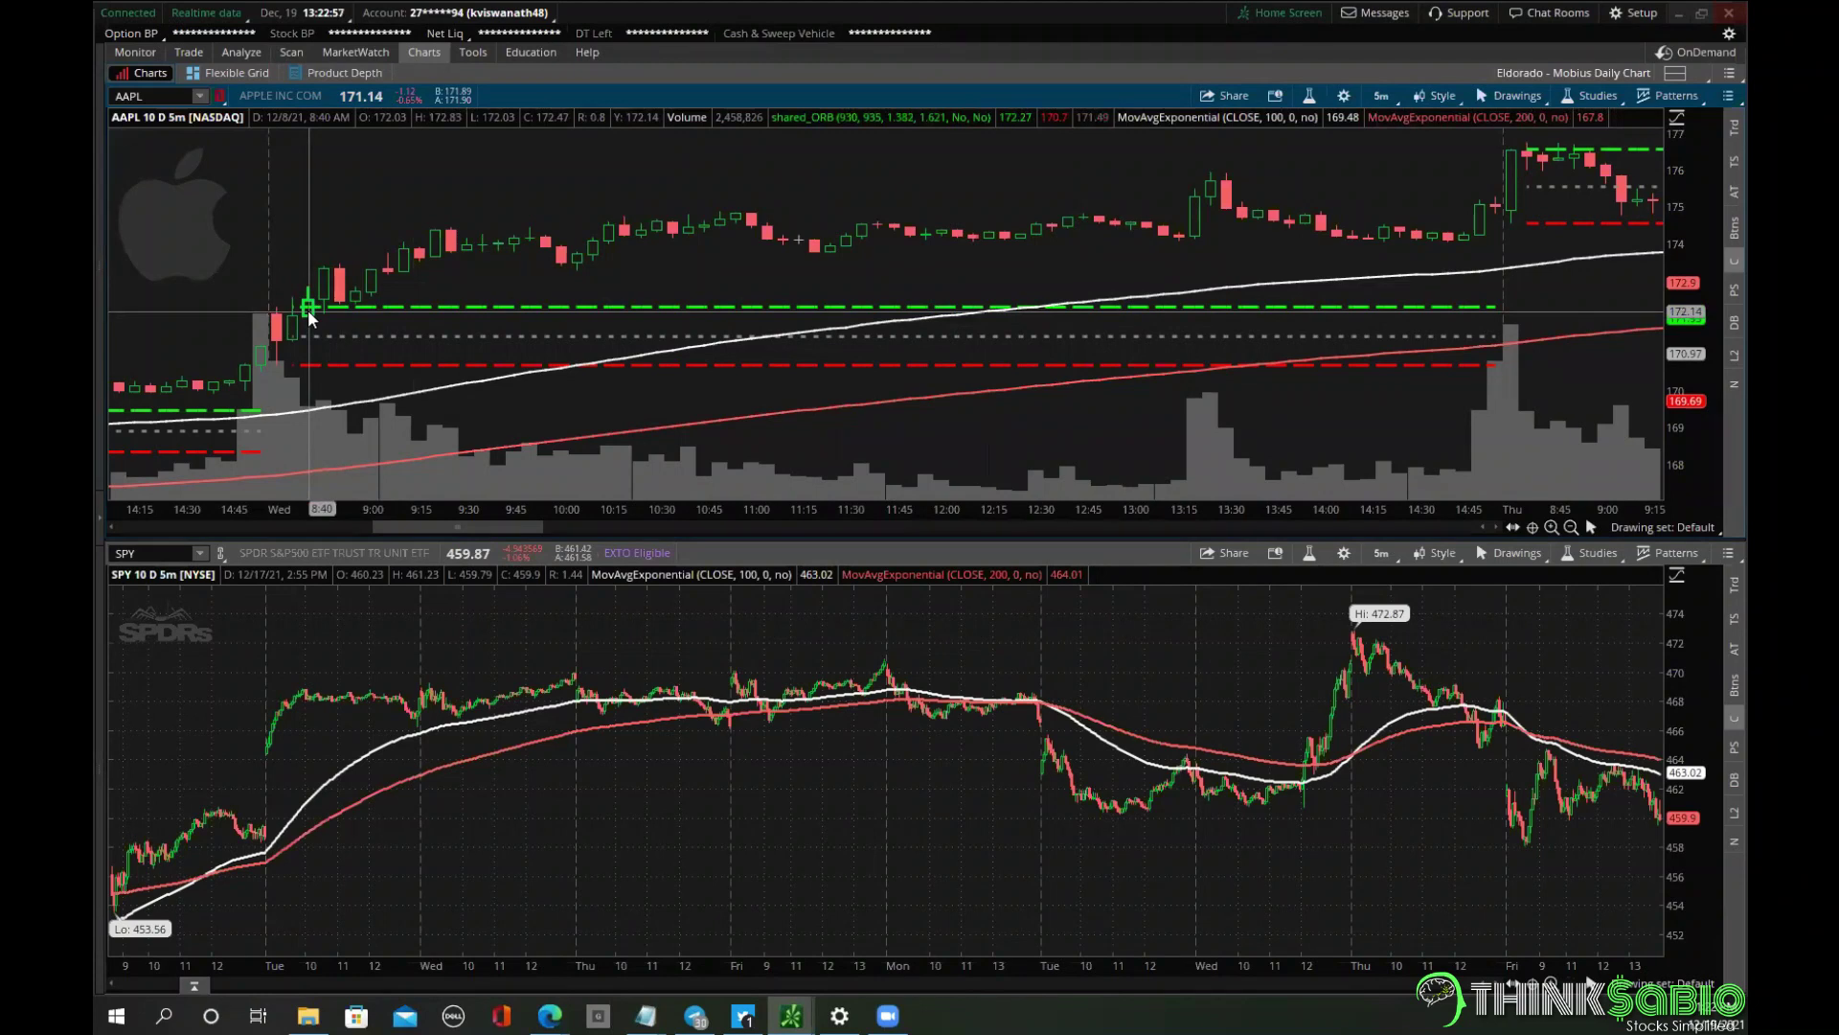
{"action": "left_click", "coordinate": [355, 52]}
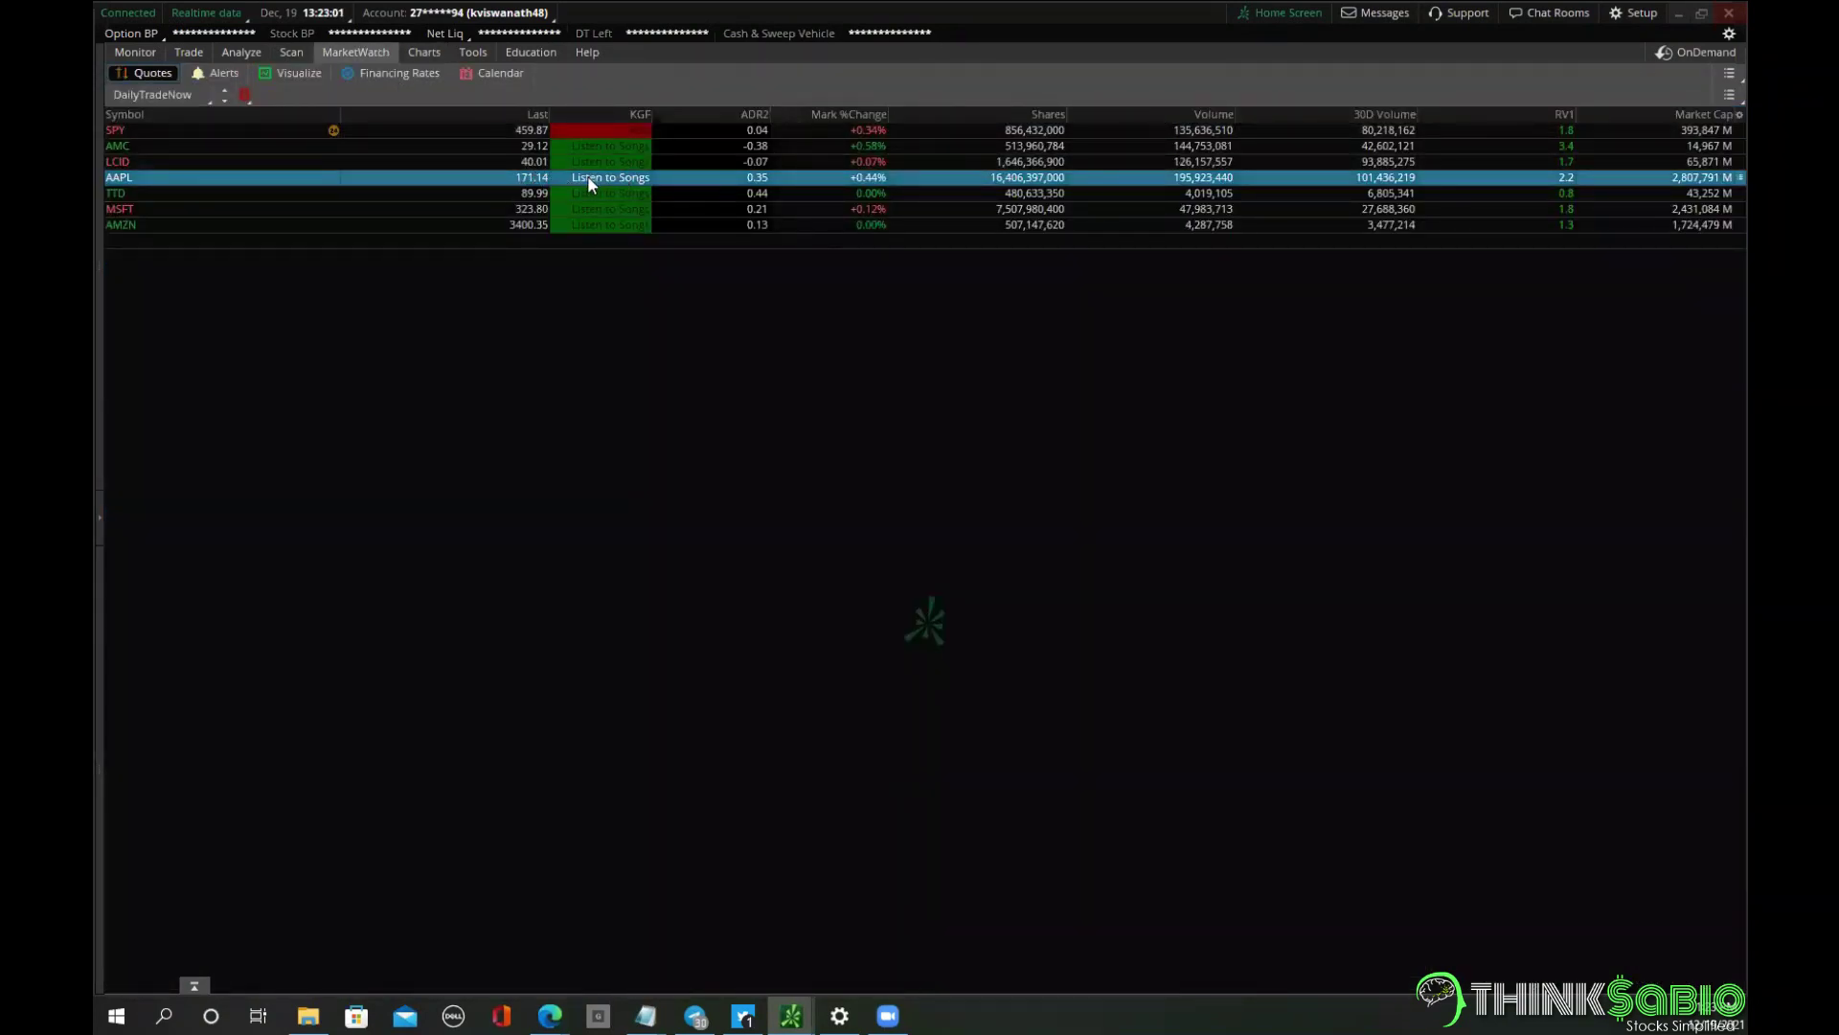
Return to the Charts tab with the AAPL and SPY charts.
{"action": "left_click", "coordinate": [424, 51]}
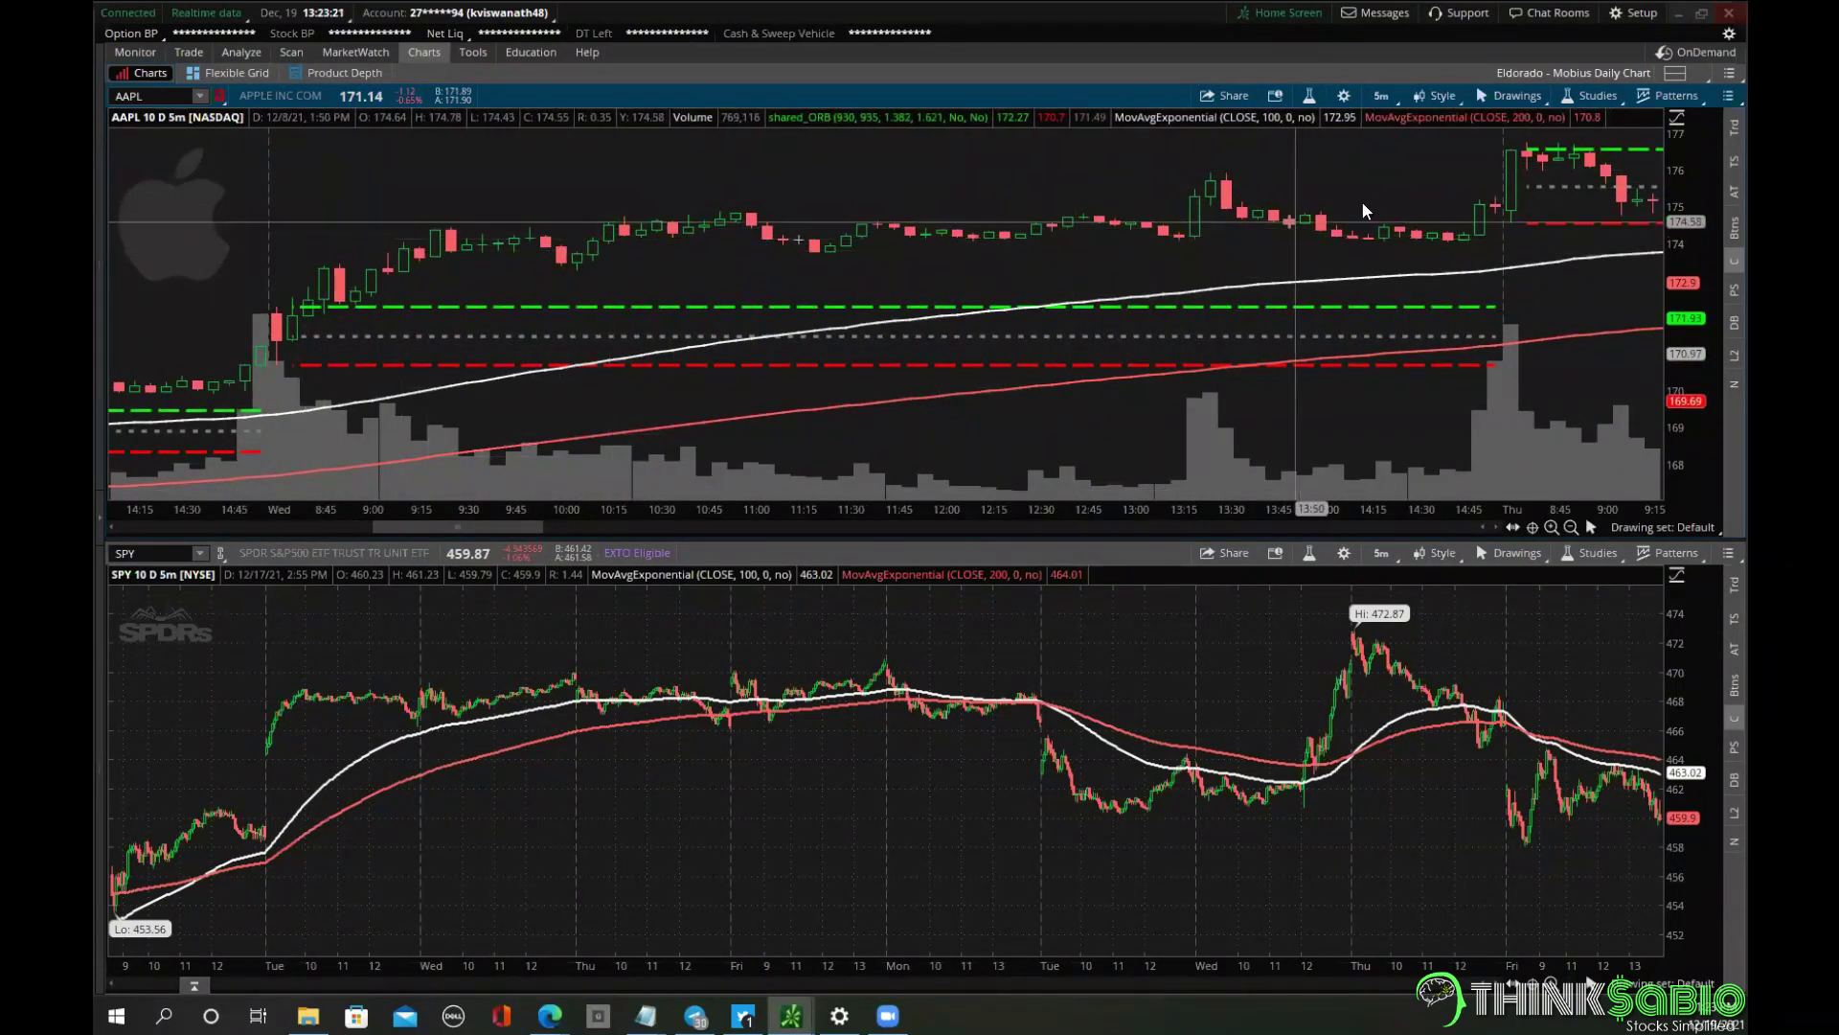
Autozoom the AAPL chart to all 10 days, zoom into Thursday's session, then bring up Notepad.
{"action": "right_click", "coordinate": [811, 161]}
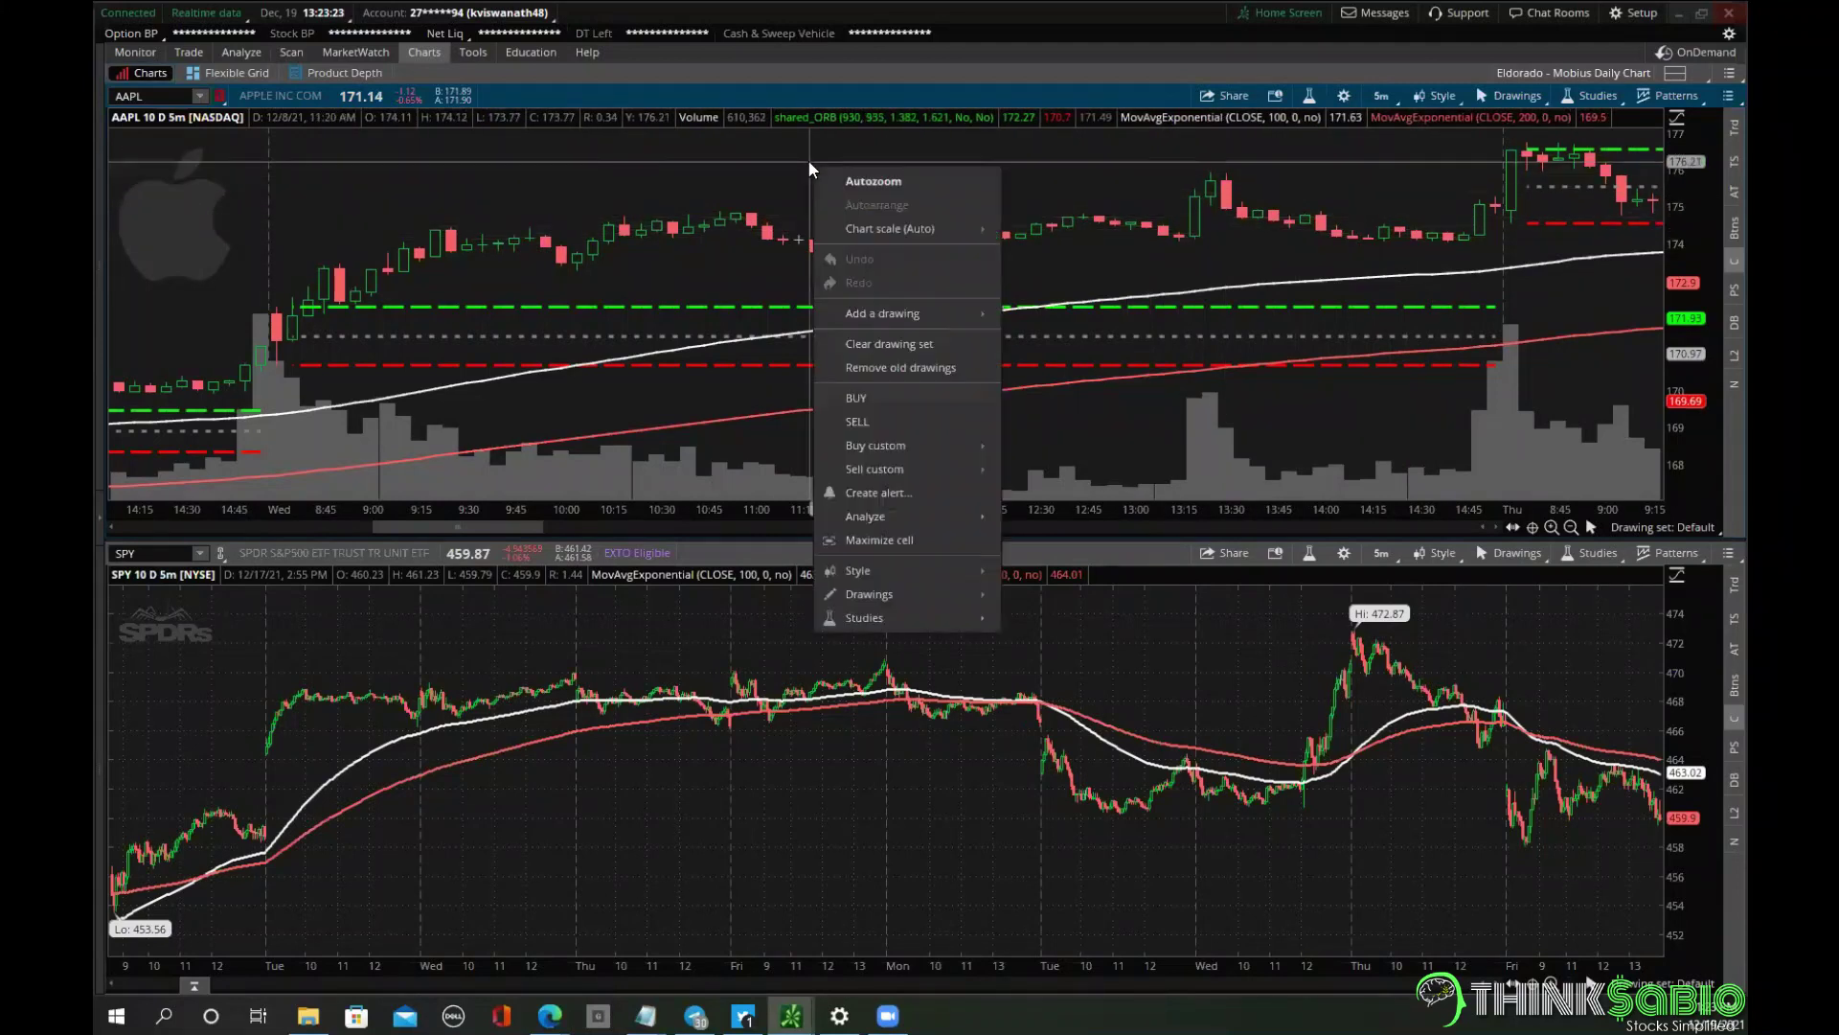
{"action": "left_click", "coordinate": [864, 179]}
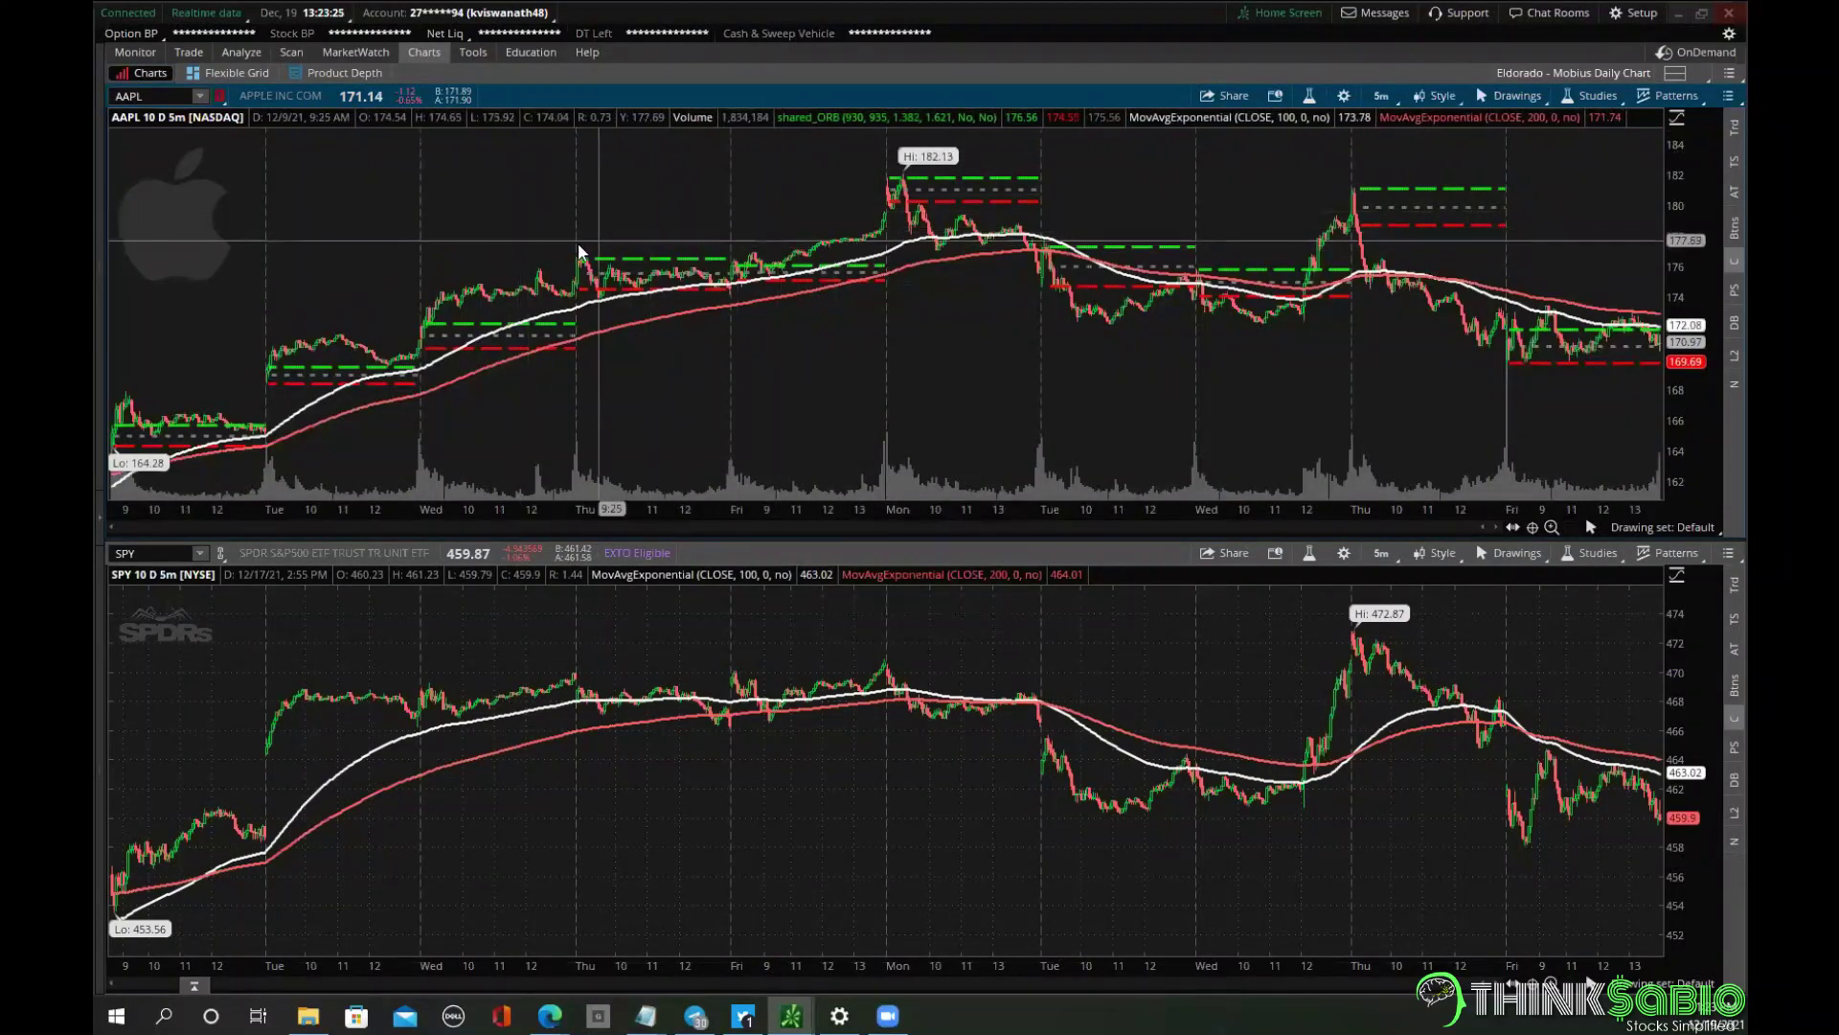
{"action": "left_click_drag", "start_coordinate": [562, 239], "coordinate": [745, 222]}
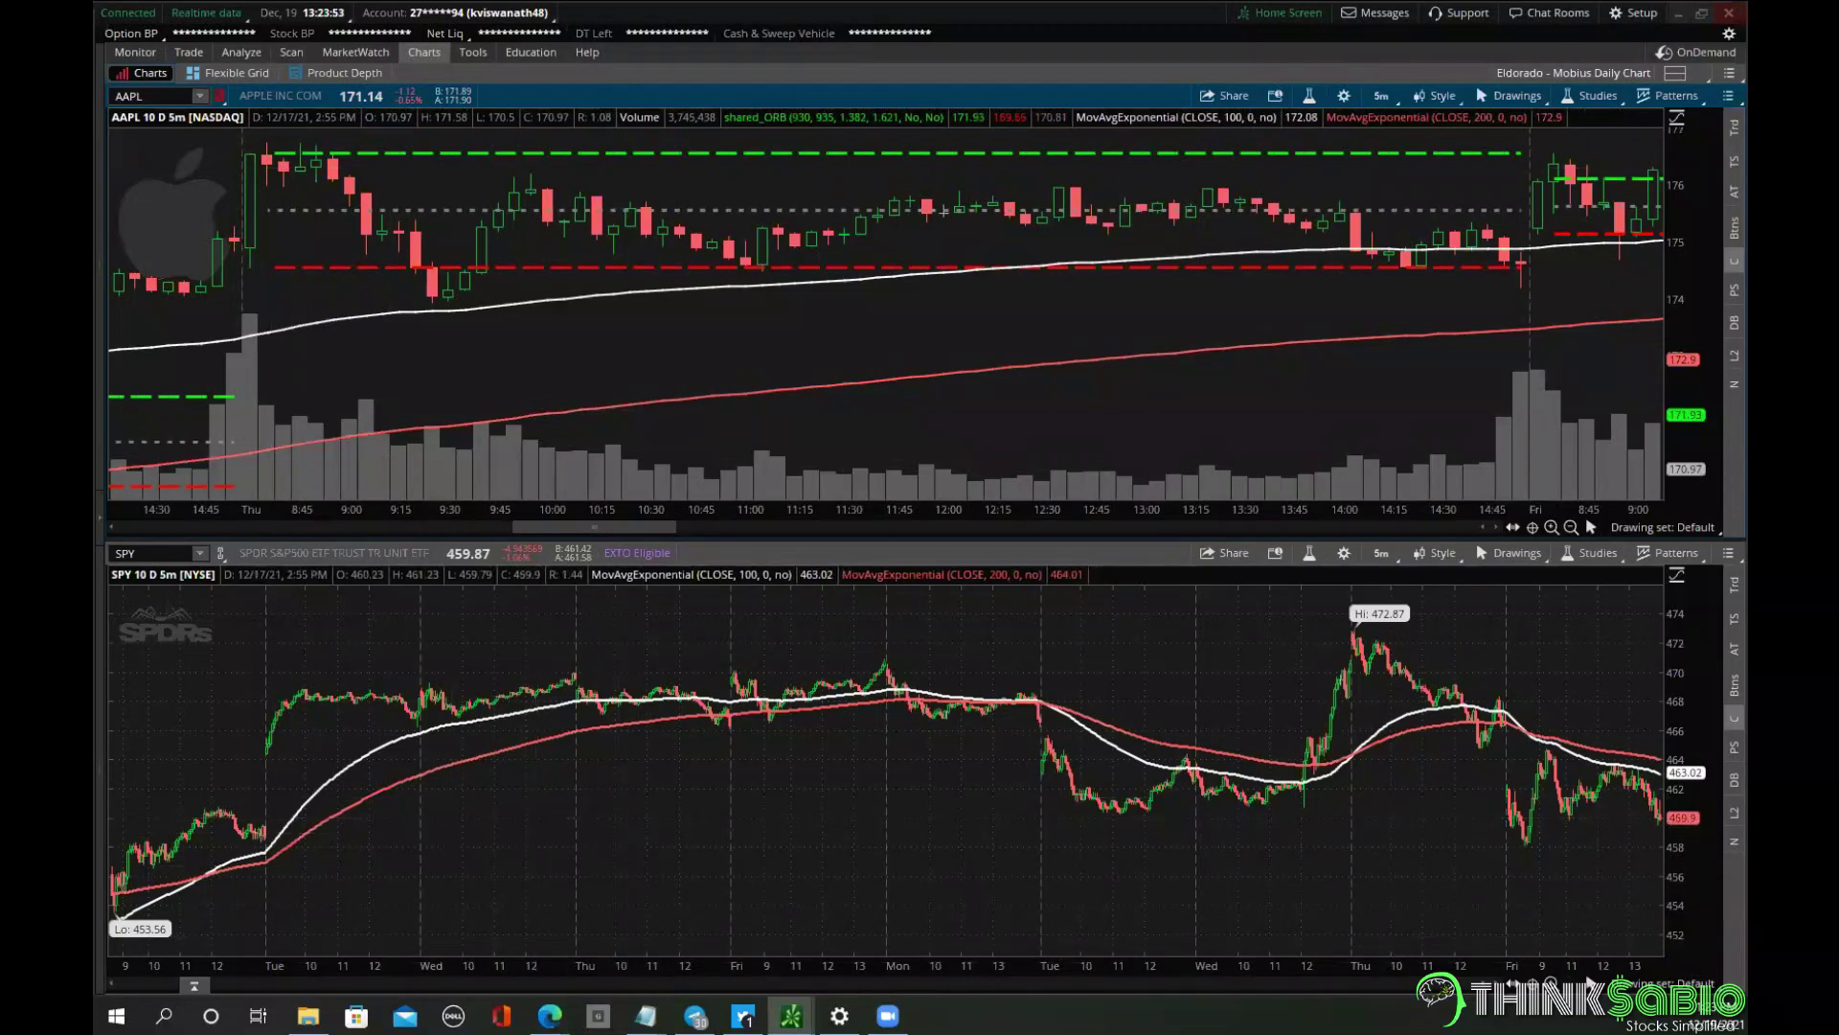
{"action": "left_click", "coordinate": [646, 1015]}
{"action": "left_click", "coordinate": [582, 947]}
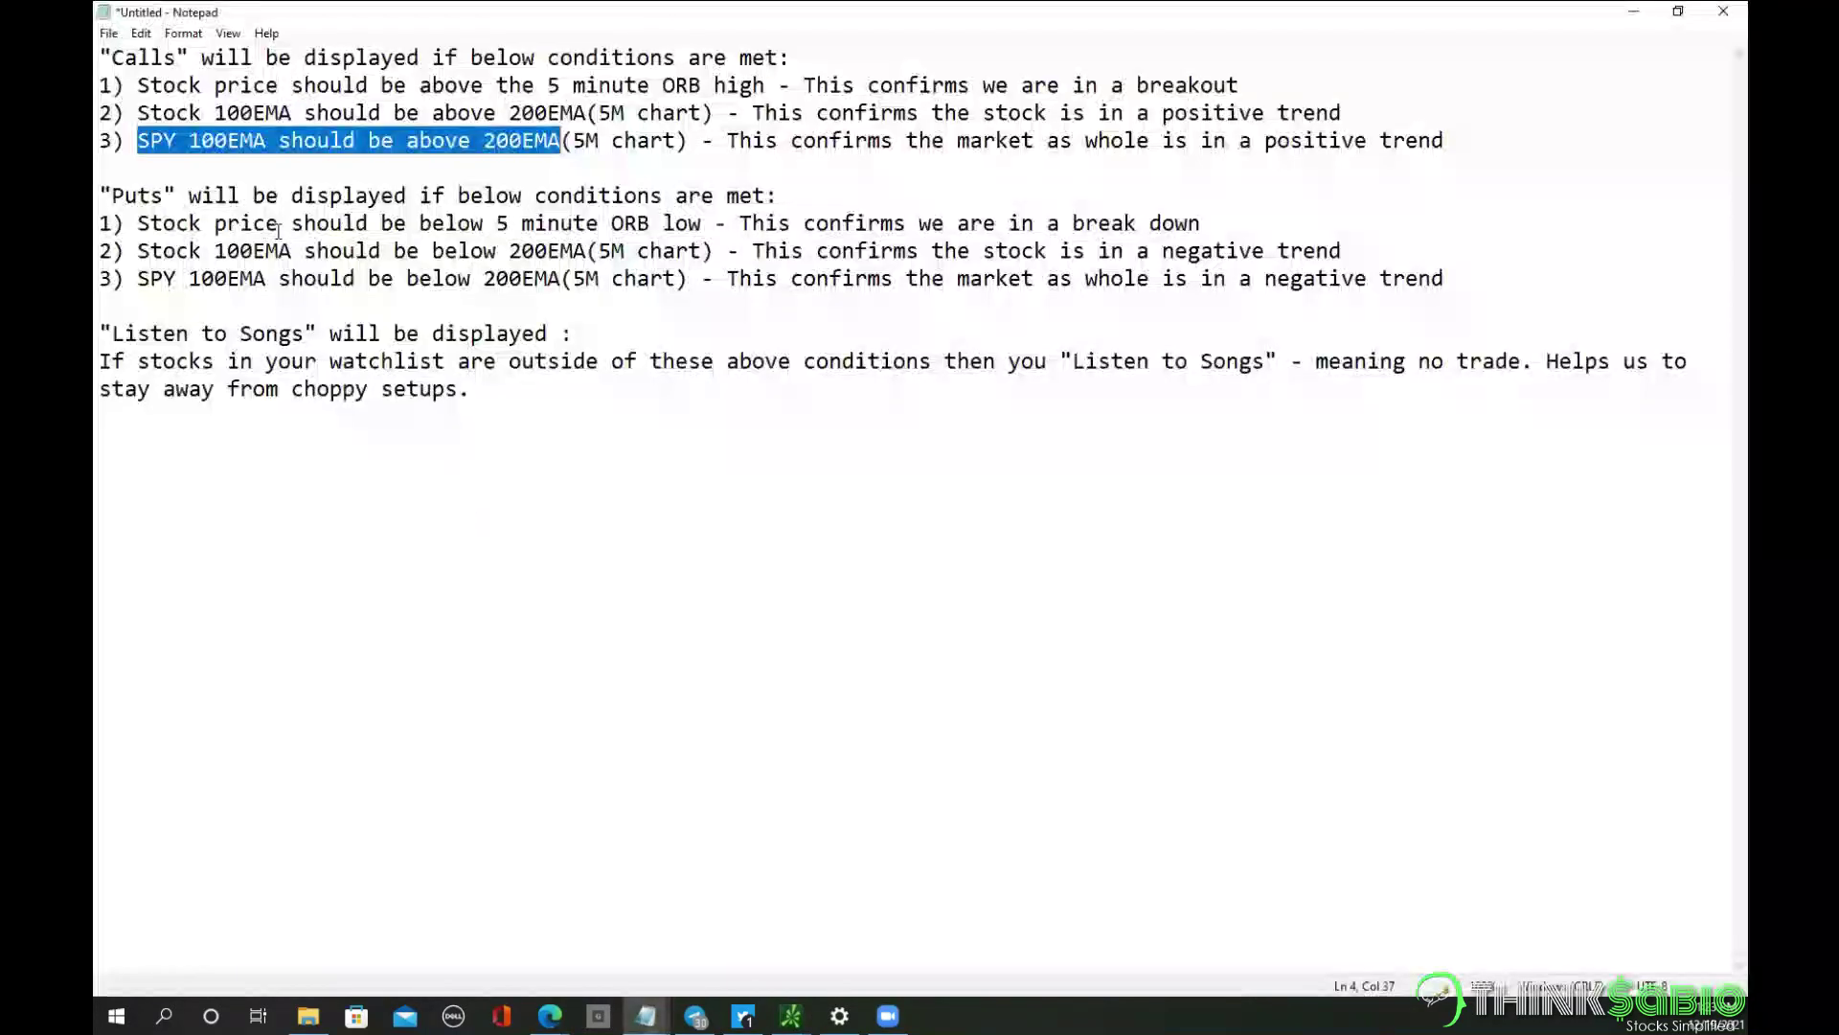
{"action": "left_click", "coordinate": [207, 132]}
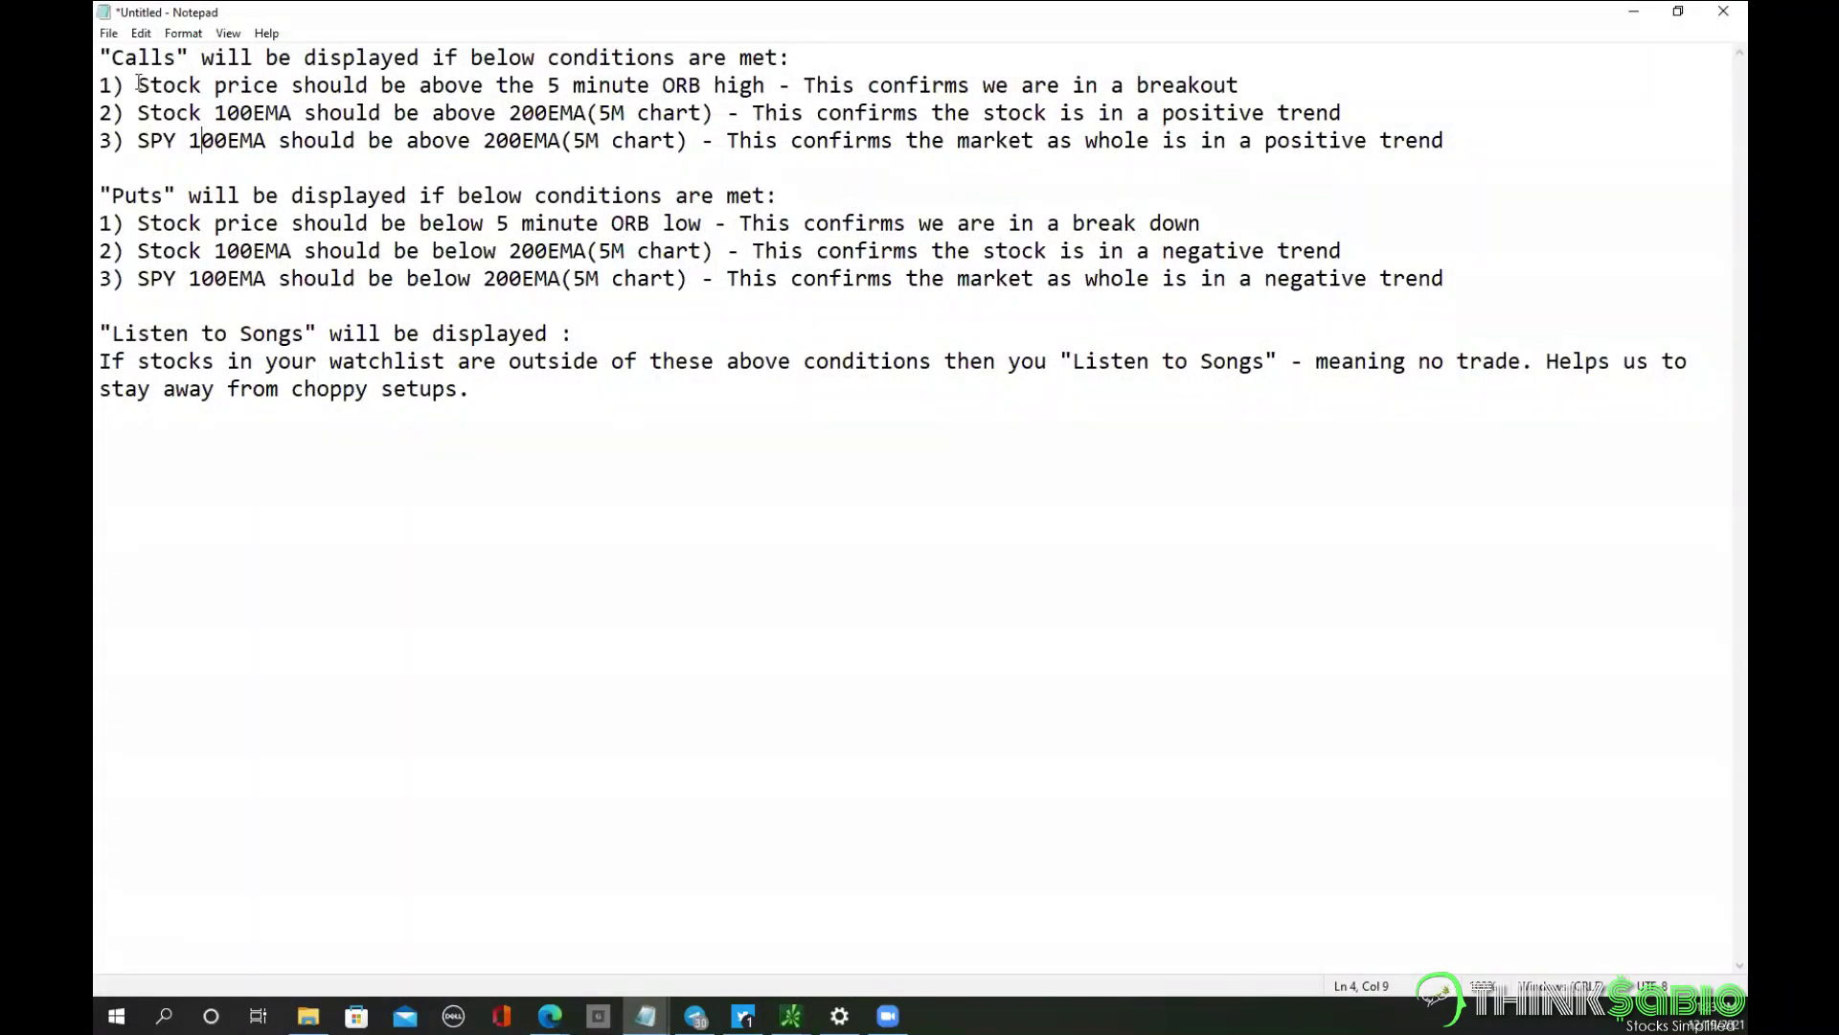
{"action": "left_click_drag", "start_coordinate": [139, 84], "coordinate": [406, 59]}
{"action": "left_click_drag", "start_coordinate": [517, 56], "coordinate": [753, 88]}
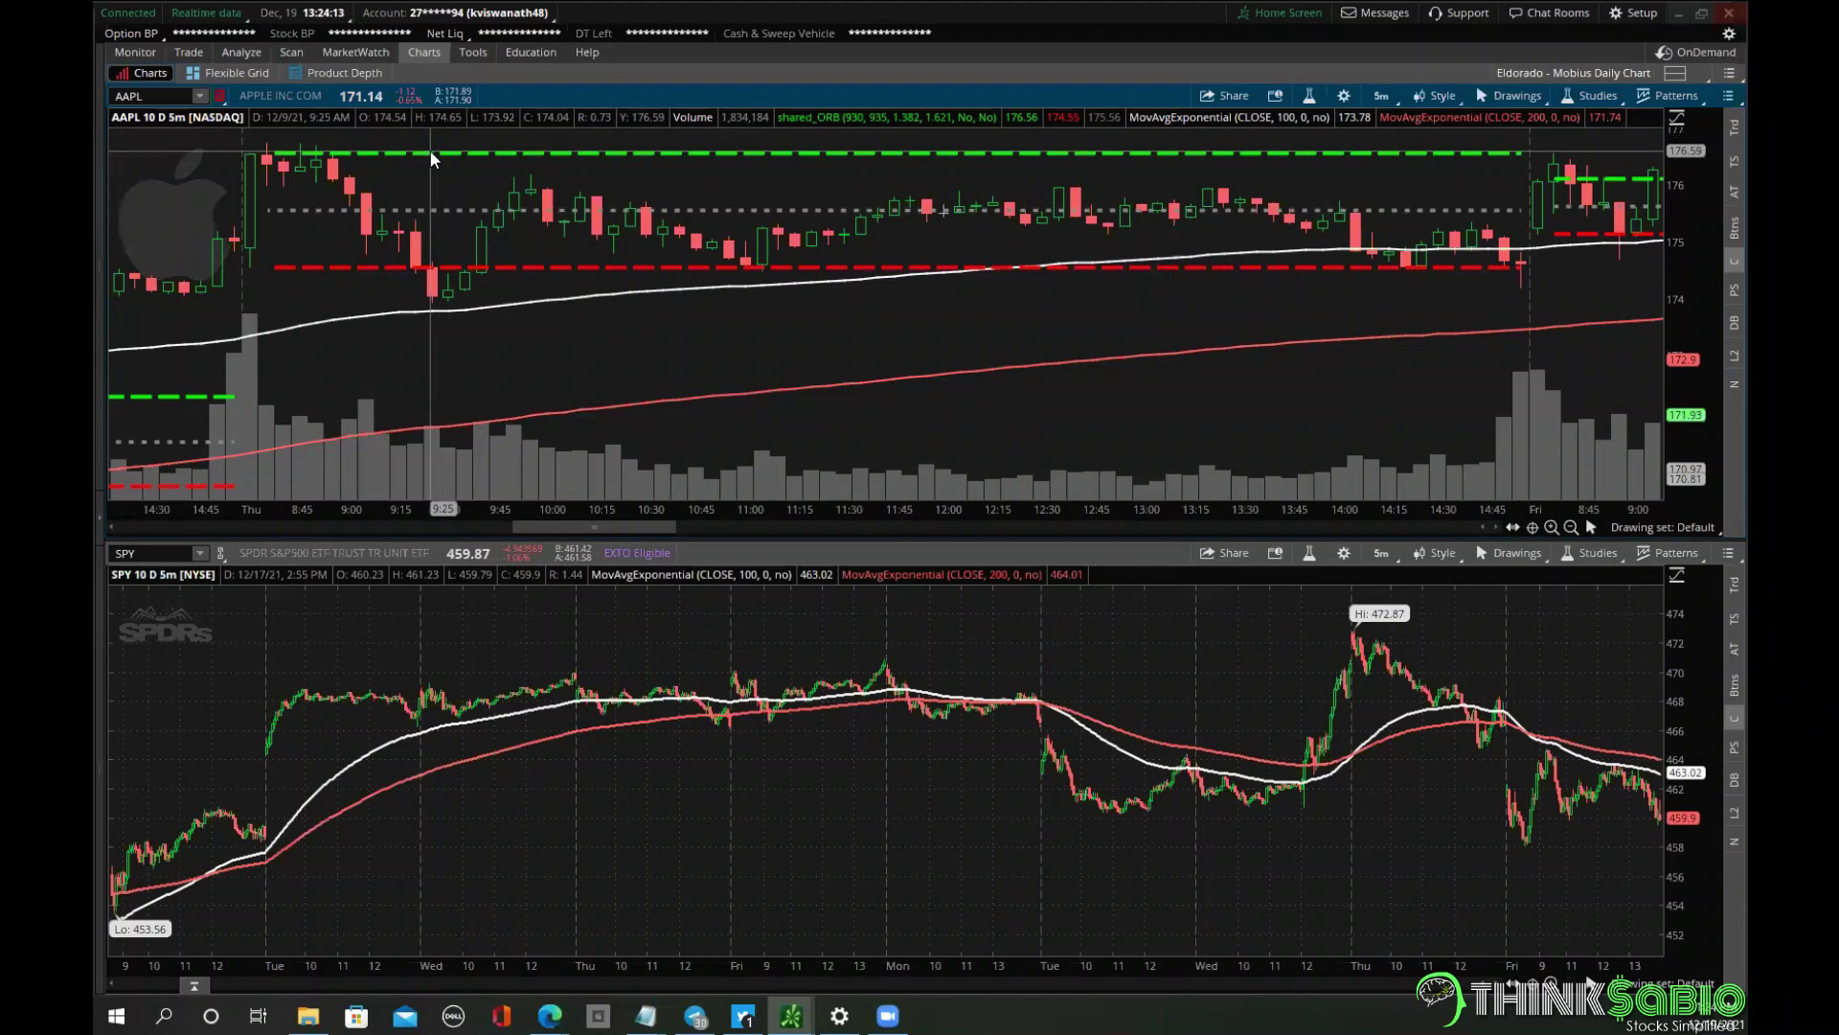
{"action": "left_click", "coordinate": [370, 48]}
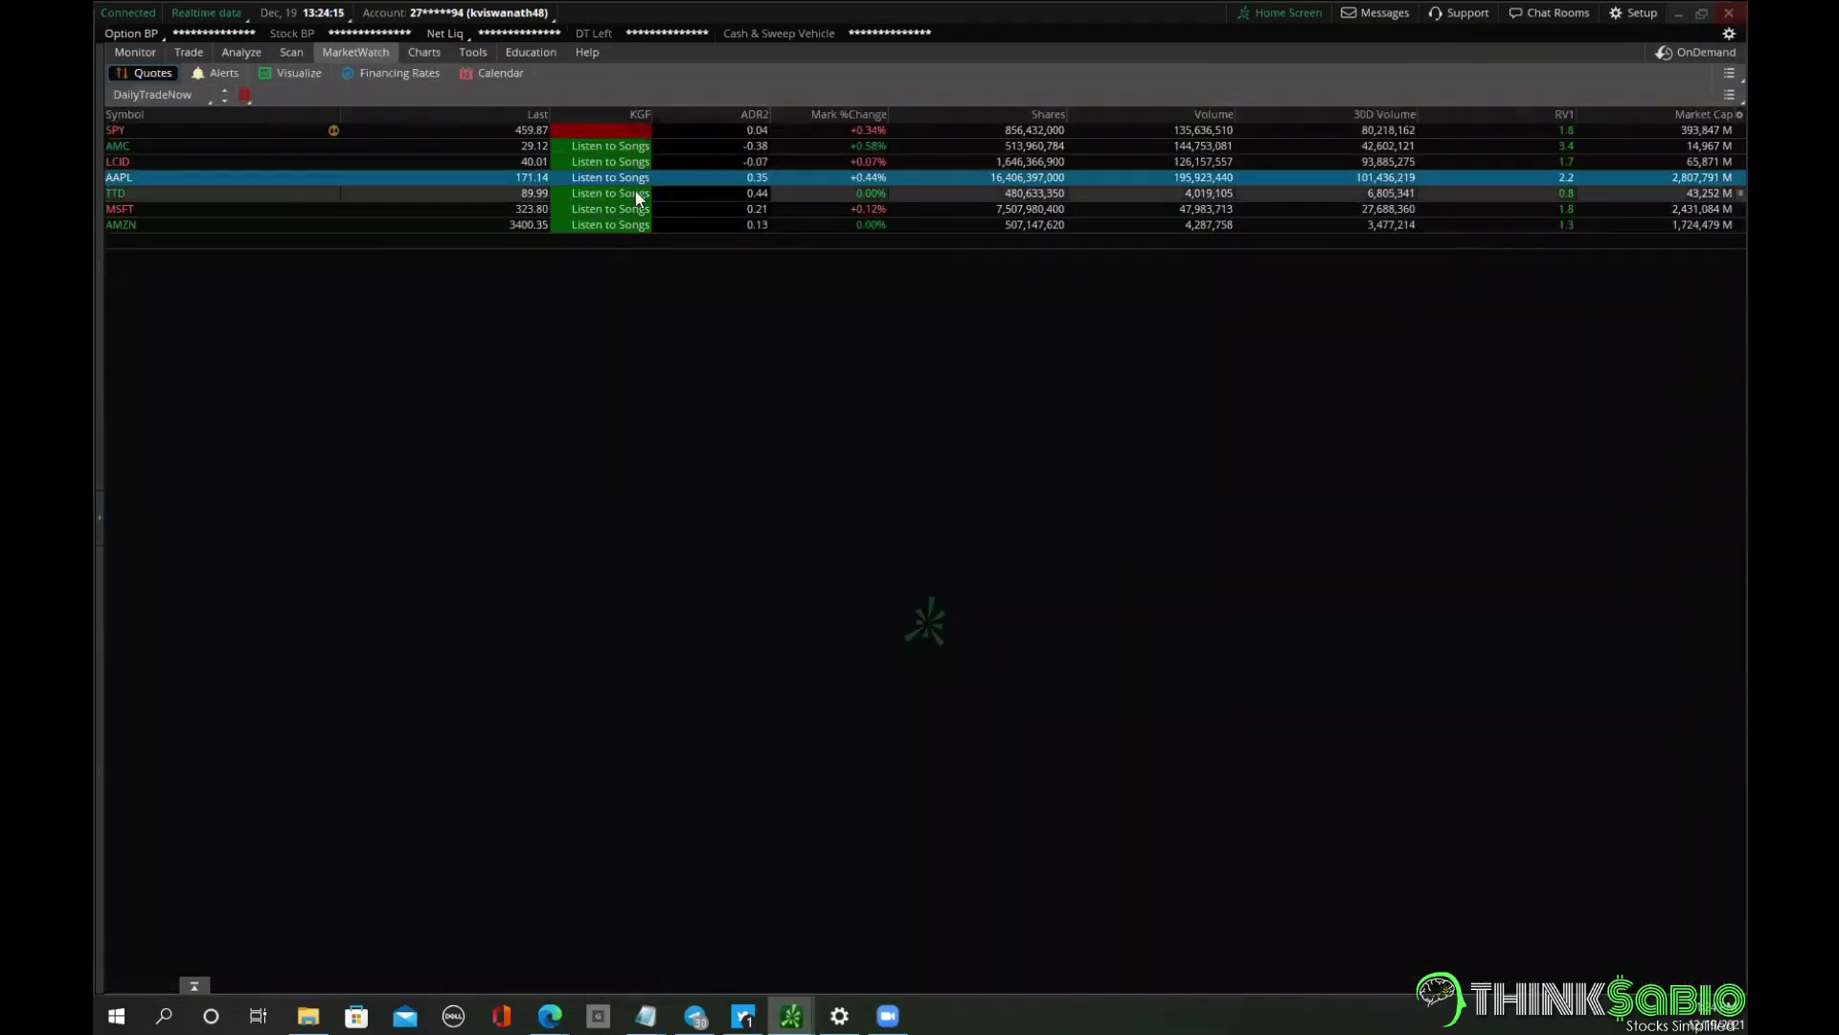
{"action": "left_click", "coordinate": [424, 53]}
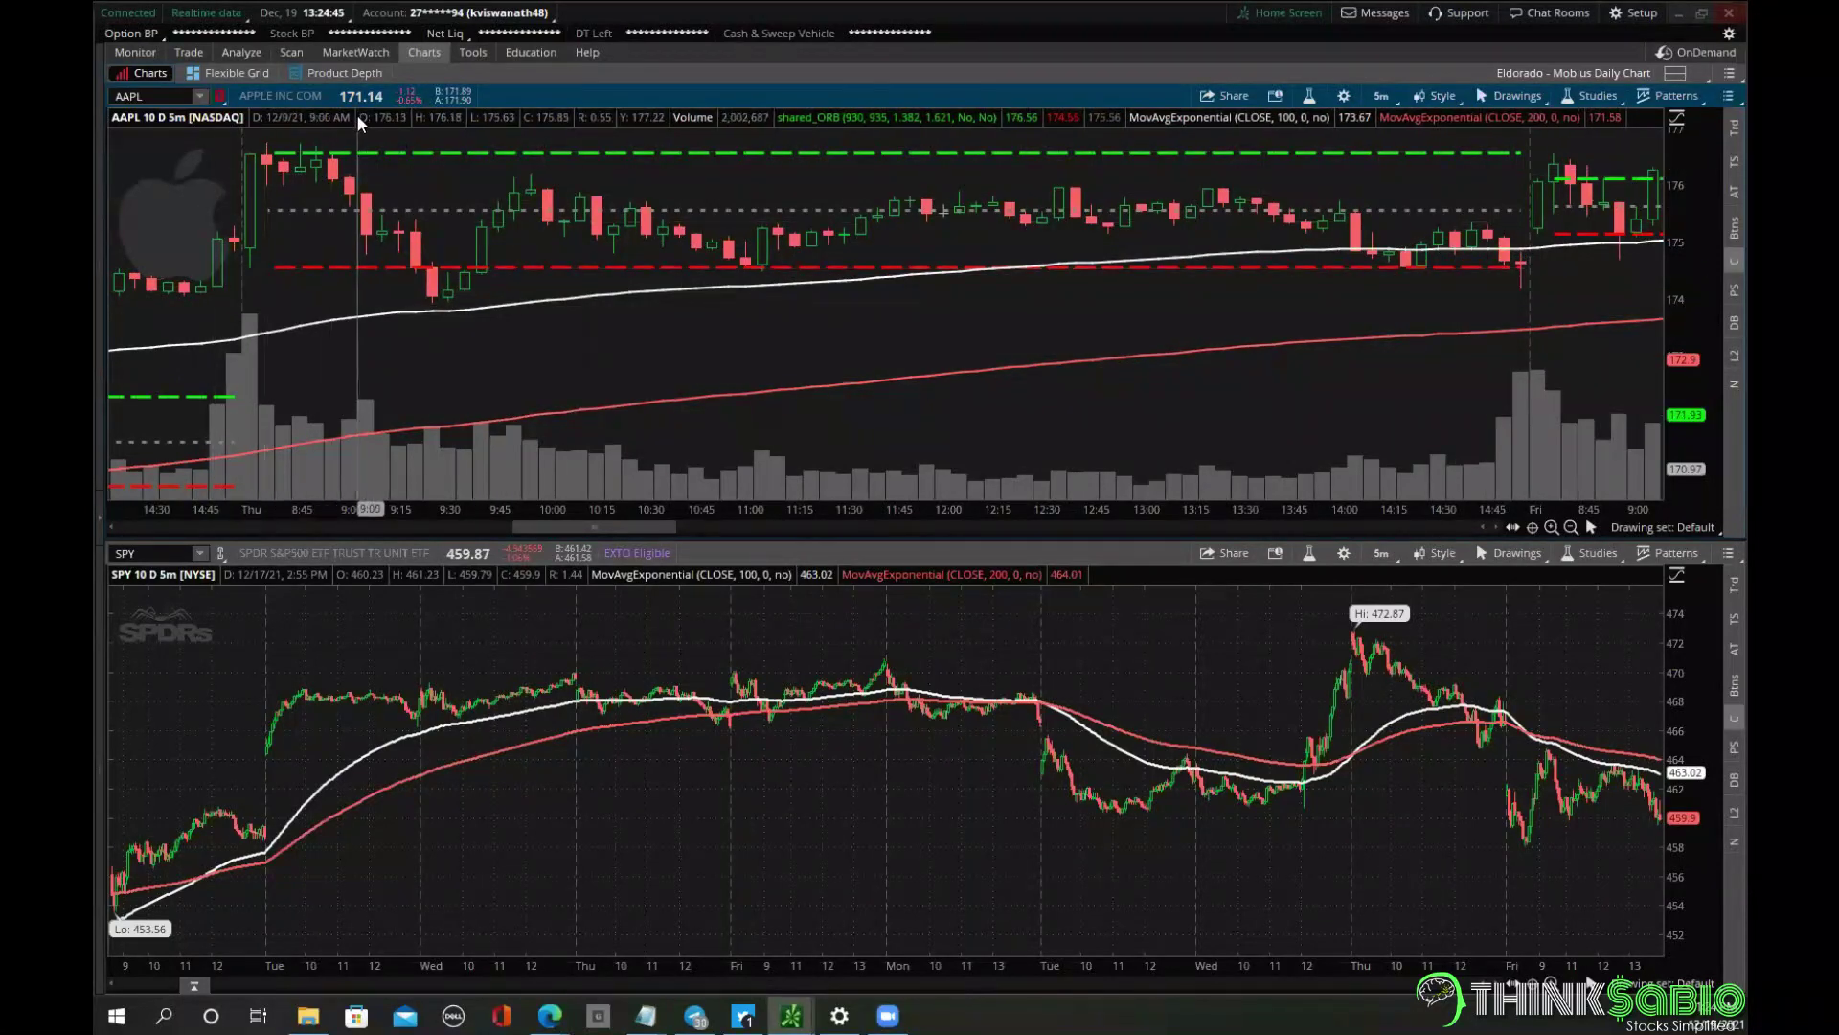
{"action": "right_click", "coordinate": [237, 163]}
{"action": "key", "text": "Return"}
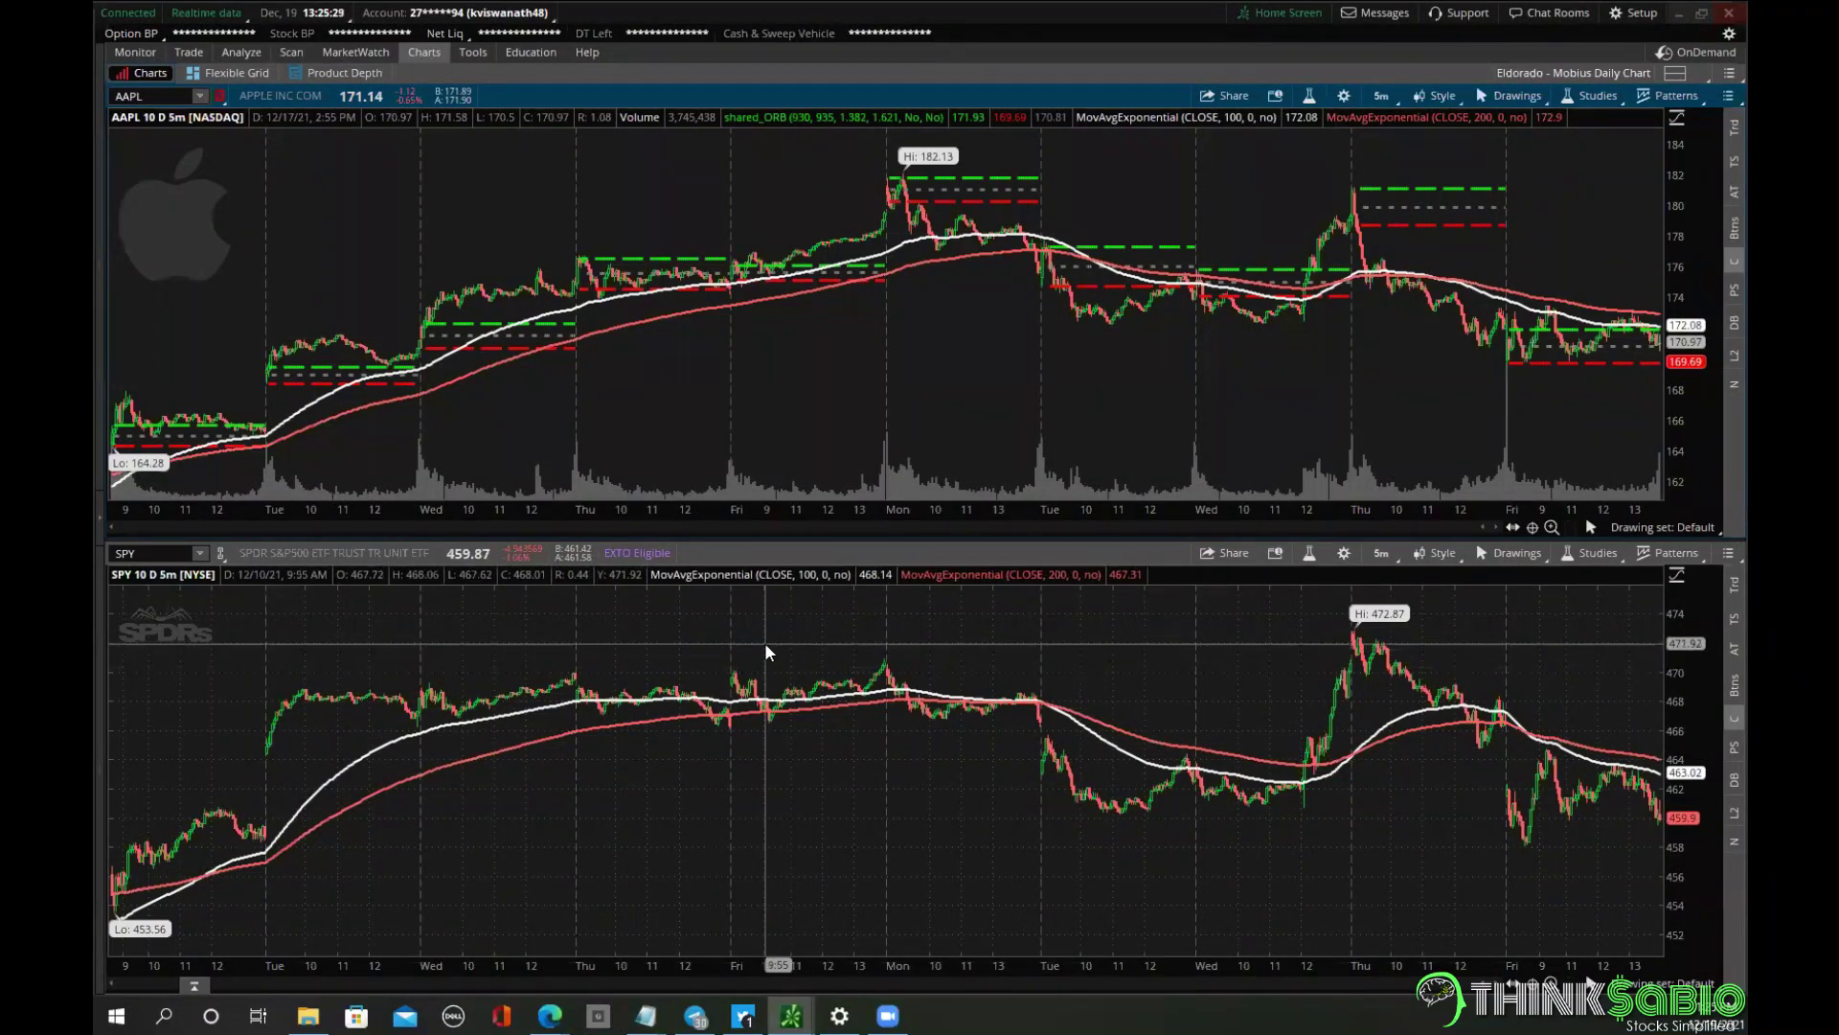
Drag-zoom the AAPL chart, then the SPY chart, onto Friday's 5-minute candles.
{"action": "left_click_drag", "start_coordinate": [719, 199], "coordinate": [905, 189]}
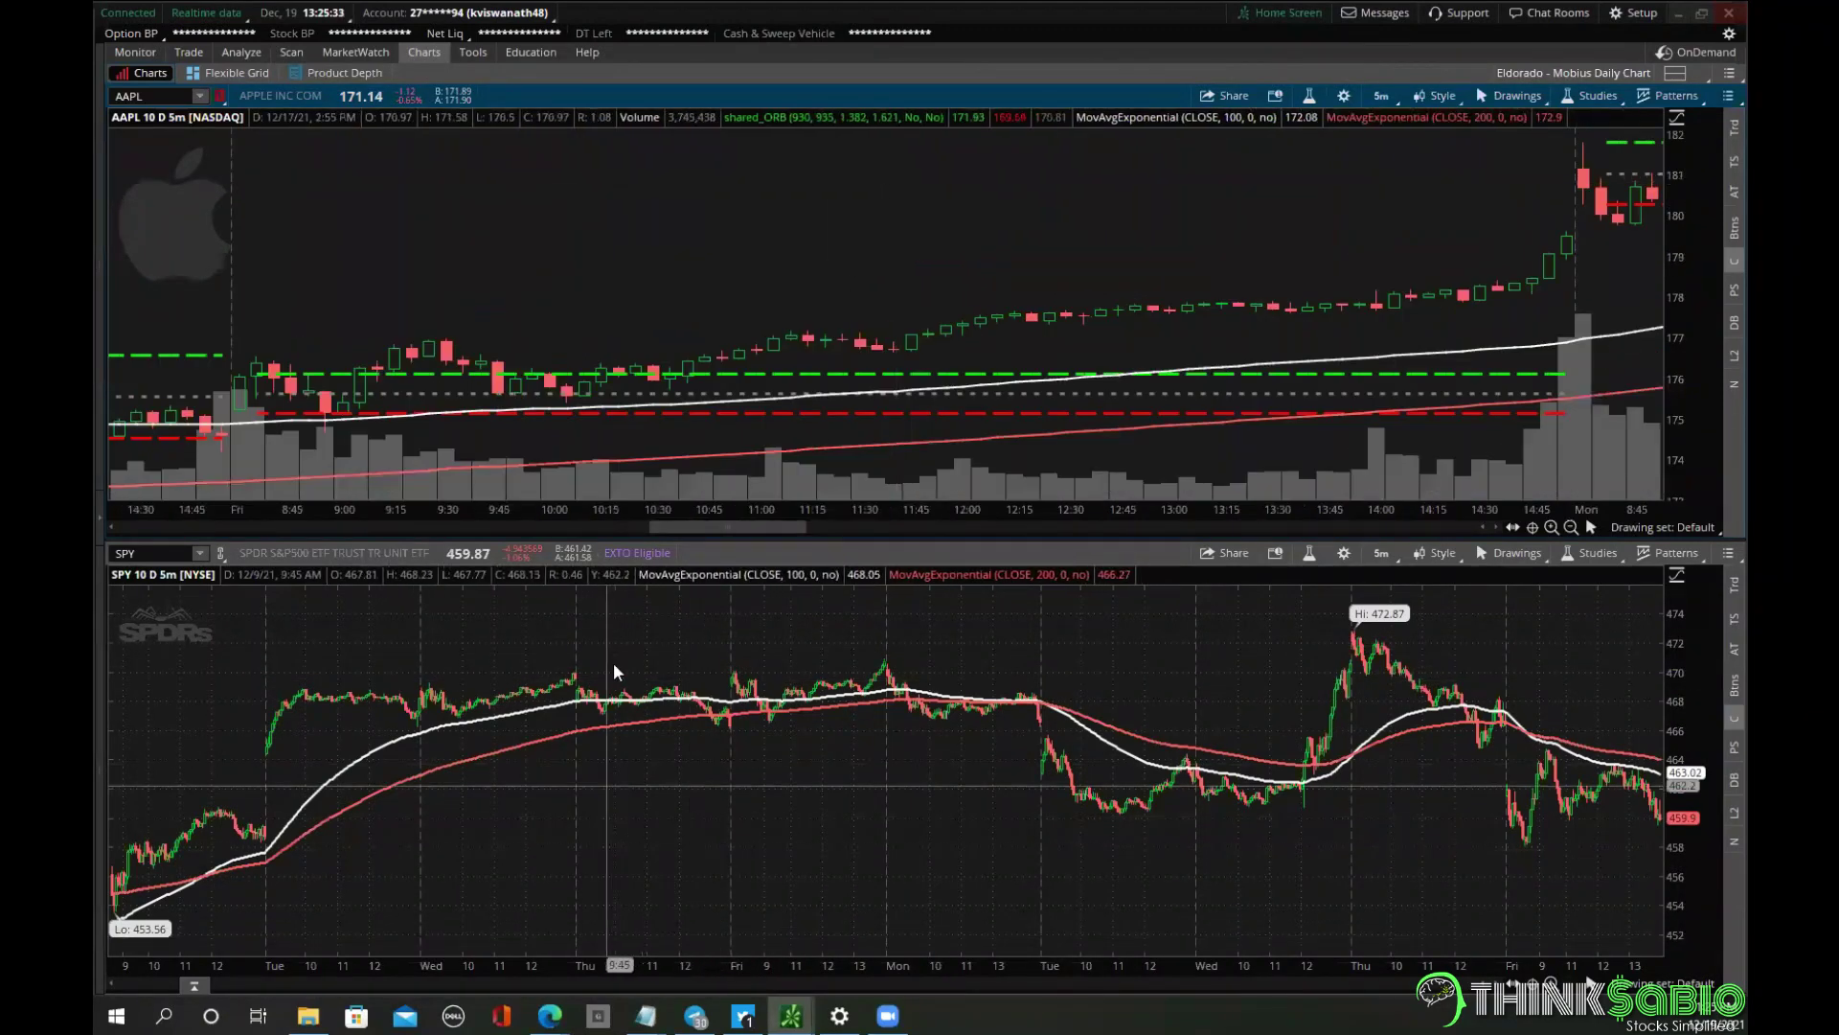
{"action": "left_click_drag", "start_coordinate": [710, 637], "coordinate": [891, 634]}
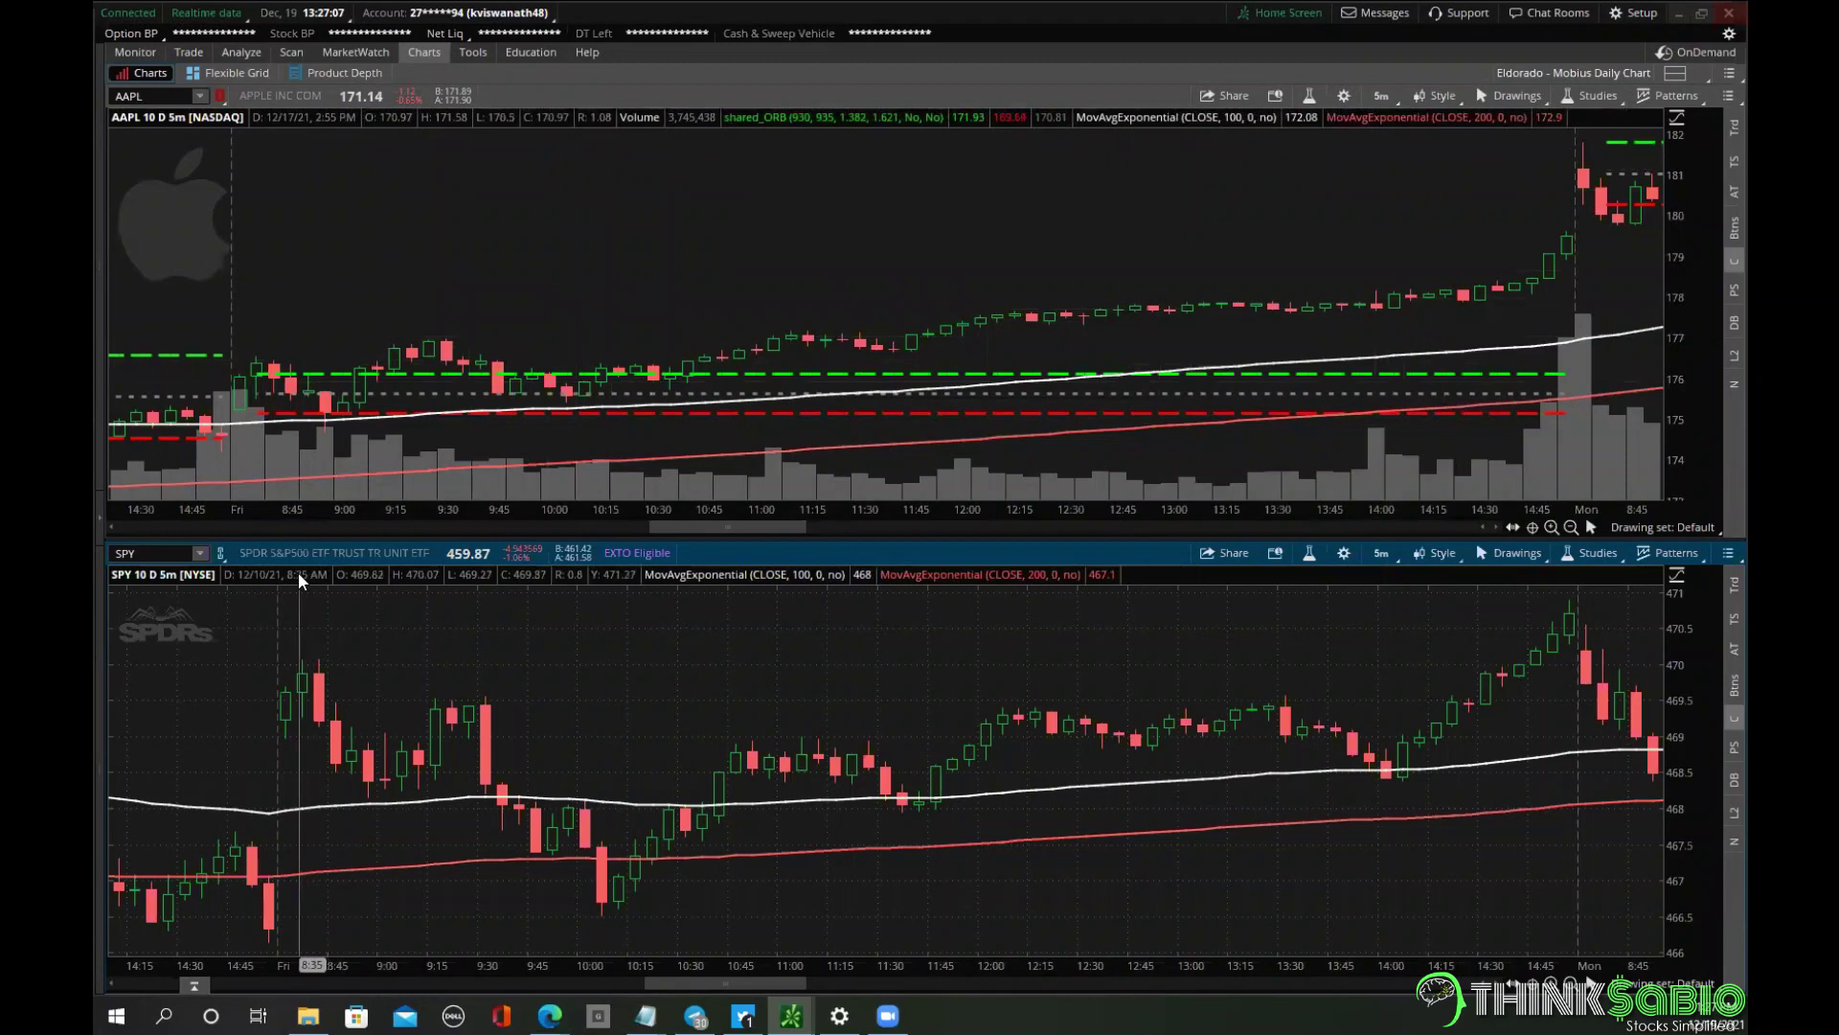
Autozoom the AAPL chart to 10 days, then zoom into Monday's session around the 182.13 high.
{"action": "right_click", "coordinate": [449, 230]}
{"action": "left_click", "coordinate": [520, 250]}
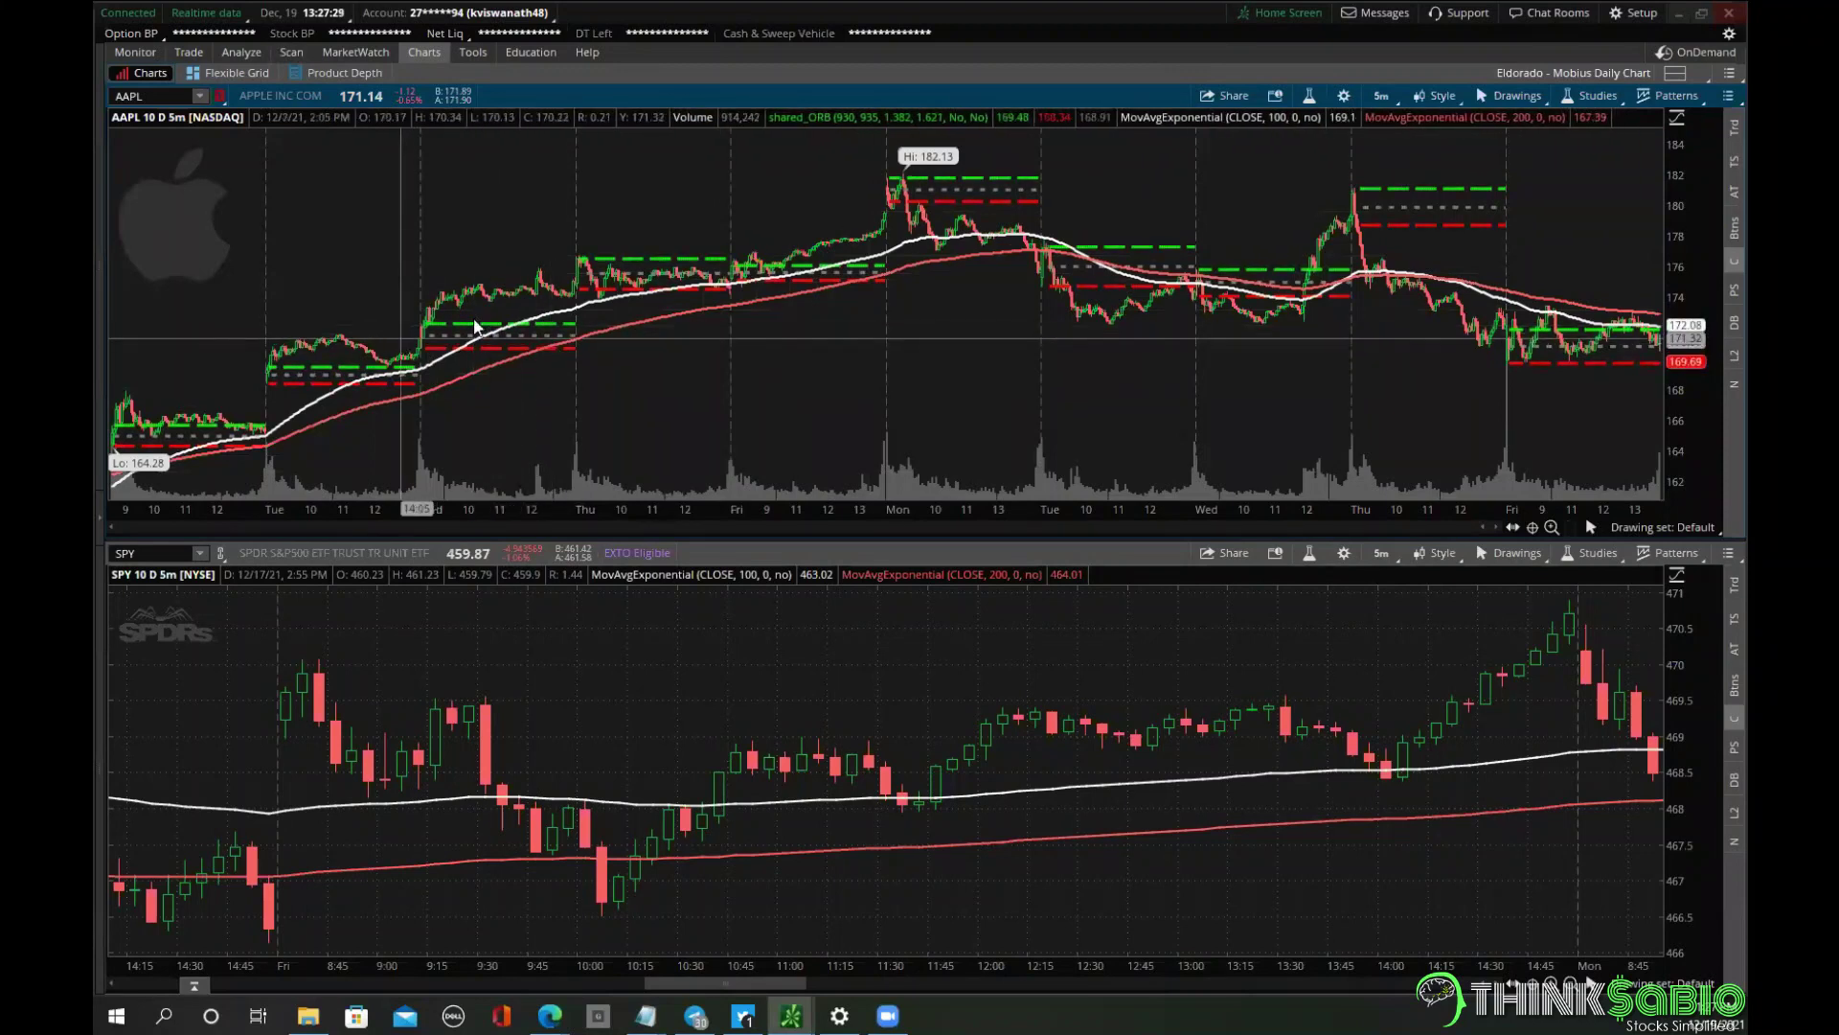
{"action": "left_click_drag", "start_coordinate": [866, 199], "coordinate": [1070, 161]}
Autozoom the SPY chart to 10 days, then zoom into a narrower span of days.
{"action": "right_click", "coordinate": [848, 635]}
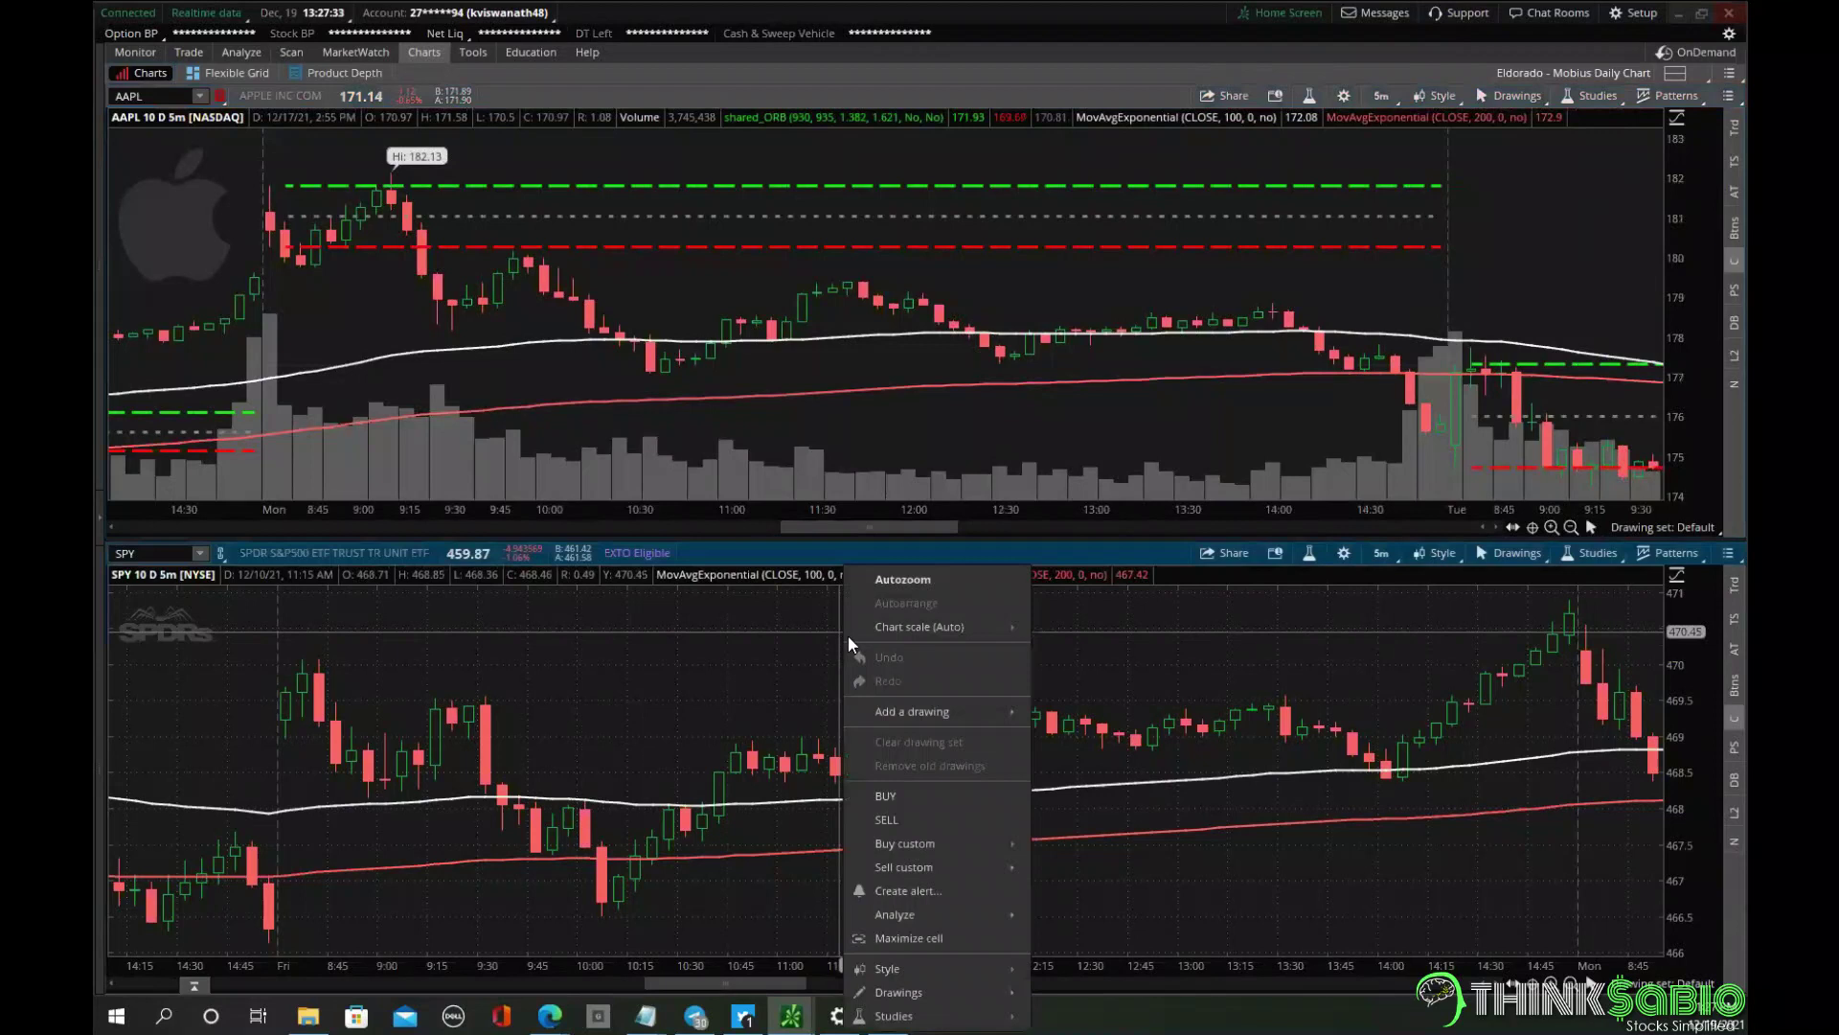
{"action": "left_click", "coordinate": [891, 578]}
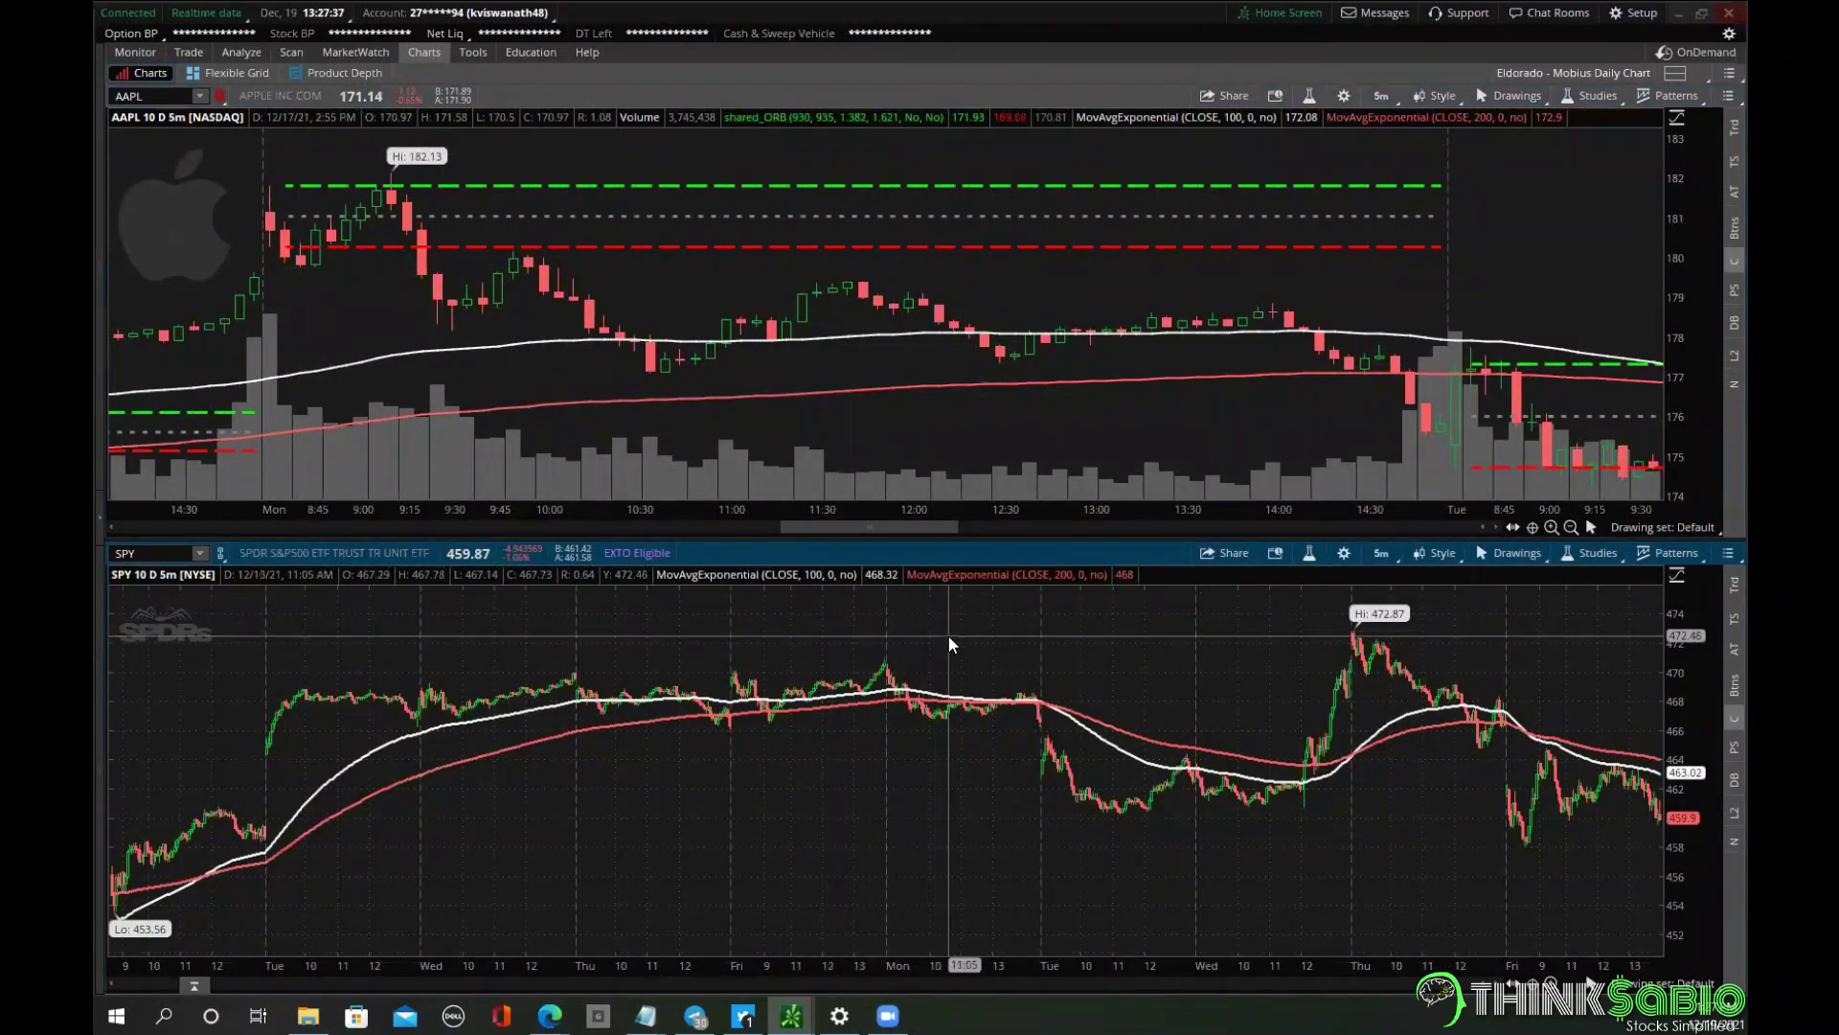
{"action": "left_click_drag", "start_coordinate": [865, 629], "coordinate": [1060, 623]}
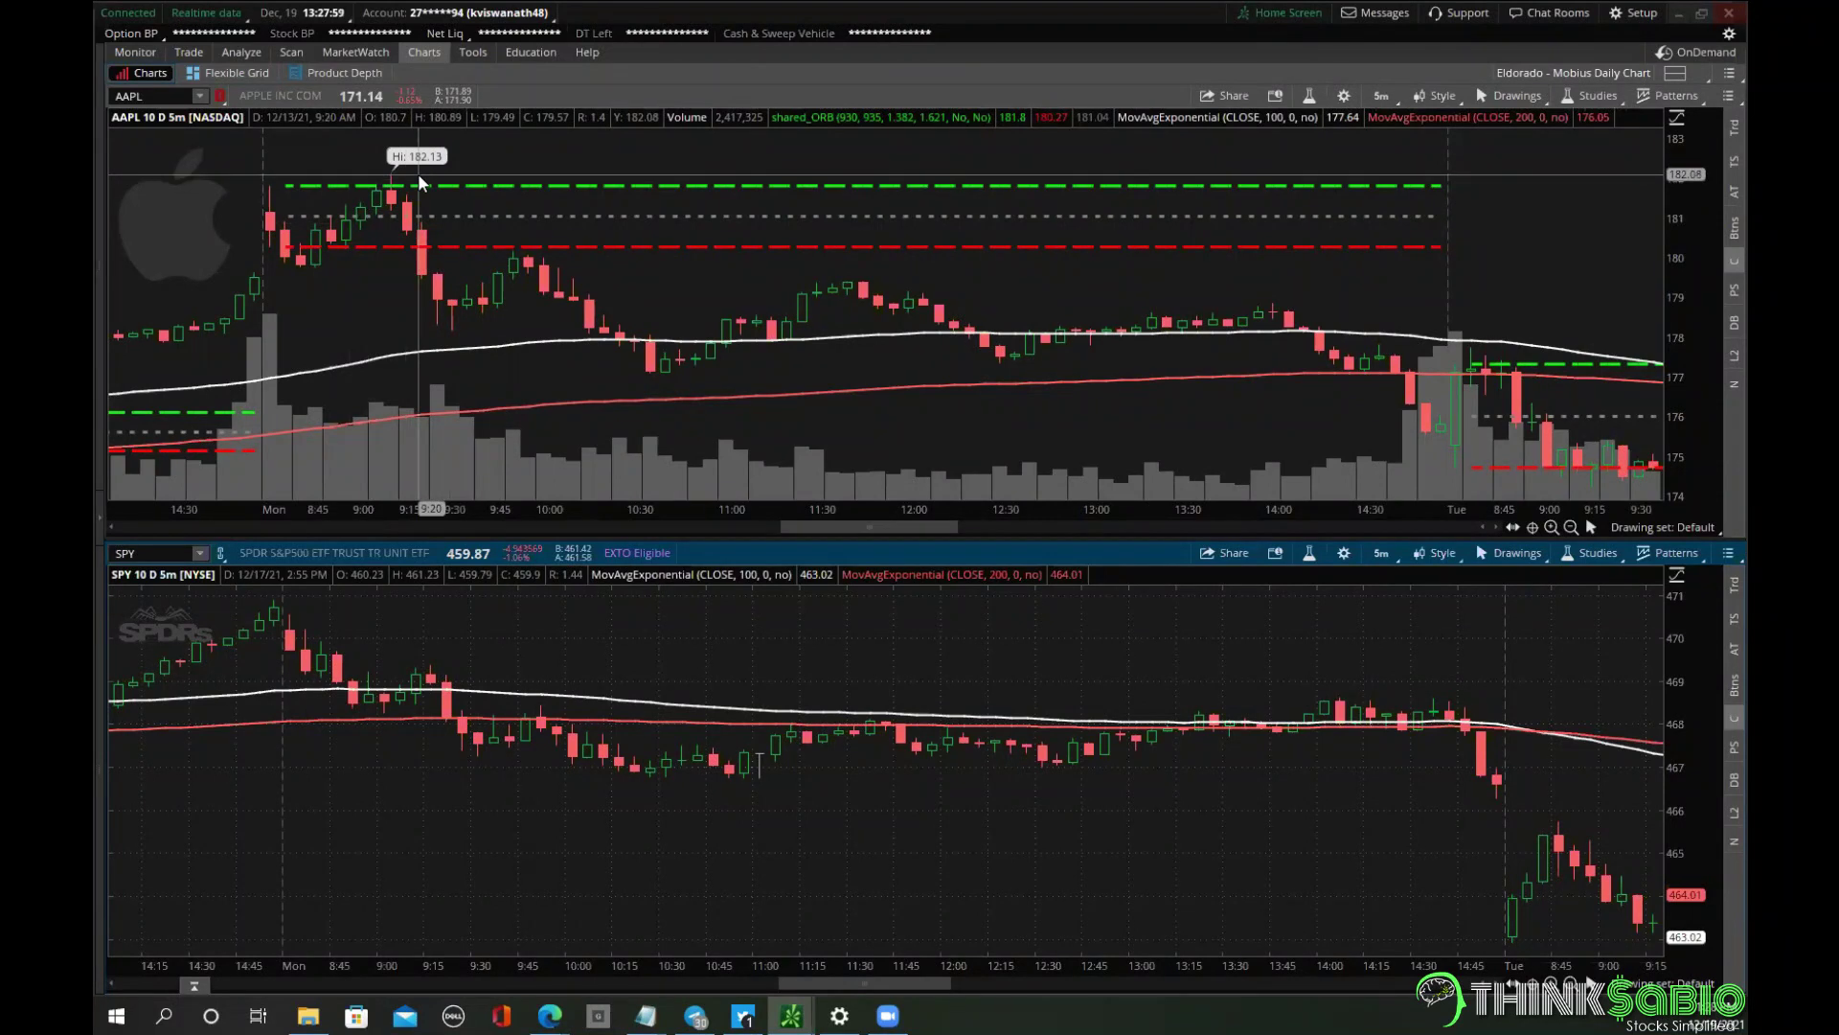
{"action": "left_click", "coordinate": [370, 52]}
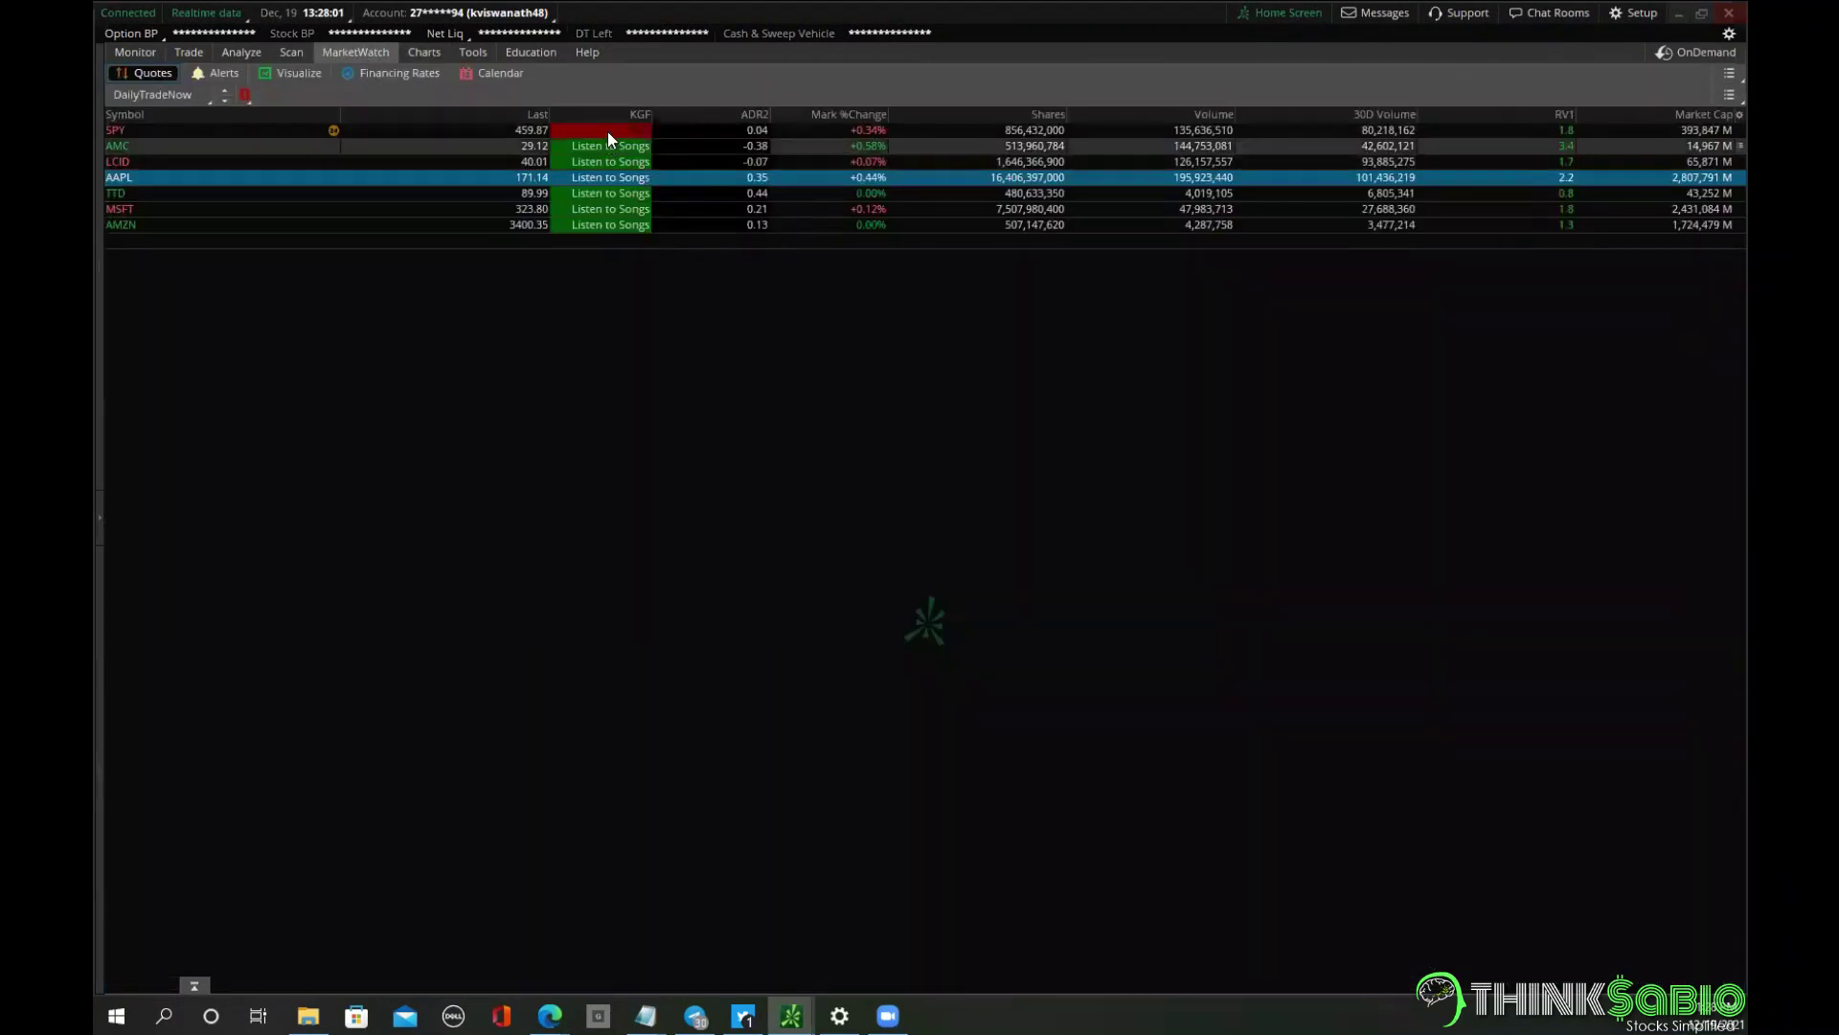
{"action": "left_click", "coordinate": [424, 53]}
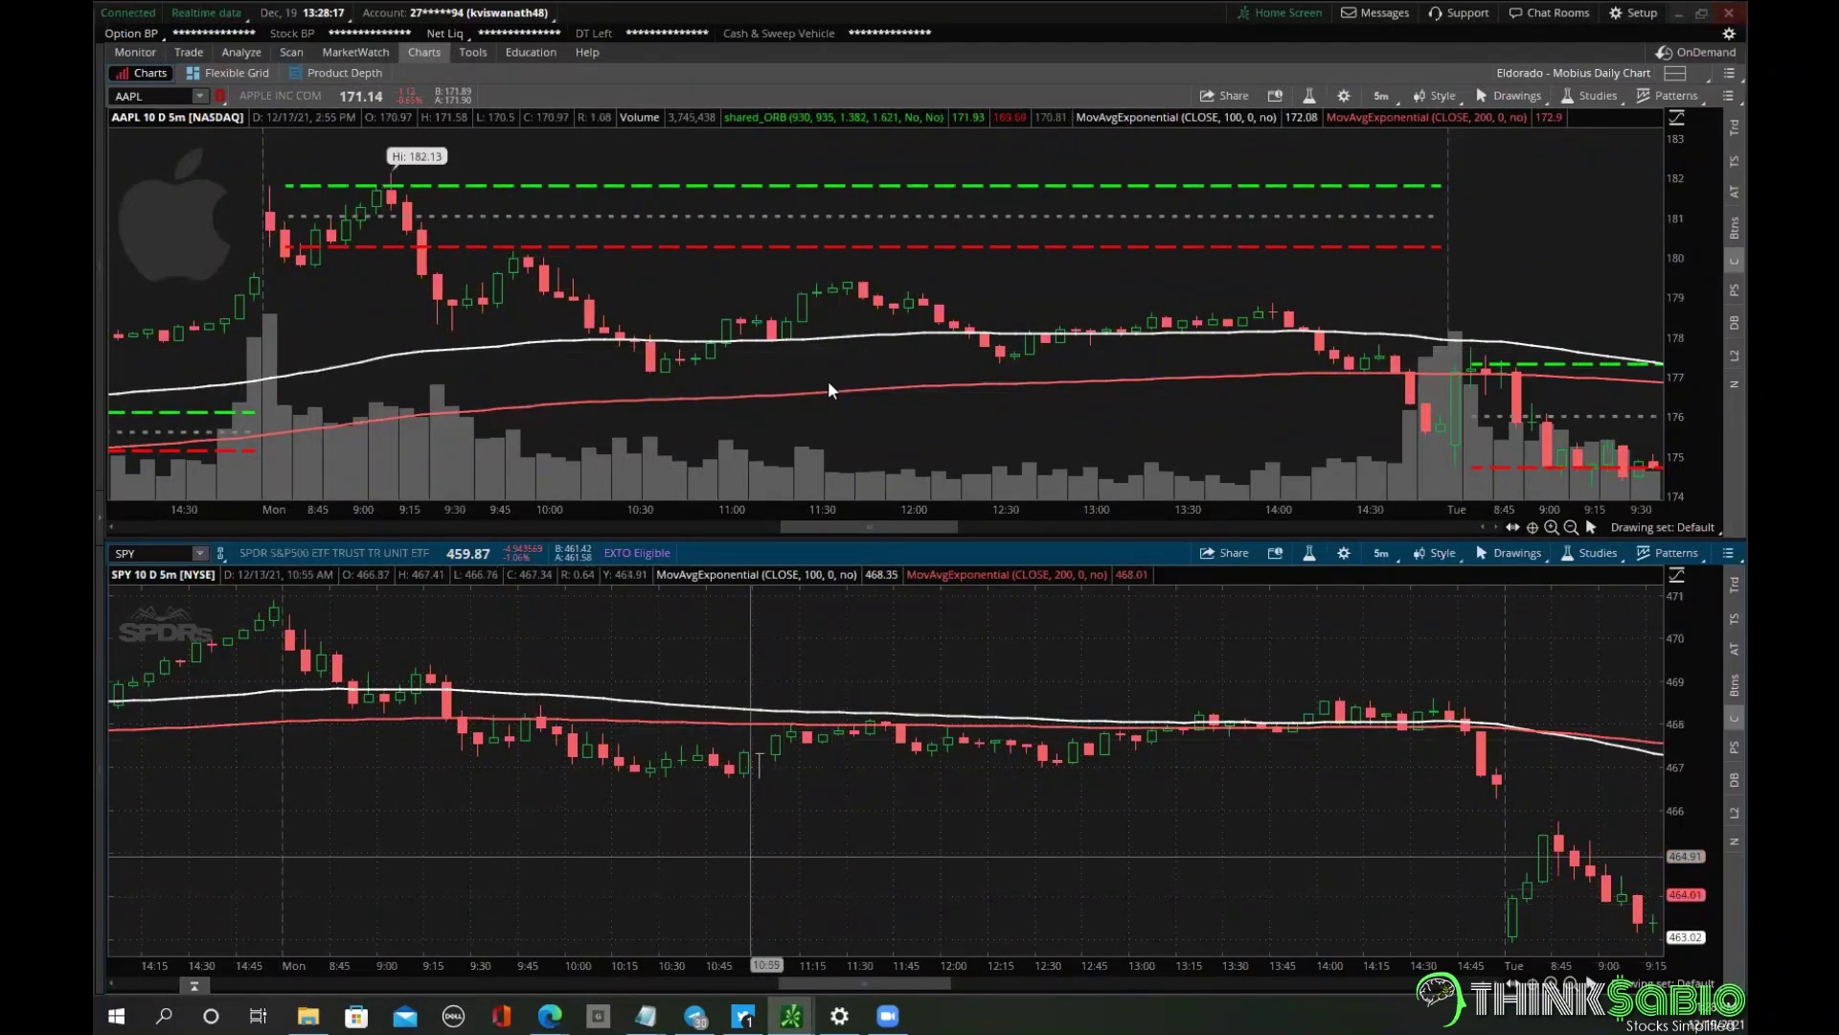
Reset AAPL and SPY to all 10 days, then zoom both into Monday afternoon through Tuesday.
{"action": "right_click", "coordinate": [880, 168]}
{"action": "left_click", "coordinate": [934, 181]}
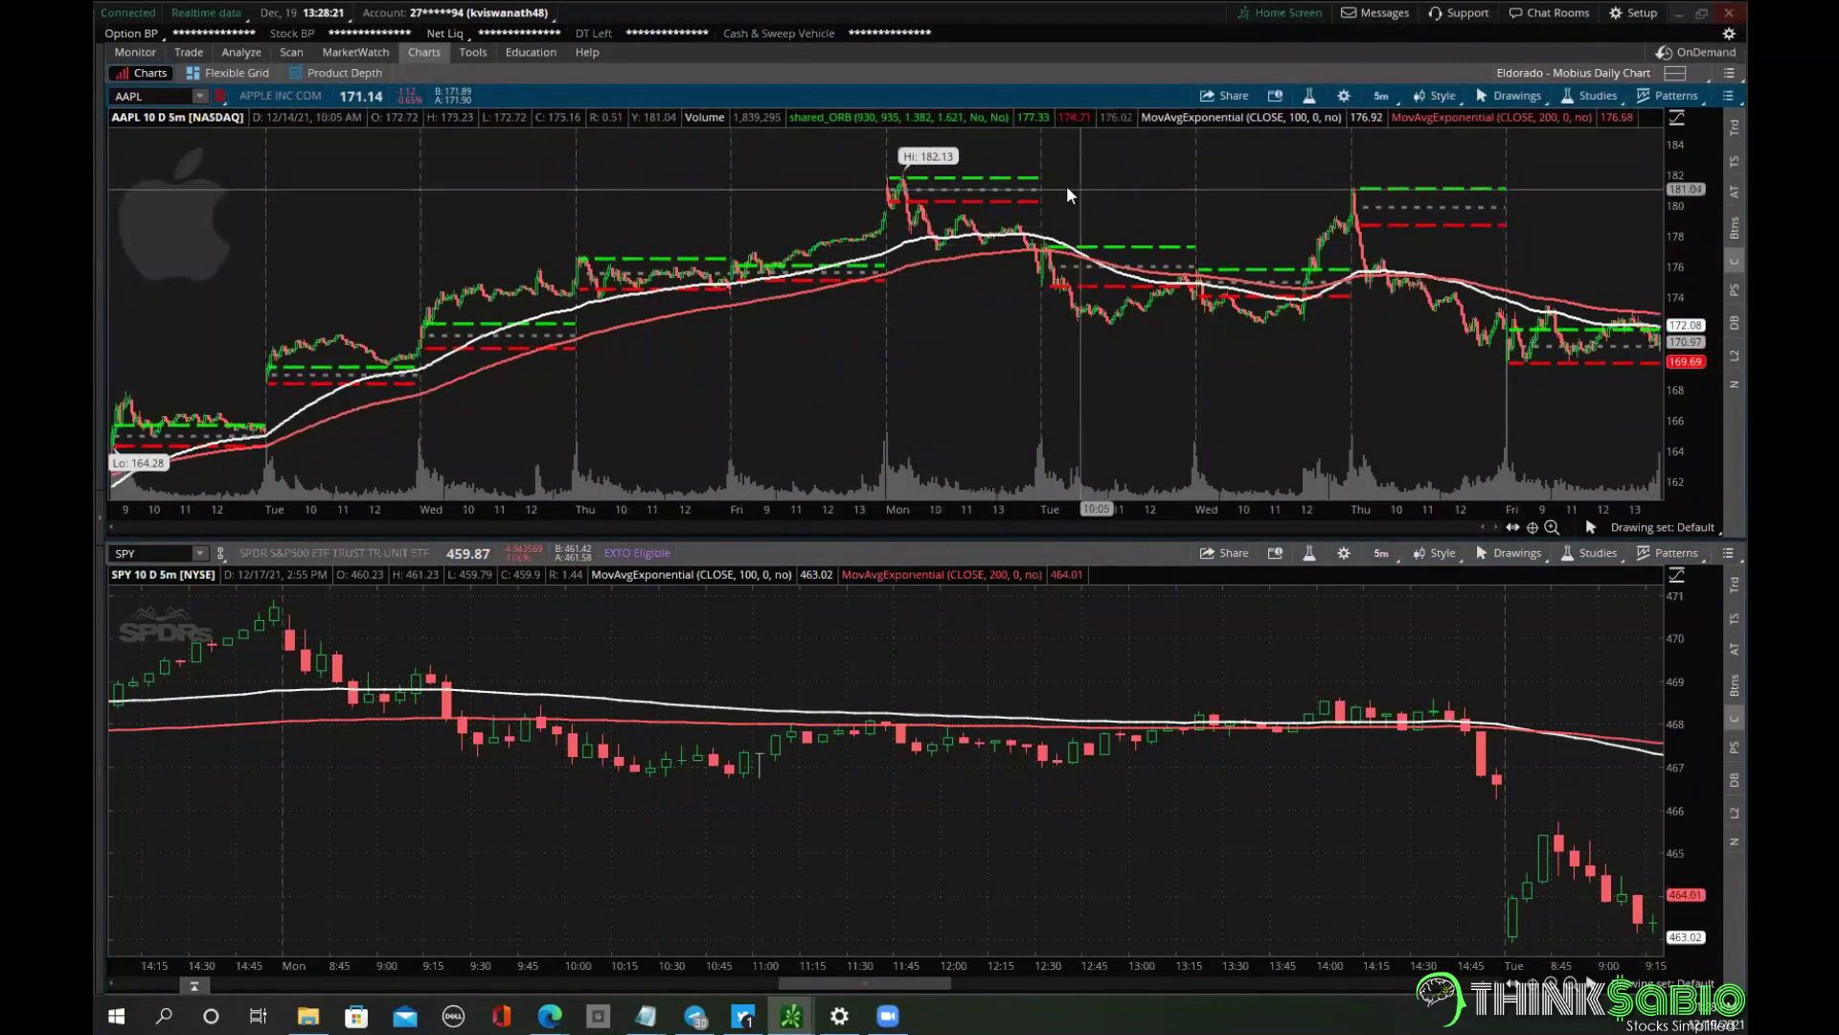
{"action": "right_click", "coordinate": [1119, 643]}
{"action": "left_click", "coordinate": [1162, 580]}
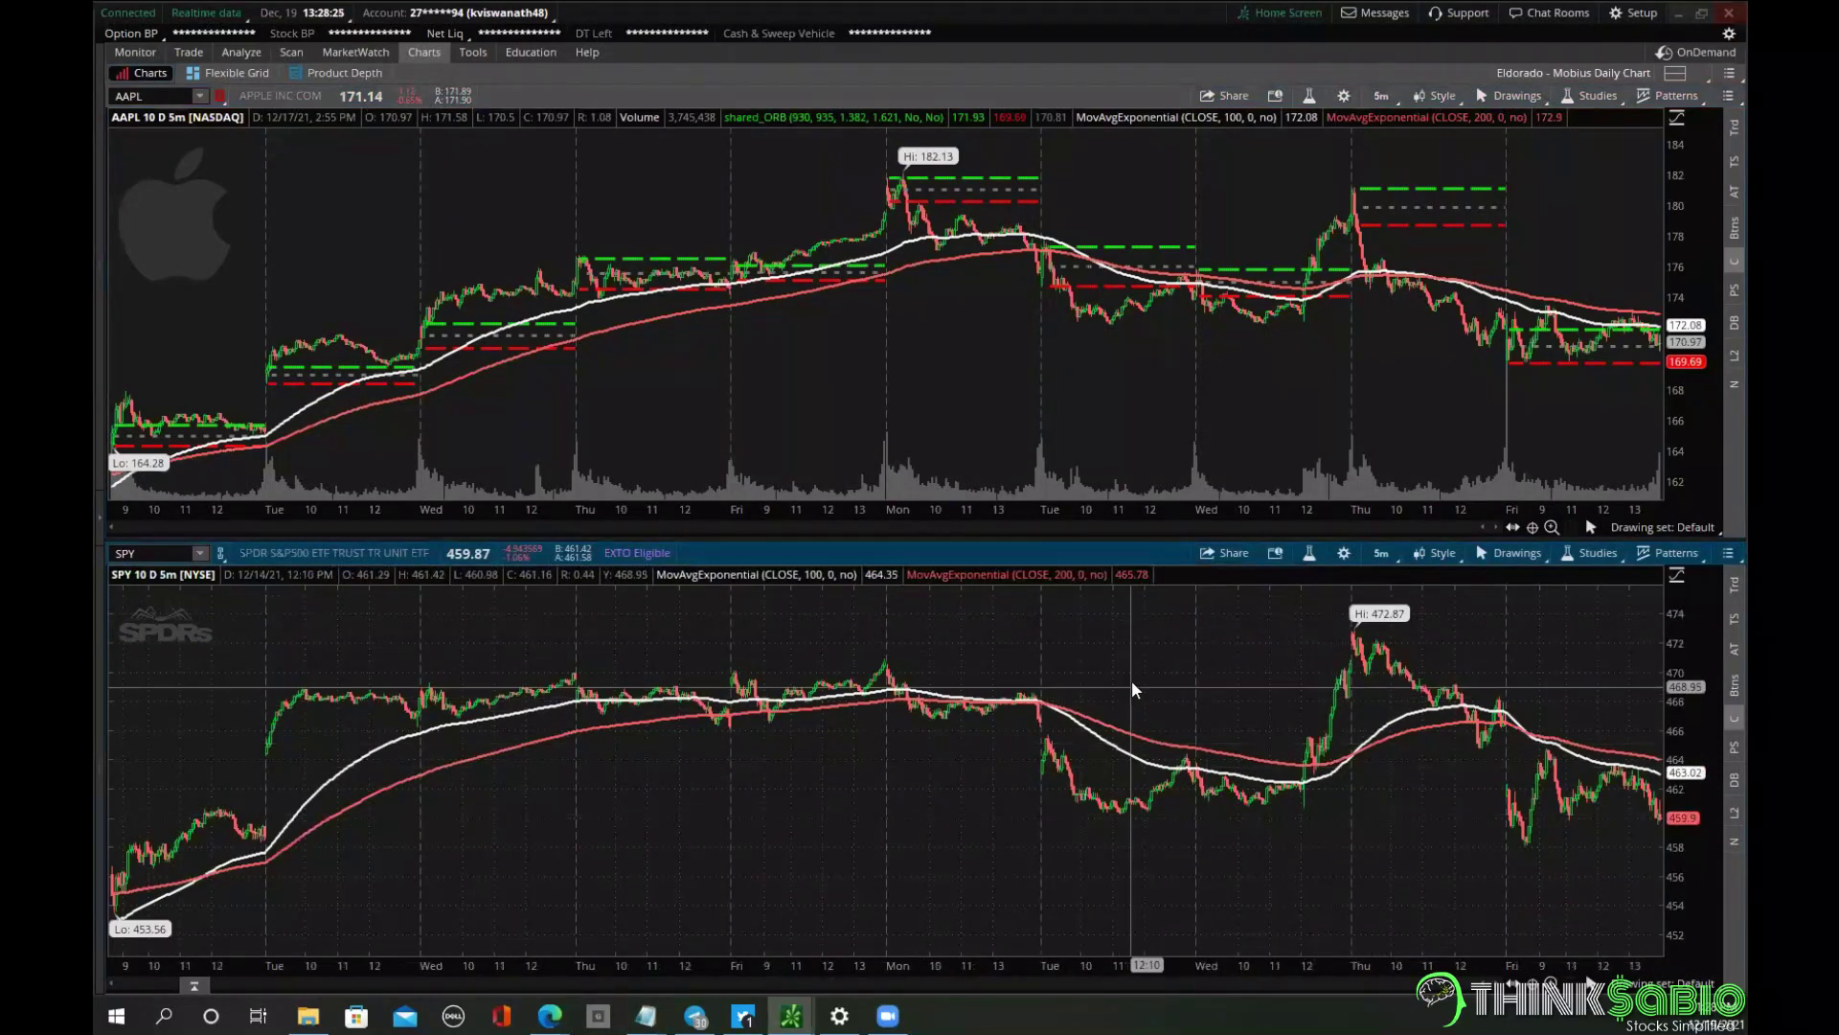
{"action": "left_click_drag", "start_coordinate": [1009, 659], "coordinate": [1203, 651]}
{"action": "left_click_drag", "start_coordinate": [1011, 170], "coordinate": [1210, 174]}
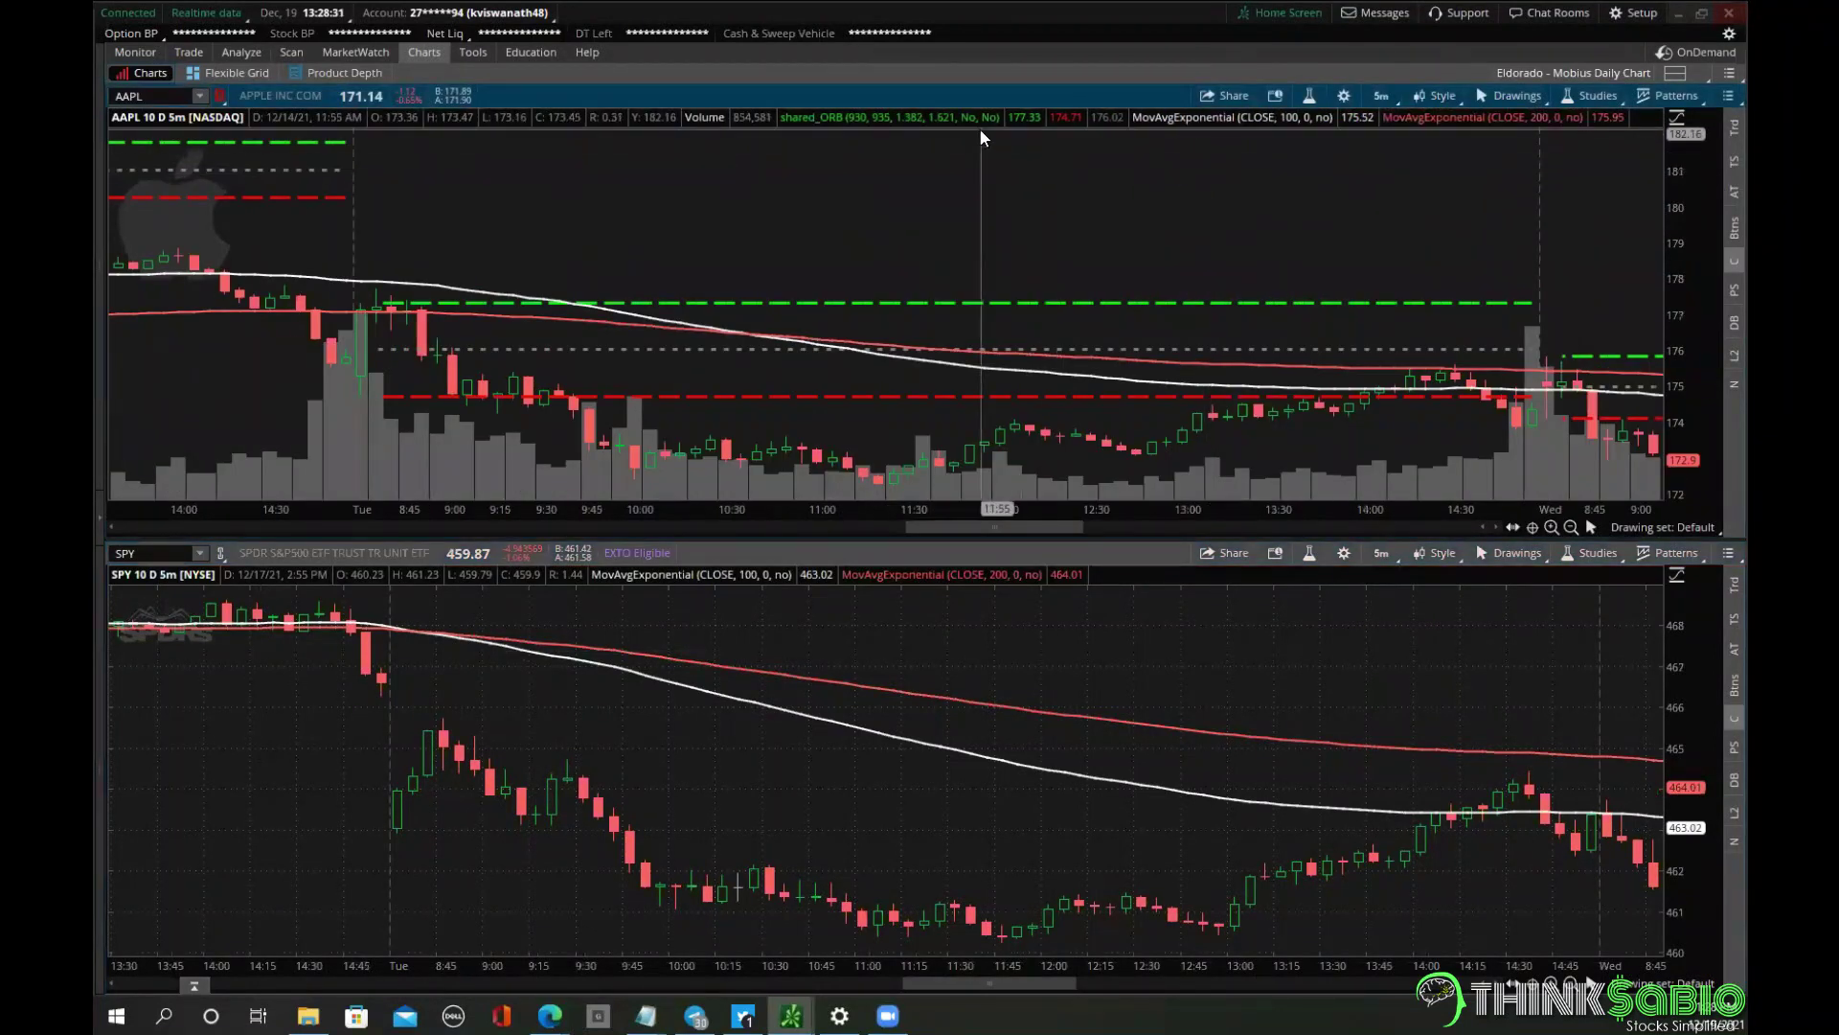
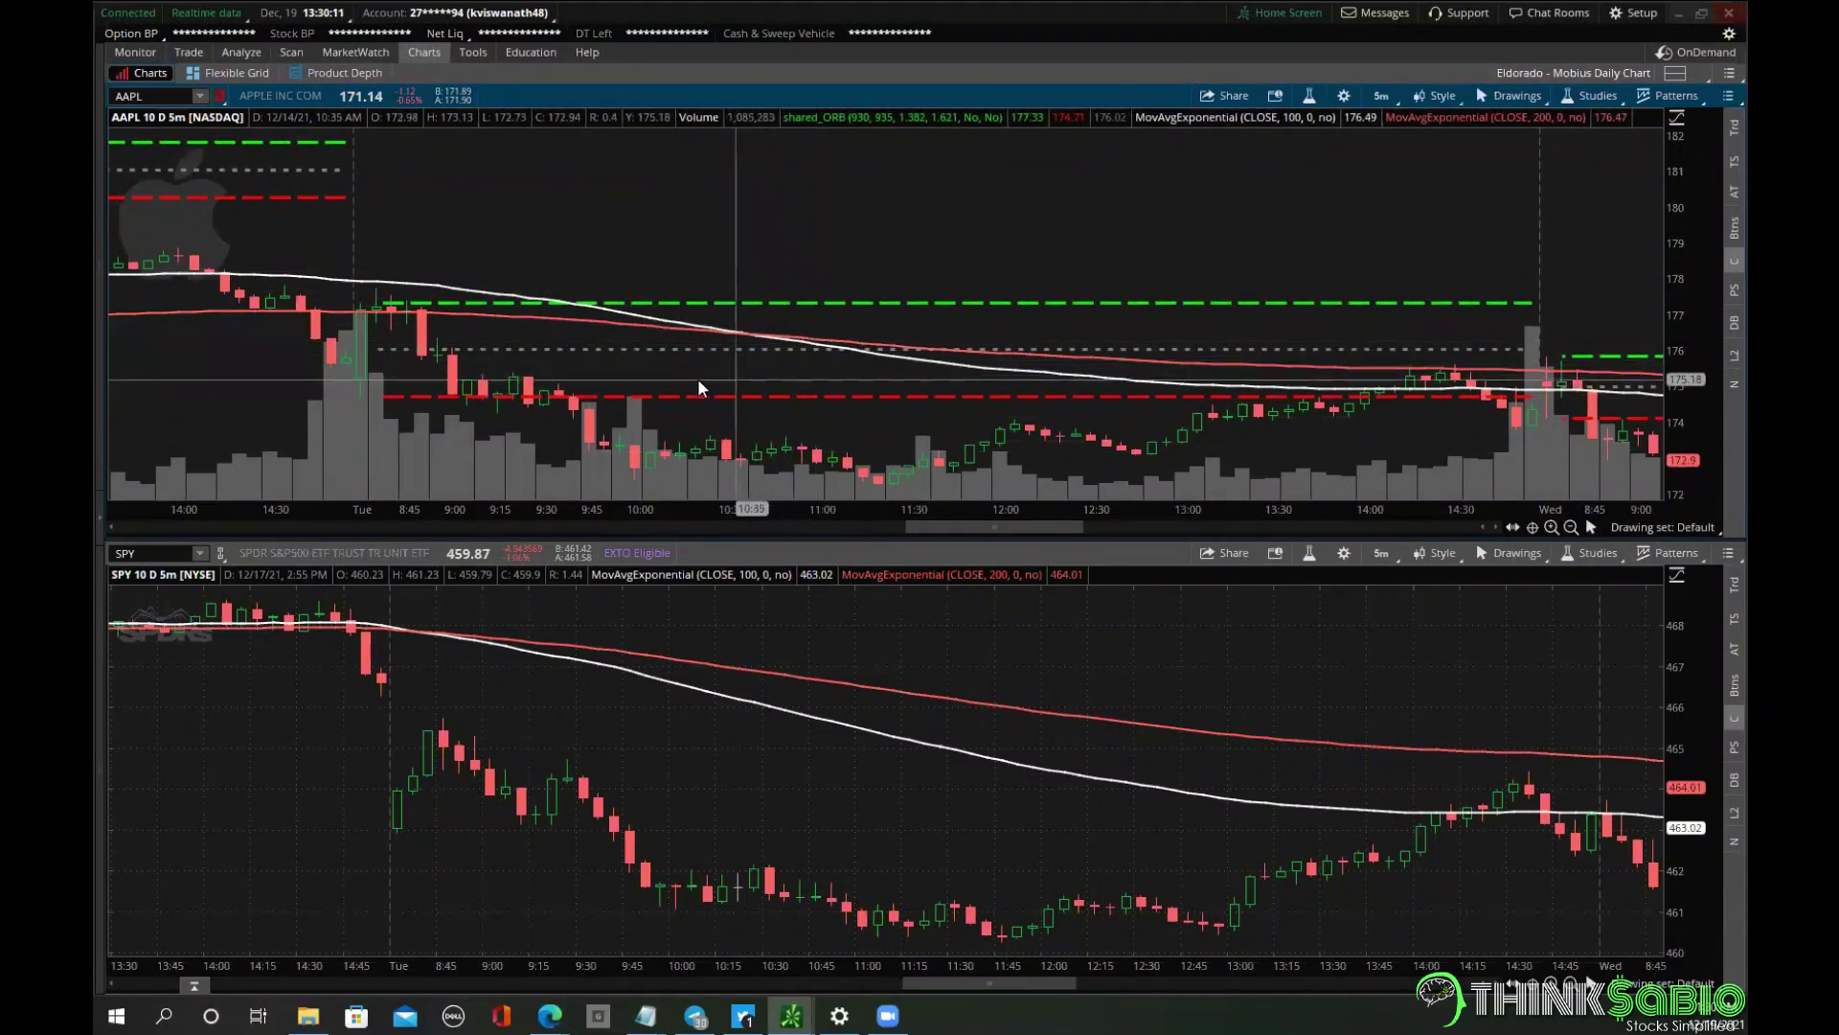
Autozoom the AAPL and SPY charts, then box-zoom both to Tuesday afternoon through Thursday's open.
{"action": "right_click", "coordinate": [842, 233]}
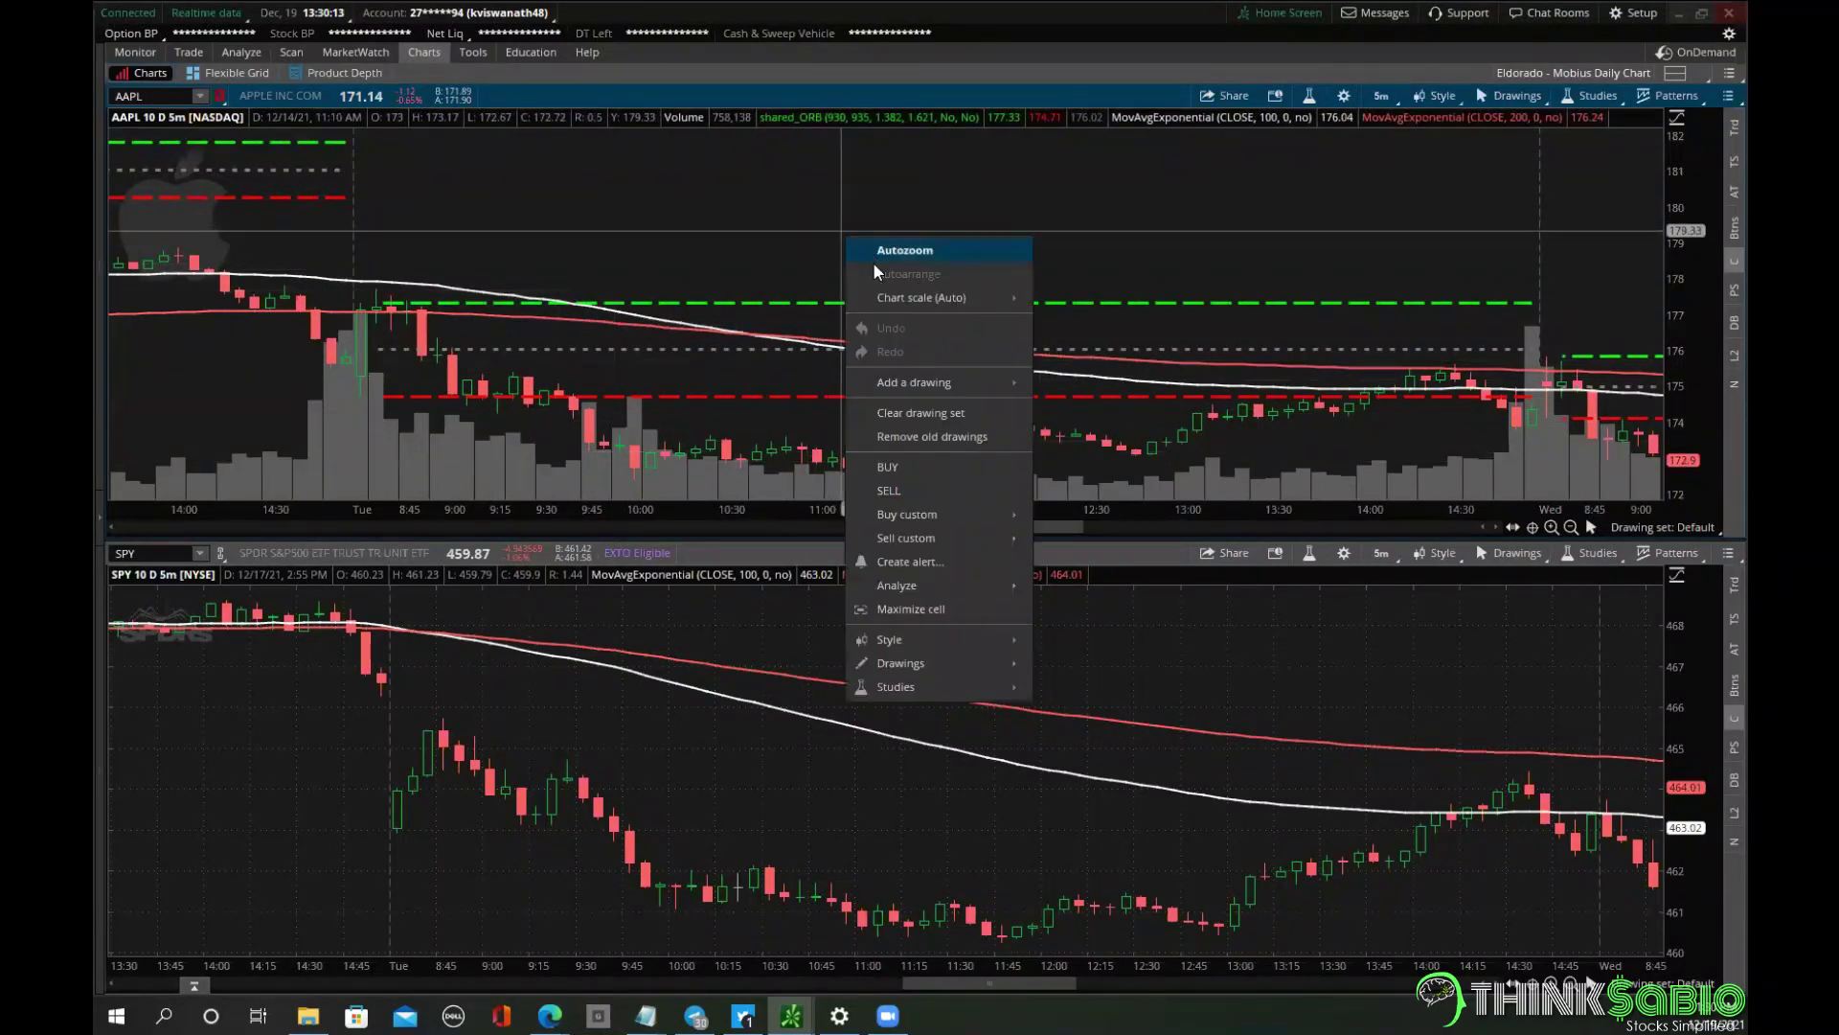
{"action": "left_click", "coordinate": [875, 252]}
{"action": "right_click", "coordinate": [1010, 573]}
{"action": "left_click", "coordinate": [1038, 584]}
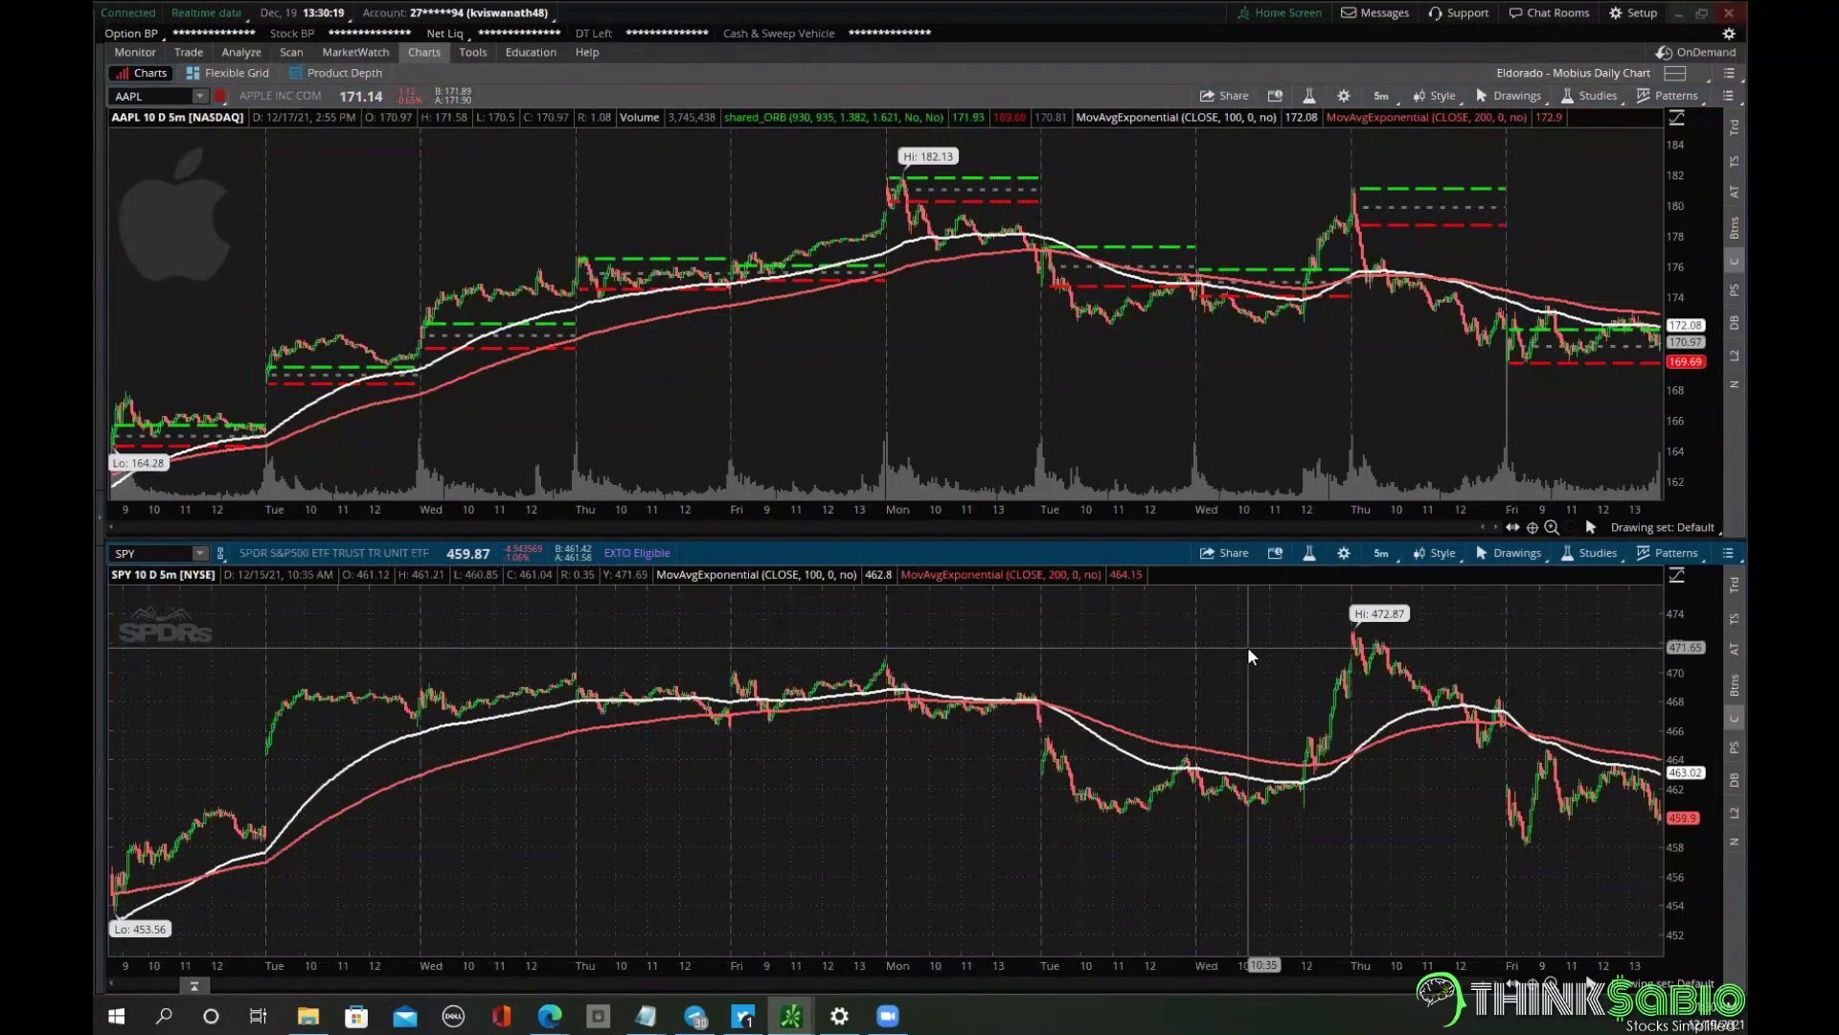
{"action": "left_click_drag", "start_coordinate": [1177, 654], "coordinate": [1358, 644]}
{"action": "left_click_drag", "start_coordinate": [1184, 213], "coordinate": [1364, 197]}
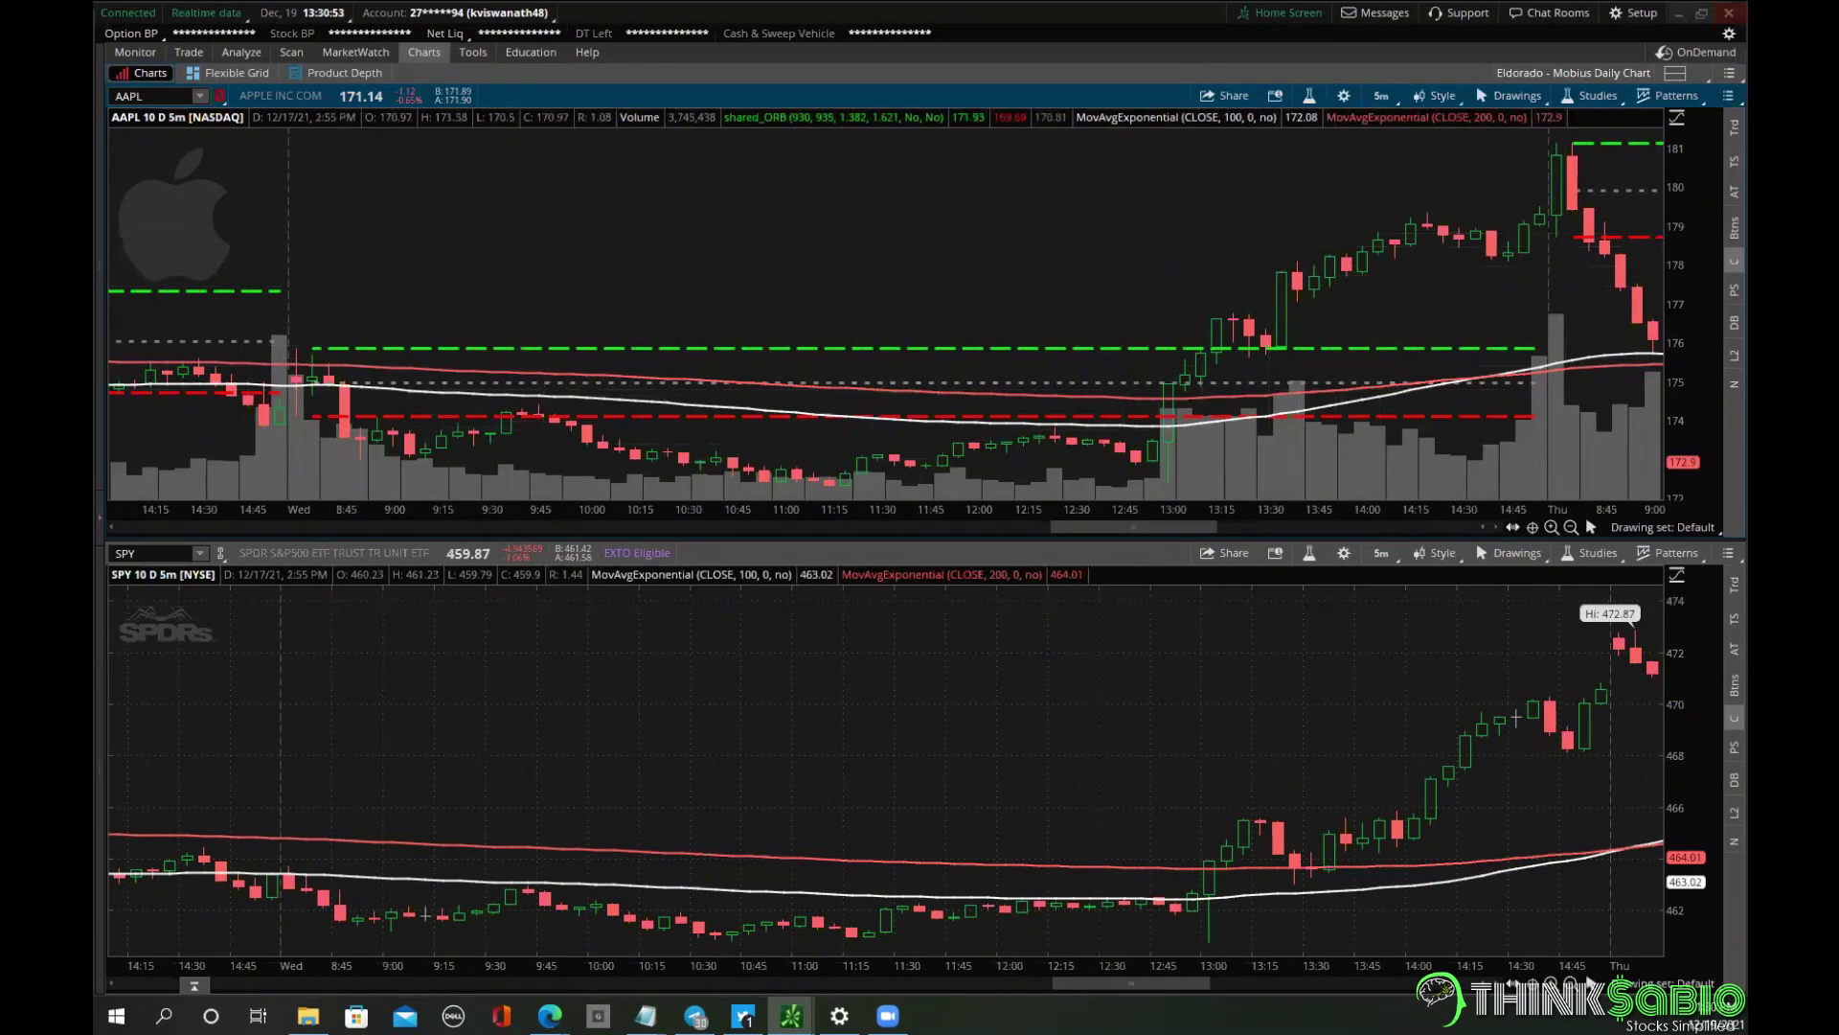
Check dates in the Windows calendar, autozoom both charts, then zoom SPY and AAPL to Wednesday–Friday morning.
{"action": "left_click", "coordinate": [1715, 1018]}
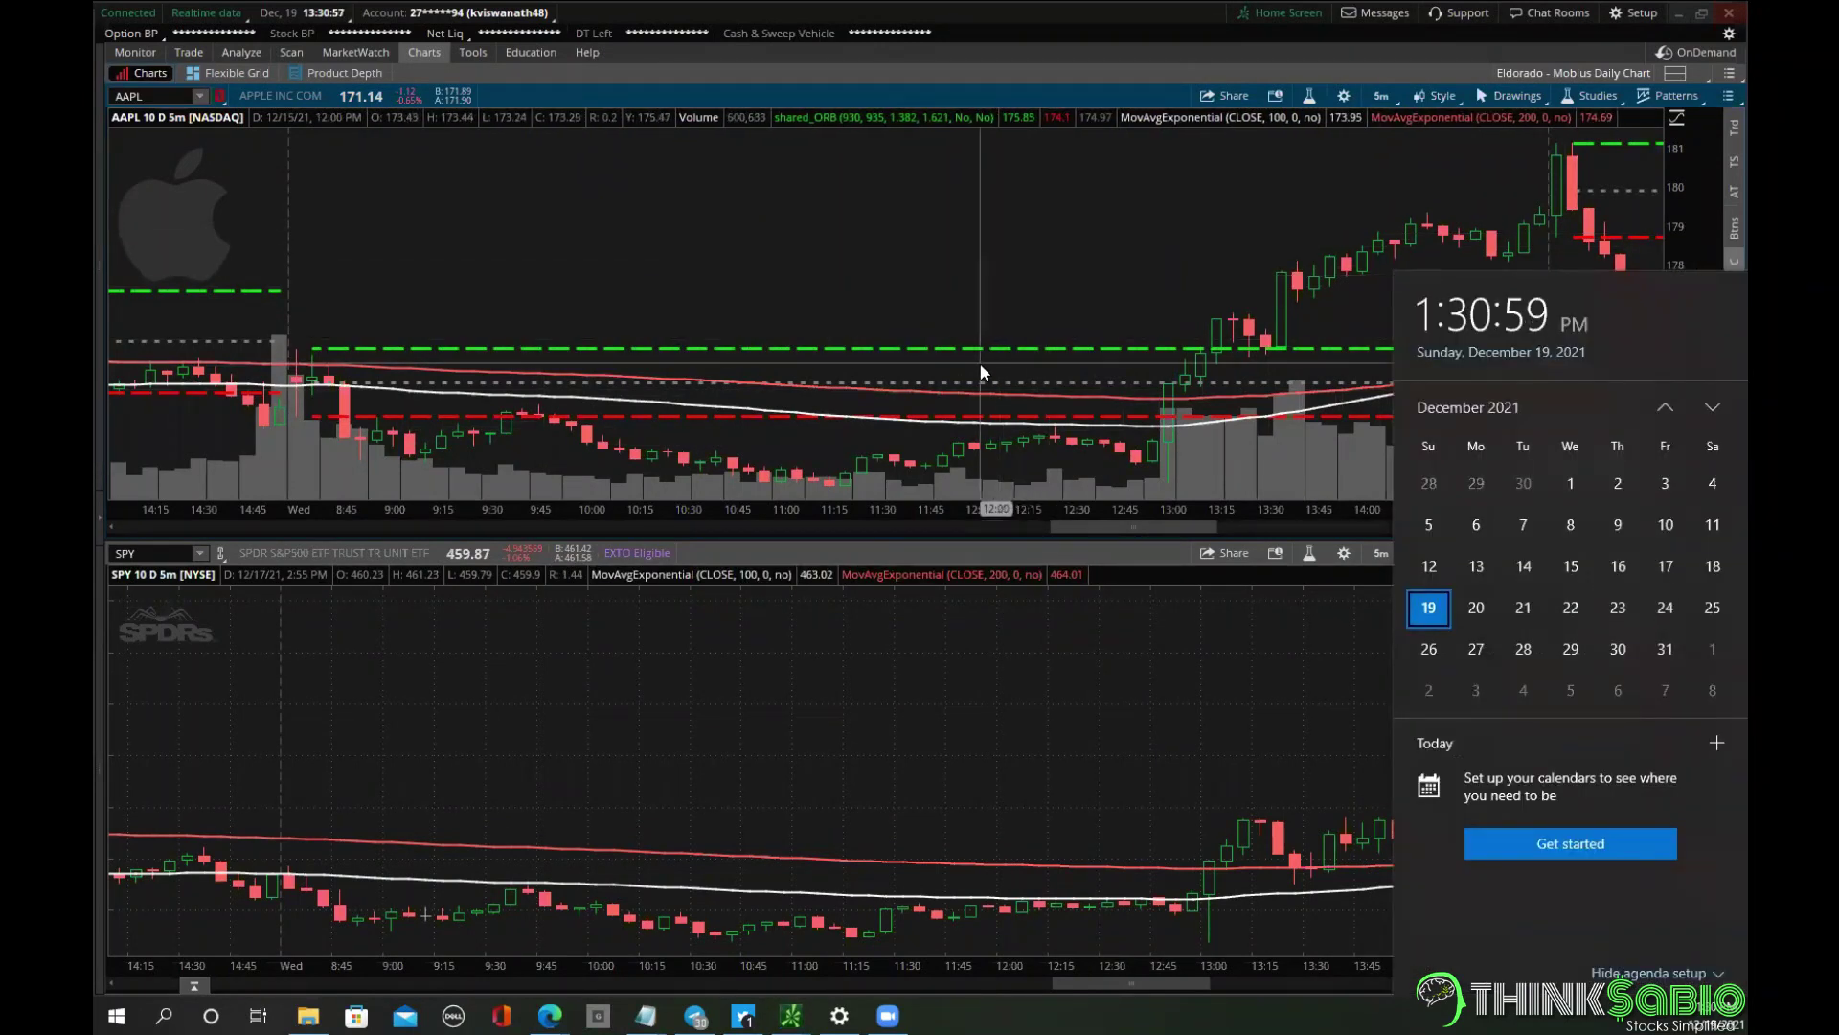
{"action": "left_click", "coordinate": [1003, 280]}
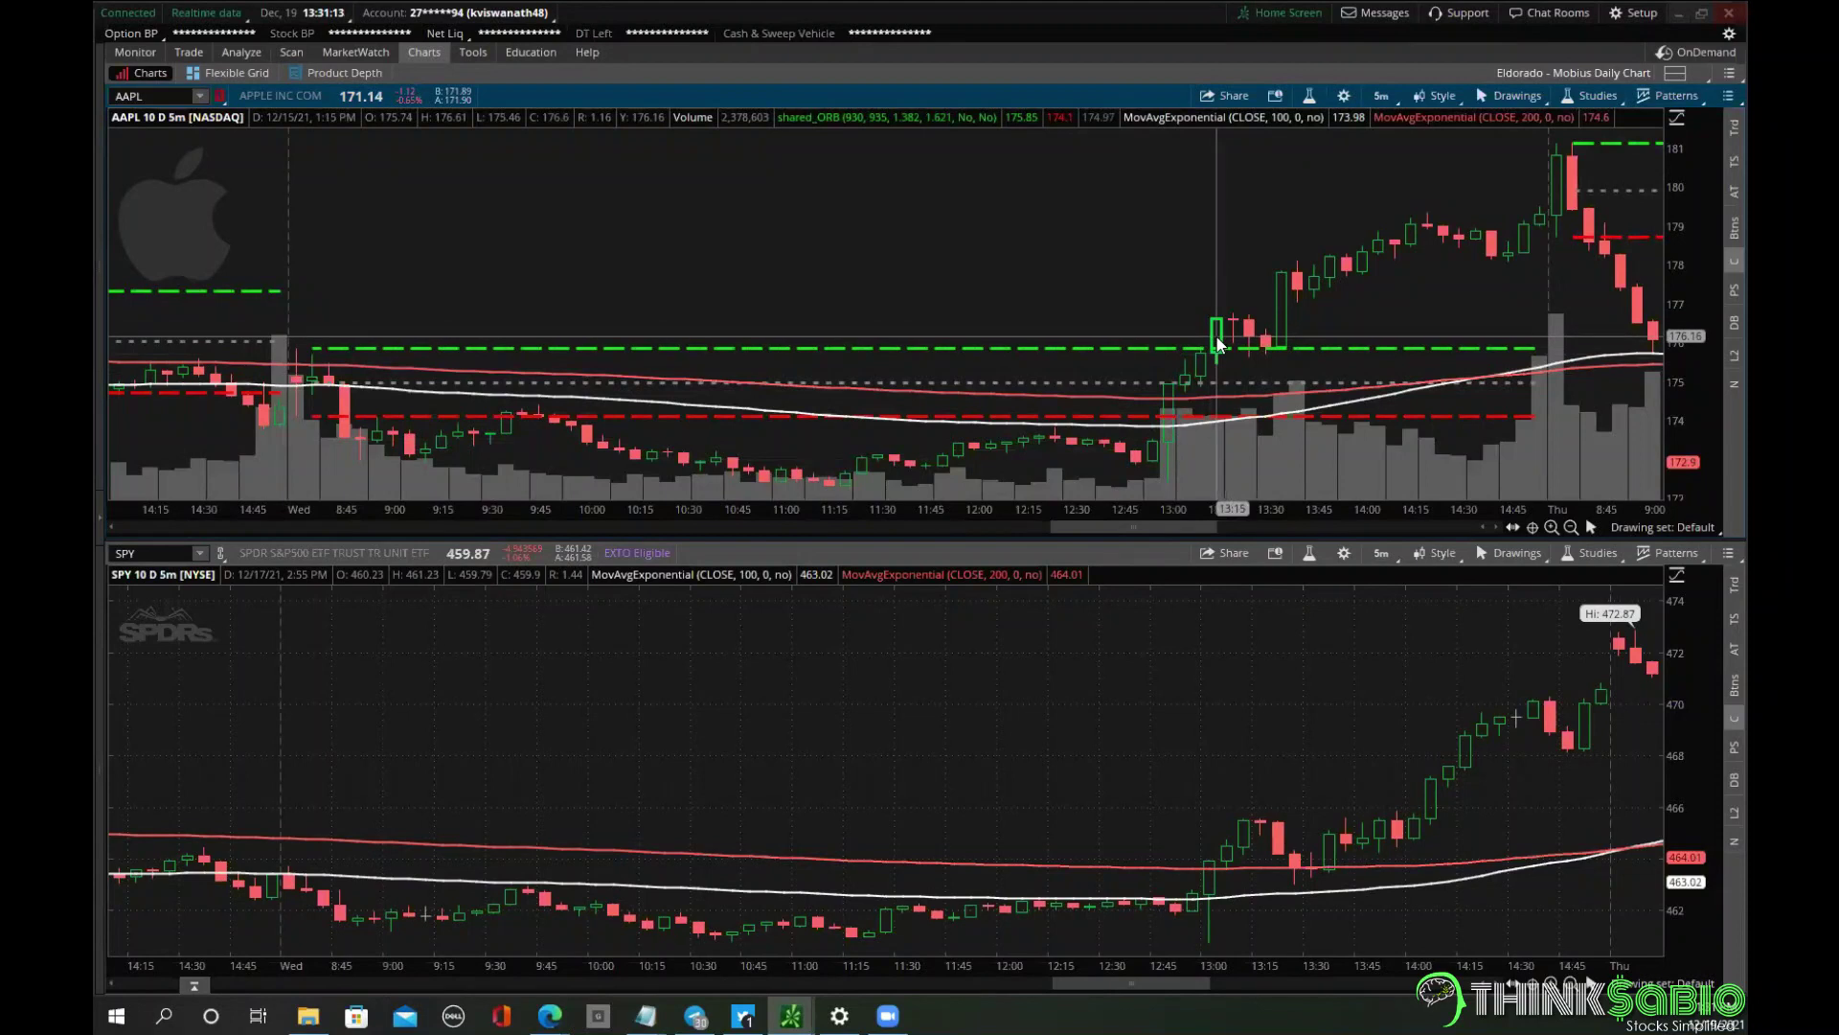
{"action": "right_click", "coordinate": [1014, 290]}
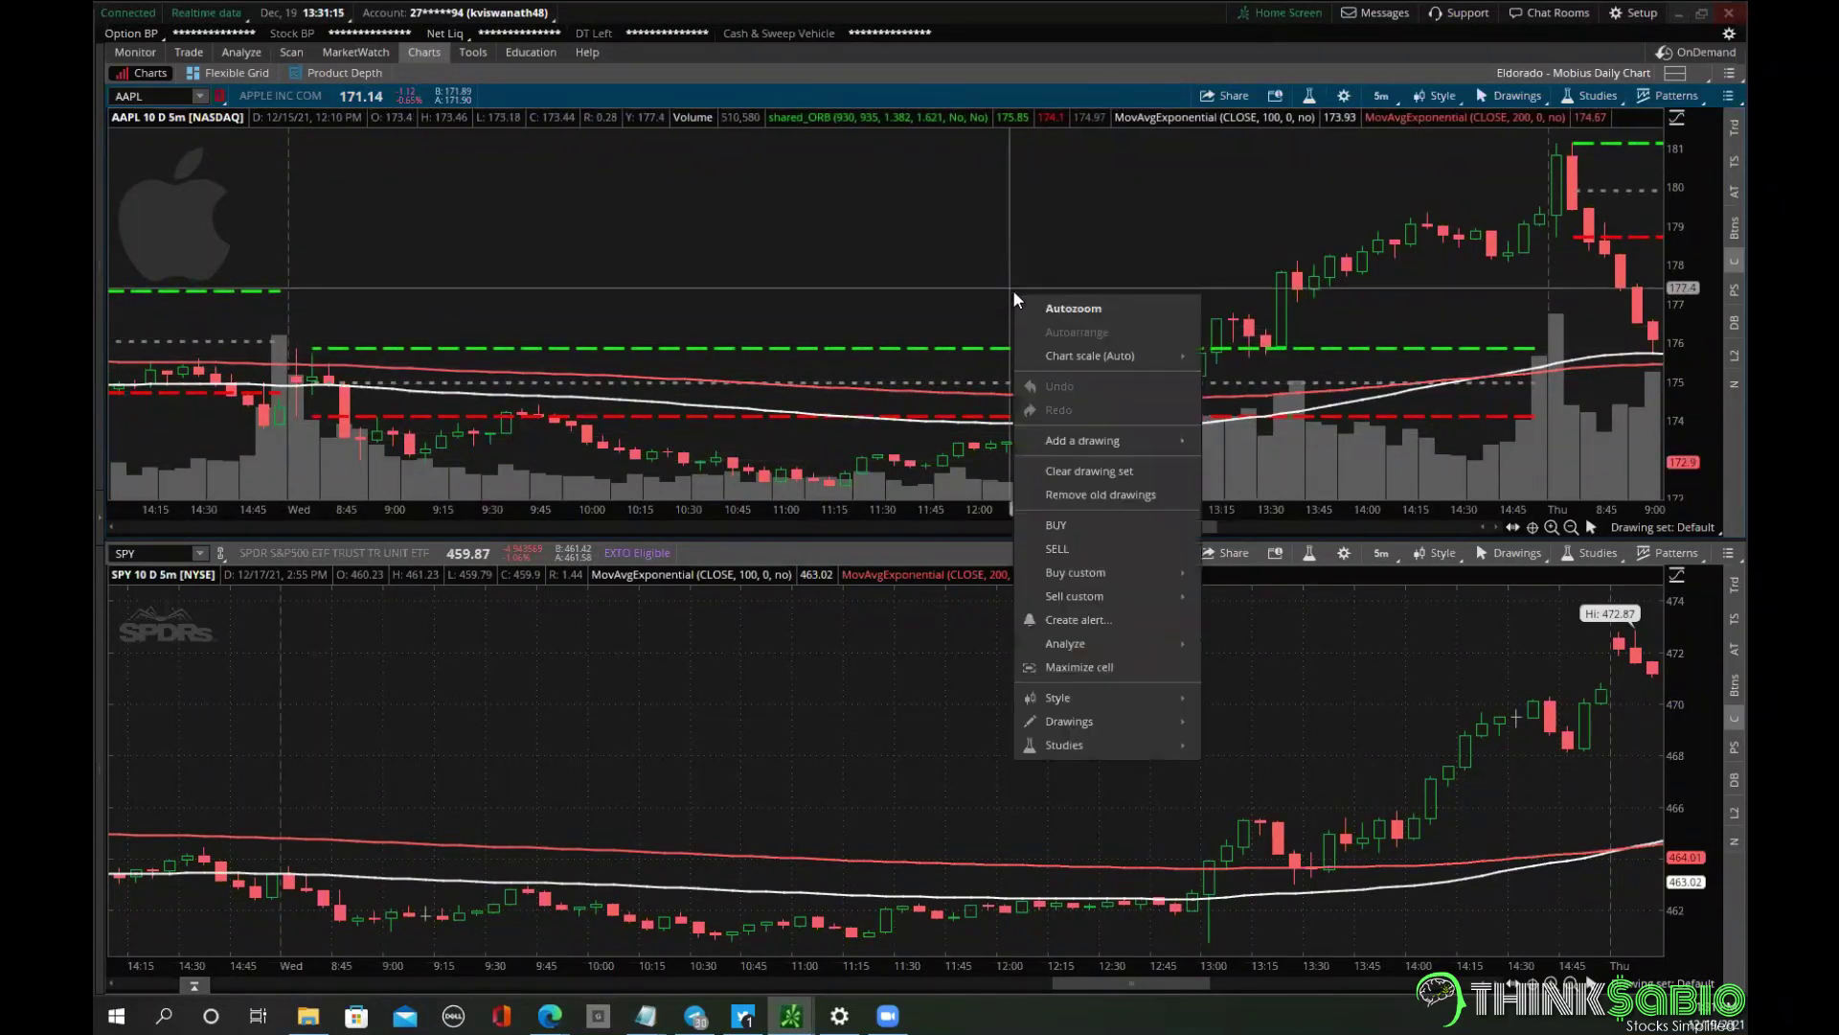
{"action": "left_click", "coordinate": [1036, 297]}
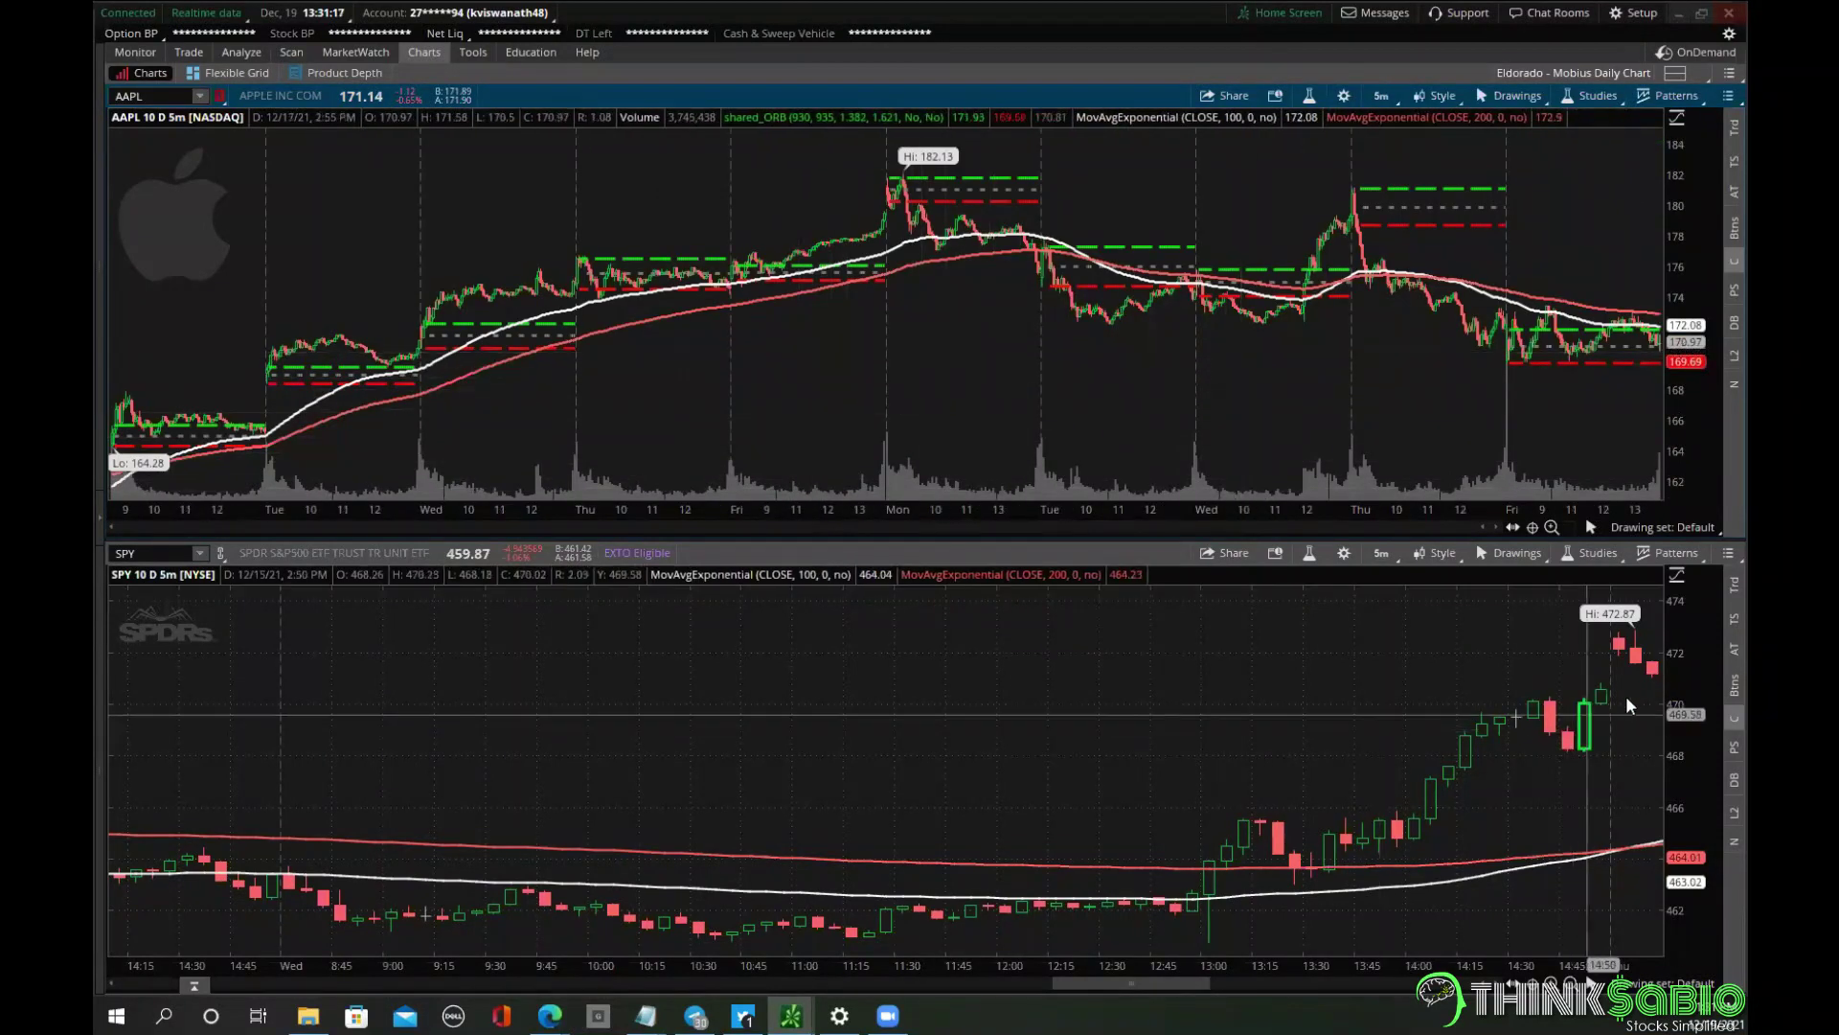
{"action": "right_click", "coordinate": [1226, 234]}
{"action": "right_click", "coordinate": [1094, 738]}
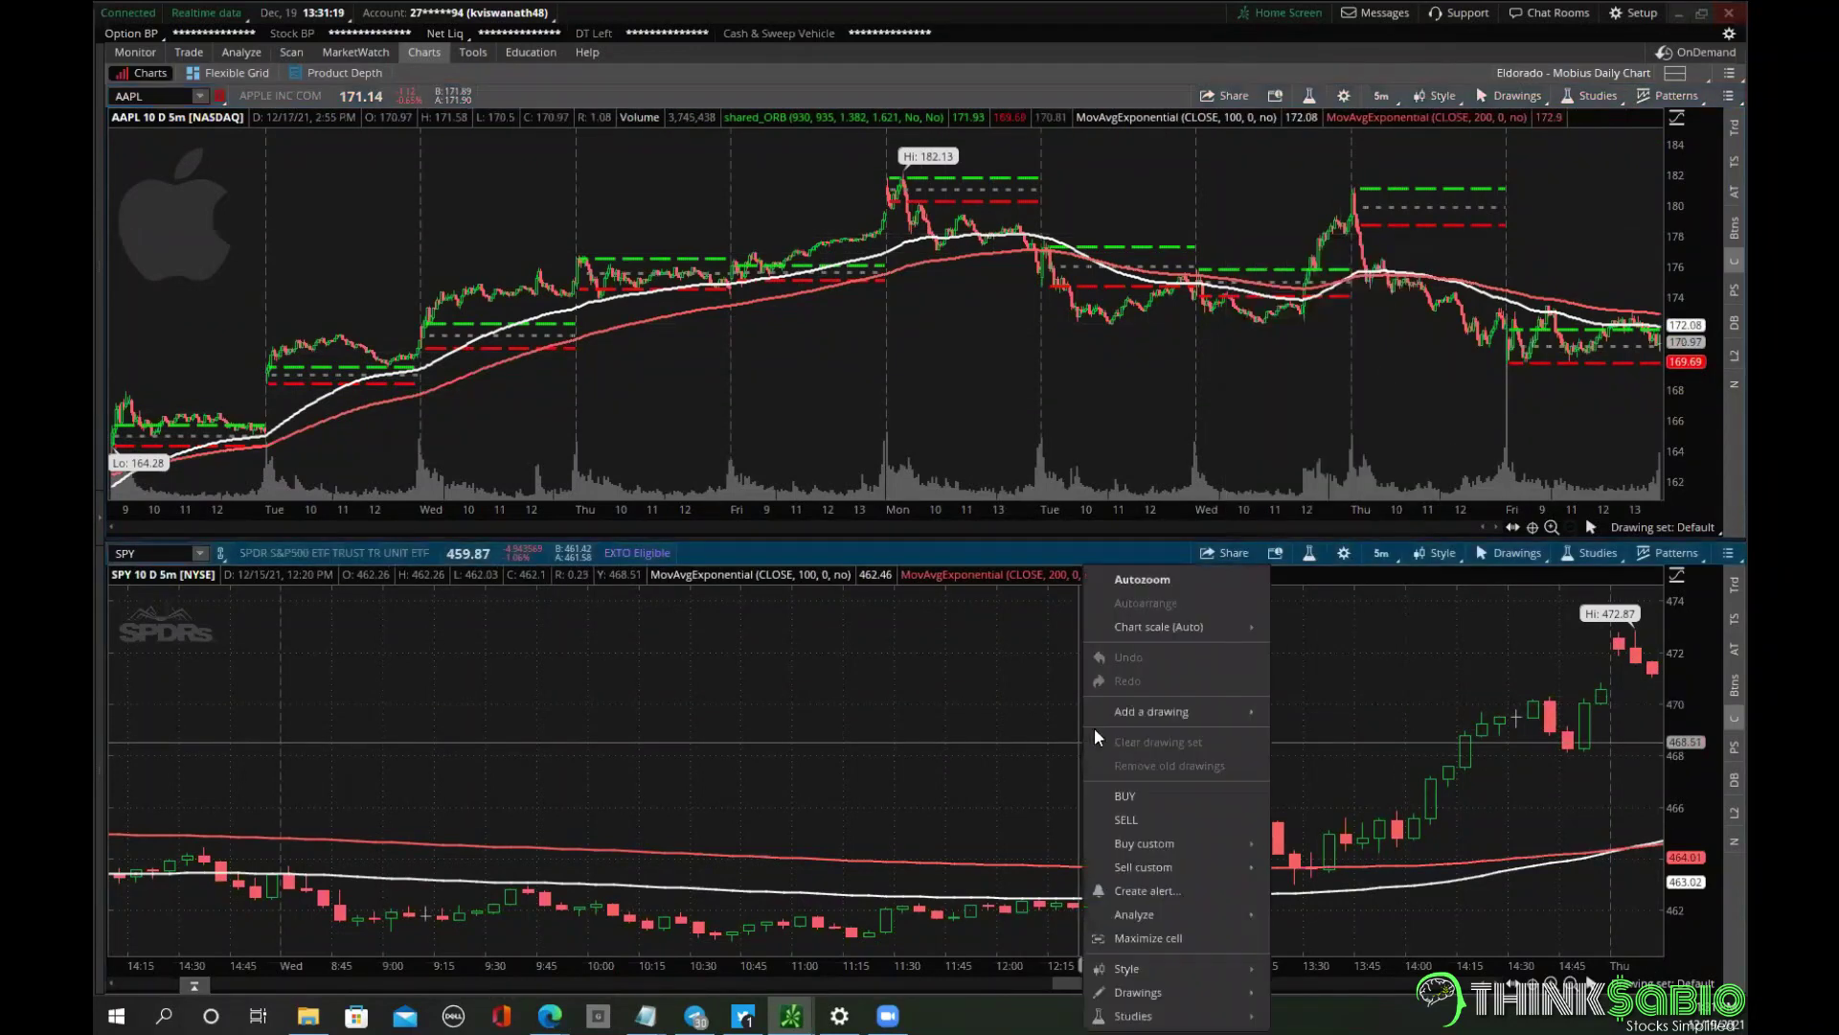
{"action": "left_click", "coordinate": [1142, 580]}
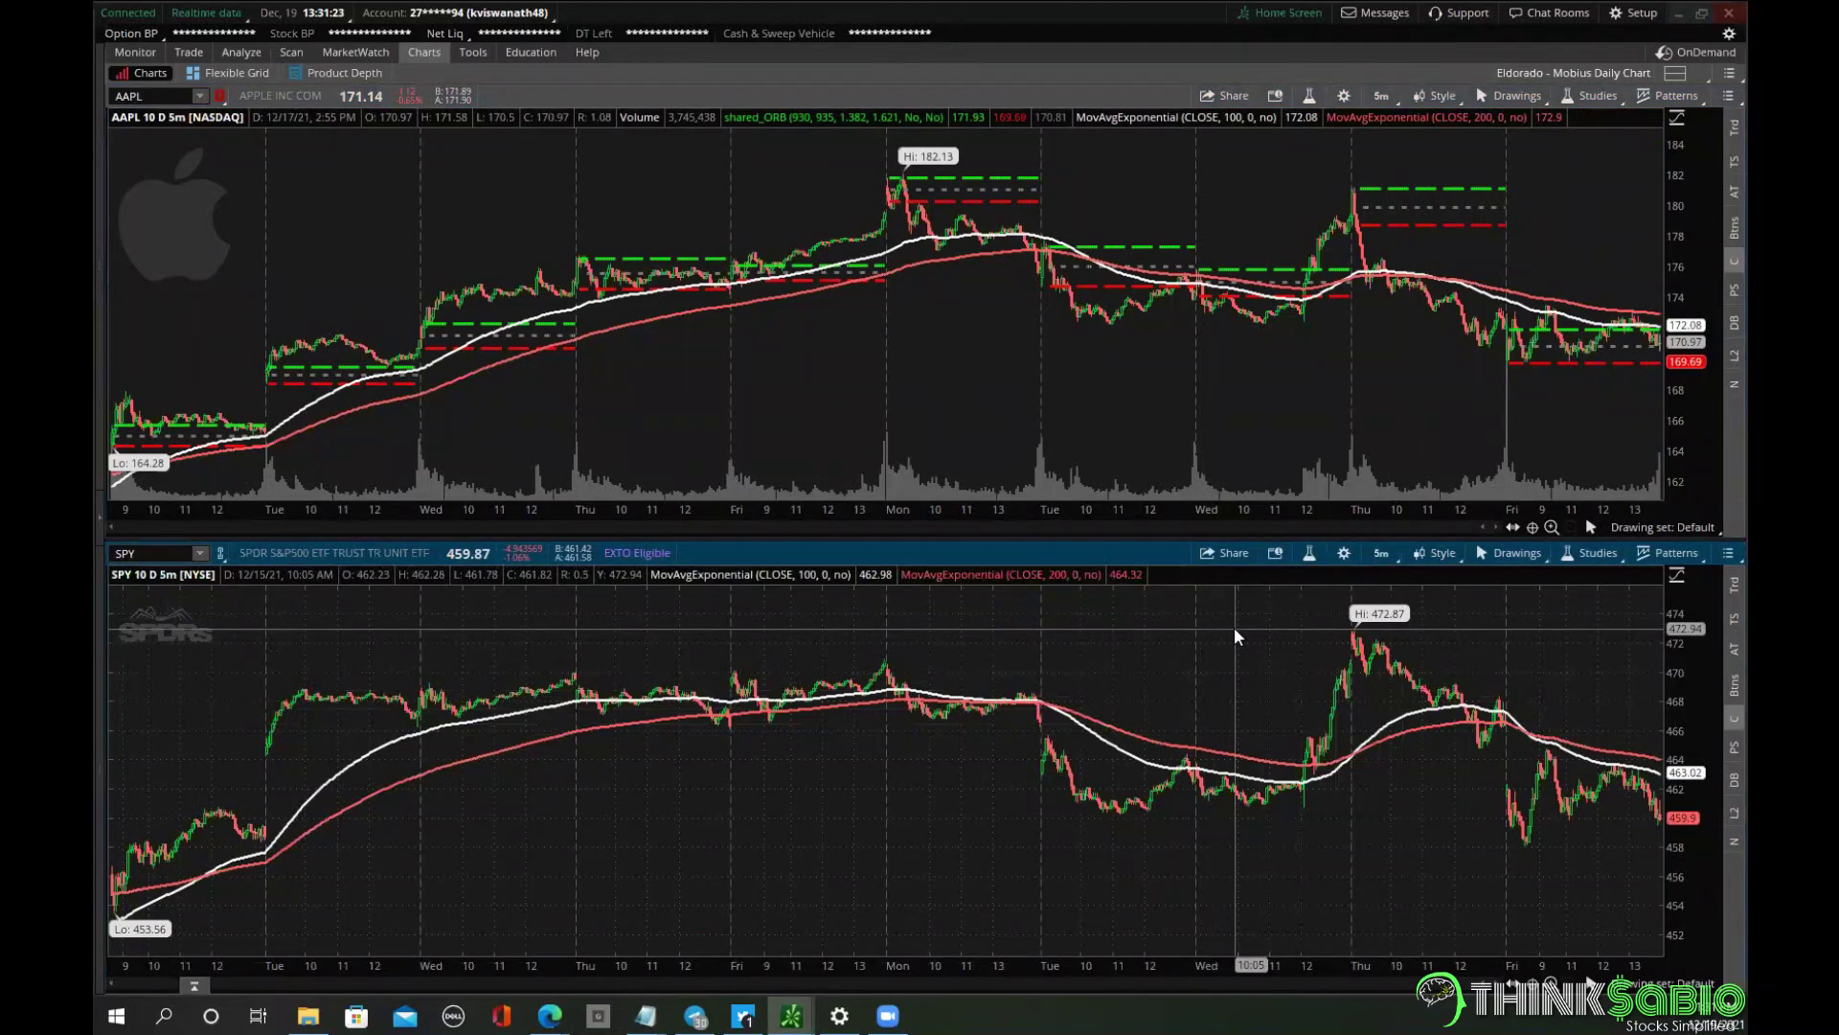
{"action": "left_click_drag", "start_coordinate": [1343, 615], "coordinate": [1533, 607]}
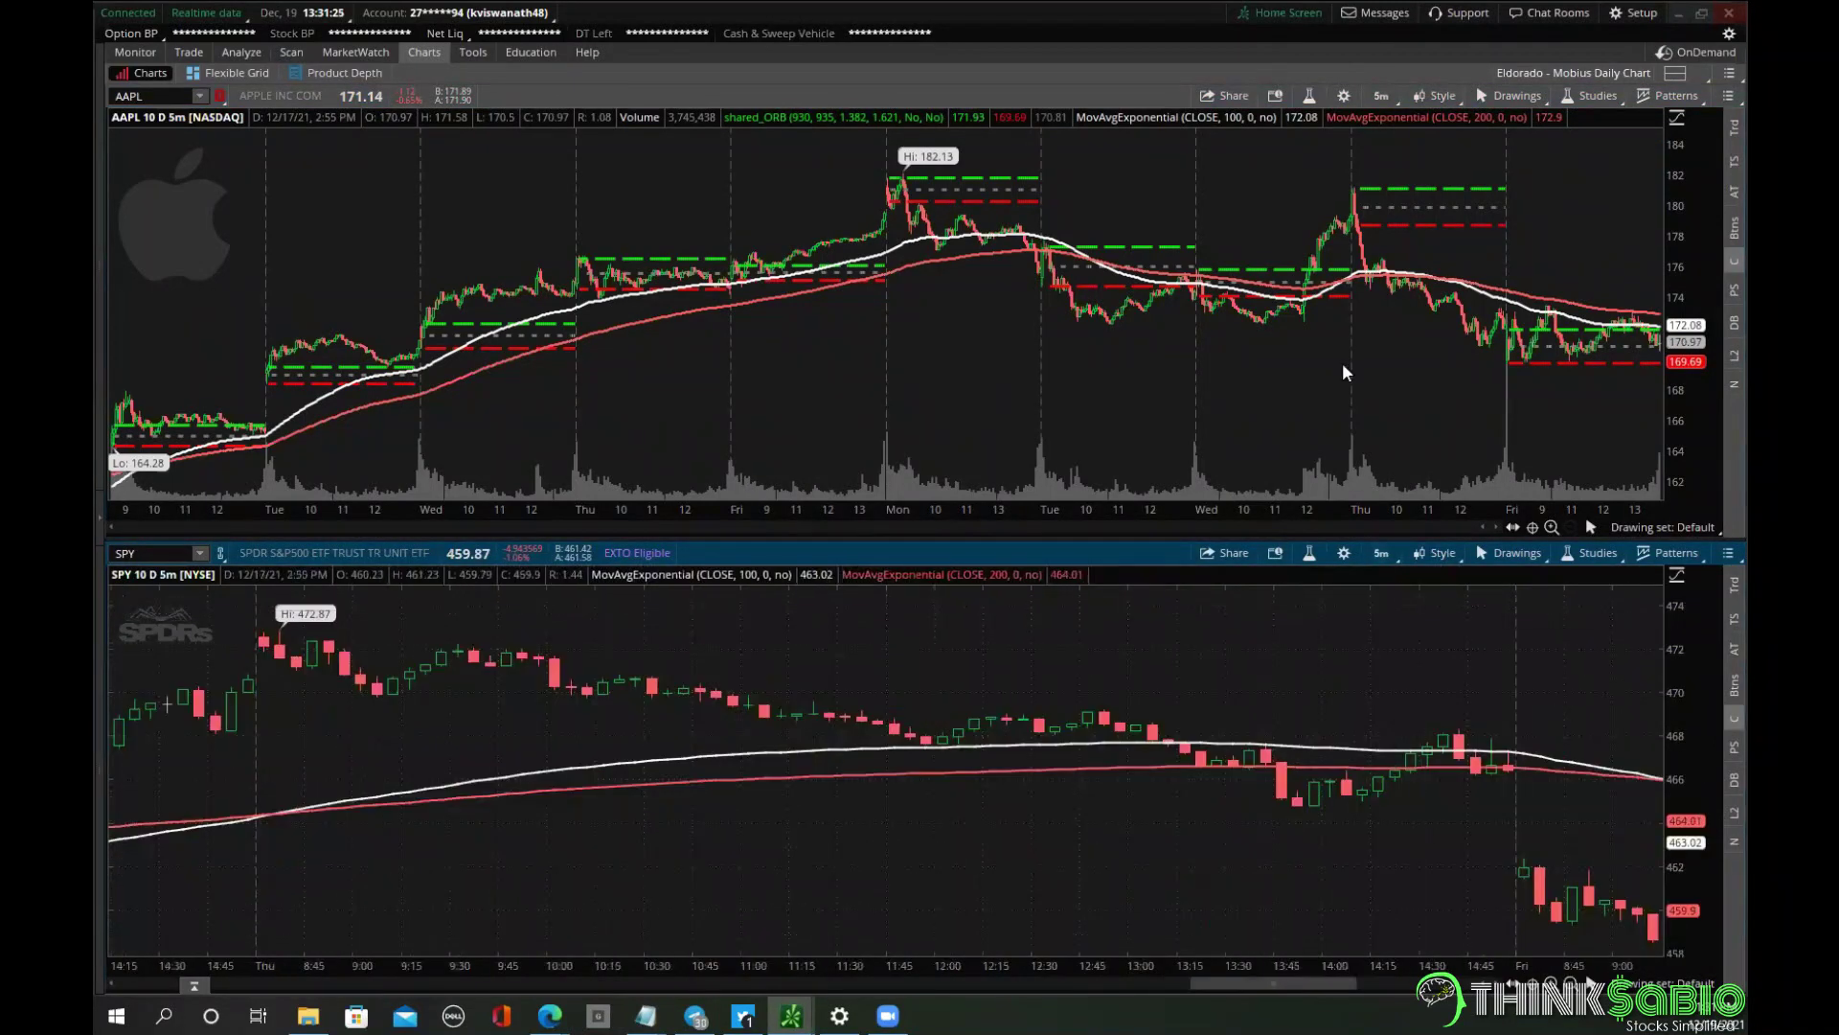
{"action": "left_click_drag", "start_coordinate": [1295, 158], "coordinate": [1495, 206]}
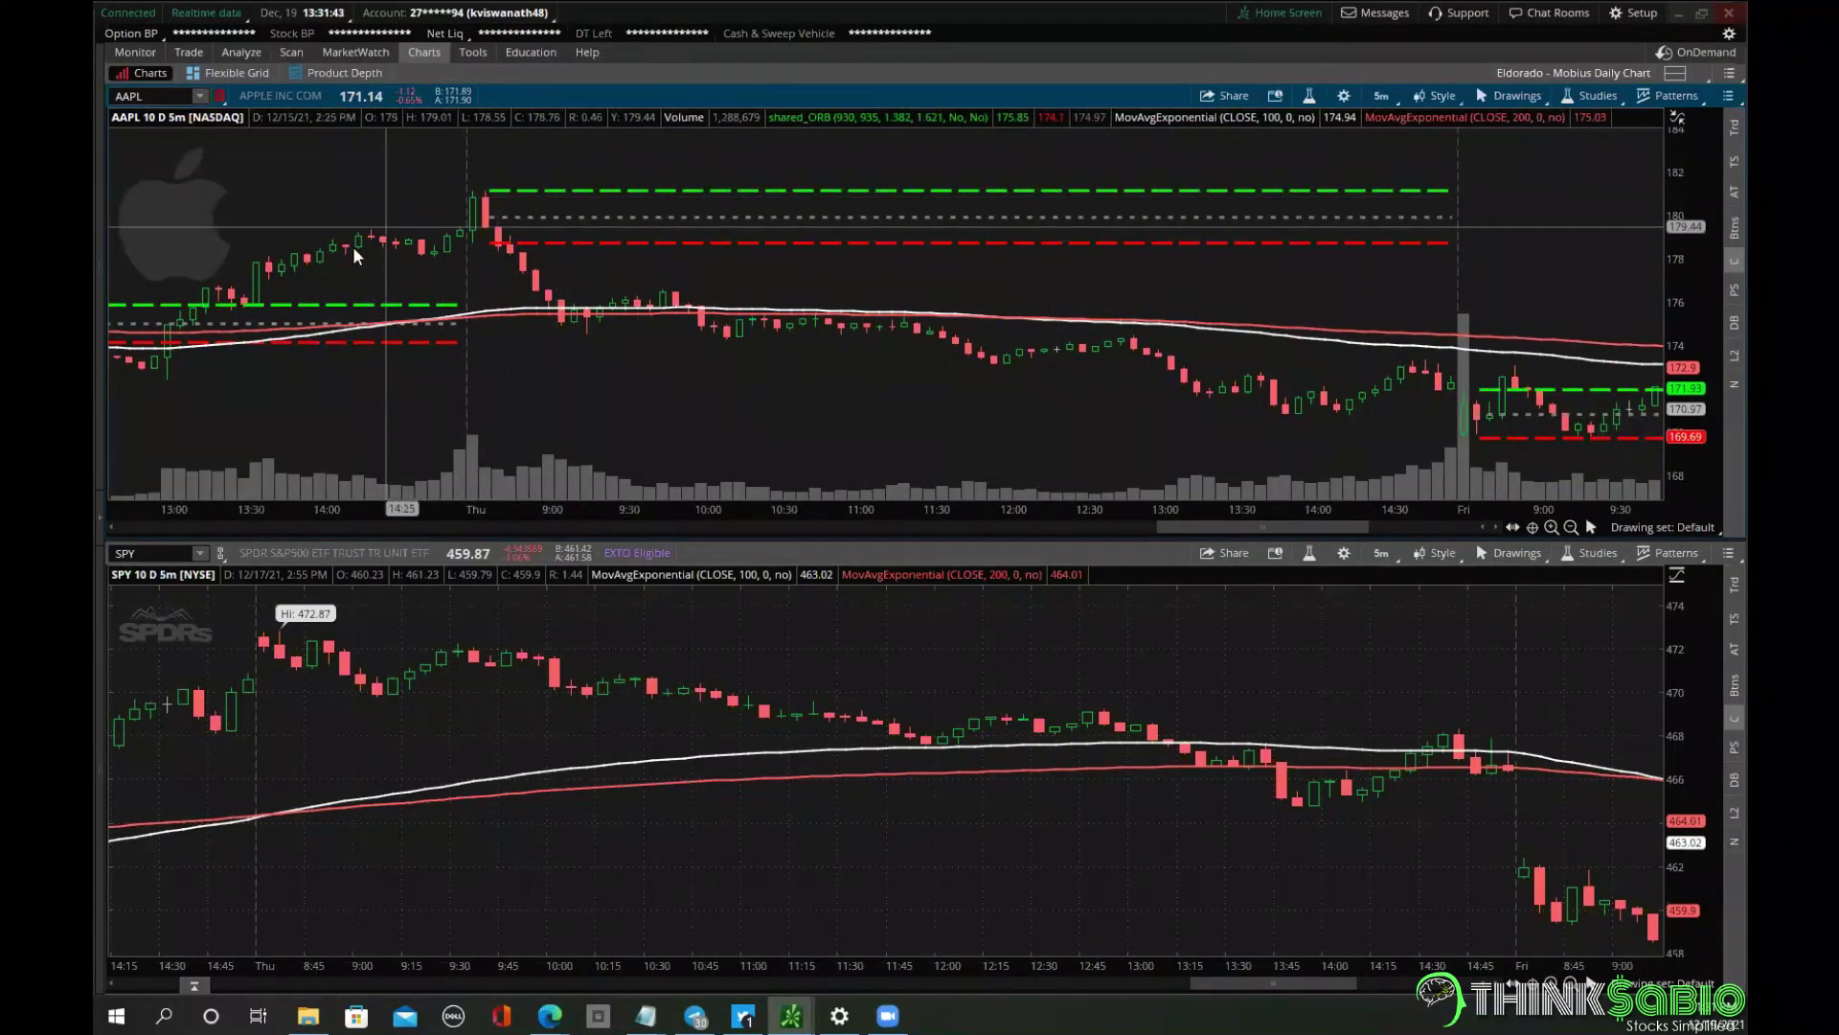
Autozoom AAPL and SPY, then zoom both into Thursday afternoon through Friday.
{"action": "scroll", "coordinate": [345, 254], "scroll_direction": "up", "scroll_amount": 2}
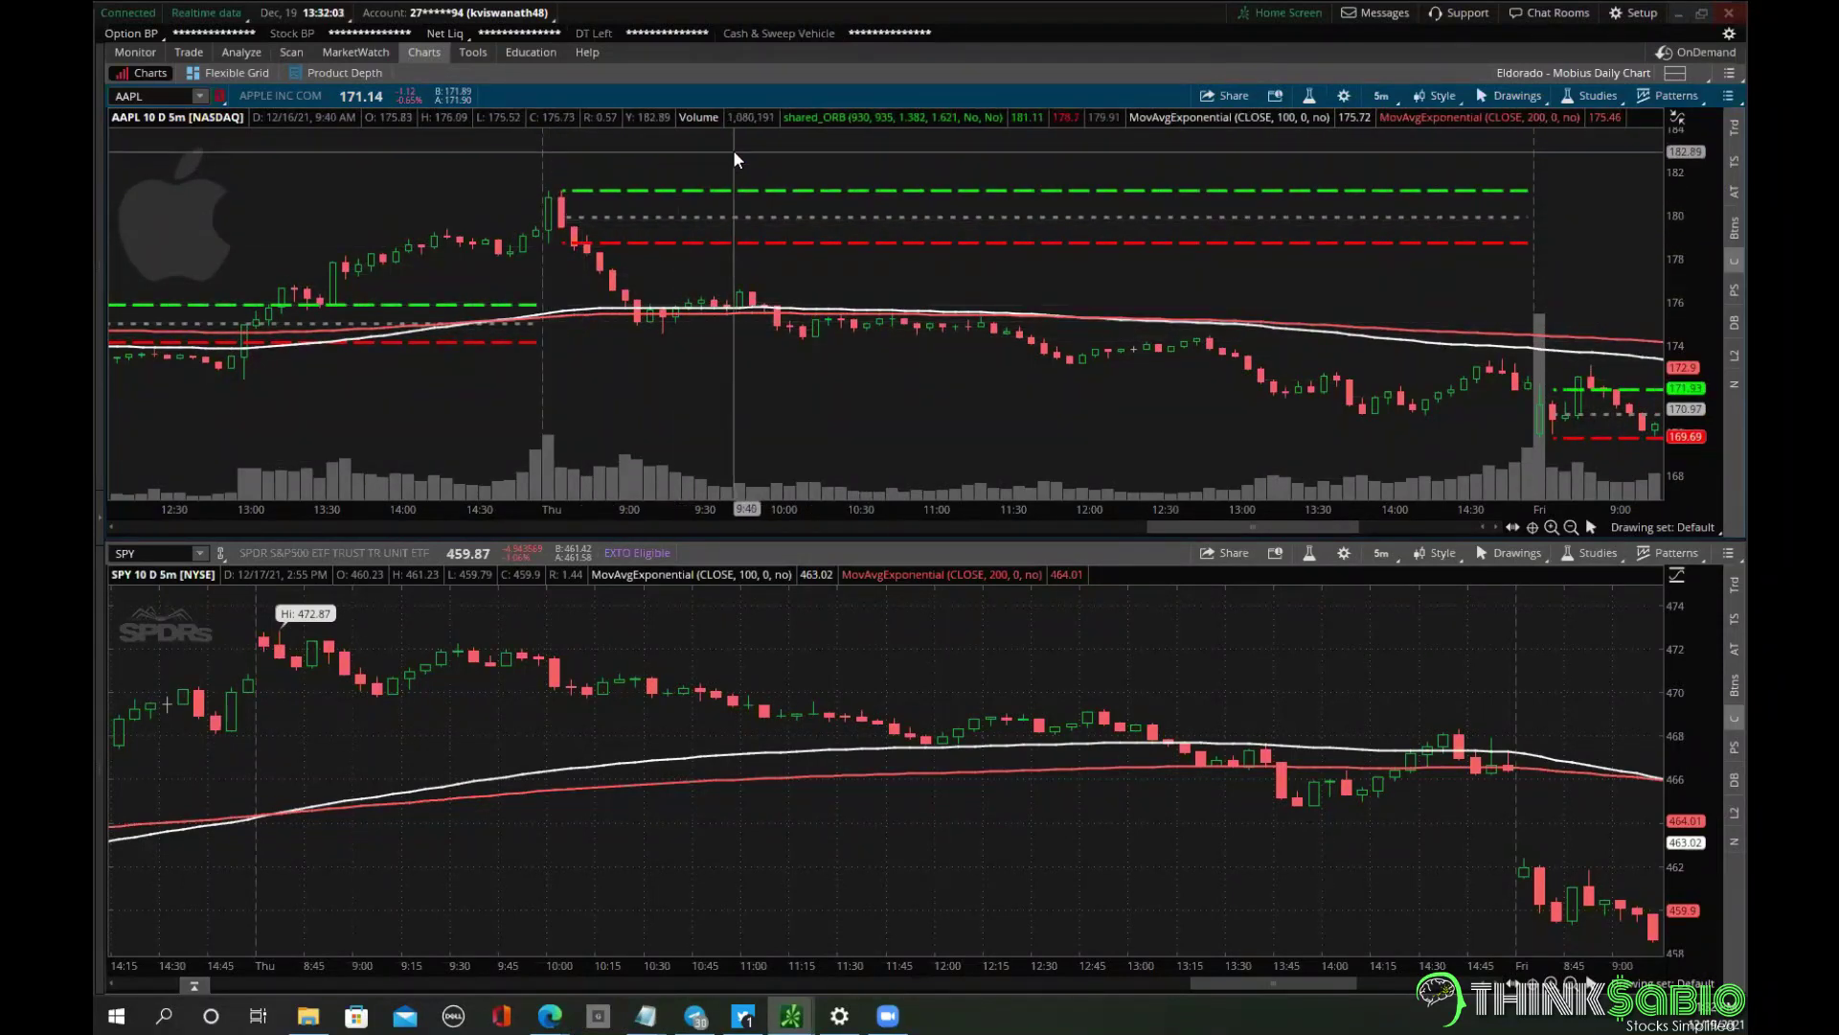
{"action": "right_click", "coordinate": [671, 154]}
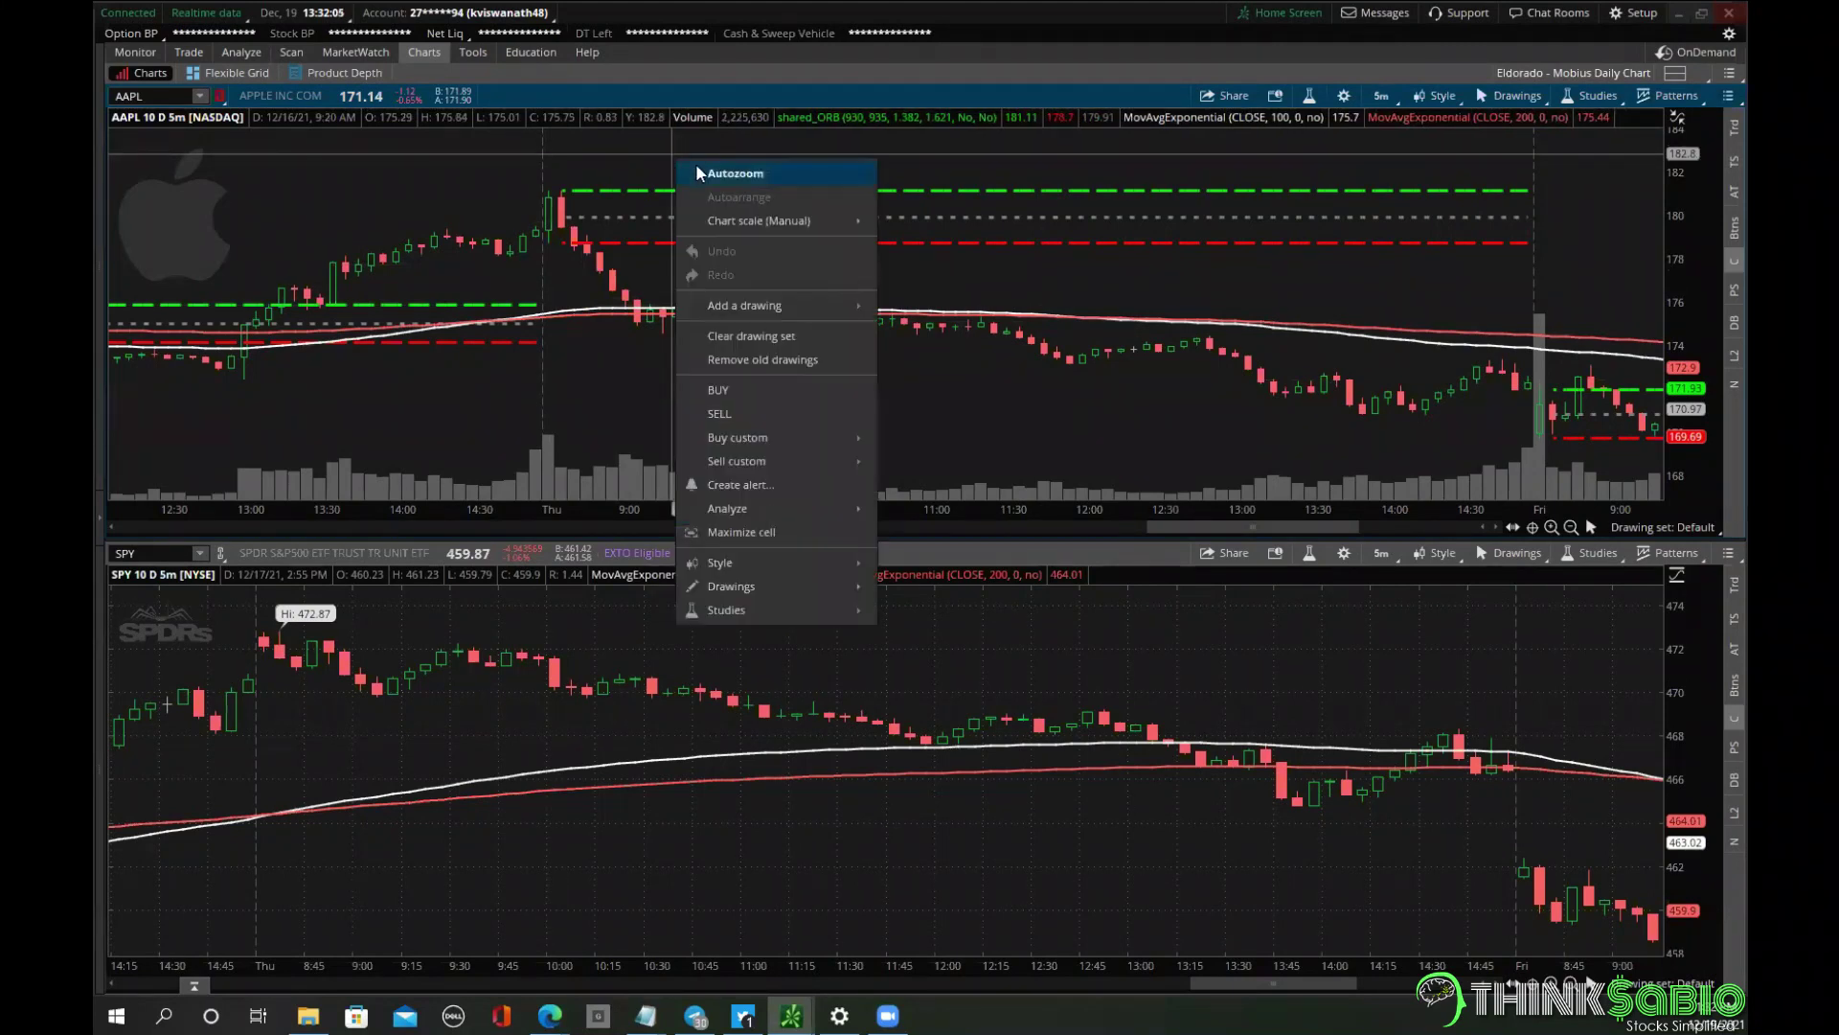
{"action": "left_click", "coordinate": [735, 173]}
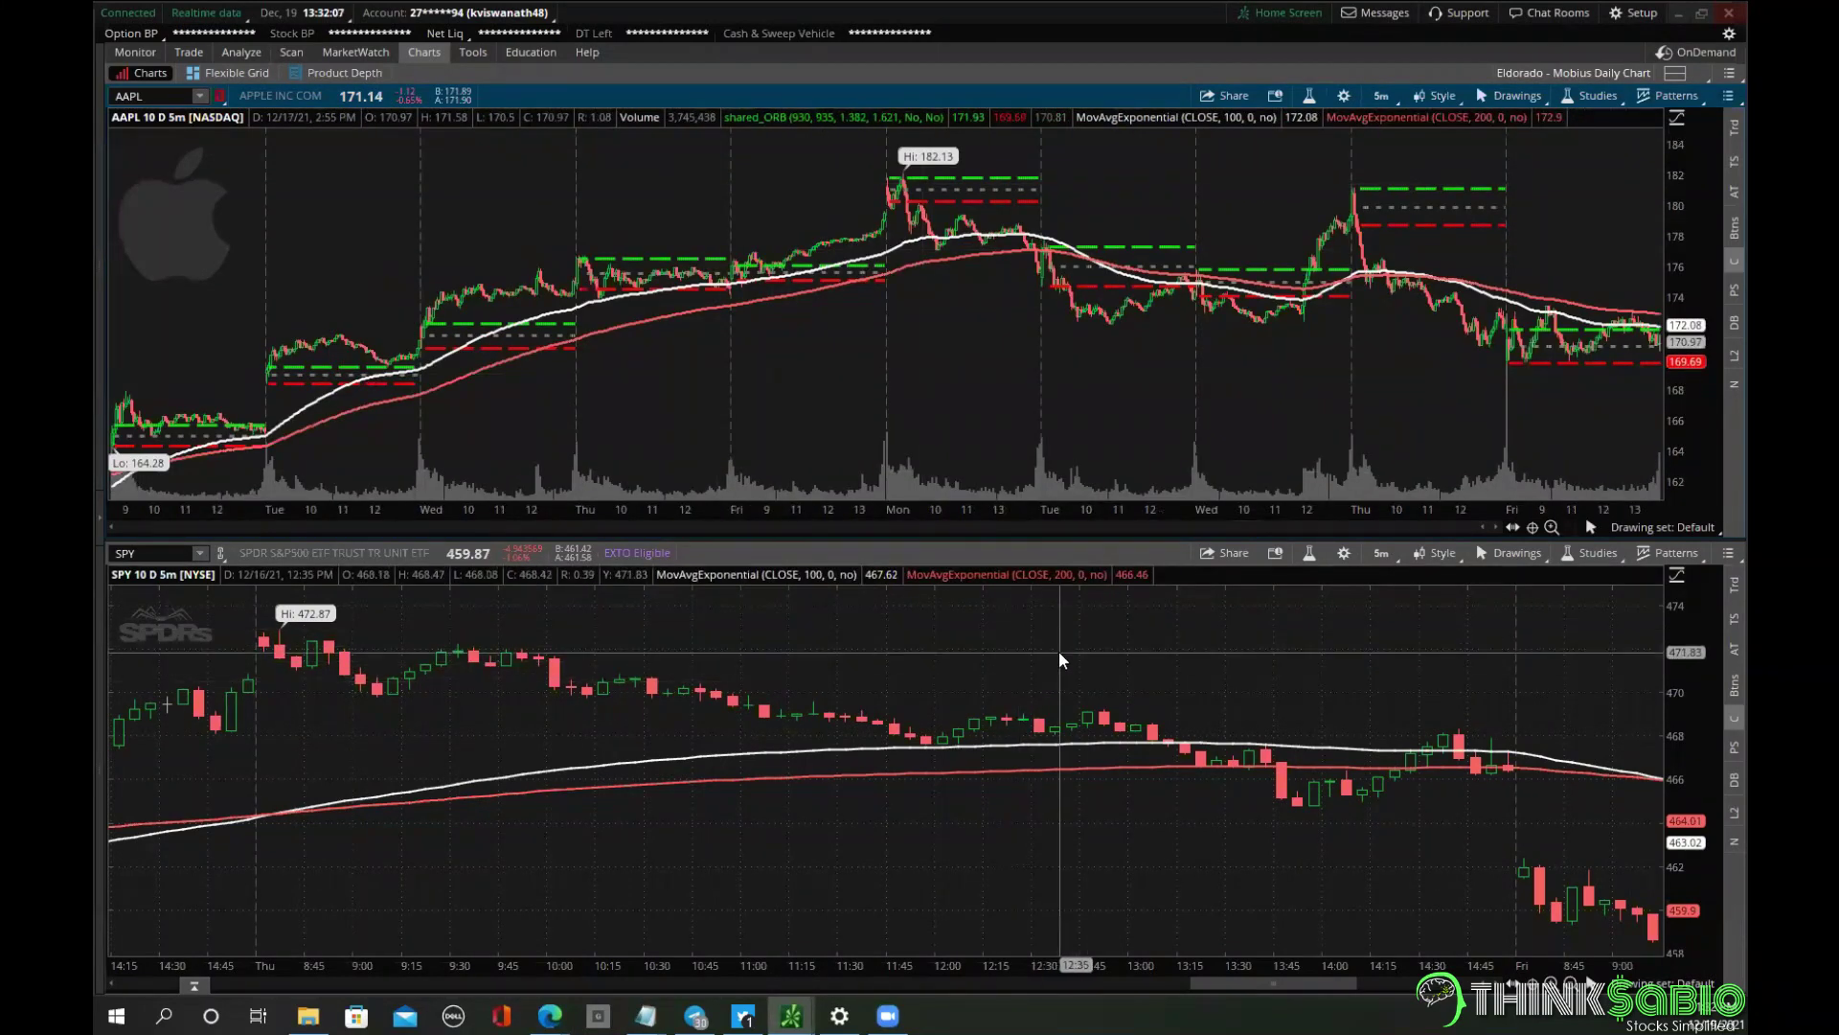
{"action": "right_click", "coordinate": [1310, 575]}
{"action": "left_click", "coordinate": [1386, 582]}
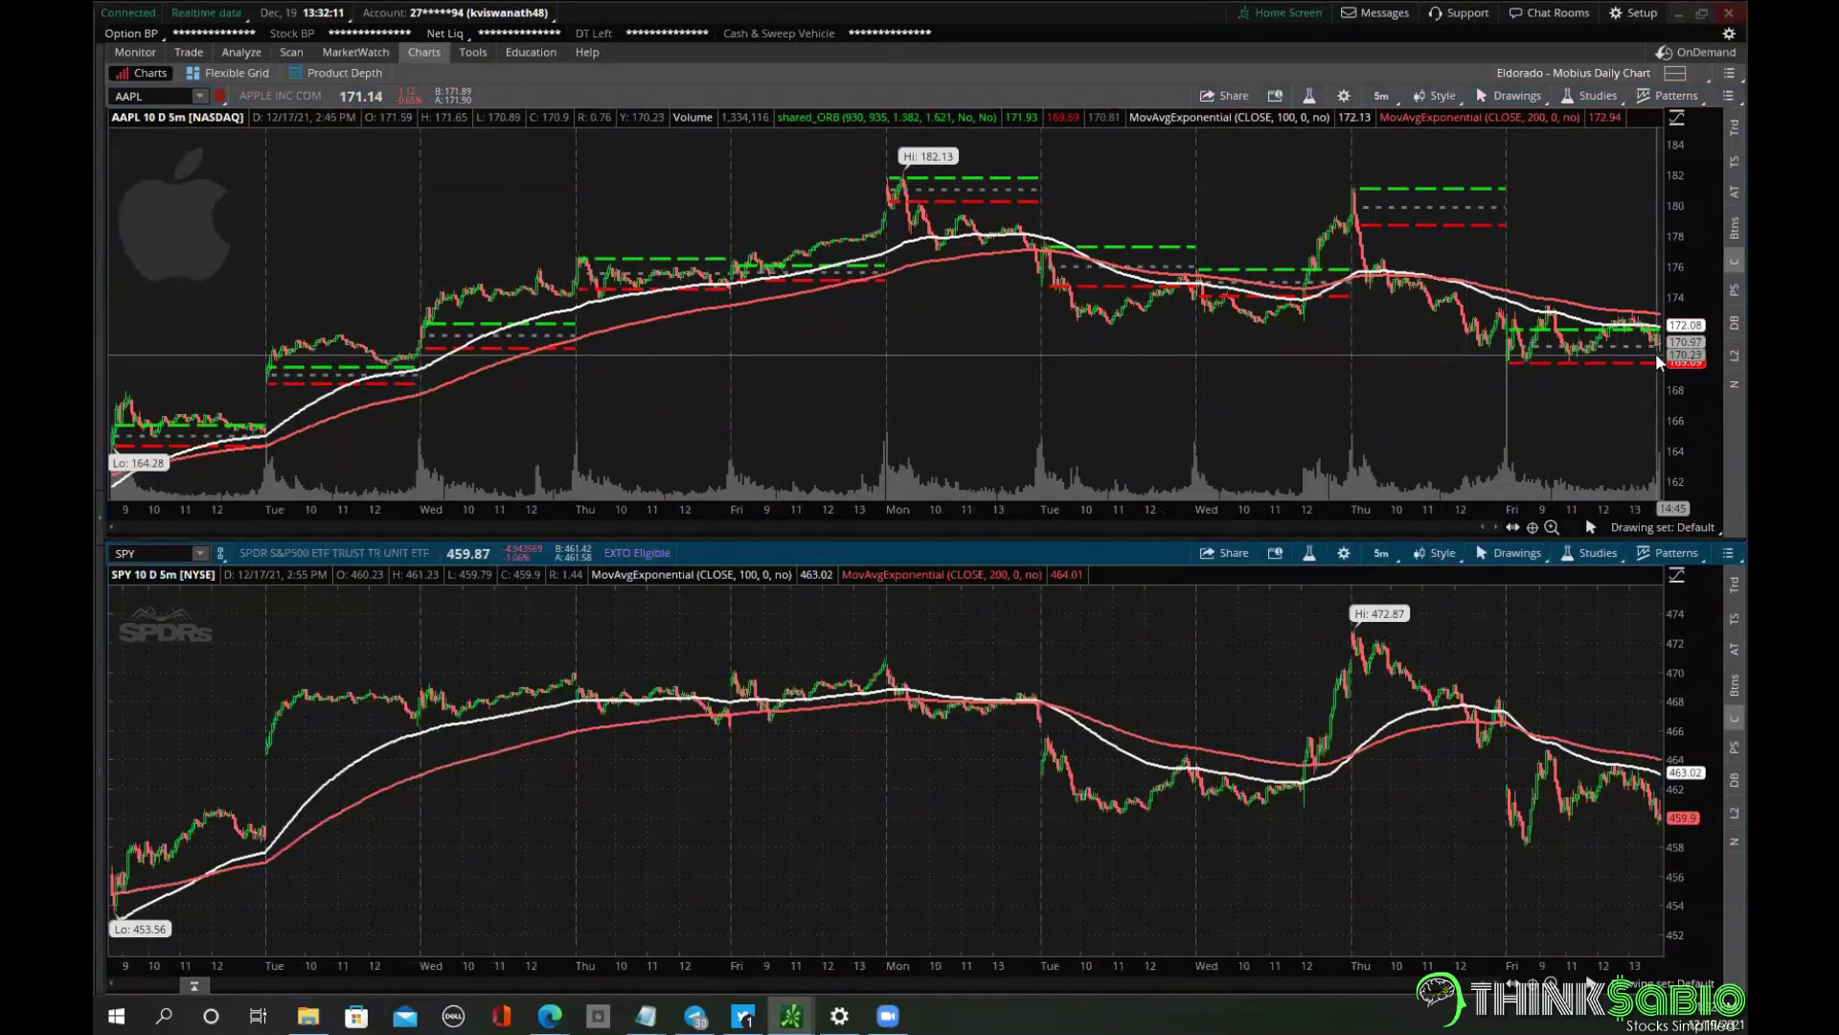
{"action": "left_click_drag", "start_coordinate": [1485, 261], "coordinate": [1665, 269]}
{"action": "left_click_drag", "start_coordinate": [1485, 661], "coordinate": [1667, 661]}
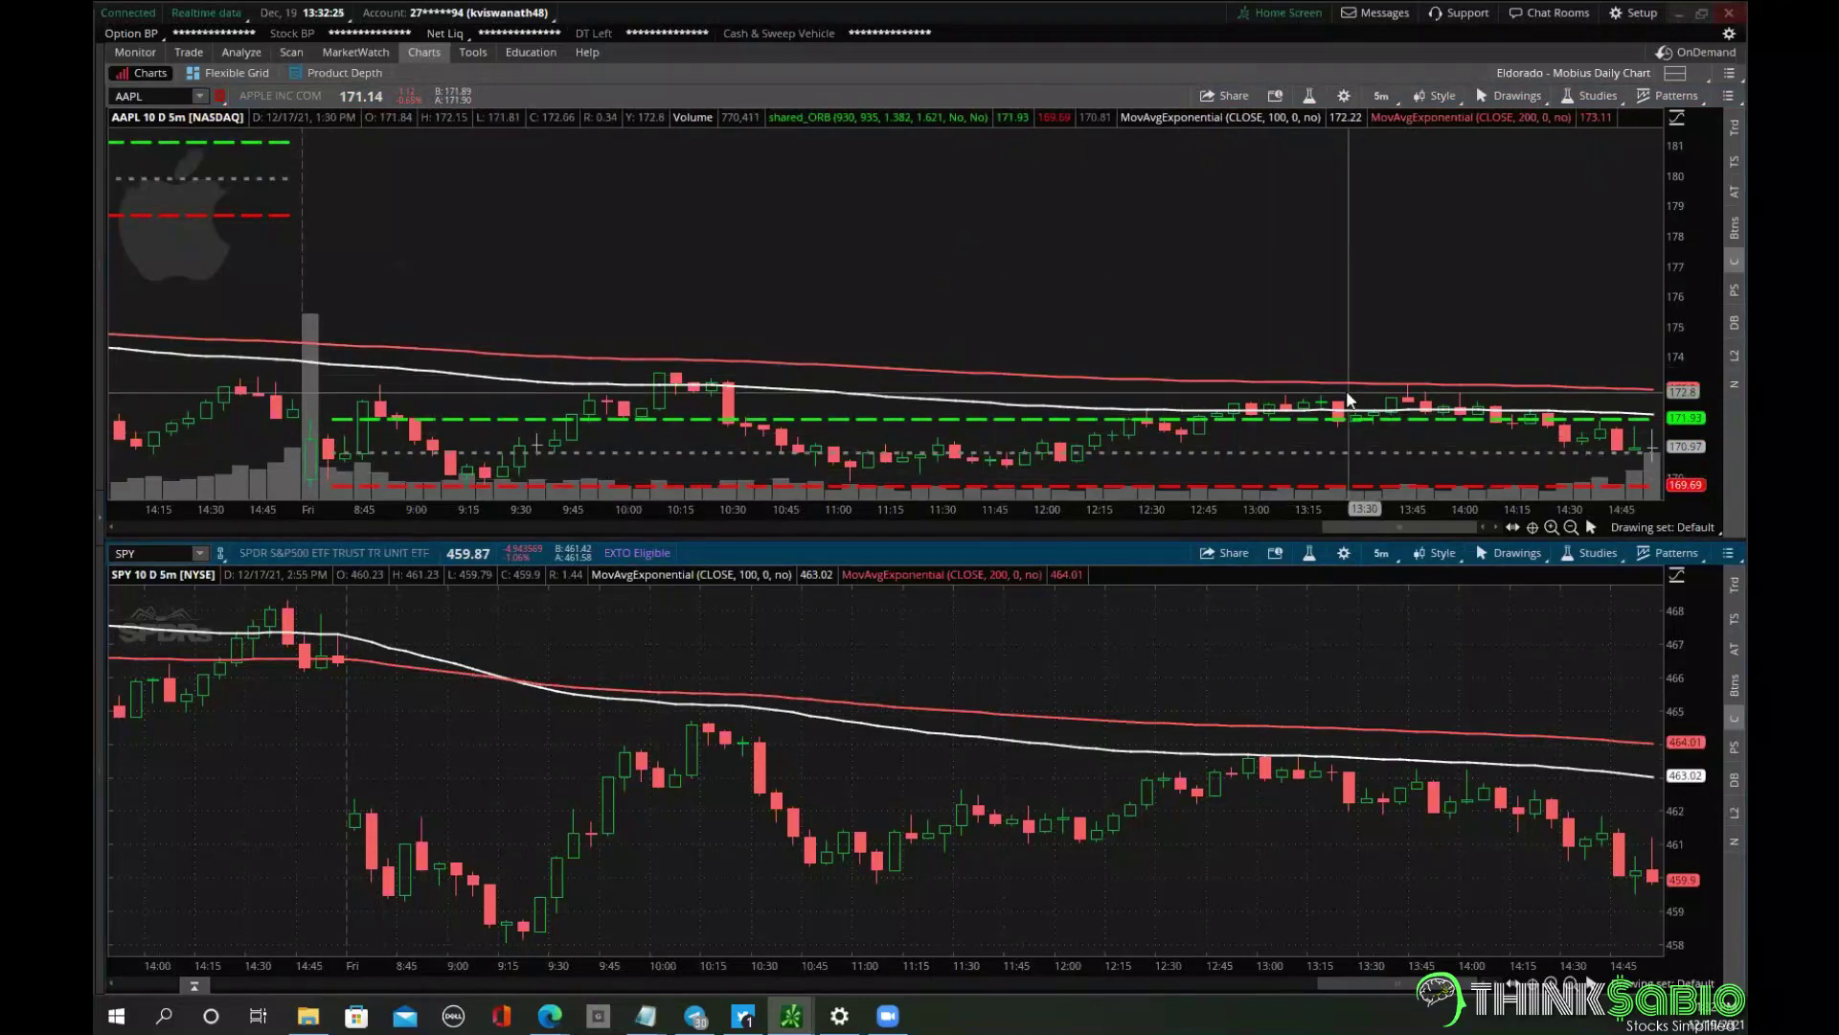
Compress the AAPL price scale, then reset both charts to the full 10 days.
{"action": "left_click_drag", "start_coordinate": [1709, 309], "coordinate": [1709, 354]}
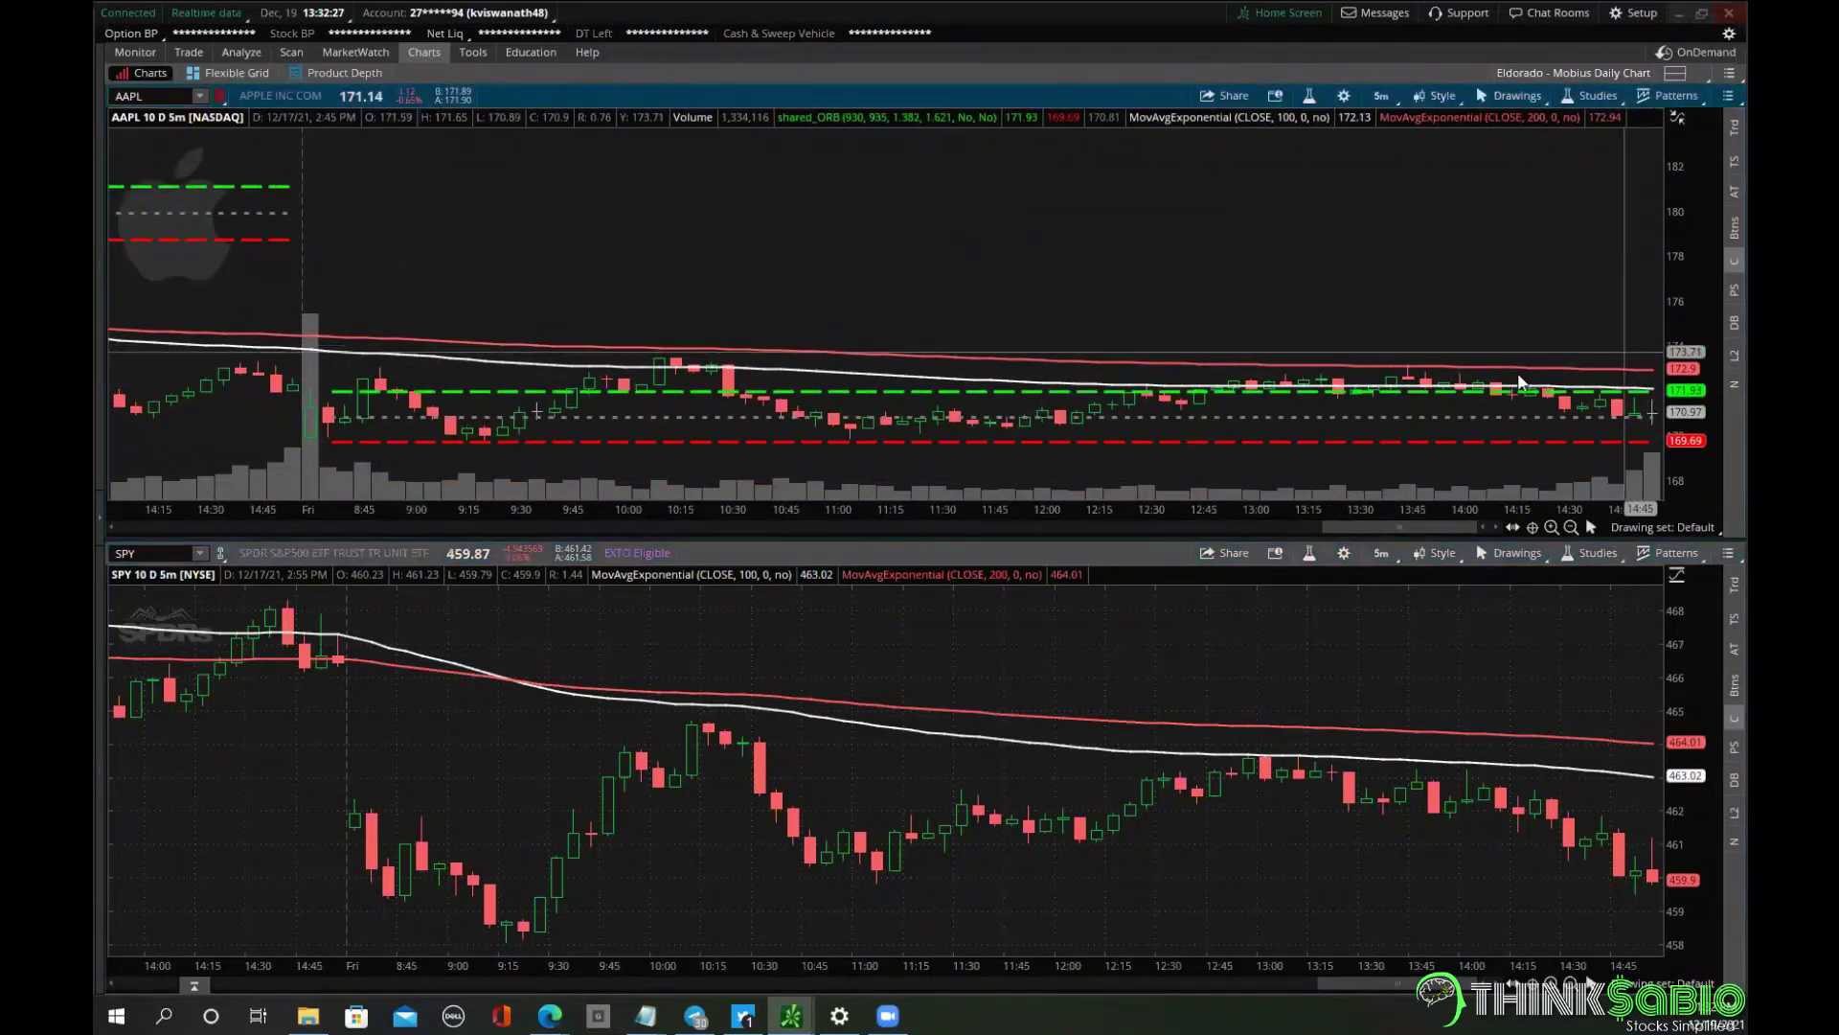
{"action": "right_click", "coordinate": [1044, 297]}
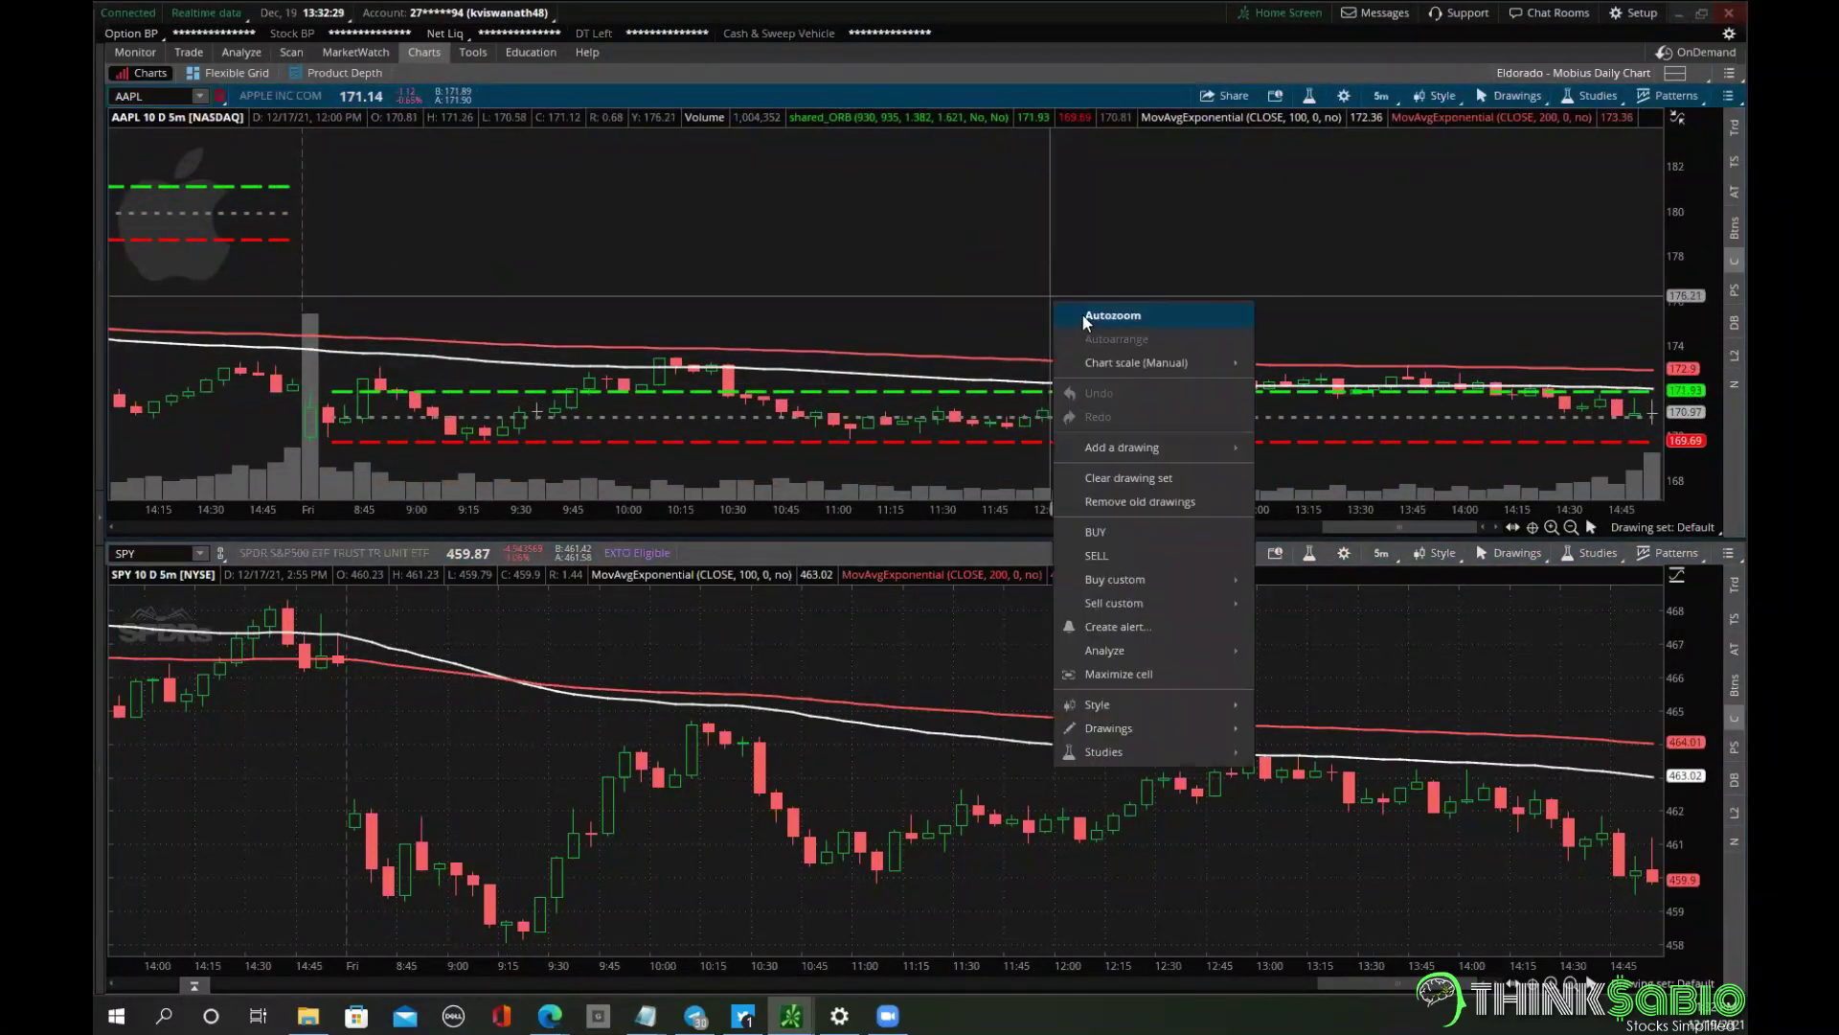
{"action": "left_click", "coordinate": [1083, 313]}
{"action": "right_click", "coordinate": [1039, 642]}
{"action": "left_click", "coordinate": [1106, 577]}
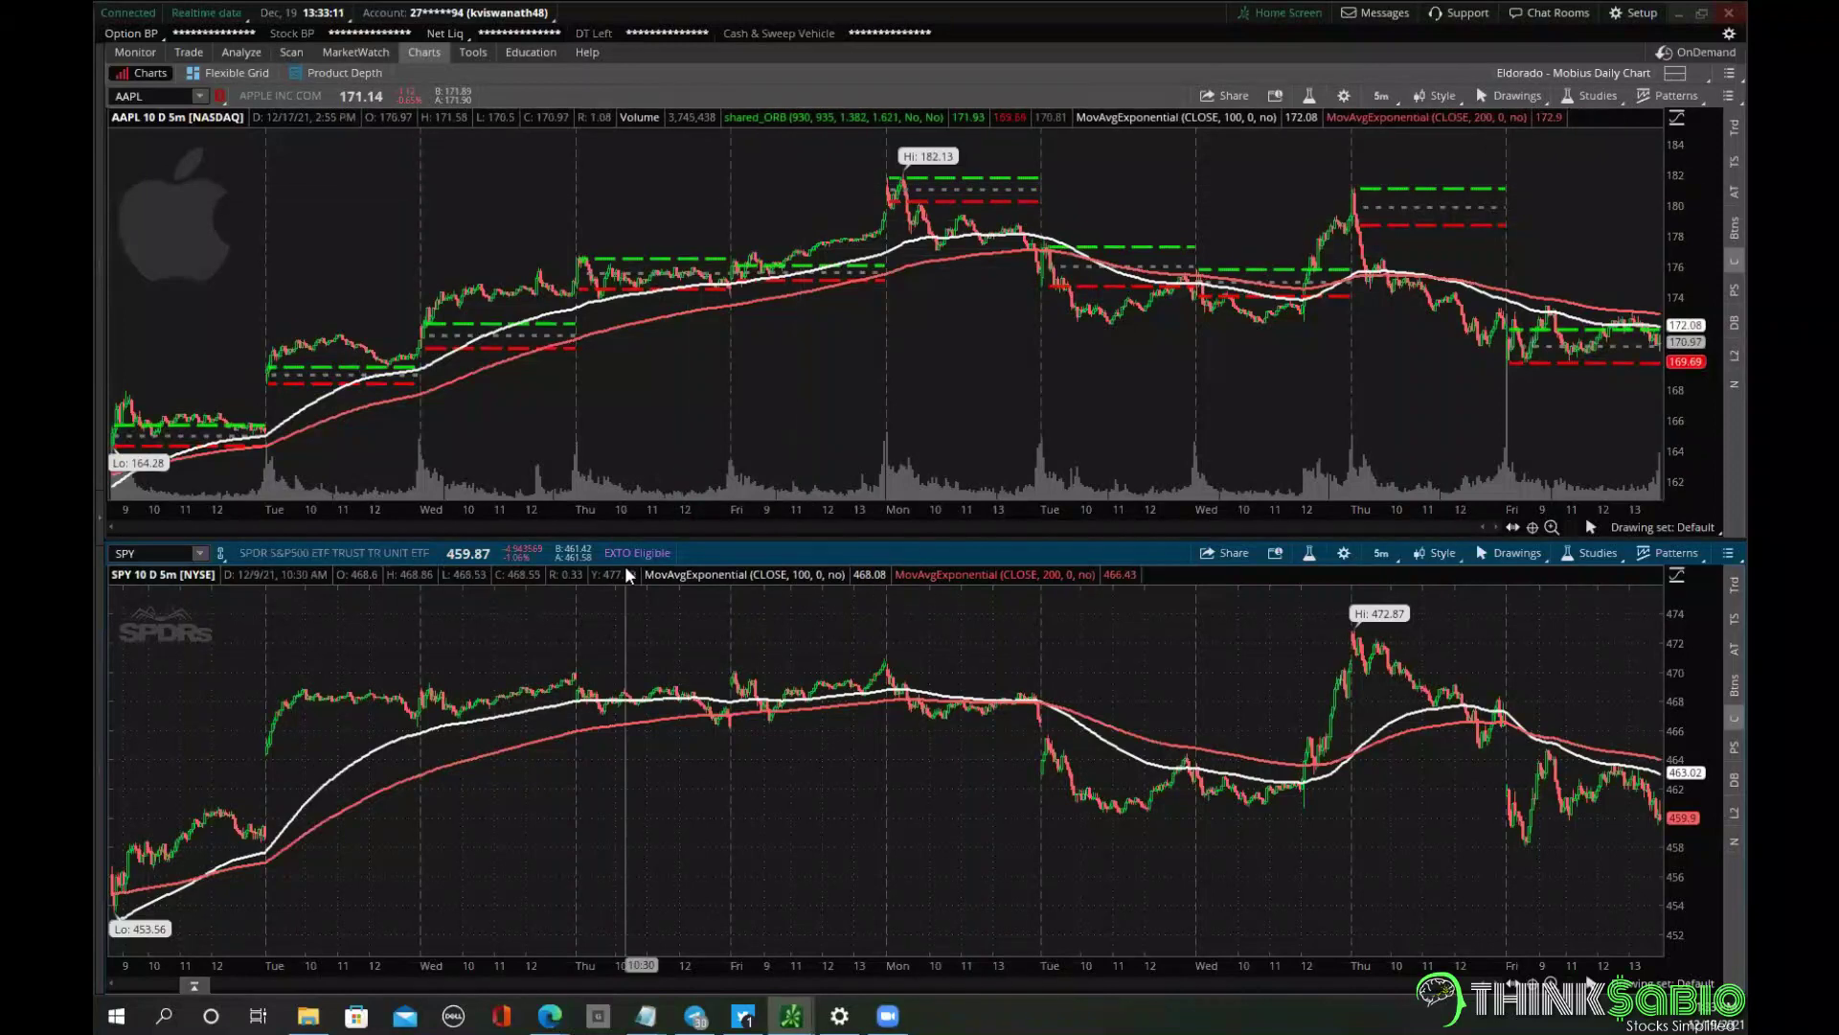
Bring up the 'KGF Original Shared in TS' script in Notepad and review it.
{"action": "mouse_move", "coordinate": [626, 568]}
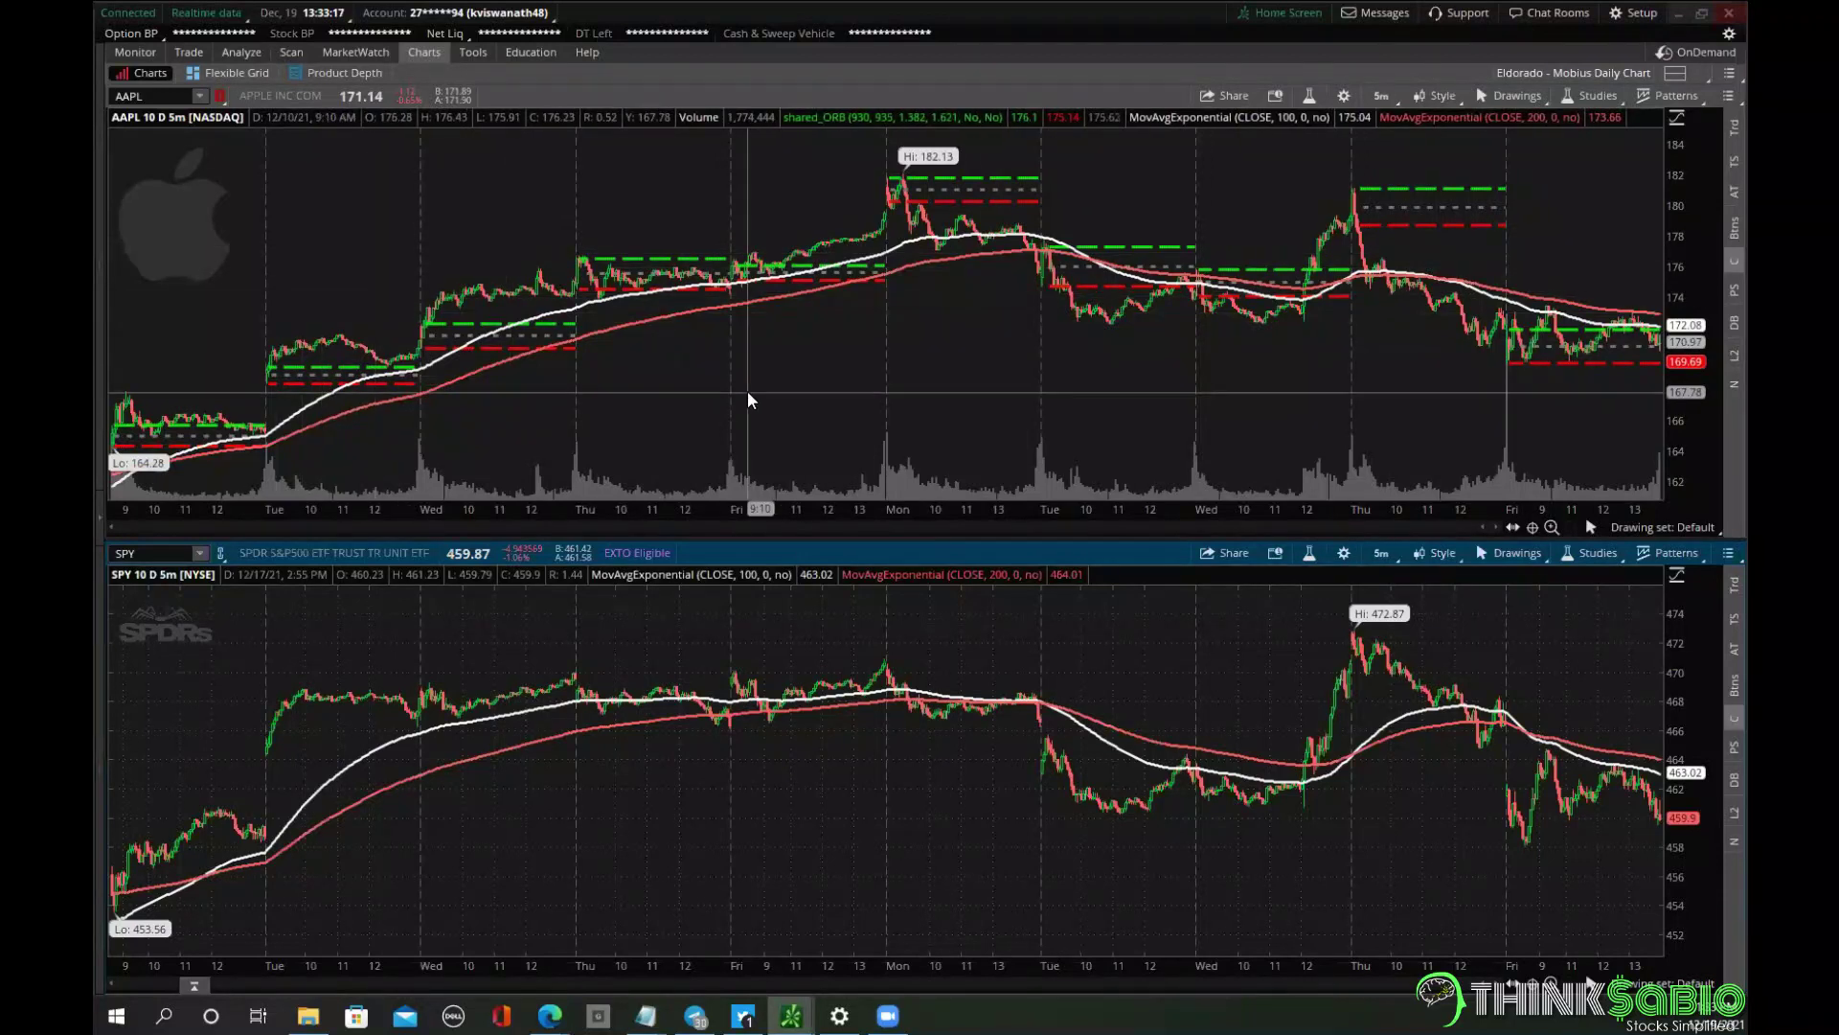
{"action": "left_click", "coordinate": [646, 1015]}
{"action": "left_click", "coordinate": [608, 883]}
{"action": "left_click", "coordinate": [1003, 424]}
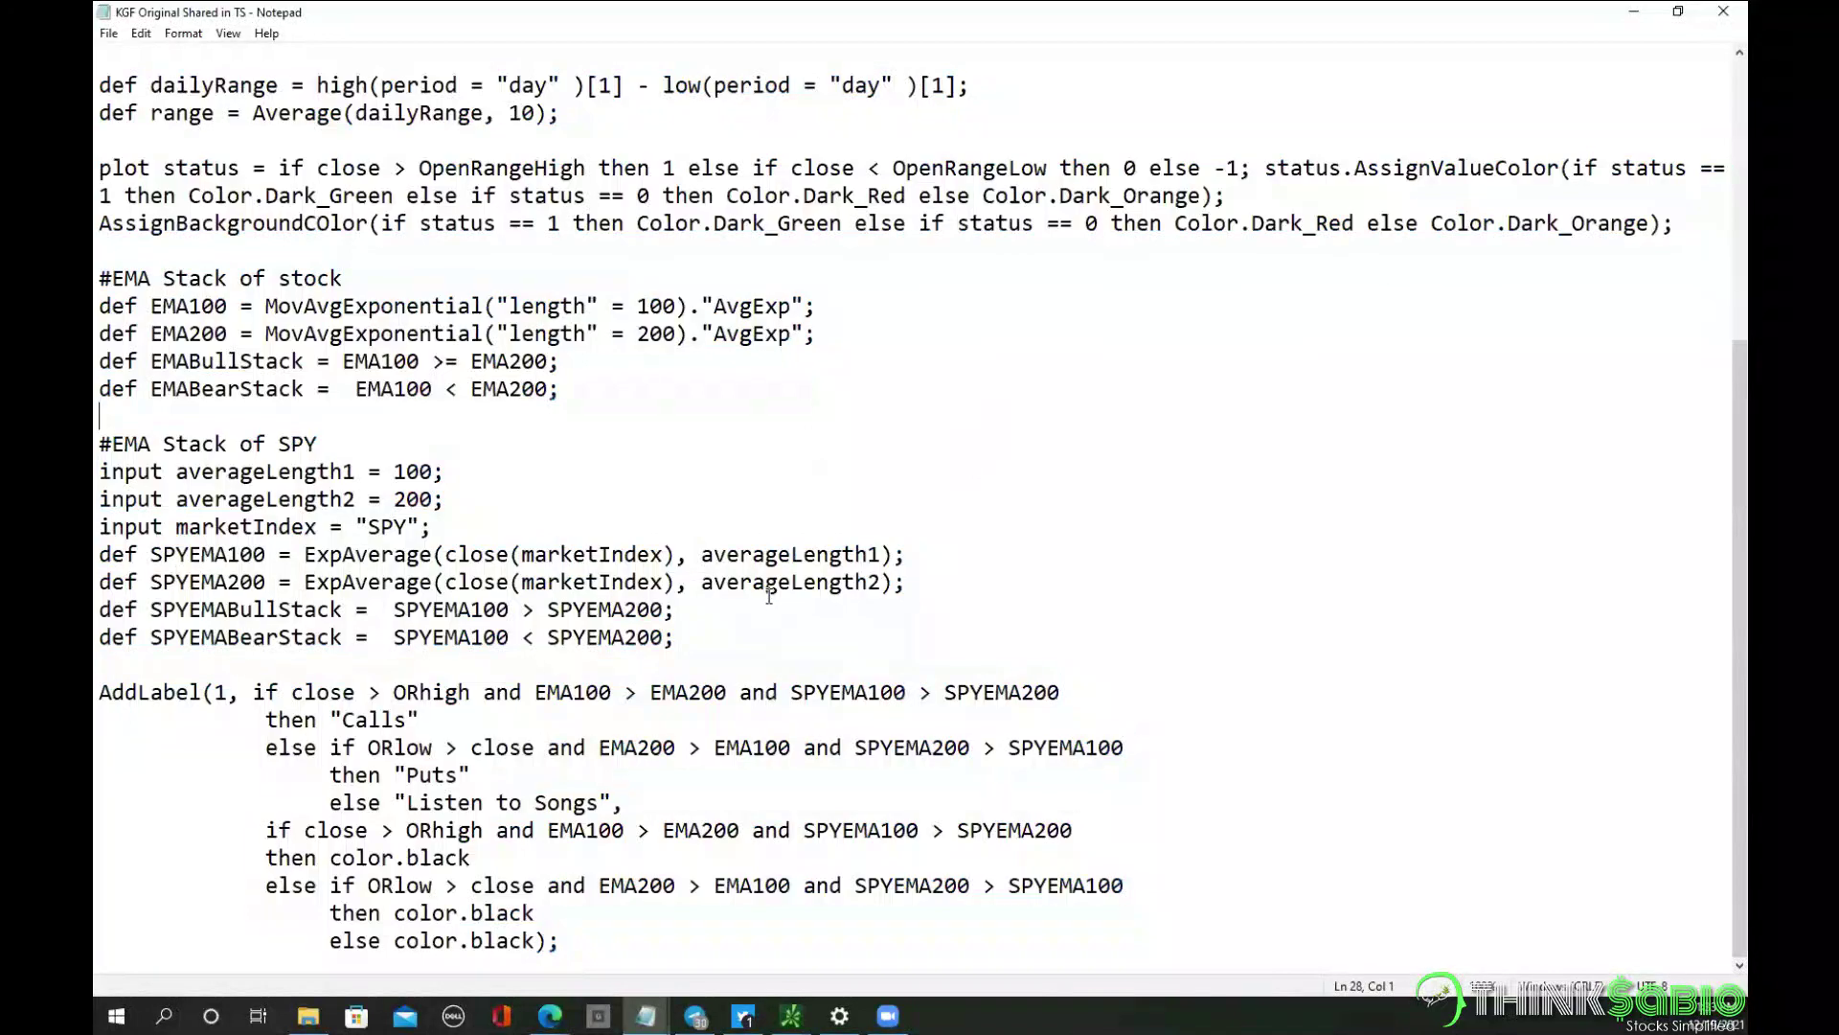
{"action": "scroll", "coordinate": [1003, 425], "scroll_direction": "up", "scroll_amount": 5}
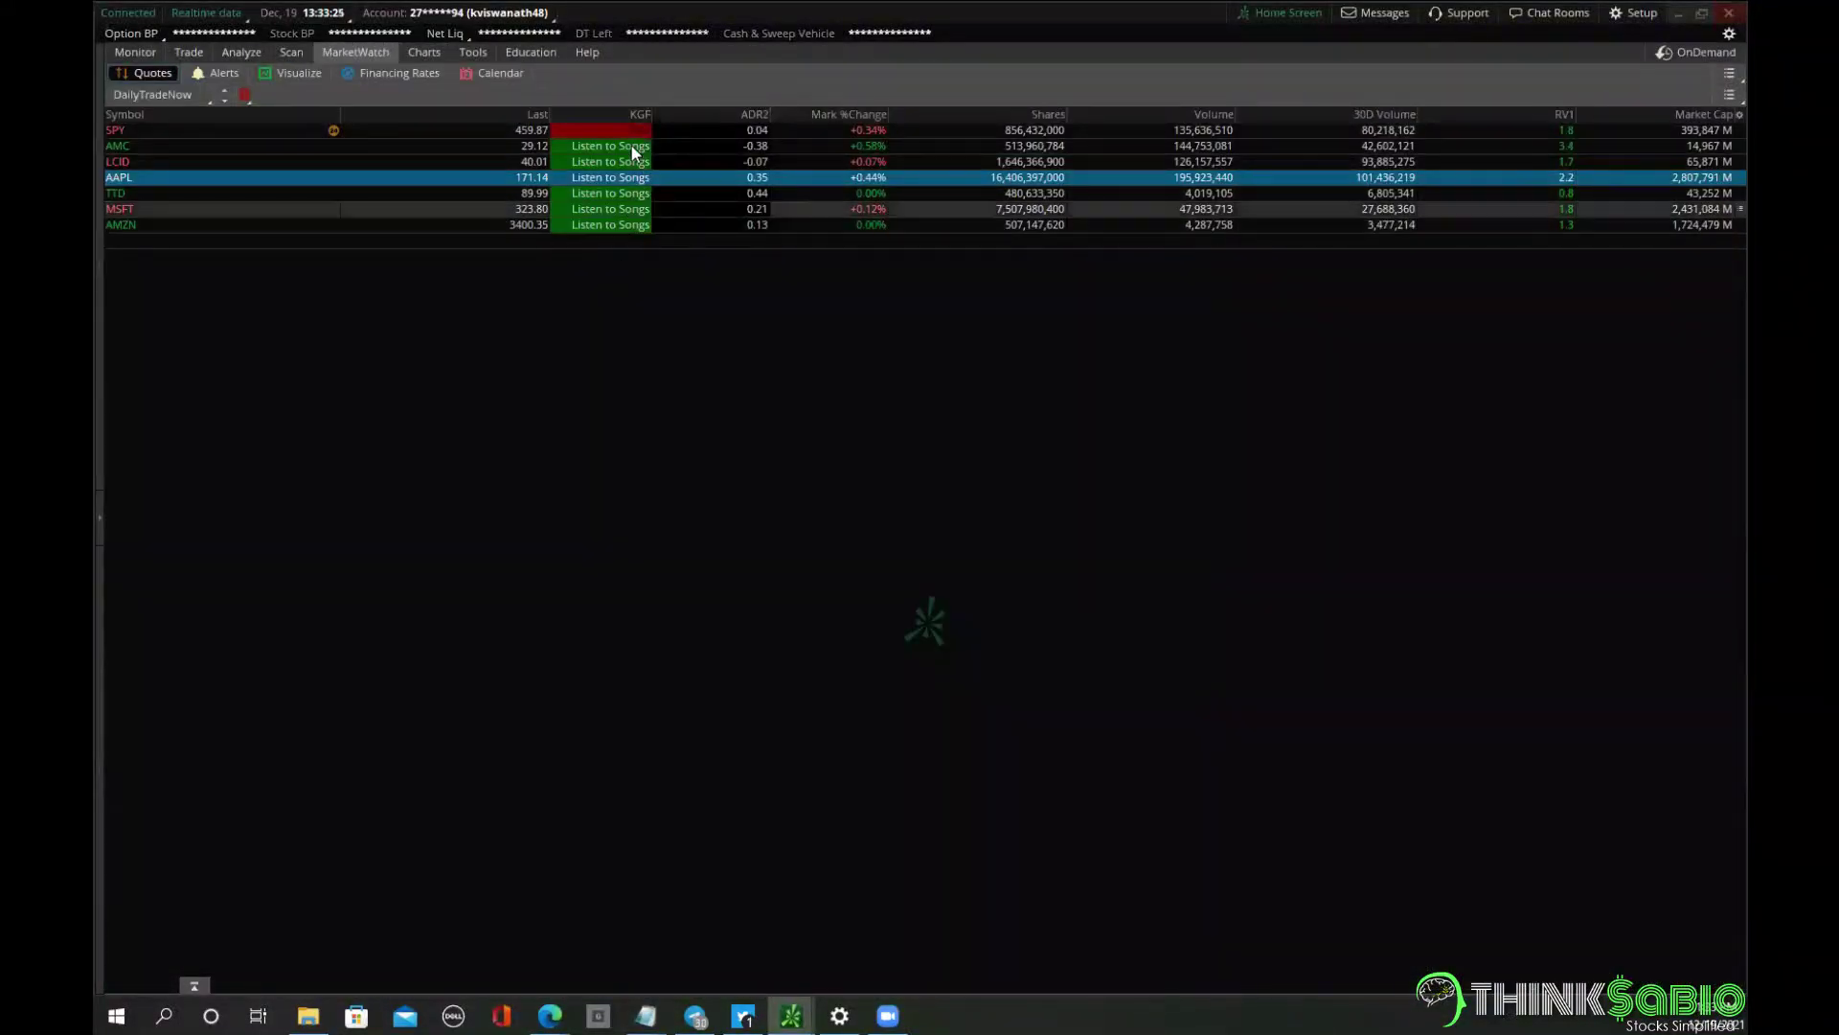
Return to the Charts tab showing the 10-day AAPL and SPY charts.
{"action": "left_click", "coordinate": [419, 52]}
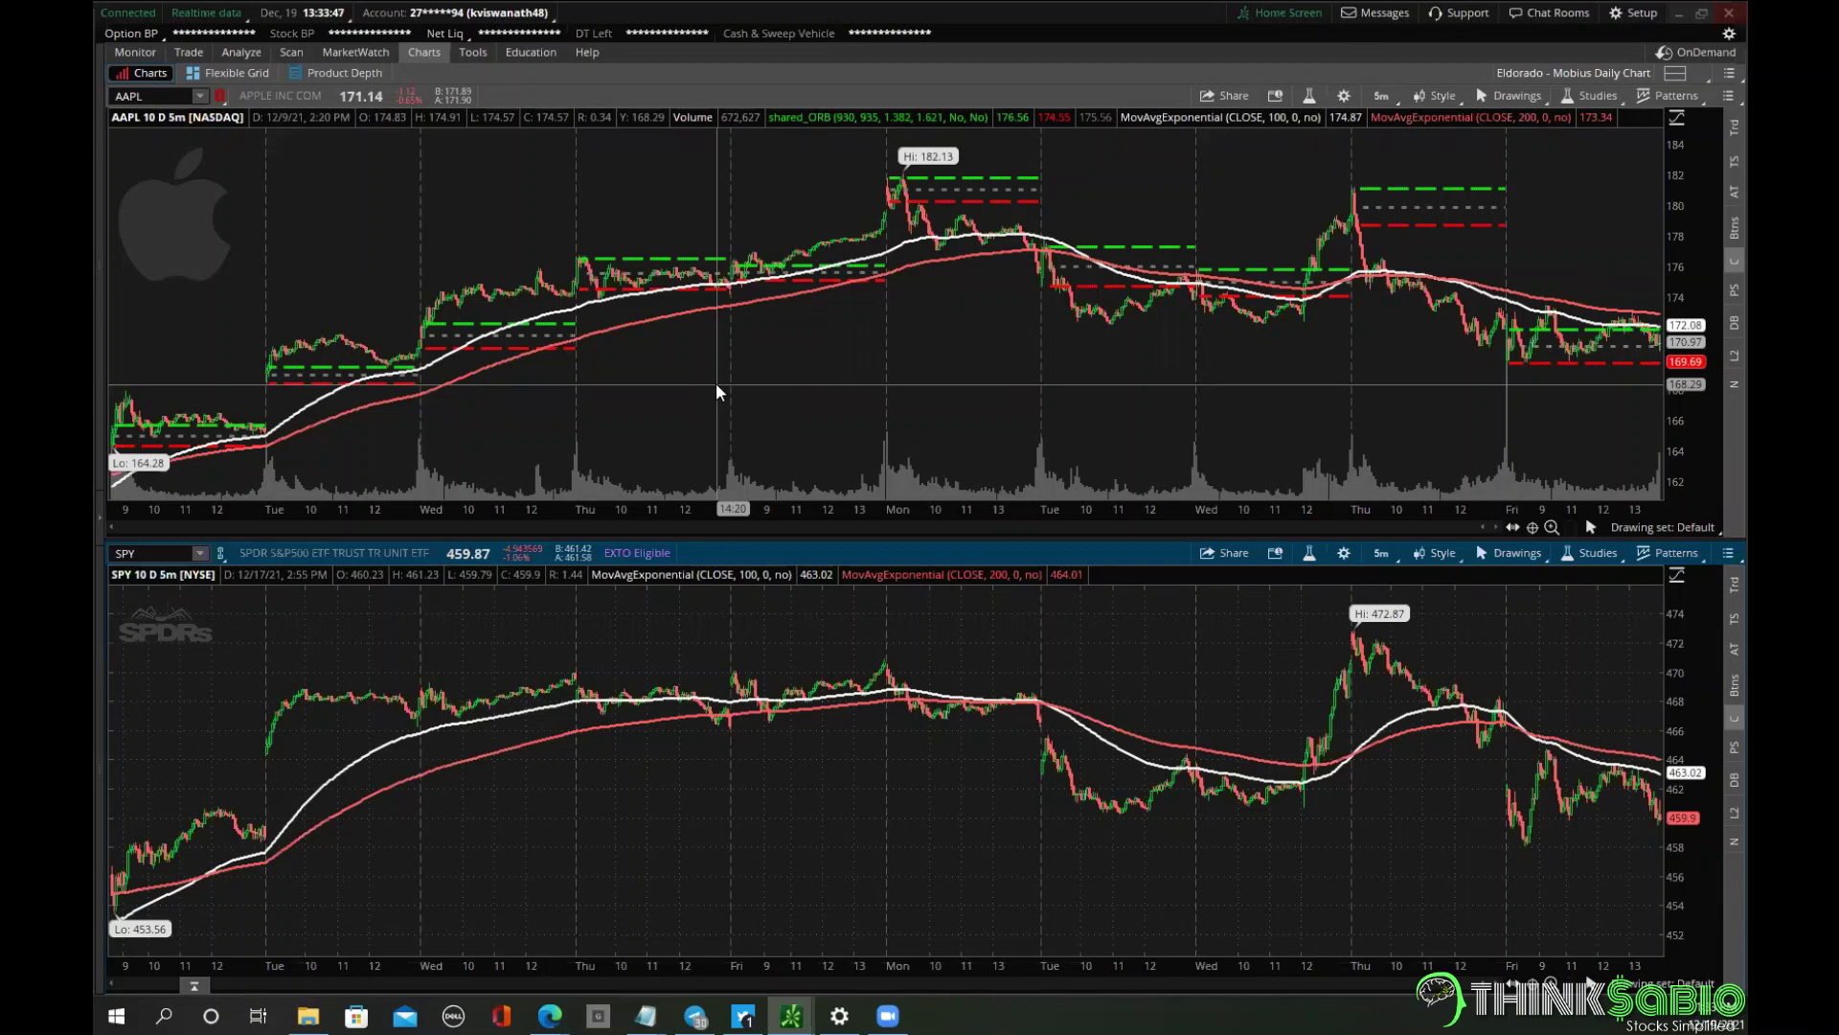
Open the 'KGF Lite Original Shared in TS' script in Notepad, select all, and minimize it.
{"action": "left_click", "coordinate": [646, 1016]}
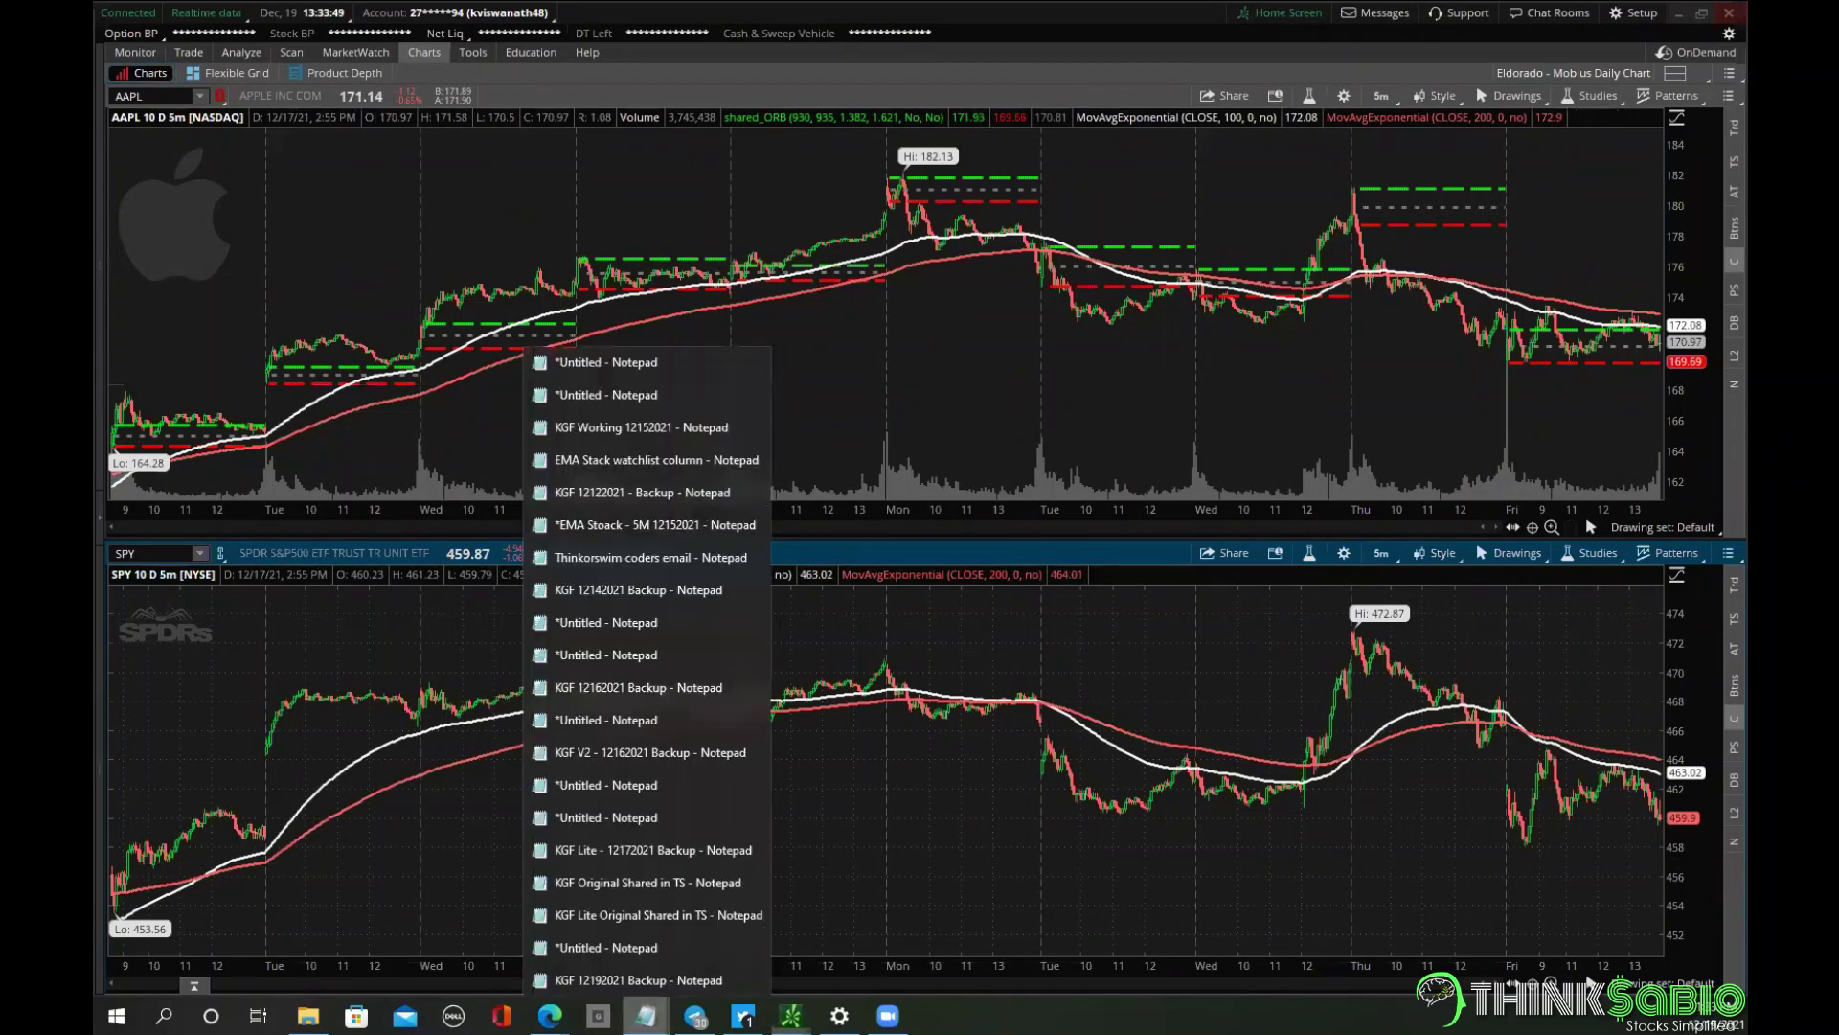
{"action": "left_click", "coordinate": [632, 915]}
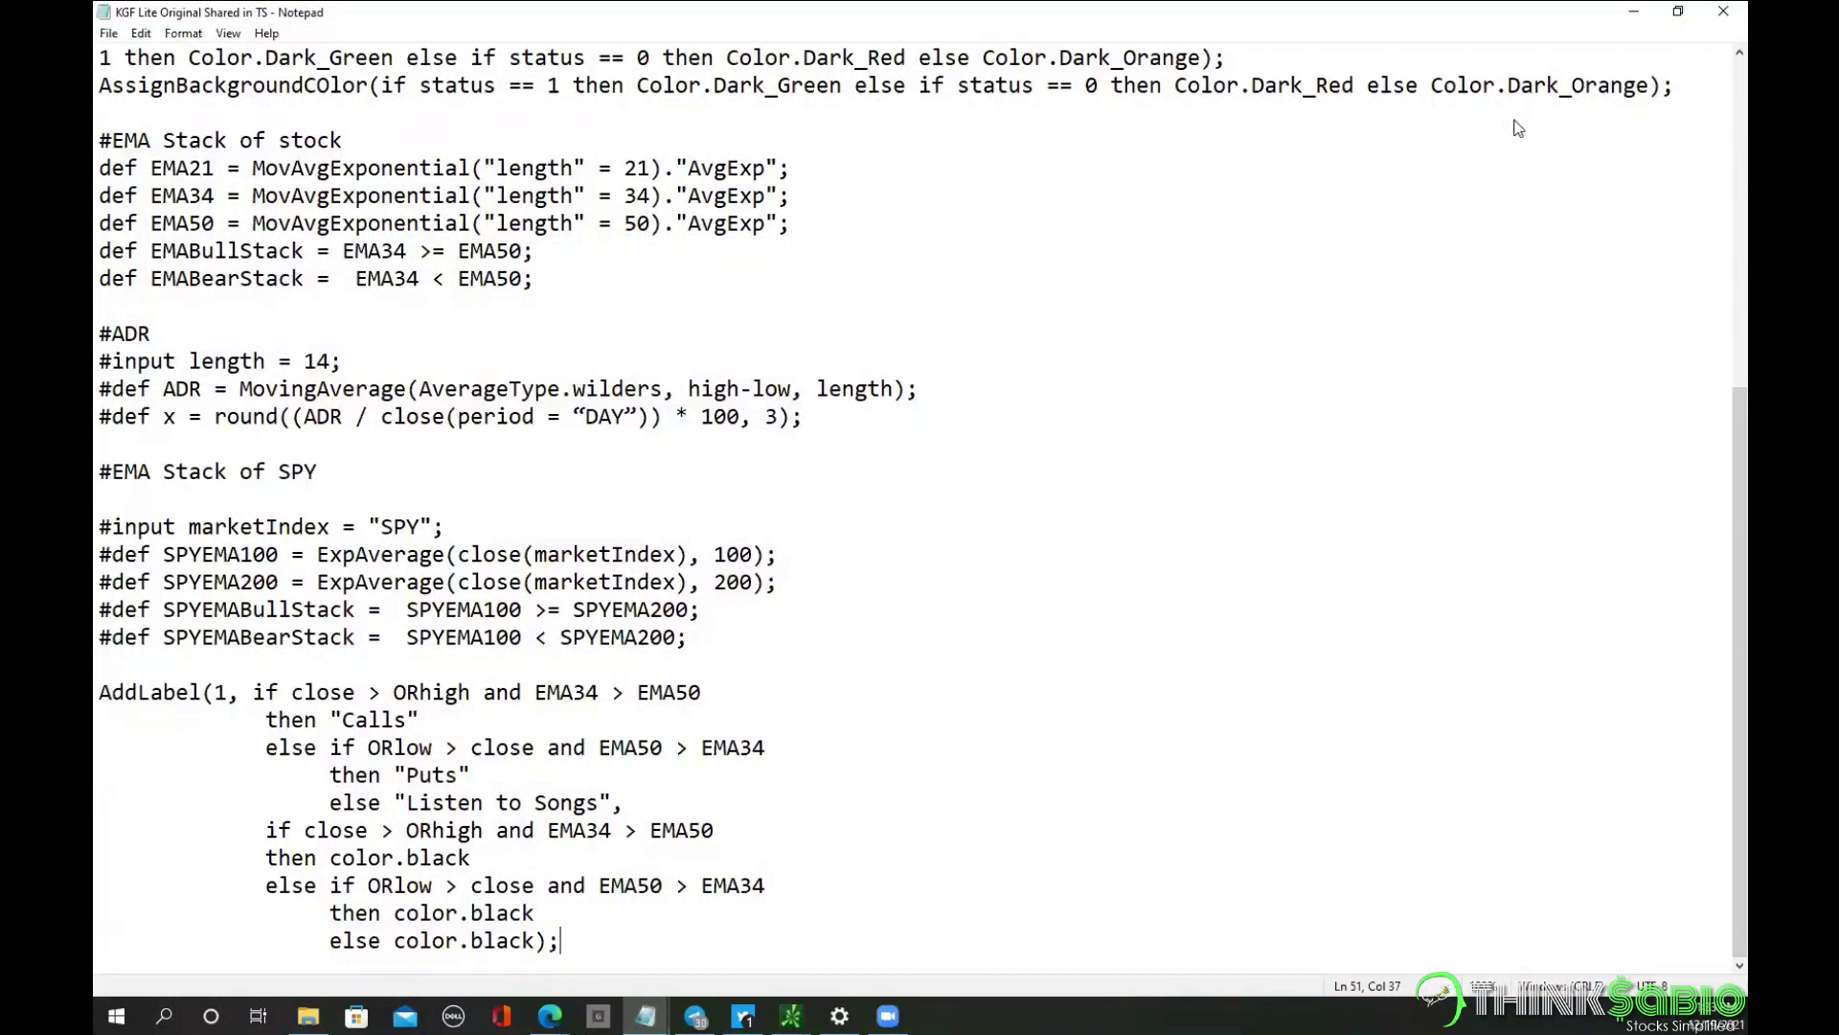
{"action": "left_click", "coordinate": [601, 279]}
{"action": "key", "text": "ctrl+a"}
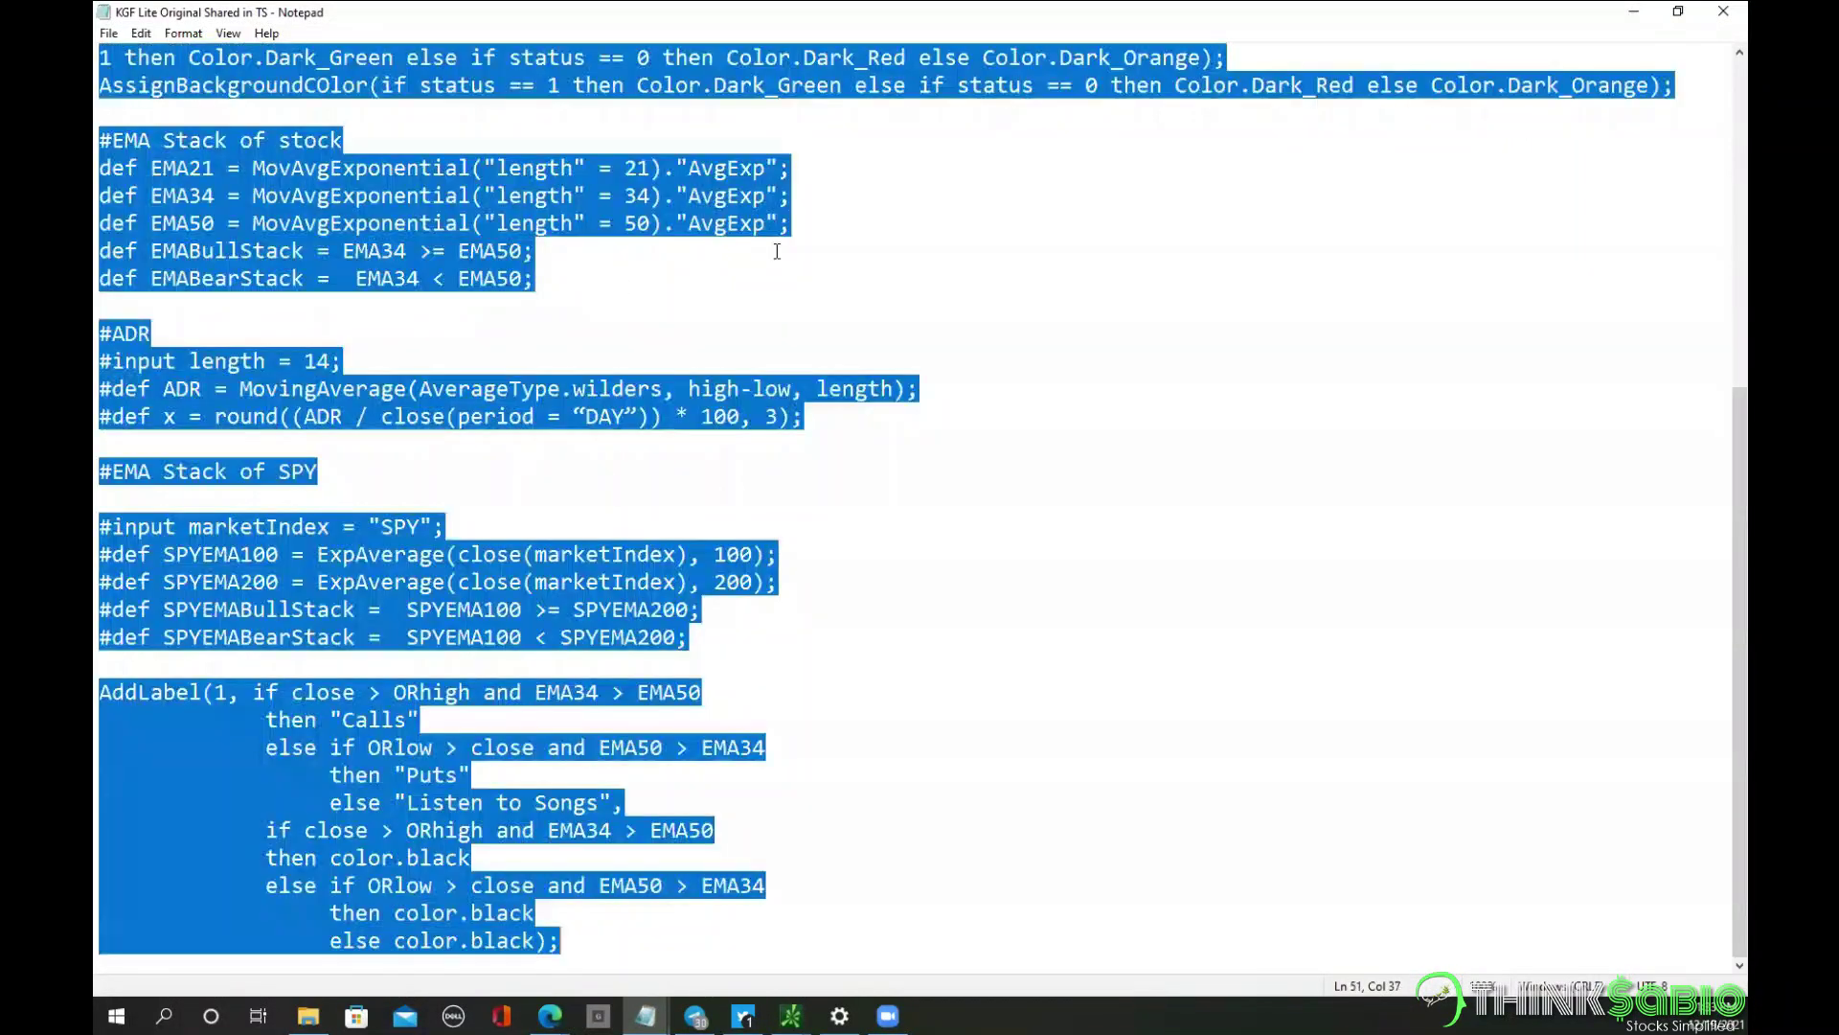
{"action": "left_click", "coordinate": [1640, 13]}
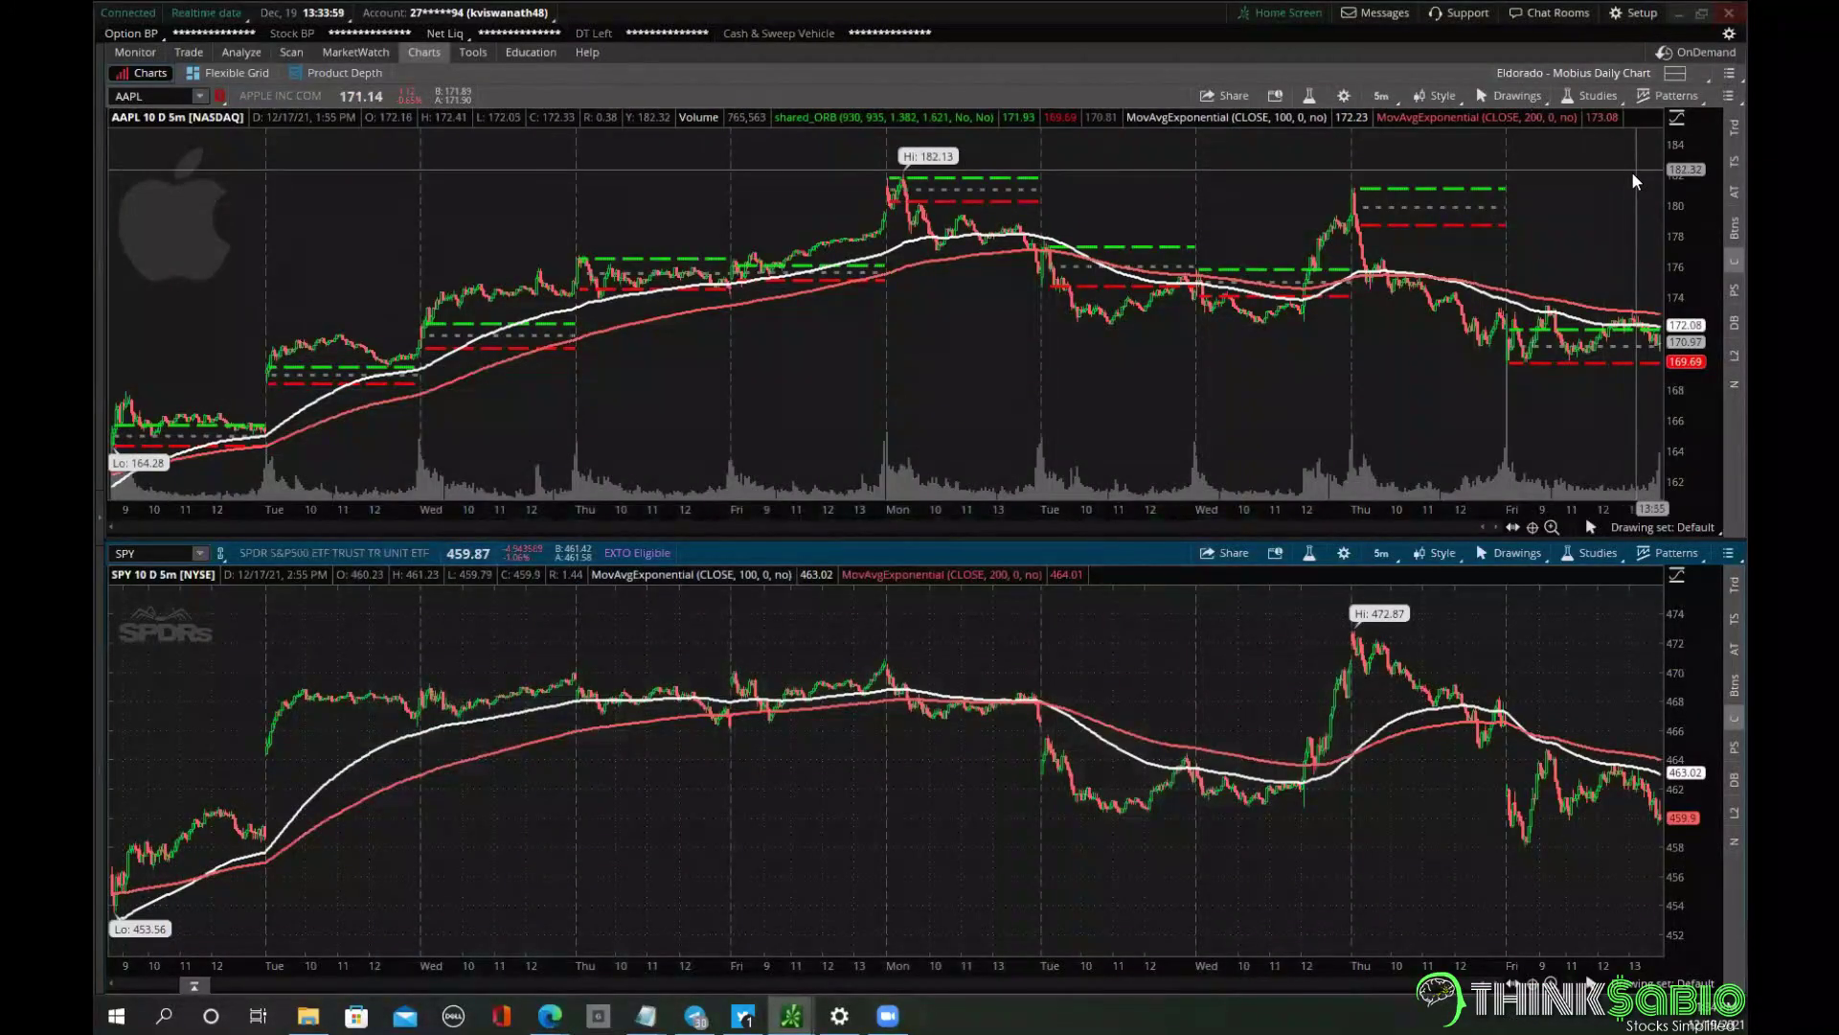
Switch to a single AAPL chart layout and change the 100-length EMA to 34.
{"action": "left_click", "coordinate": [1674, 73]}
{"action": "left_click", "coordinate": [1573, 101]}
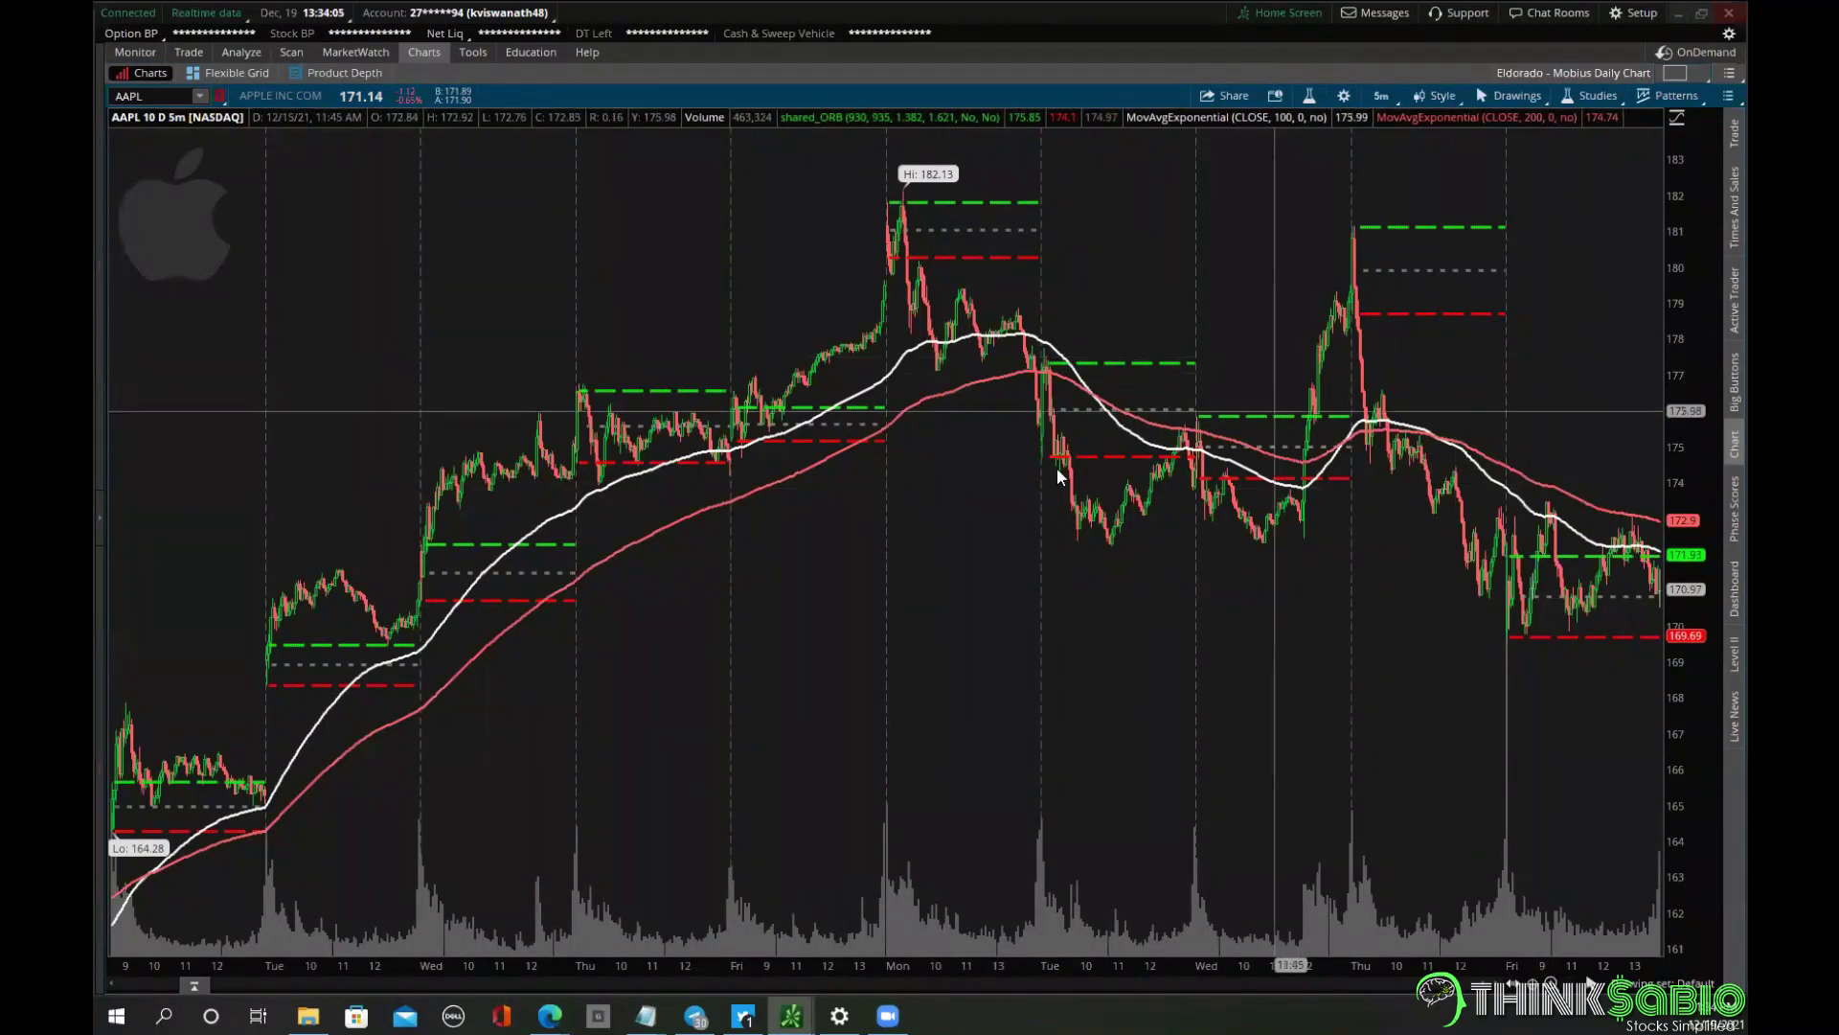
{"action": "left_click", "coordinate": [1571, 100]}
{"action": "left_click", "coordinate": [1531, 176]}
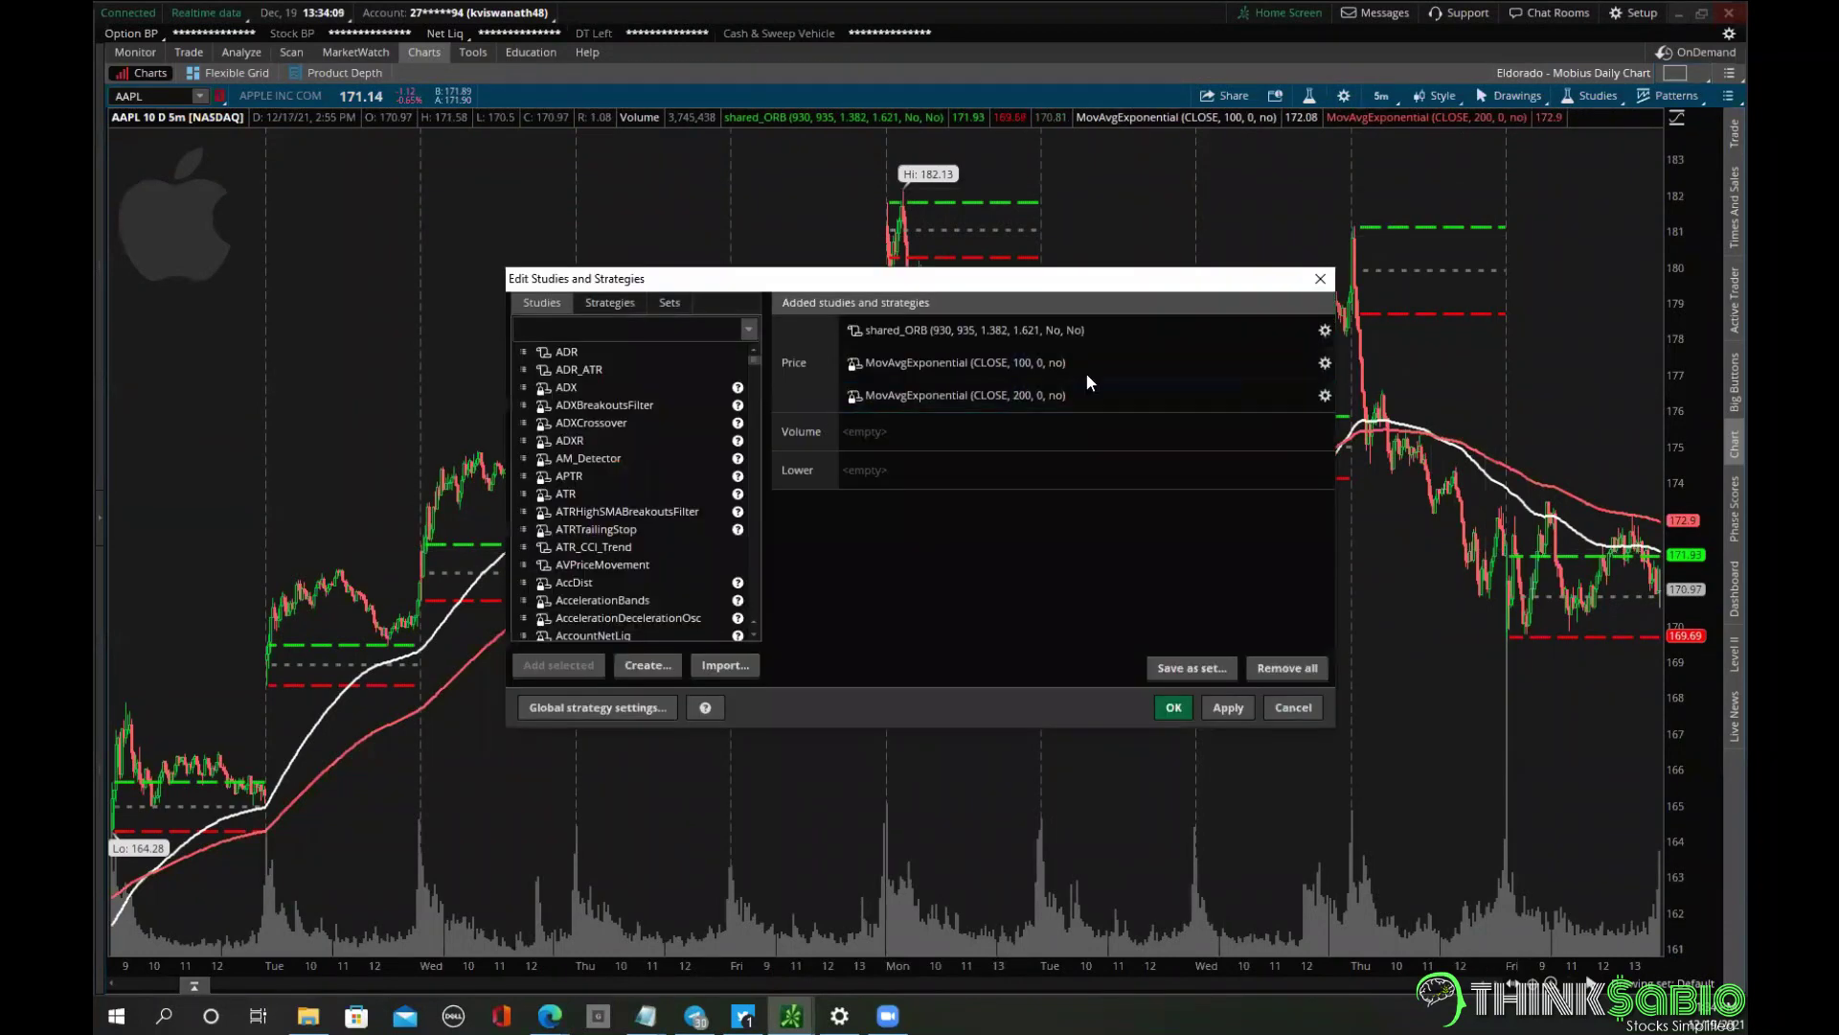
{"action": "left_click", "coordinate": [1325, 362]}
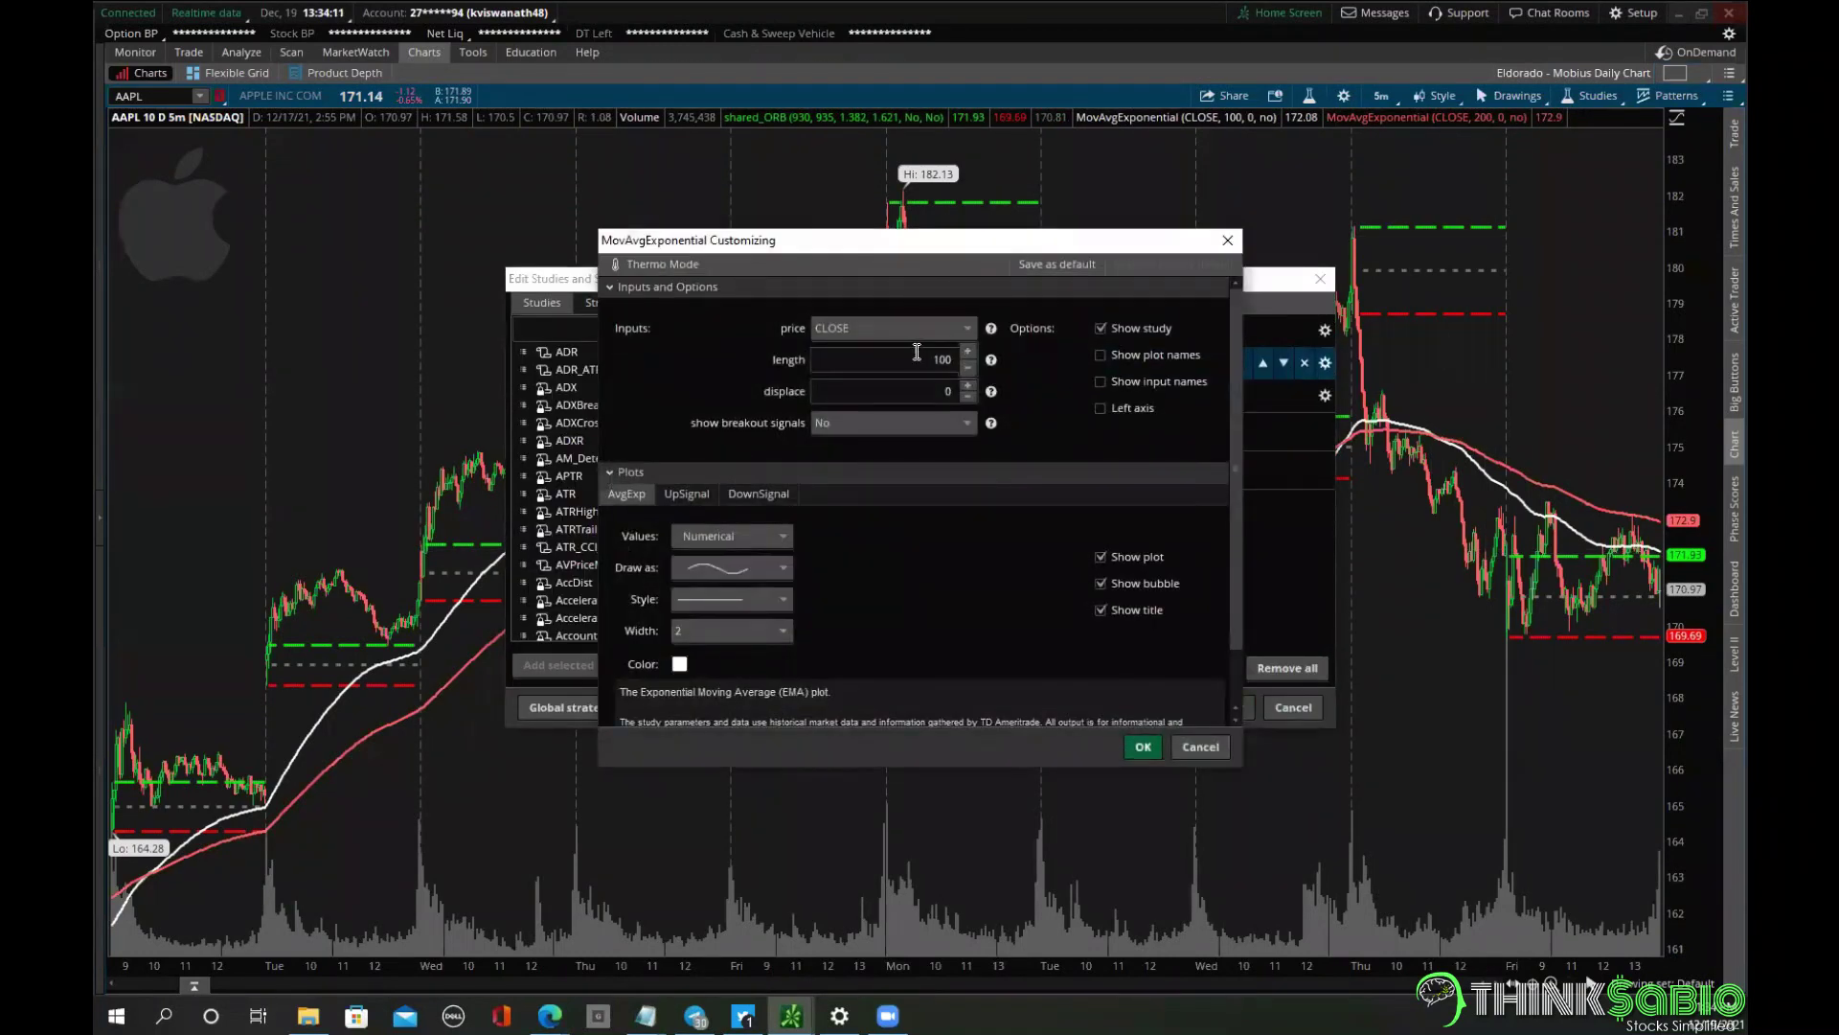
{"action": "type", "text": "34"}
{"action": "key", "text": "Tab"}
{"action": "left_click", "coordinate": [1143, 746]}
Change the 200-length EMA to length 50 and apply the study changes.
{"action": "left_click", "coordinate": [1325, 393]}
{"action": "double_click", "coordinate": [944, 359]}
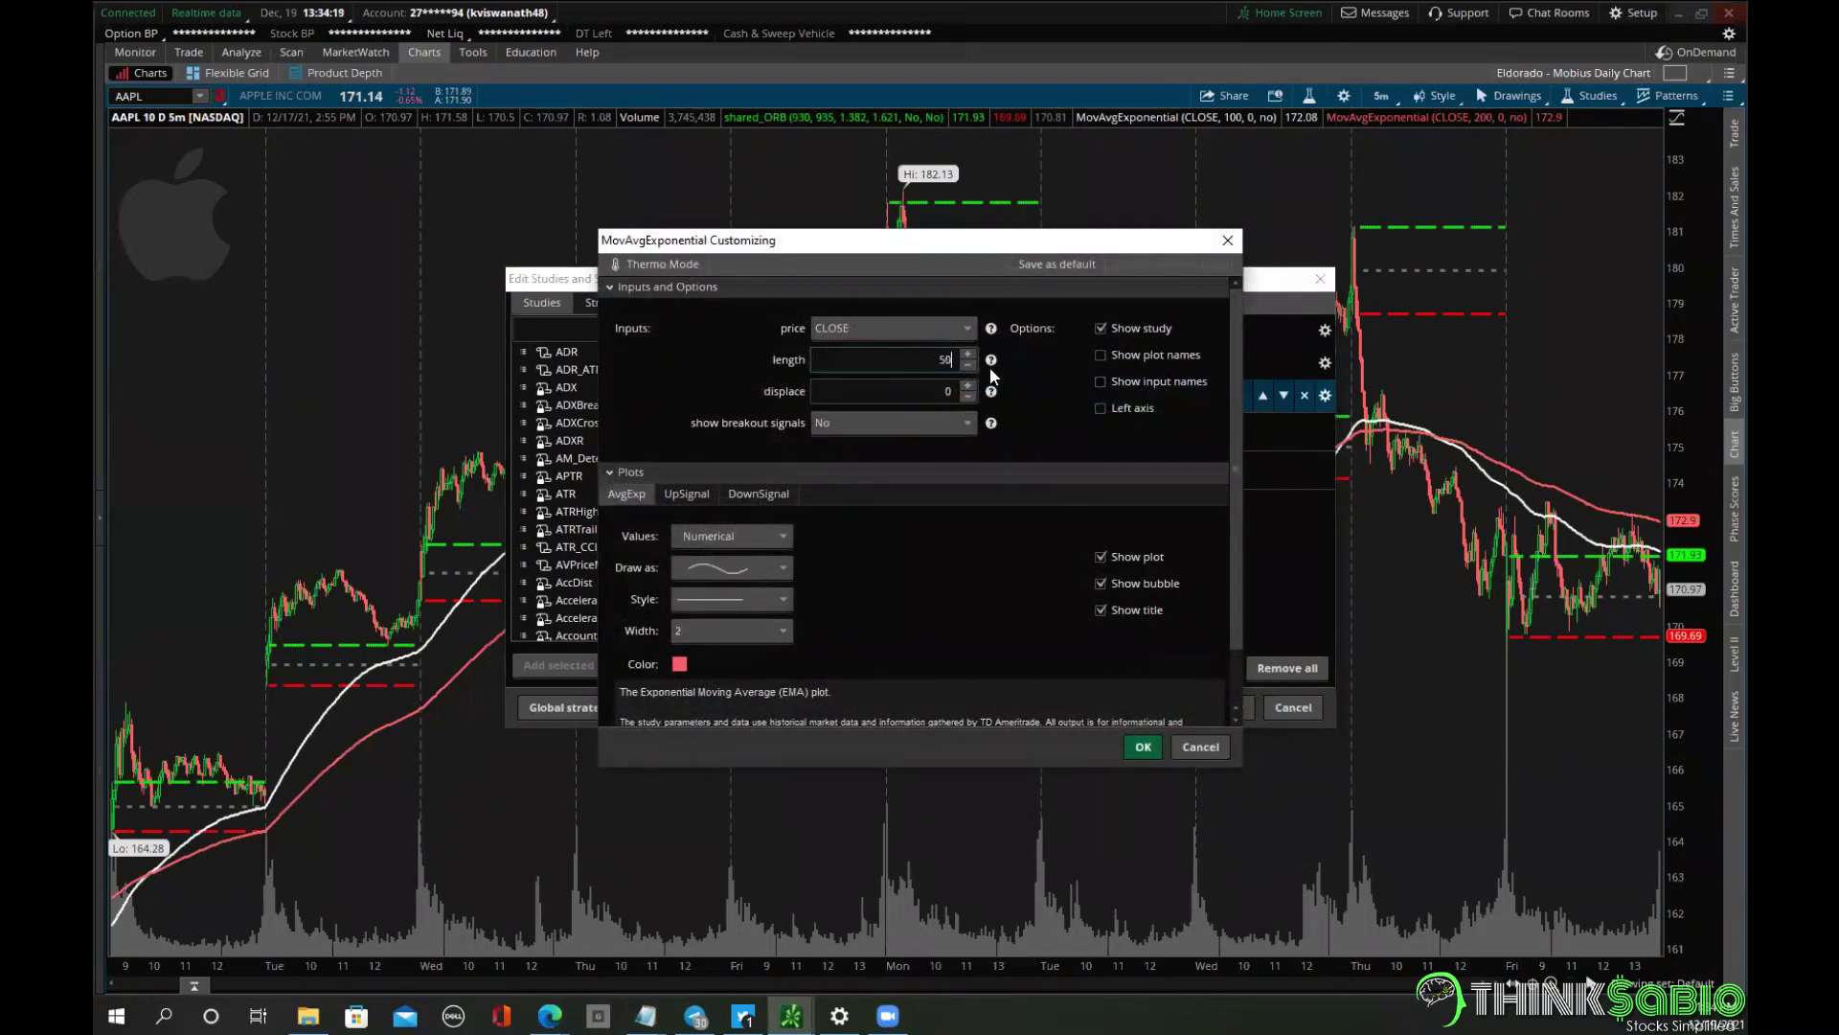
{"action": "type", "text": "50"}
{"action": "left_click", "coordinate": [1142, 747]}
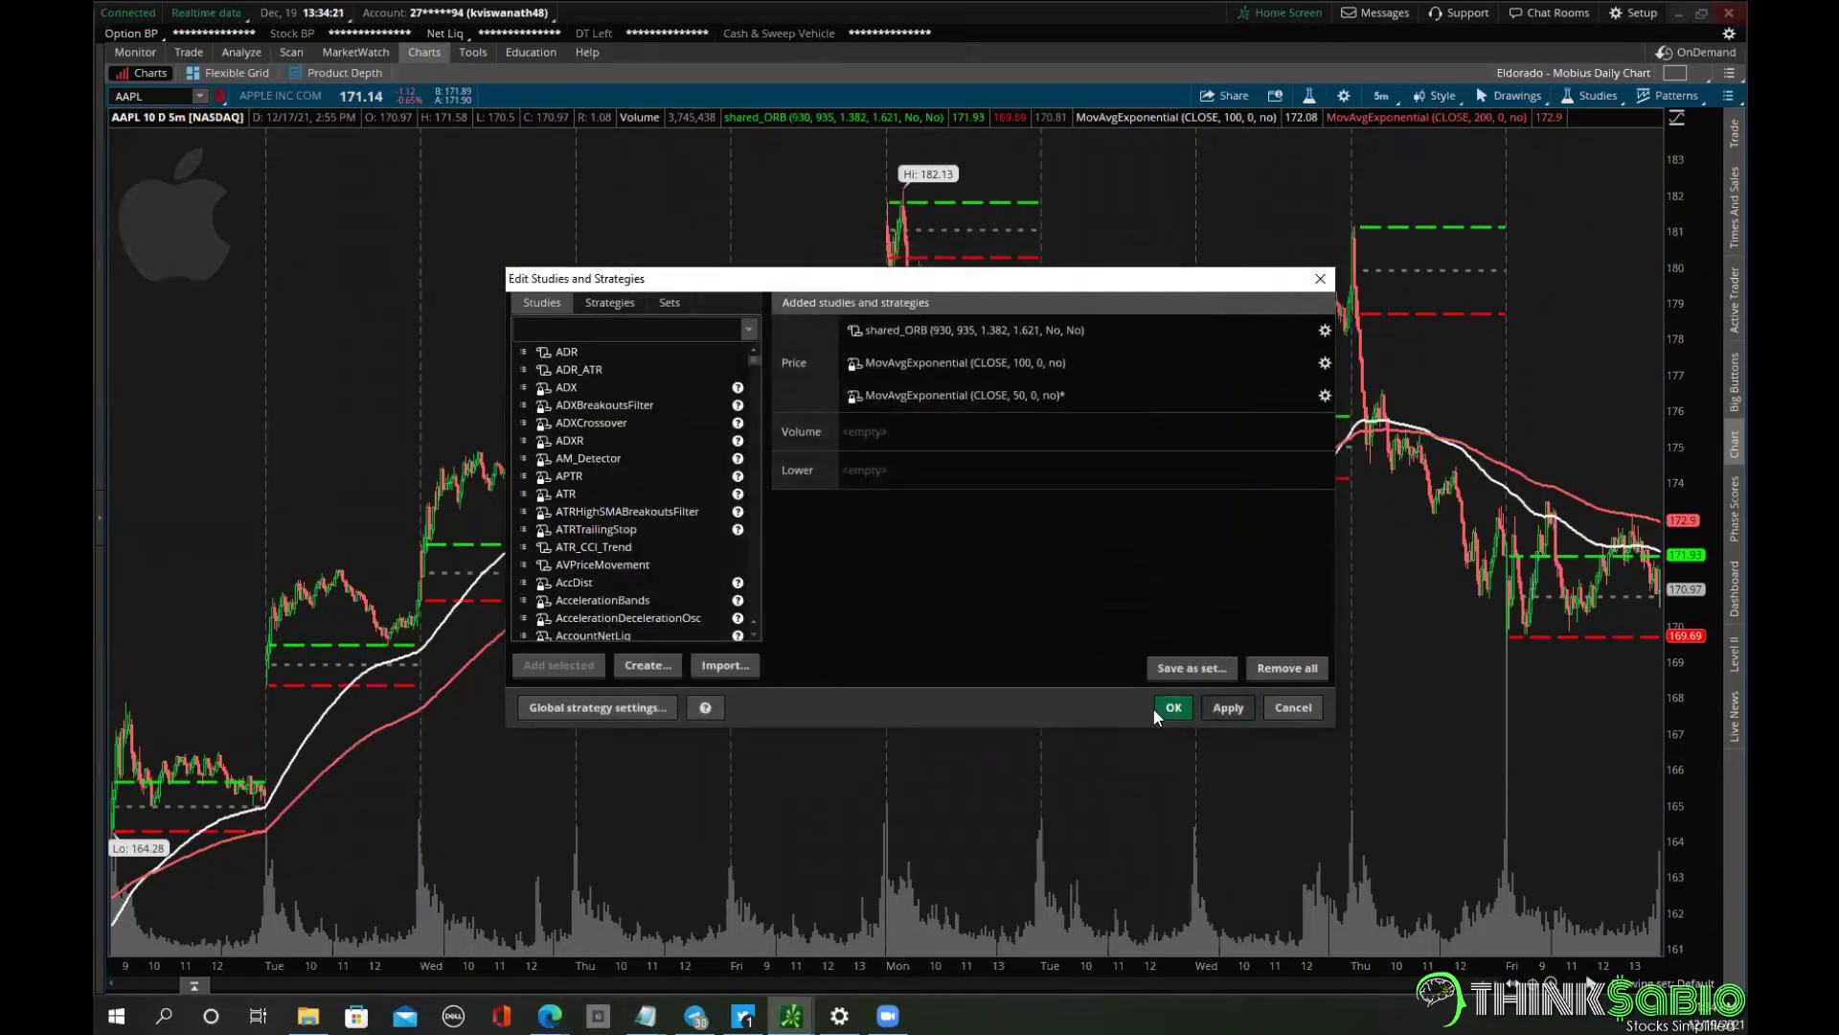
{"action": "left_click", "coordinate": [1164, 706]}
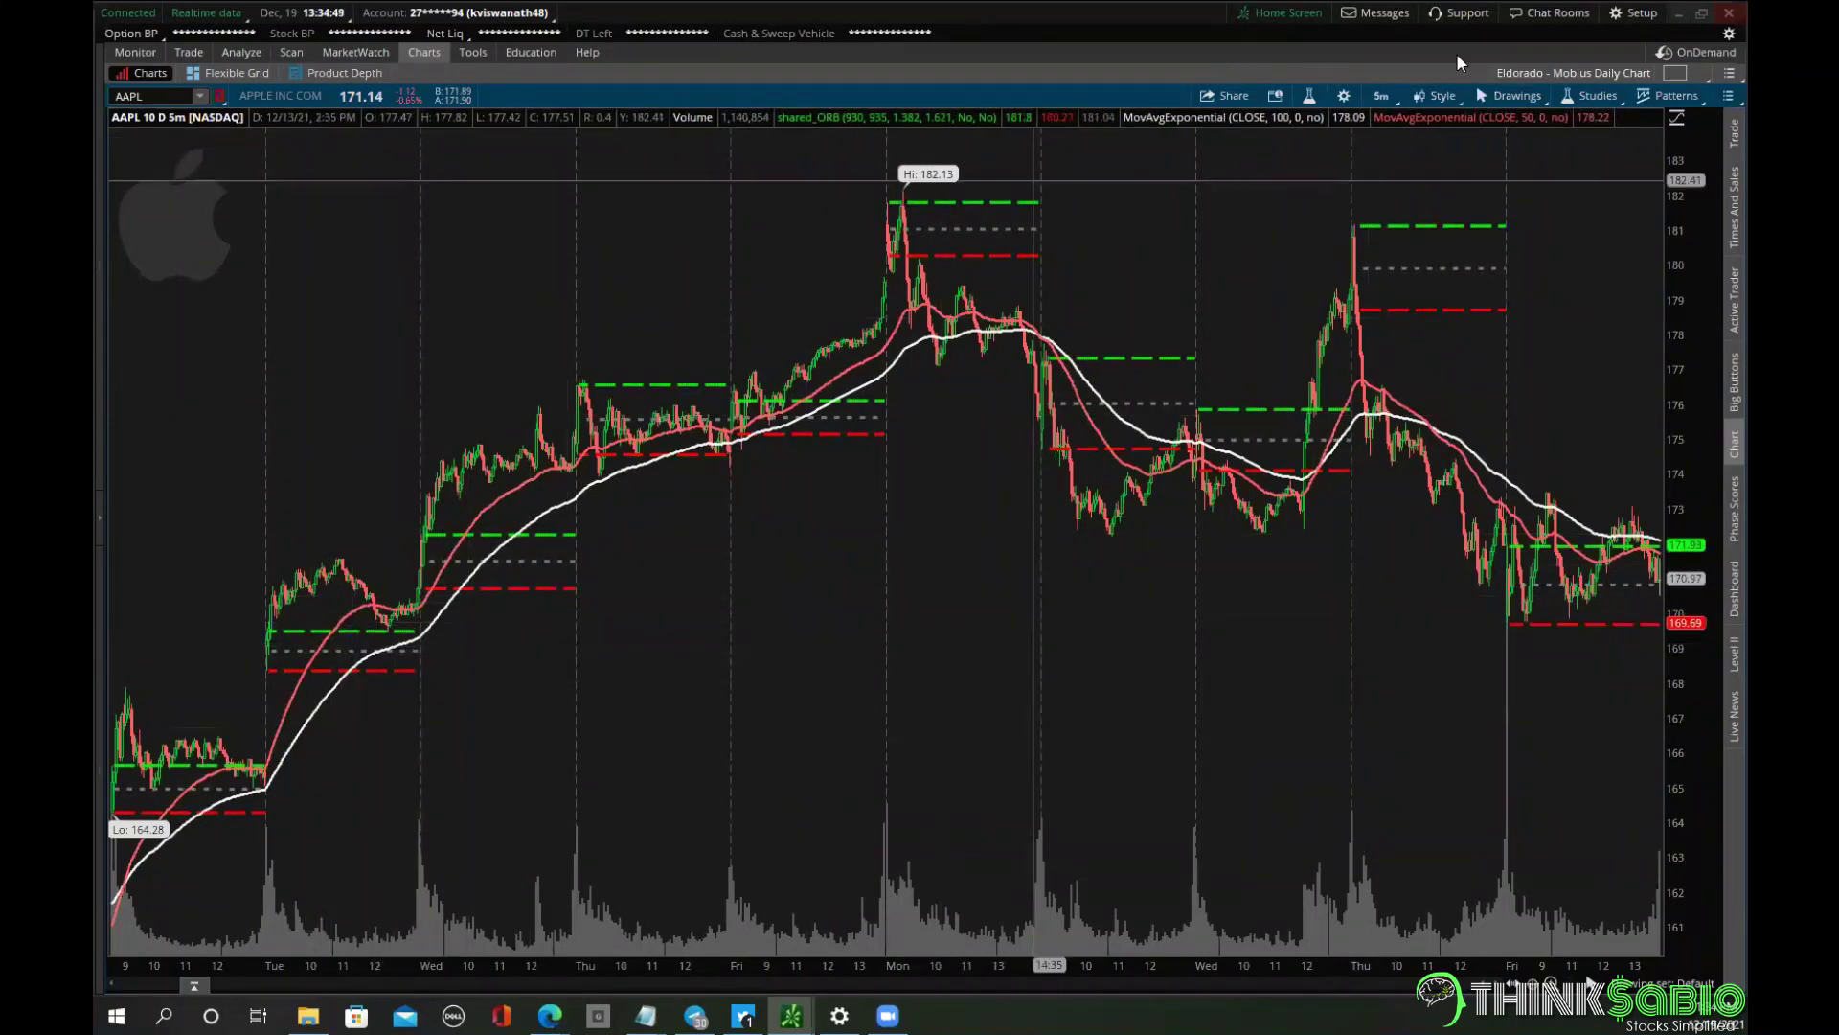
In Edit Studies, set MovAvgExponential(100) to length 34 and apply it to the chart.
{"action": "left_click", "coordinate": [1590, 95]}
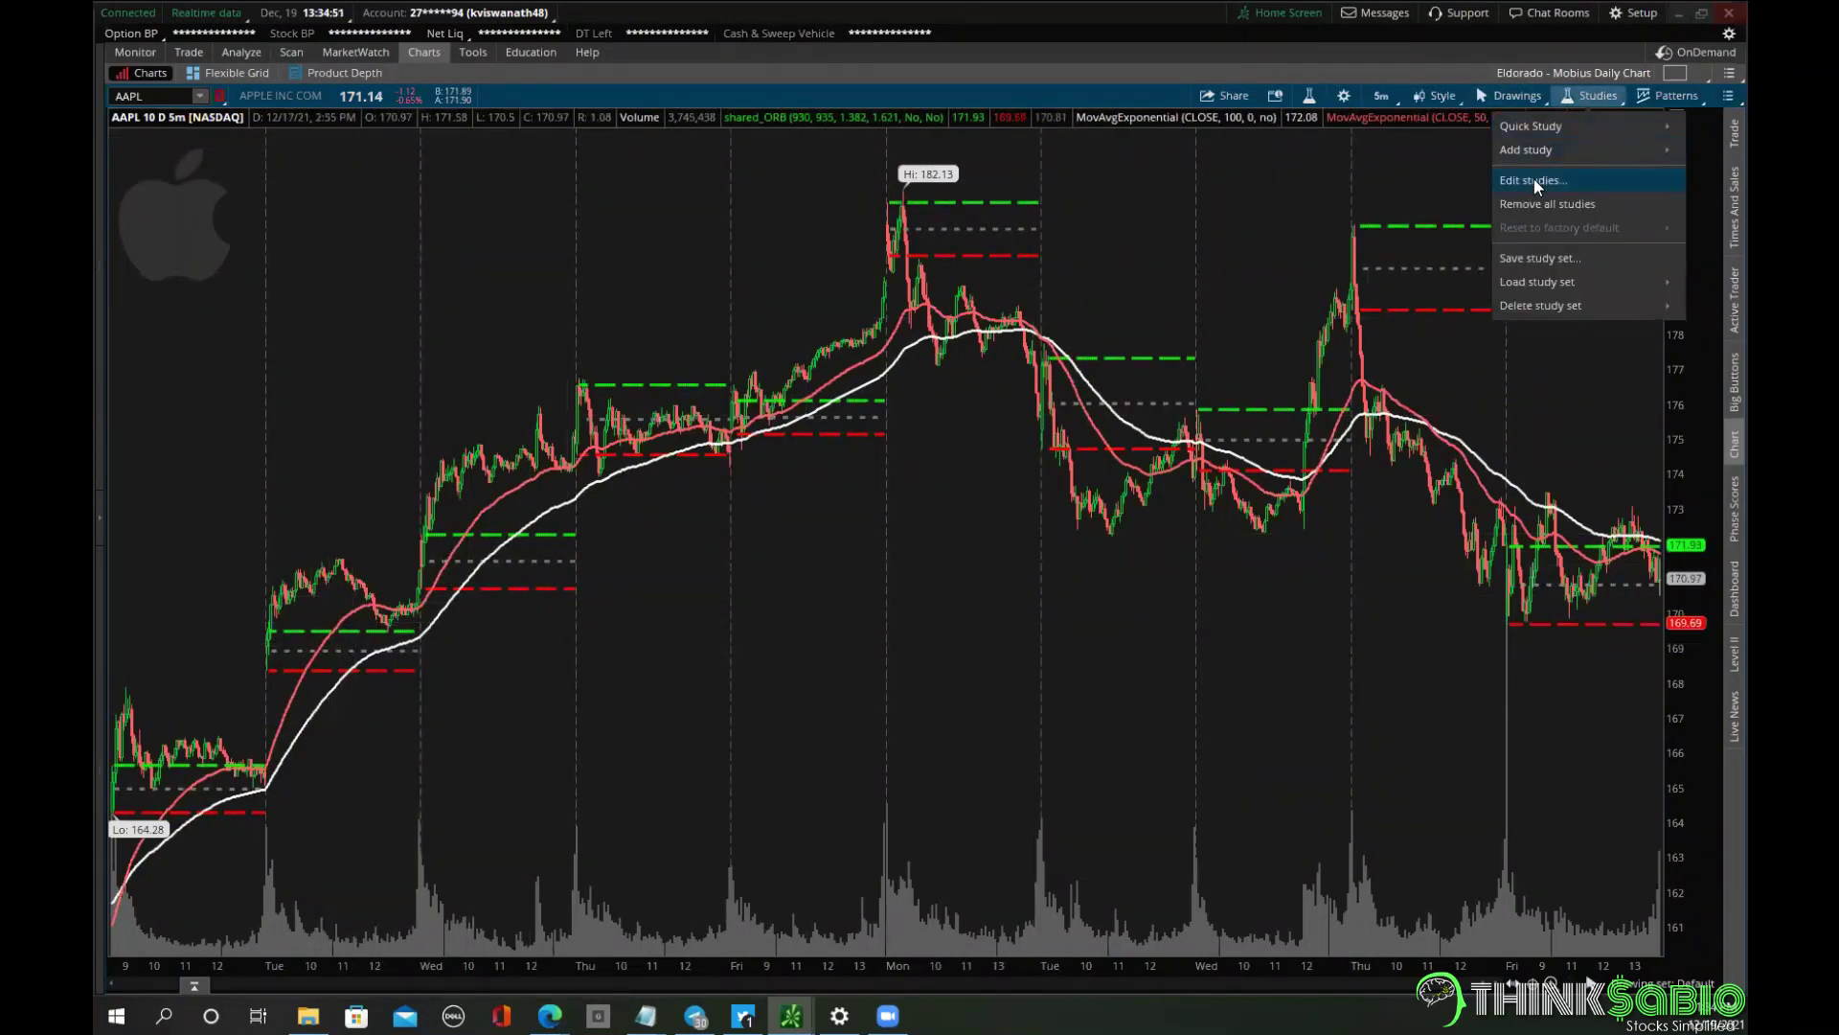
{"action": "left_click", "coordinate": [1532, 179]}
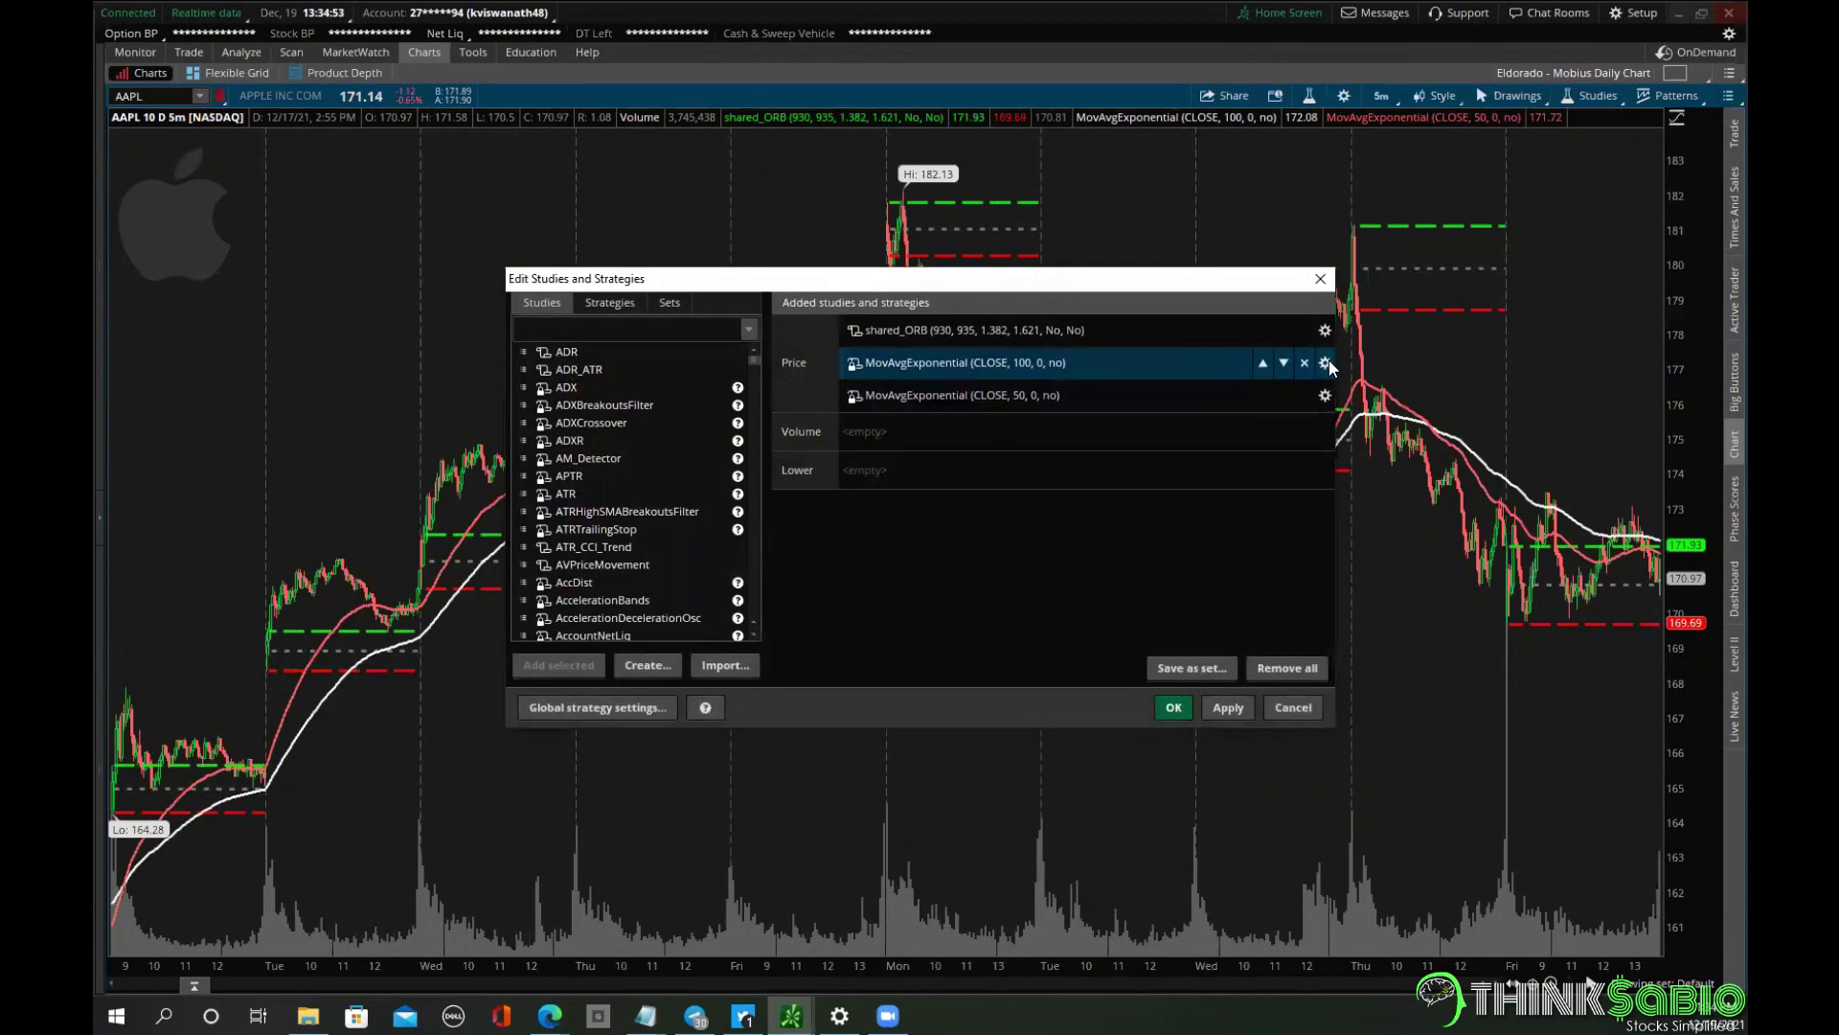
{"action": "left_click", "coordinate": [1326, 362]}
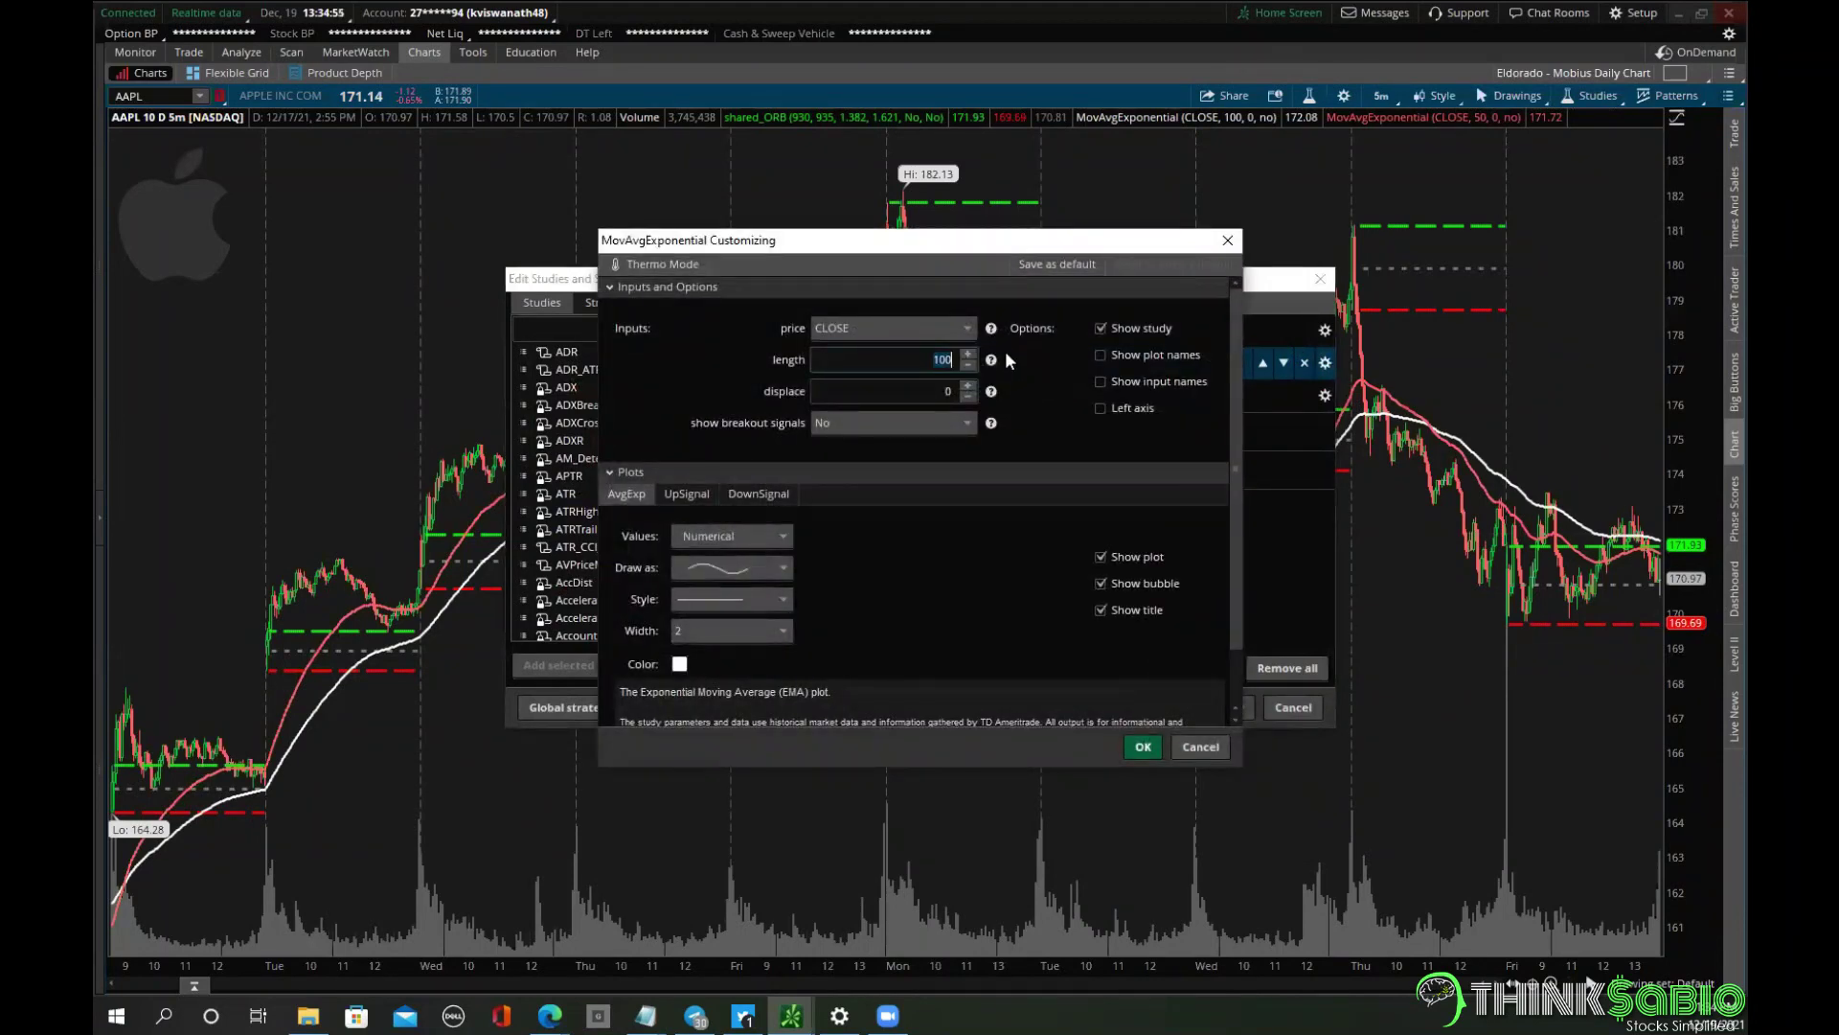
{"action": "type", "text": "34"}
{"action": "left_click", "coordinate": [1145, 746]}
{"action": "left_click", "coordinate": [1177, 705]}
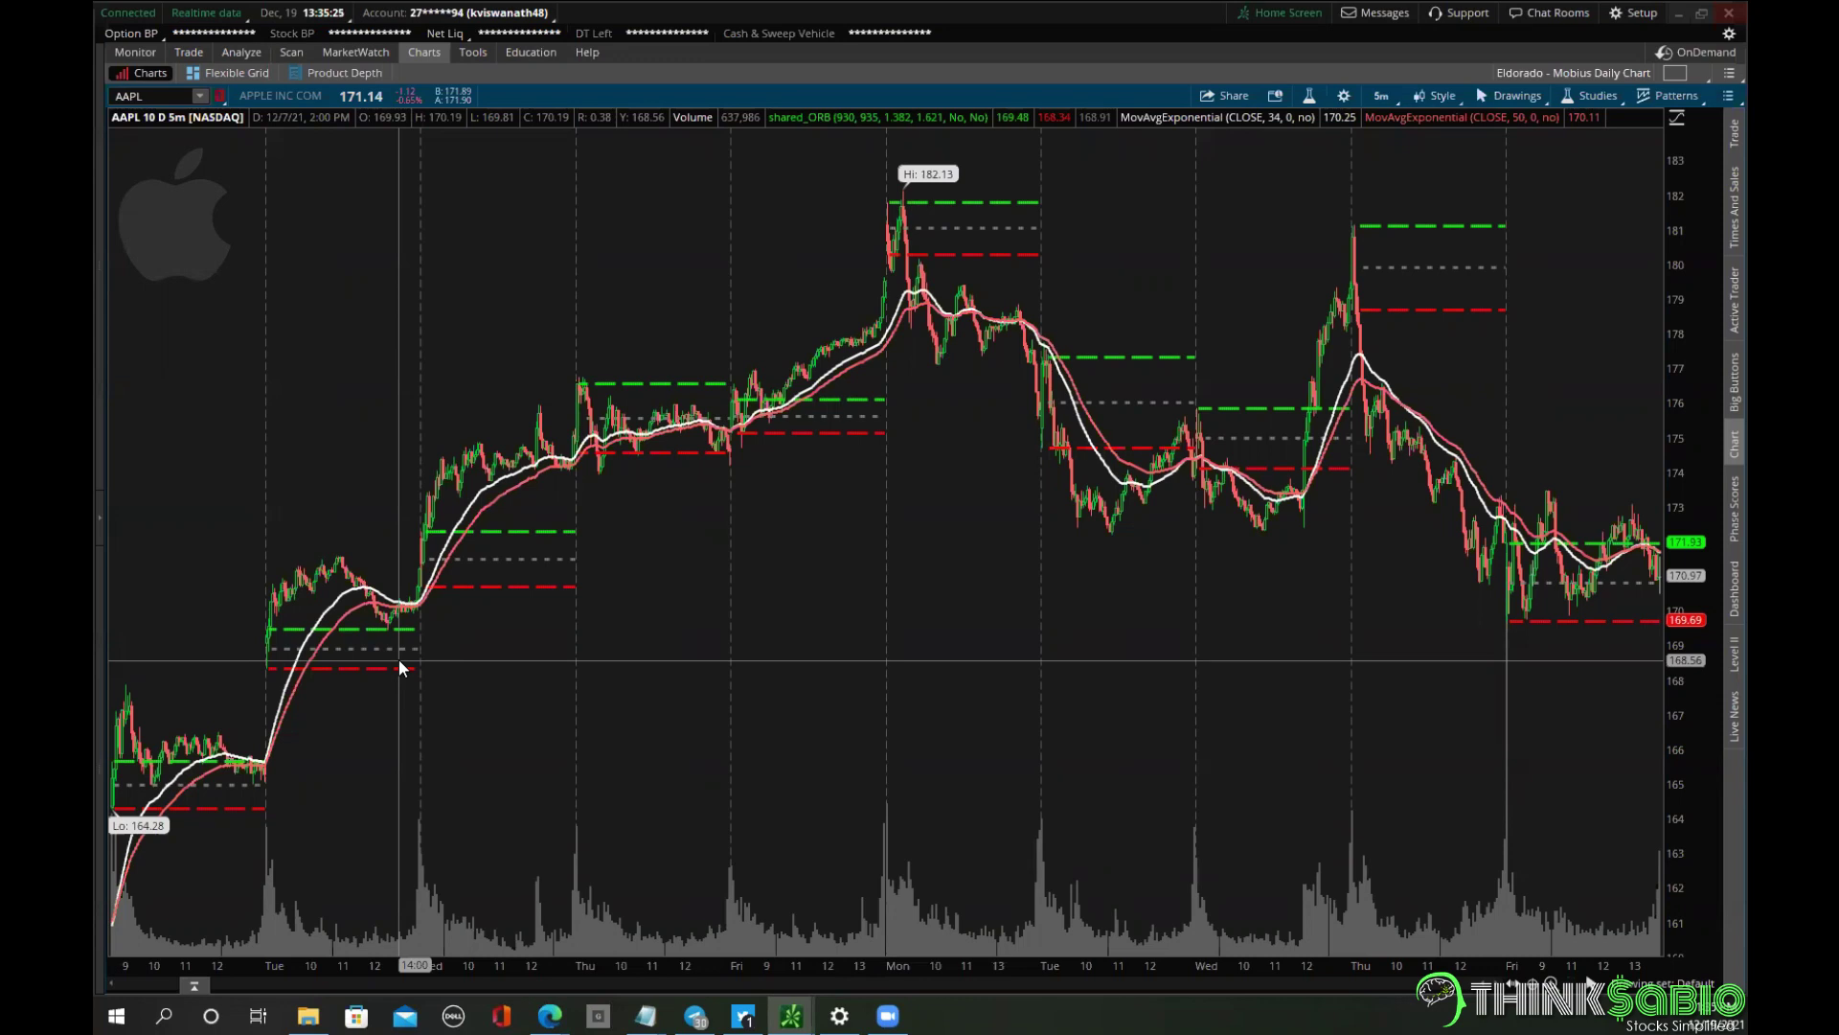
Zoom the AAPL chart in on the 12/6 session's individual 5-minute candles.
{"action": "left_click_drag", "start_coordinate": [259, 604], "coordinate": [252, 558]}
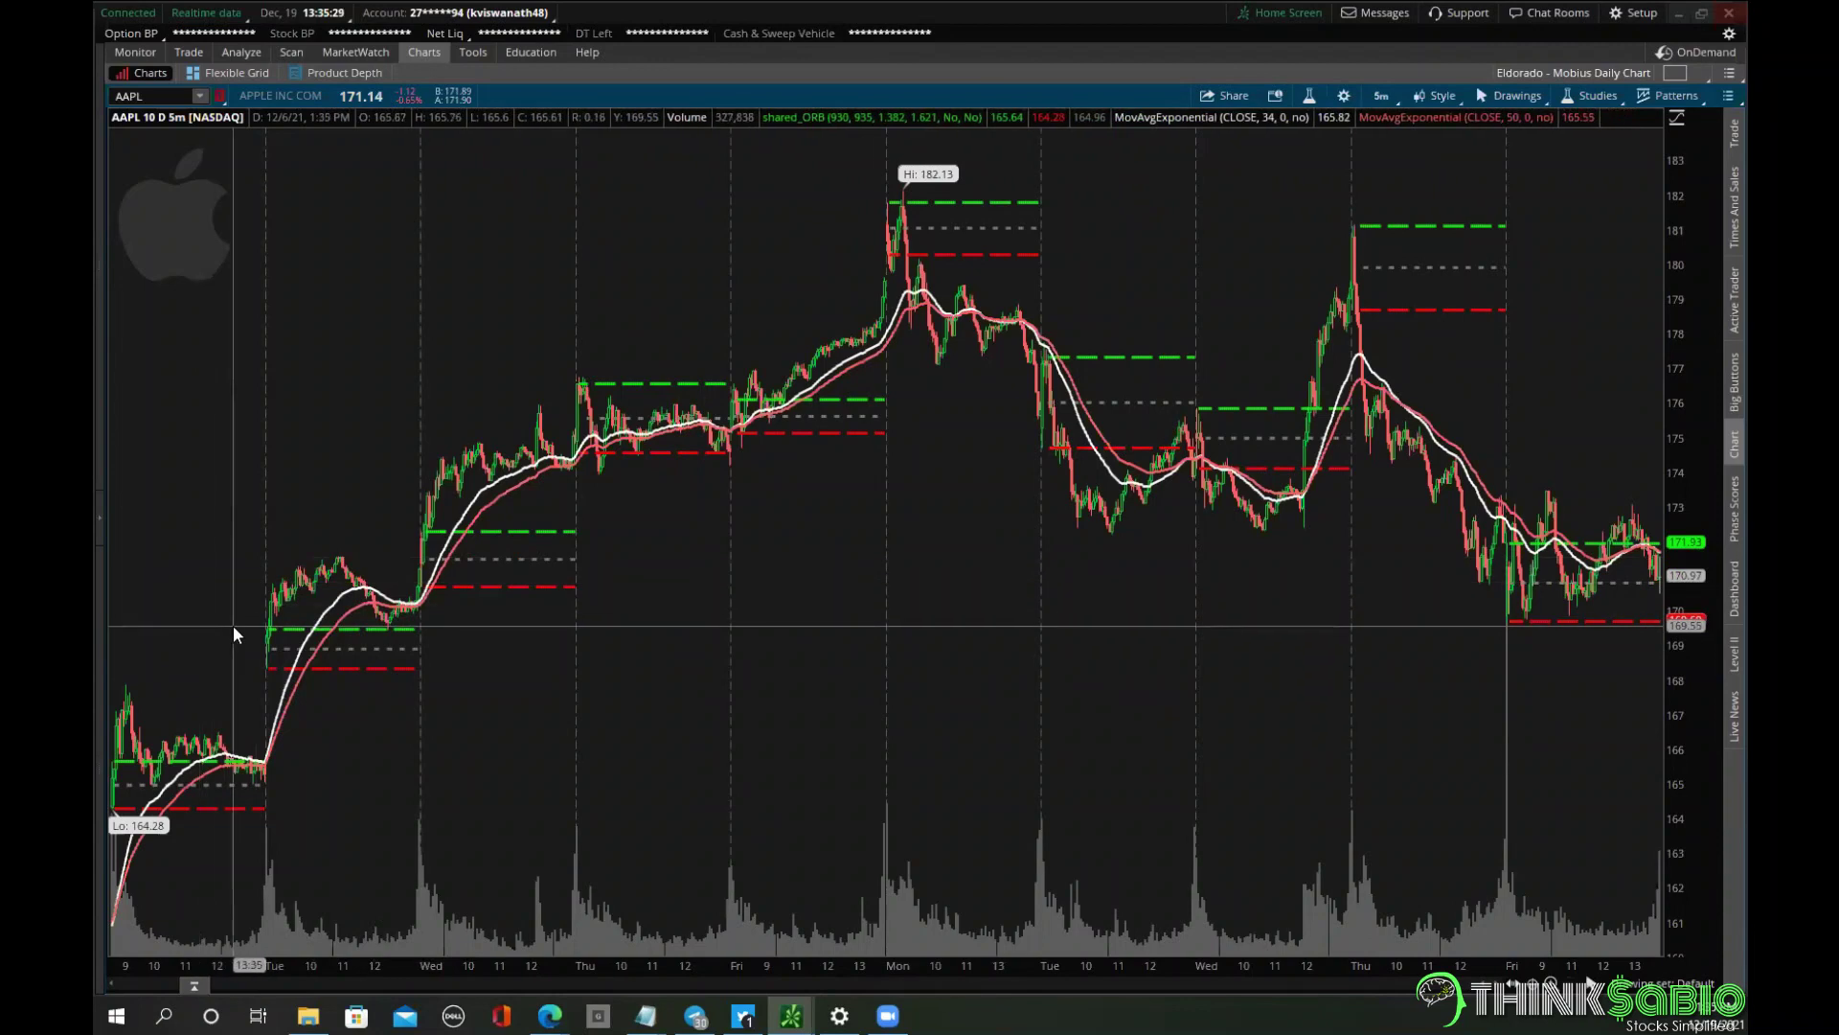
{"action": "left_click_drag", "start_coordinate": [281, 752], "coordinate": [95, 788]}
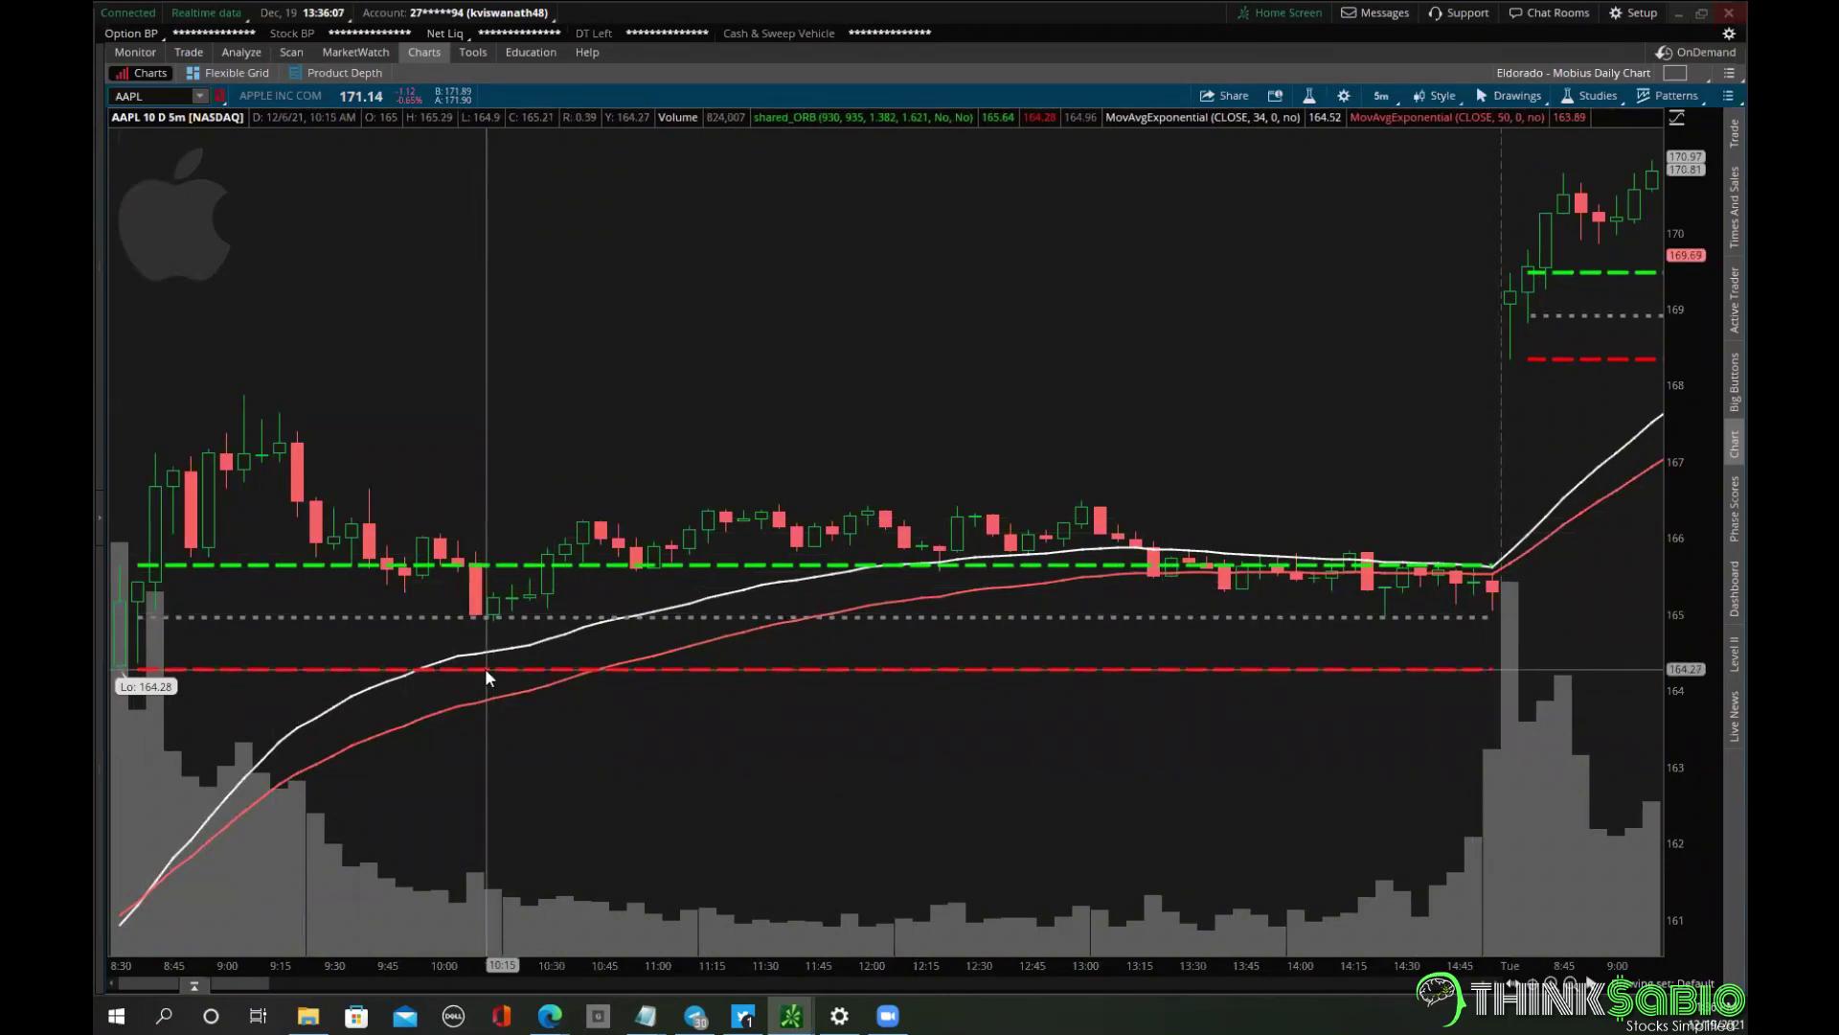
Scroll the AAPL chart forward day by day to Friday 12/10, rescaling prices to show Monday.
{"action": "scroll", "coordinate": [561, 379], "scroll_direction": "down", "scroll_amount": 3}
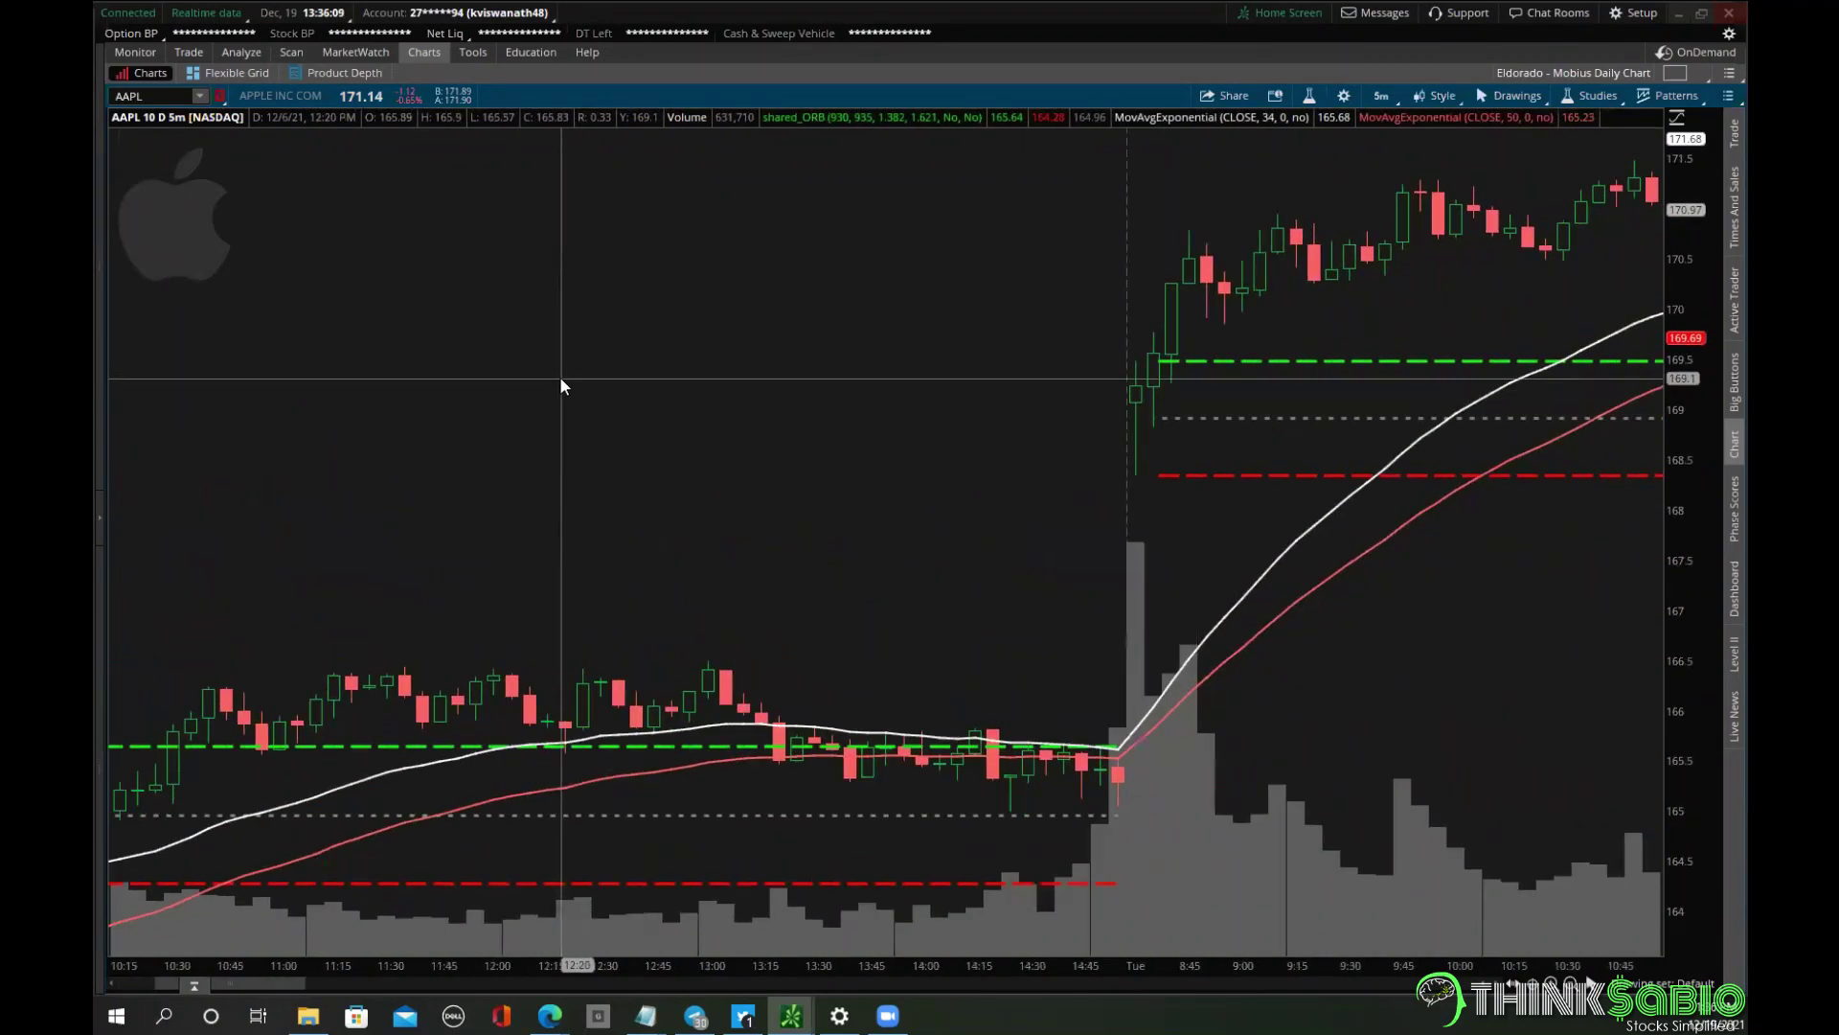
{"action": "scroll", "coordinate": [560, 382], "scroll_direction": "down", "scroll_amount": 5}
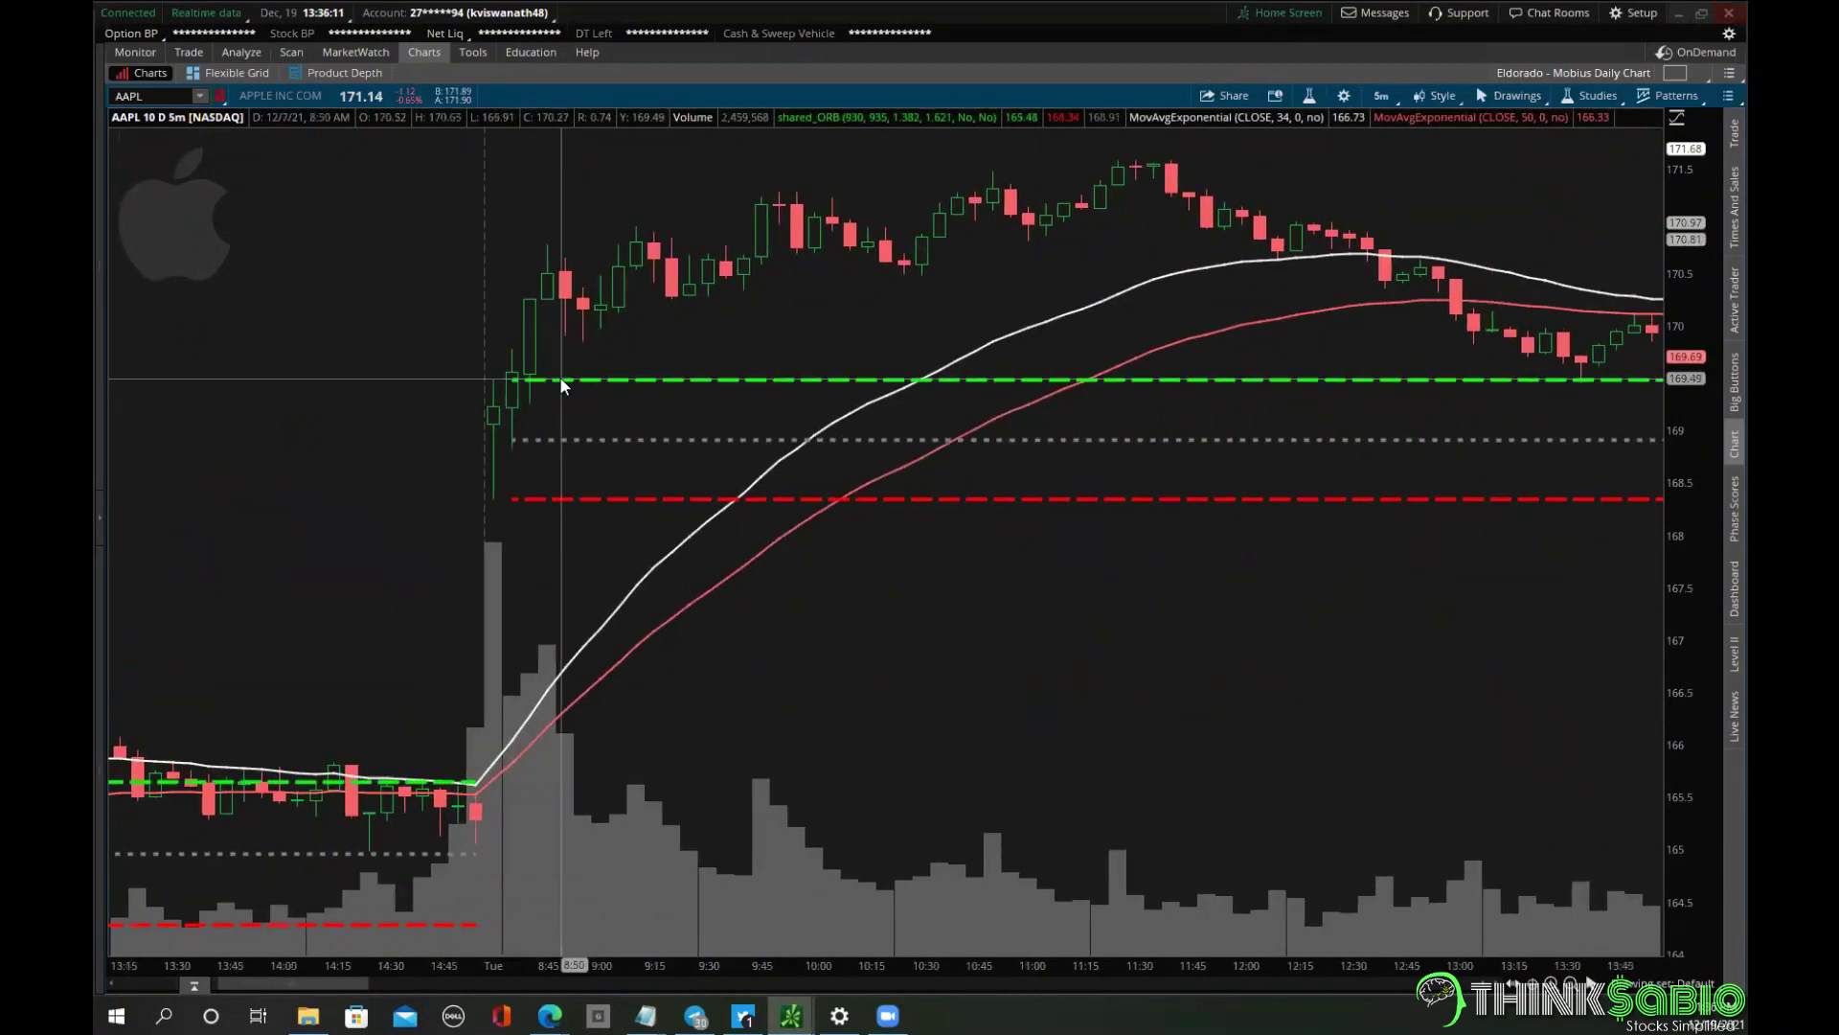
{"action": "scroll", "coordinate": [560, 378], "scroll_direction": "down", "scroll_amount": 3}
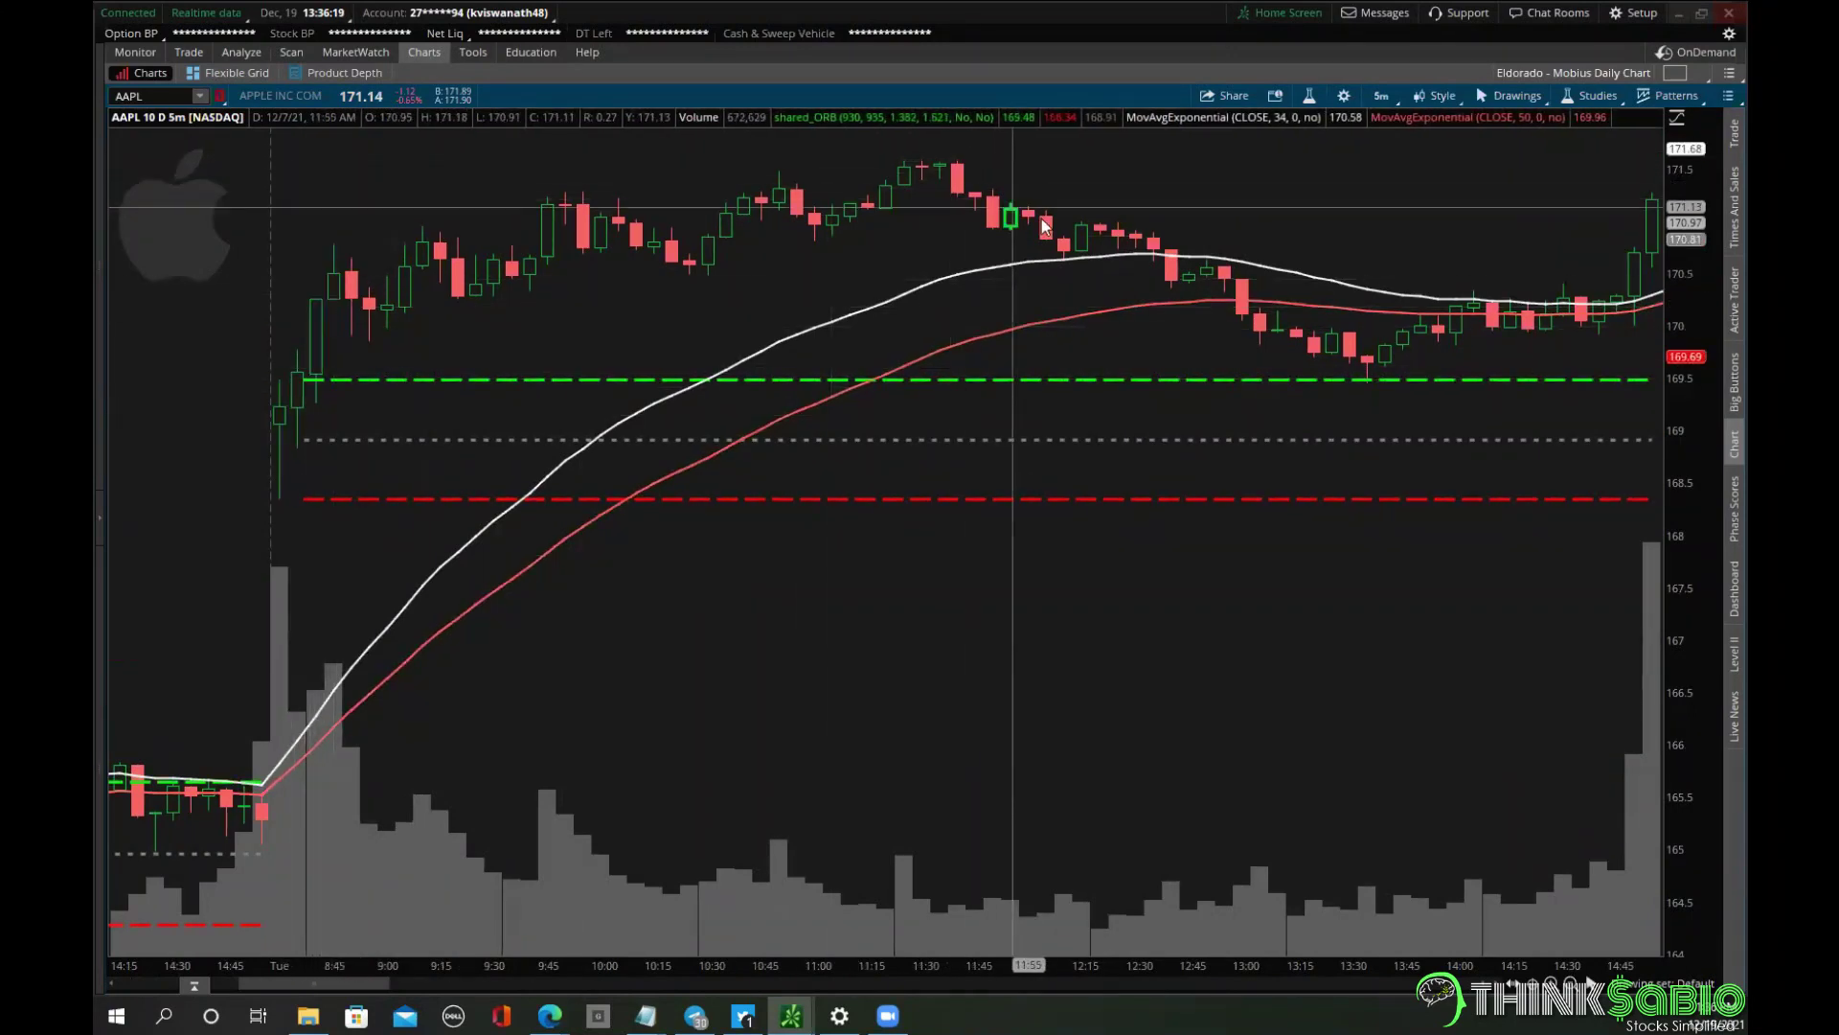
{"action": "scroll", "coordinate": [1322, 345], "scroll_direction": "down", "scroll_amount": 1}
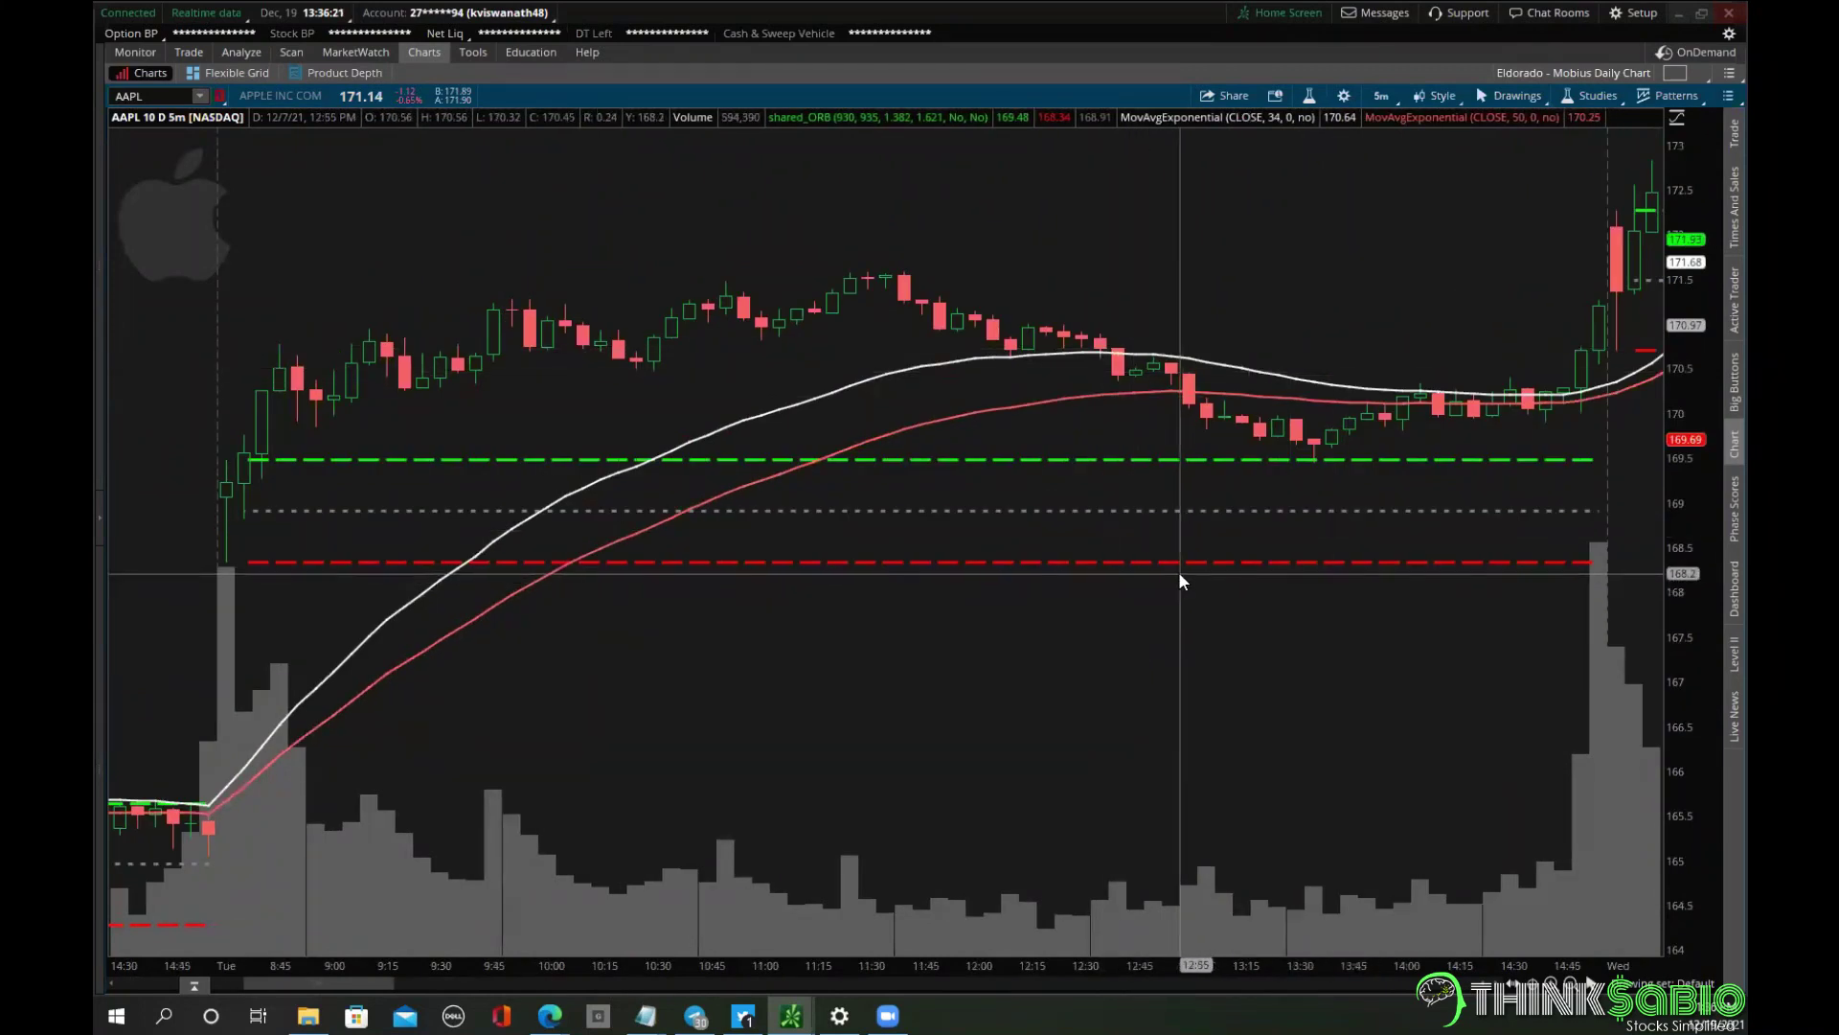
{"action": "scroll", "coordinate": [1107, 538], "scroll_direction": "down", "scroll_amount": 2}
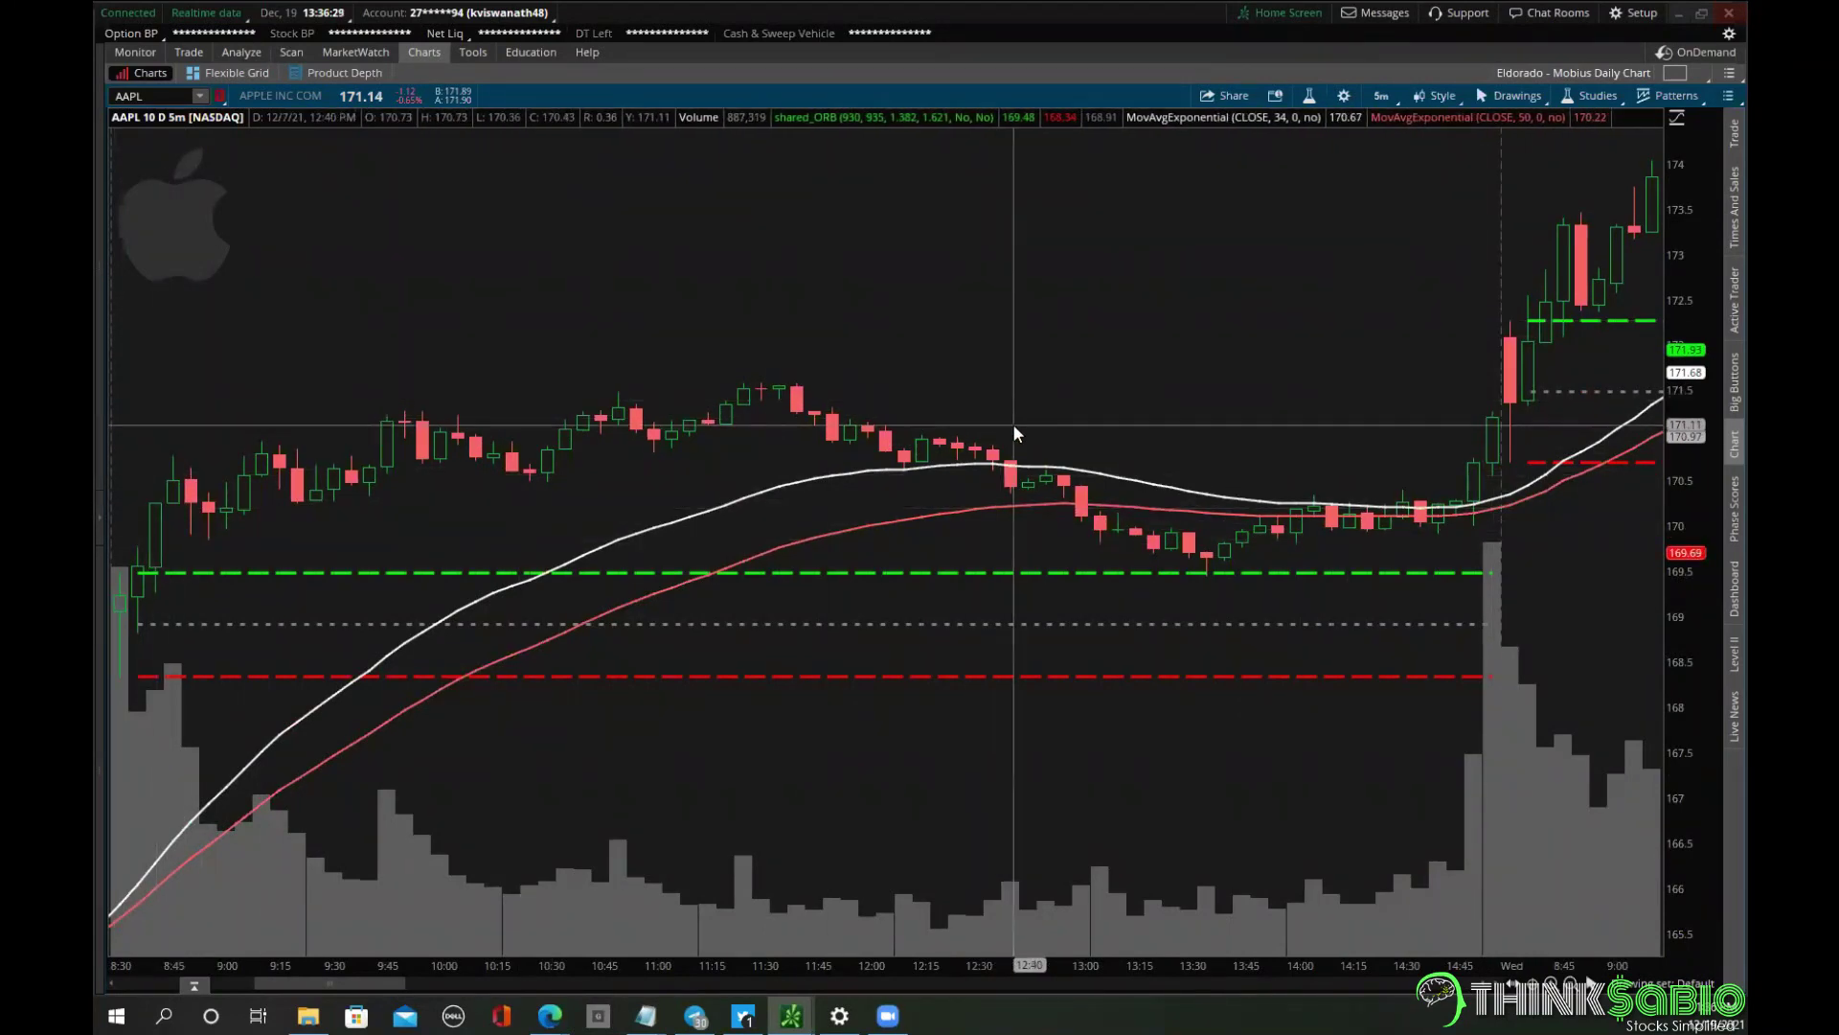
{"action": "scroll", "coordinate": [1013, 424], "scroll_direction": "down", "scroll_amount": 1}
{"action": "scroll", "coordinate": [1014, 424], "scroll_direction": "down", "scroll_amount": 5}
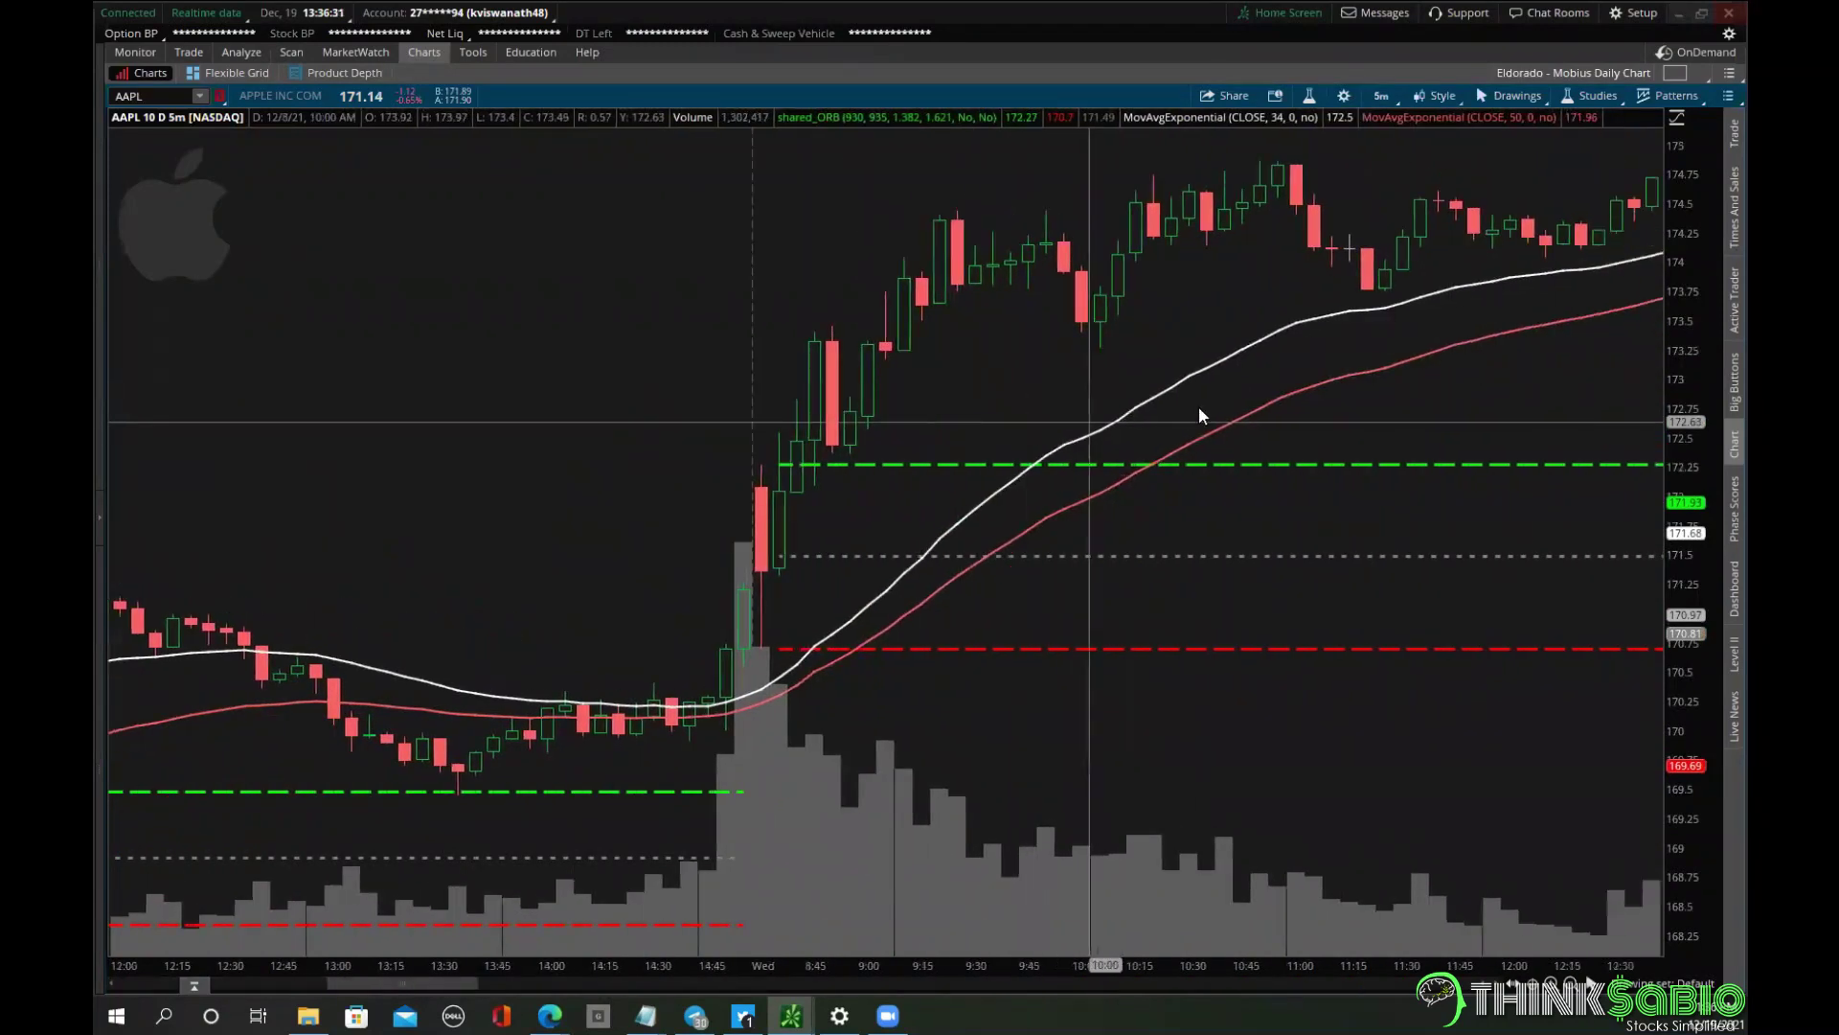
{"action": "scroll", "coordinate": [952, 427], "scroll_direction": "down", "scroll_amount": 3}
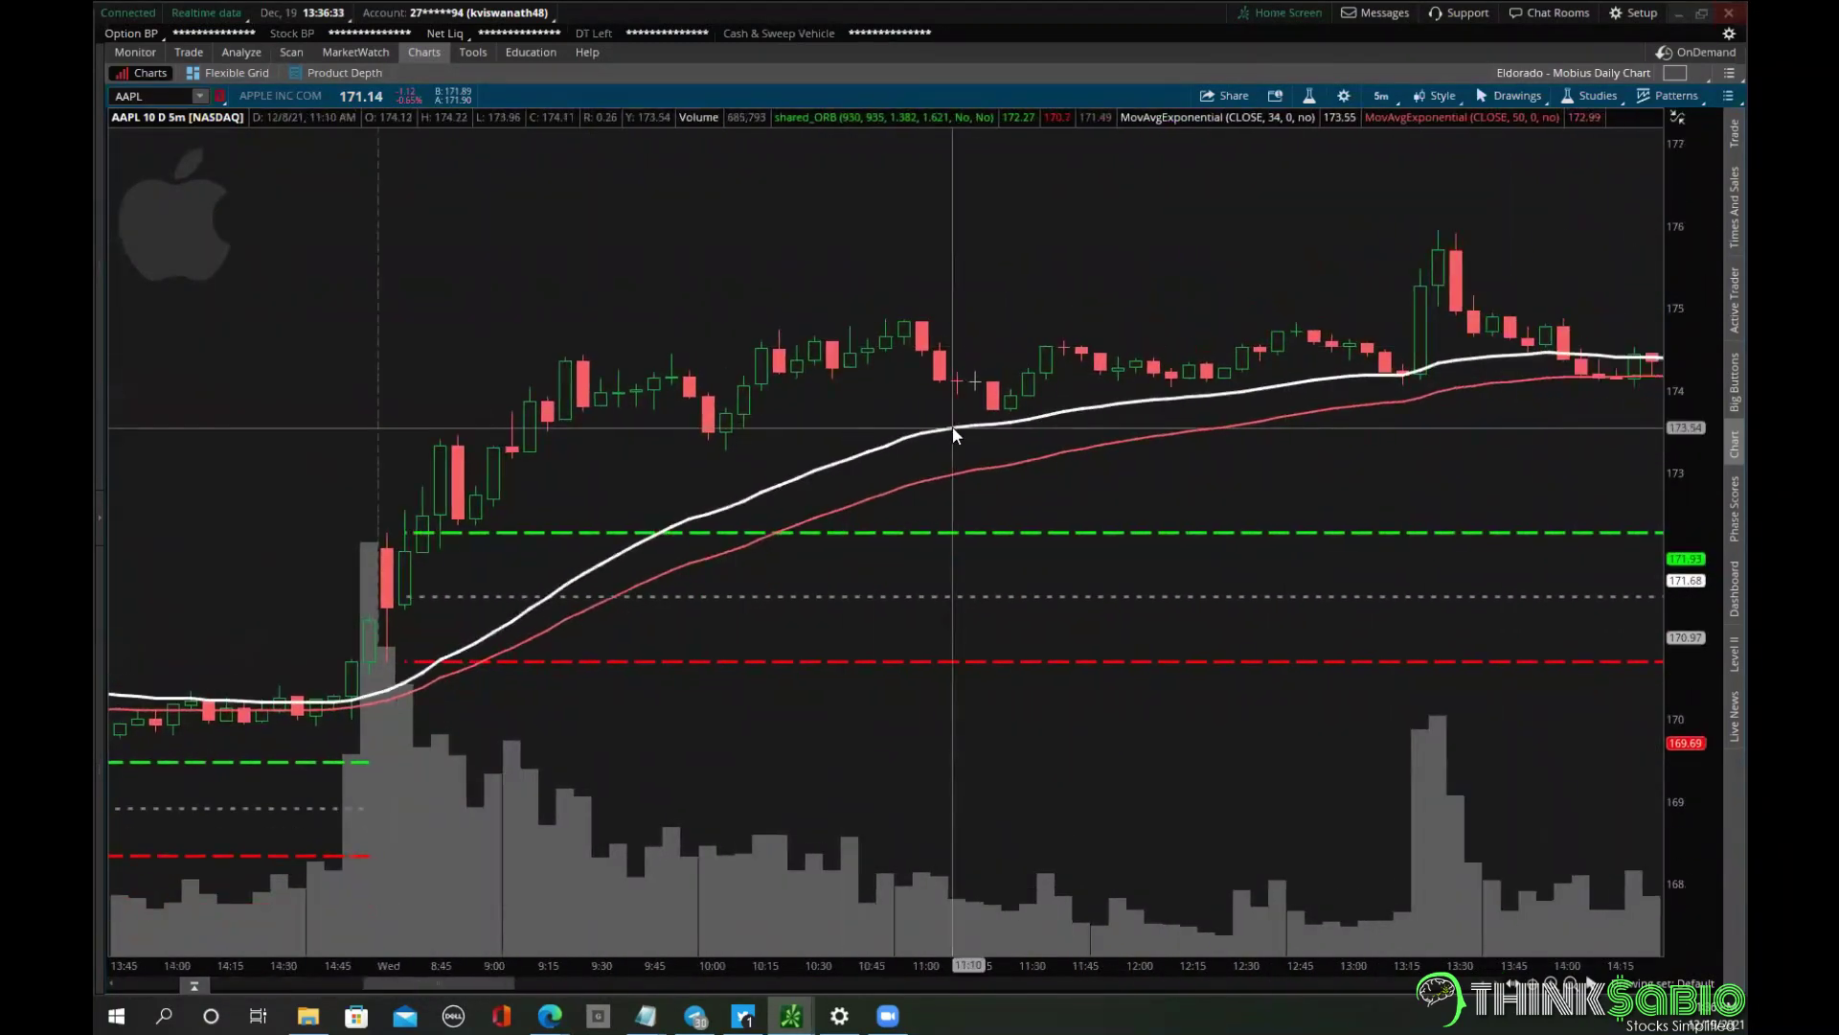
{"action": "scroll", "coordinate": [952, 427], "scroll_direction": "down", "scroll_amount": 2}
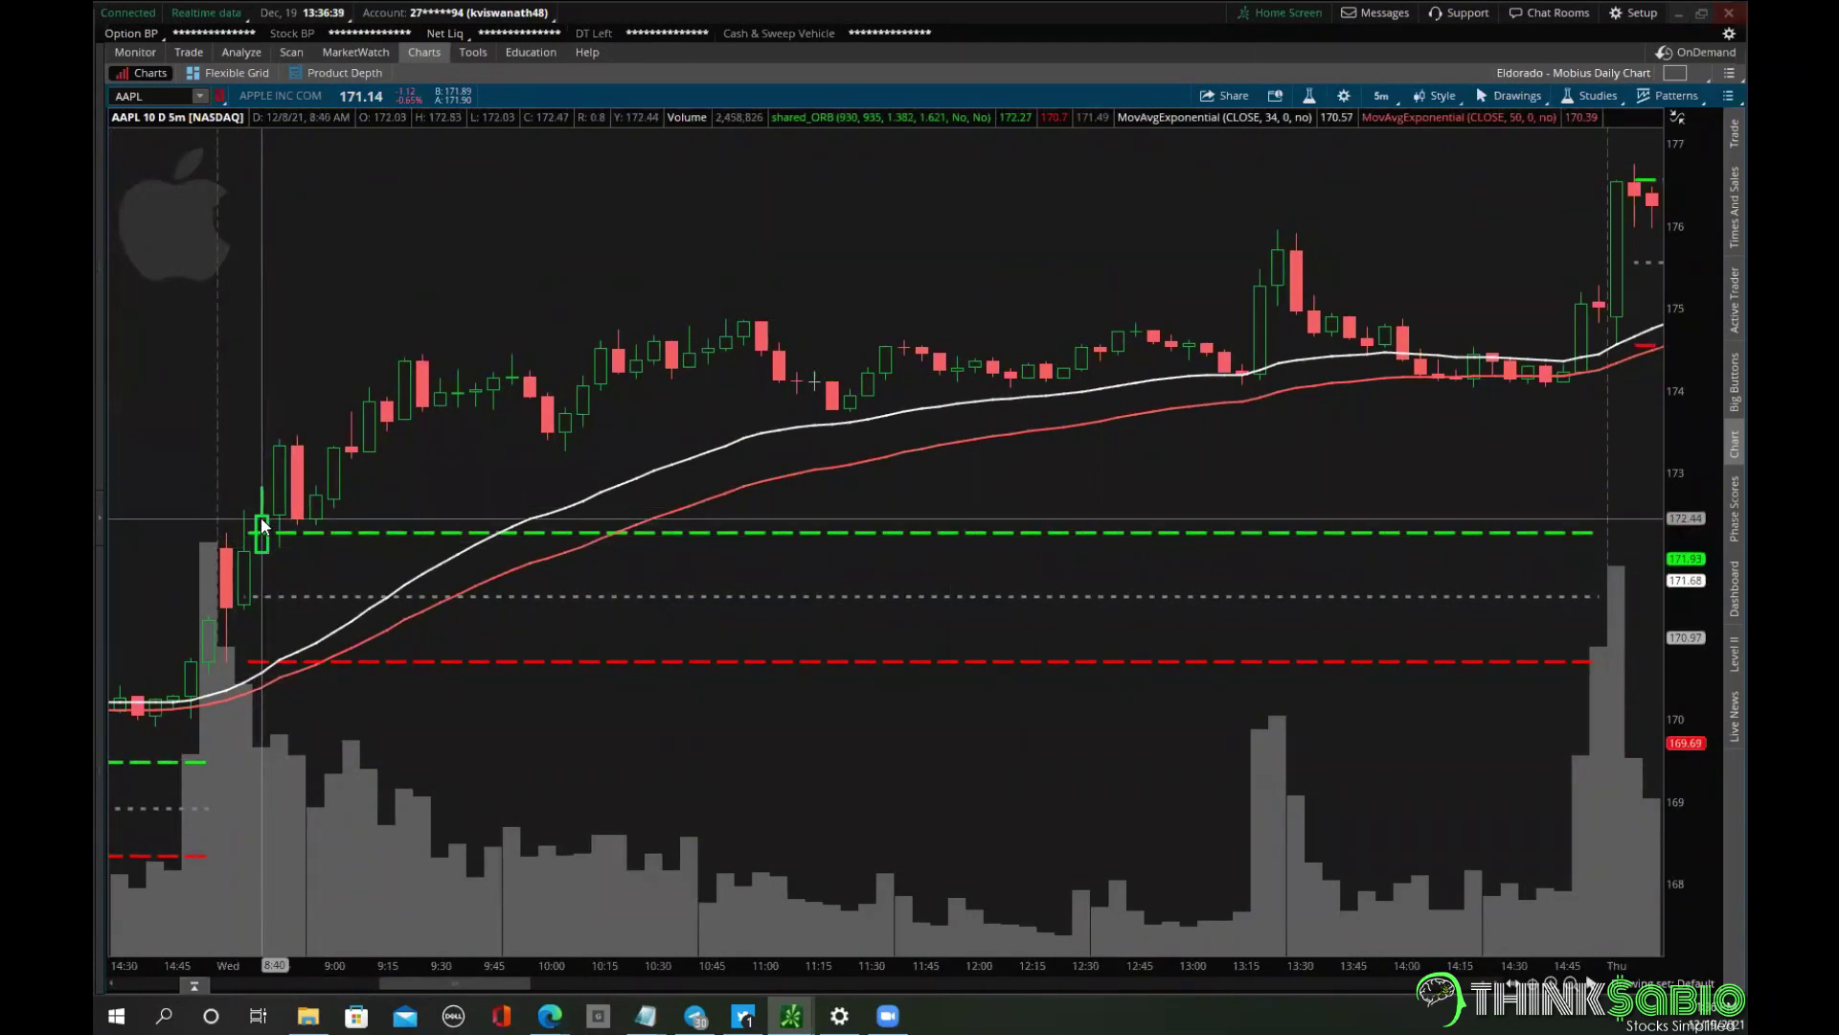
{"action": "scroll", "coordinate": [259, 522], "scroll_direction": "down", "scroll_amount": 3}
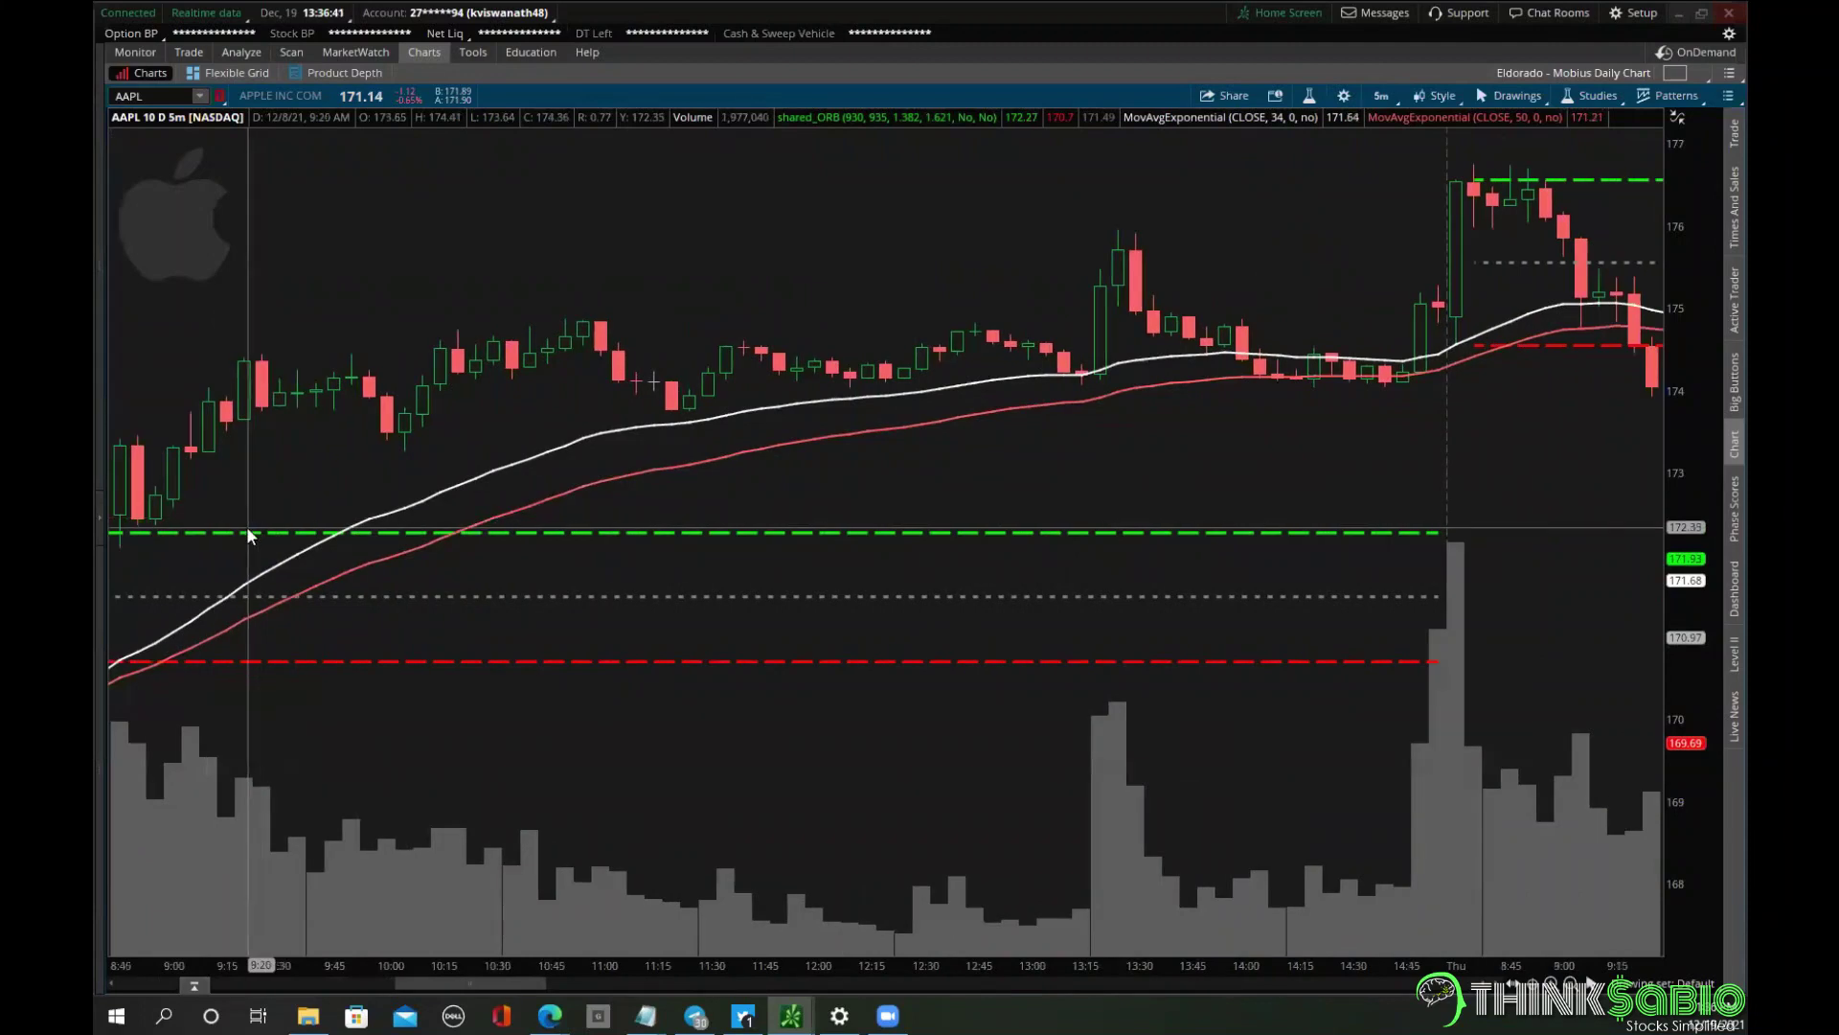
{"action": "scroll", "coordinate": [245, 526], "scroll_direction": "up", "scroll_amount": 3}
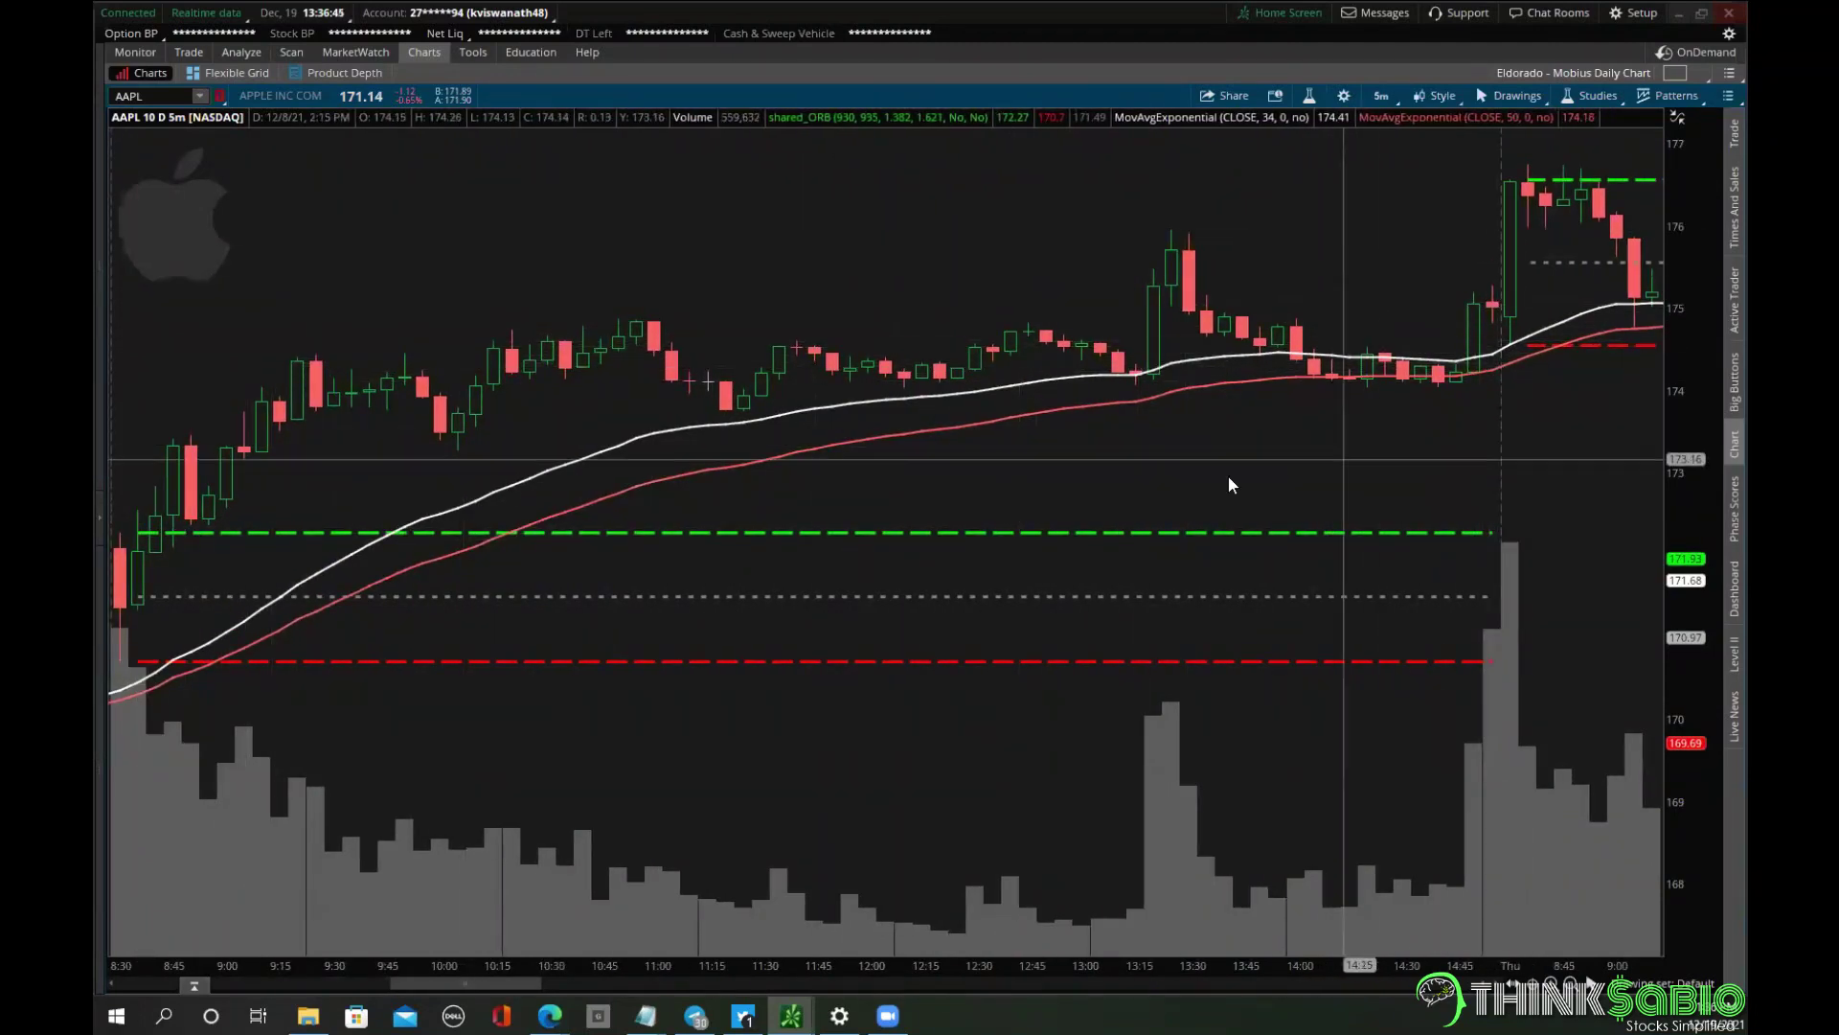
{"action": "scroll", "coordinate": [1044, 487], "scroll_direction": "down", "scroll_amount": 10}
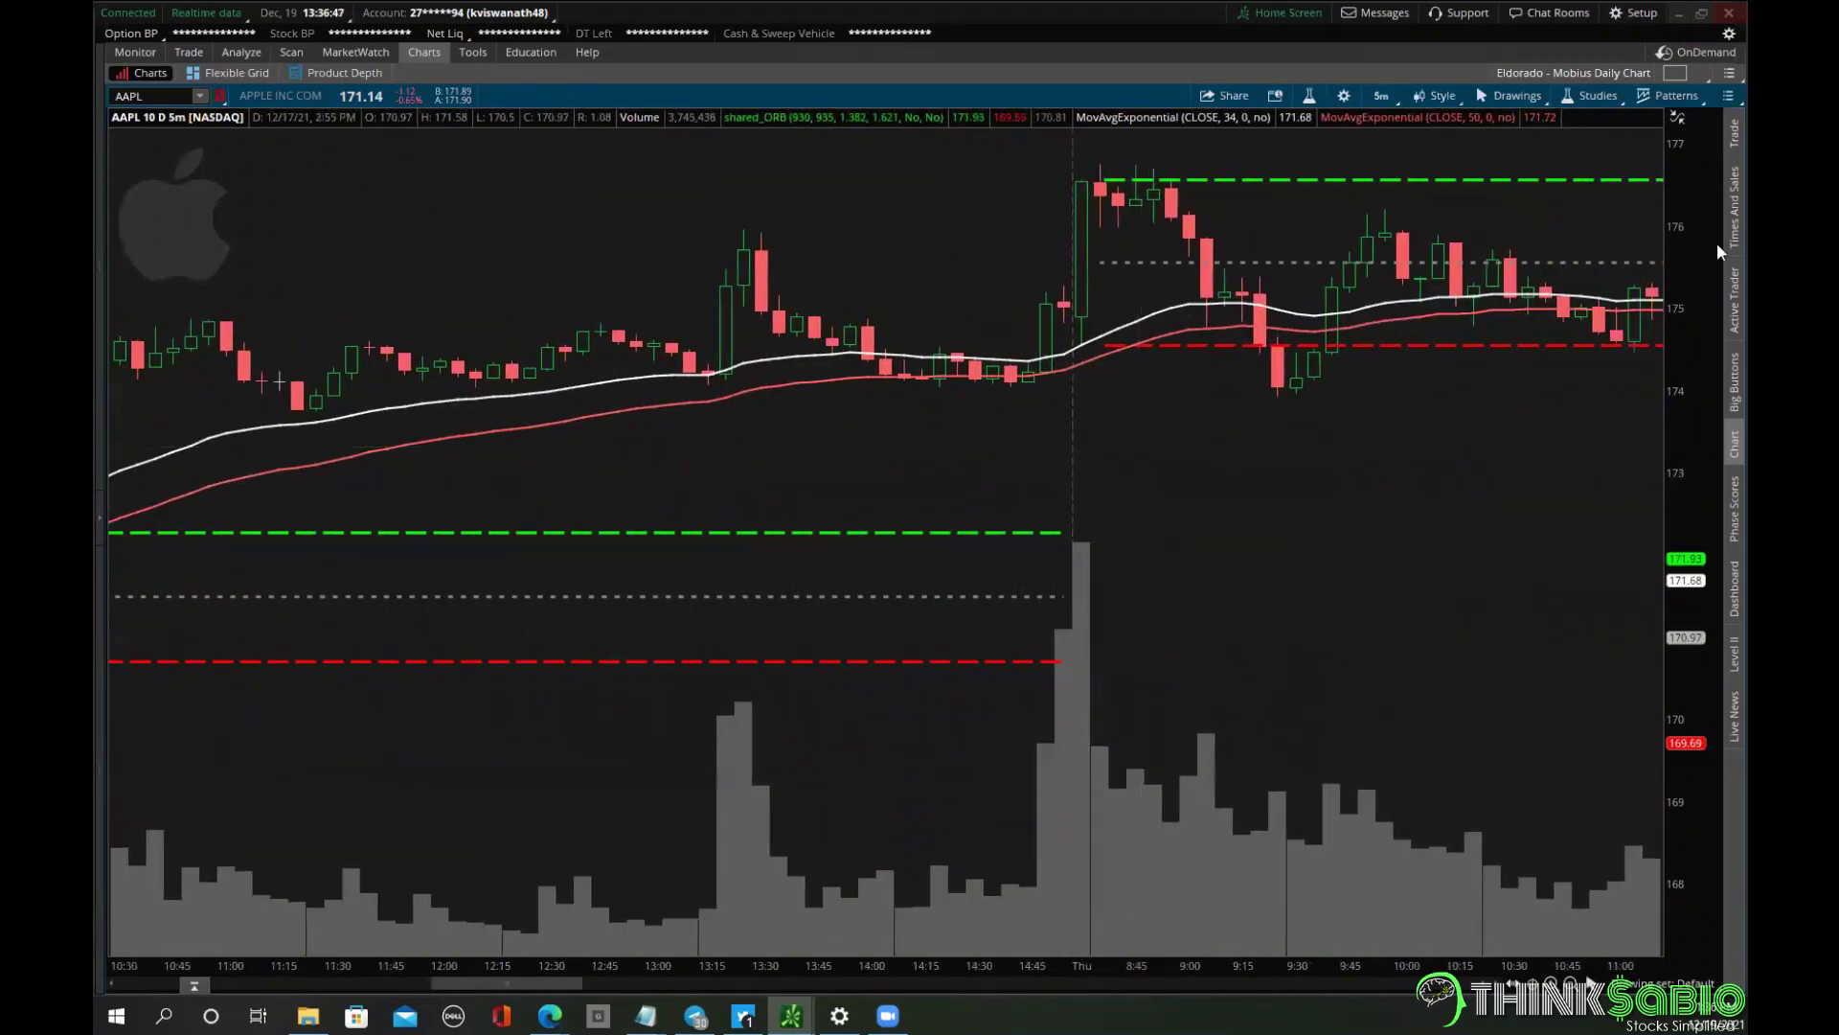
{"action": "scroll", "coordinate": [1165, 420], "scroll_direction": "down", "scroll_amount": 5}
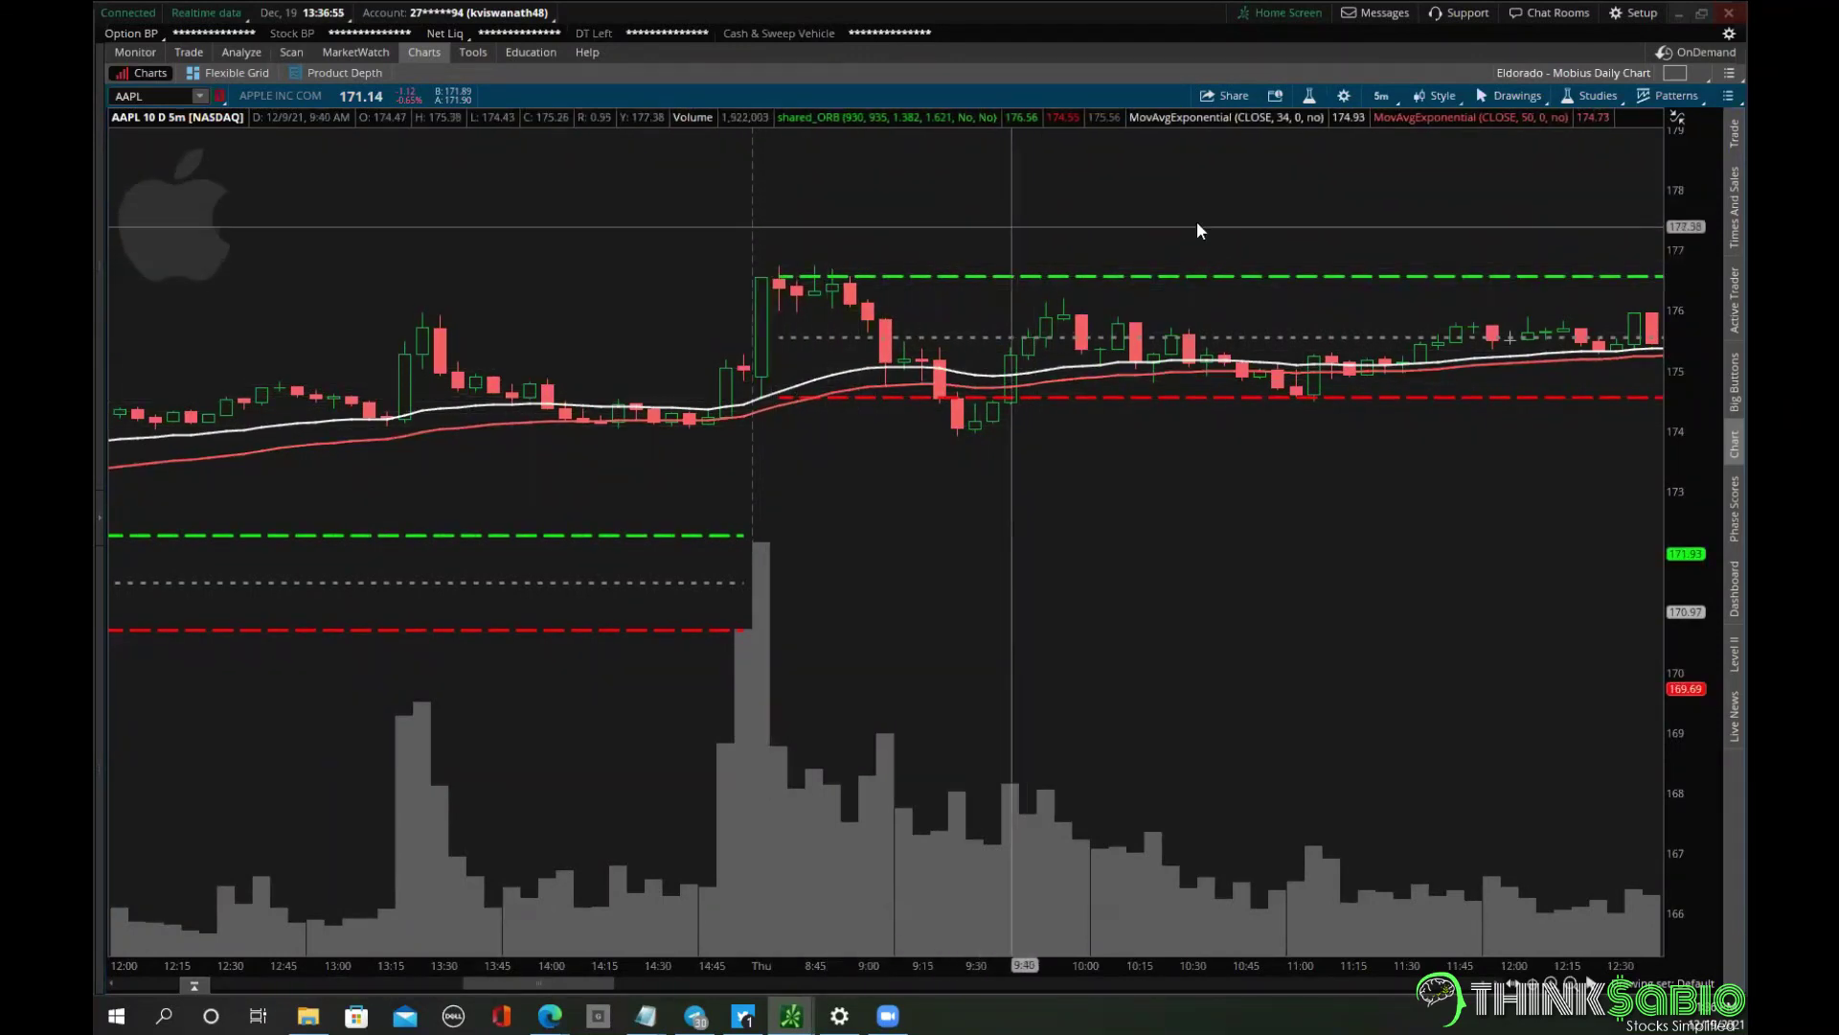
{"action": "scroll", "coordinate": [1493, 261], "scroll_direction": "down", "scroll_amount": 1}
{"action": "scroll", "coordinate": [1092, 326], "scroll_direction": "down", "scroll_amount": 3}
{"action": "scroll", "coordinate": [1230, 193], "scroll_direction": "down", "scroll_amount": 3}
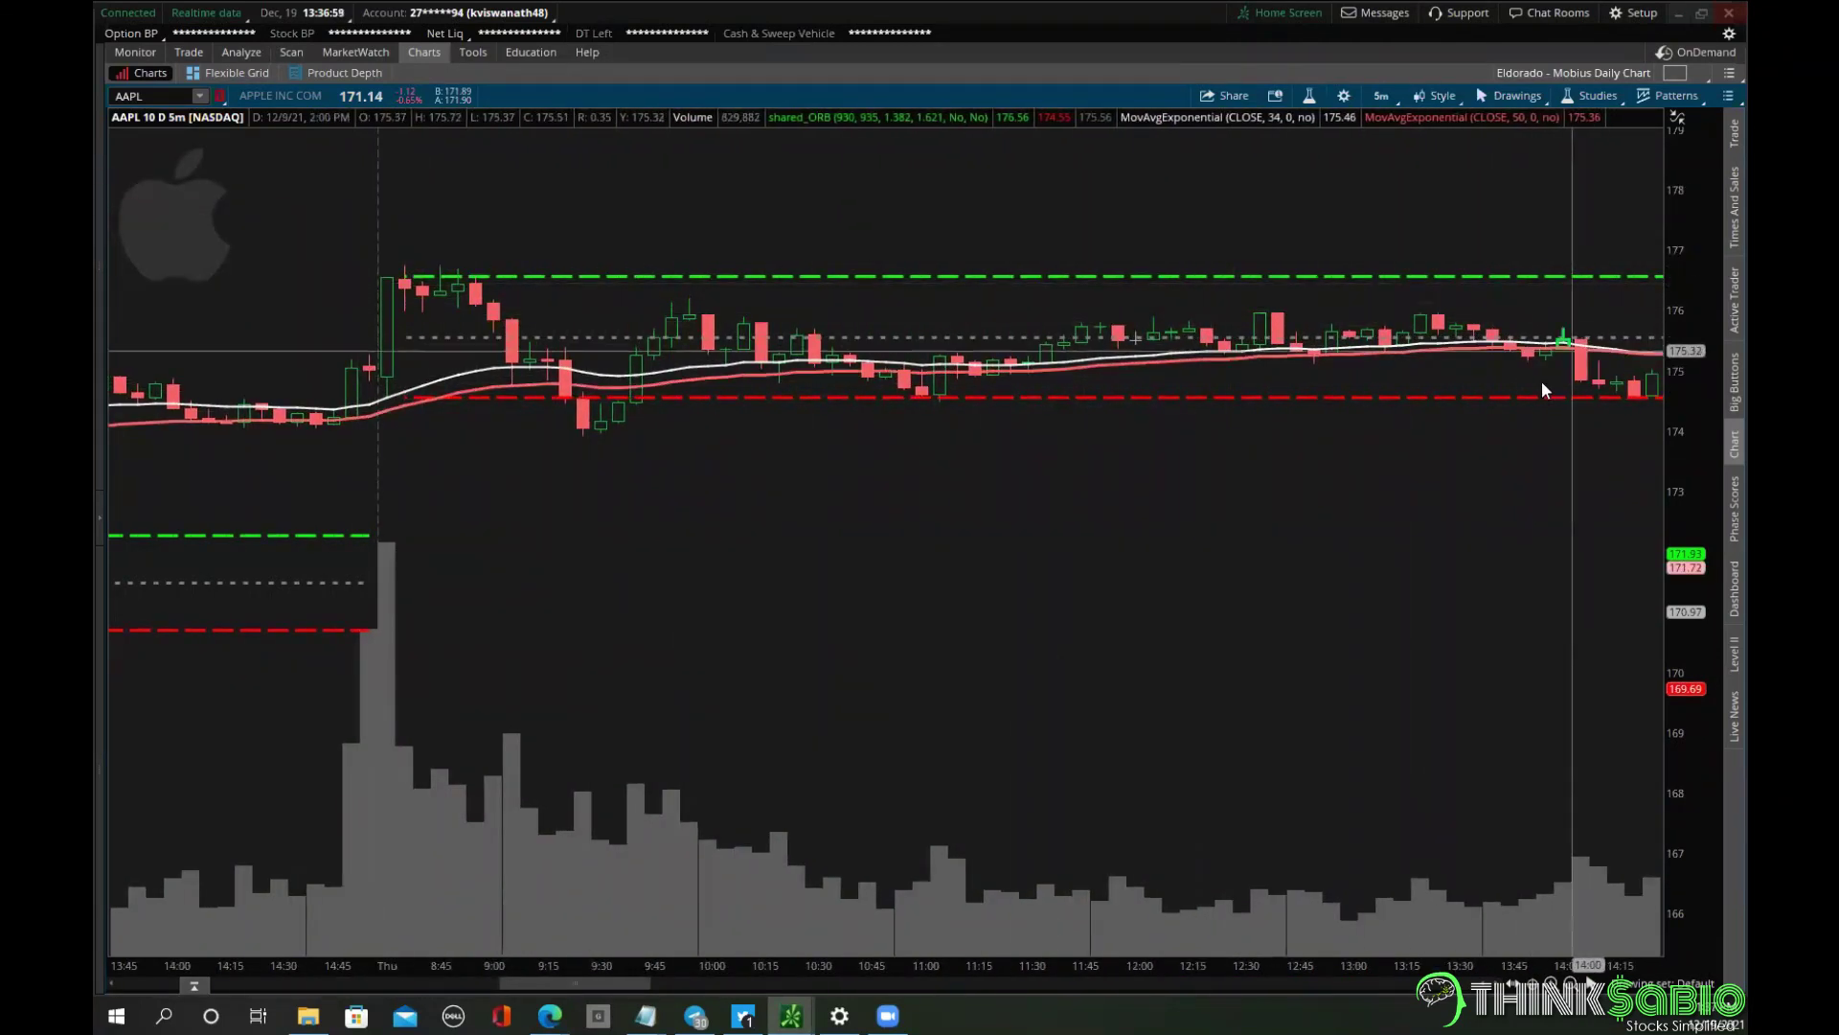
{"action": "scroll", "coordinate": [393, 461], "scroll_direction": "down", "scroll_amount": 2}
{"action": "scroll", "coordinate": [1149, 345], "scroll_direction": "down", "scroll_amount": 4}
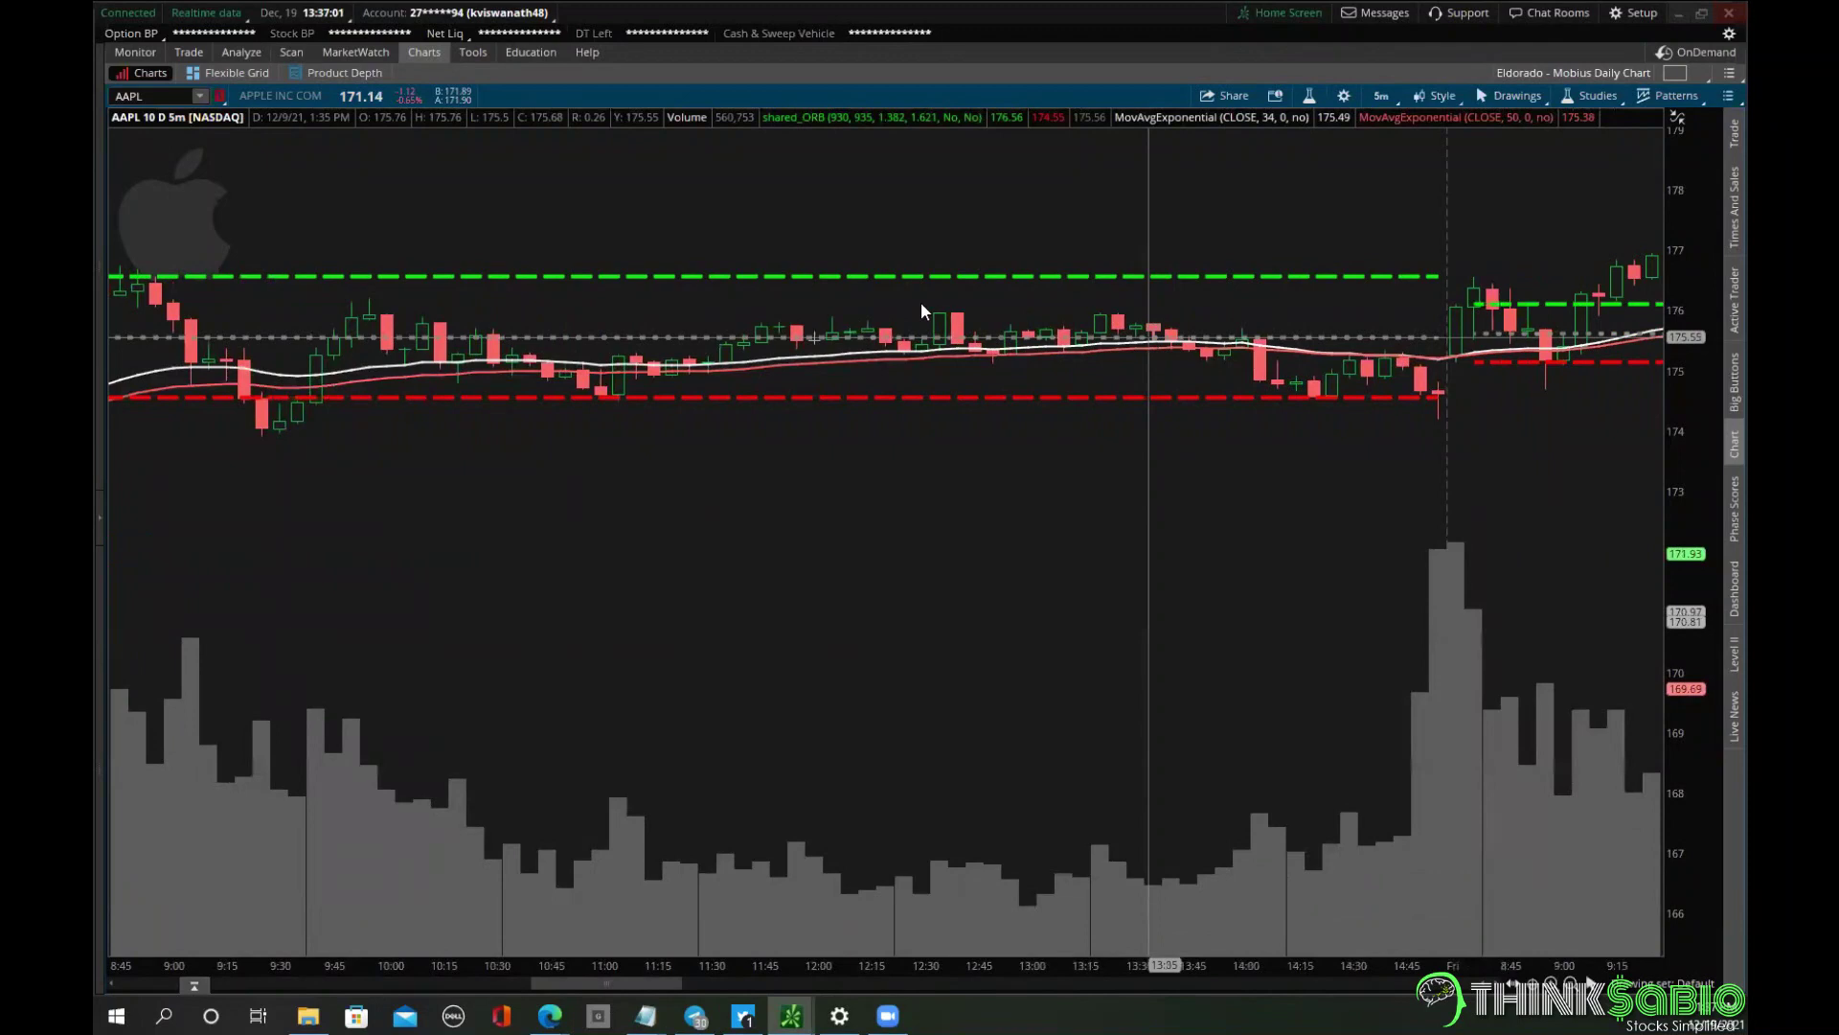
{"action": "scroll", "coordinate": [388, 398], "scroll_direction": "up", "scroll_amount": 3}
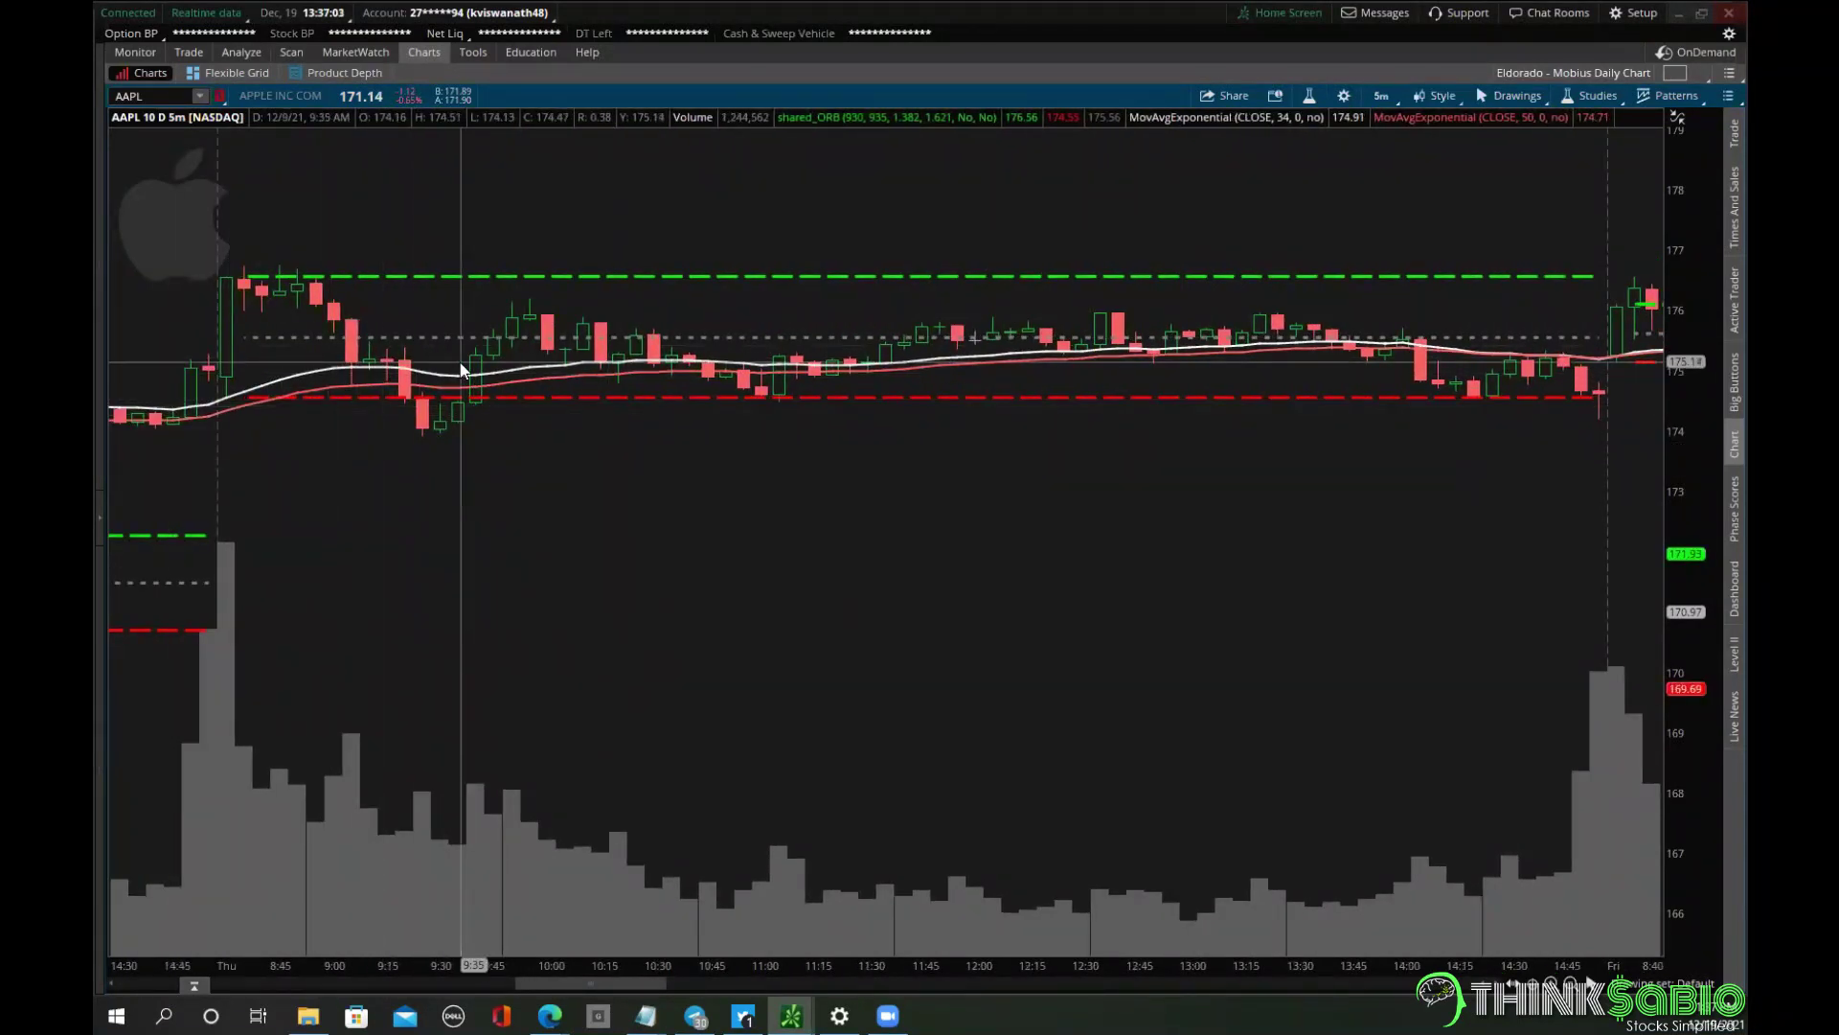
{"action": "scroll", "coordinate": [784, 397], "scroll_direction": "down", "scroll_amount": 10}
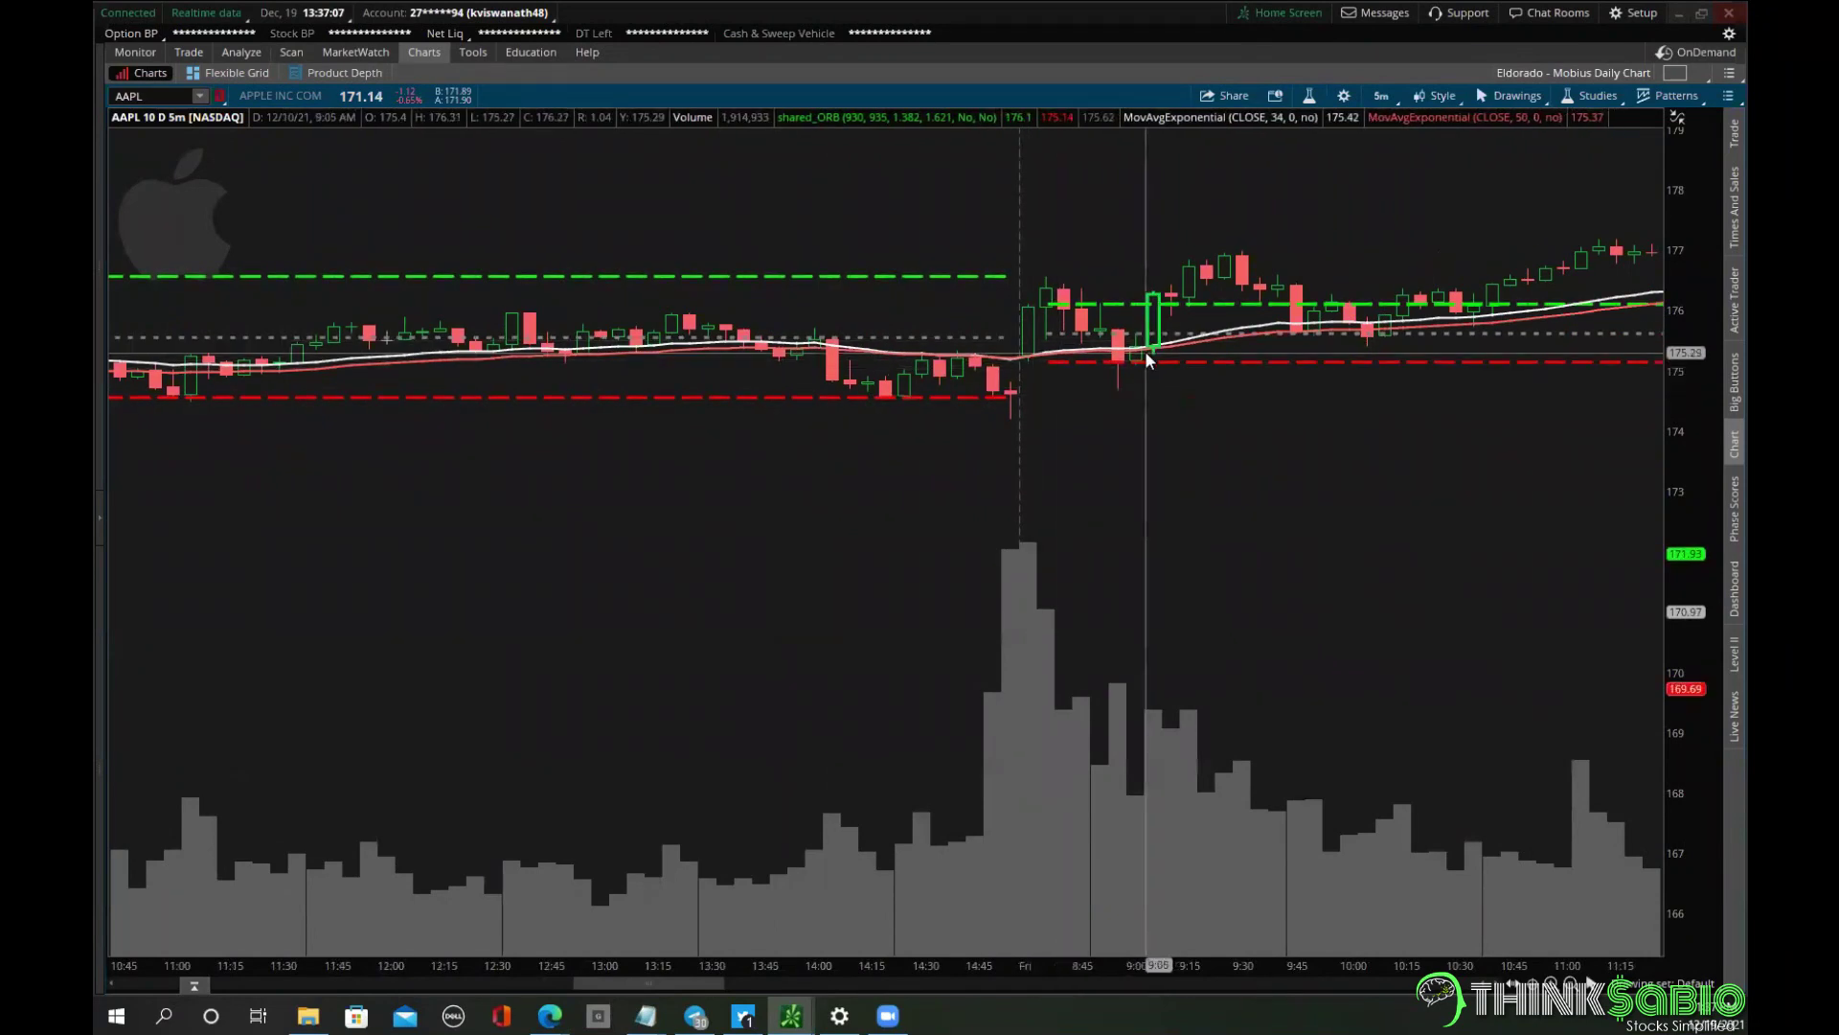
{"action": "scroll", "coordinate": [1142, 351], "scroll_direction": "down", "scroll_amount": 1}
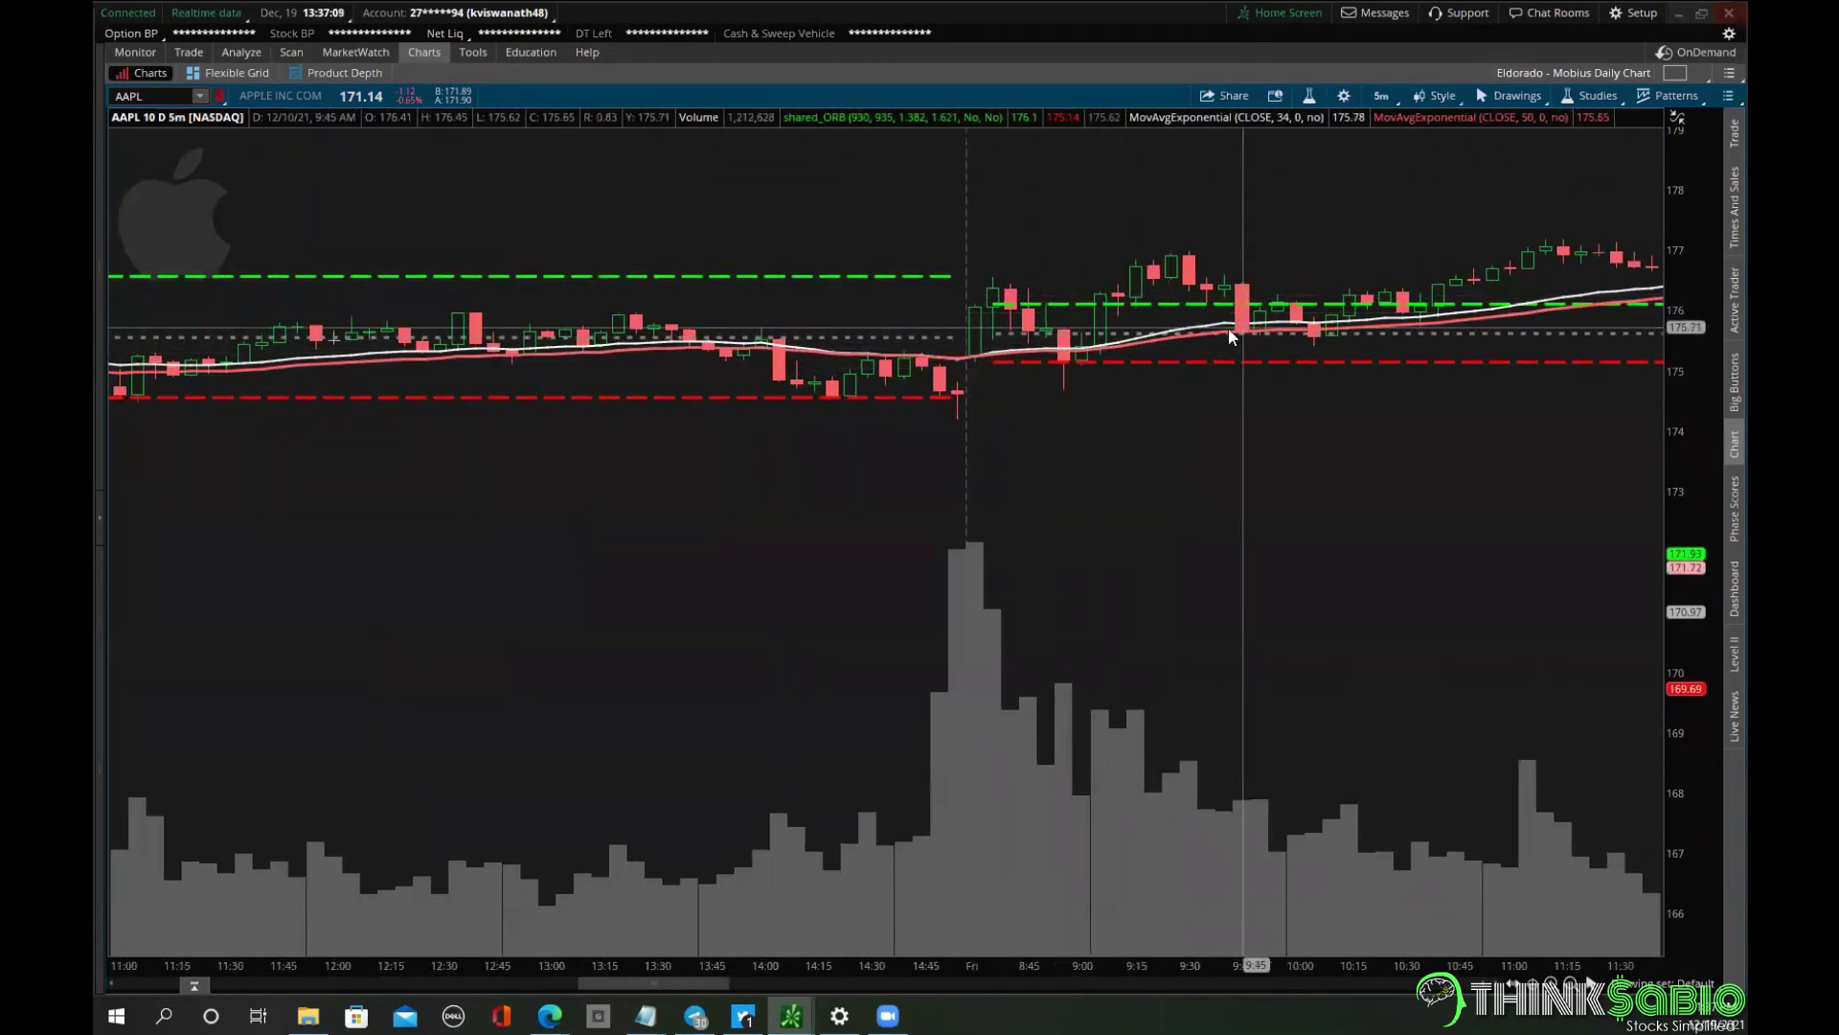
{"action": "scroll", "coordinate": [1159, 316], "scroll_direction": "down", "scroll_amount": 6}
{"action": "scroll", "coordinate": [1173, 312], "scroll_direction": "down", "scroll_amount": 9}
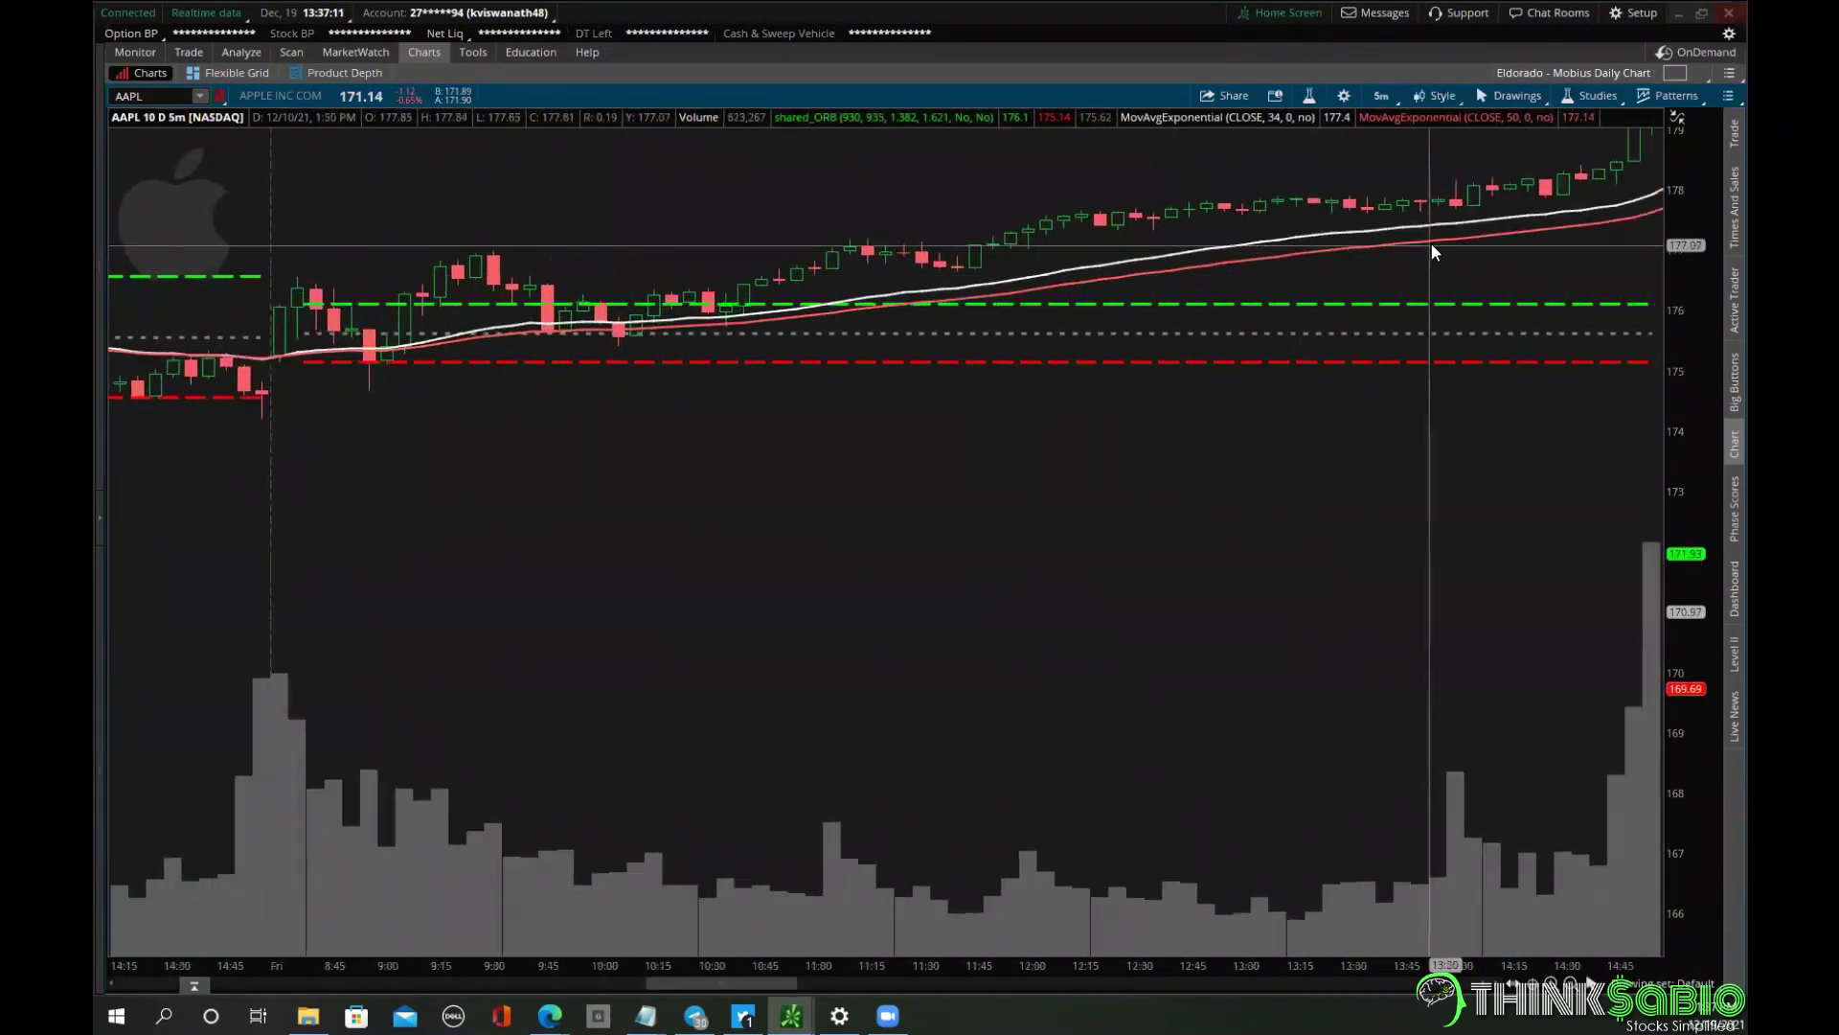
{"action": "left_click_drag", "start_coordinate": [1692, 176], "coordinate": [1571, 238]}
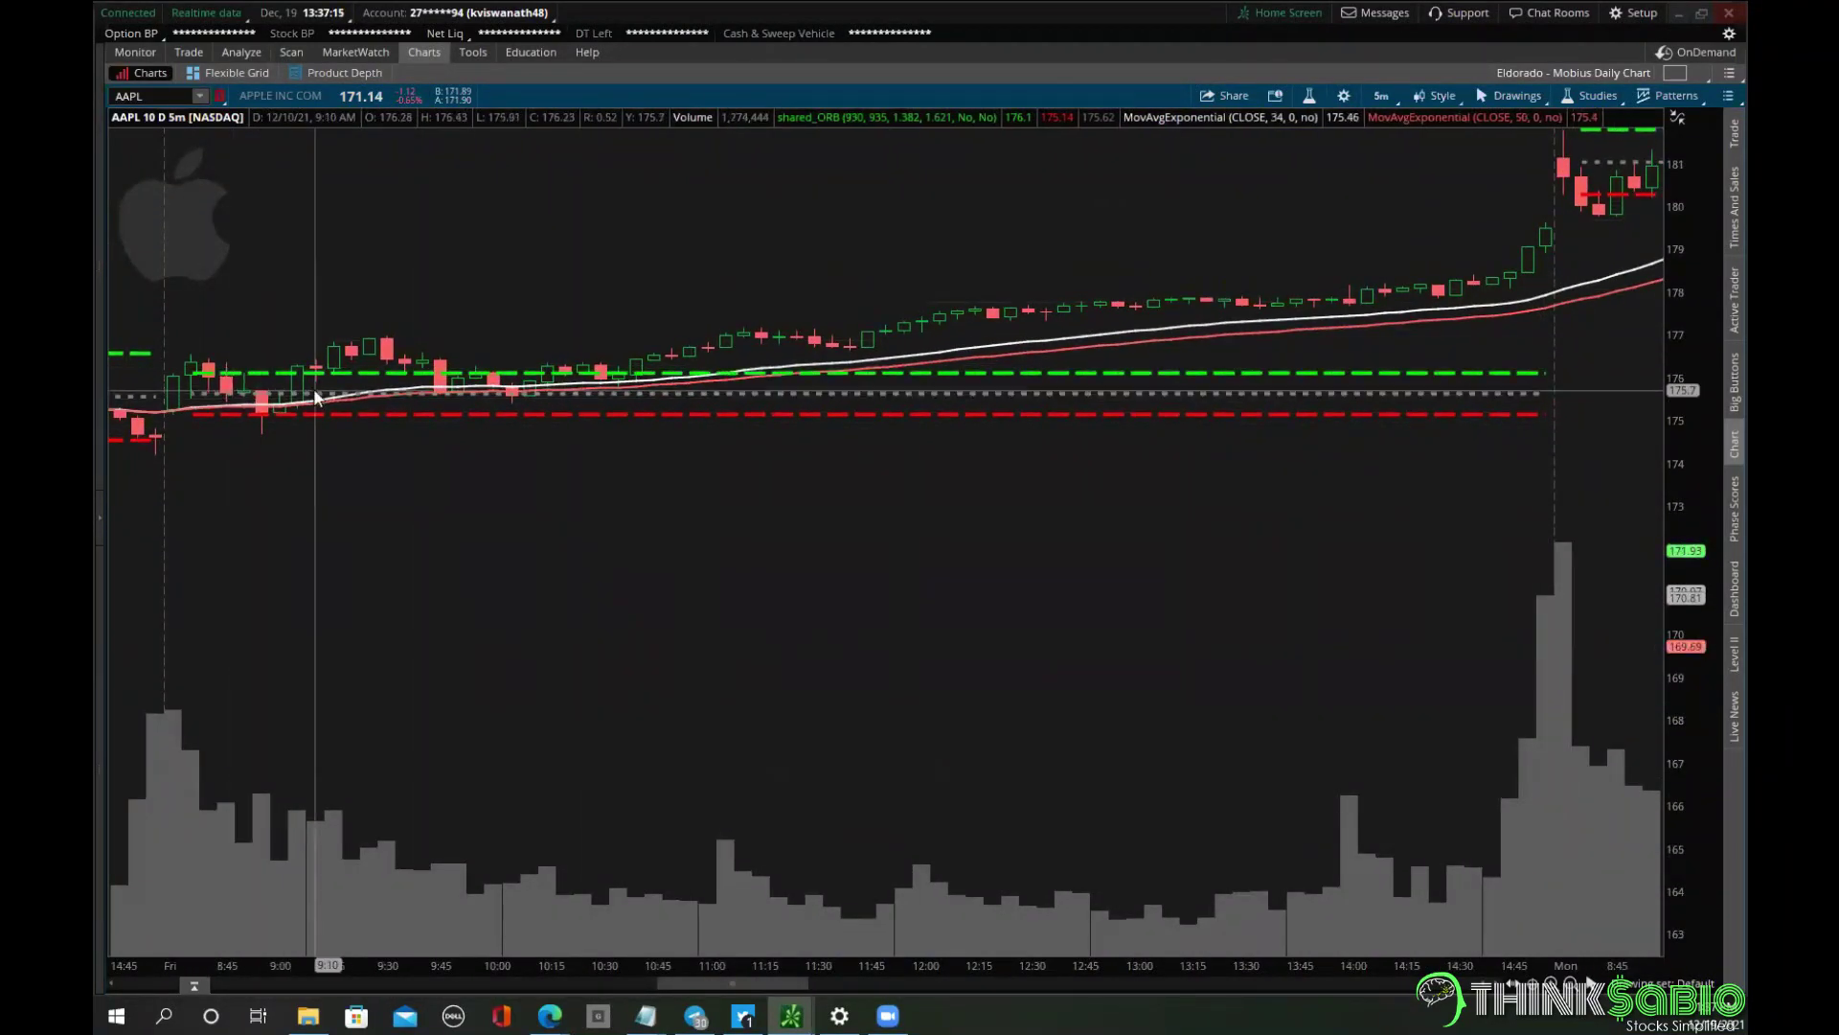
{"action": "scroll", "coordinate": [316, 389], "scroll_direction": "down", "scroll_amount": 5}
{"action": "scroll", "coordinate": [319, 395], "scroll_direction": "down", "scroll_amount": 1}
{"action": "left_click_drag", "start_coordinate": [1696, 254], "coordinate": [1698, 285]}
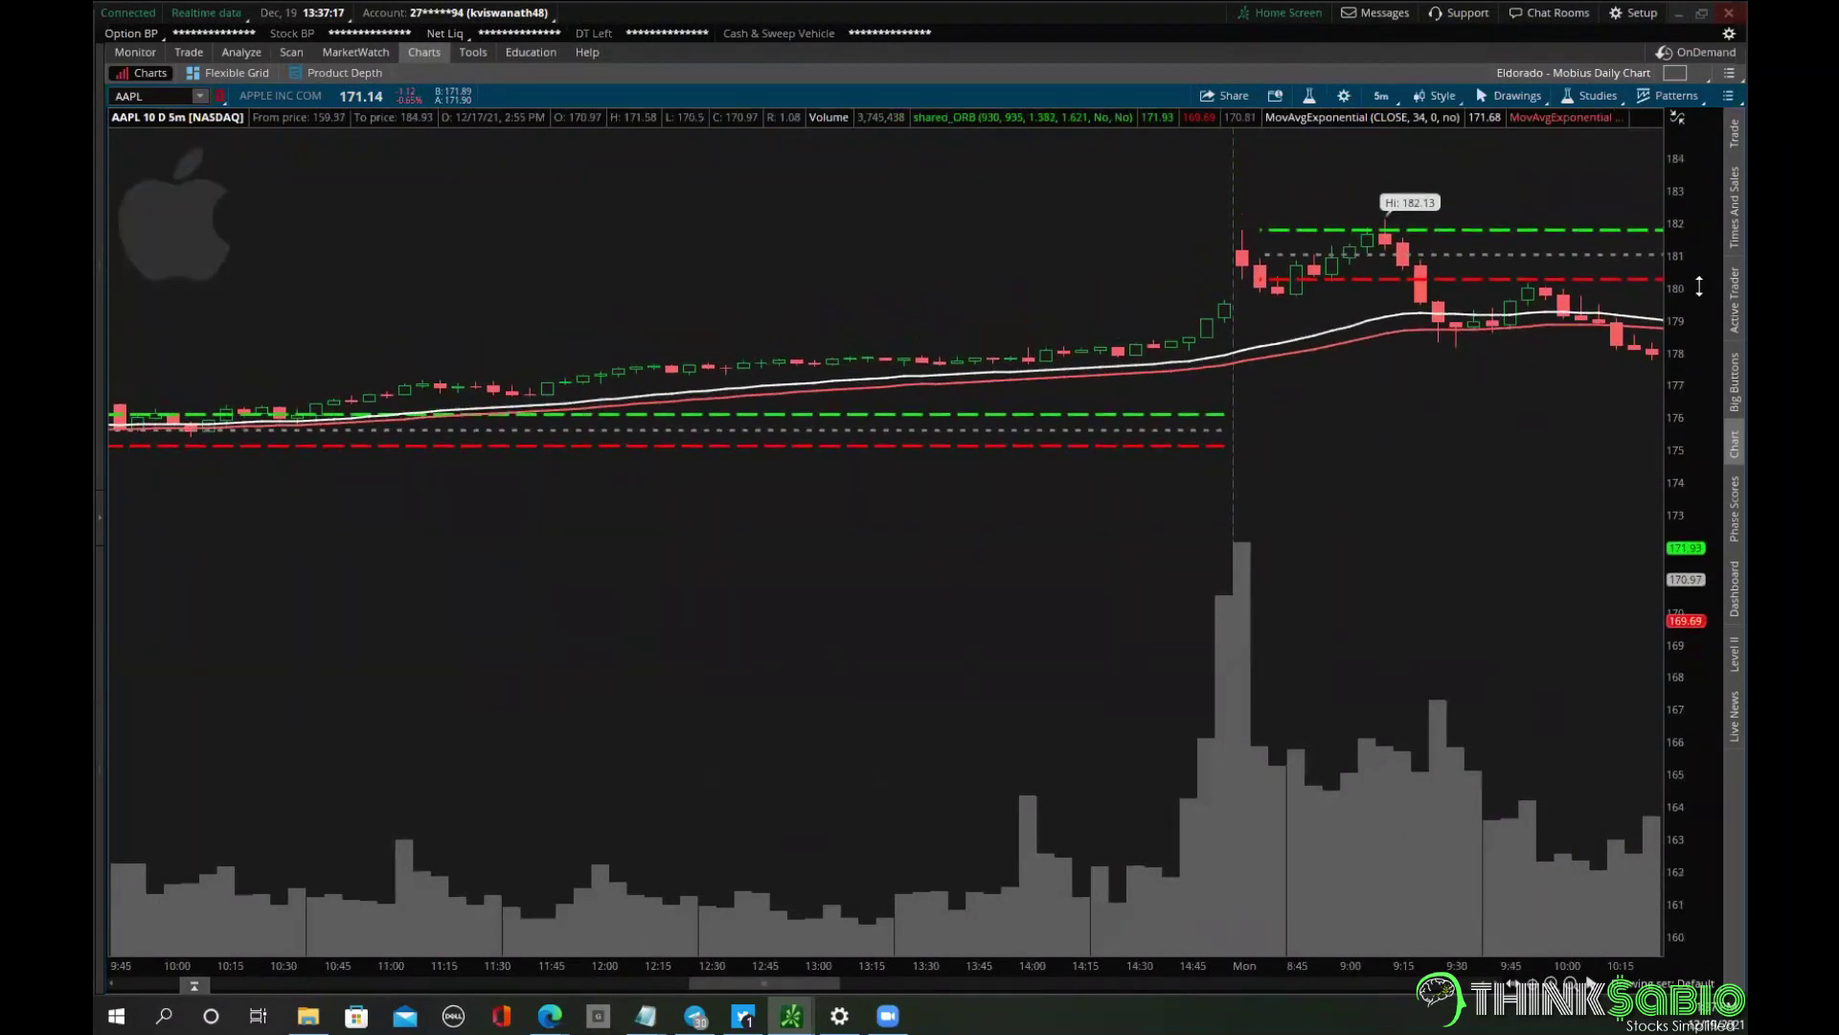
{"action": "scroll", "coordinate": [1198, 379], "scroll_direction": "down", "scroll_amount": 4}
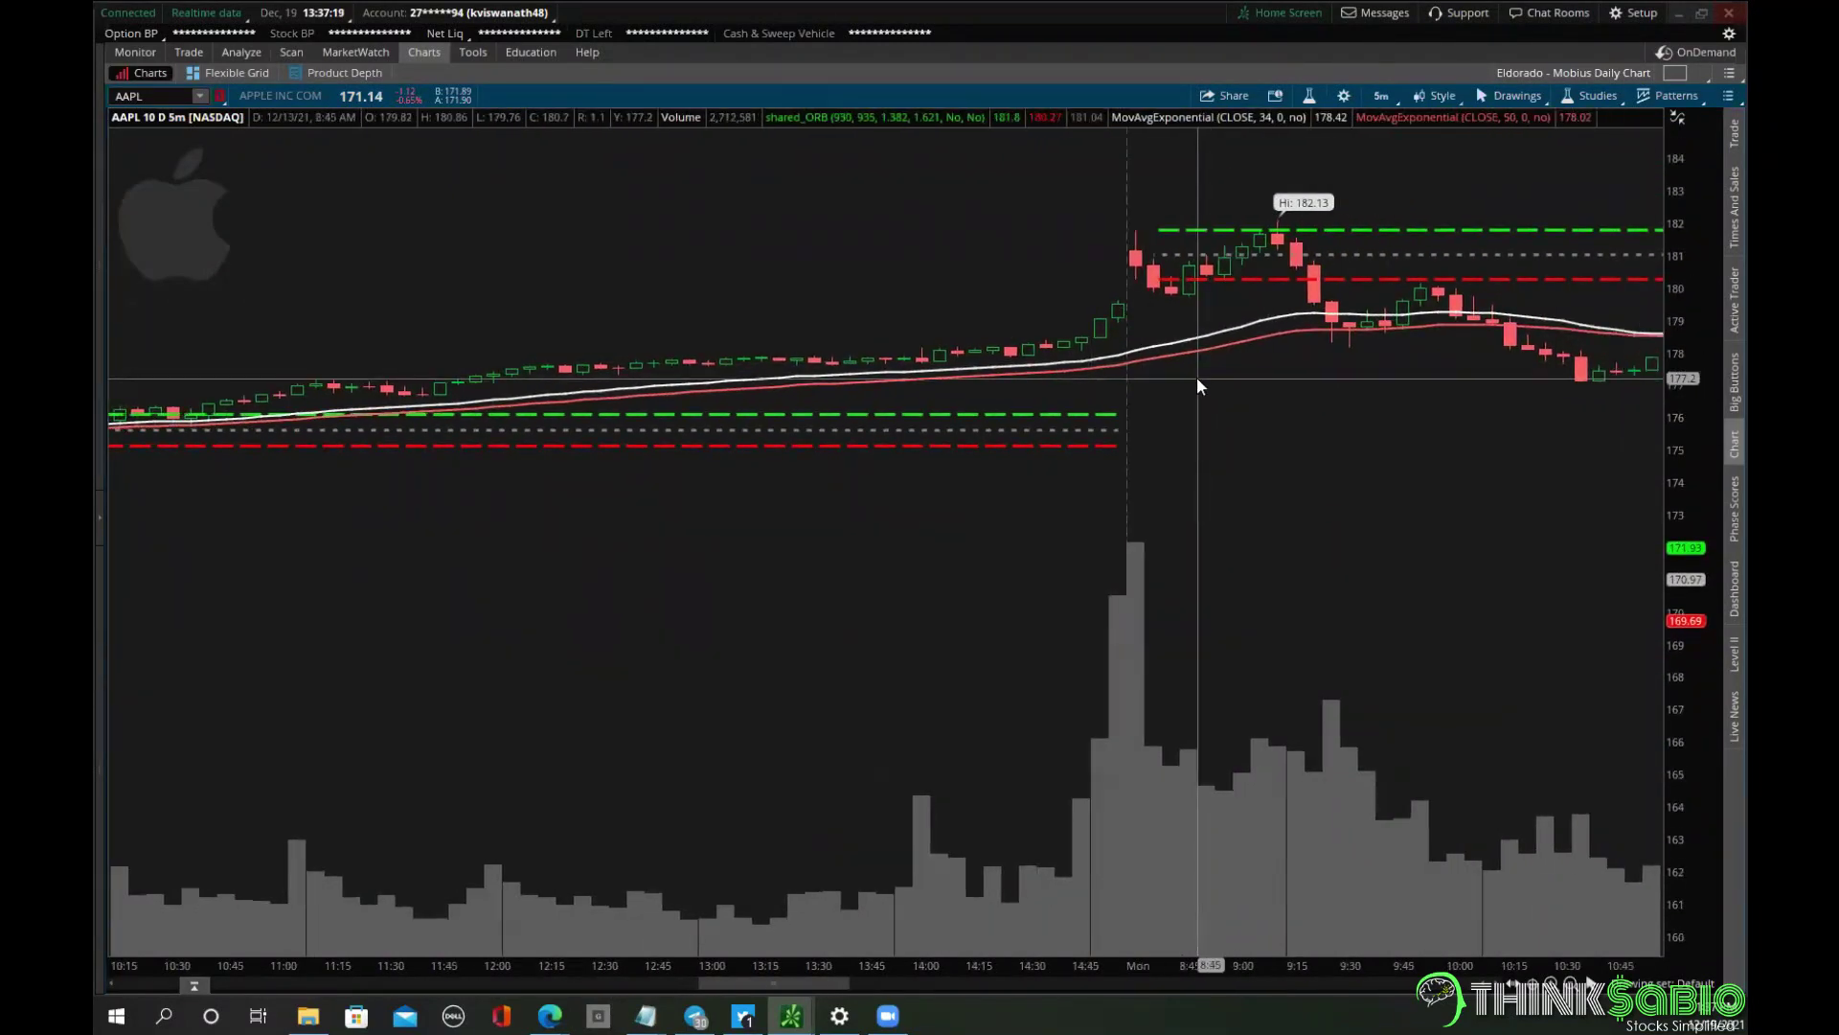
{"action": "scroll", "coordinate": [1199, 384], "scroll_direction": "down", "scroll_amount": 5}
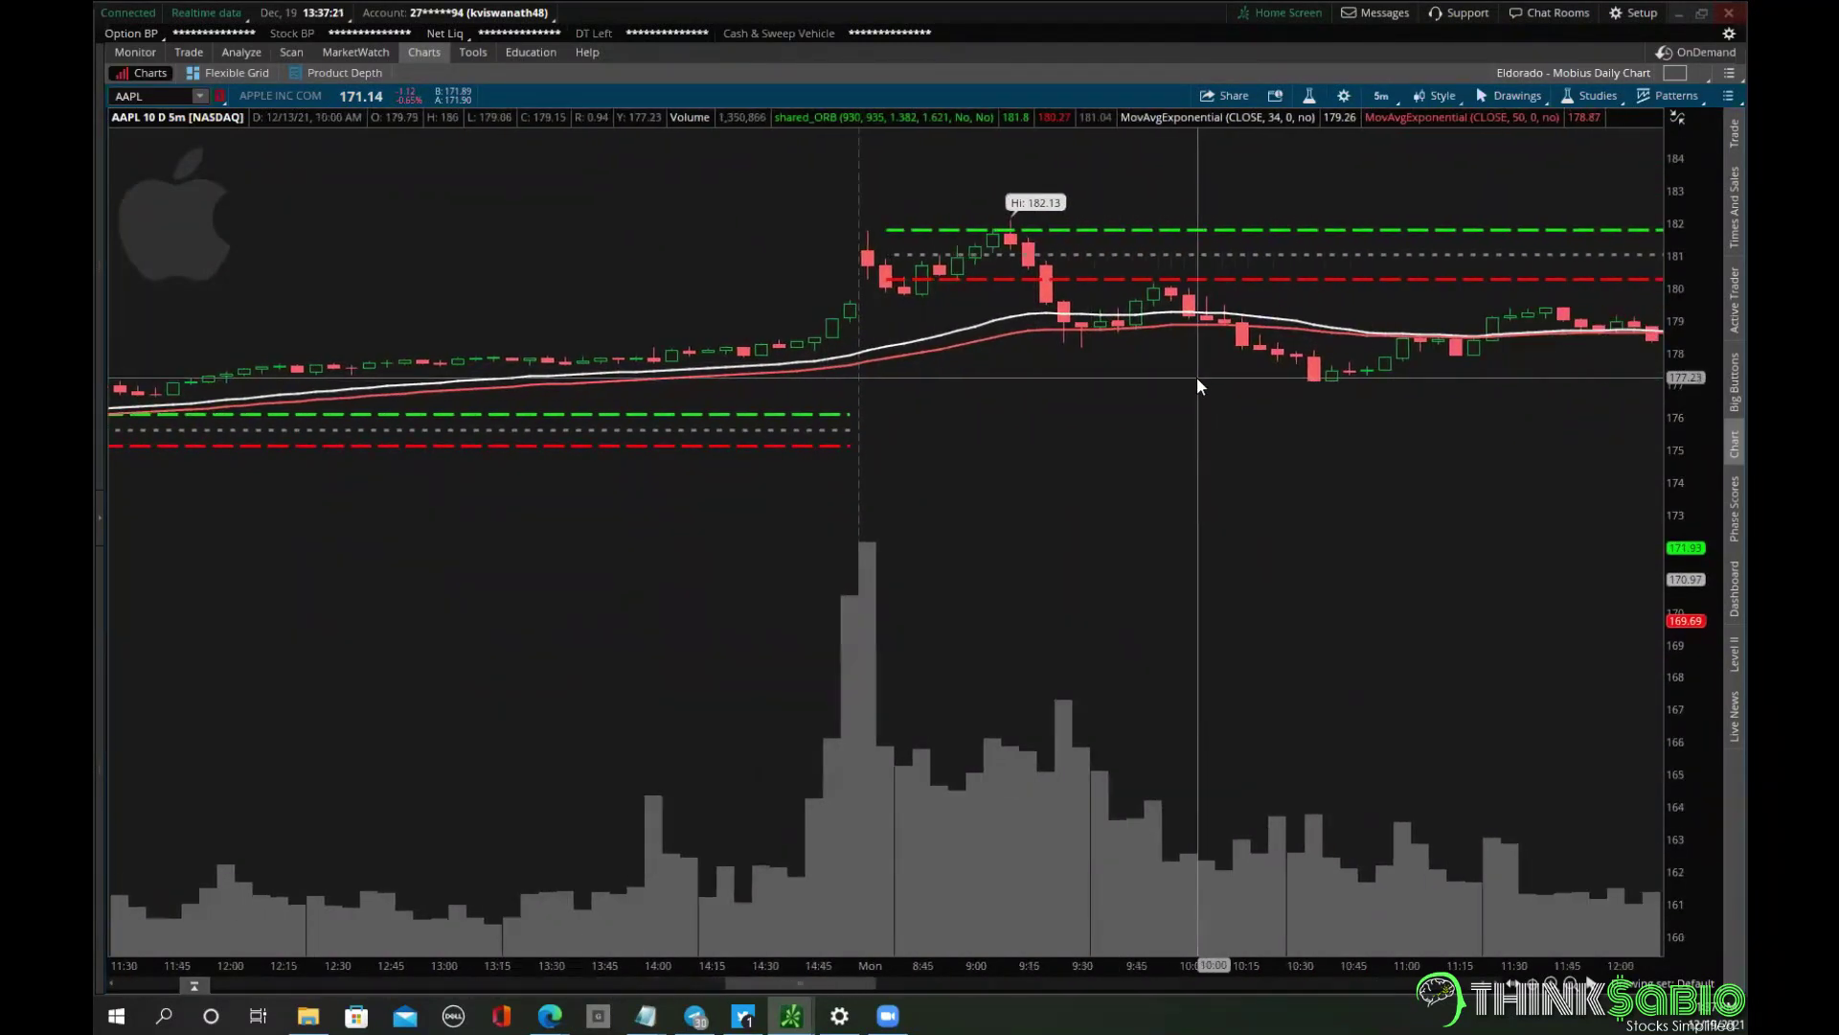
{"action": "scroll", "coordinate": [1198, 376], "scroll_direction": "down", "scroll_amount": 3}
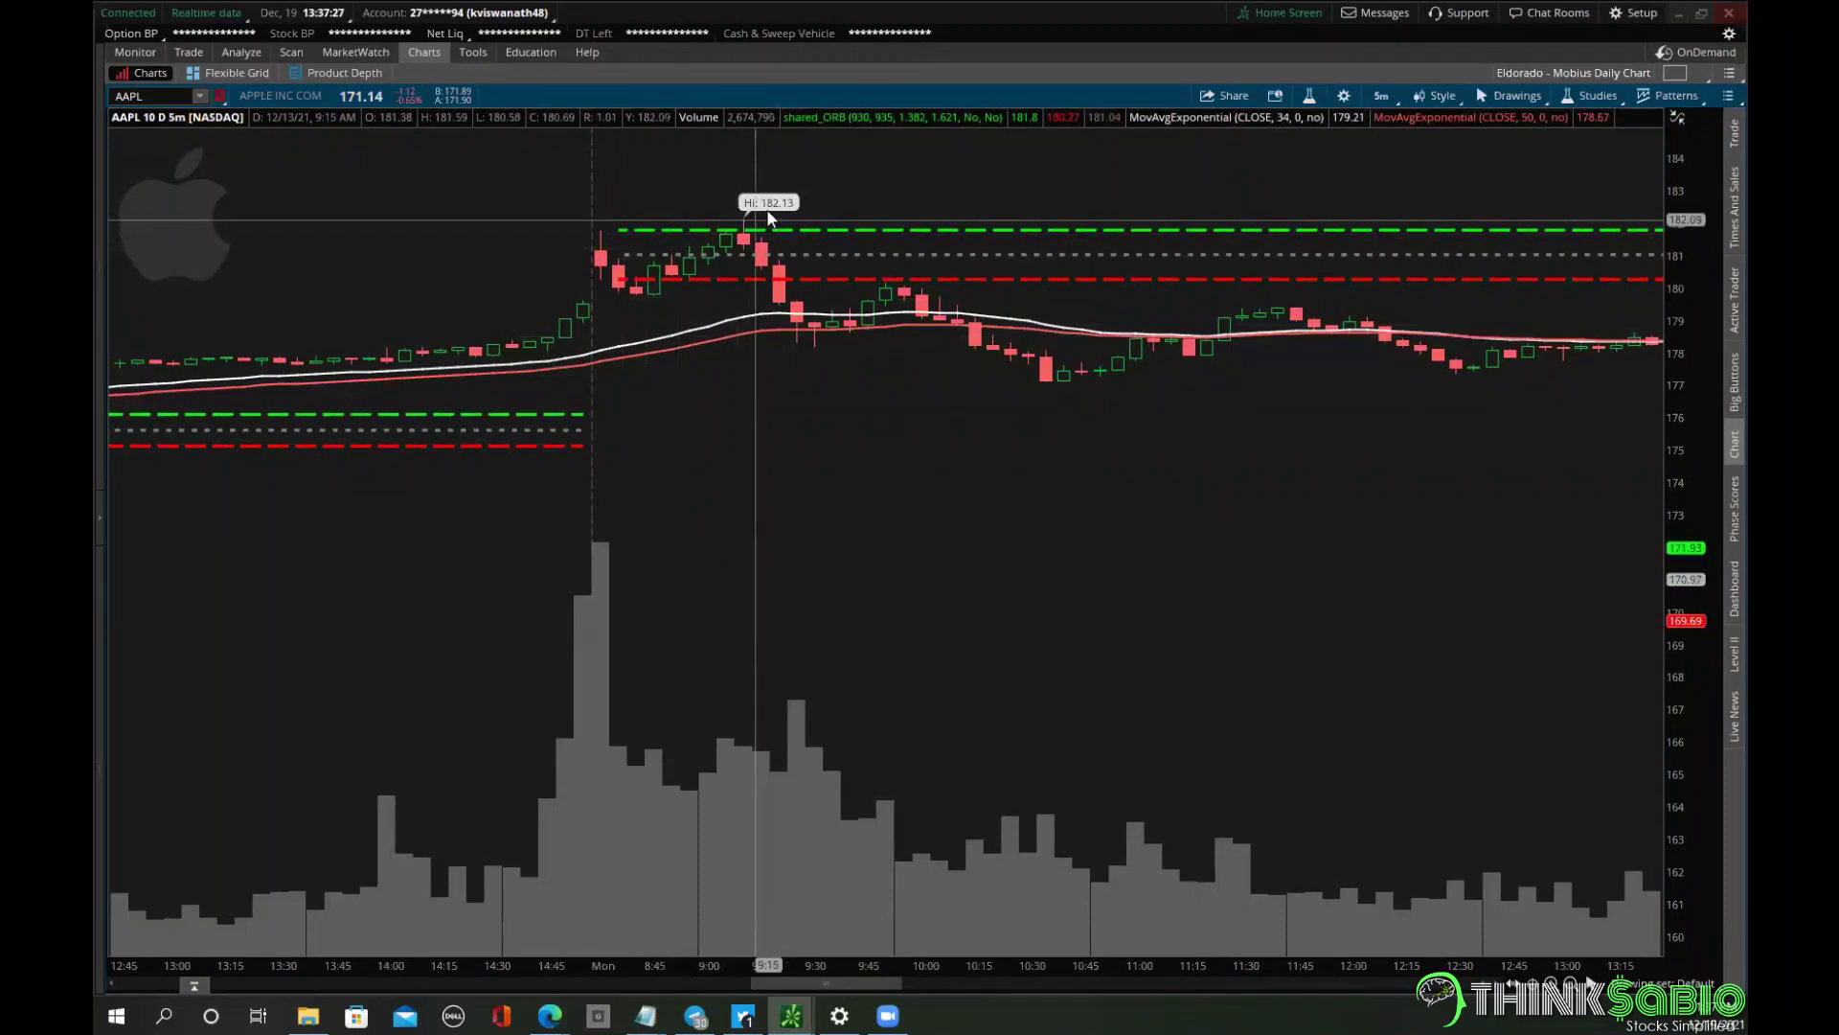
{"action": "scroll", "coordinate": [876, 239], "scroll_direction": "down", "scroll_amount": 15}
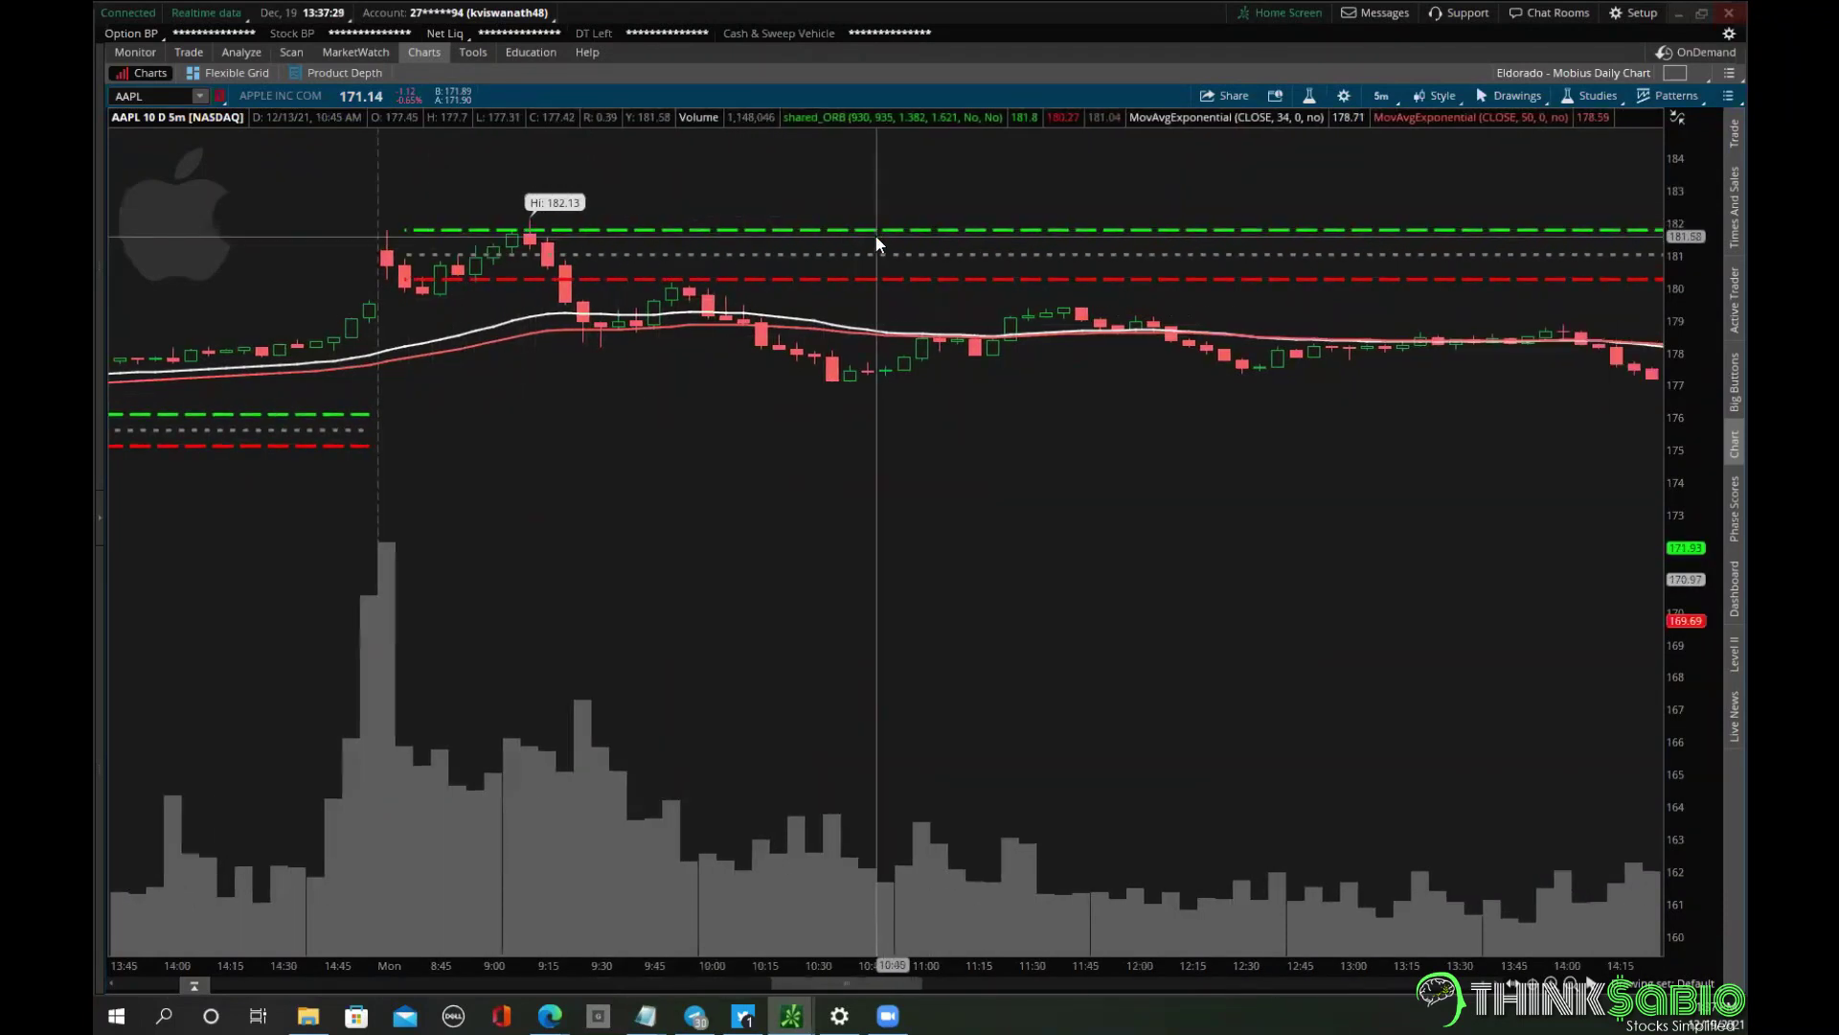
{"action": "scroll", "coordinate": [875, 245], "scroll_direction": "down", "scroll_amount": 10}
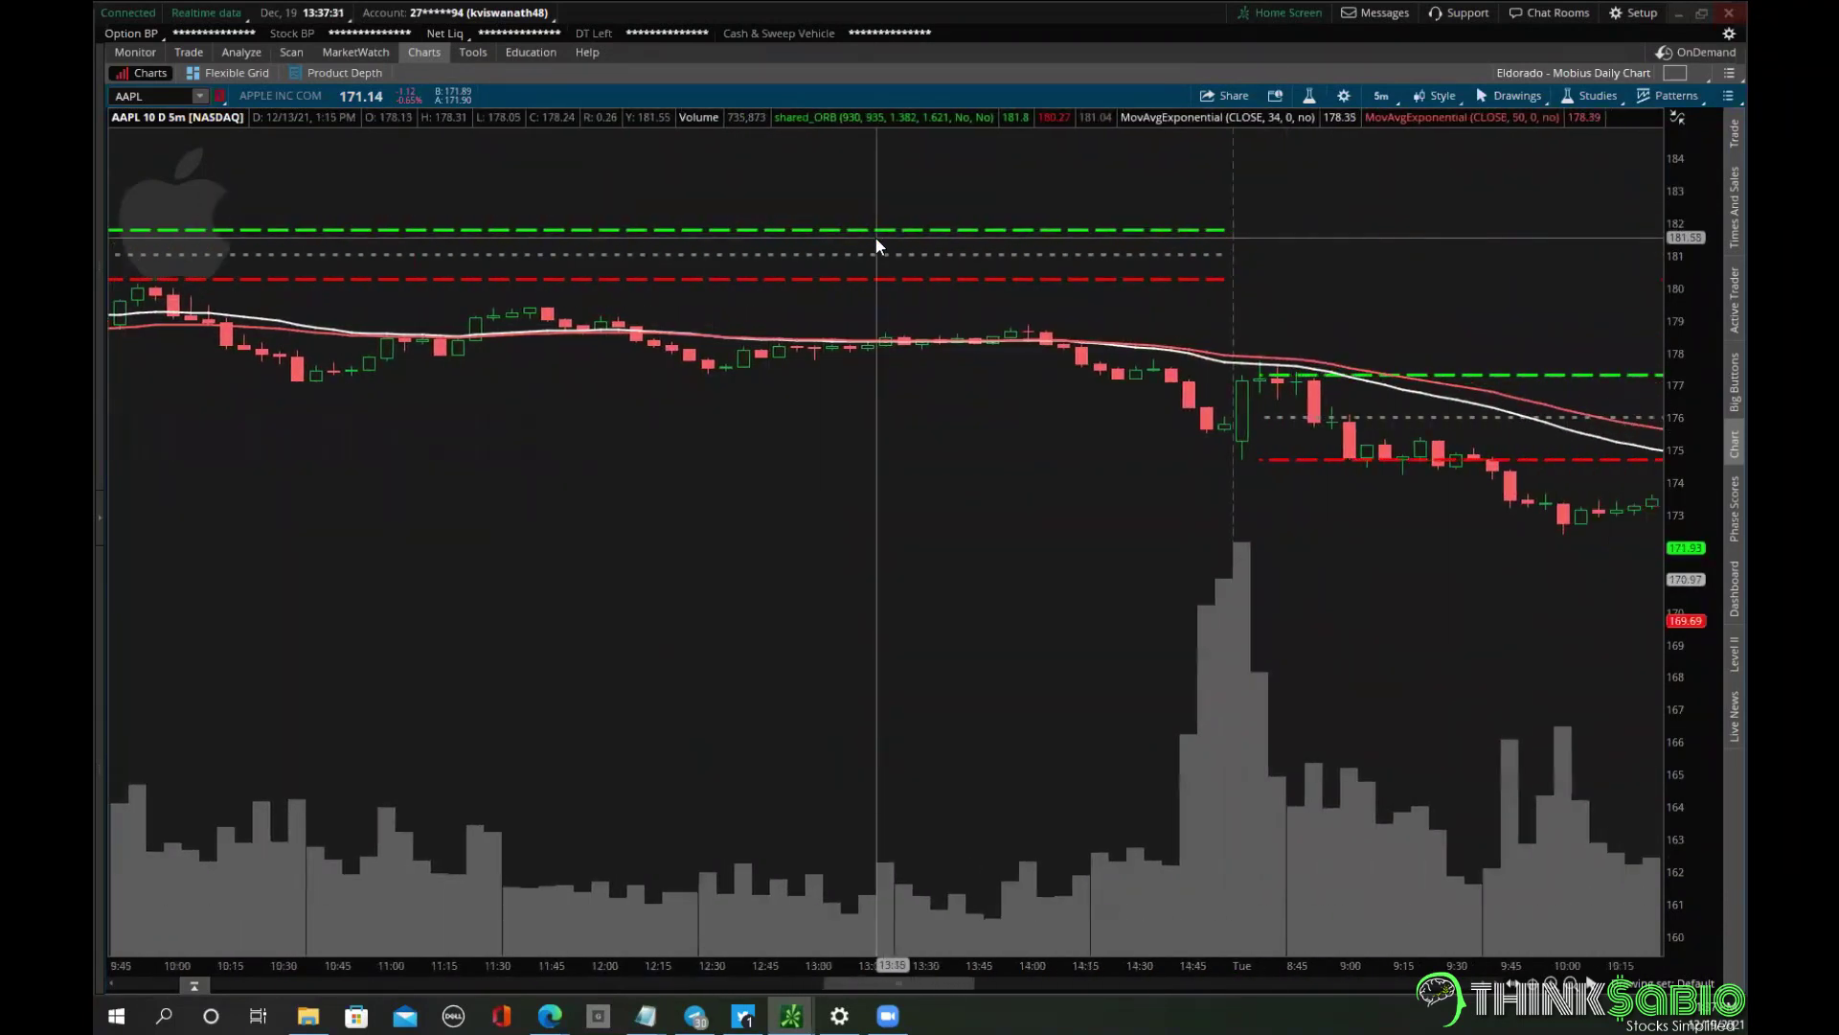
{"action": "scroll", "coordinate": [875, 245], "scroll_direction": "down", "scroll_amount": 2}
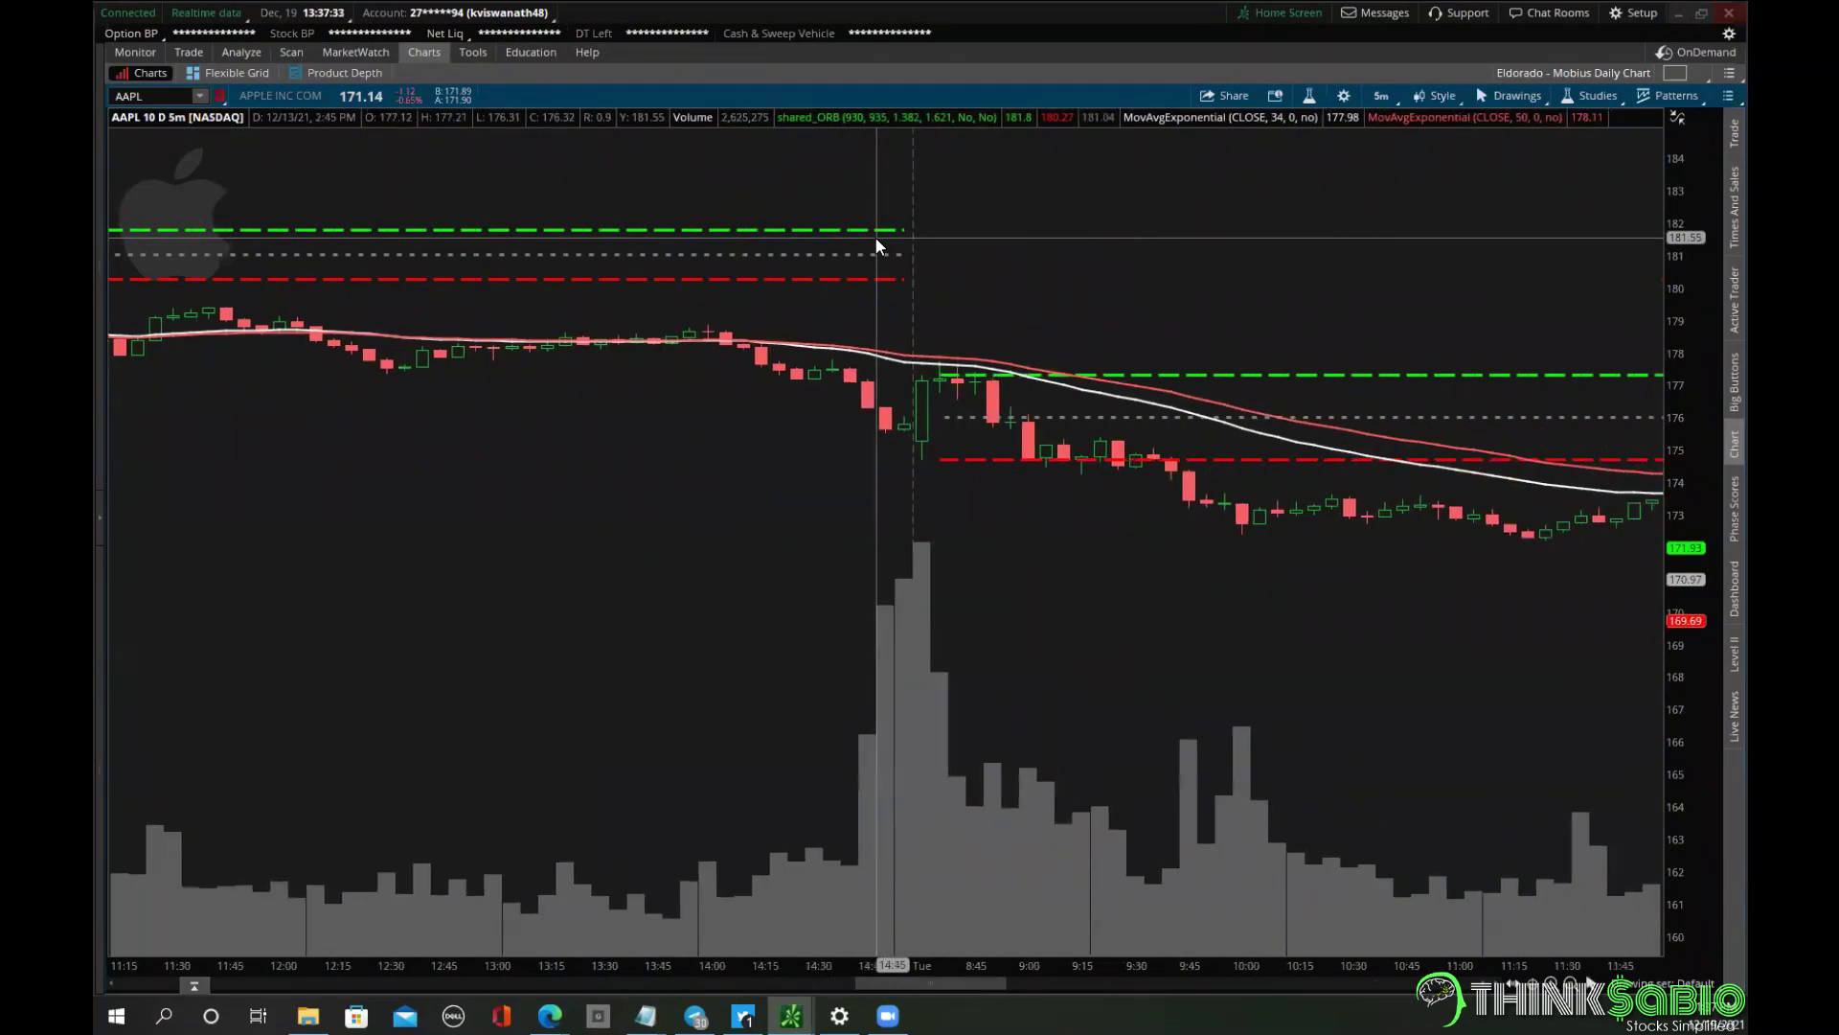
{"action": "scroll", "coordinate": [876, 246], "scroll_direction": "down", "scroll_amount": 3}
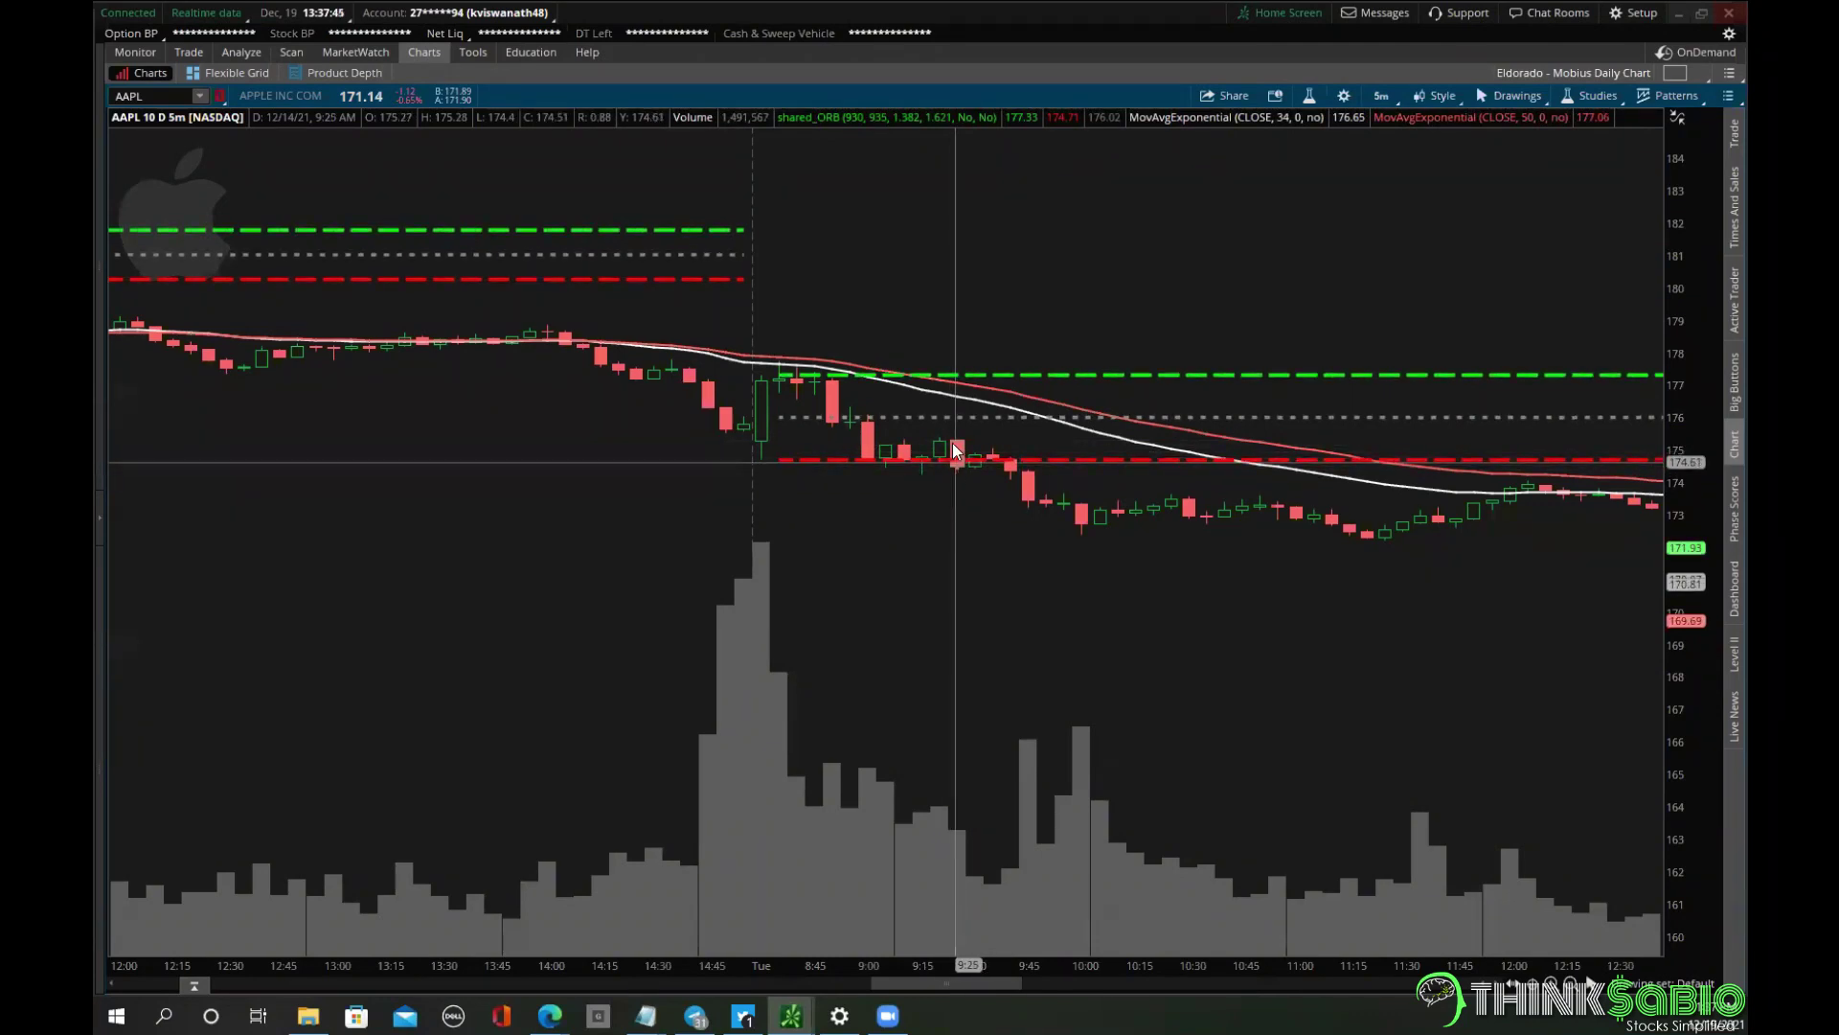
{"action": "left_click", "coordinate": [370, 52]}
{"action": "left_click", "coordinate": [371, 52]}
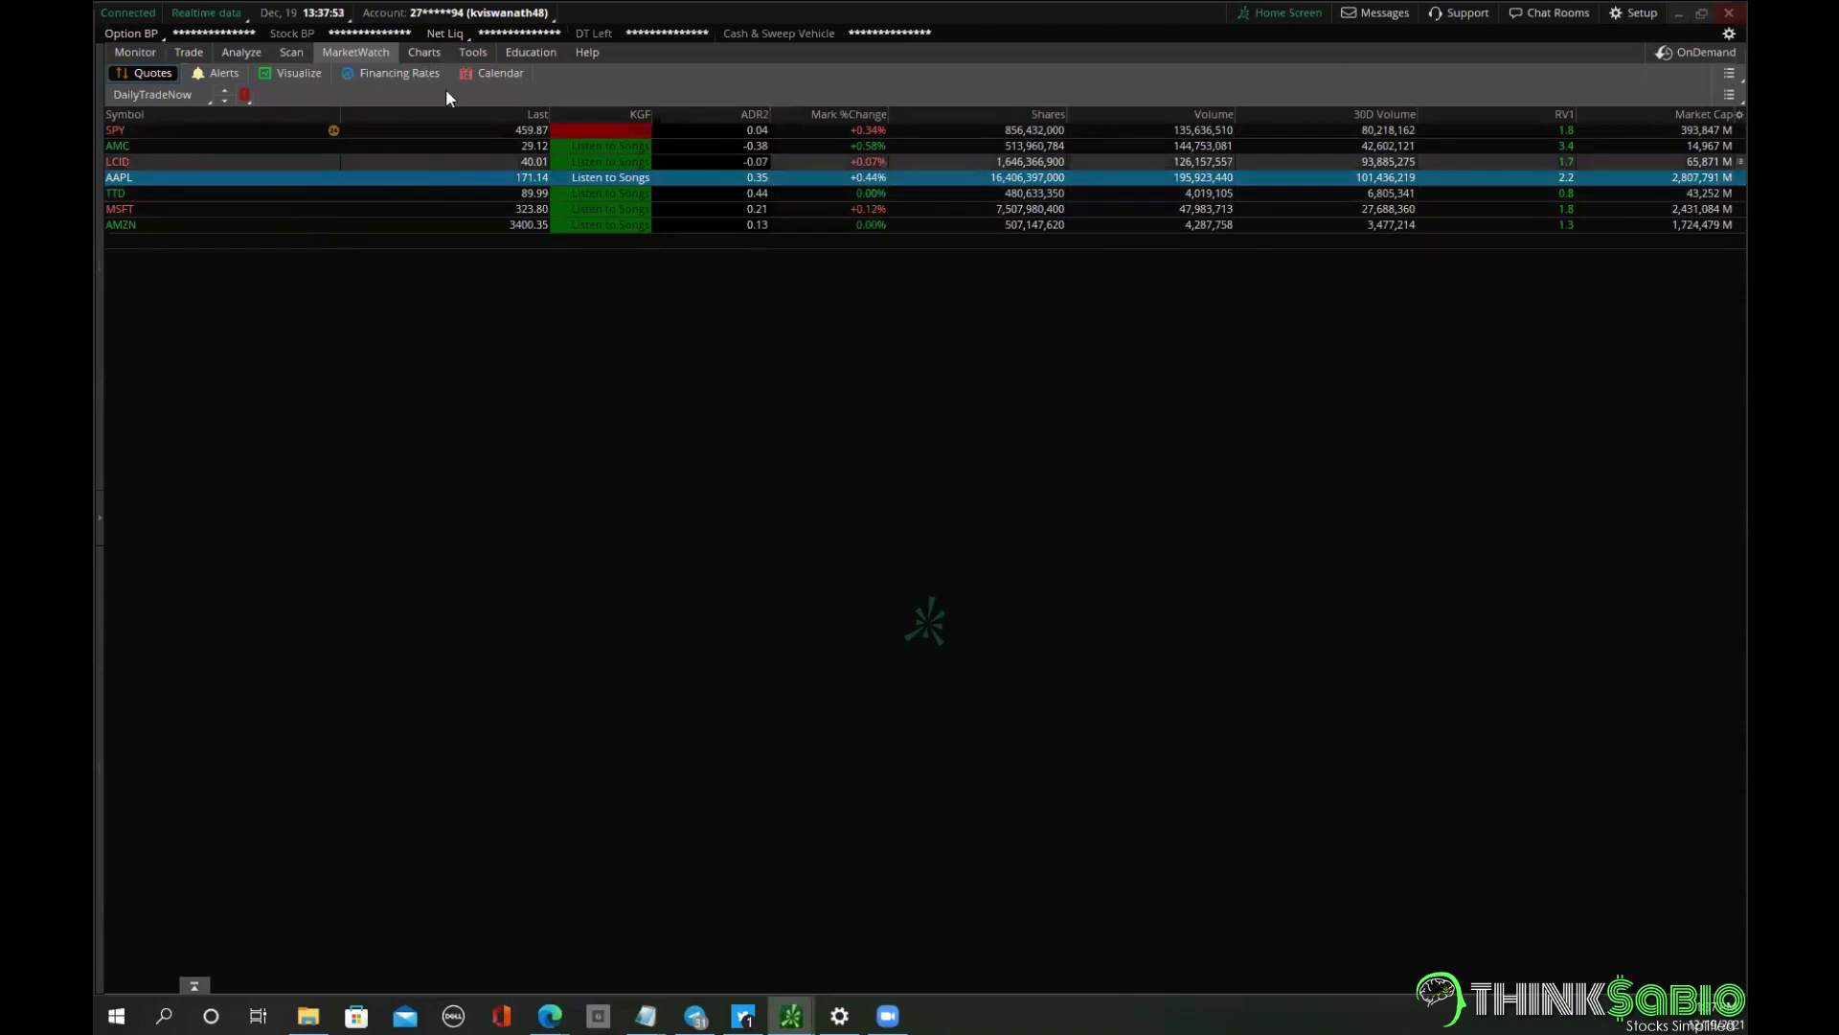
{"action": "left_click", "coordinate": [435, 50]}
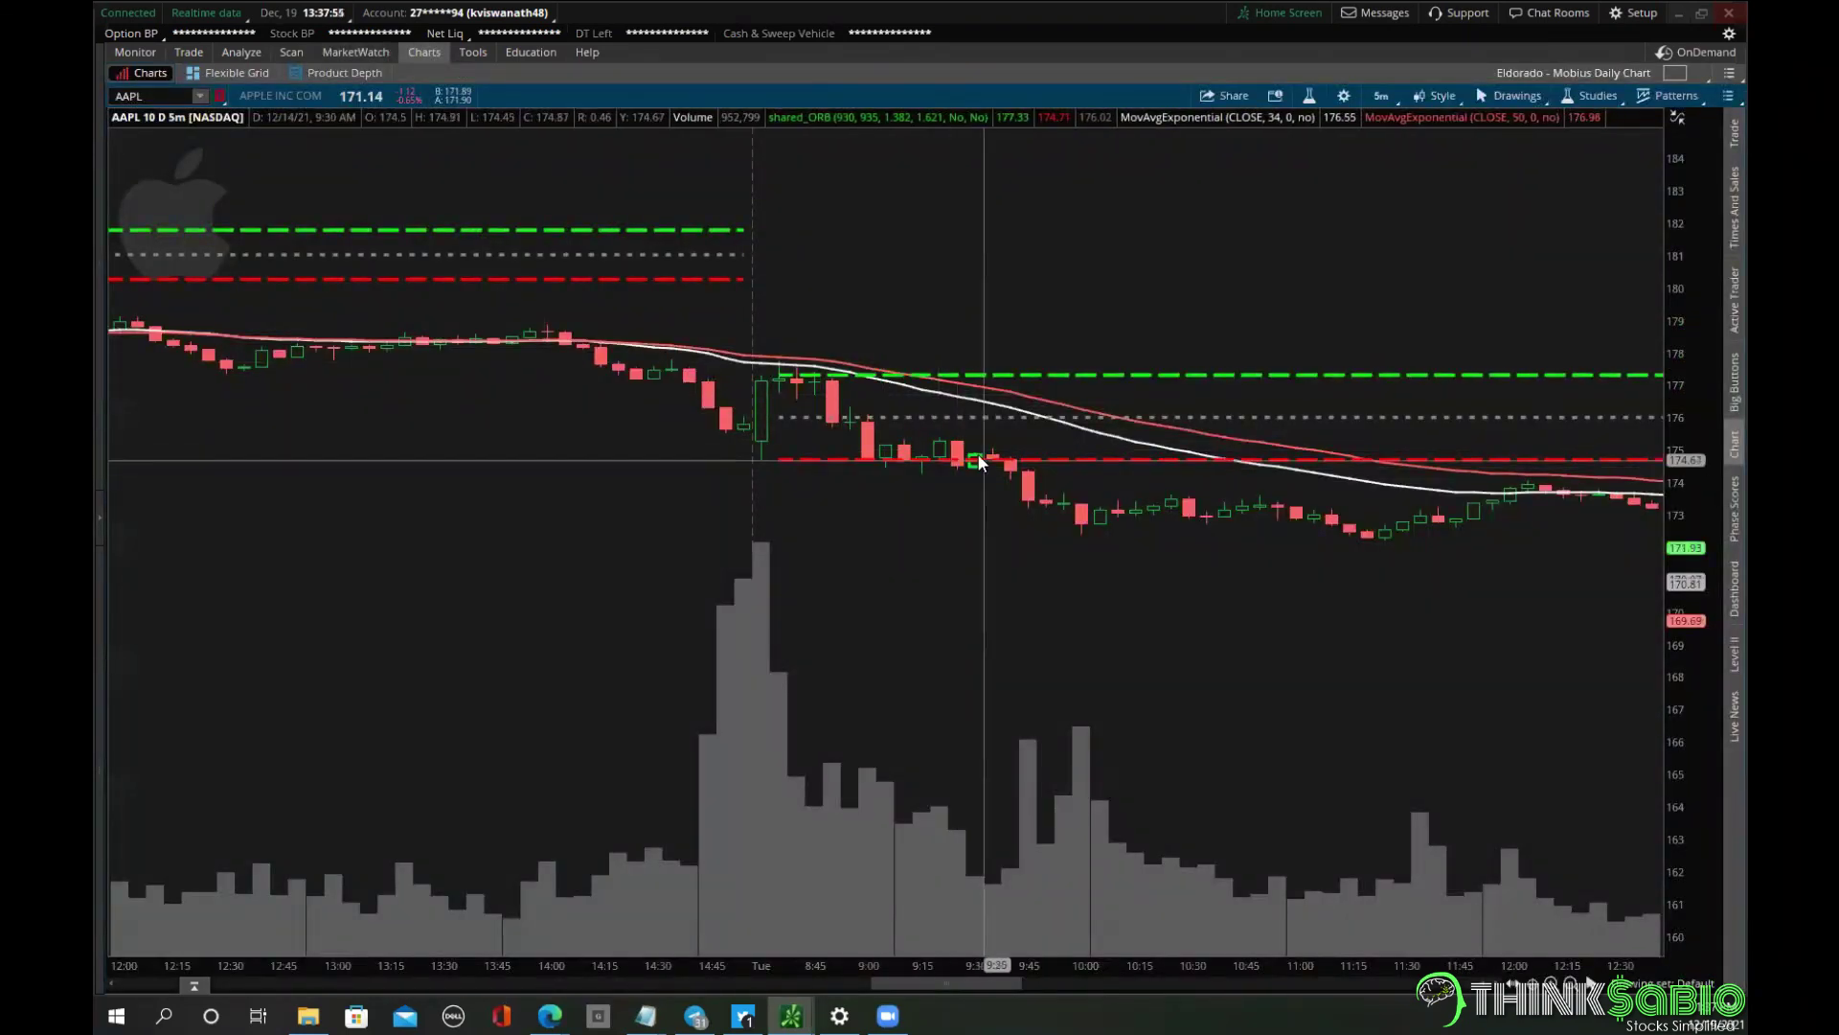
Scroll through the remaining AAPL days, then autozoom the chart to fit all 10 days.
{"action": "scroll", "coordinate": [979, 458], "scroll_direction": "down", "scroll_amount": 10}
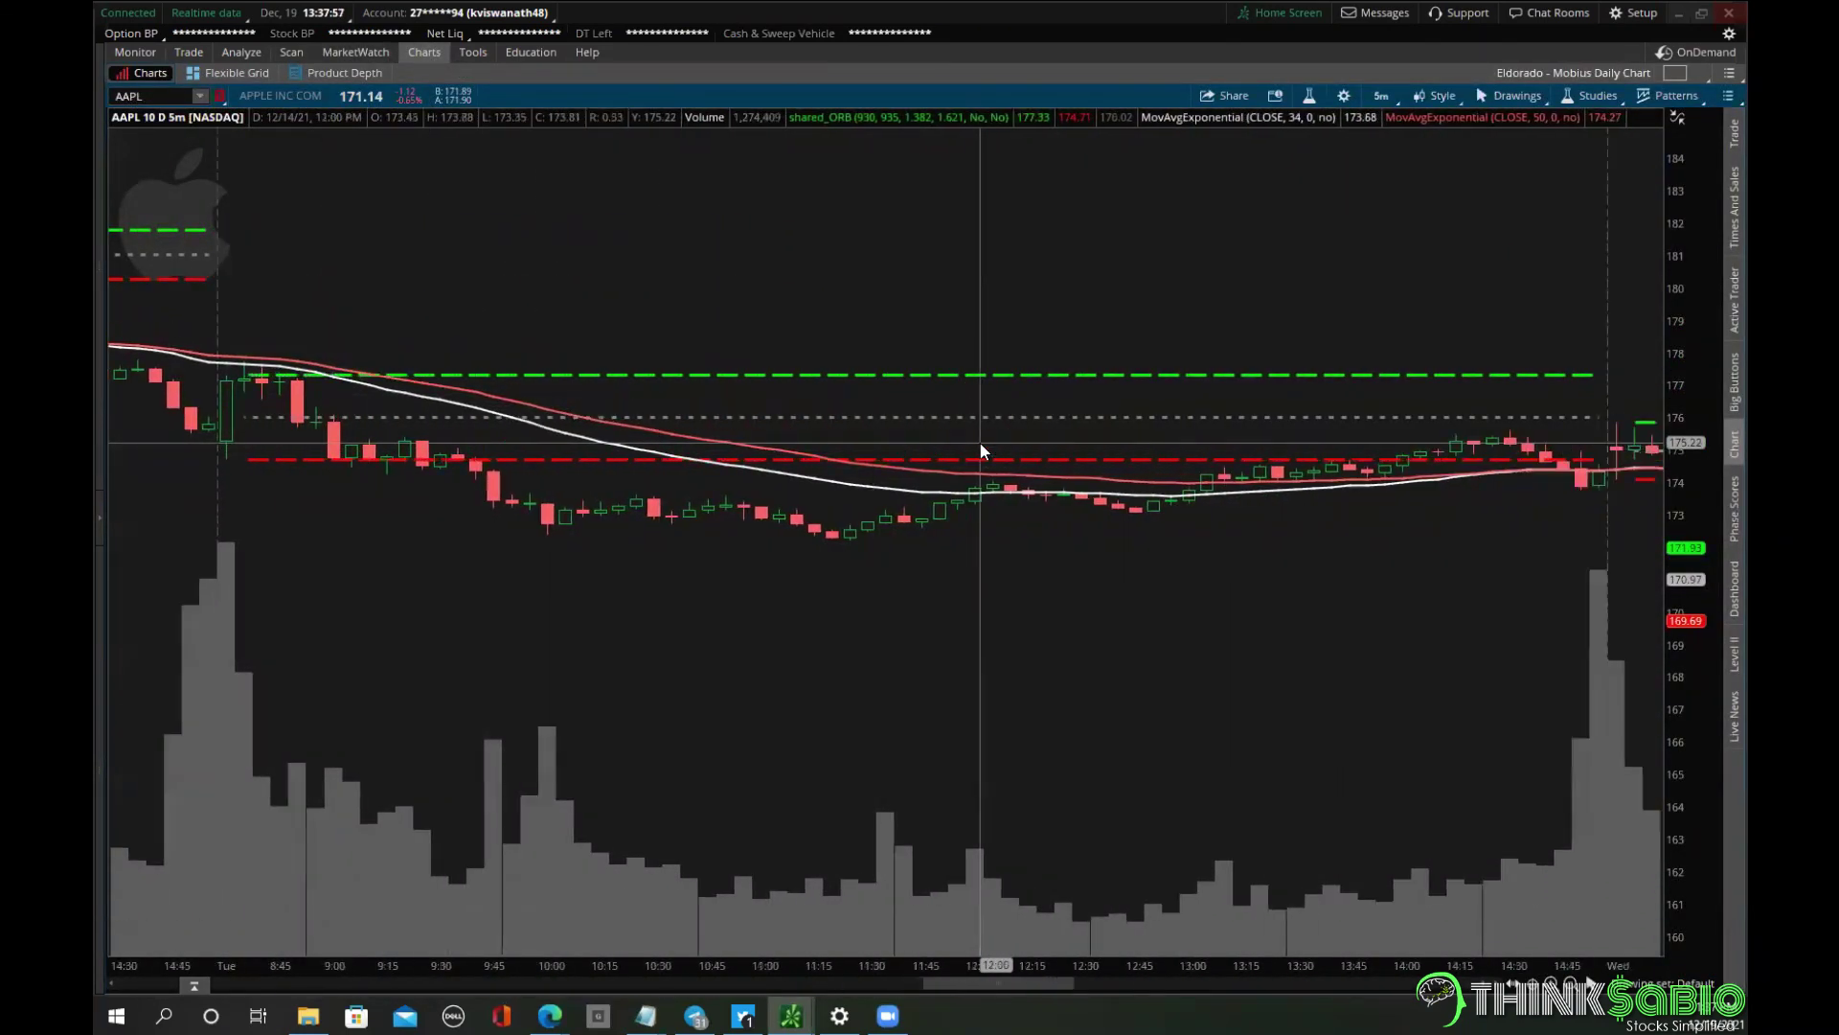
{"action": "scroll", "coordinate": [980, 446], "scroll_direction": "down", "scroll_amount": 1}
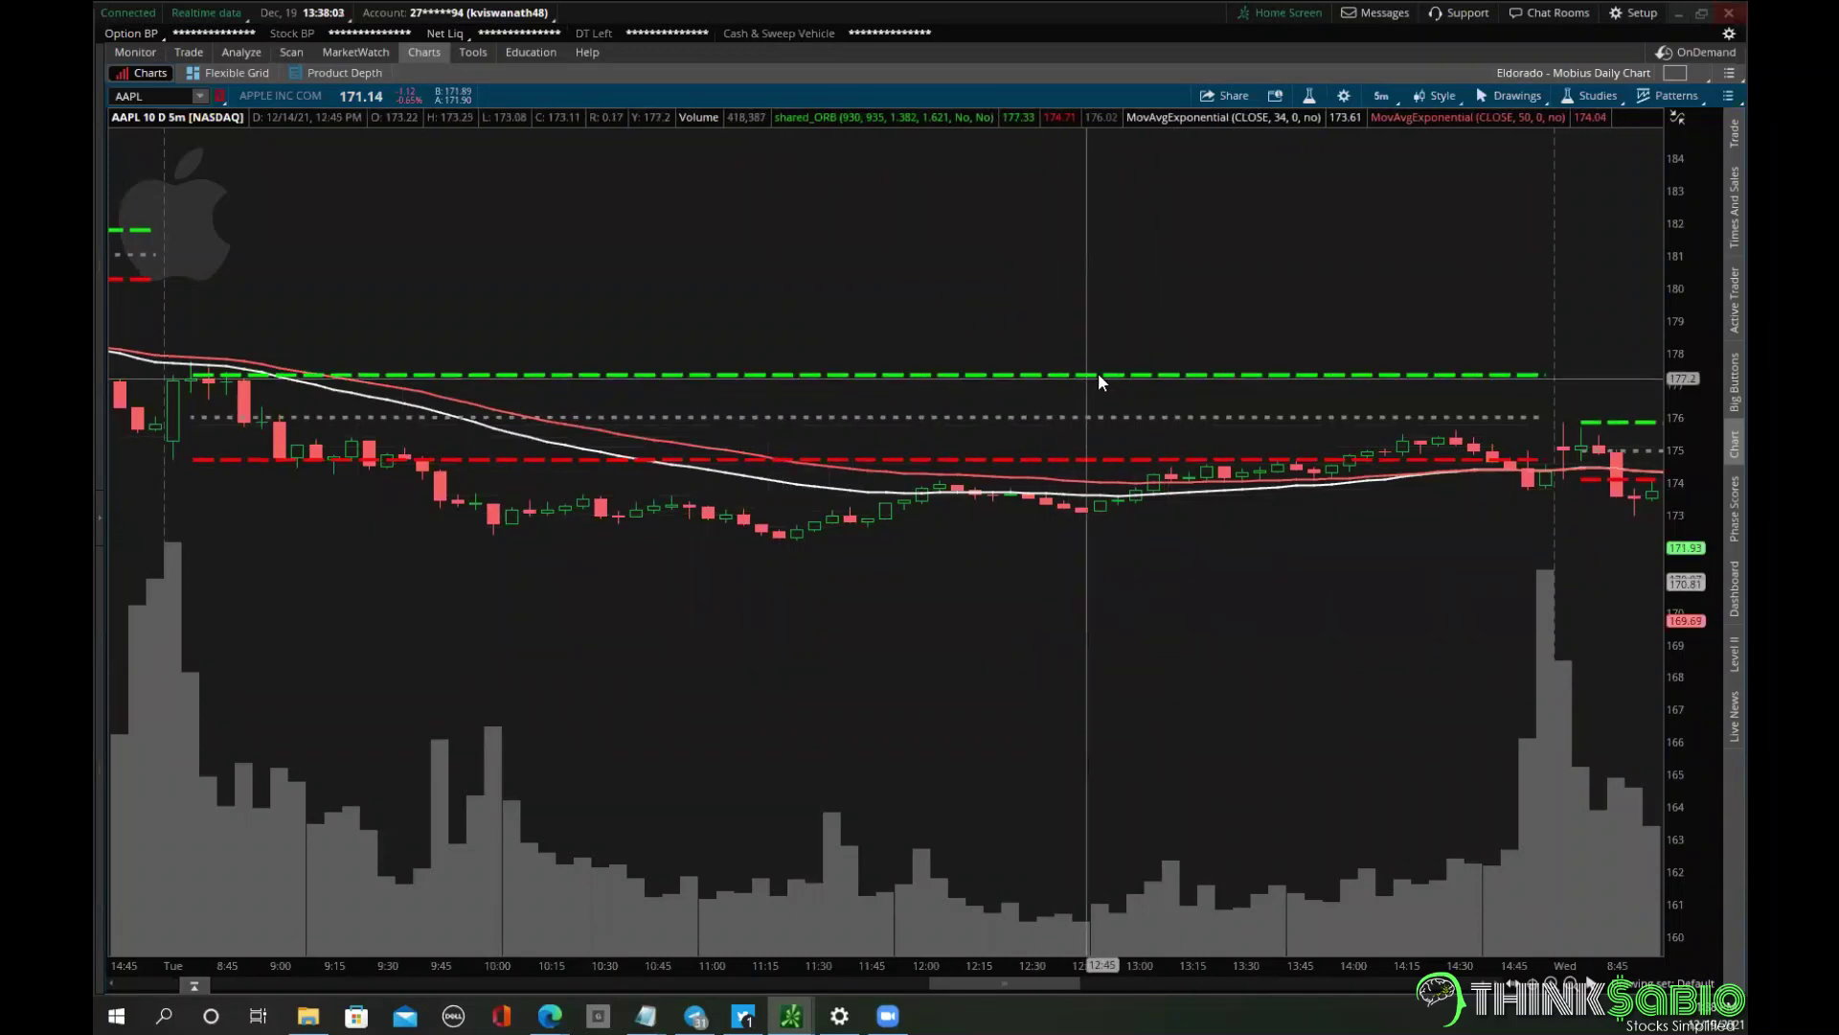
{"action": "scroll", "coordinate": [1054, 407], "scroll_direction": "down", "scroll_amount": 3}
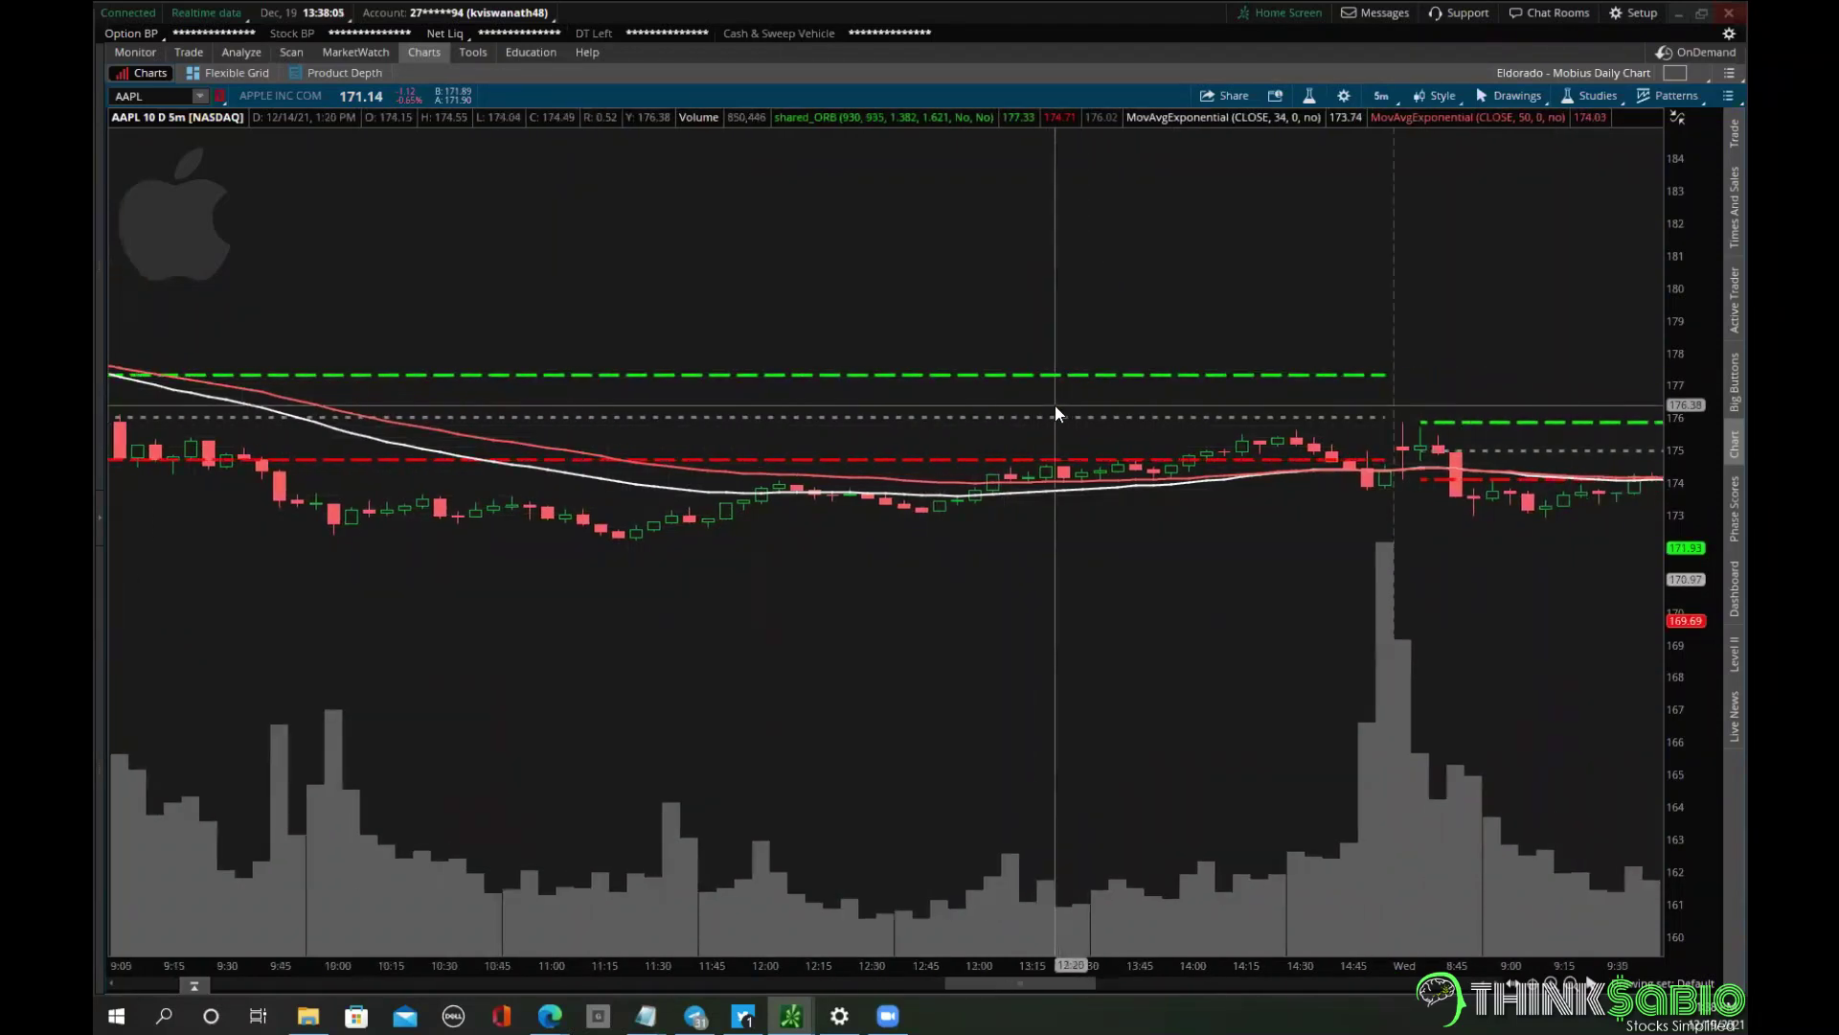
{"action": "scroll", "coordinate": [1055, 413], "scroll_direction": "down", "scroll_amount": 10}
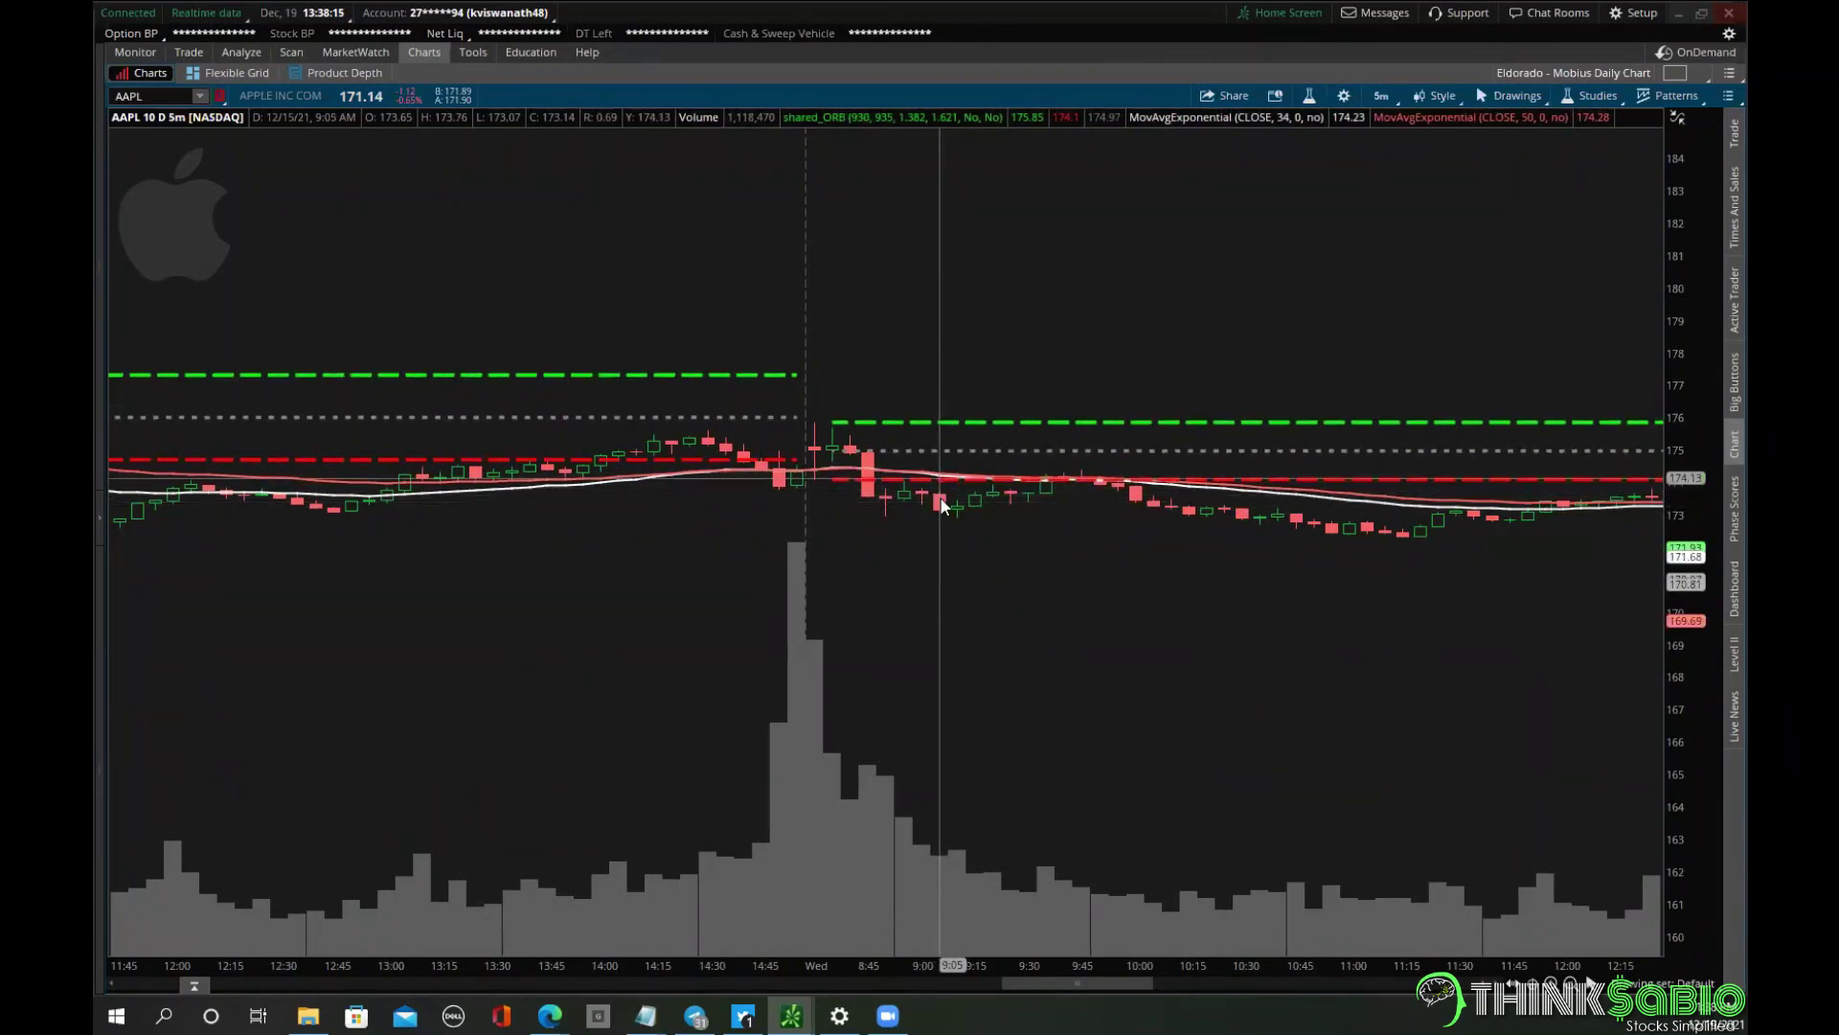
{"action": "scroll", "coordinate": [939, 507], "scroll_direction": "down", "scroll_amount": 3}
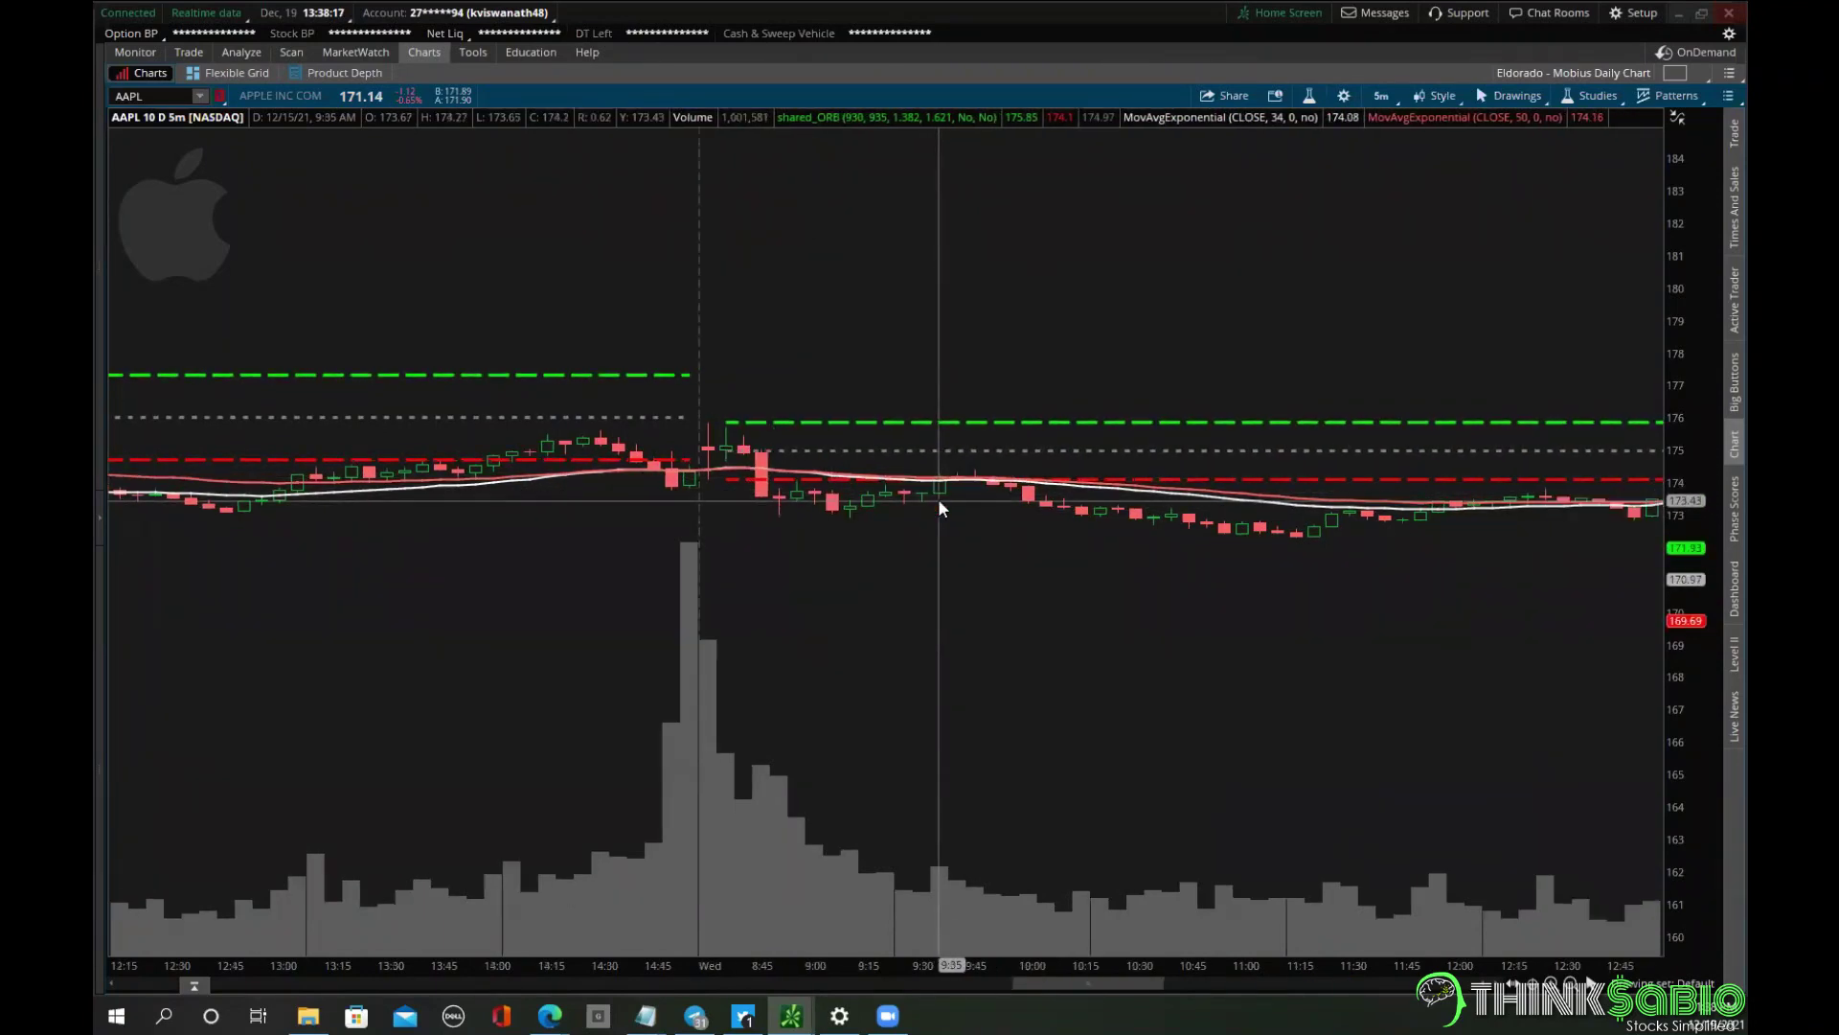
{"action": "scroll", "coordinate": [939, 508], "scroll_direction": "down", "scroll_amount": 6}
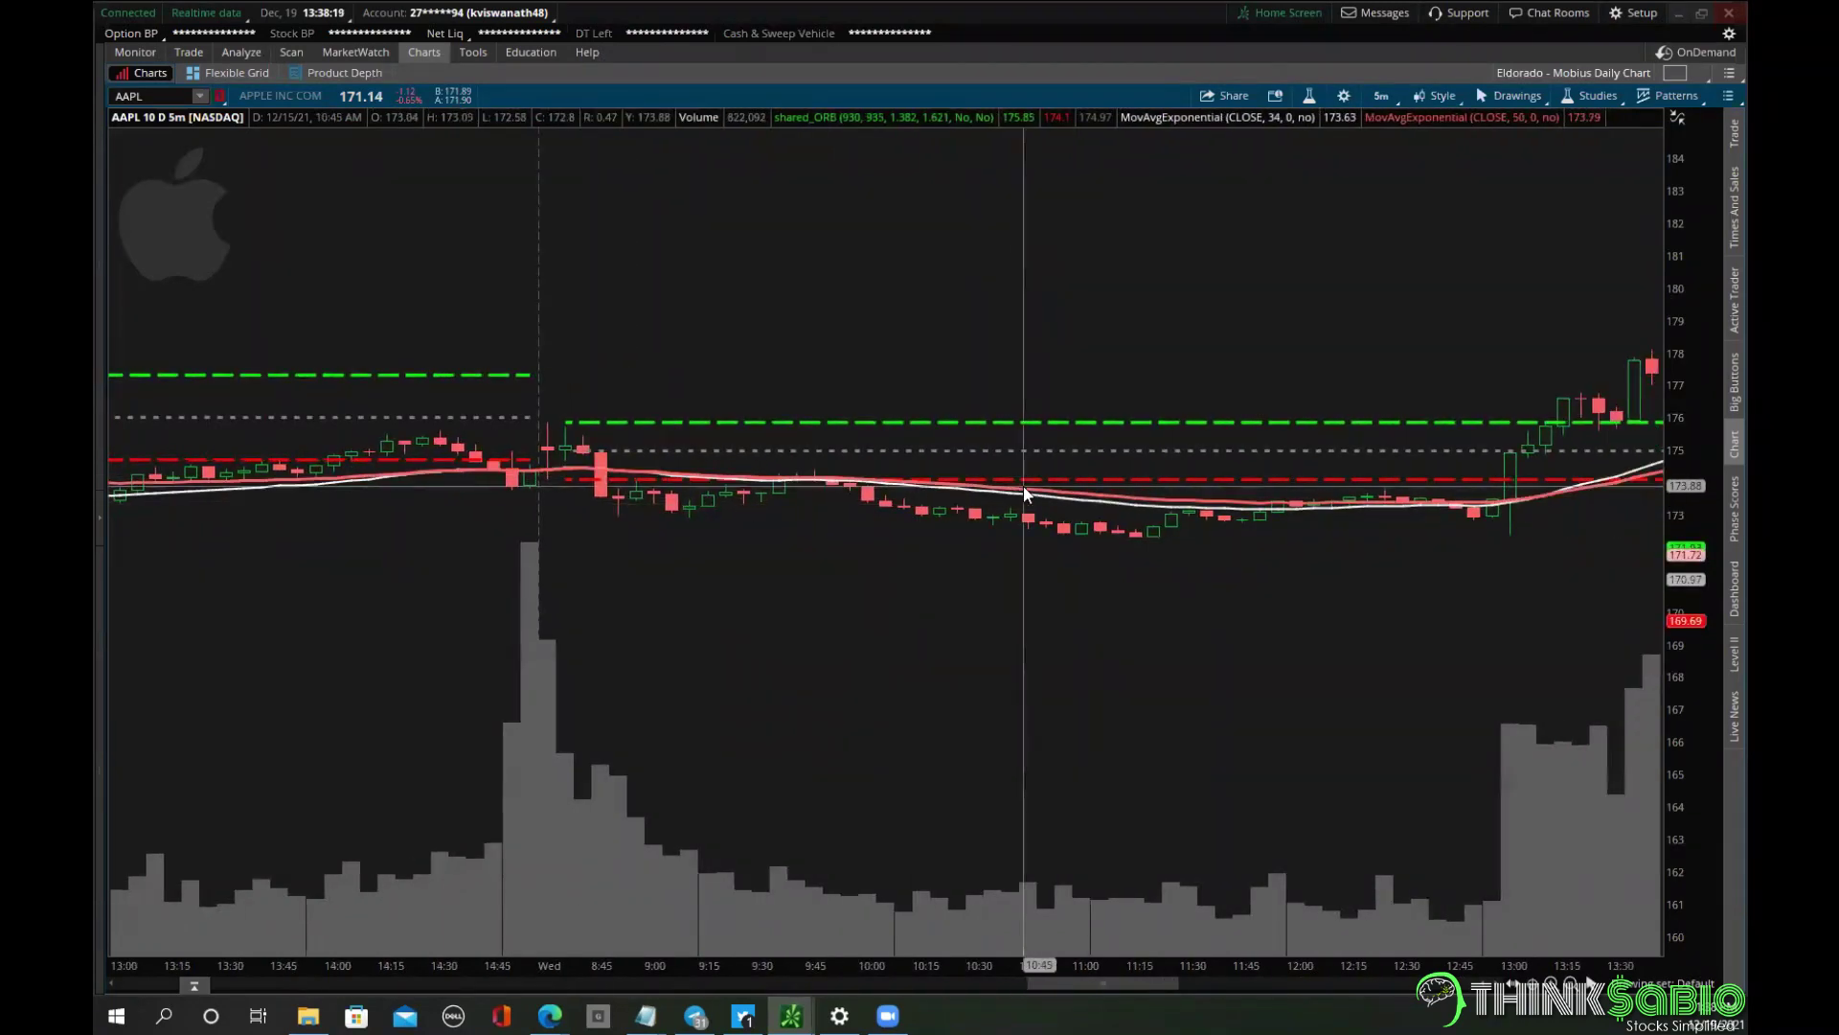
{"action": "scroll", "coordinate": [1153, 526], "scroll_direction": "down", "scroll_amount": 3}
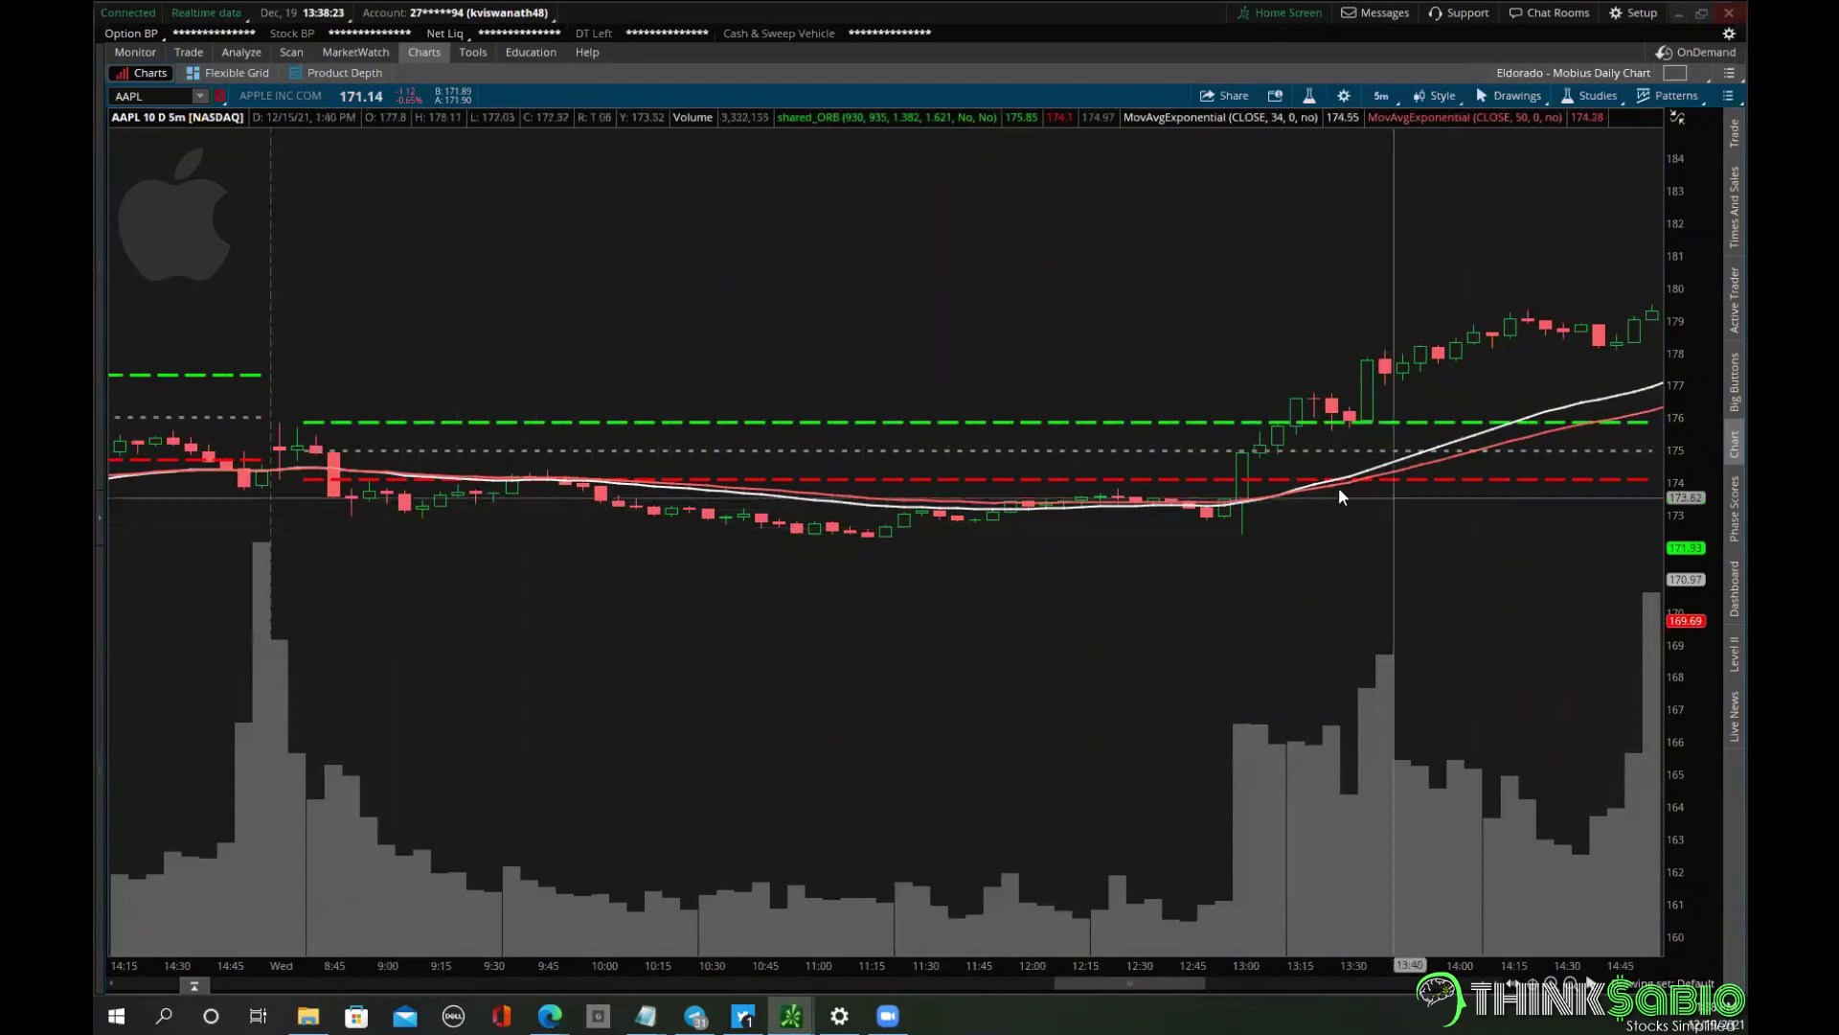
{"action": "scroll", "coordinate": [1248, 485], "scroll_direction": "down", "scroll_amount": 8}
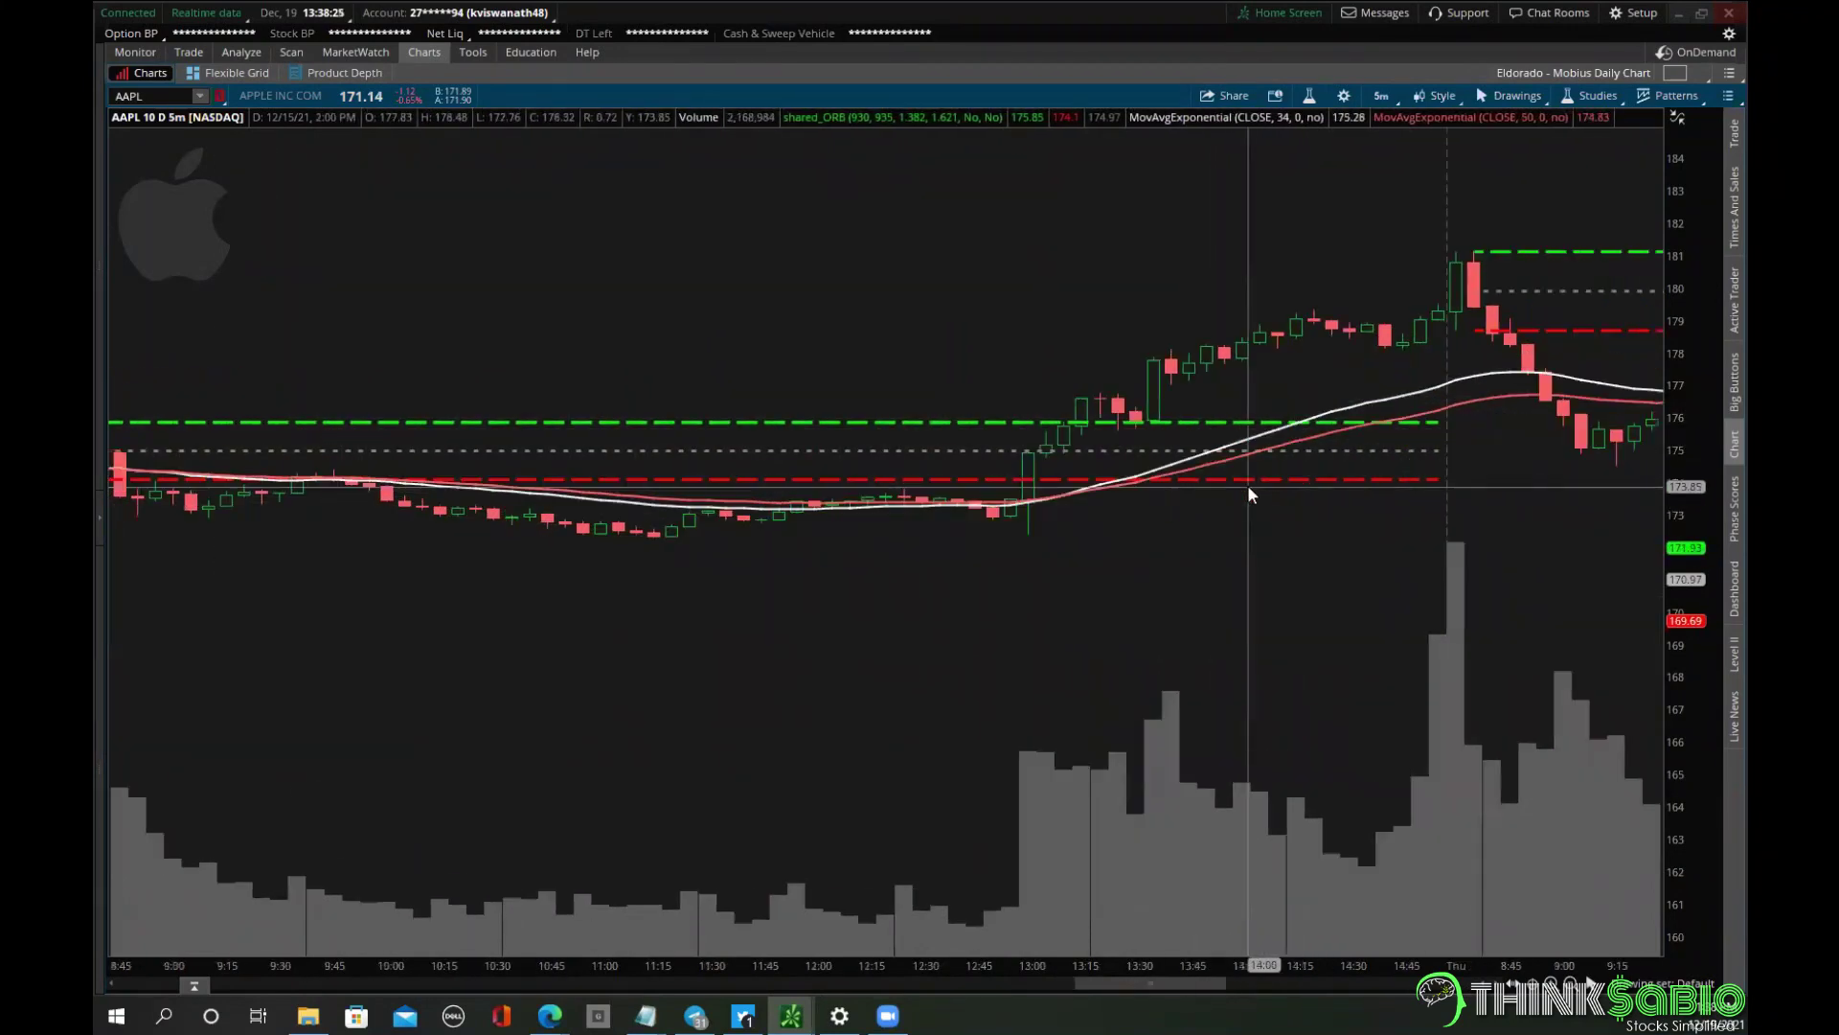
{"action": "scroll", "coordinate": [1247, 485], "scroll_direction": "down", "scroll_amount": 6}
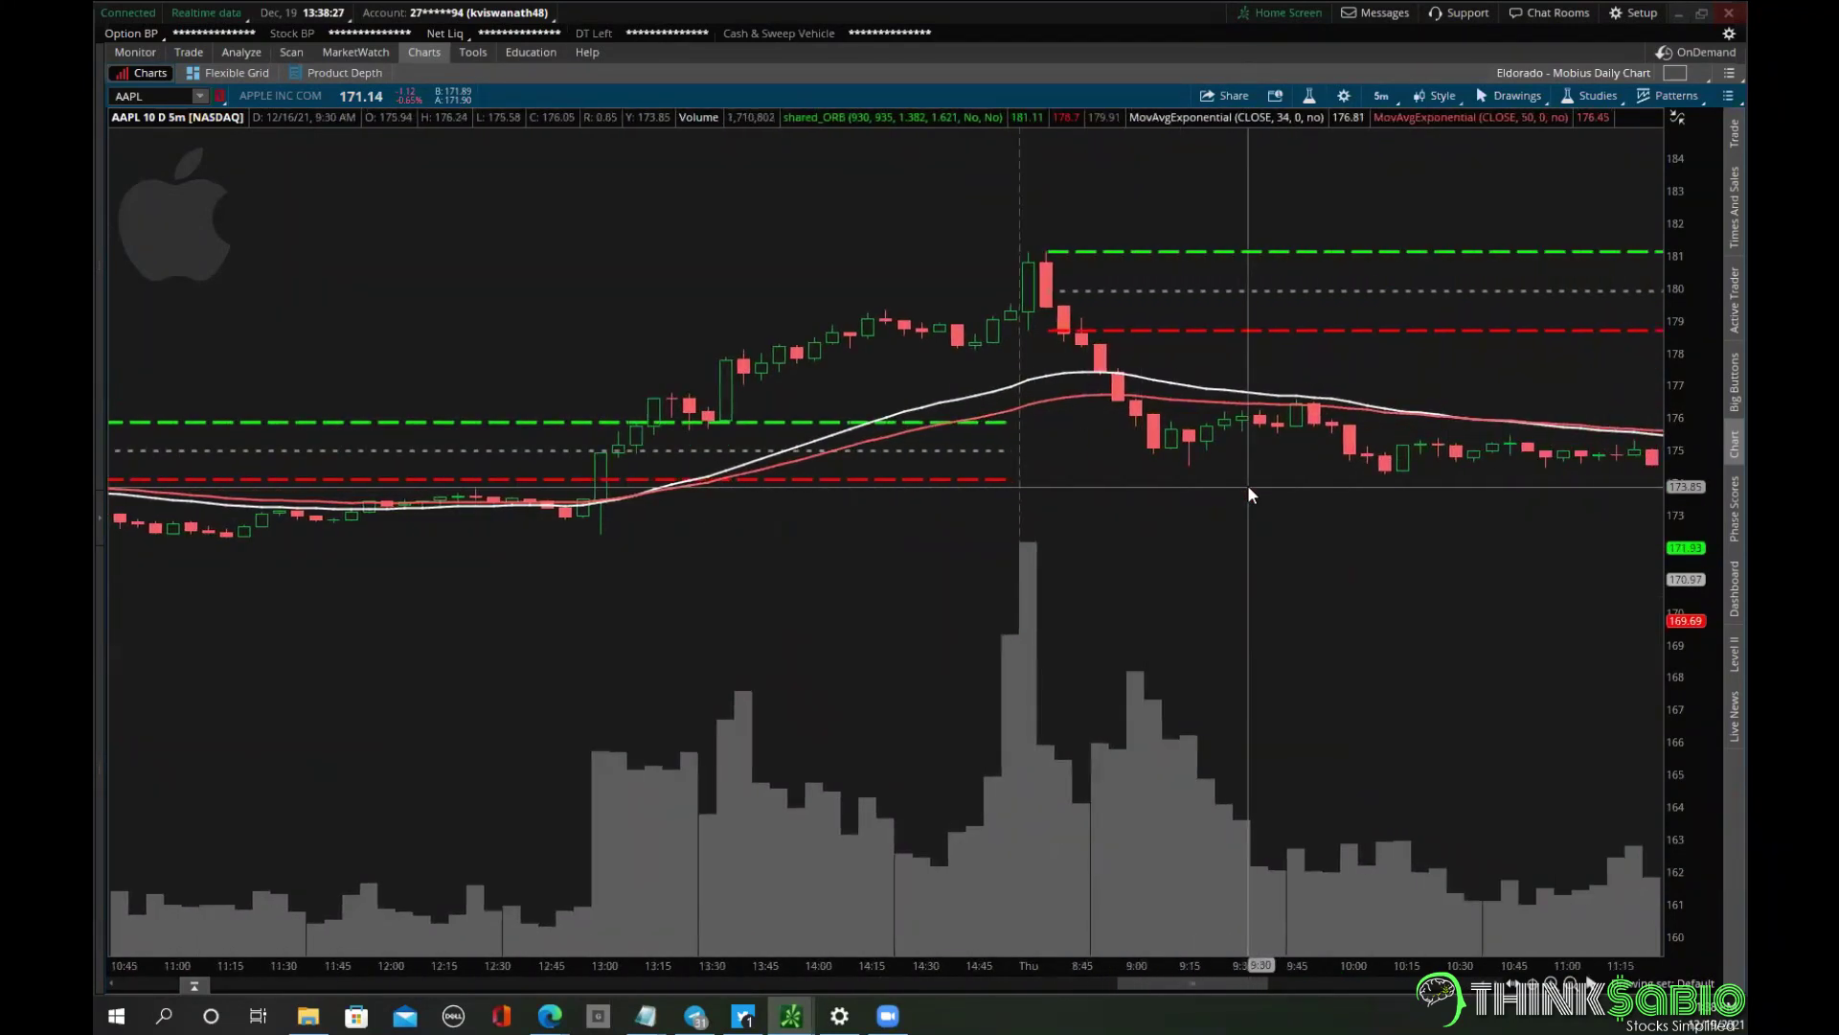
{"action": "scroll", "coordinate": [1247, 485], "scroll_direction": "down", "scroll_amount": 1}
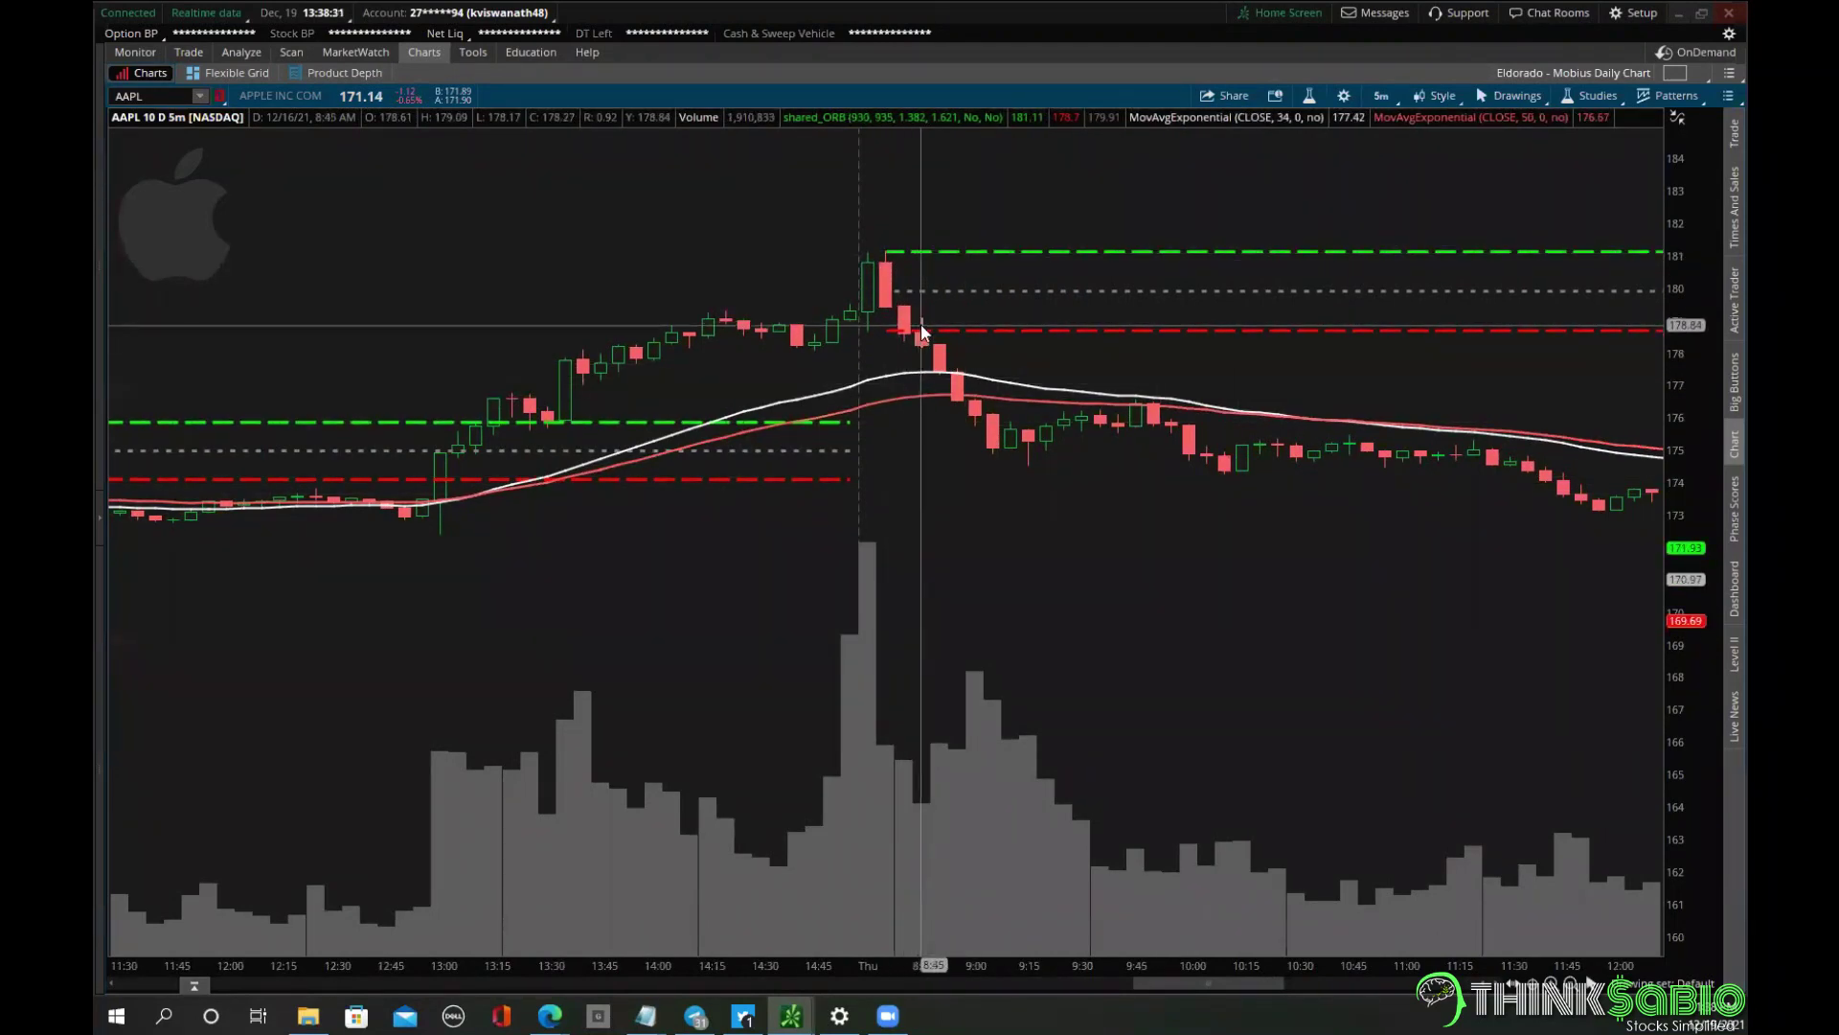
{"action": "scroll", "coordinate": [916, 337], "scroll_direction": "down", "scroll_amount": 6}
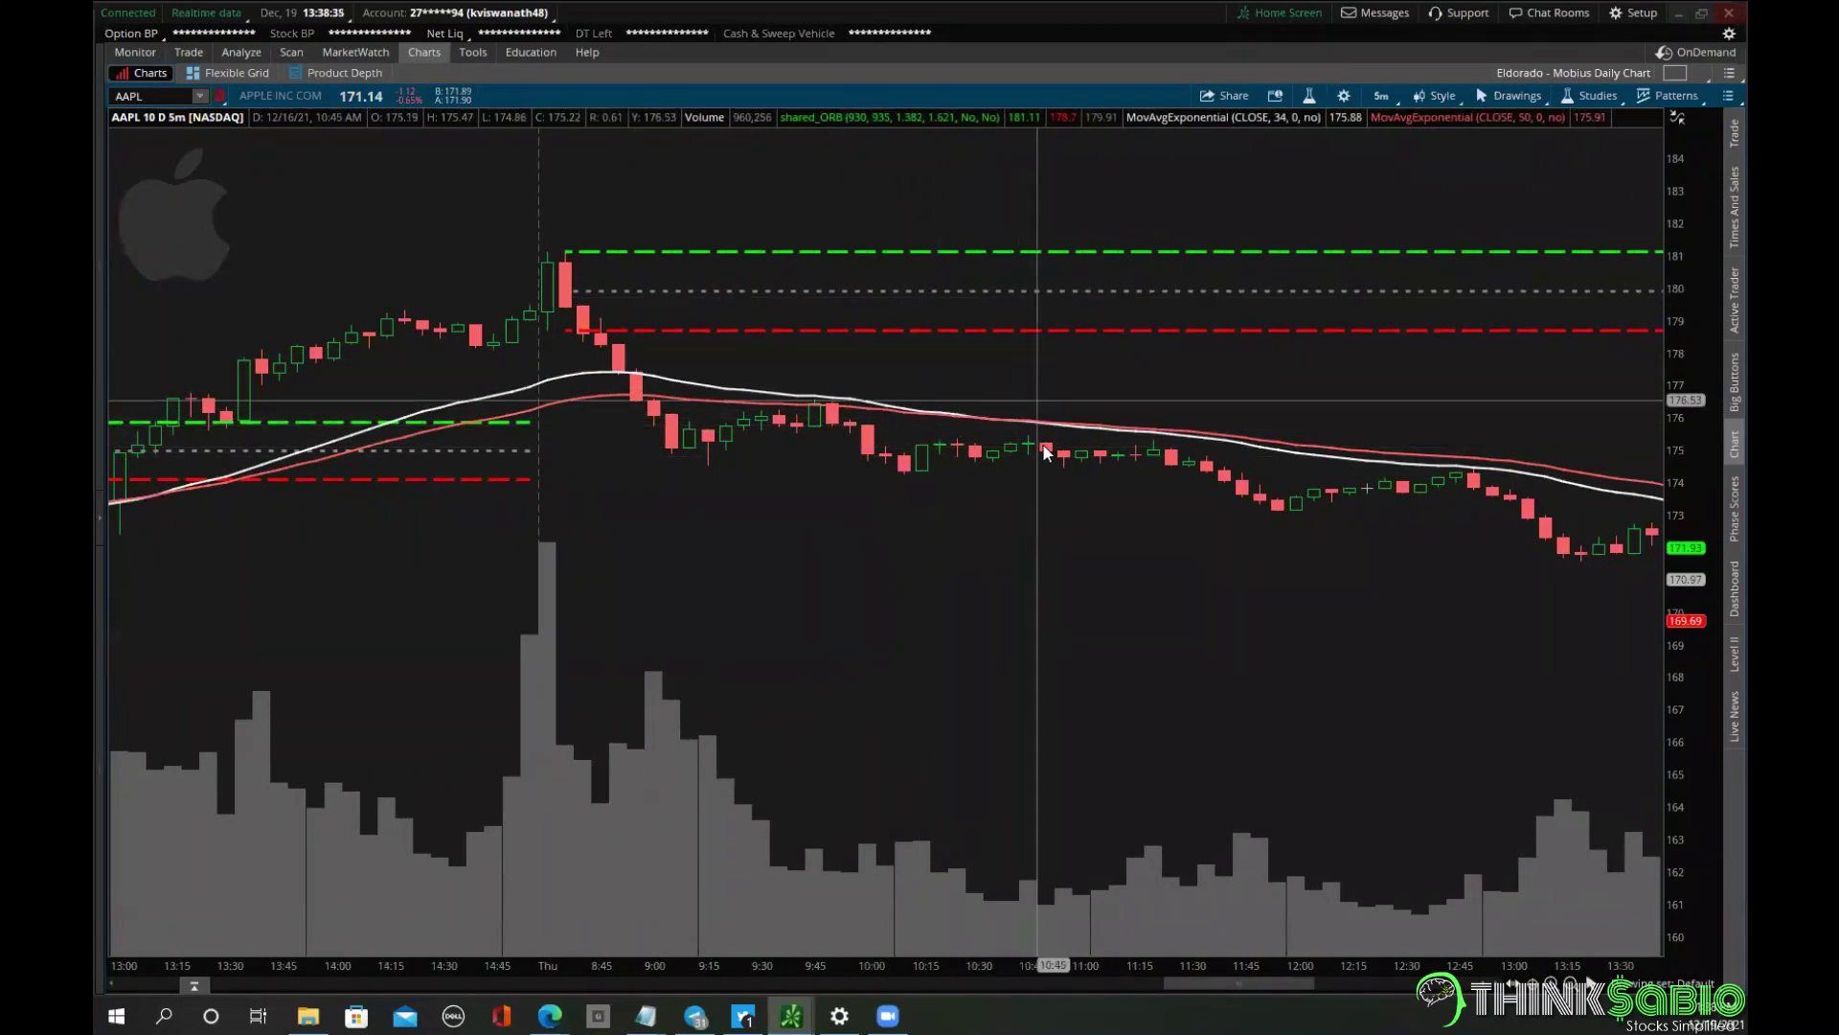
{"action": "scroll", "coordinate": [1221, 434], "scroll_direction": "down", "scroll_amount": 12}
{"action": "scroll", "coordinate": [1220, 435], "scroll_direction": "down", "scroll_amount": 15}
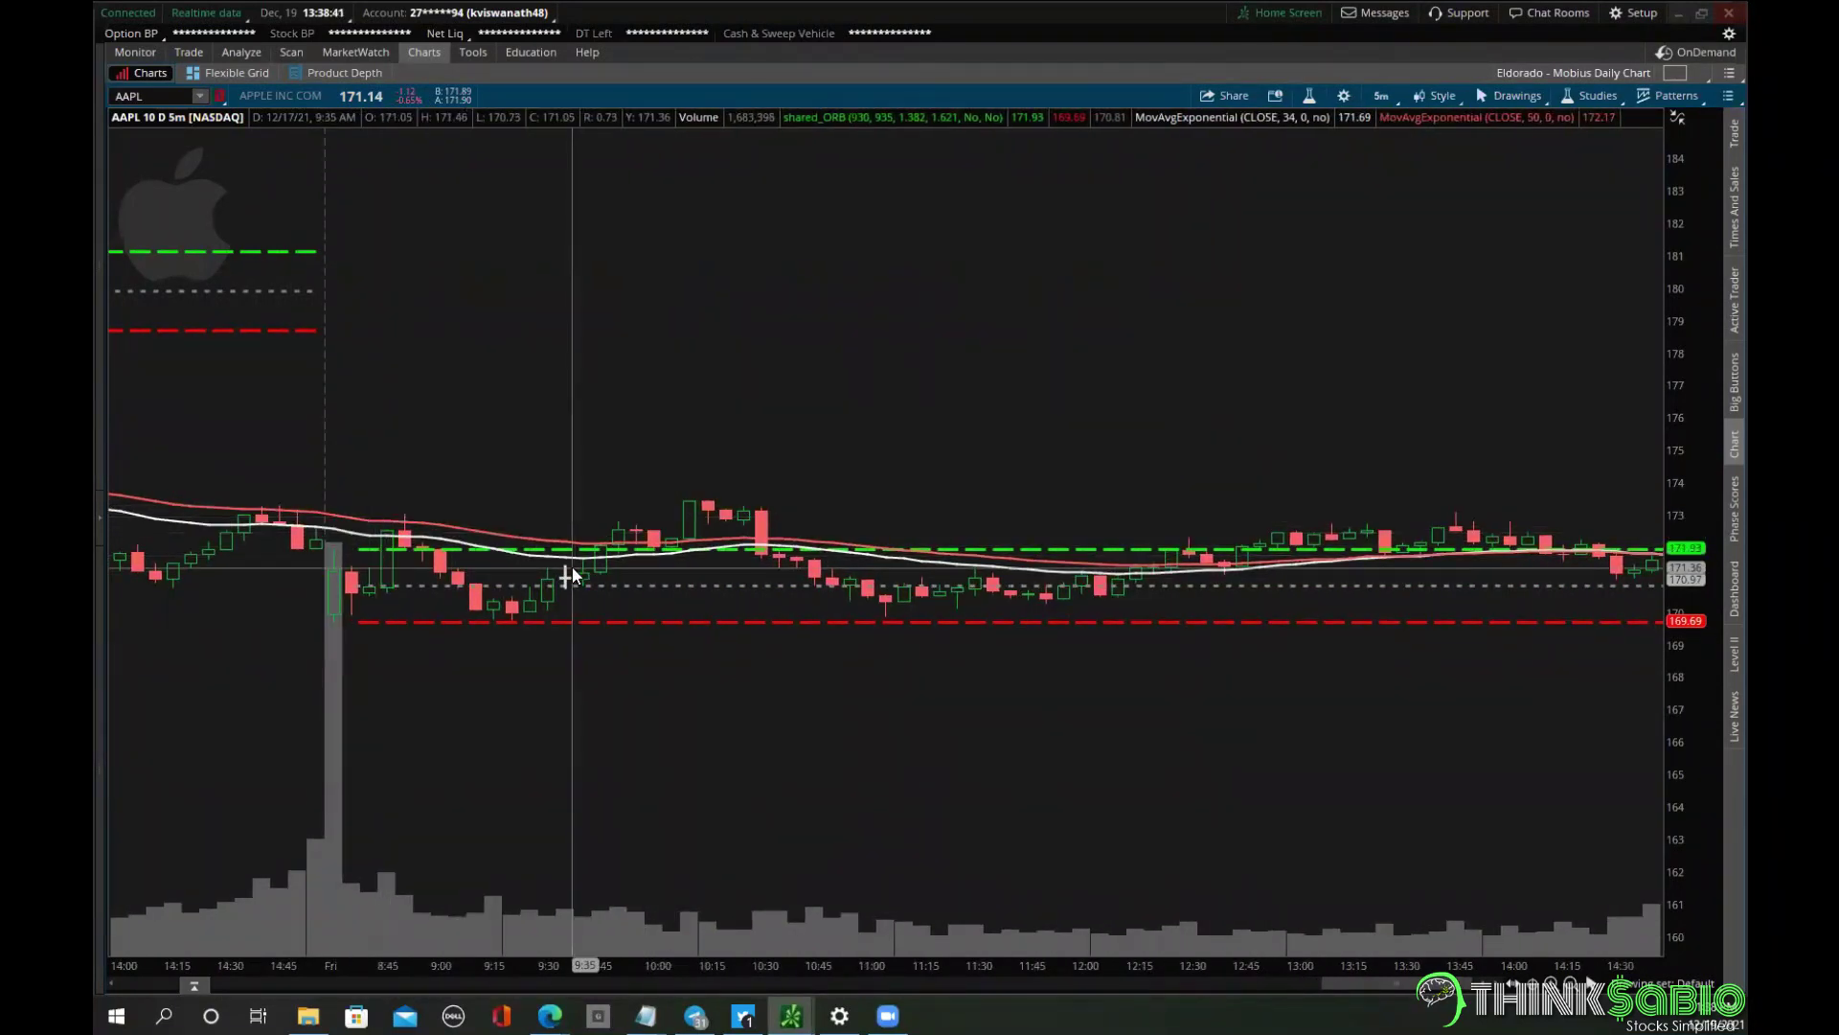
{"action": "scroll", "coordinate": [916, 538], "scroll_direction": "down", "scroll_amount": 1}
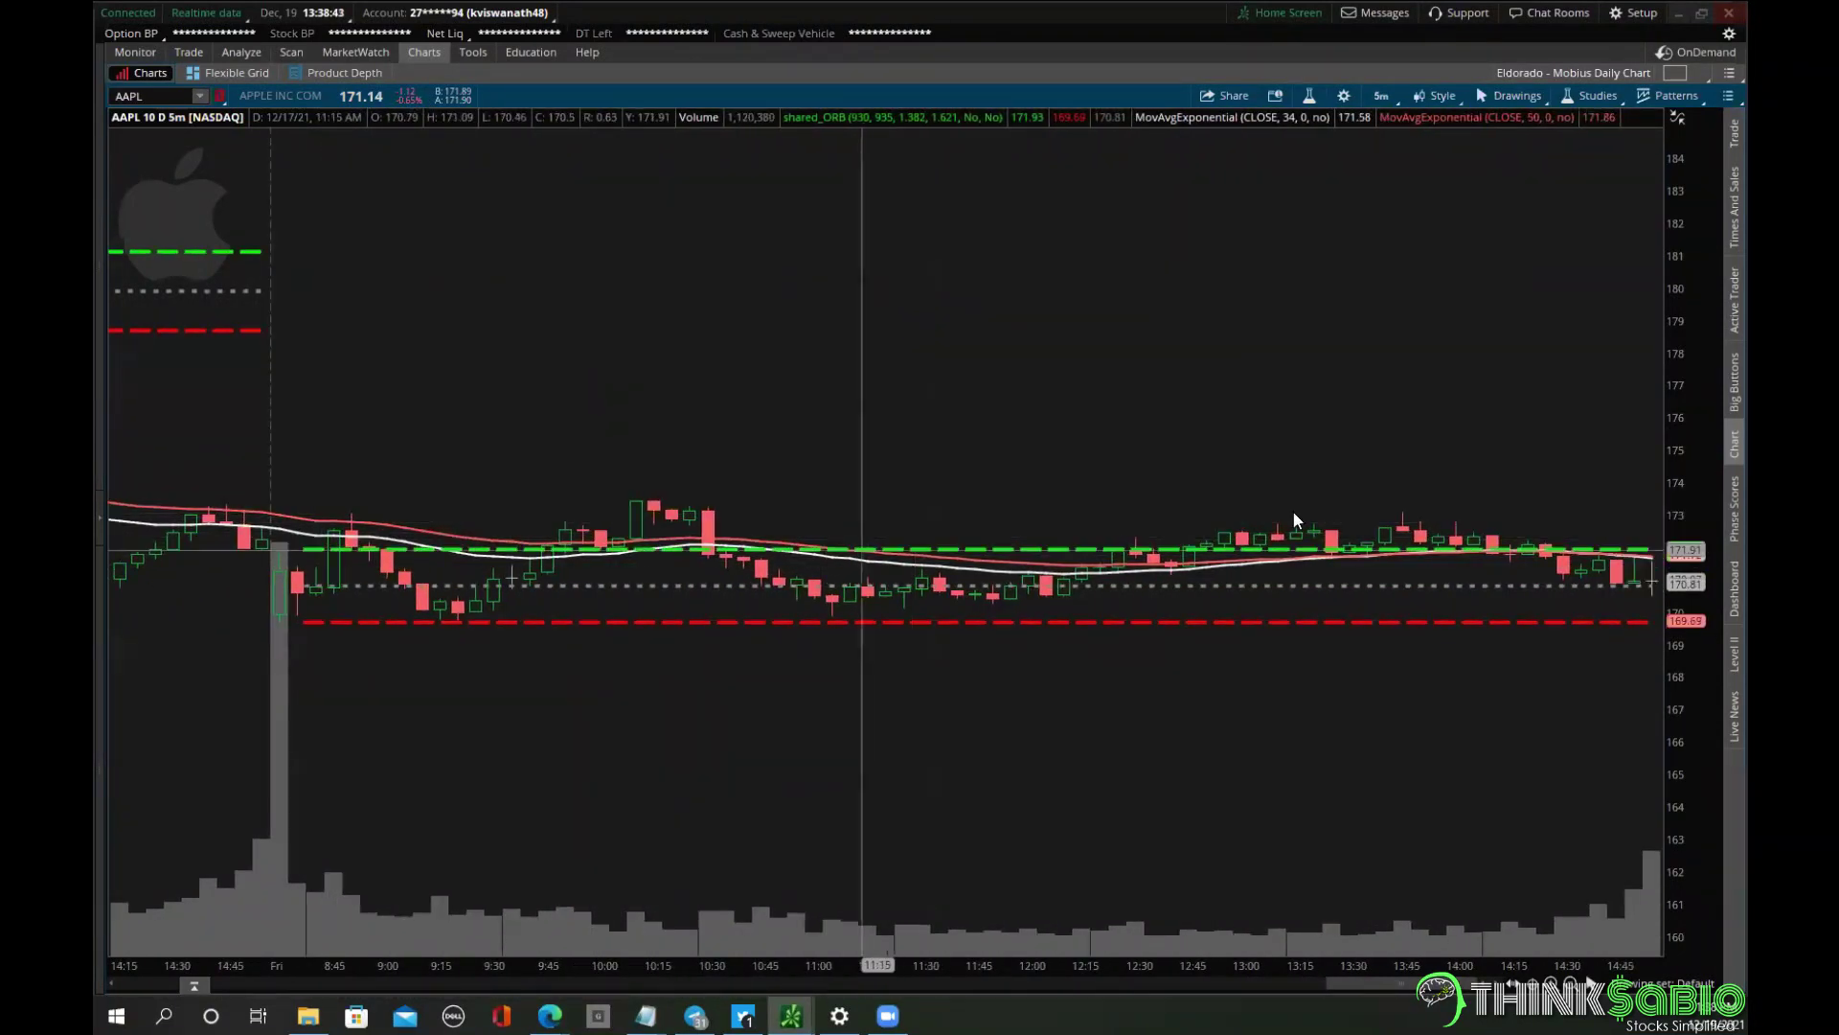
{"action": "right_click", "coordinate": [1006, 331]}
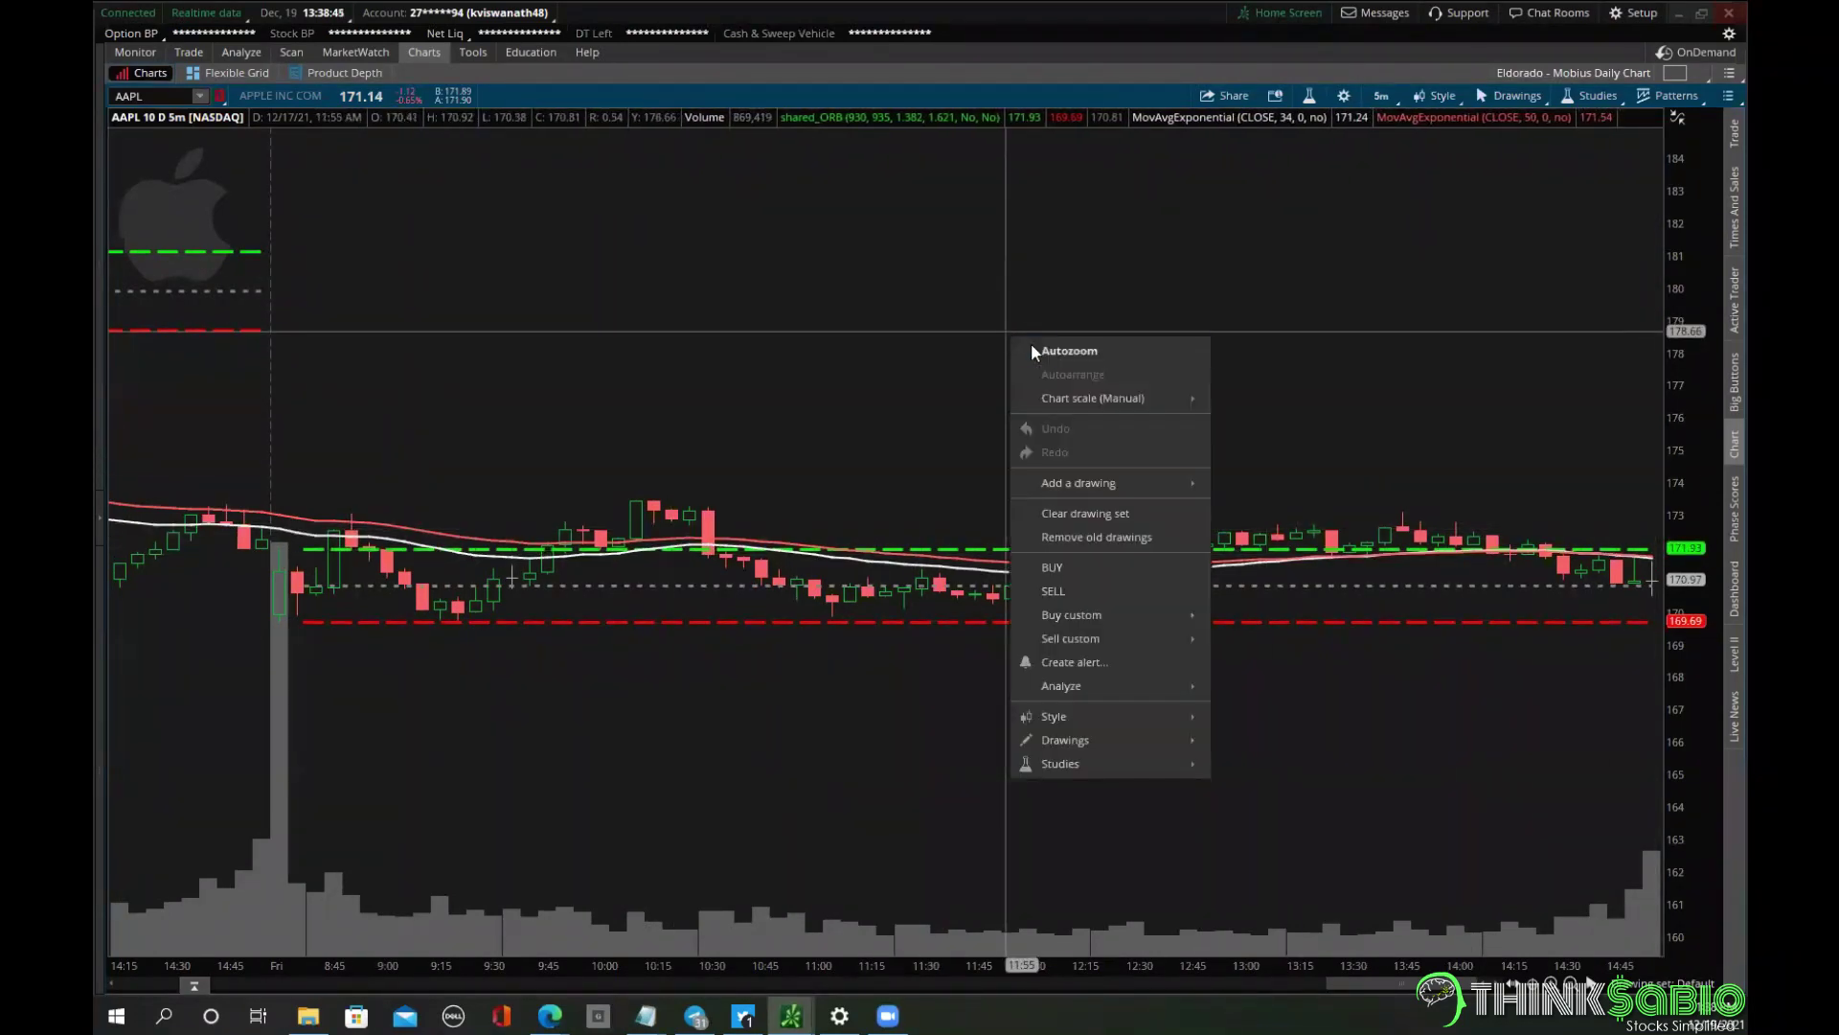
{"action": "left_click", "coordinate": [1054, 352]}
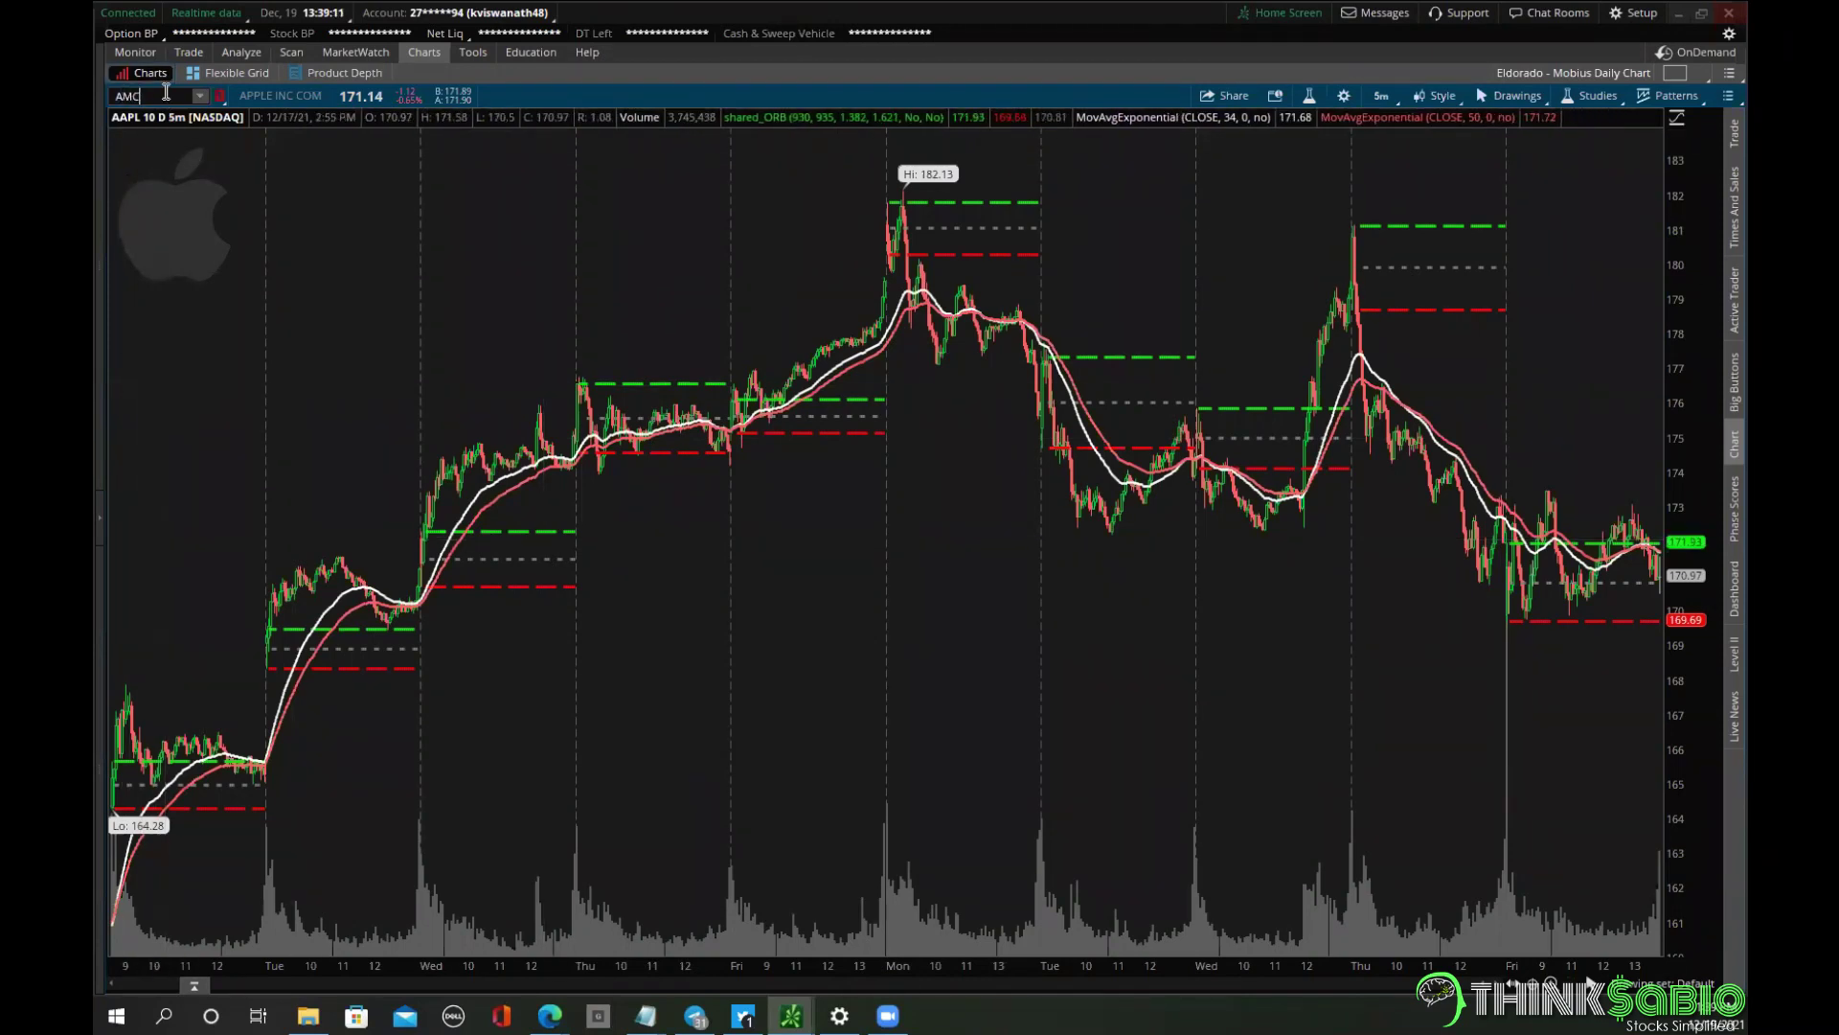
Load AMC, drag-zoom into Friday's session, then Autozoom back to the full 10-day range.
{"action": "key", "text": "Return"}
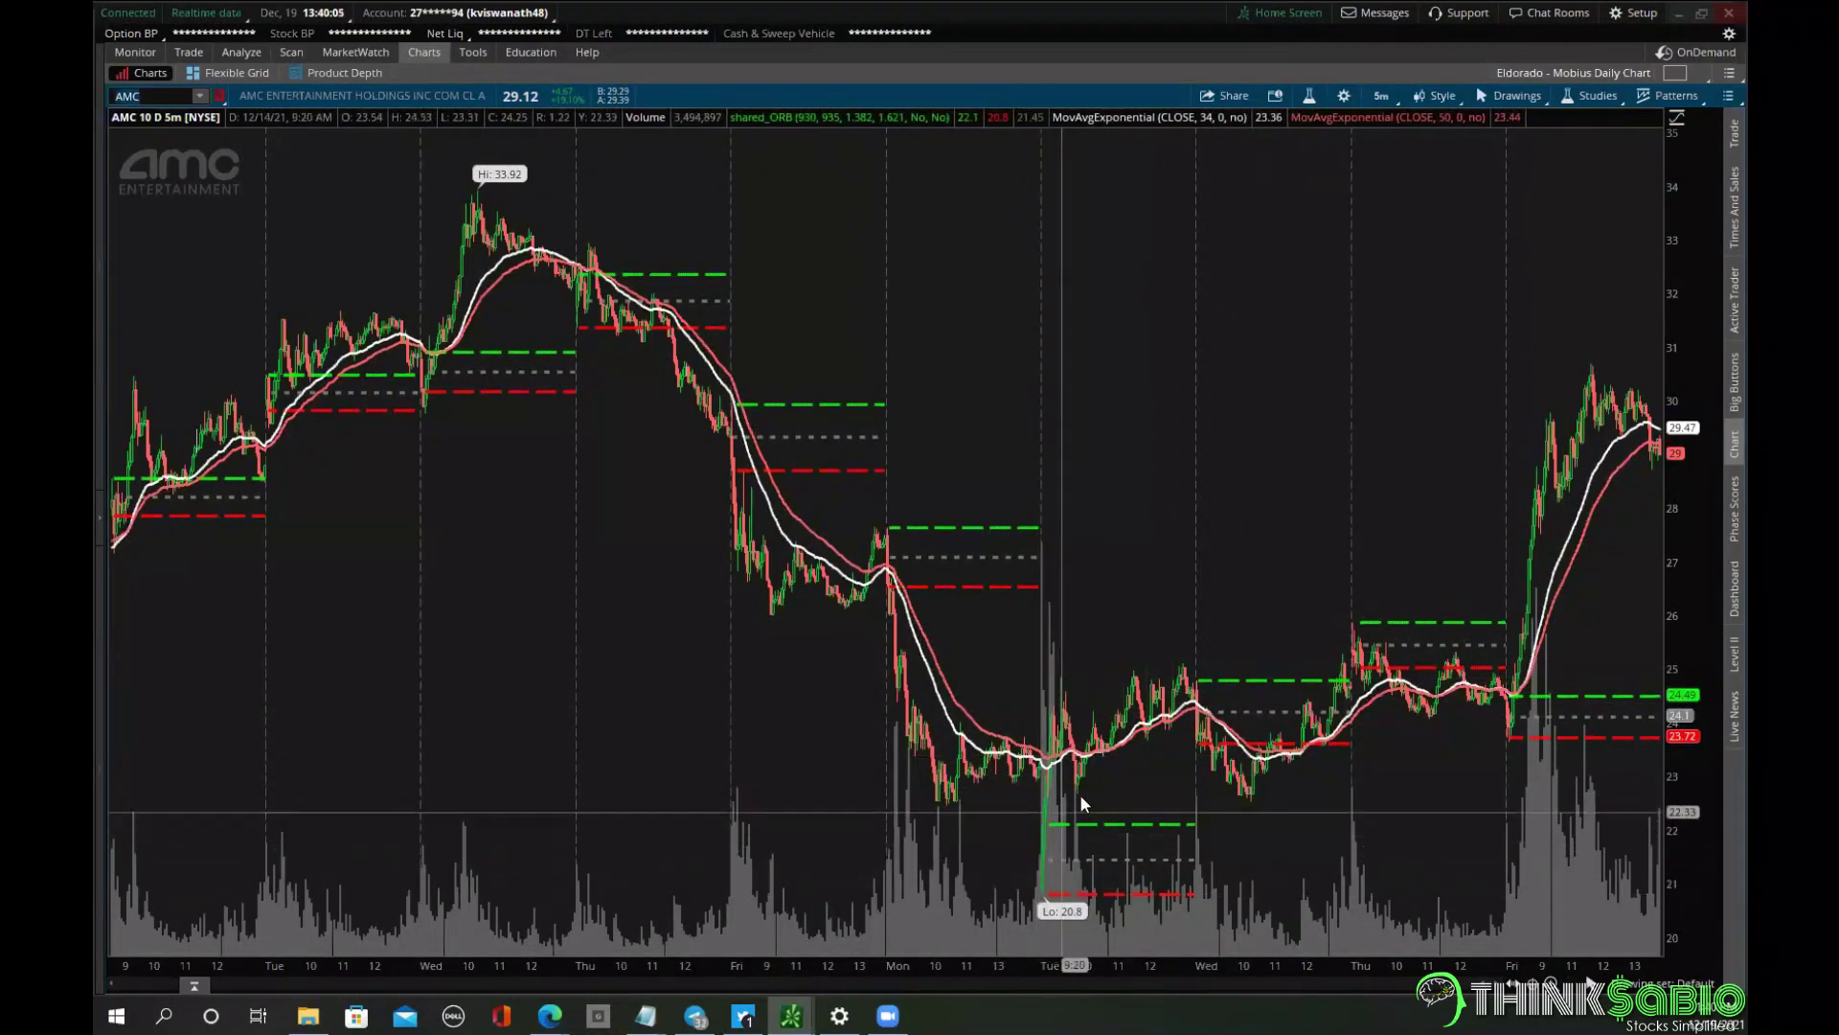
{"action": "mouse_move", "coordinate": [1480, 686]}
{"action": "left_mouse_down"}
{"action": "mouse_move", "coordinate": [1629, 681]}
{"action": "mouse_move", "coordinate": [1709, 606]}
{"action": "left_mouse_up"}
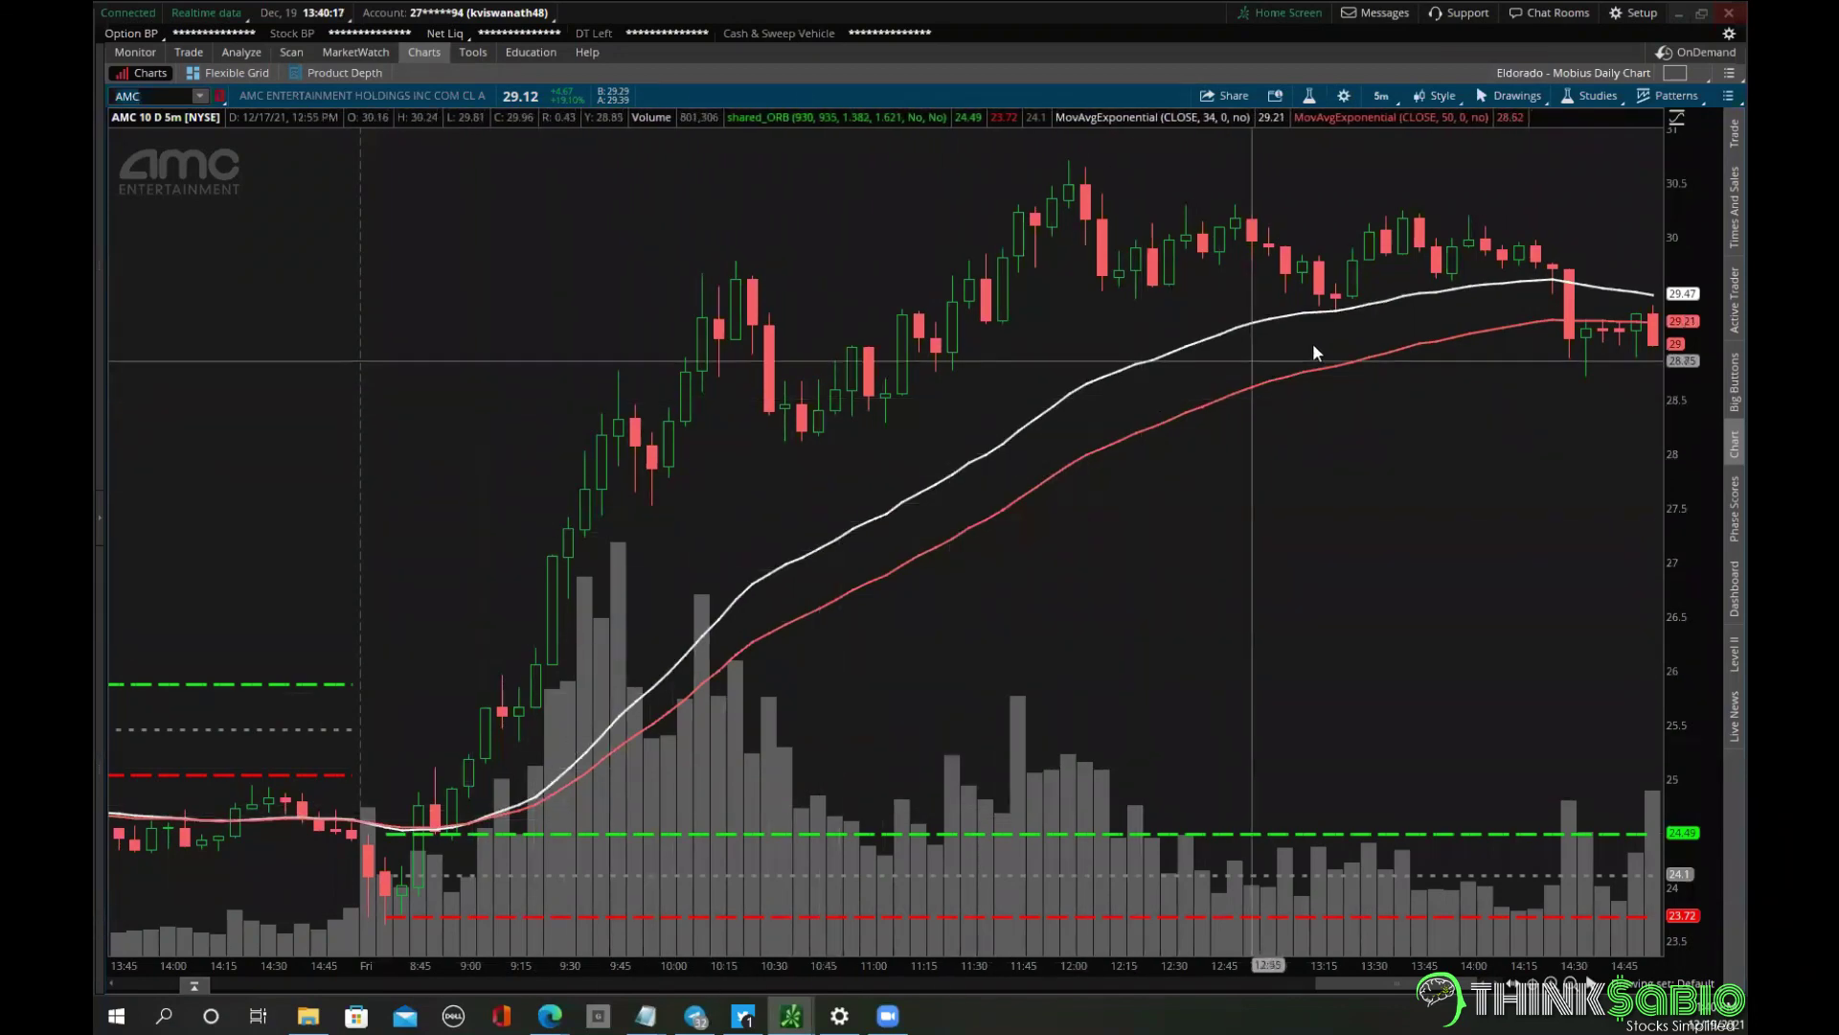
{"action": "right_click", "coordinate": [1562, 201]}
{"action": "left_click", "coordinate": [1590, 212]}
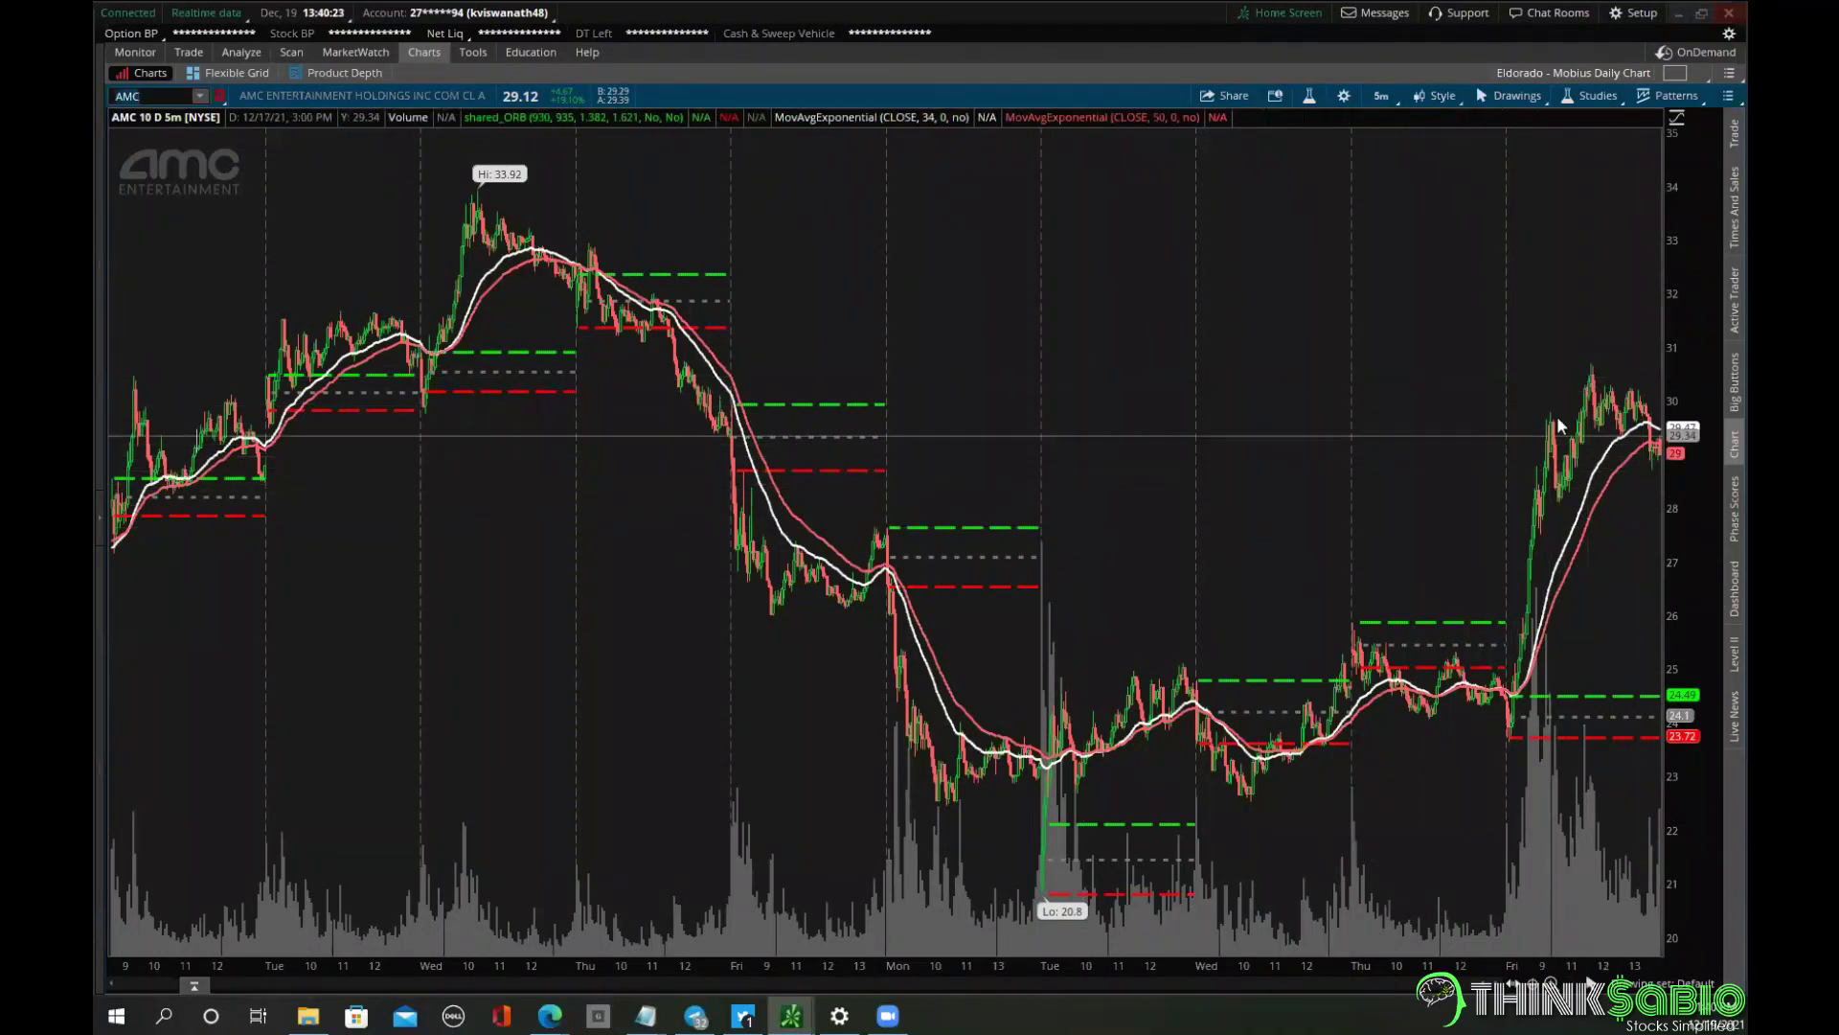
Add a MovAvgExponential study with length 20 and a yellow line to the AMC chart.
{"action": "left_click", "coordinate": [1619, 100]}
{"action": "left_click", "coordinate": [1509, 175]}
{"action": "type", "text": "expo"}
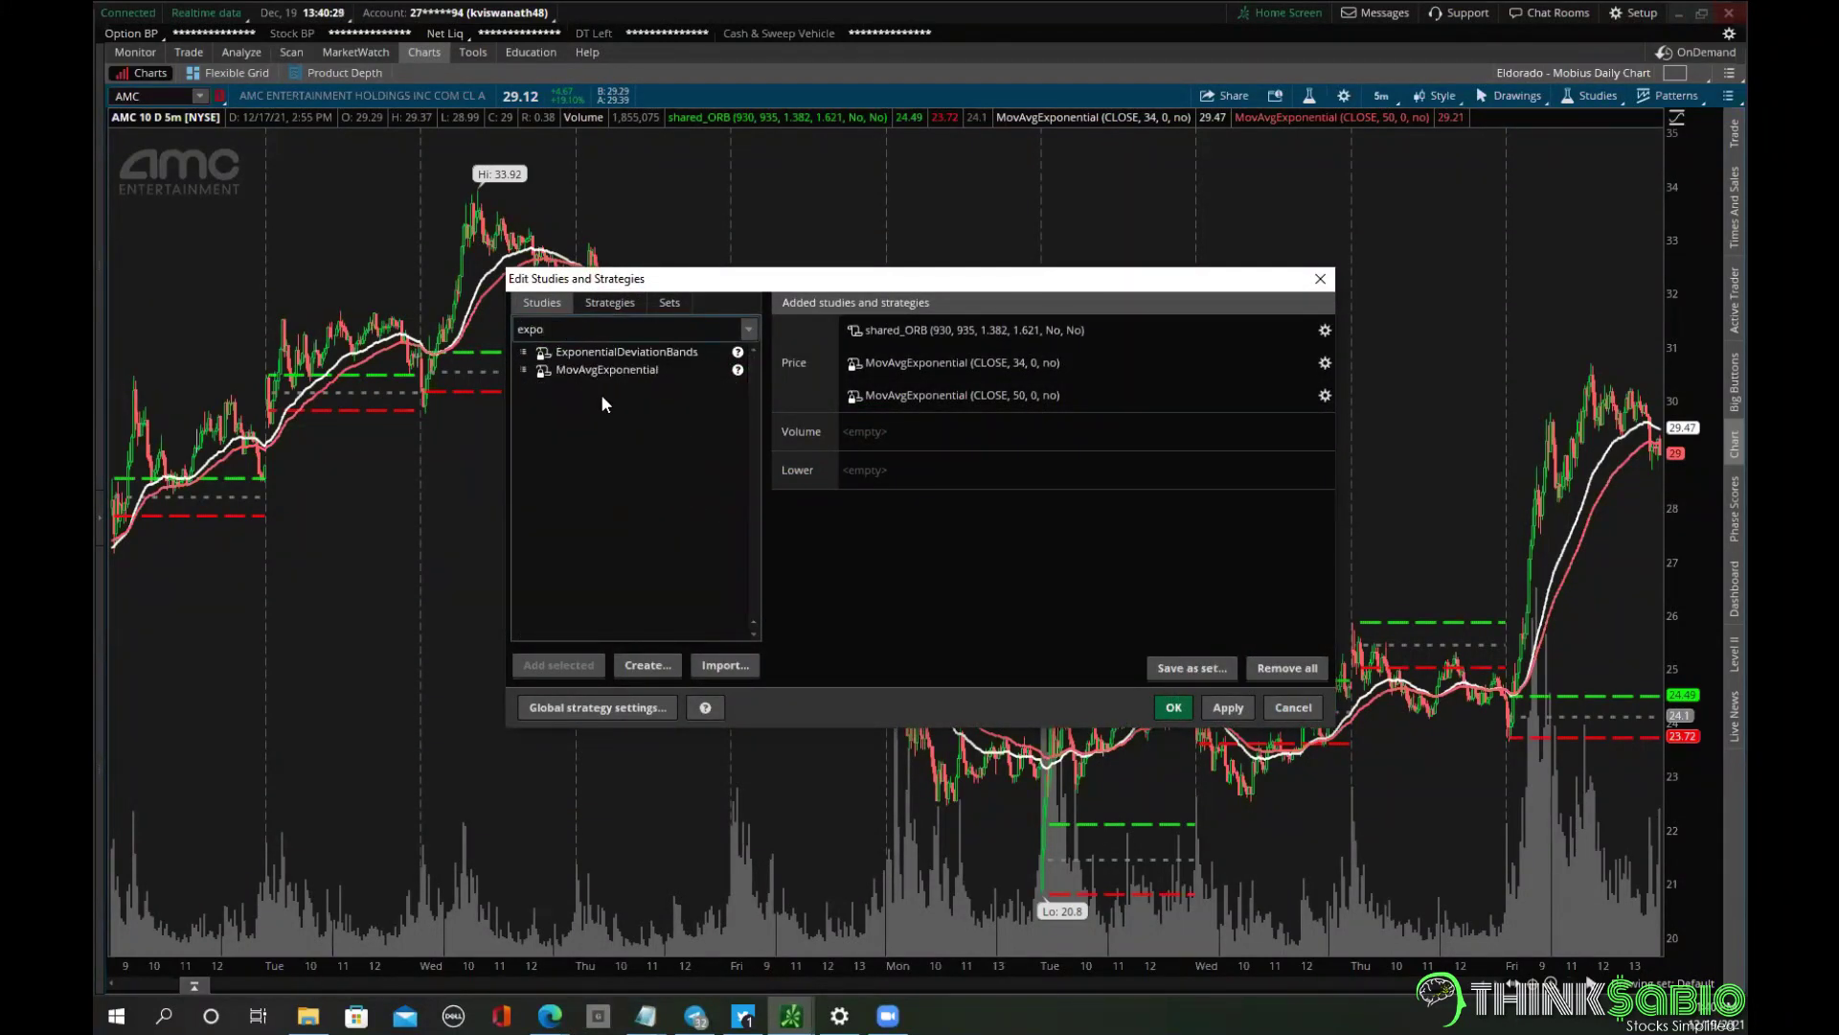
{"action": "left_click", "coordinate": [617, 370]}
{"action": "left_click", "coordinate": [586, 664]}
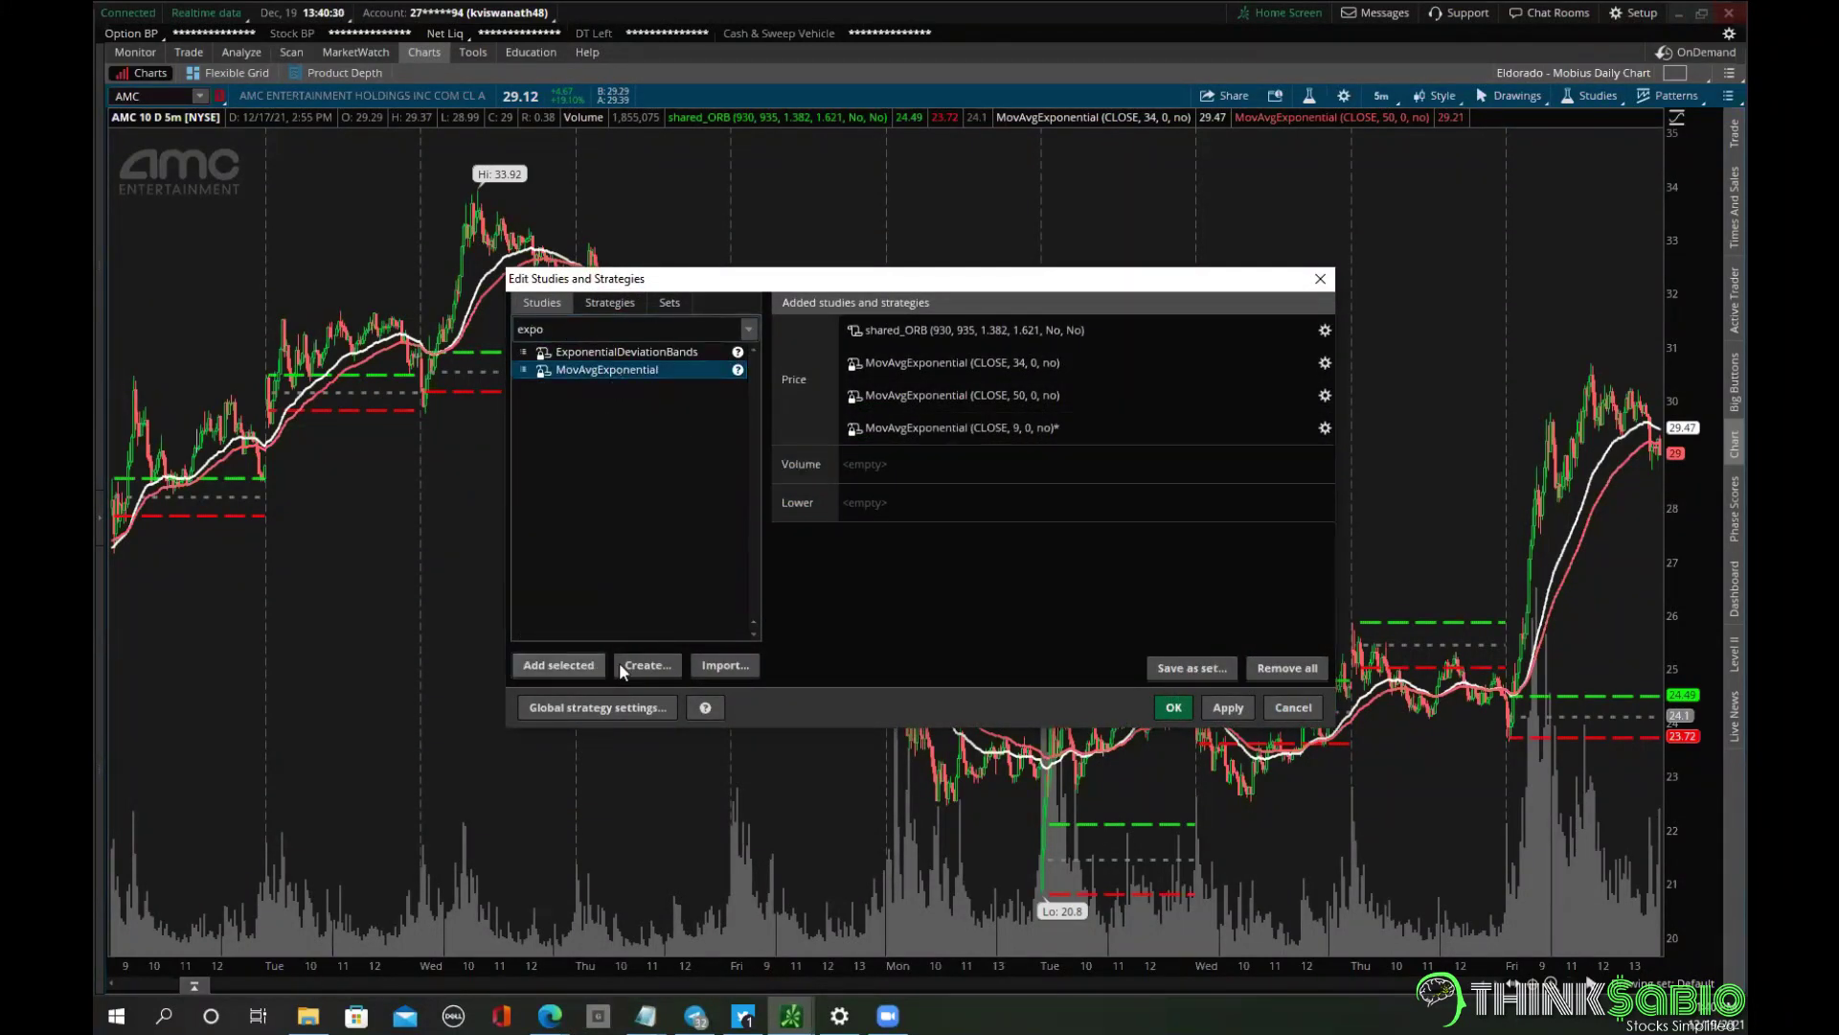
{"action": "left_click", "coordinate": [1324, 428]}
{"action": "type", "text": "20"}
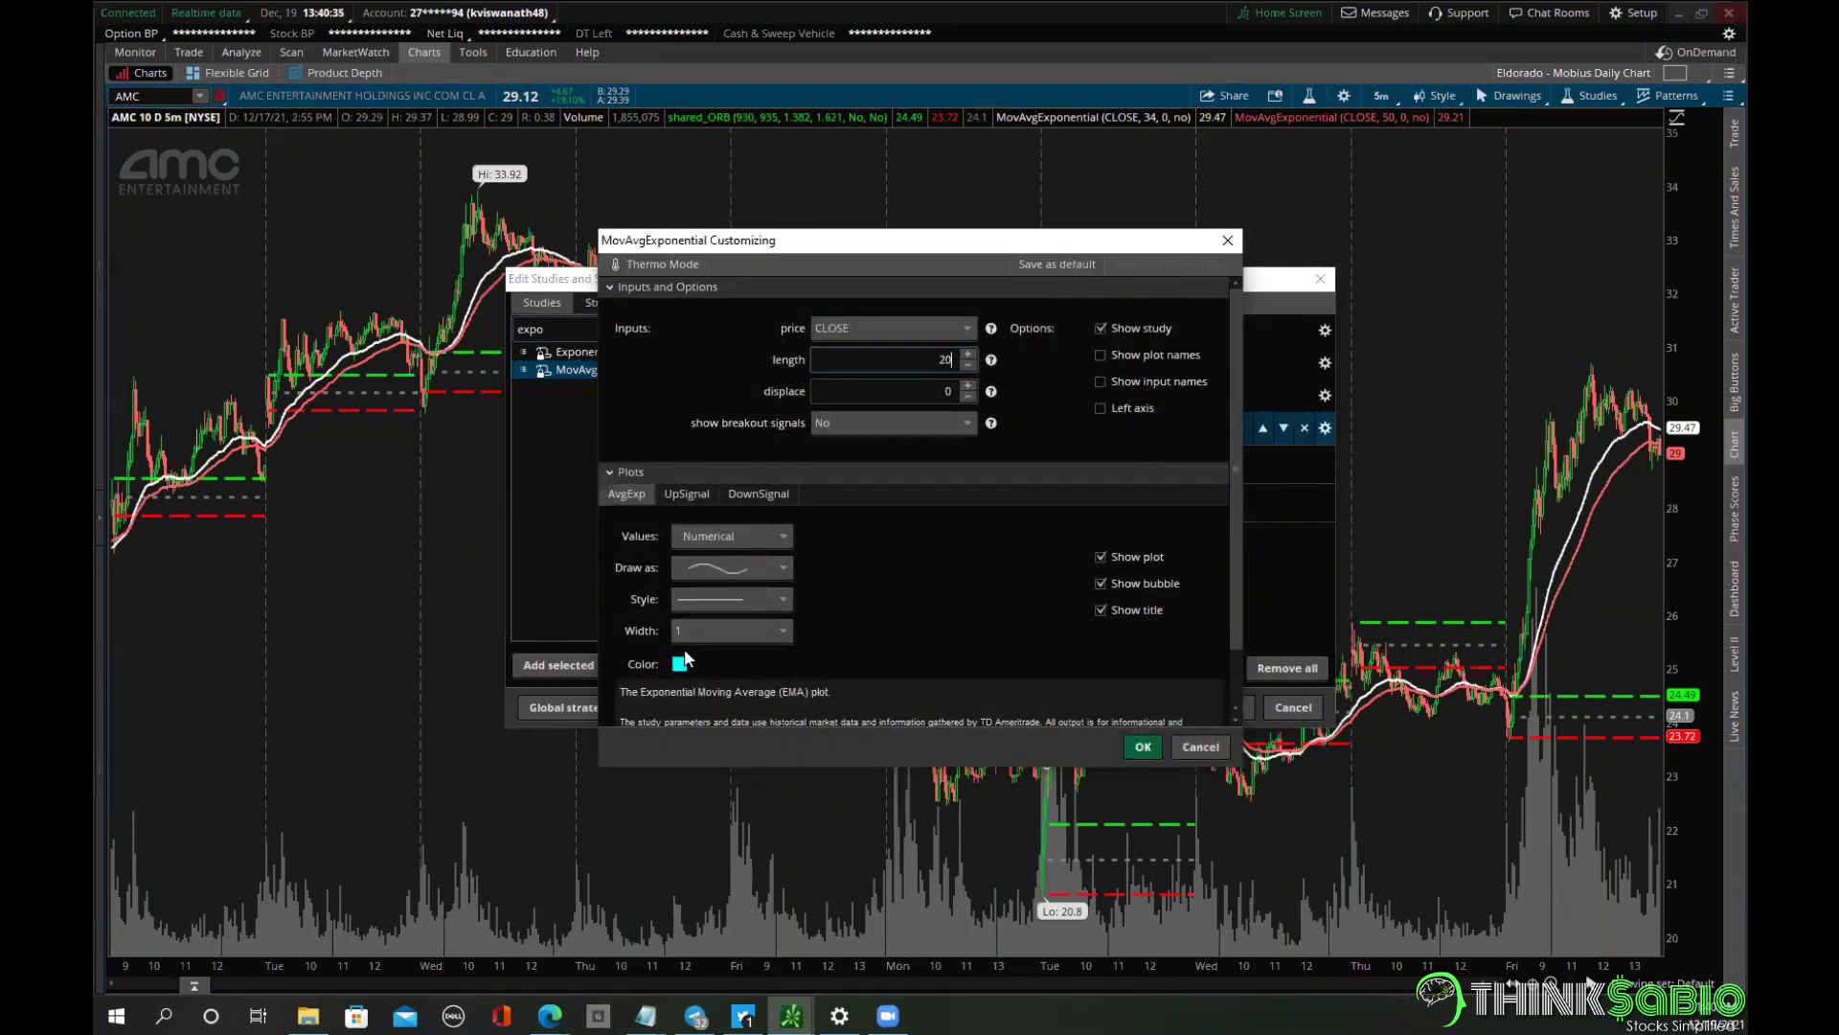
{"action": "left_click", "coordinate": [680, 663]}
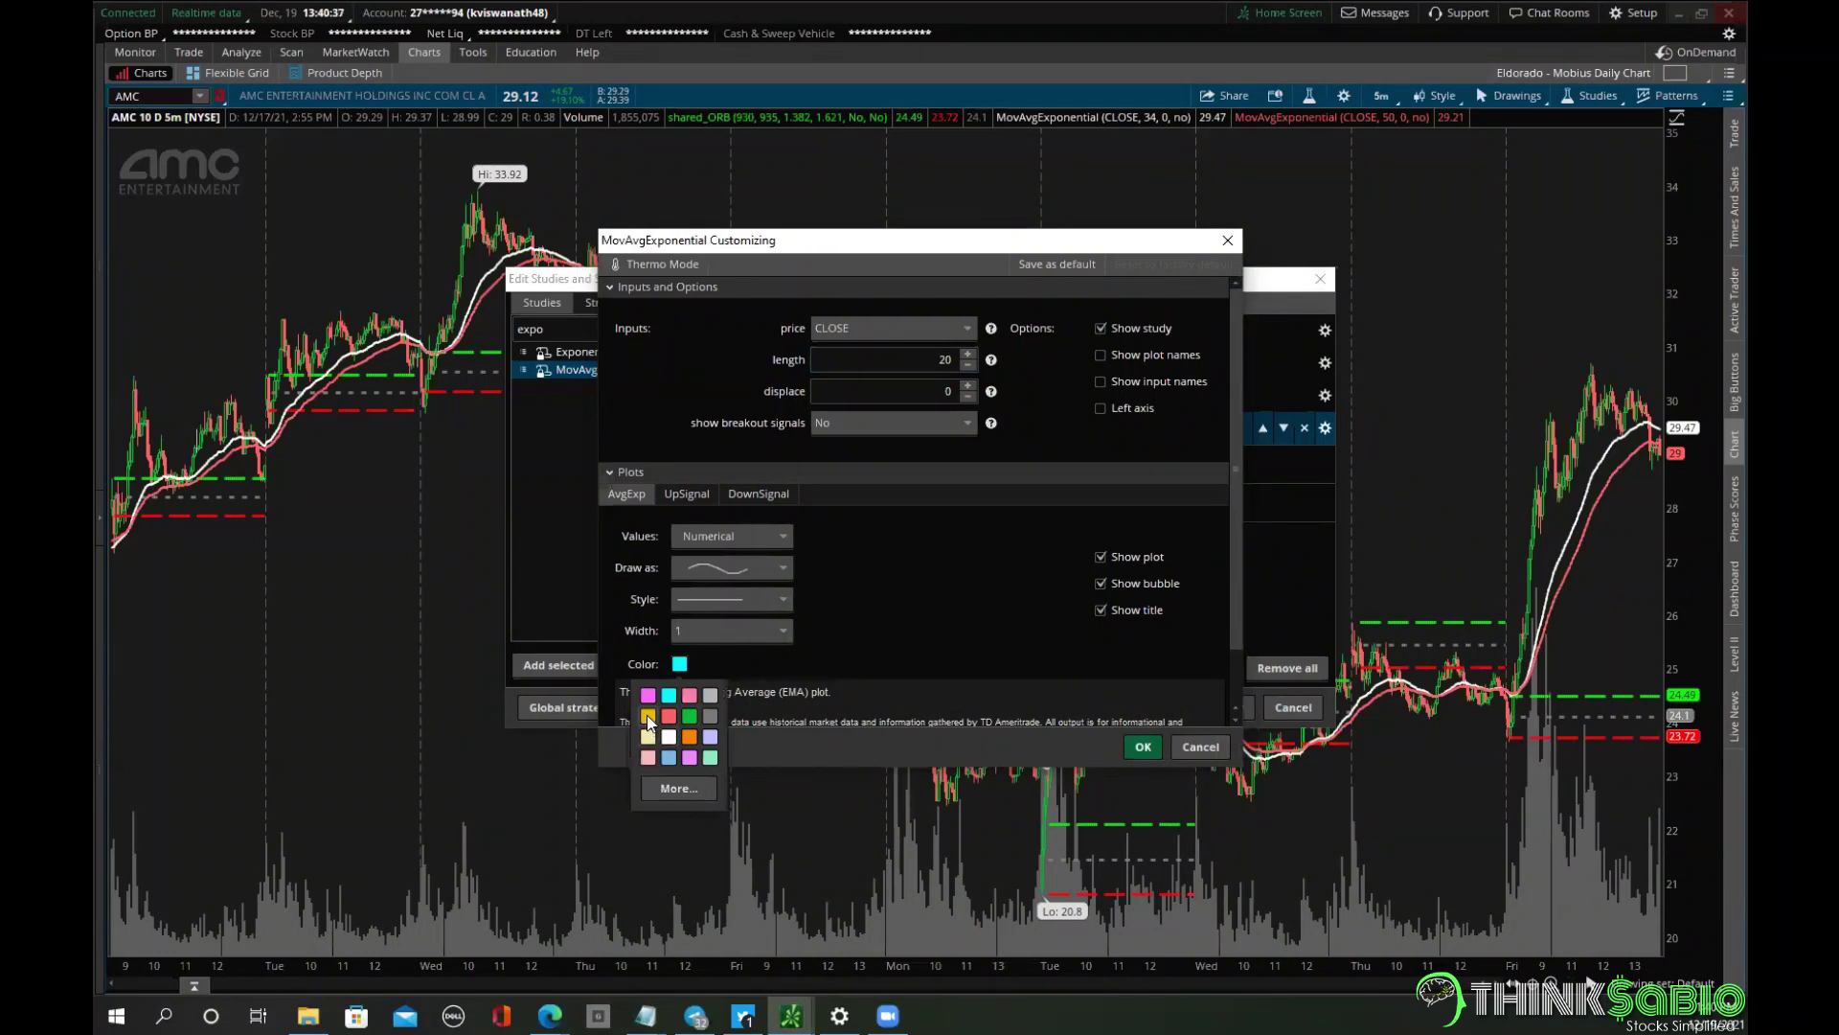
{"action": "left_click", "coordinate": [649, 716]}
{"action": "left_click", "coordinate": [1141, 747]}
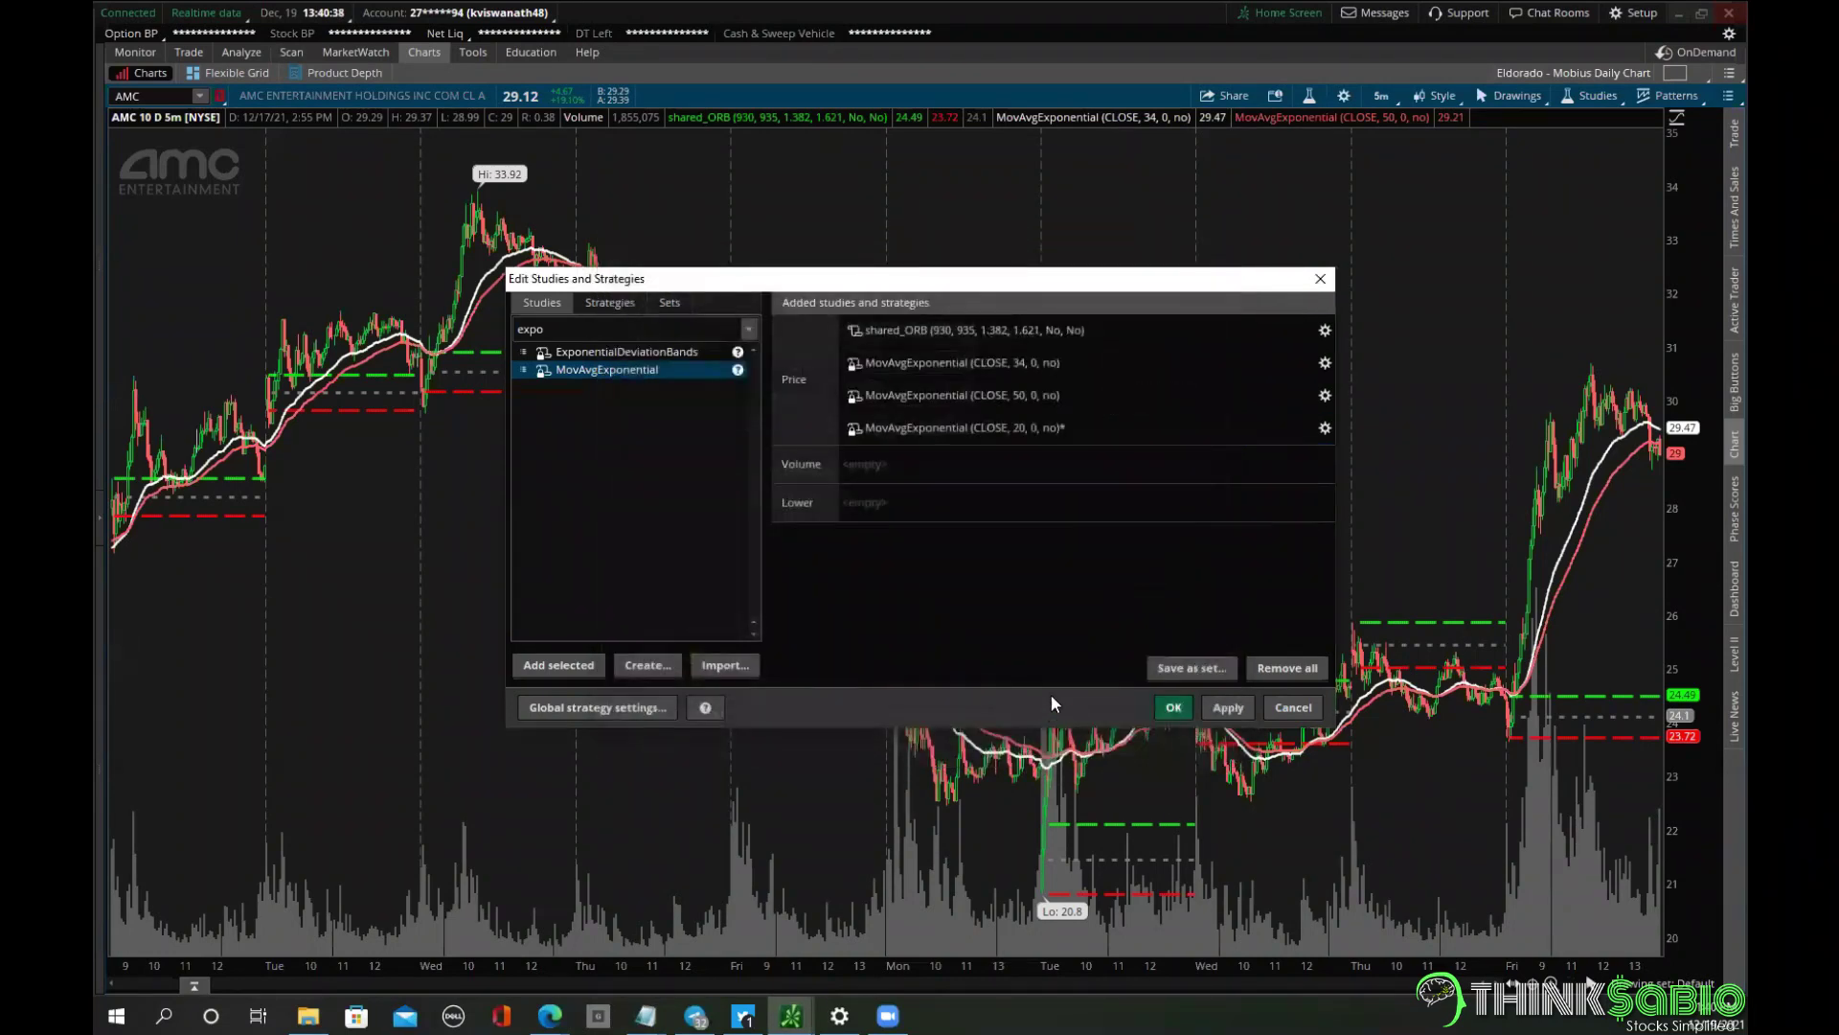
{"action": "left_click", "coordinate": [1173, 707]}
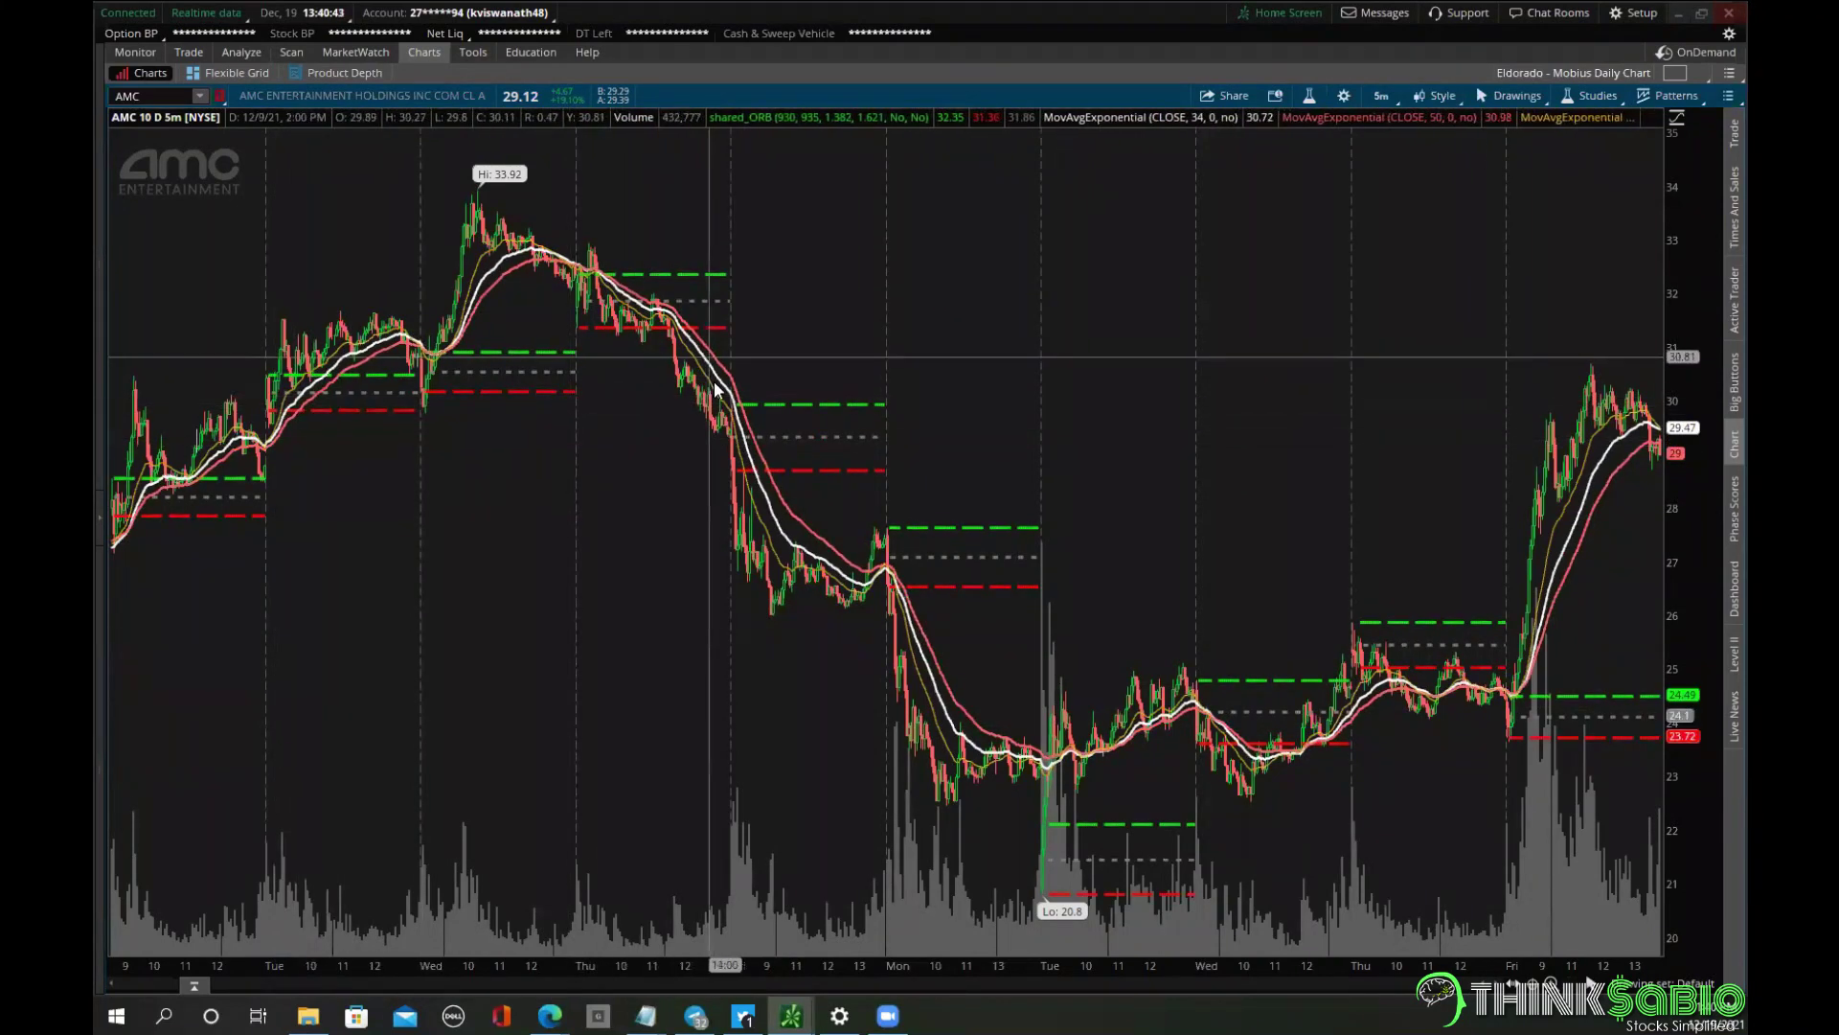
Zoom into the AMC chart from Thursday afternoon, then scroll back out toward the full view.
{"action": "left_click_drag", "start_coordinate": [709, 440], "coordinate": [904, 438]}
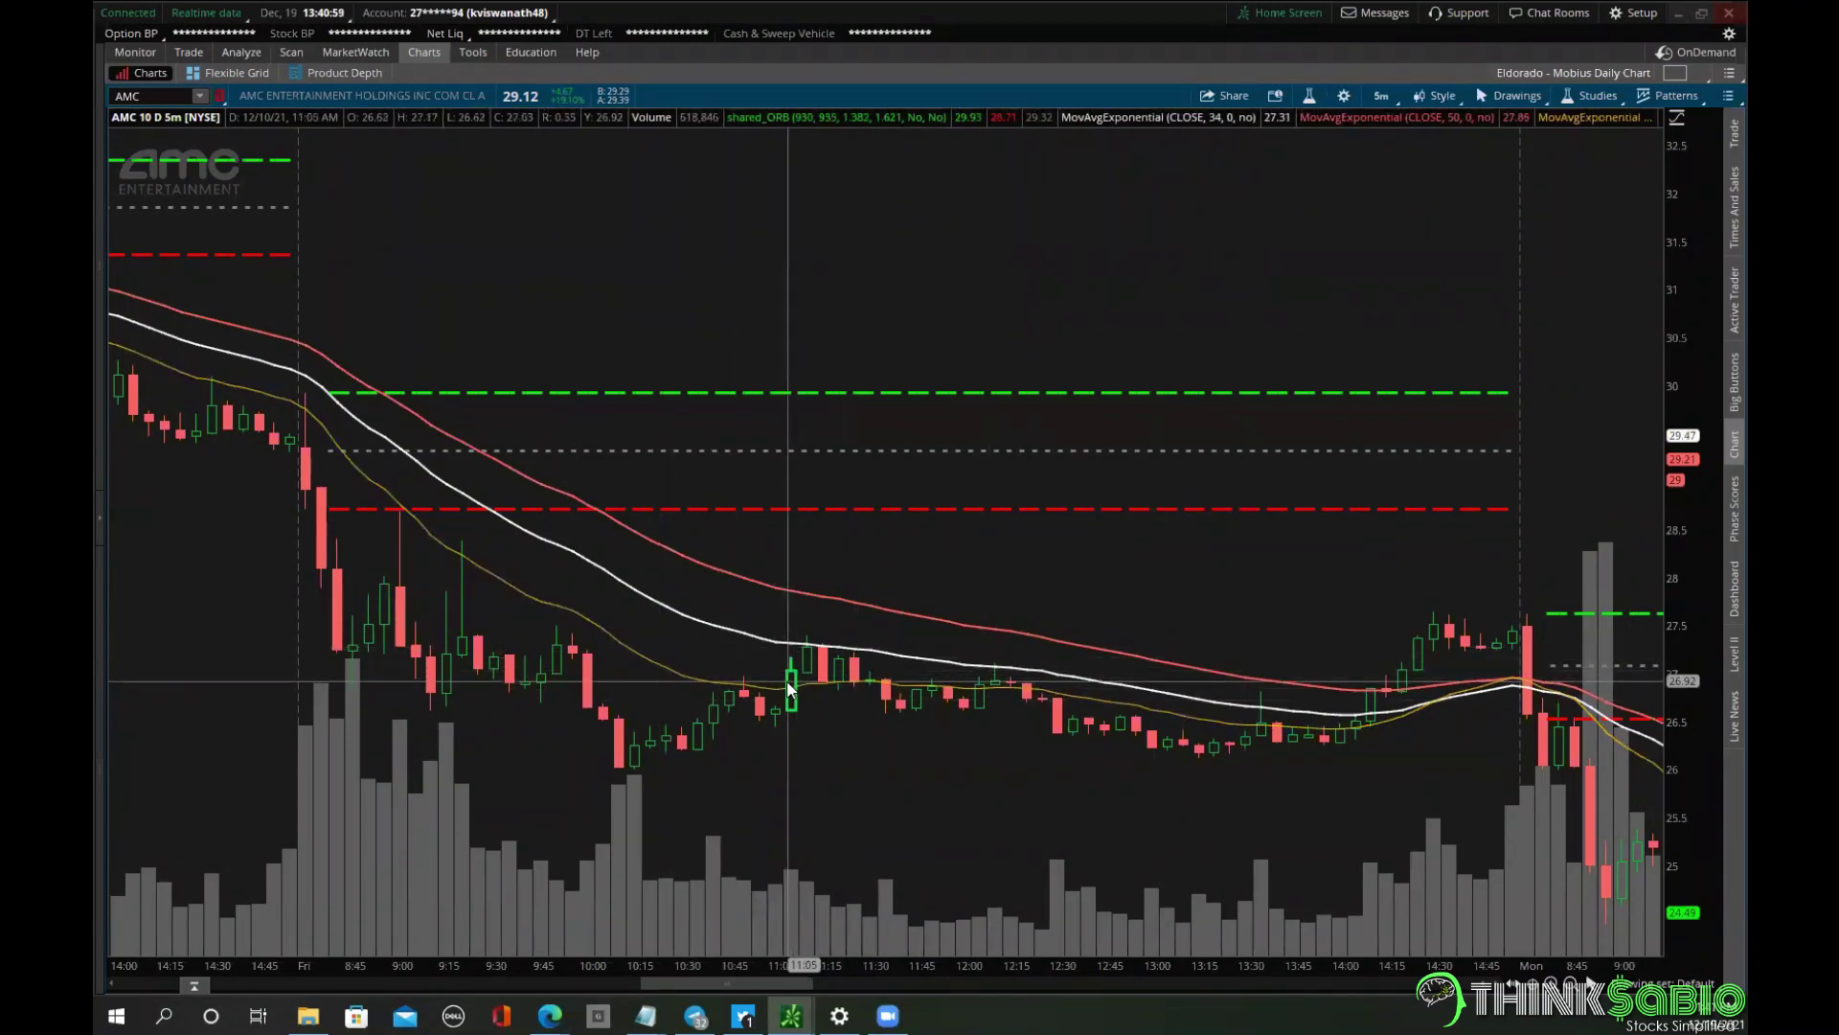
{"action": "right_click", "coordinate": [830, 318]}
{"action": "key", "text": "Escape"}
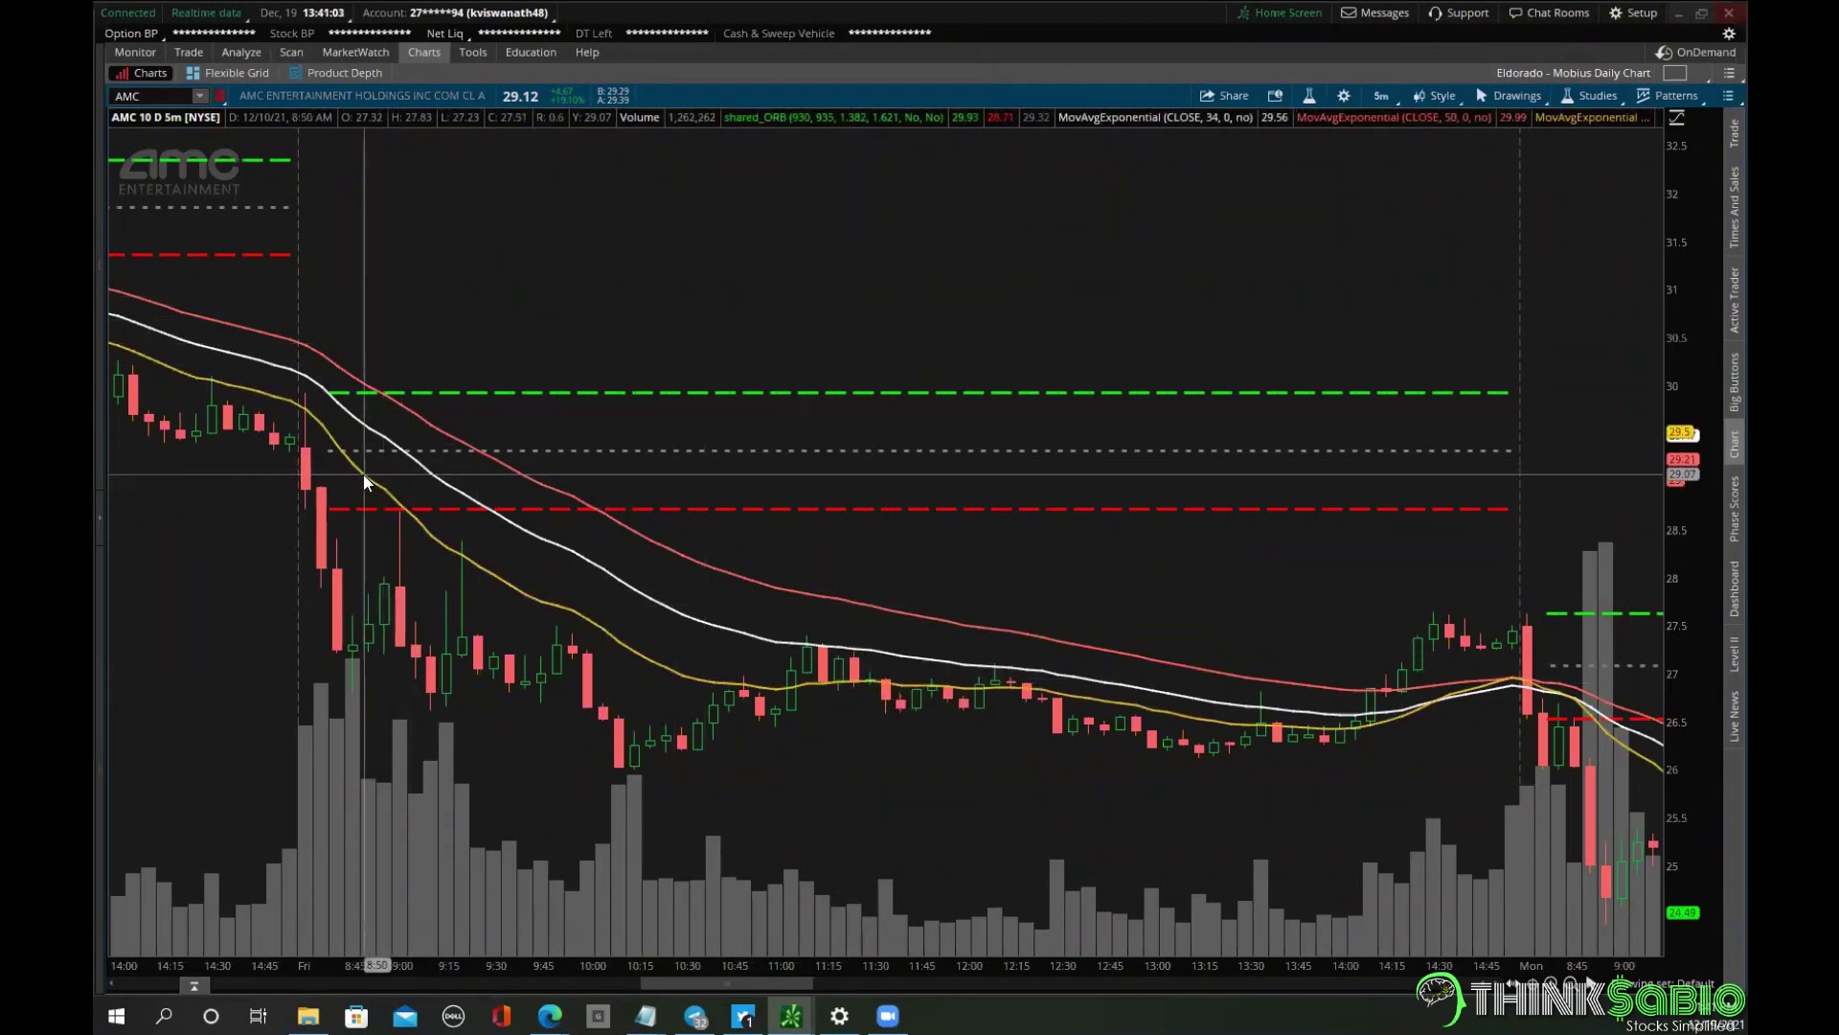
{"action": "scroll", "coordinate": [808, 456], "scroll_direction": "down", "scroll_amount": 3}
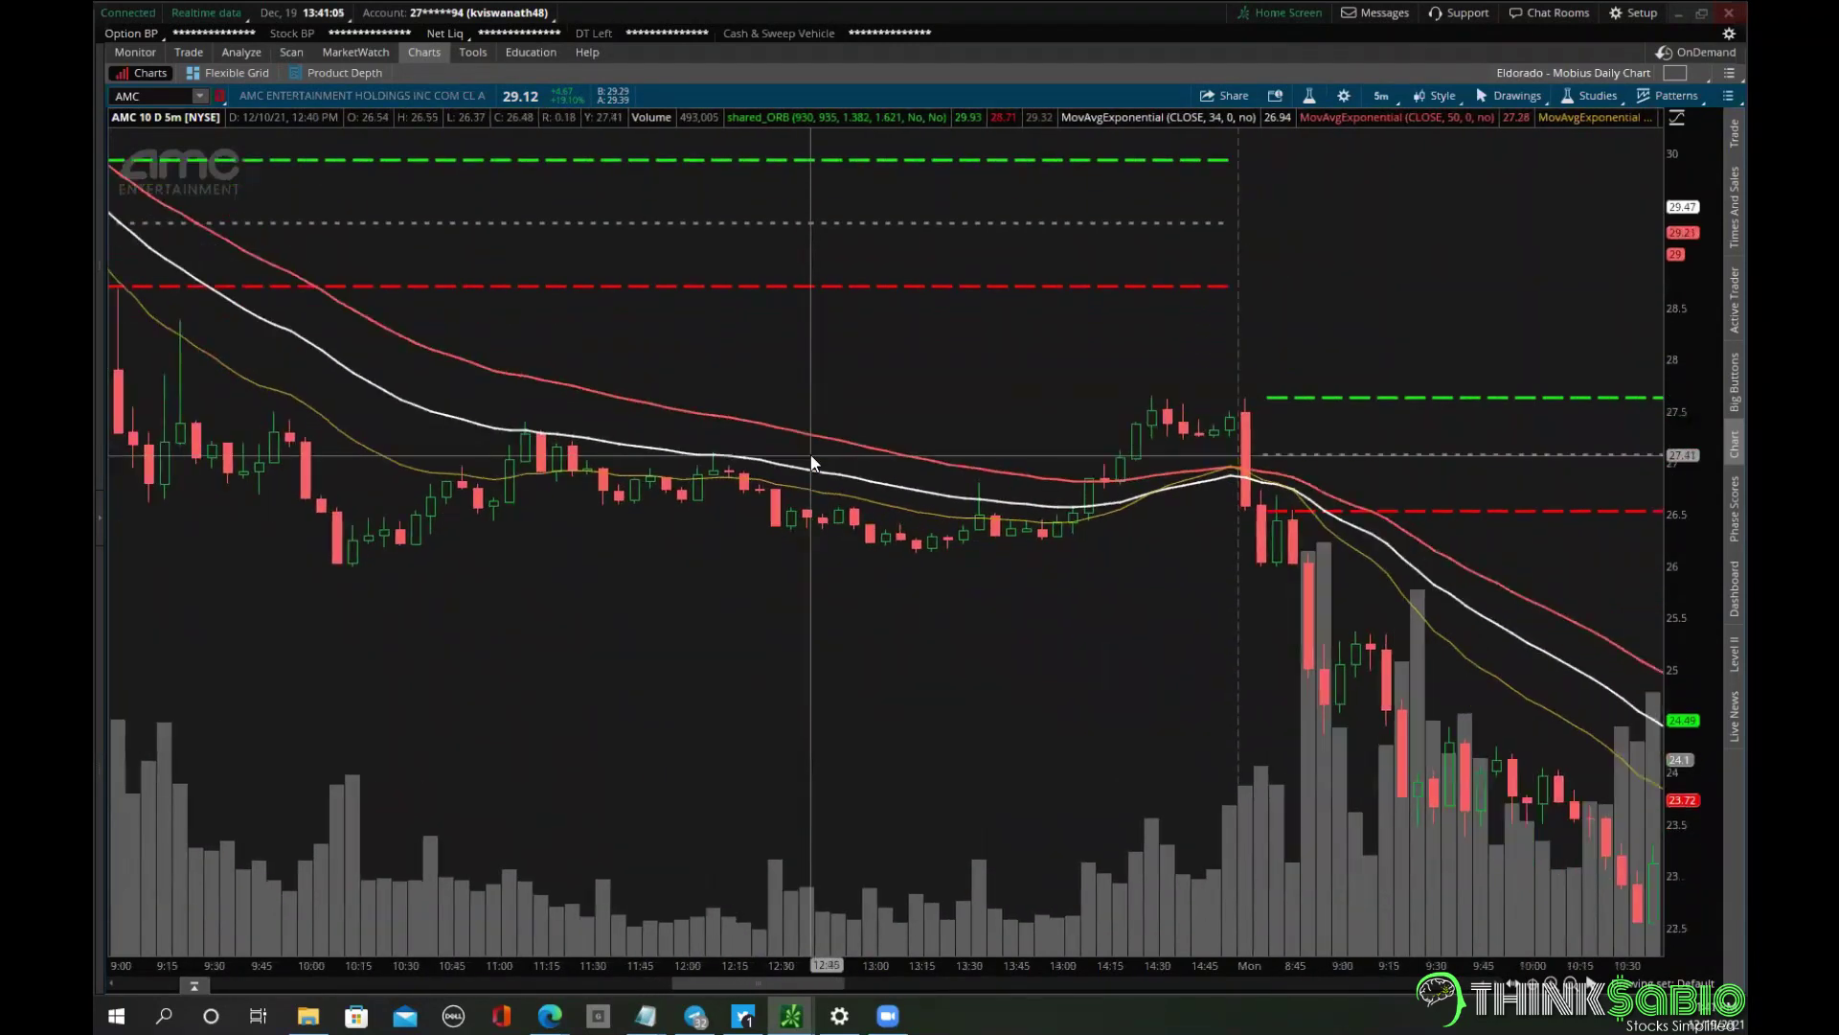
{"action": "scroll", "coordinate": [810, 463], "scroll_direction": "down", "scroll_amount": 5}
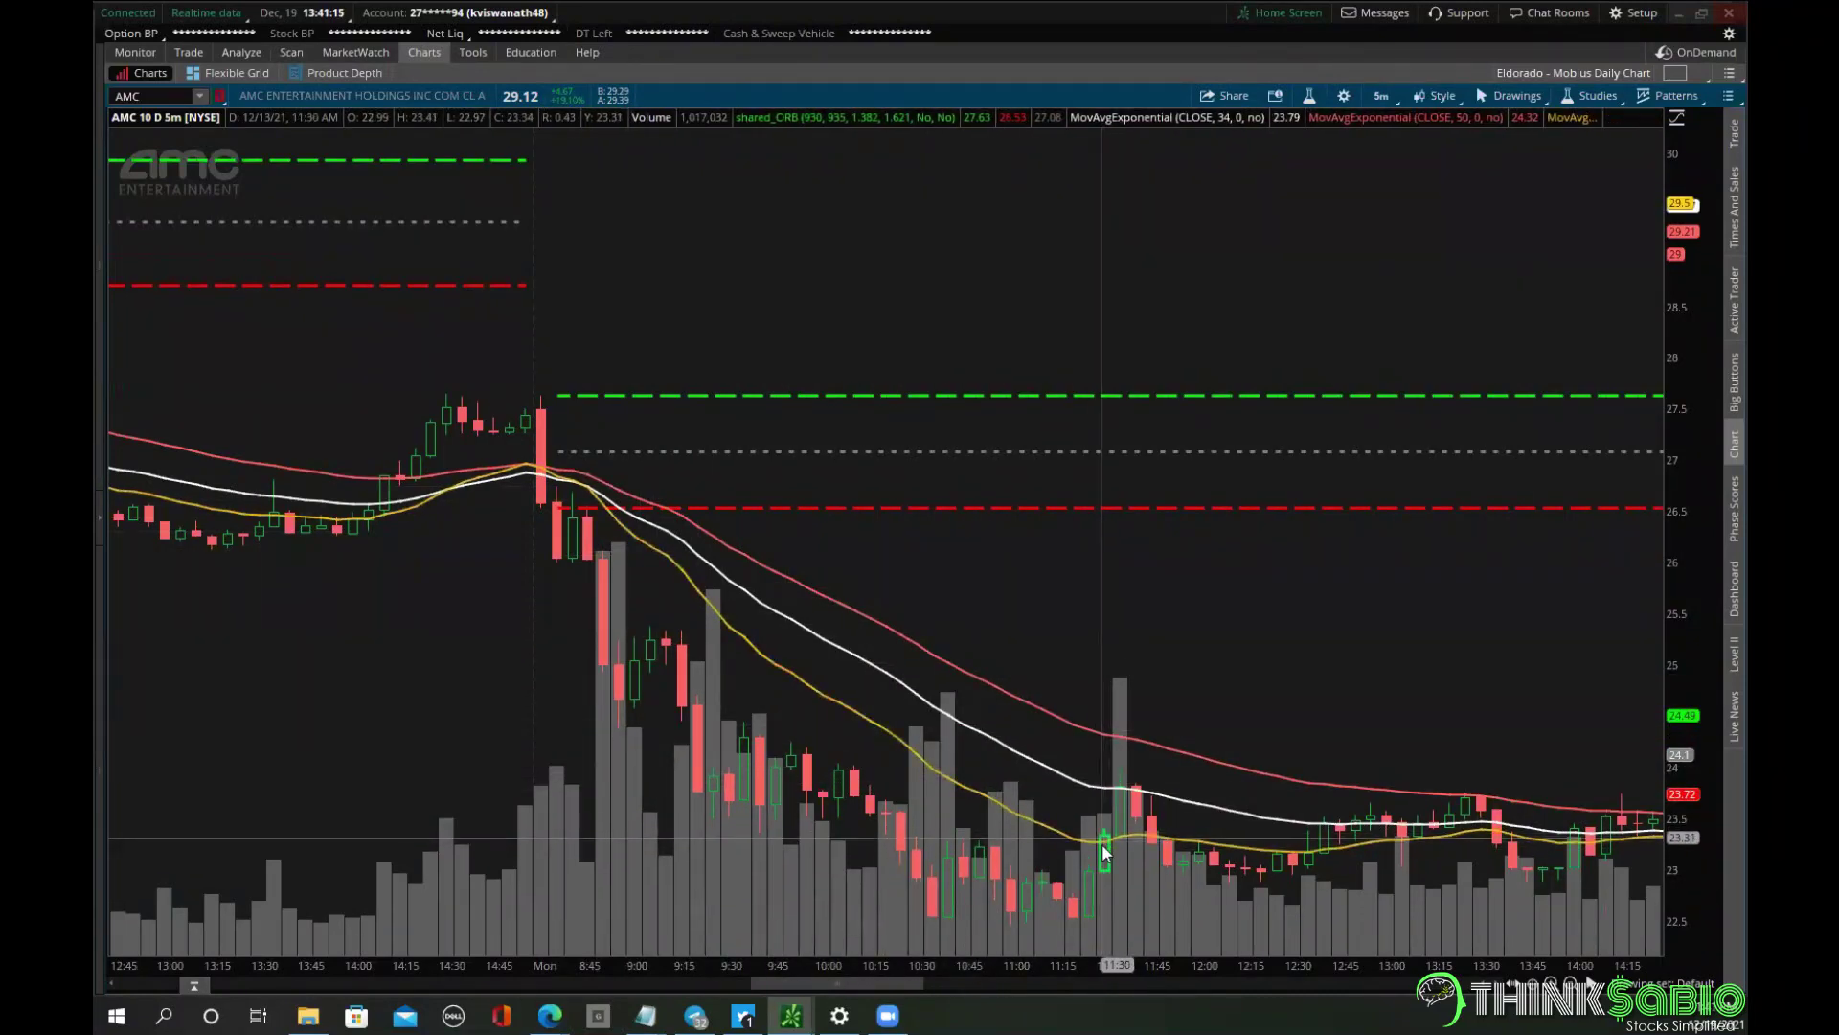
{"action": "right_click", "coordinate": [1076, 283]}
{"action": "left_click", "coordinate": [1092, 299]}
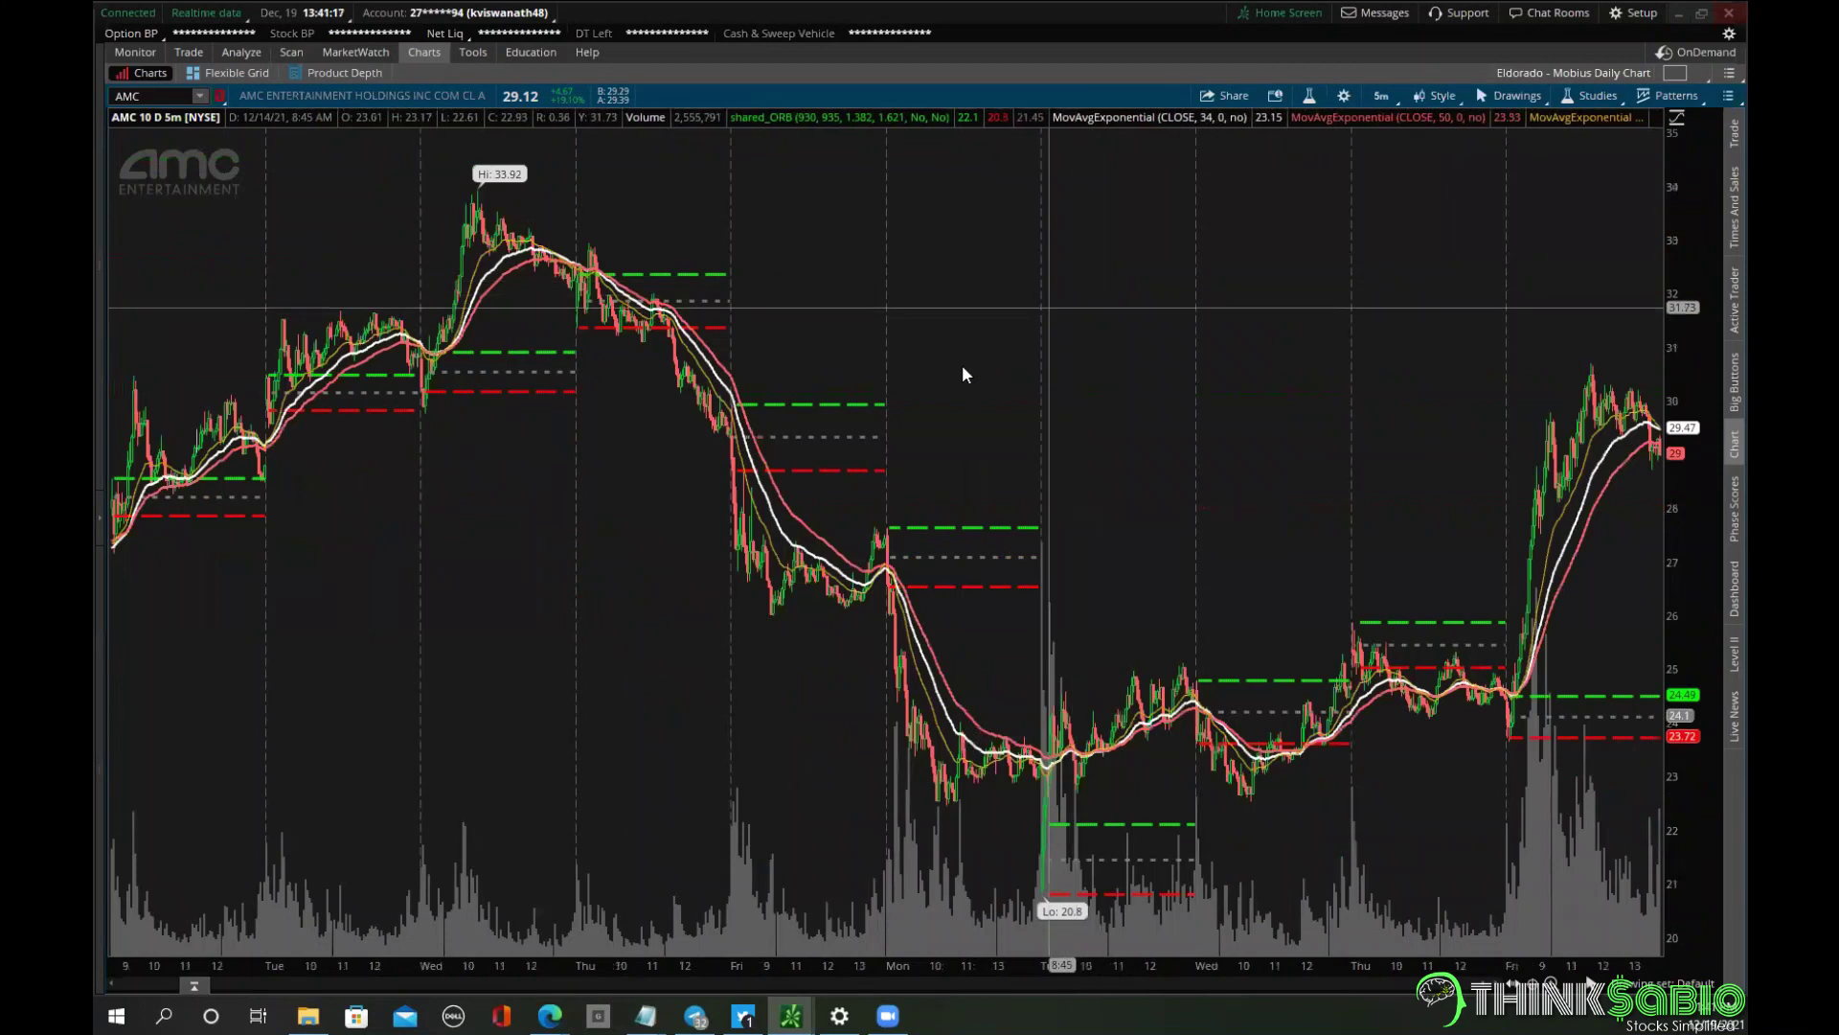
{"action": "left_click_drag", "start_coordinate": [1491, 450], "coordinate": [1662, 431]}
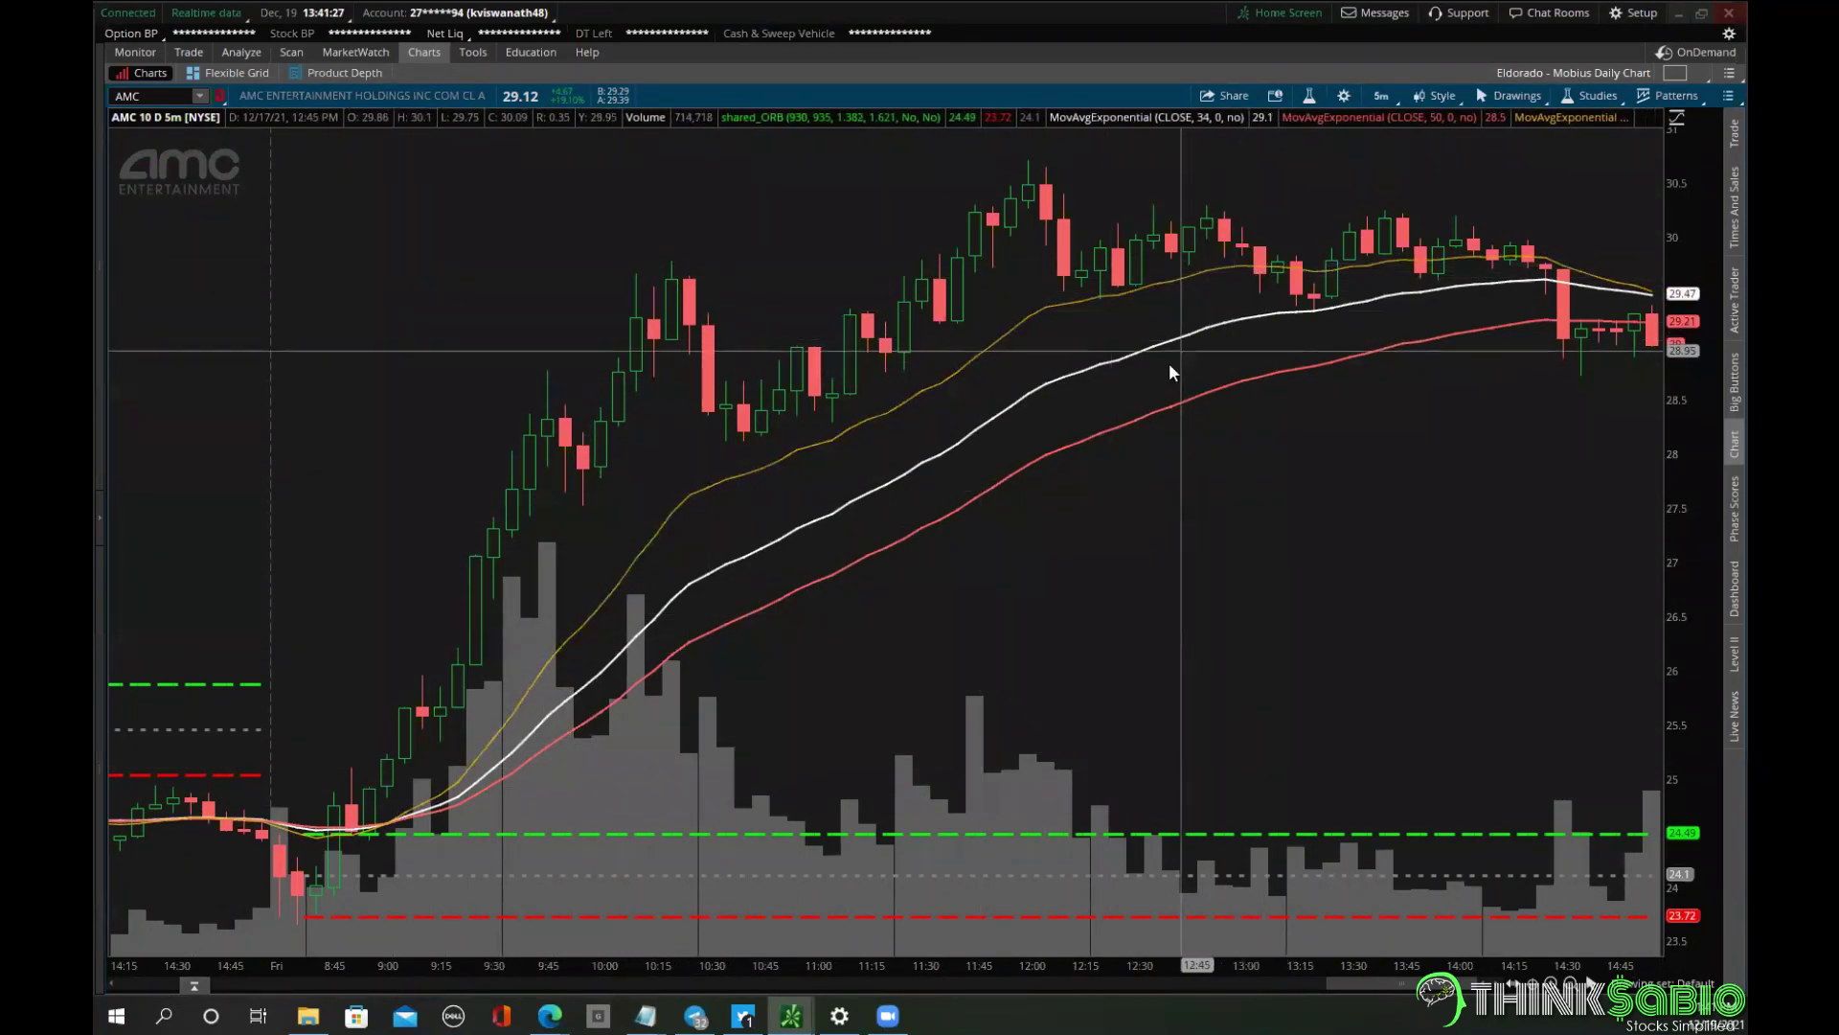
{"action": "right_click", "coordinate": [508, 233]}
{"action": "left_click", "coordinate": [509, 247]}
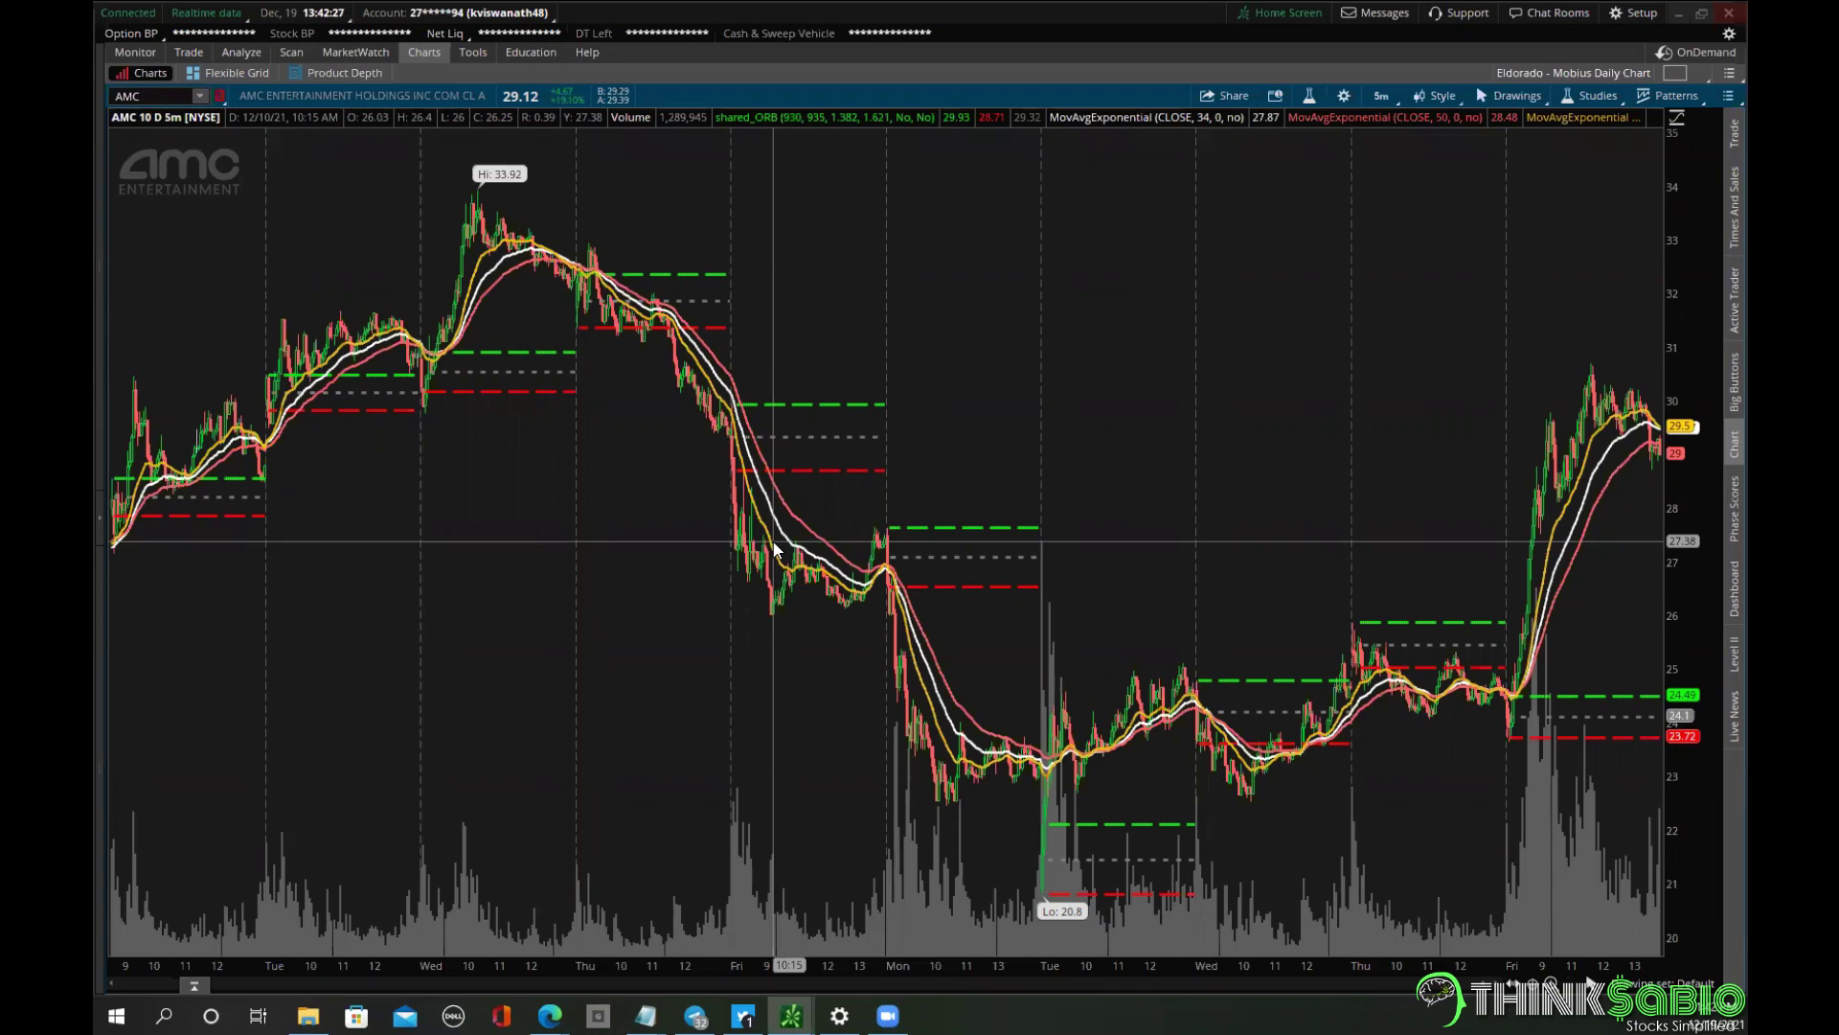
From the grid layout menu's (2 - F) group, load the Eight Screen - LR - All Times layout.
{"action": "left_click", "coordinate": [1672, 74]}
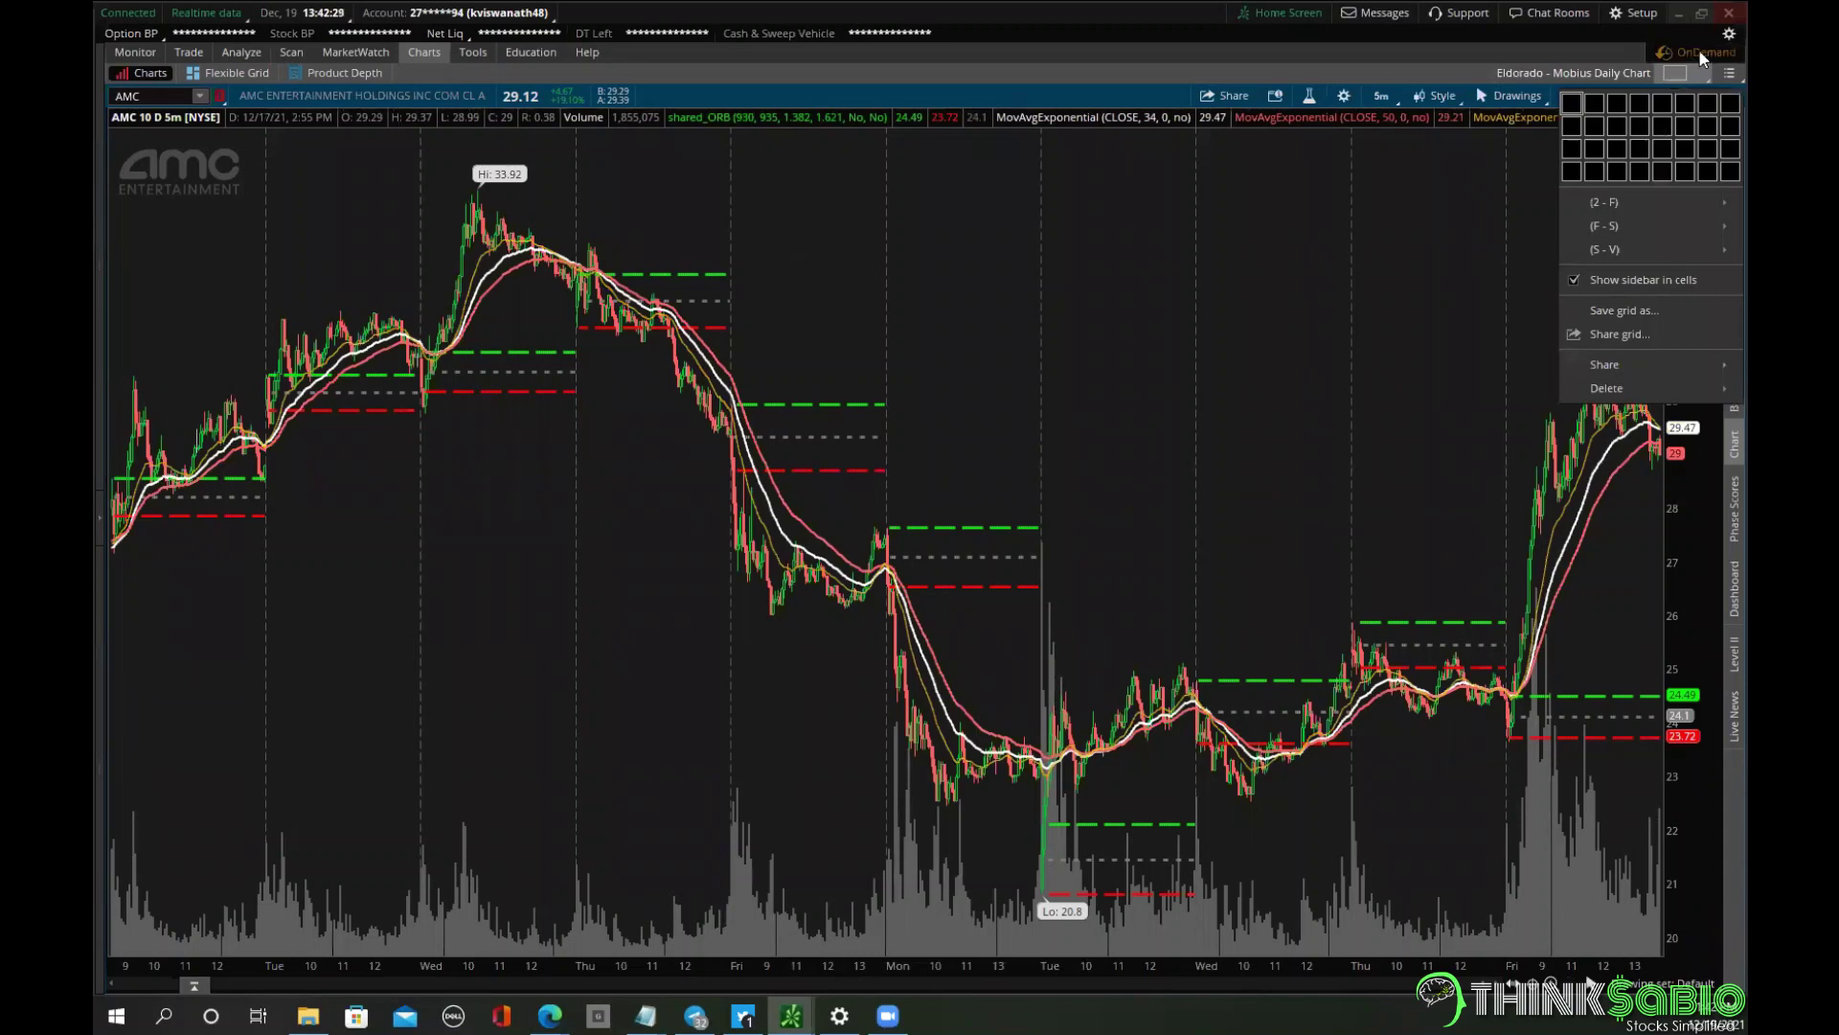
{"action": "left_click", "coordinate": [1725, 74]}
{"action": "mouse_move", "coordinate": [1629, 134]}
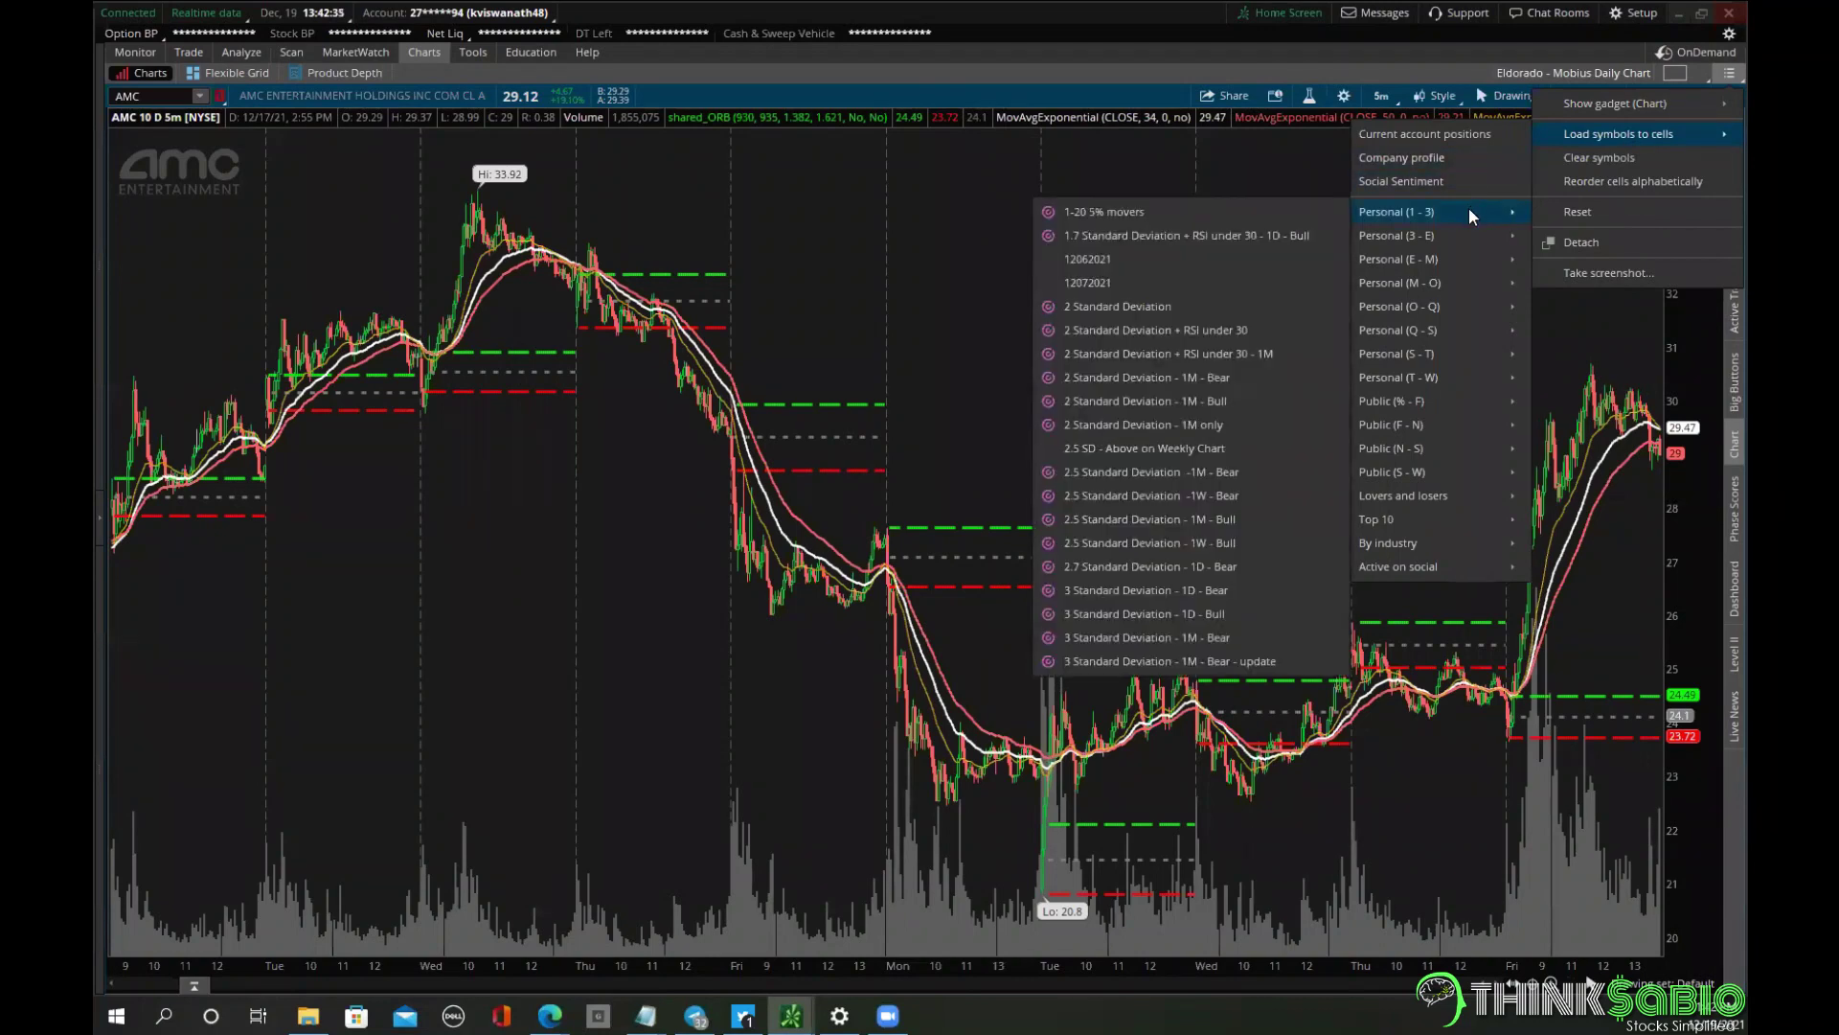
{"action": "left_click", "coordinate": [1257, 198]}
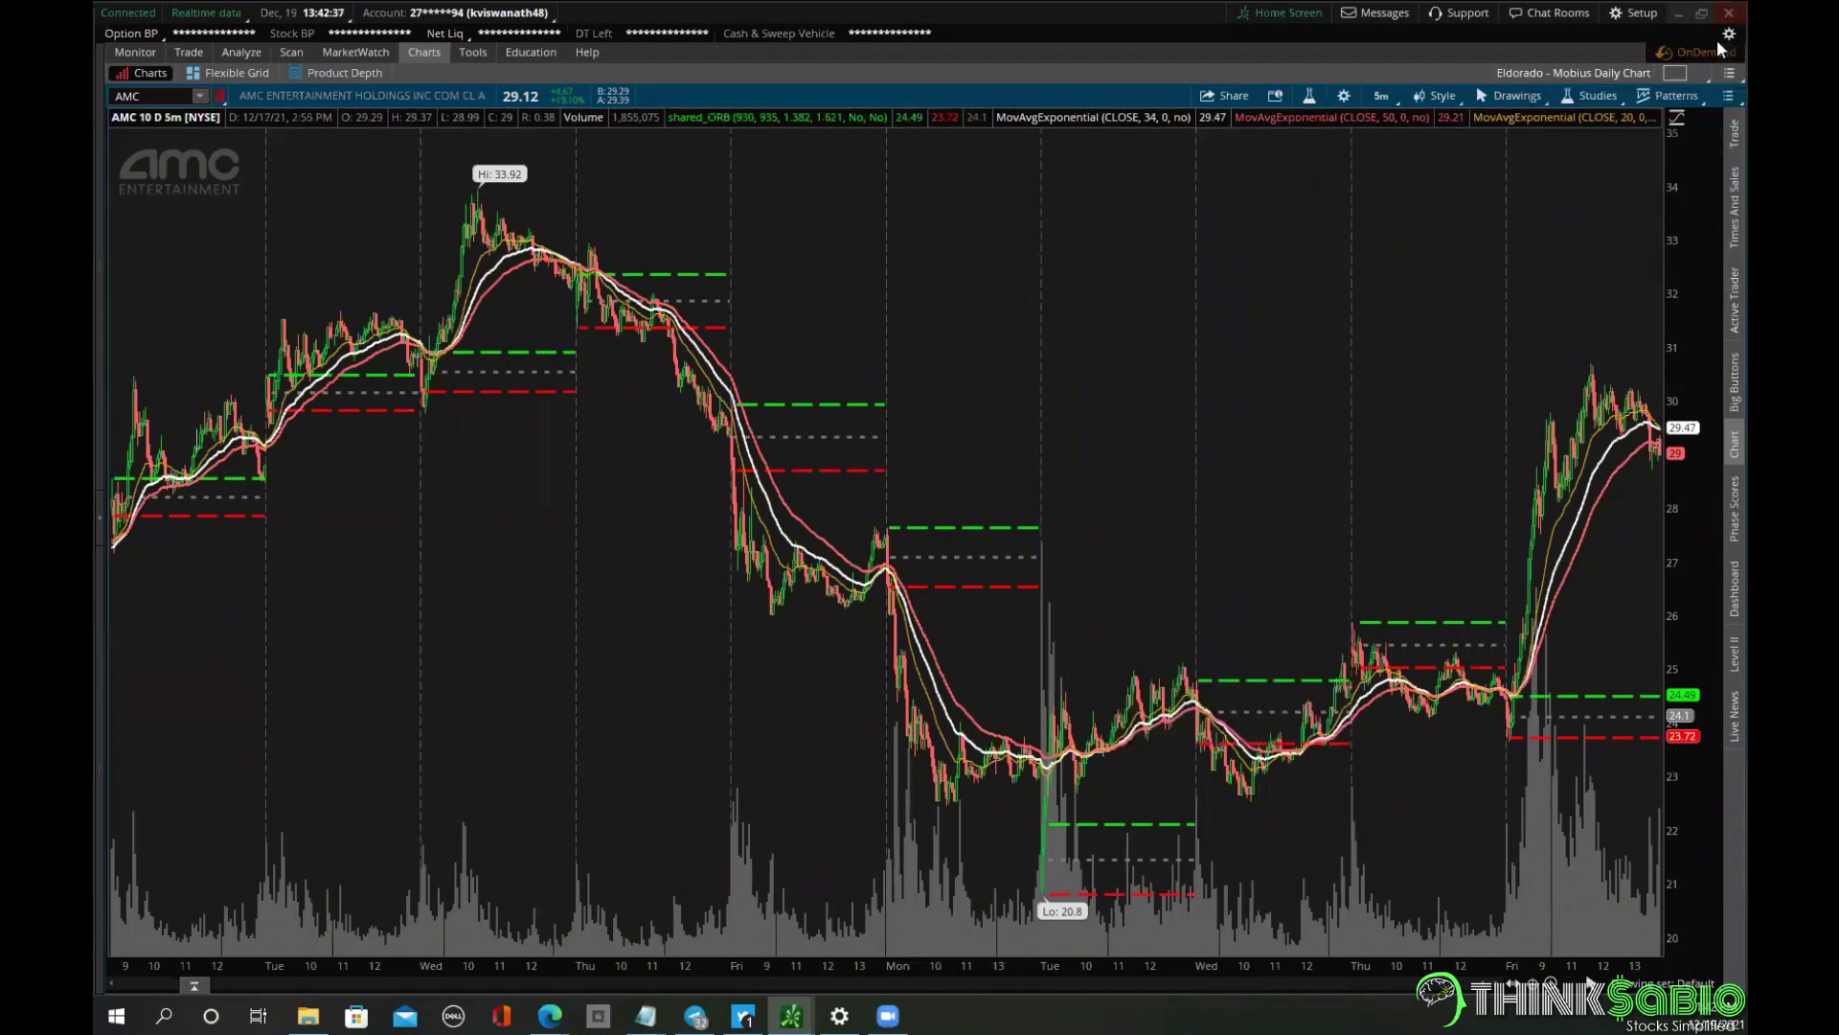
{"action": "left_click", "coordinate": [1687, 71]}
{"action": "mouse_move", "coordinate": [1629, 205]}
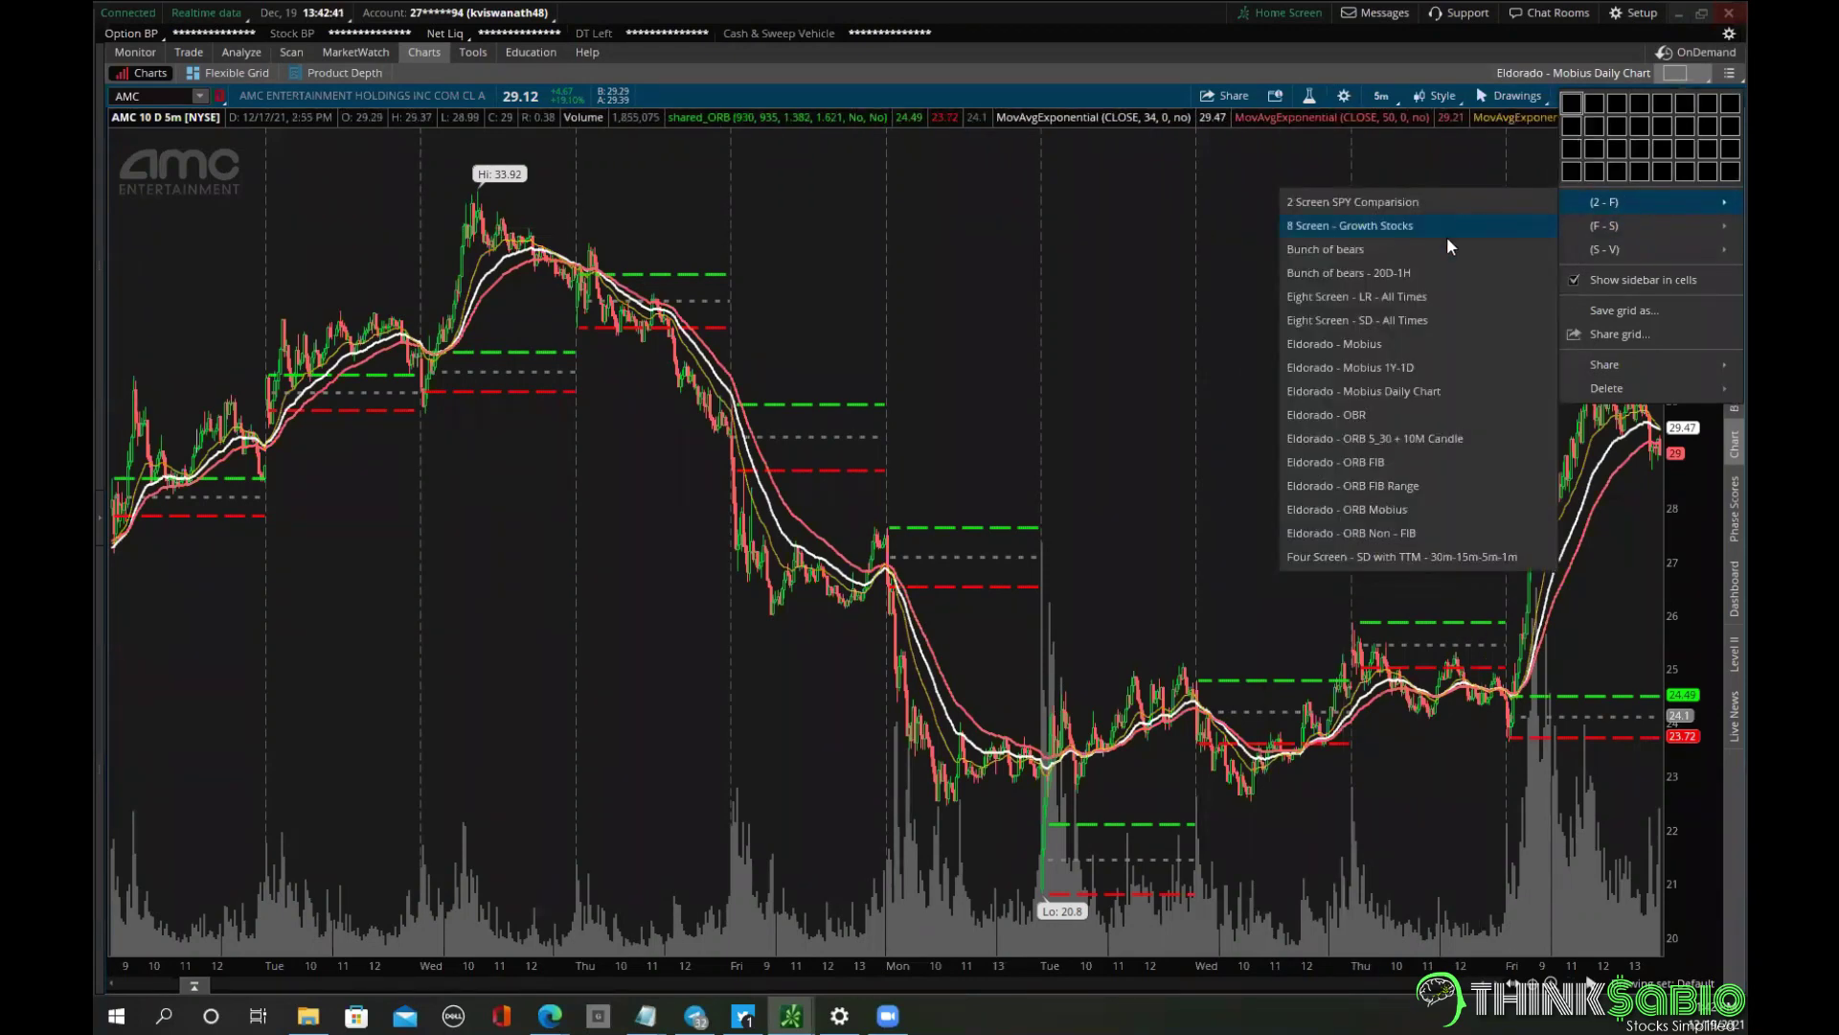
{"action": "left_click", "coordinate": [1399, 299]}
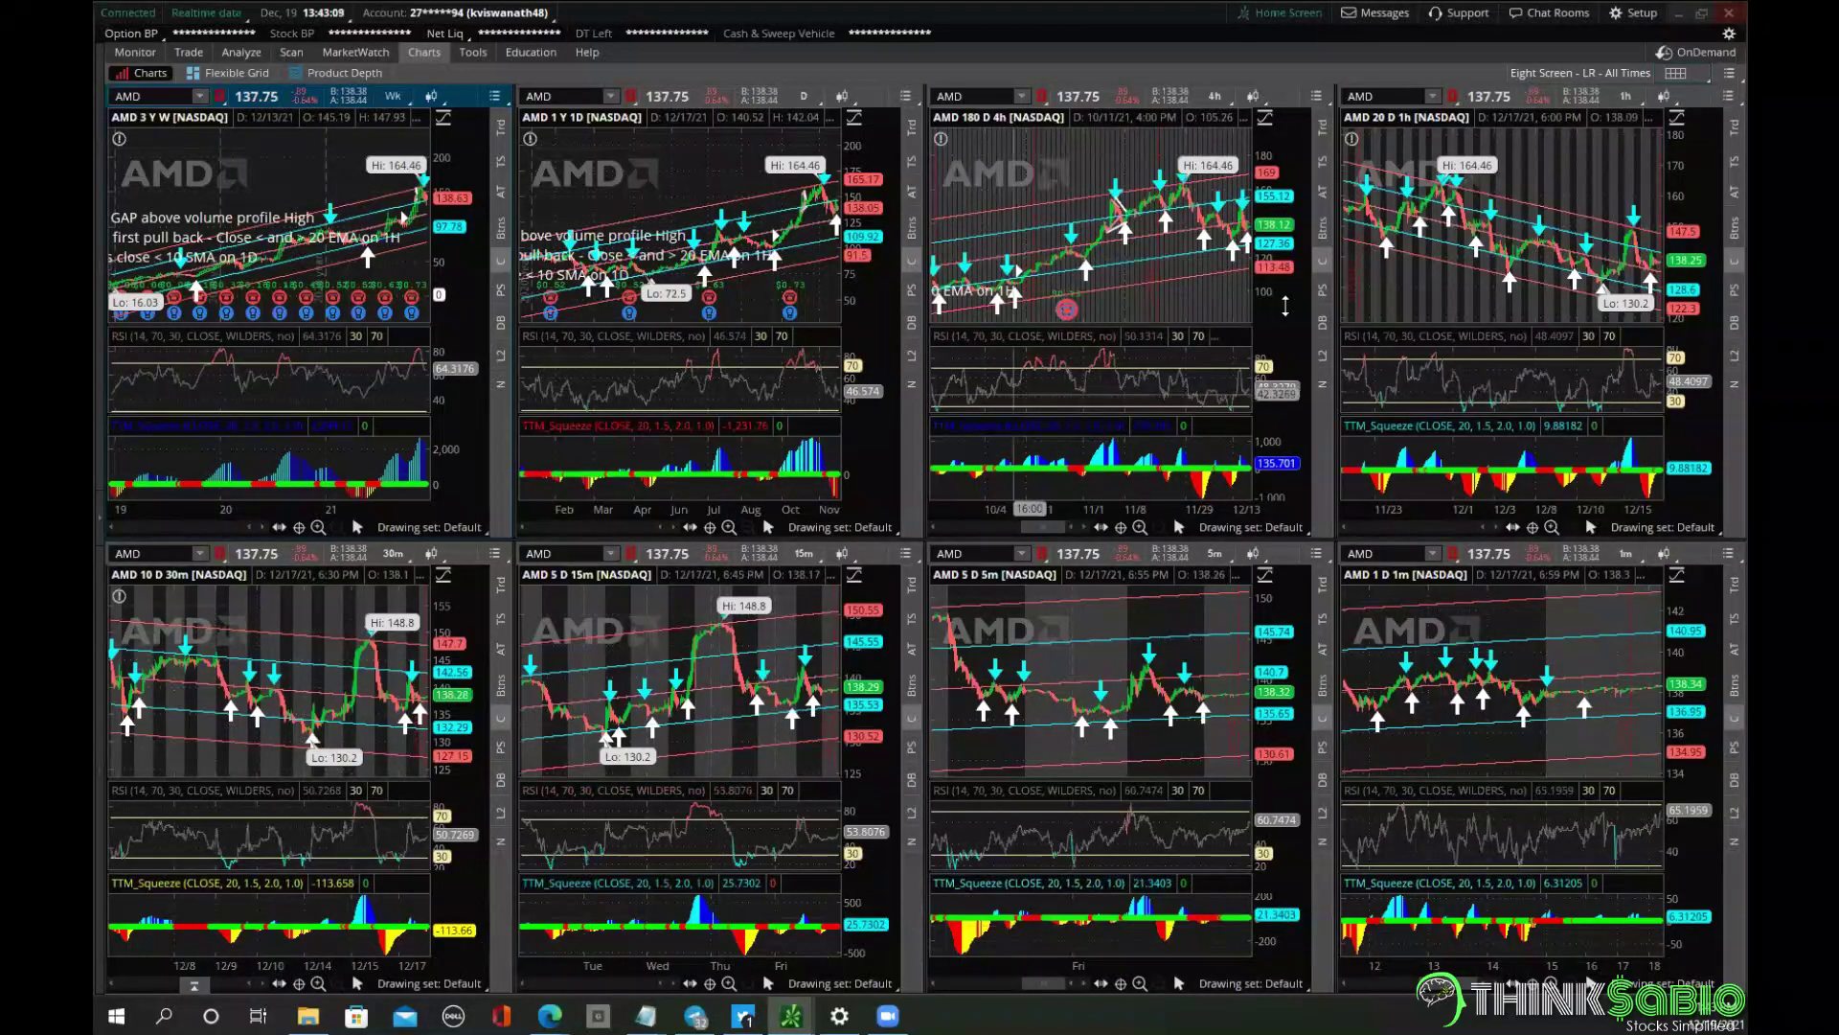
Reduce the grid to a single AMD chart showing 5 days of 5-minute bars.
{"action": "left_click", "coordinate": [1675, 72]}
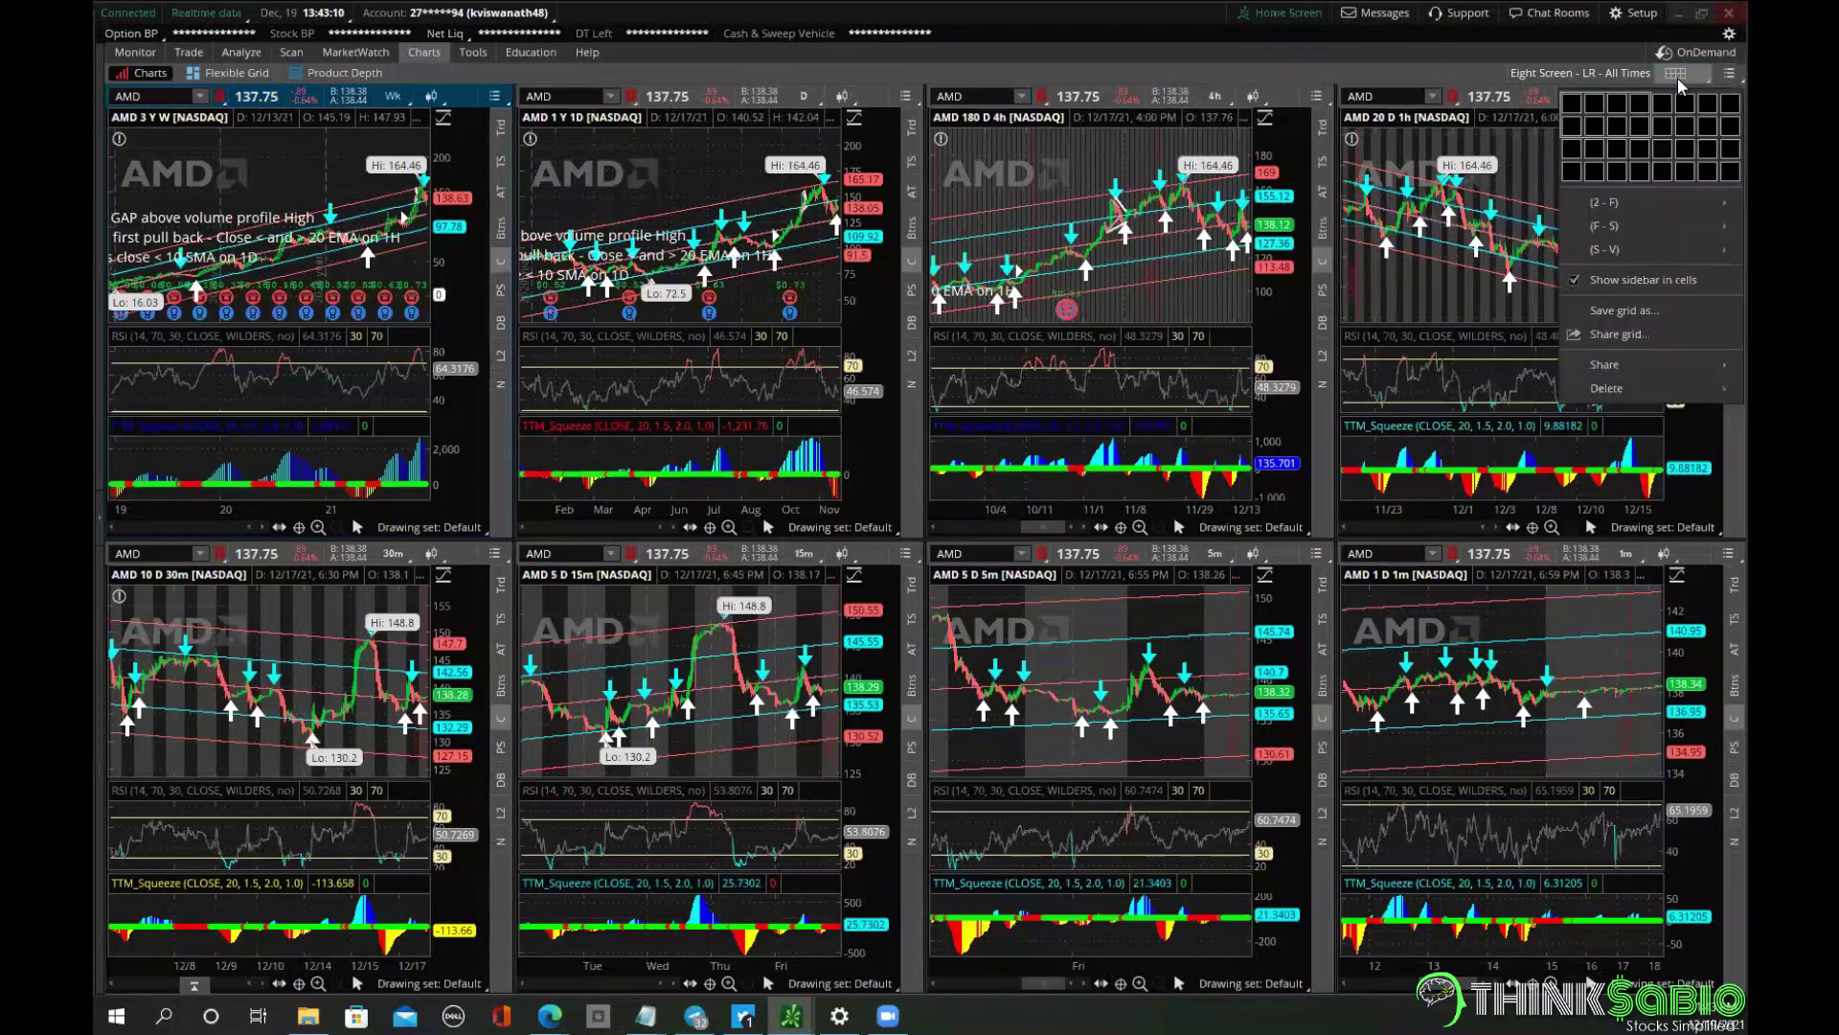
{"action": "left_click", "coordinate": [1576, 105]}
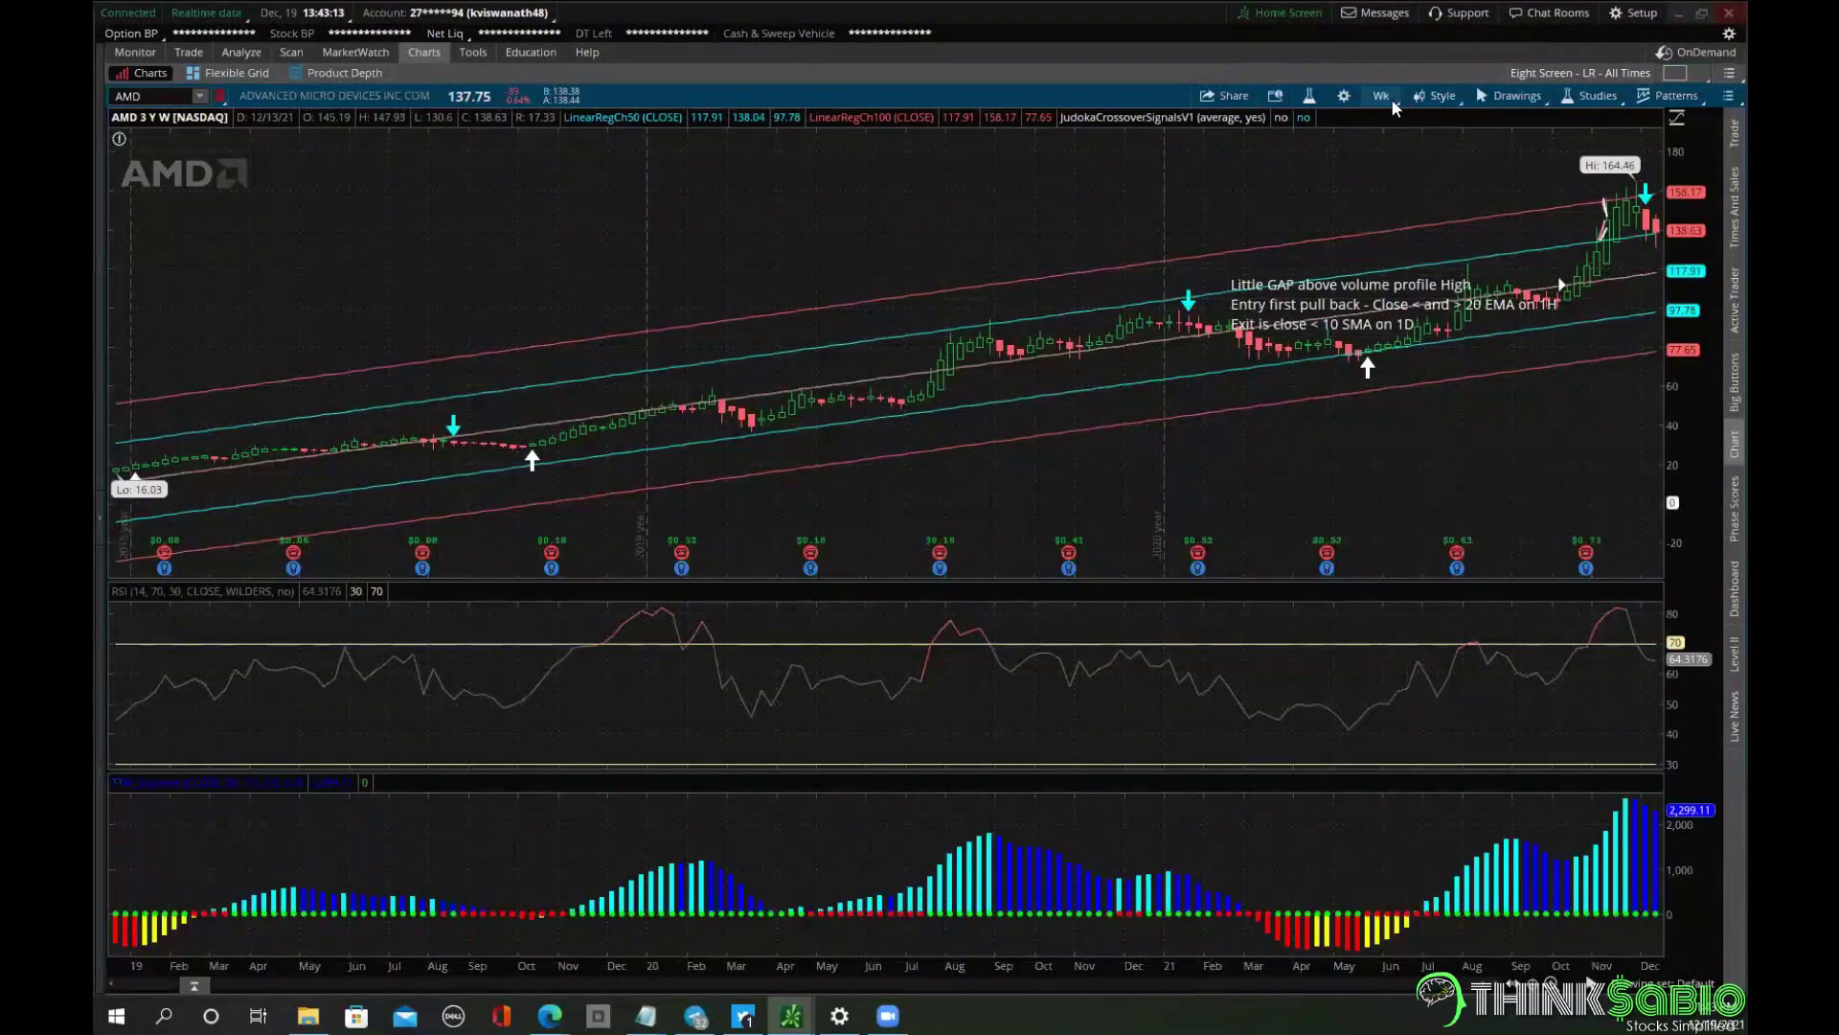
{"action": "left_click", "coordinate": [1391, 99]}
{"action": "left_click", "coordinate": [1326, 203]}
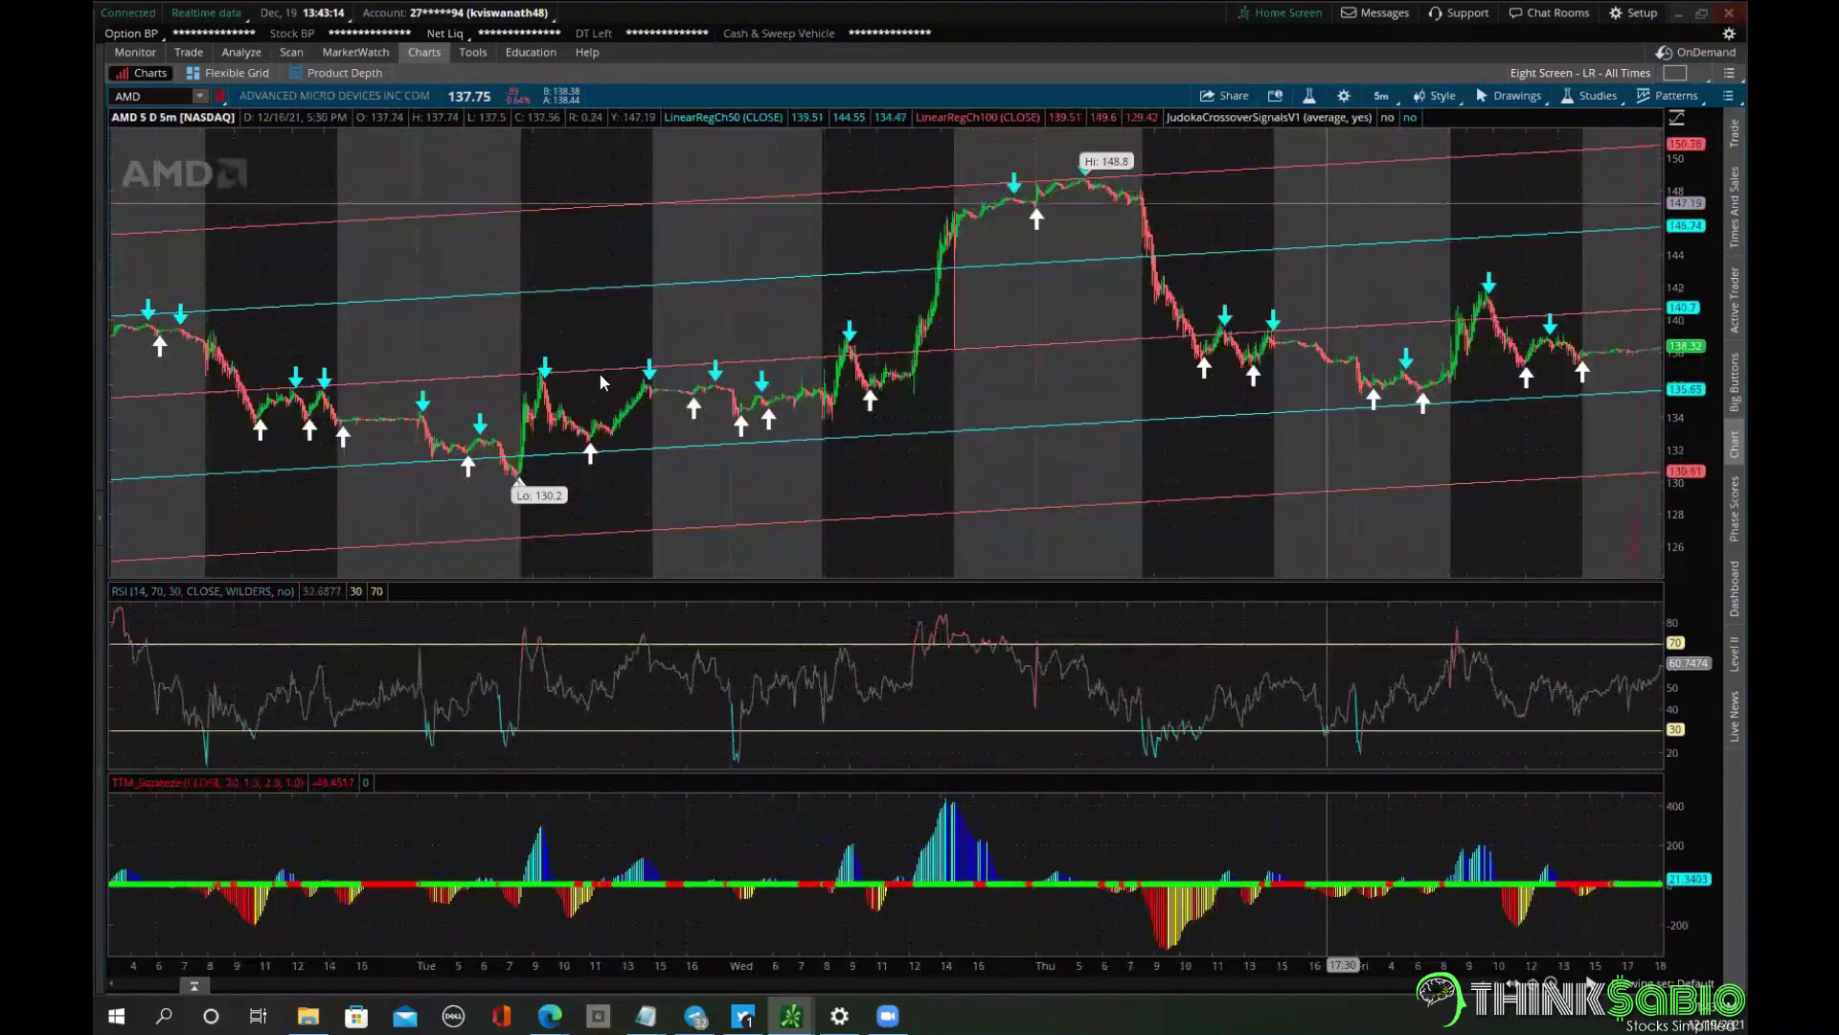
{"action": "left_click", "coordinate": [201, 95]}
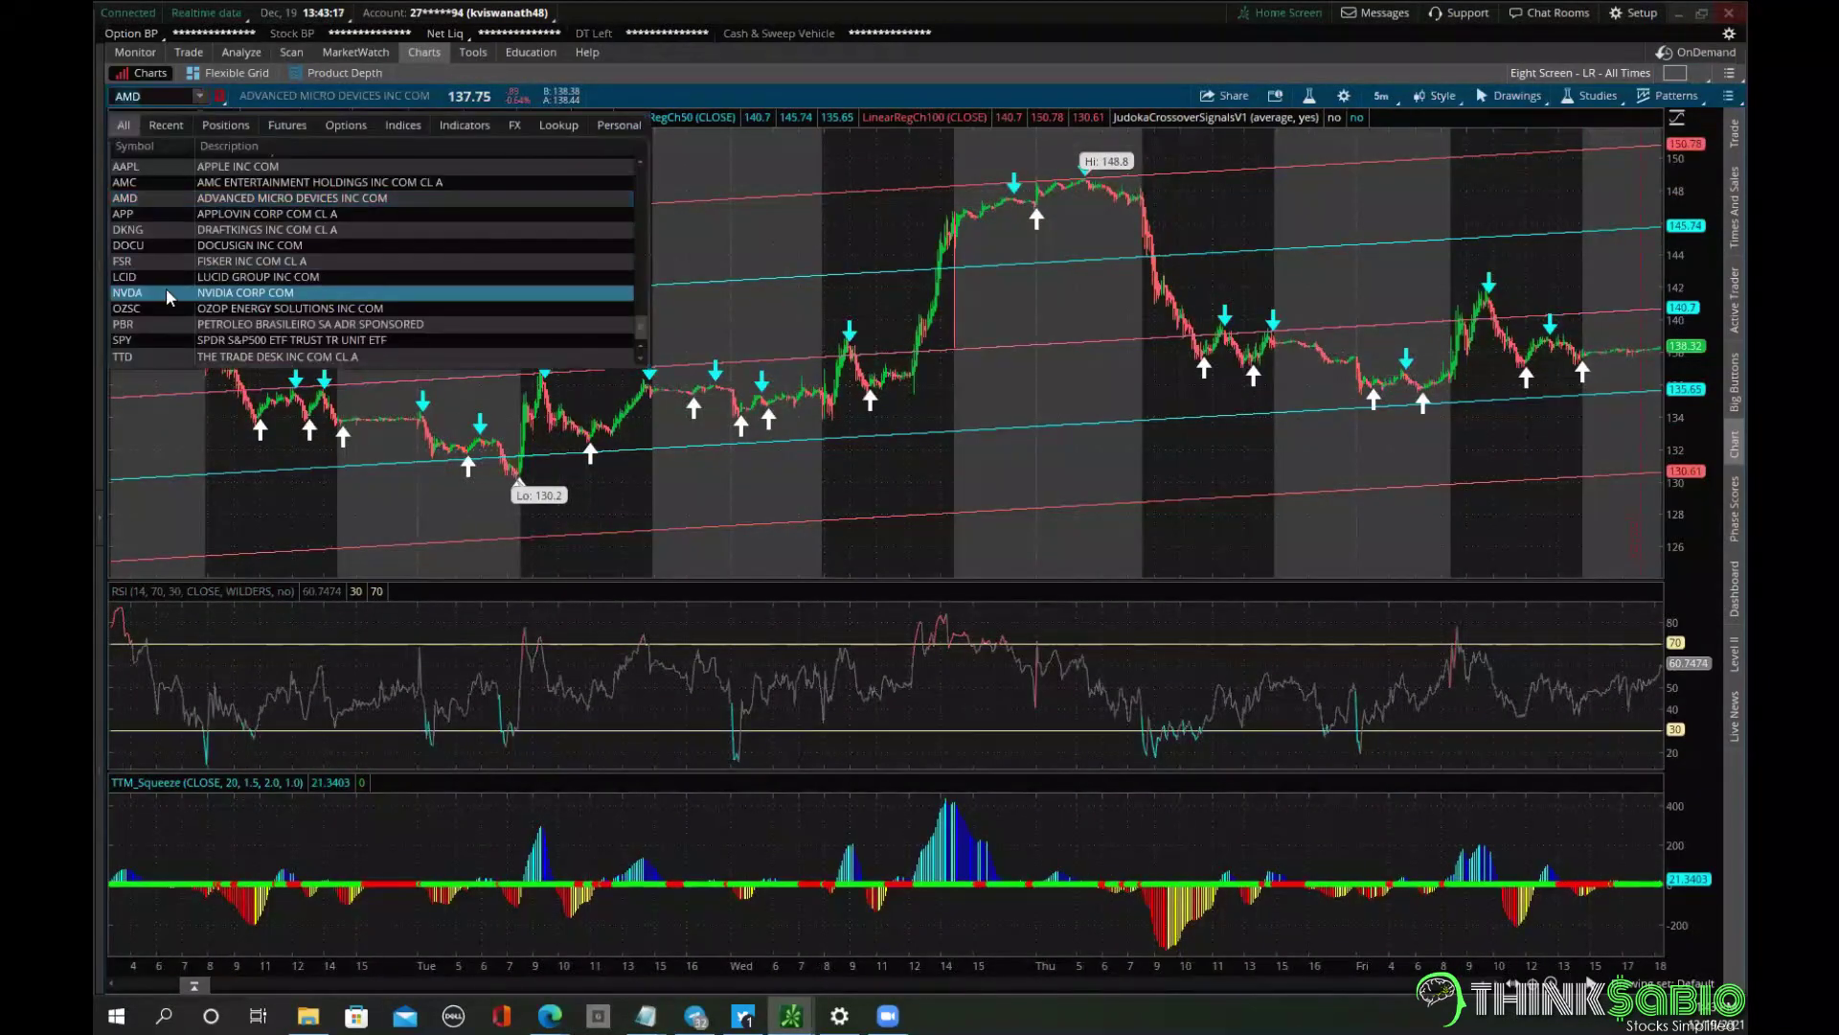
{"action": "left_click", "coordinate": [297, 198]}
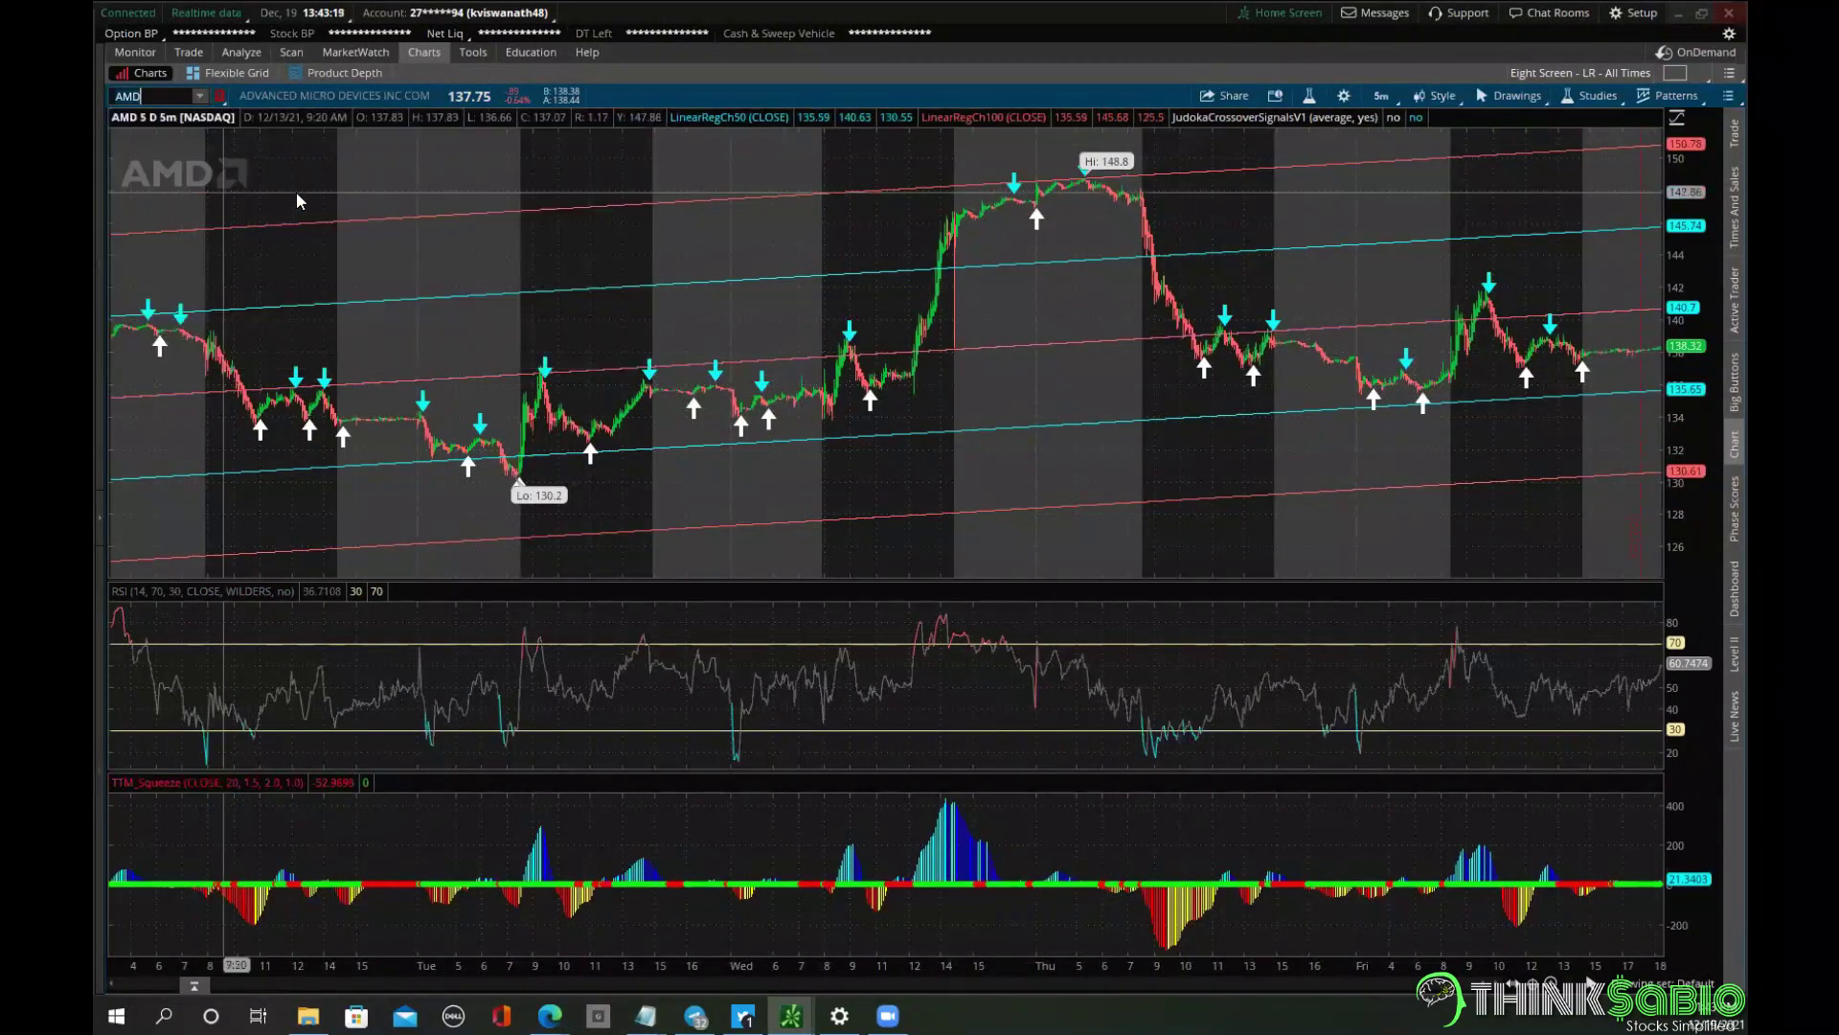
Remove all studies from the chart and switch to the MarketWatch quotes list.
{"action": "left_click", "coordinate": [1593, 96]}
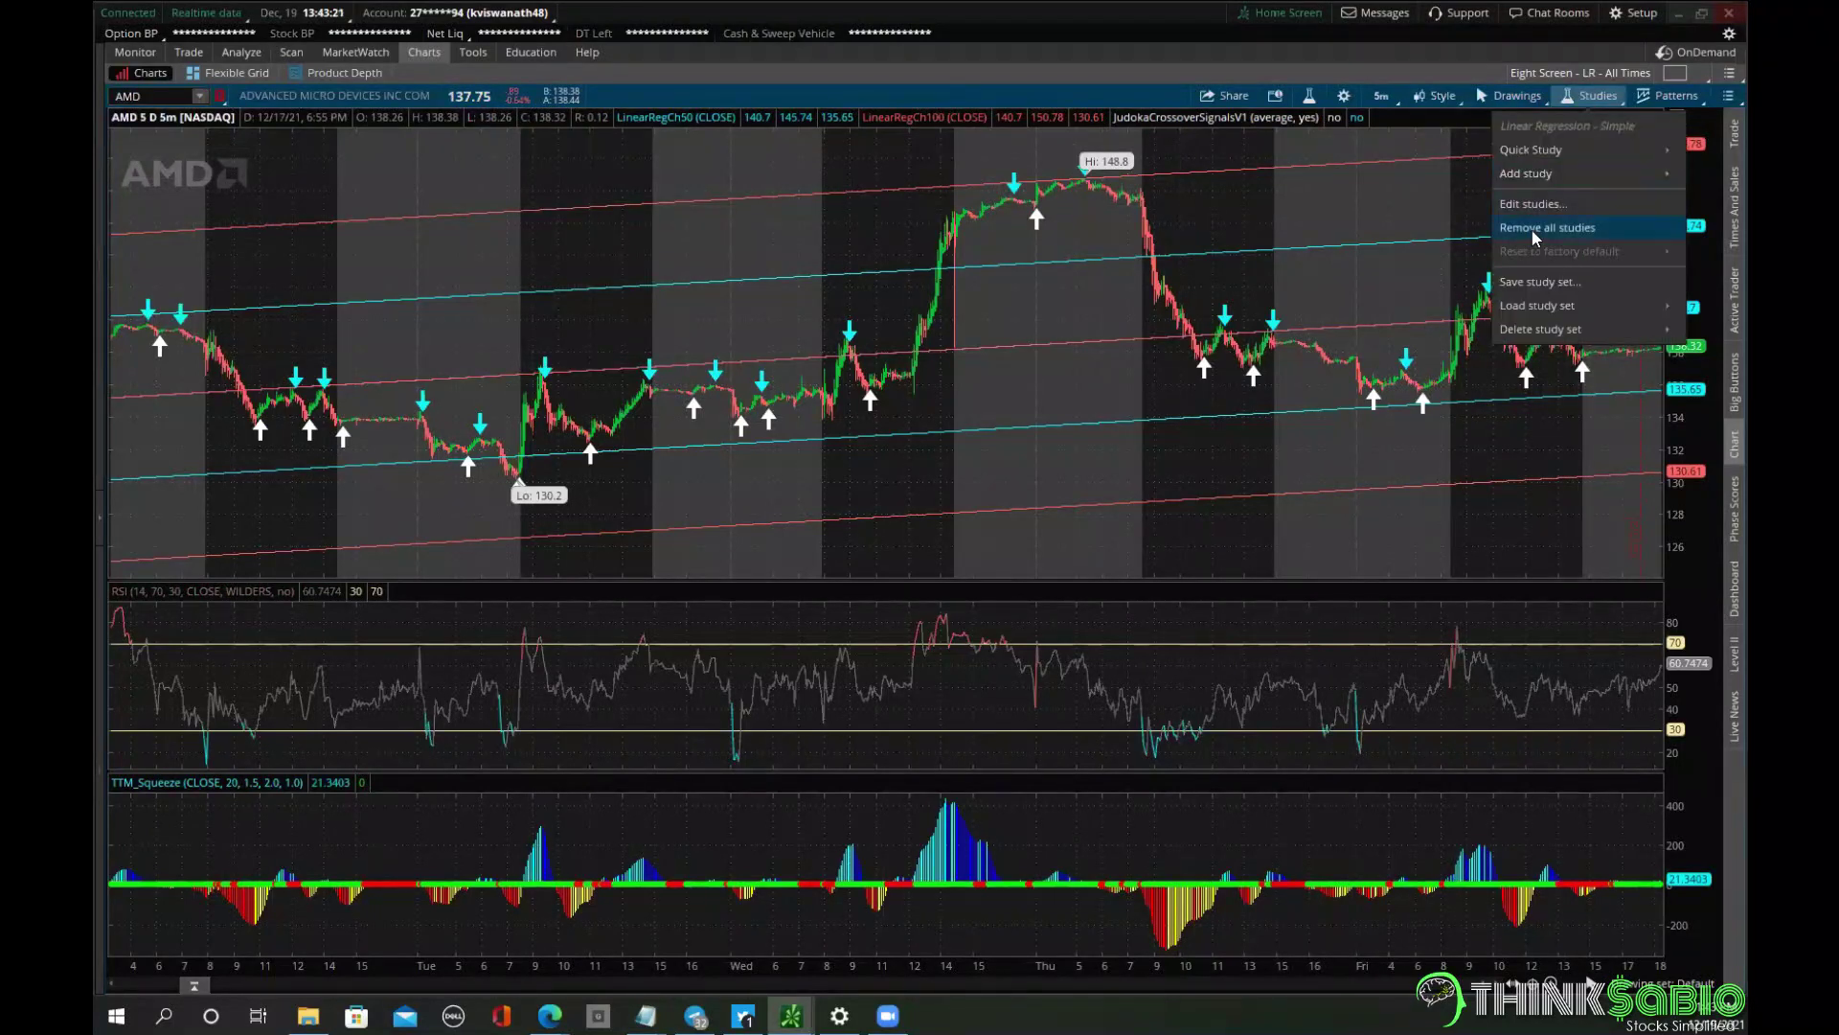
{"action": "left_click", "coordinate": [1534, 236]}
{"action": "left_click", "coordinate": [983, 103]}
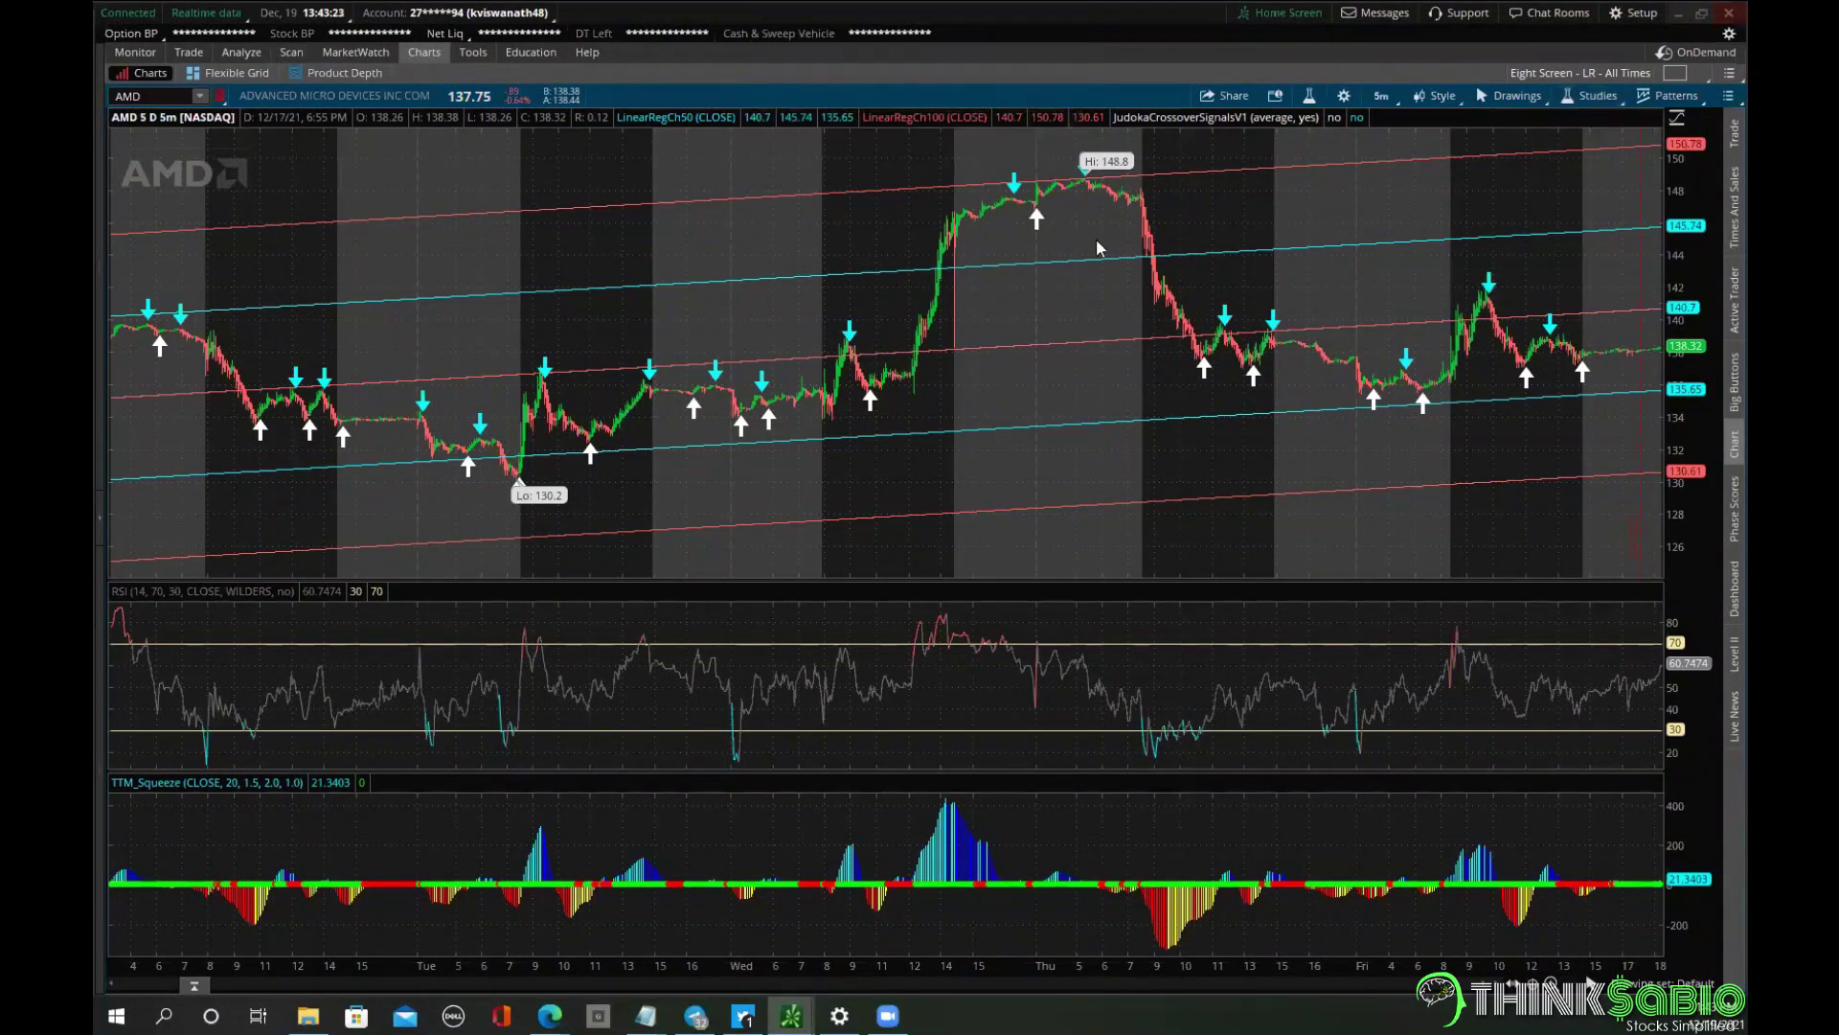
{"action": "left_click", "coordinate": [360, 53]}
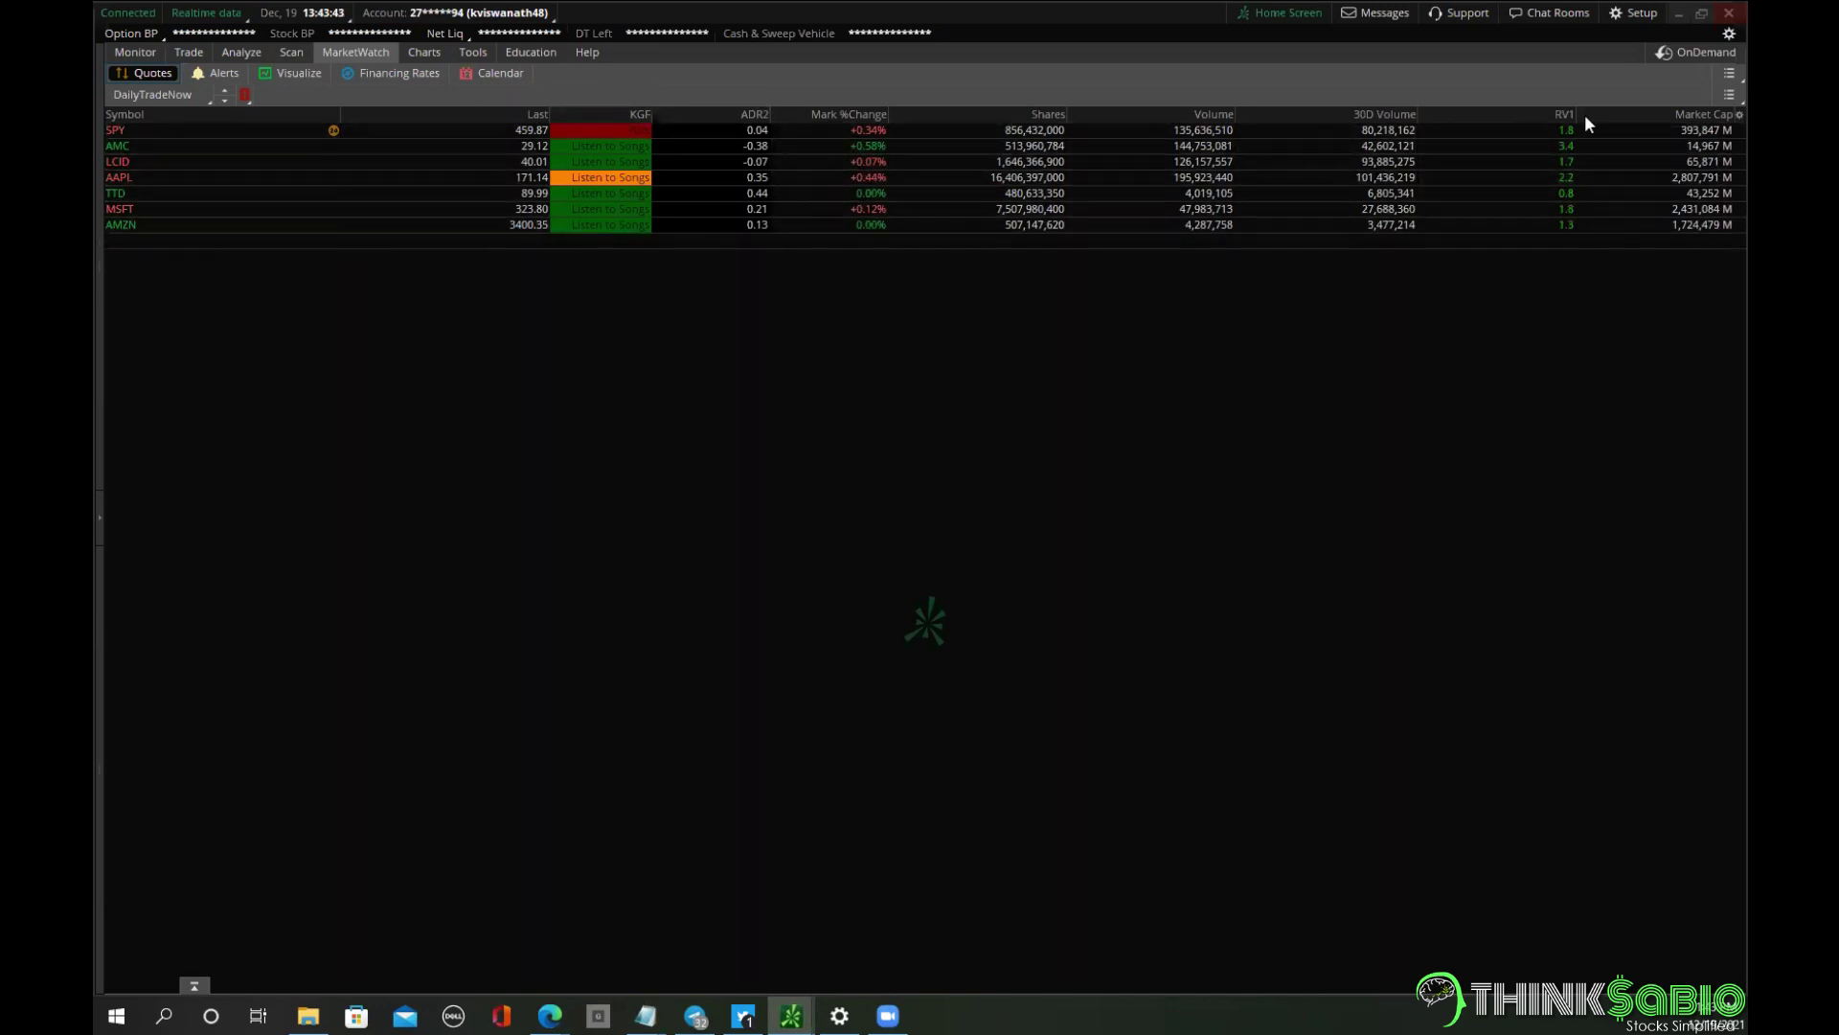
{"action": "right_click", "coordinate": [1718, 115]}
{"action": "left_click", "coordinate": [1664, 136]}
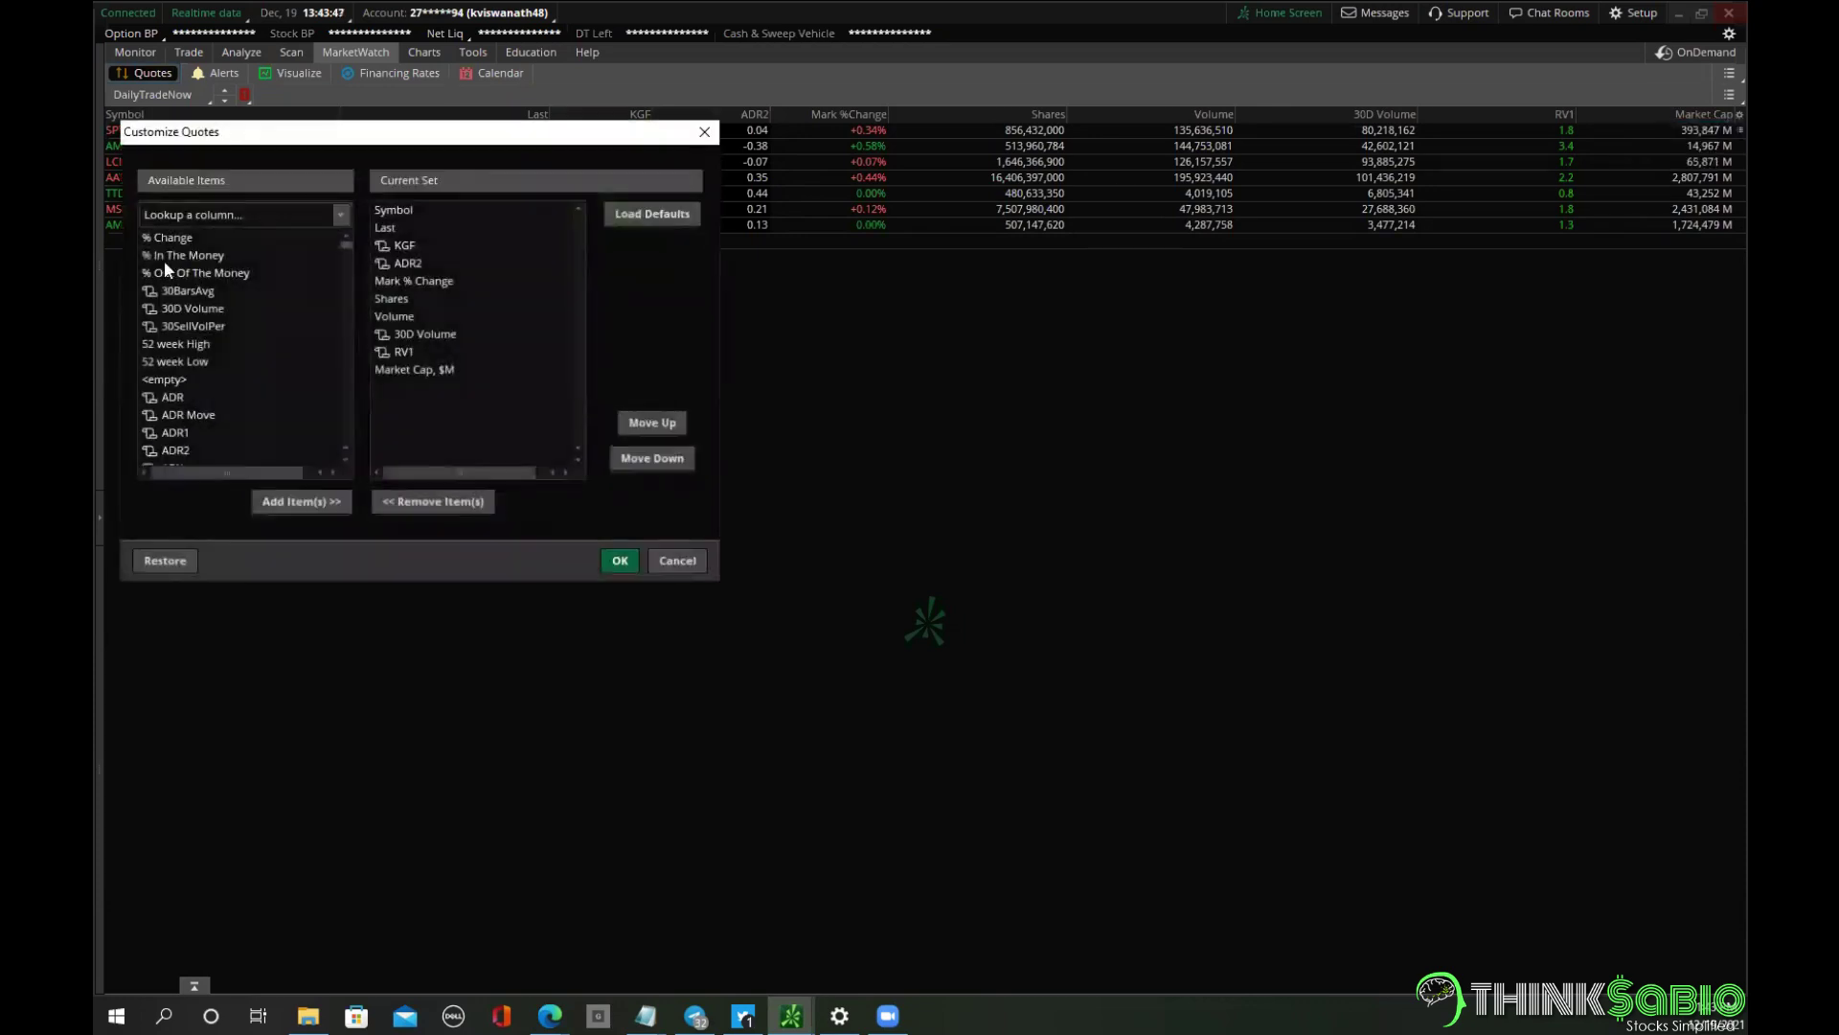
{"action": "left_click", "coordinate": [276, 210]}
{"action": "left_click", "coordinate": [149, 287]}
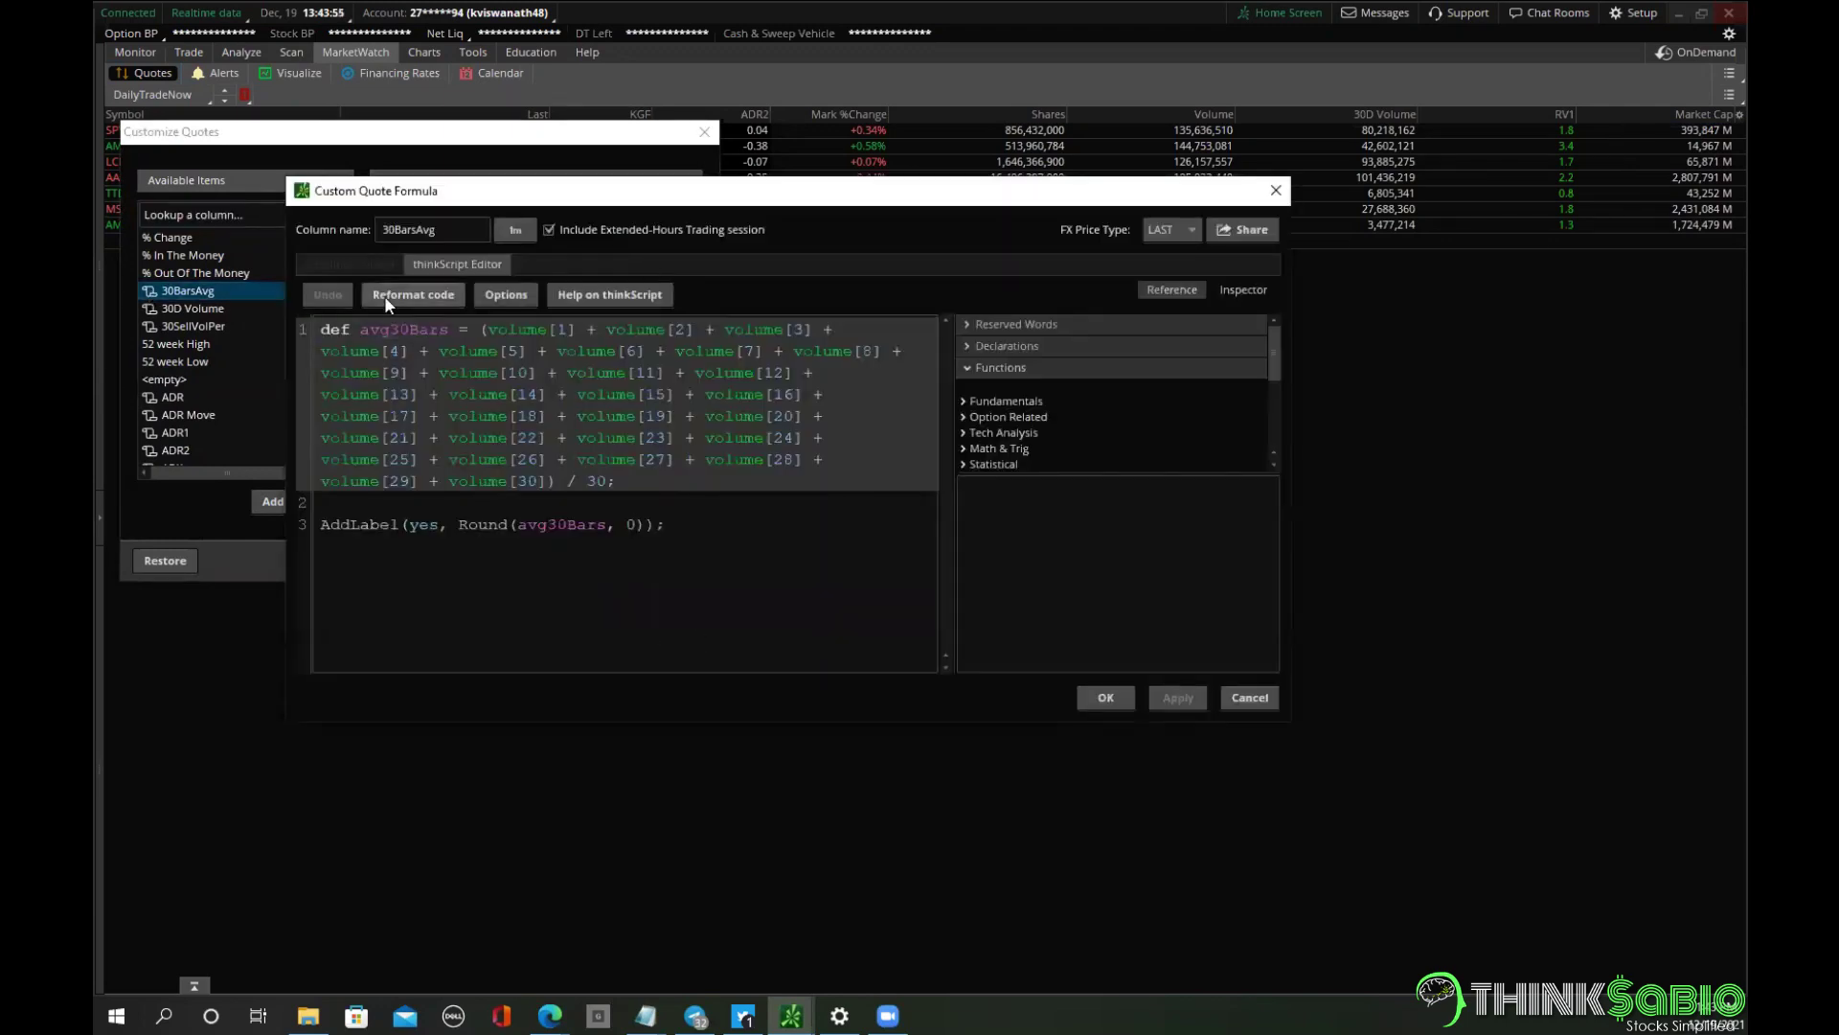
{"action": "left_click", "coordinate": [1272, 697]}
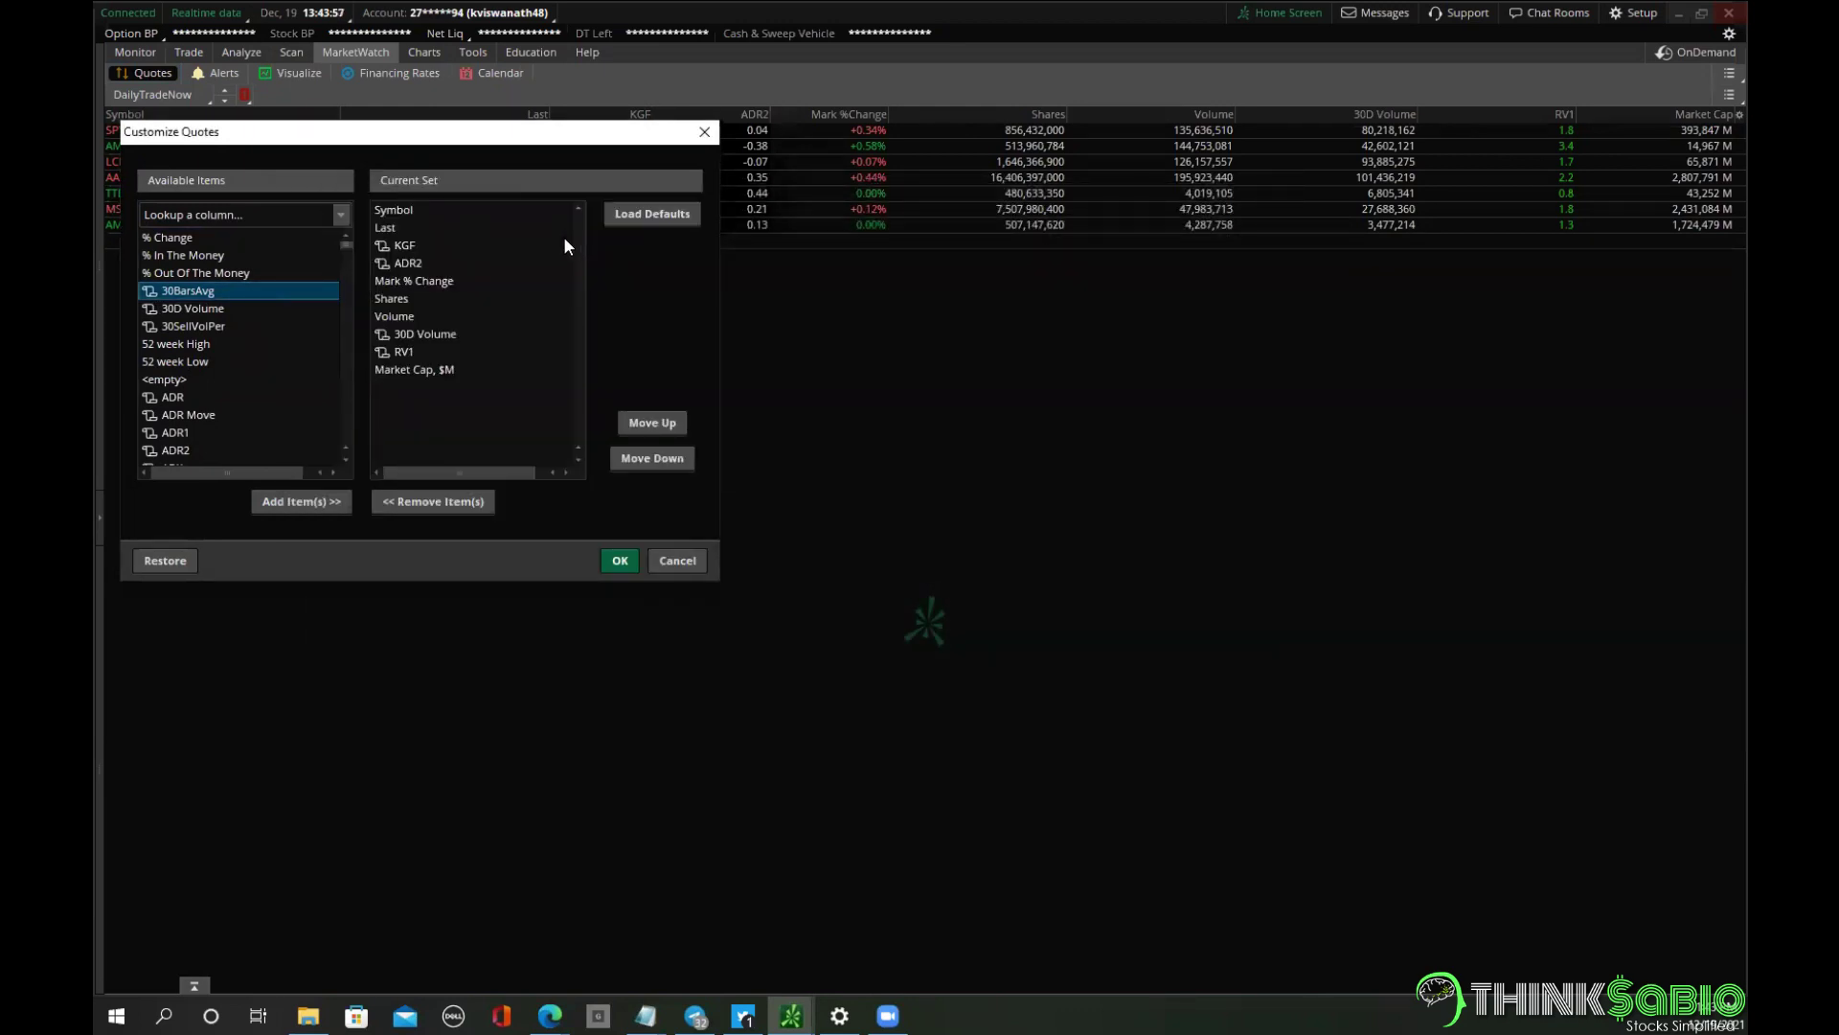
{"action": "left_click", "coordinate": [654, 562]}
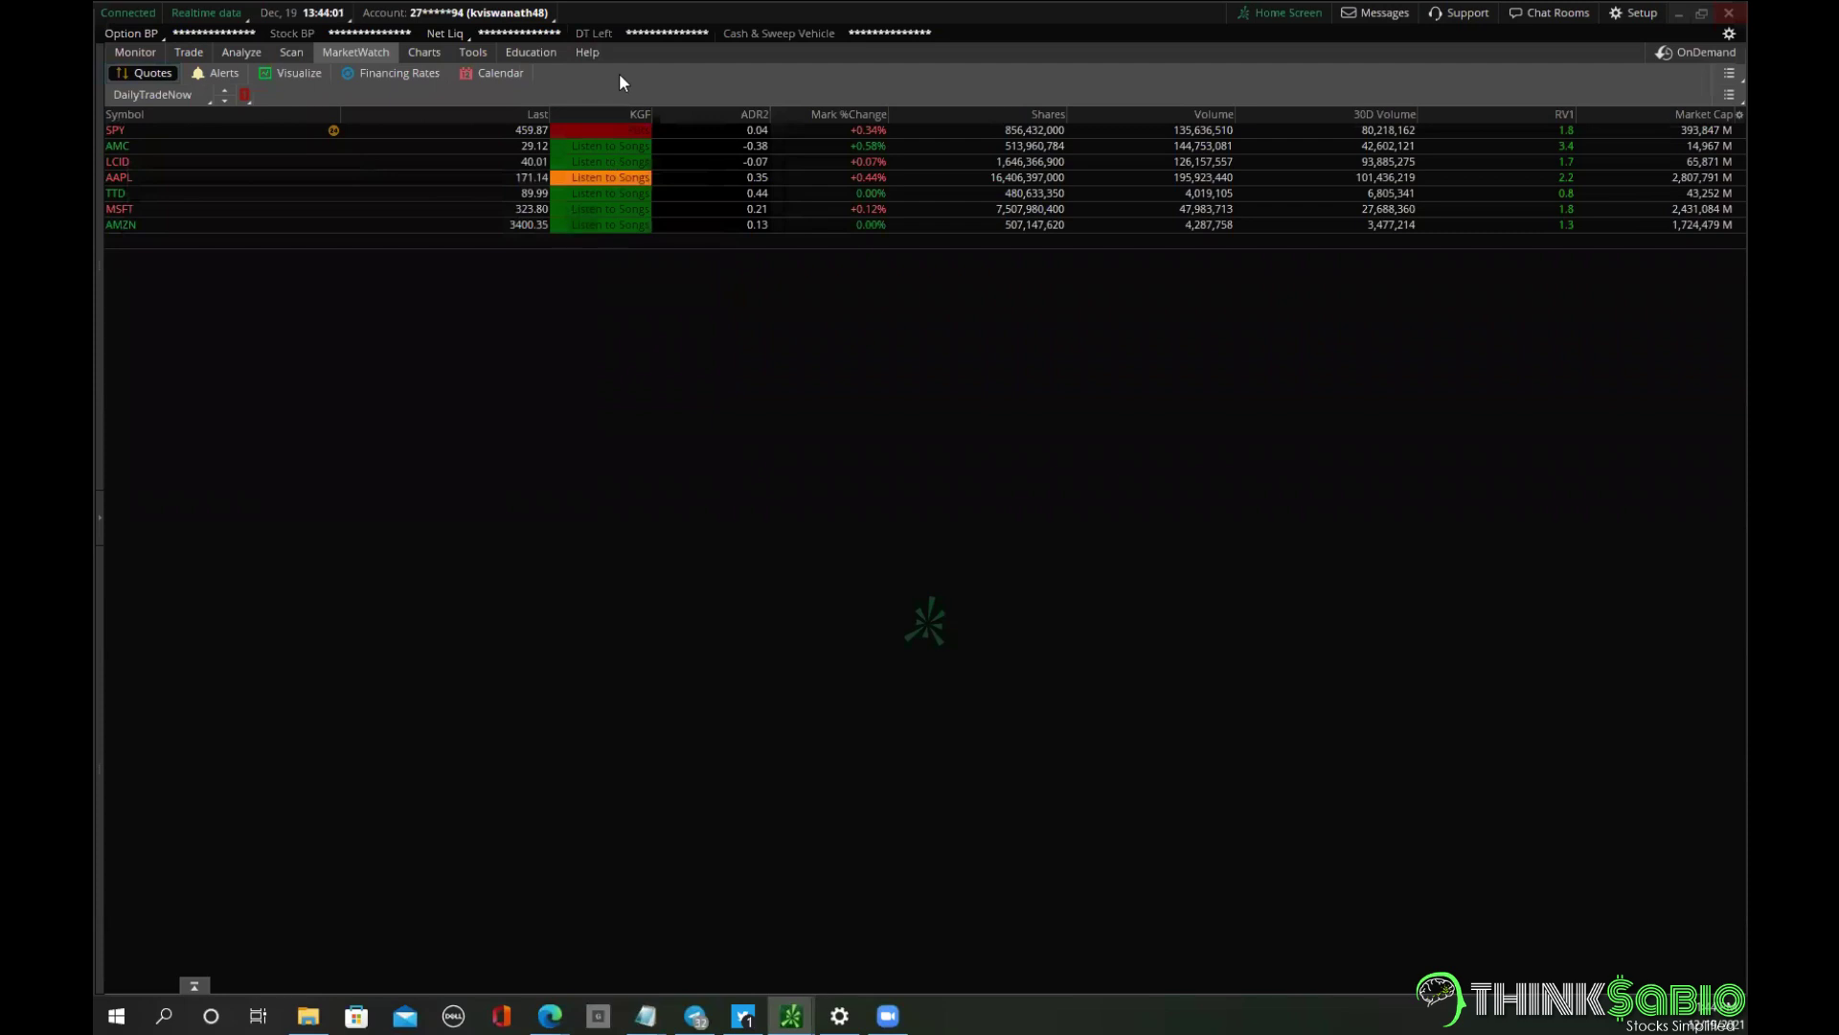
{"action": "right_click", "coordinate": [1716, 112]}
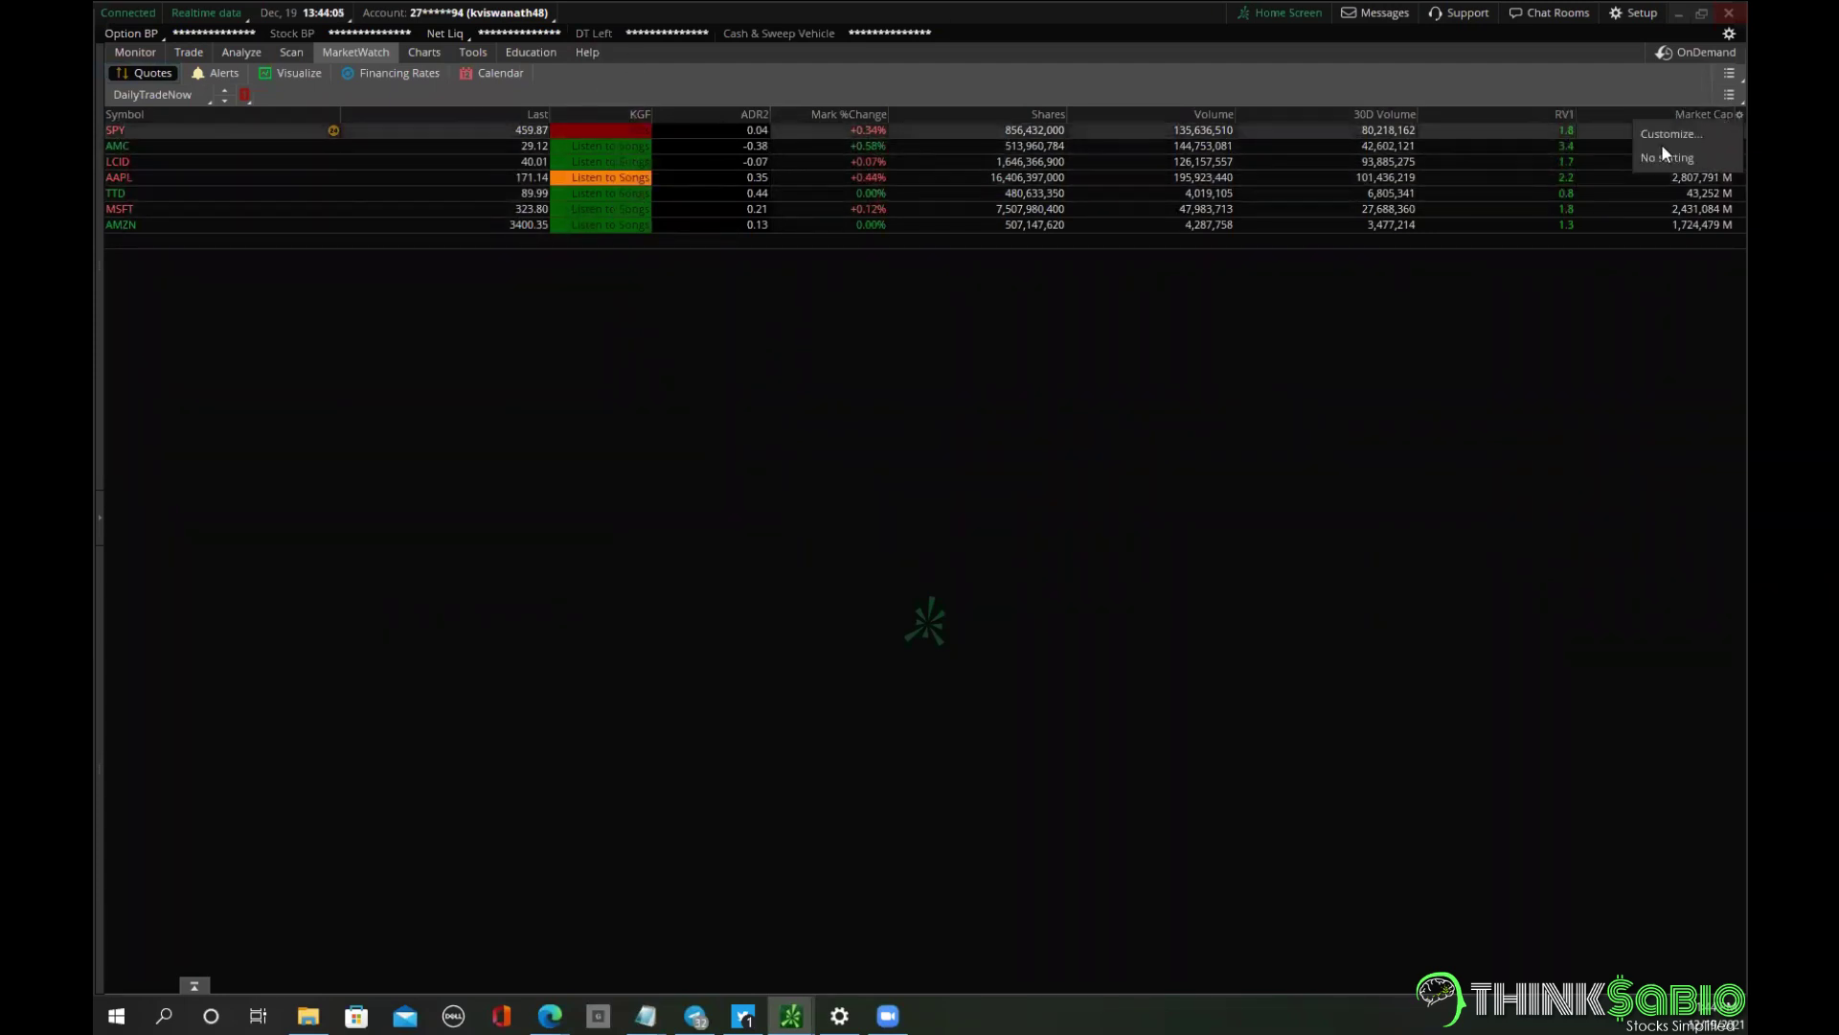
{"action": "left_click", "coordinate": [1682, 134]}
{"action": "left_click", "coordinate": [387, 244]}
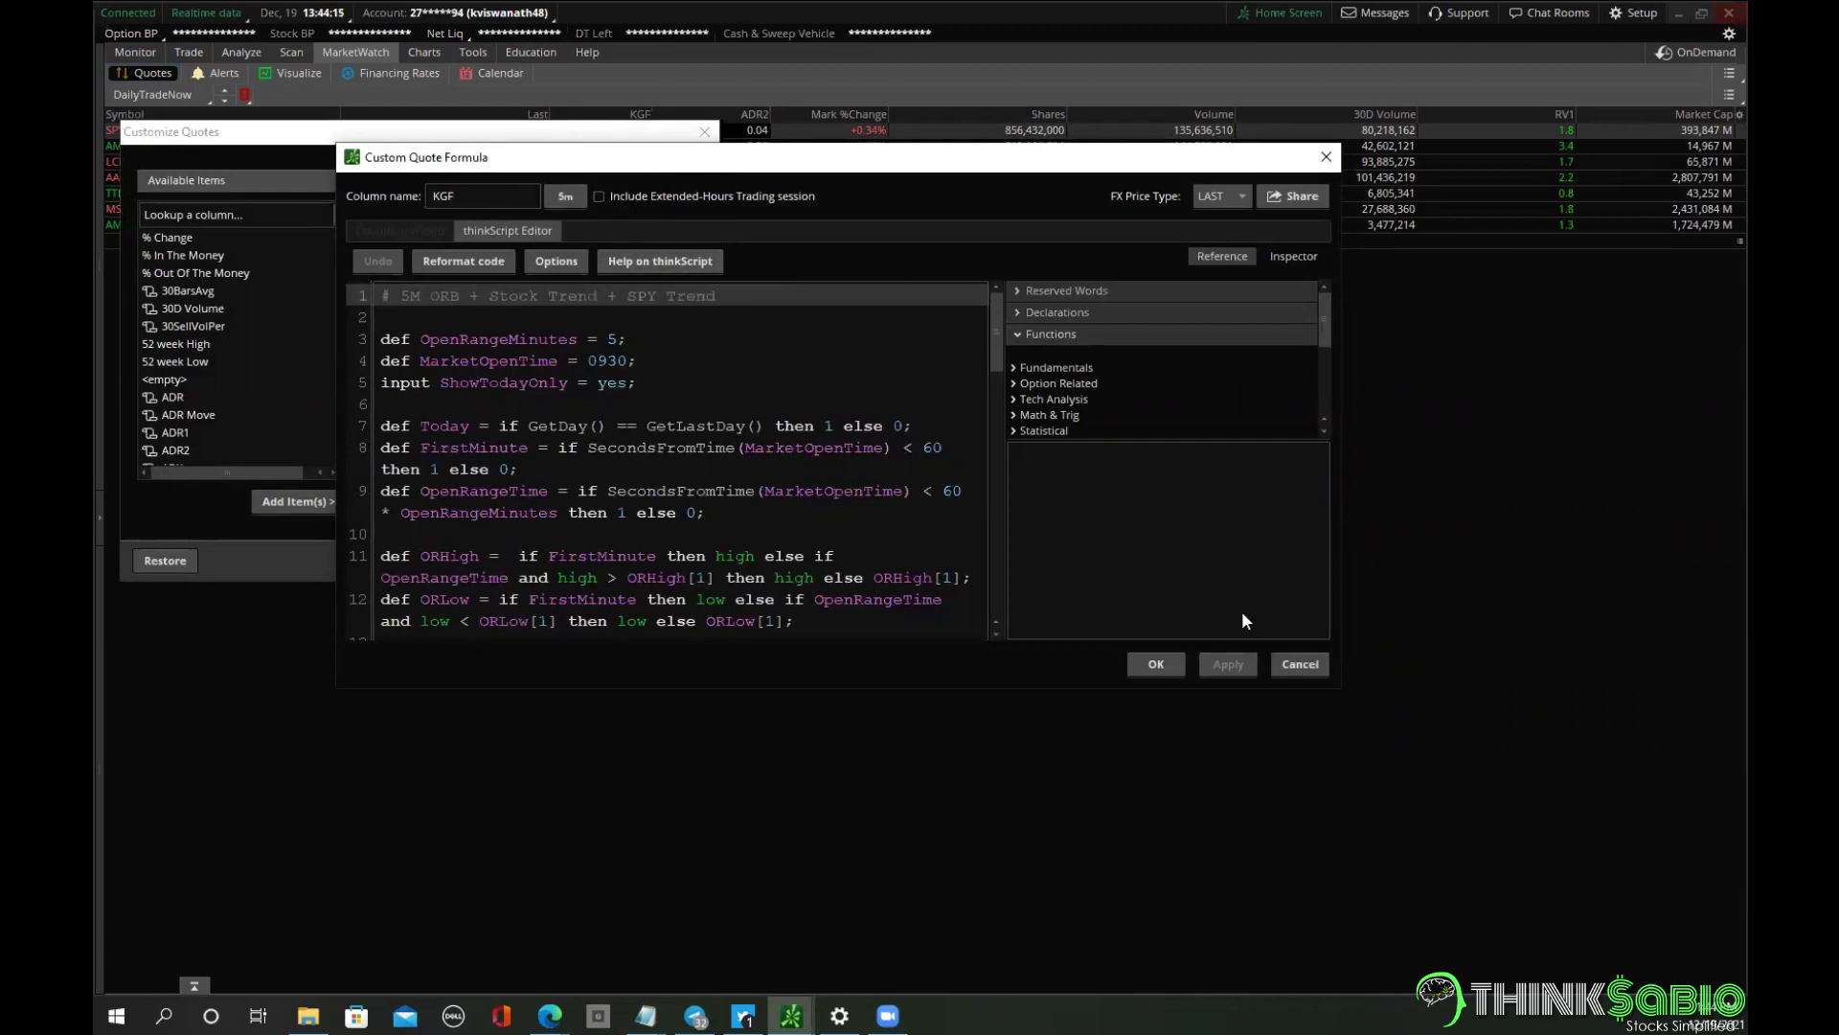
{"action": "left_click", "coordinate": [1297, 664]}
{"action": "left_click", "coordinate": [687, 562]}
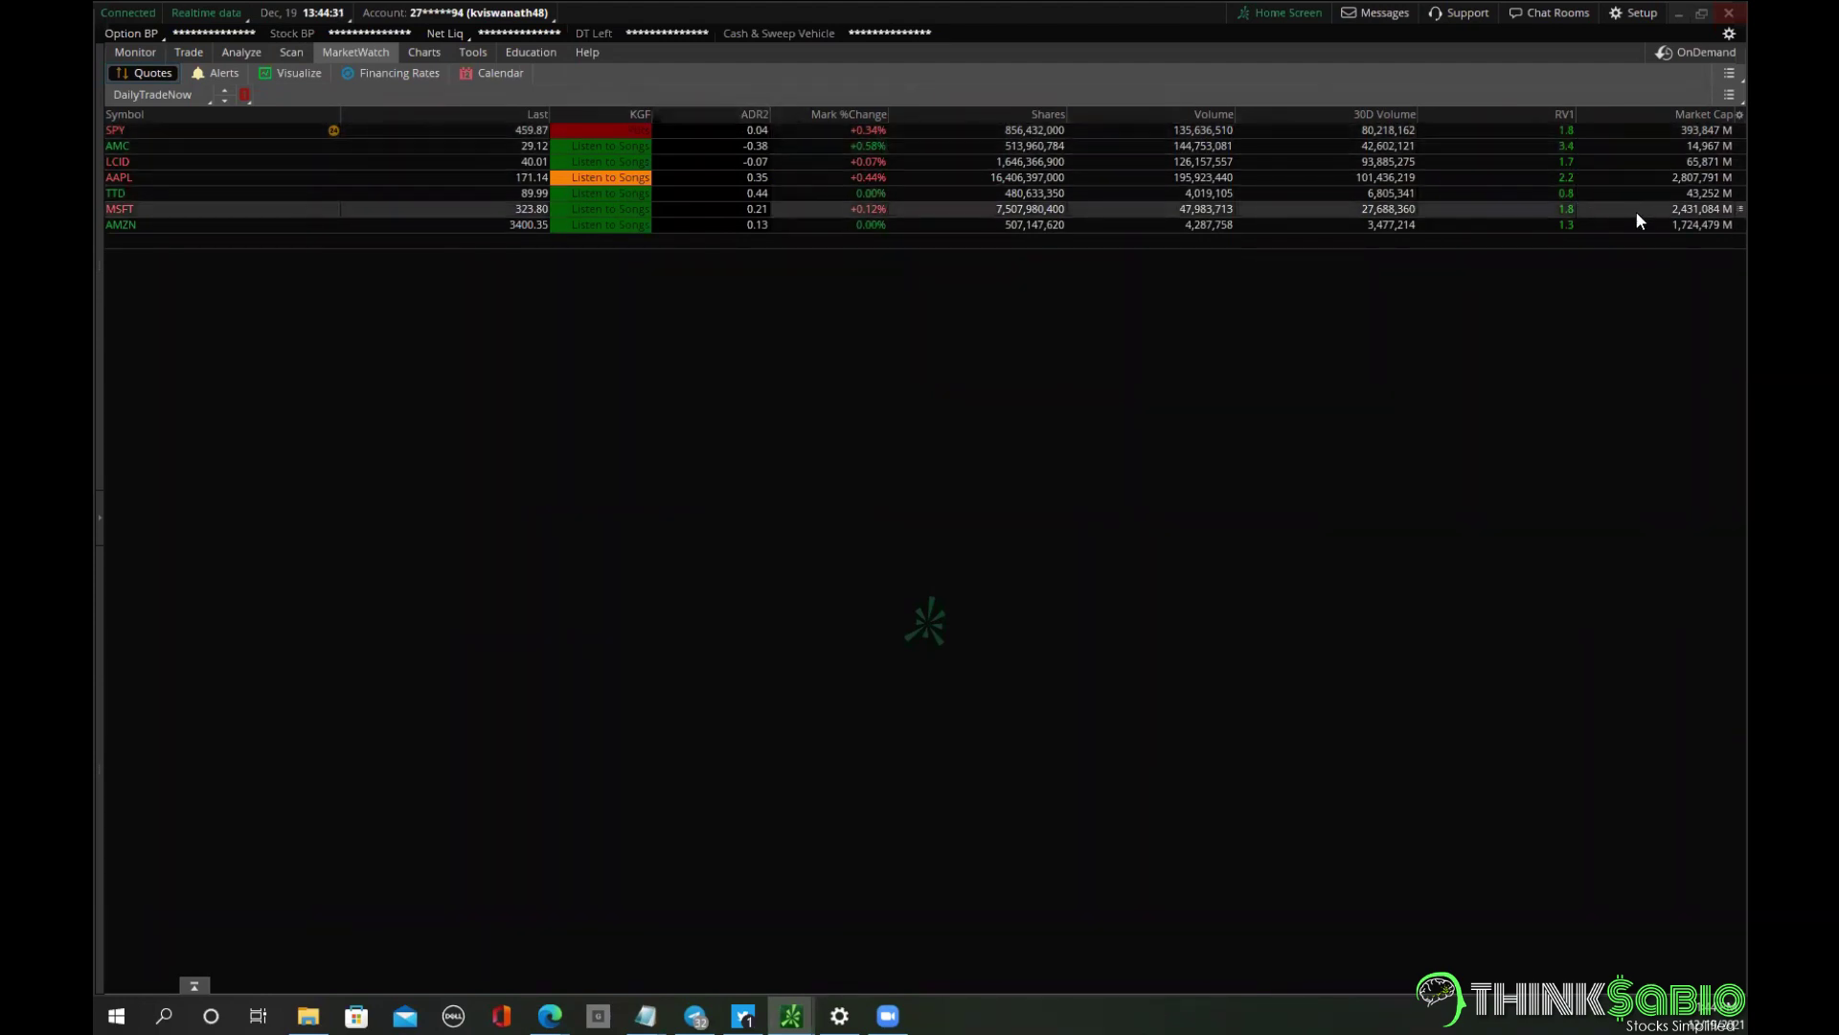
In Customize Quotes, remove the ADR2 column and add the ADR column instead.
{"action": "left_click", "coordinate": [1738, 114]}
{"action": "left_click", "coordinate": [1663, 128]}
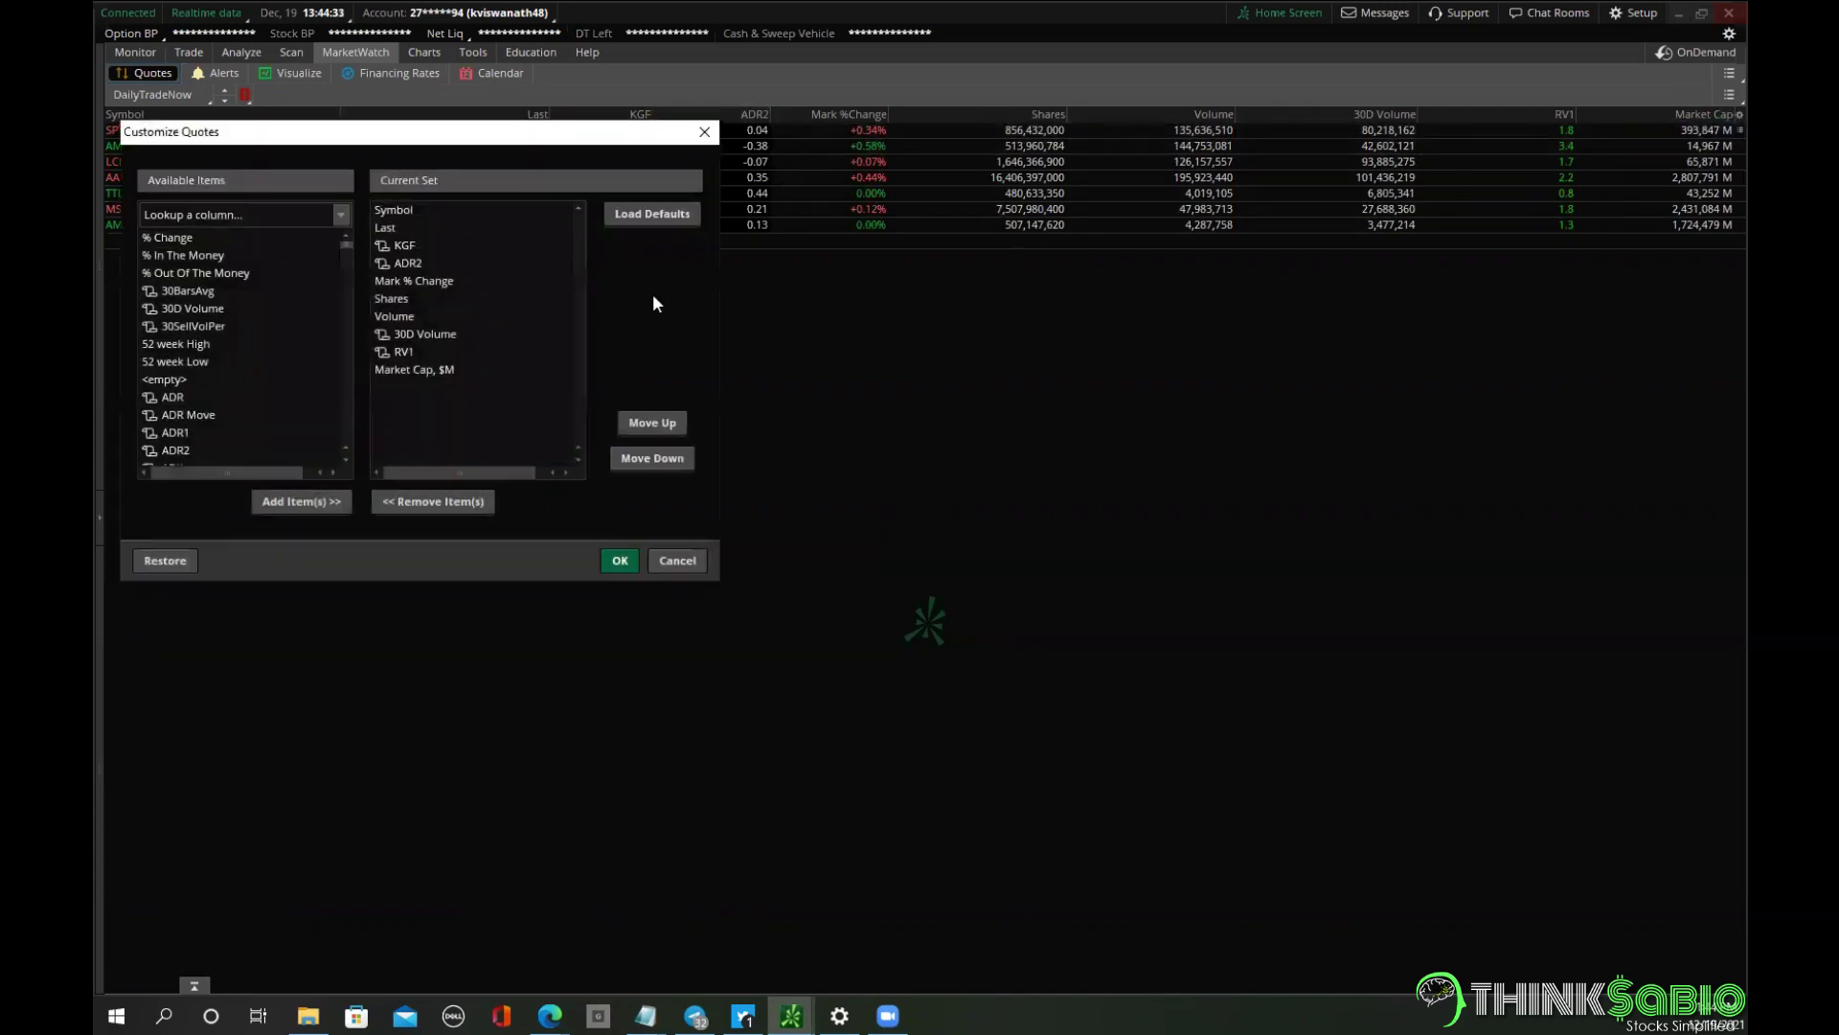
{"action": "left_click", "coordinate": [412, 264]}
{"action": "left_click", "coordinate": [384, 498]}
{"action": "left_click", "coordinate": [279, 213]}
{"action": "type", "text": "adr"}
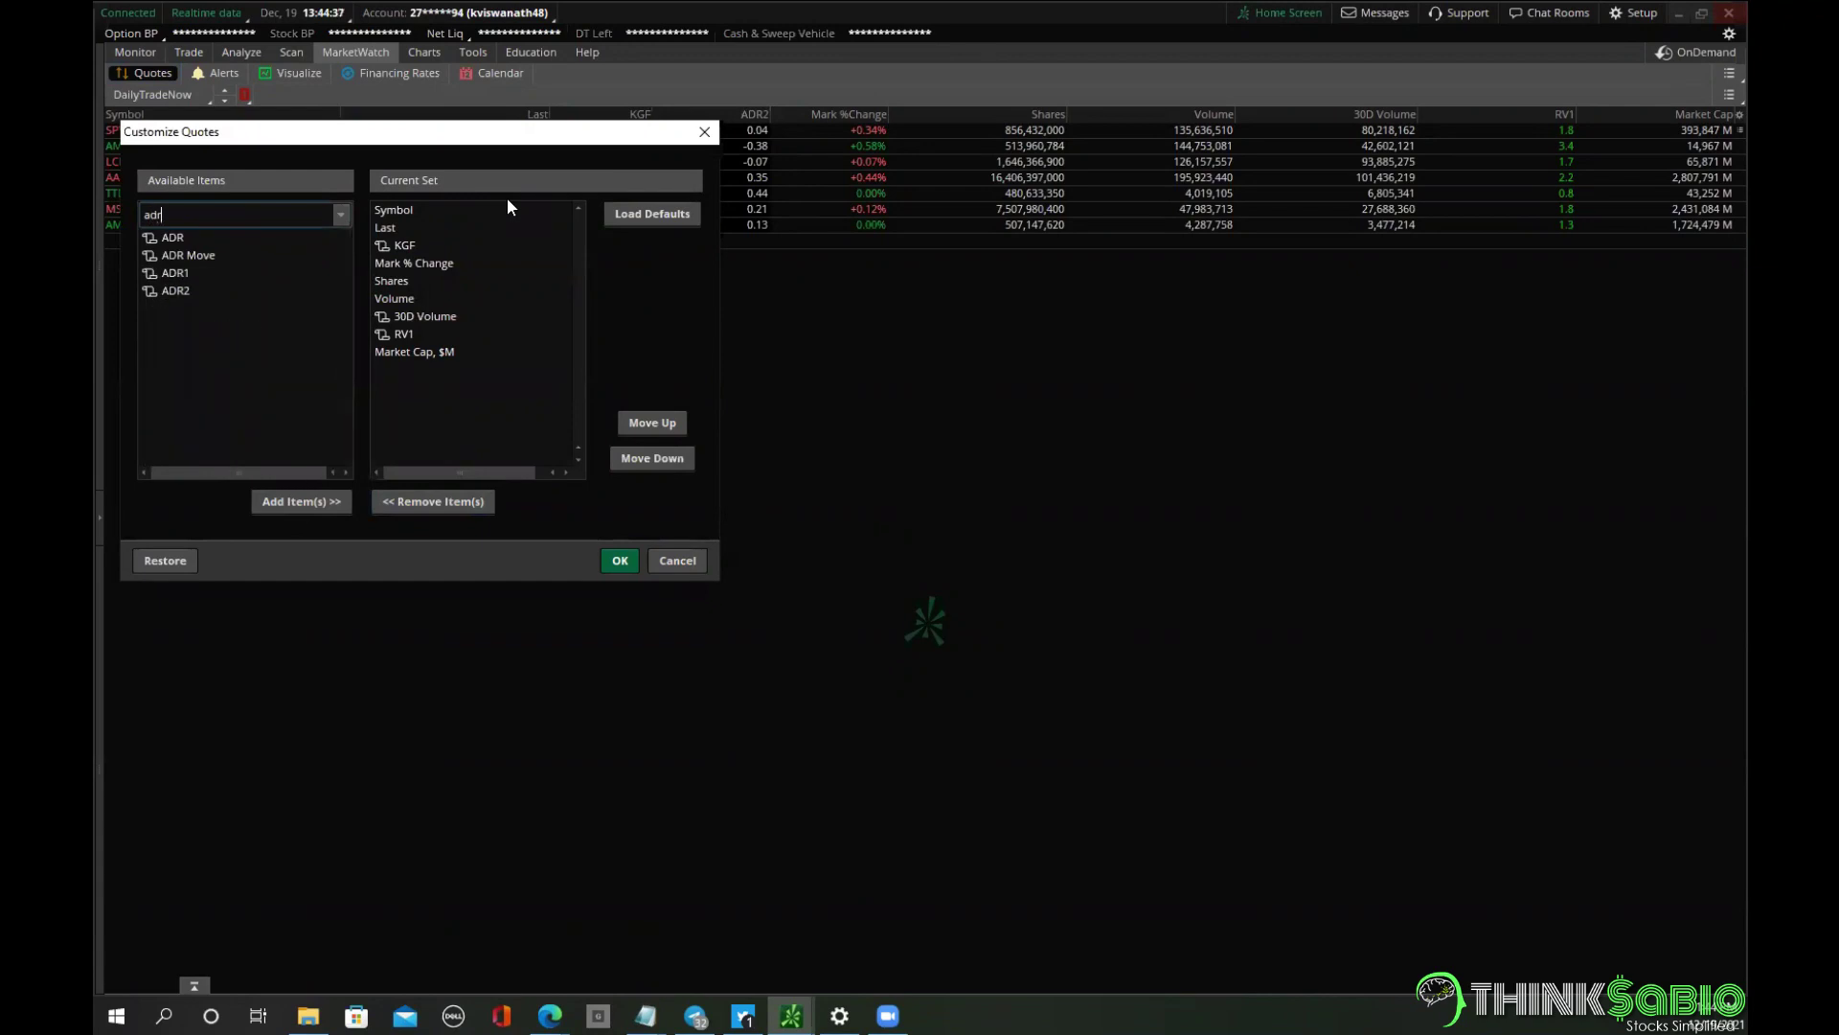
{"action": "left_click", "coordinate": [186, 238]}
{"action": "left_click", "coordinate": [305, 503]}
Move ADR up to just below Last, apply, and widen the ADR column.
{"action": "left_click", "coordinate": [406, 365]}
{"action": "left_click", "coordinate": [678, 429]}
{"action": "left_click", "coordinate": [678, 430]}
{"action": "left_click", "coordinate": [679, 429]}
{"action": "left_click", "coordinate": [678, 429]}
{"action": "left_click", "coordinate": [679, 429]}
{"action": "left_click", "coordinate": [679, 429]}
{"action": "left_click", "coordinate": [678, 429]}
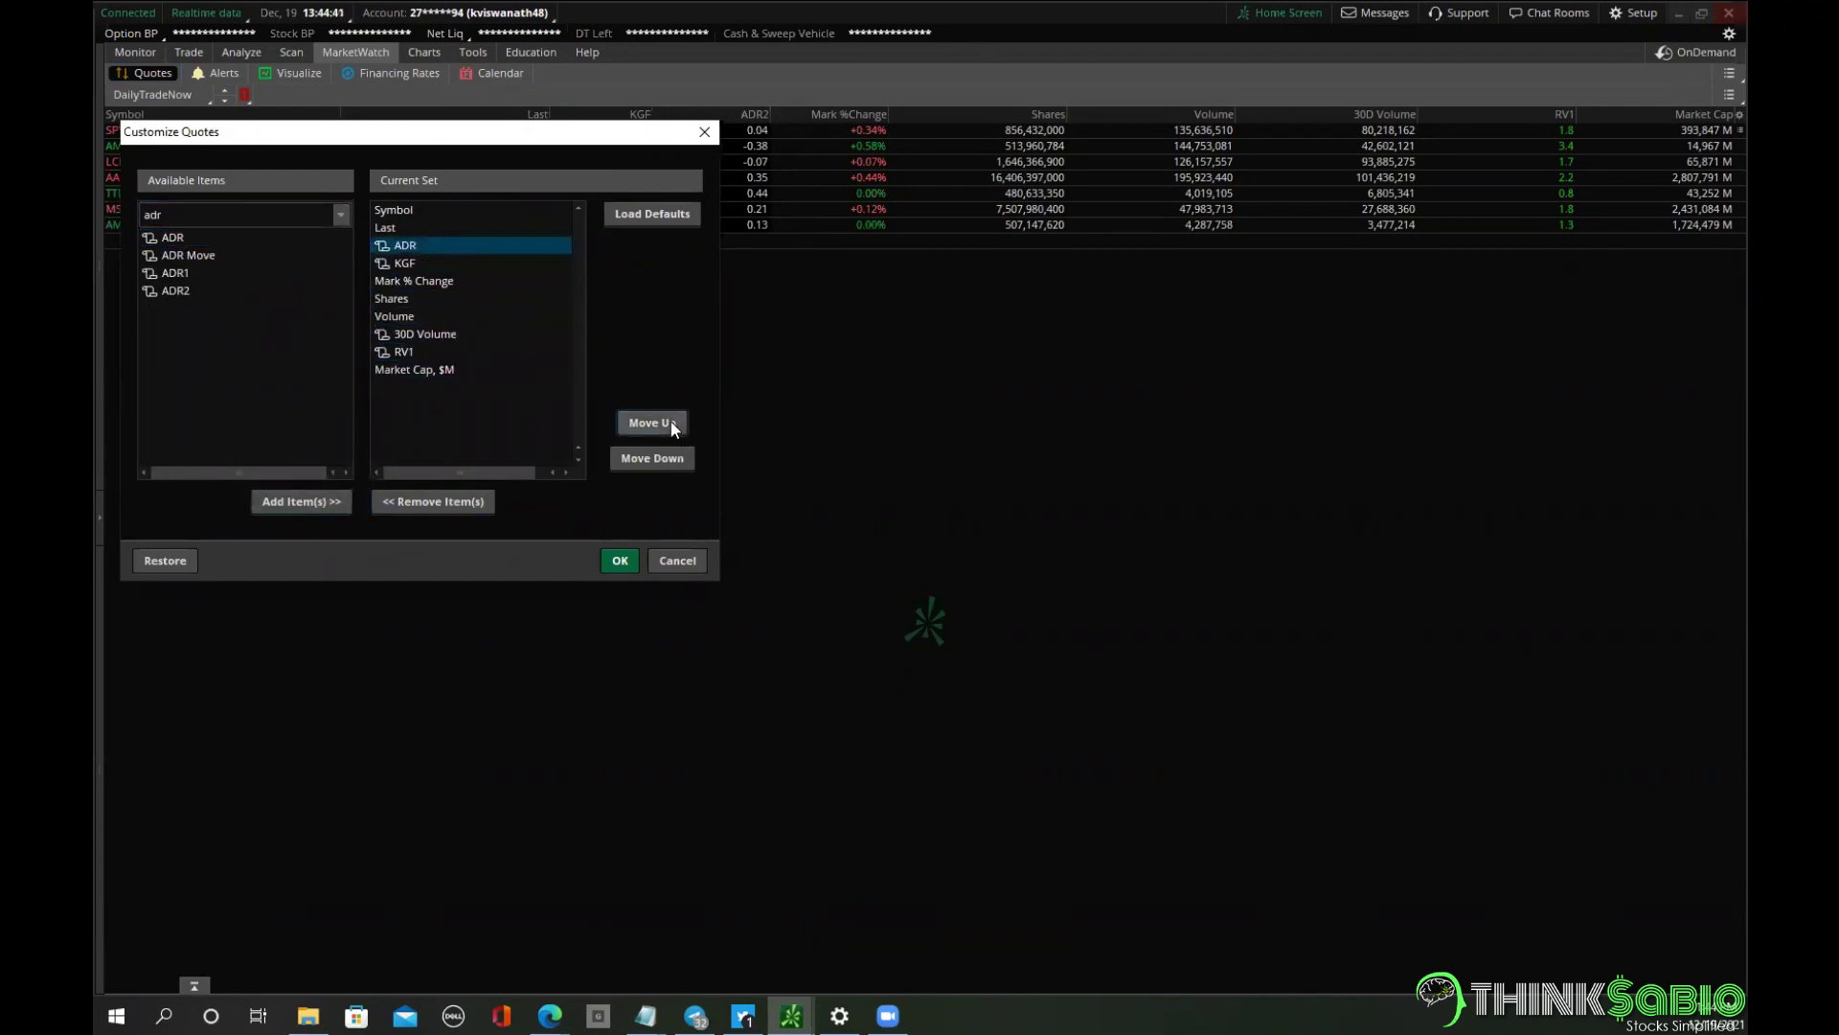
{"action": "left_click", "coordinate": [618, 562]}
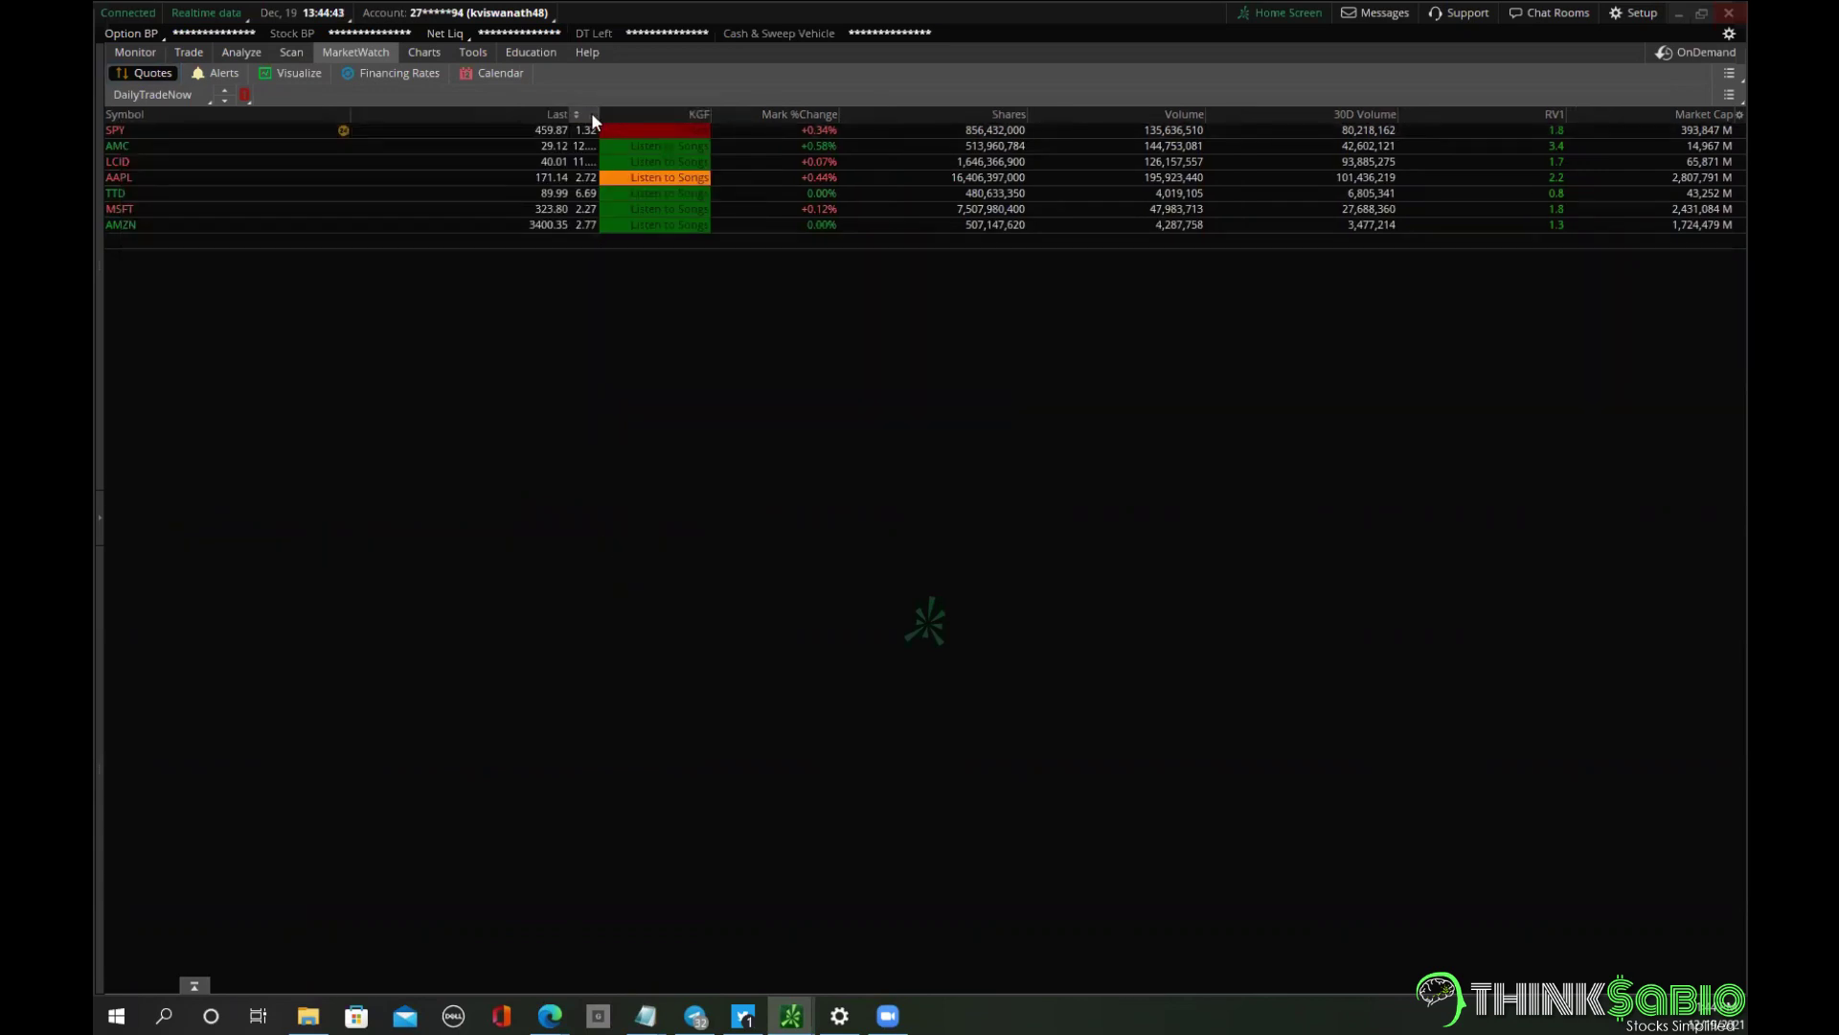
{"action": "left_click_drag", "start_coordinate": [599, 114], "coordinate": [630, 114]}
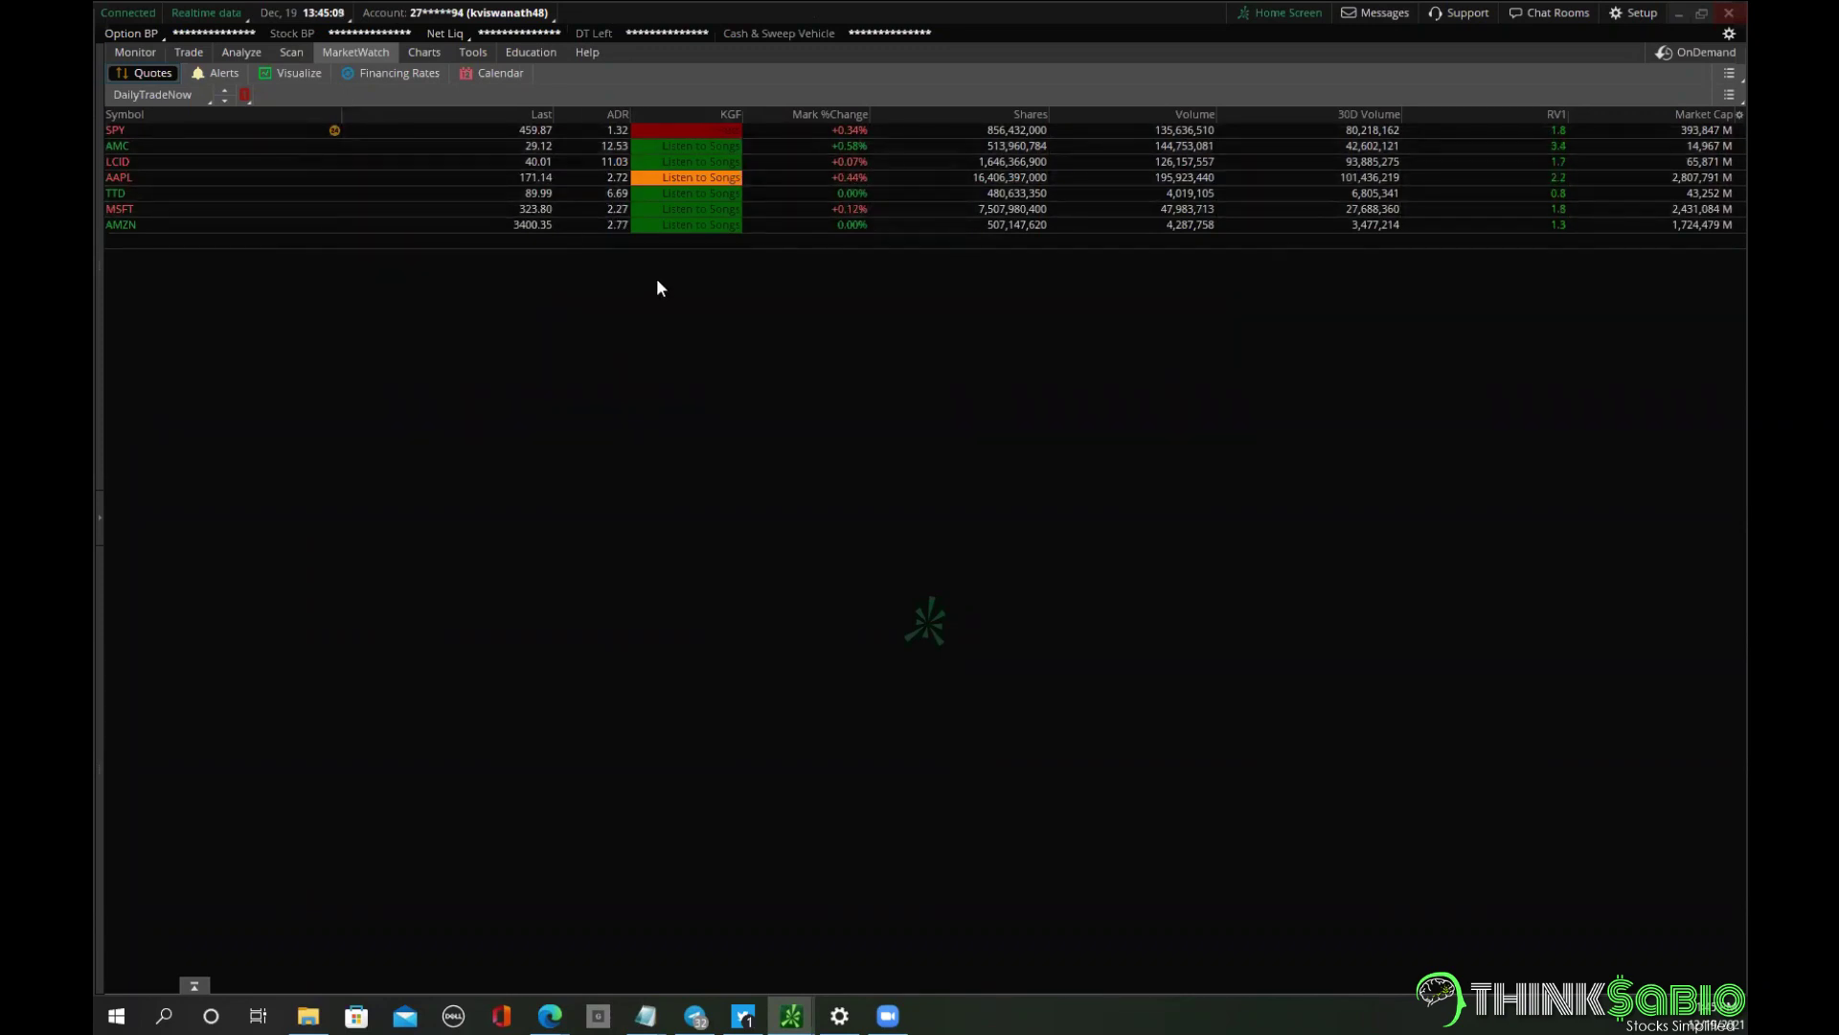
Add the ADR_ATR lower study to the chart.
{"action": "left_click", "coordinate": [424, 51]}
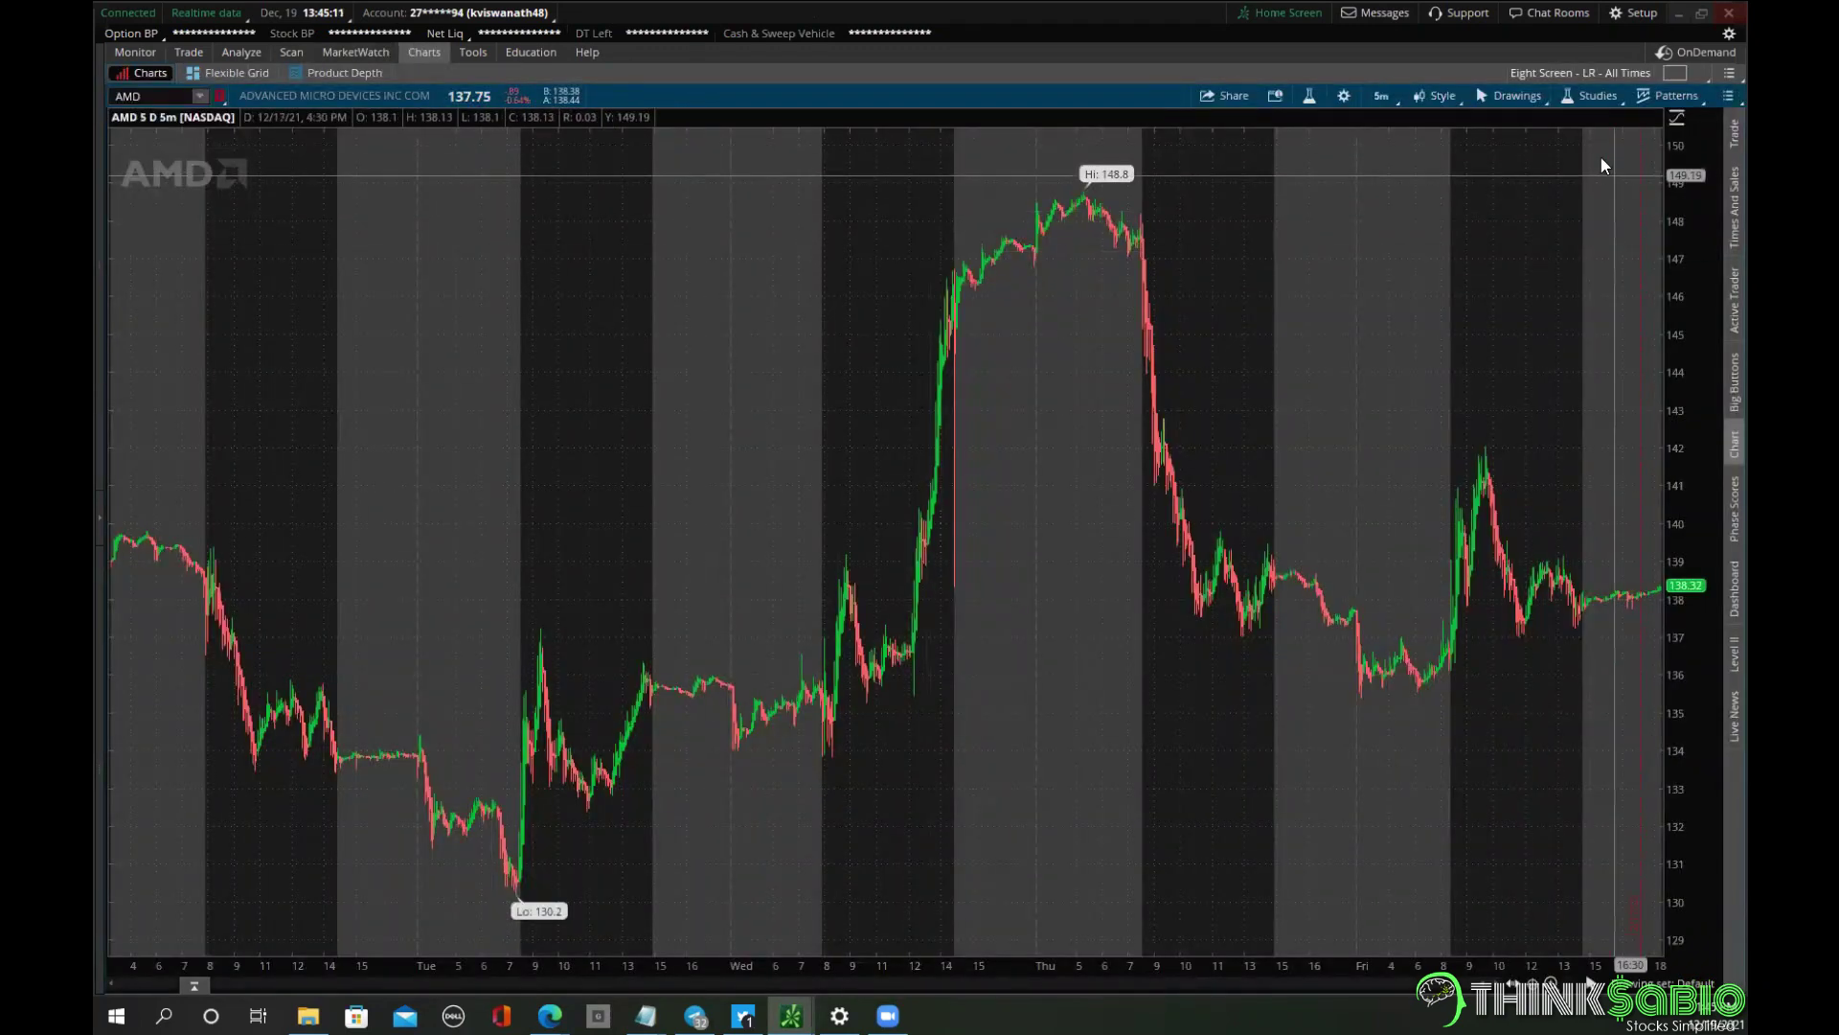
{"action": "left_click", "coordinate": [1586, 96]}
{"action": "left_click", "coordinate": [1508, 182]}
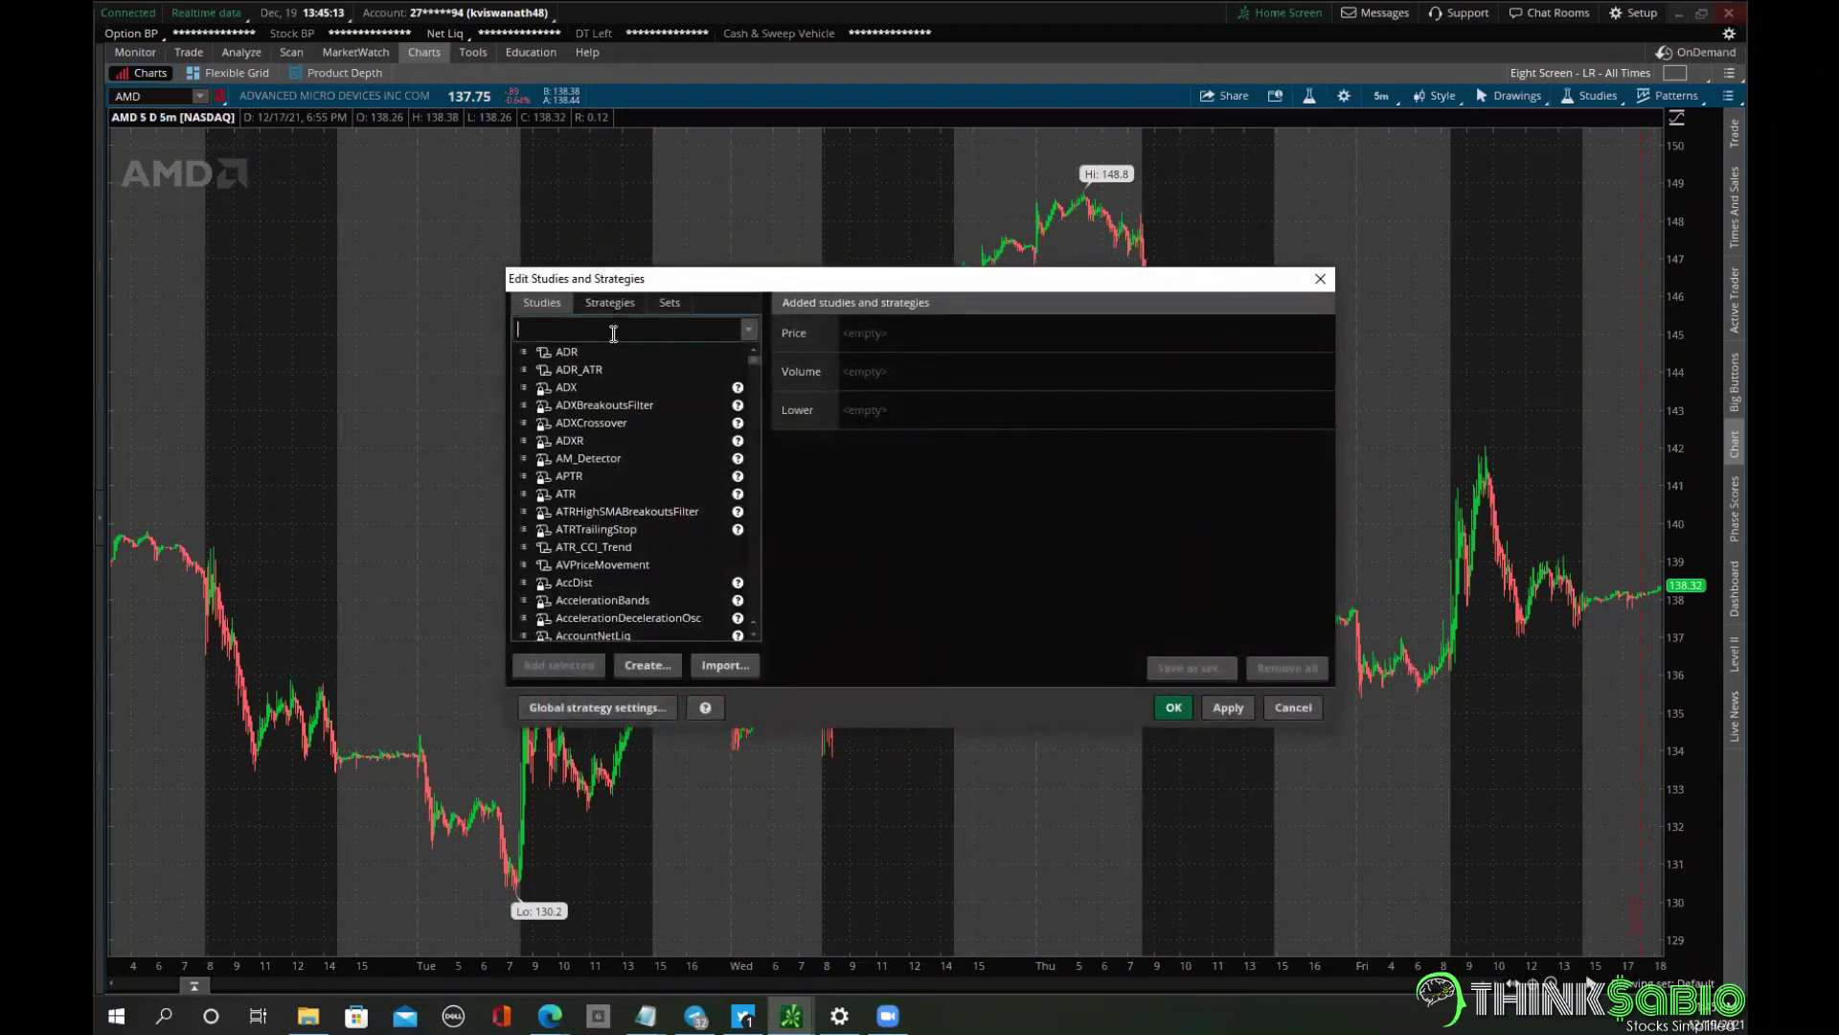
{"action": "left_click", "coordinate": [581, 370]}
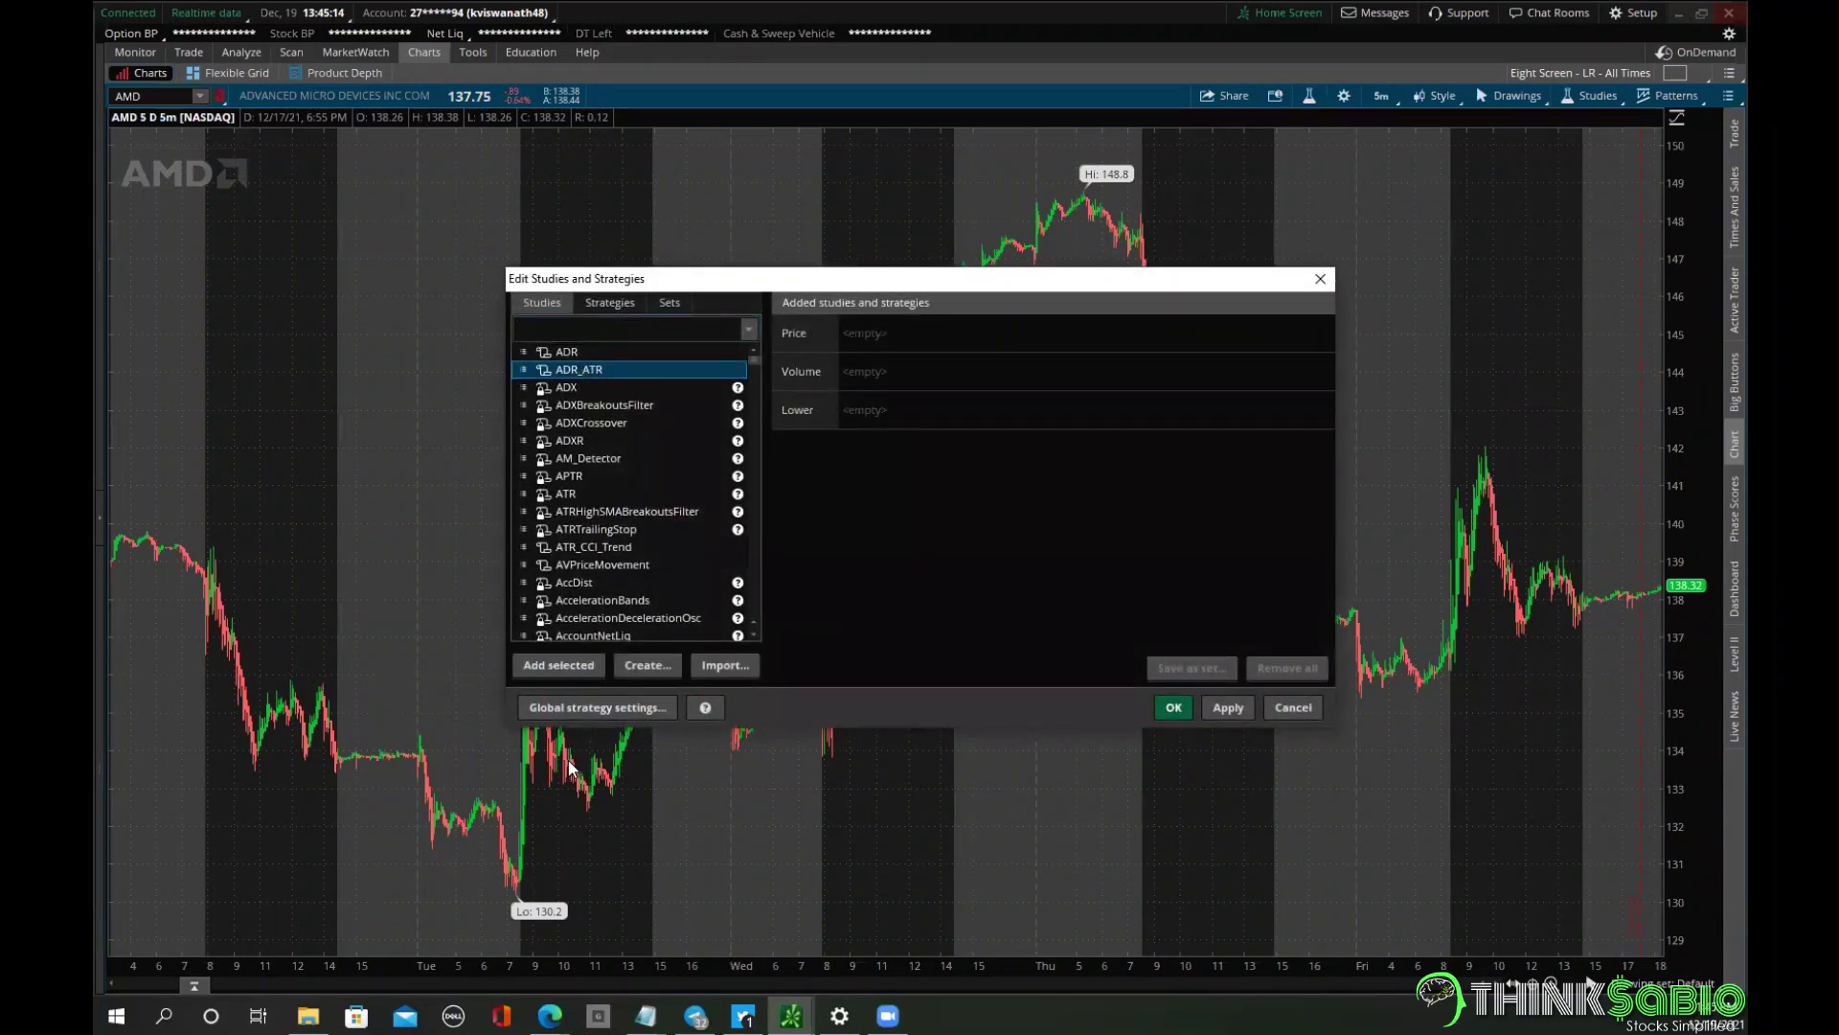
{"action": "left_click", "coordinate": [564, 663]}
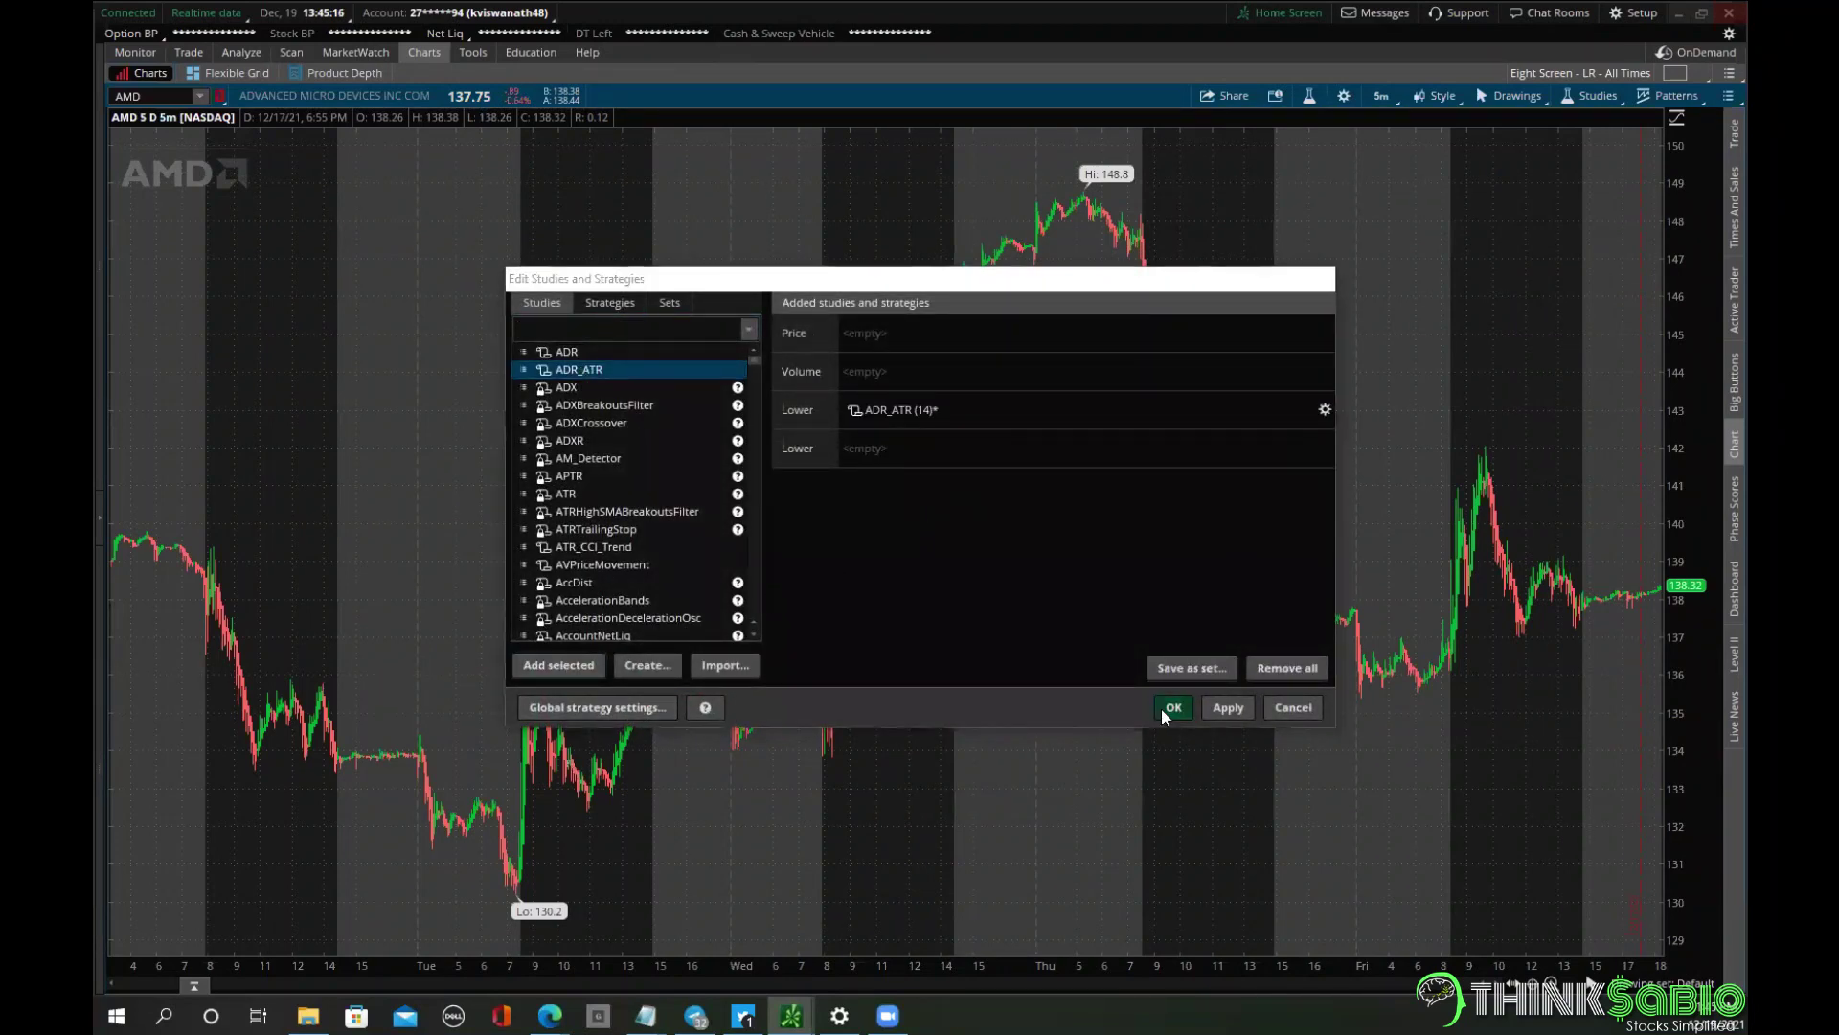
{"action": "left_click", "coordinate": [1163, 709]}
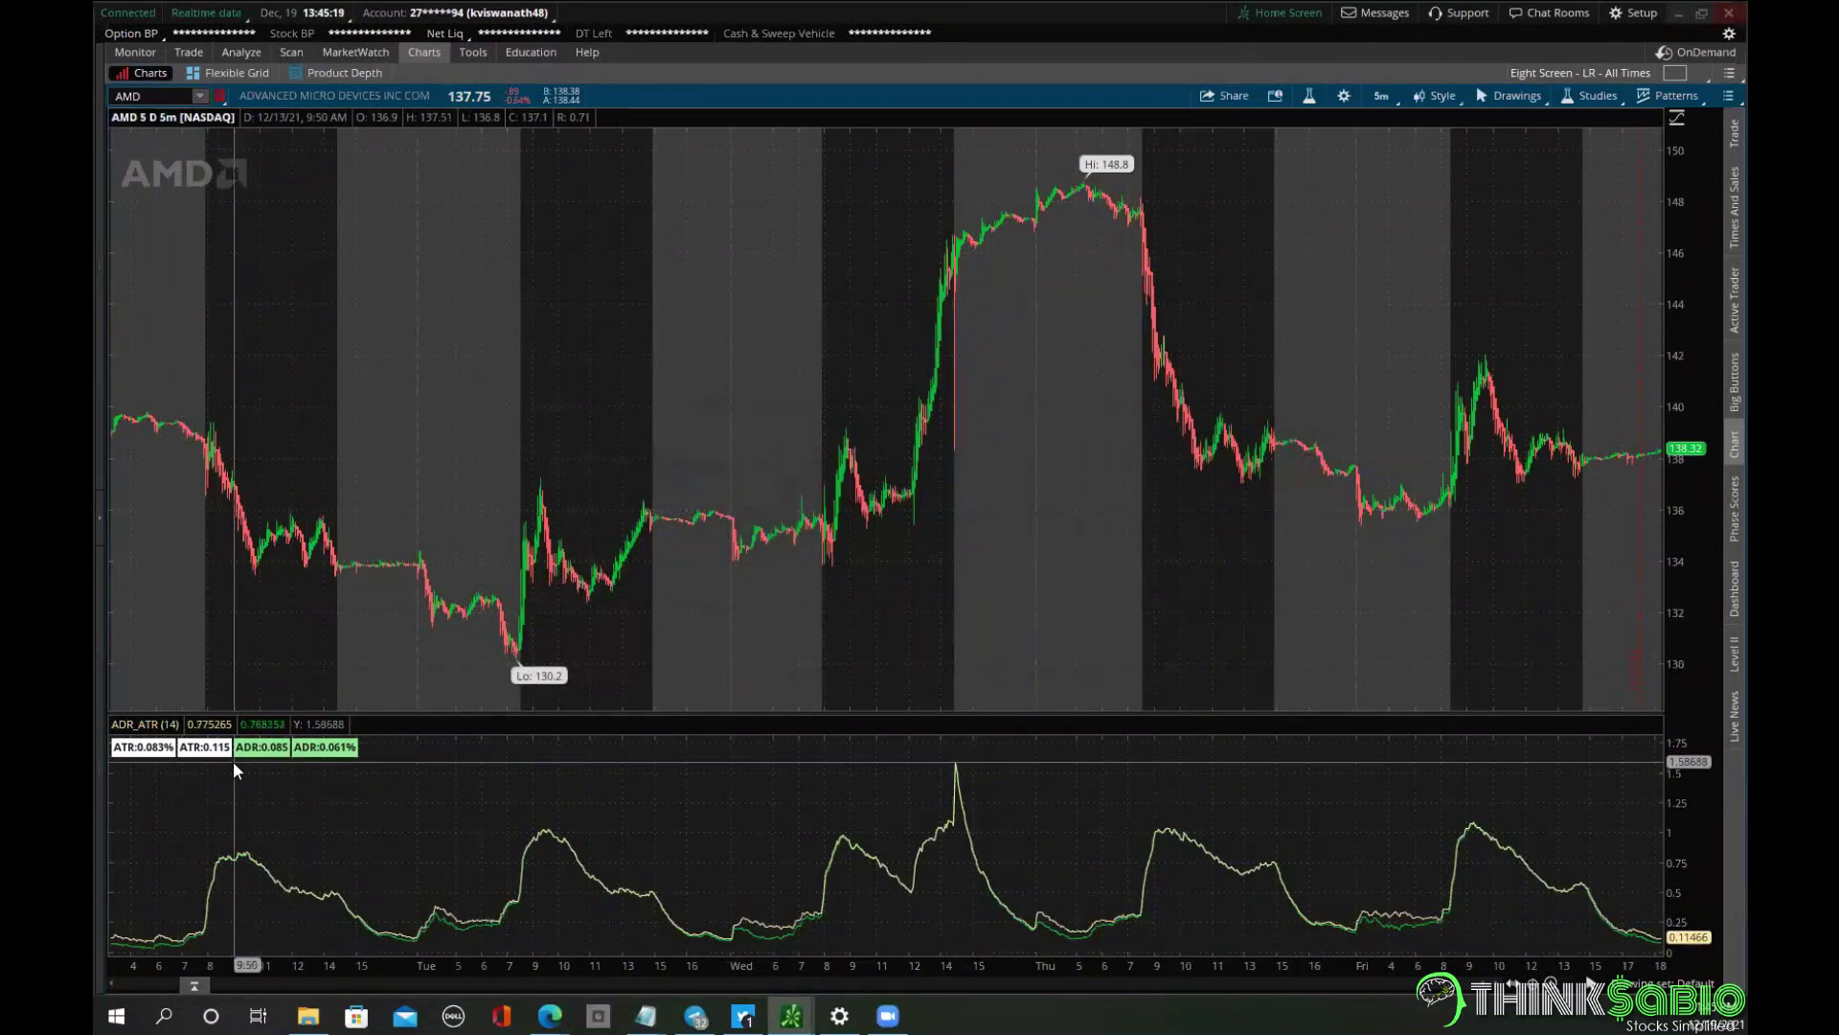
Switch the chart to AAPL on 1Y daily bars, then show the MarketWatch quotes list.
{"action": "left_click", "coordinate": [1381, 97]}
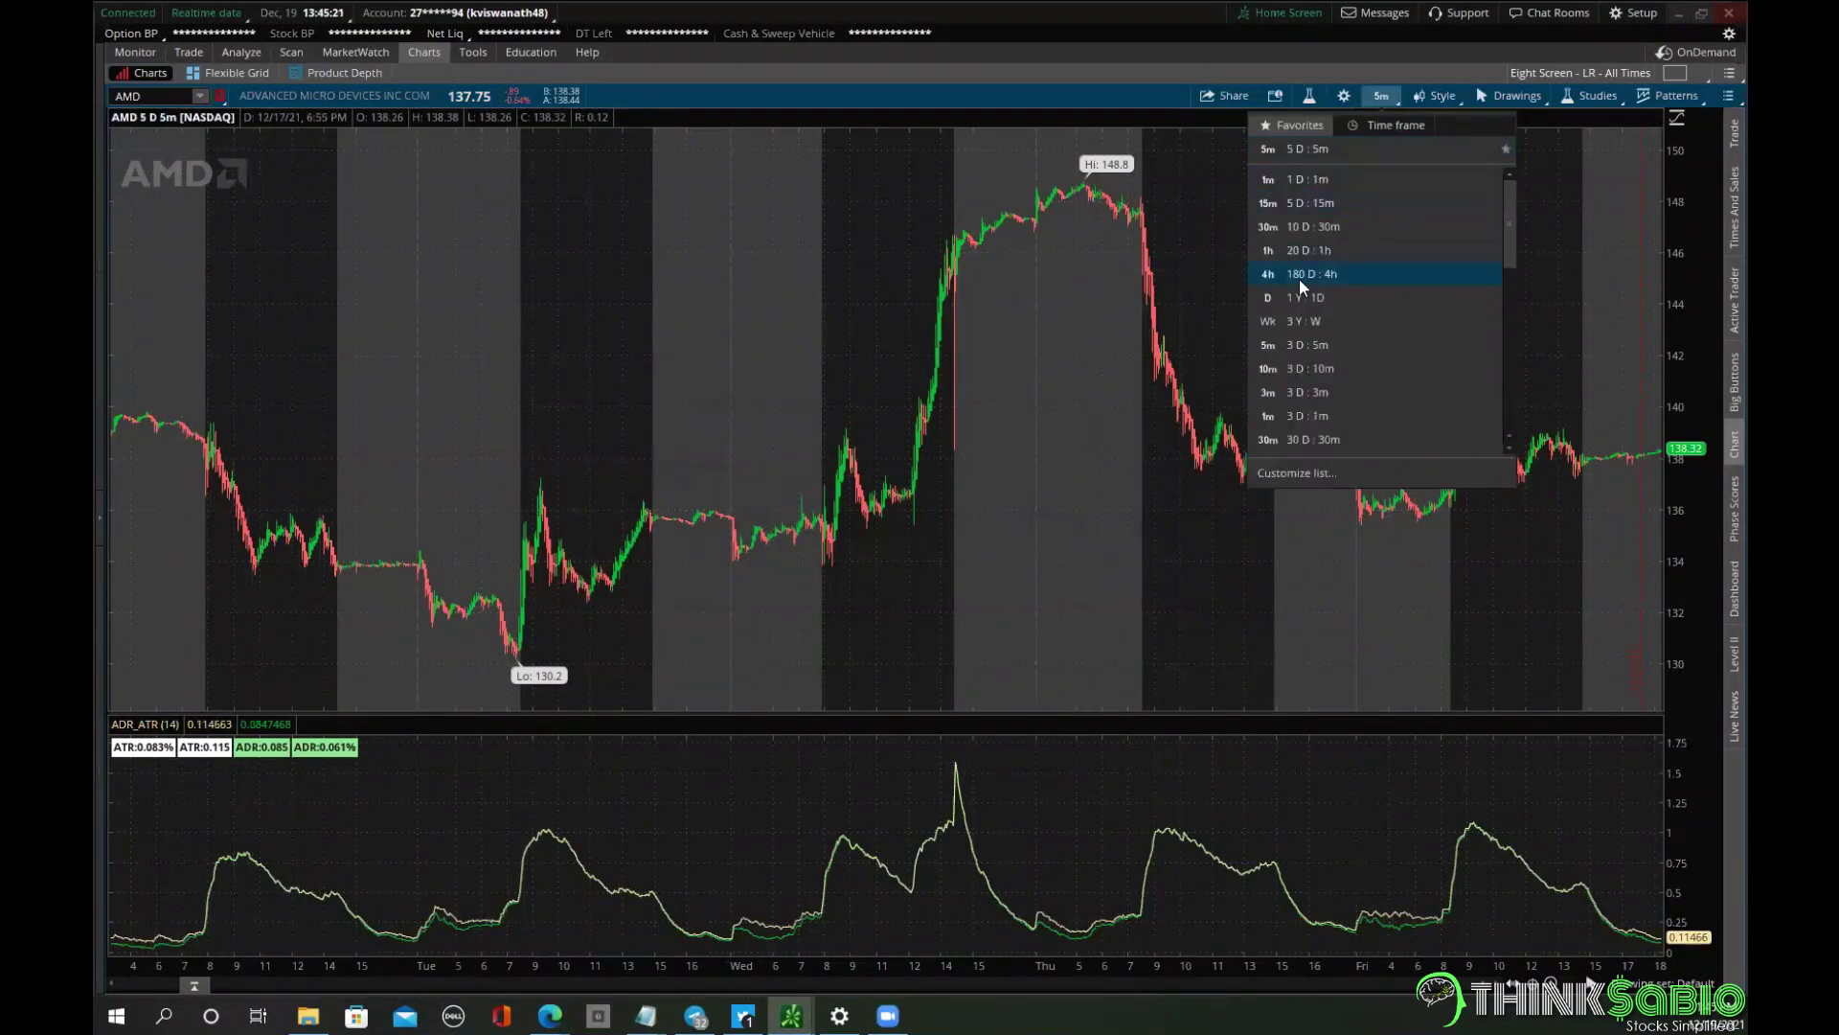
{"action": "left_click", "coordinate": [1317, 296]}
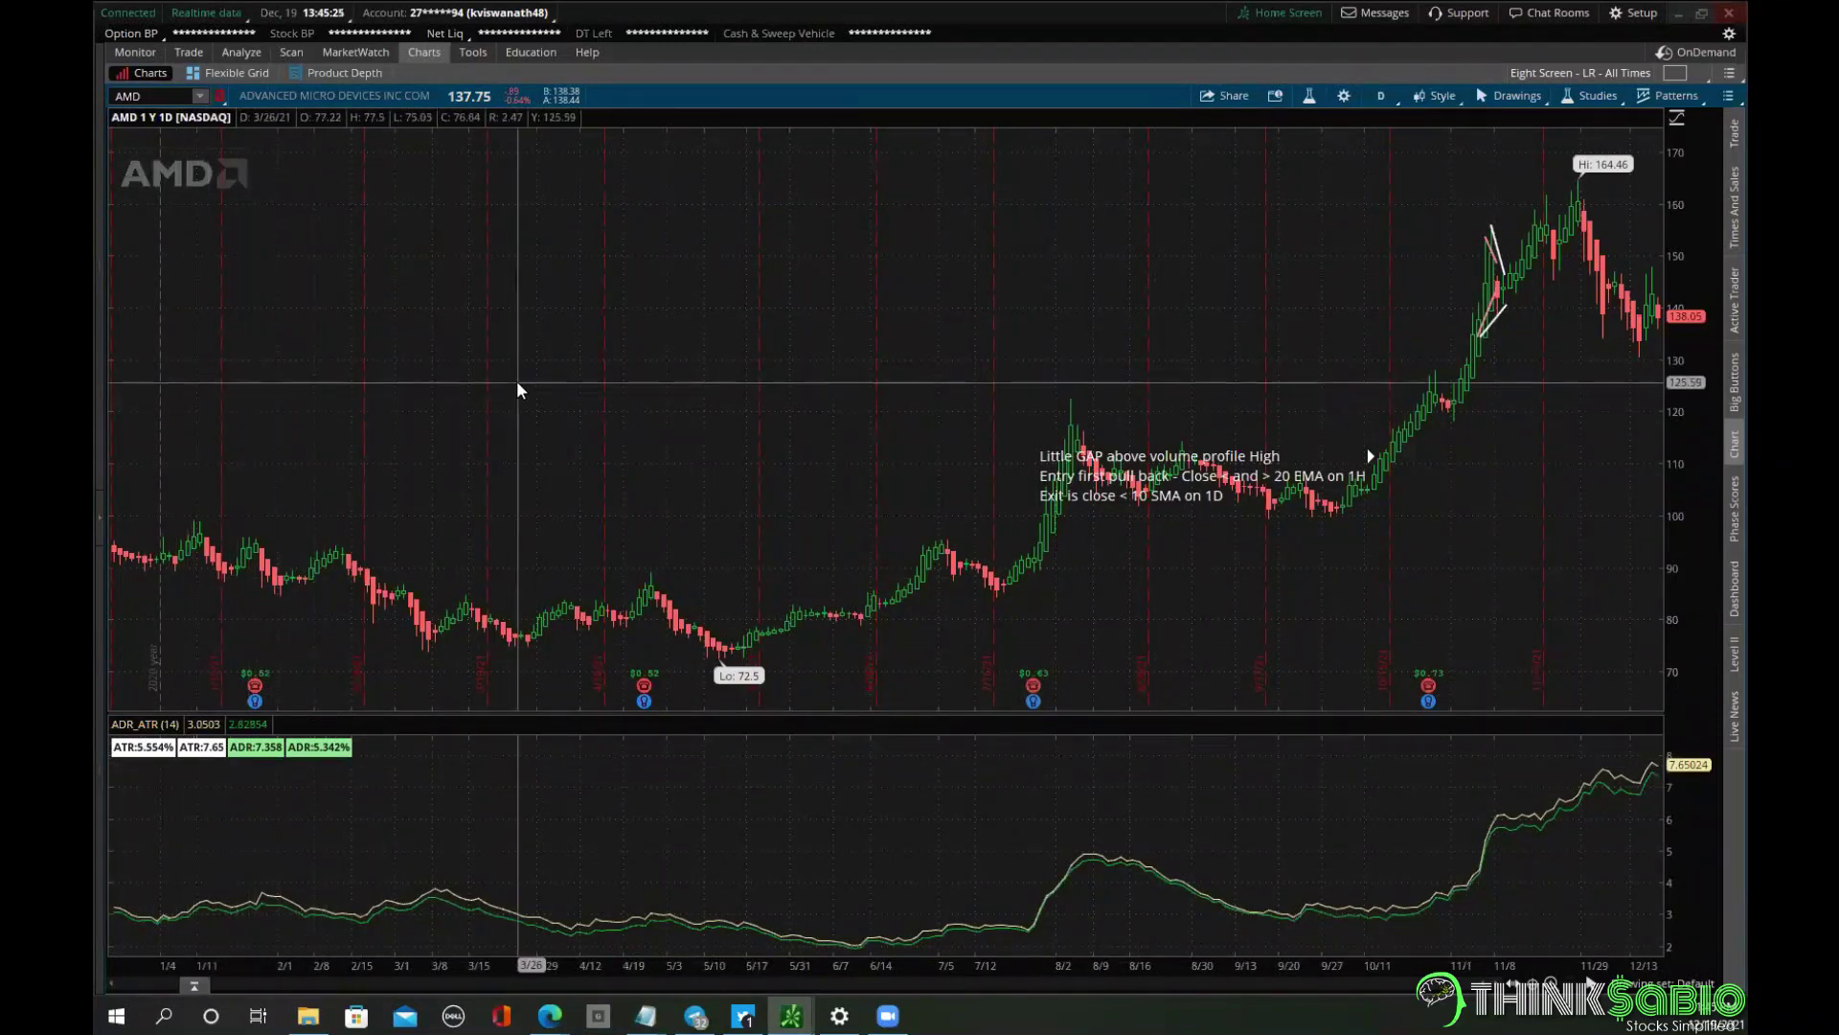
{"action": "left_click", "coordinate": [200, 96]}
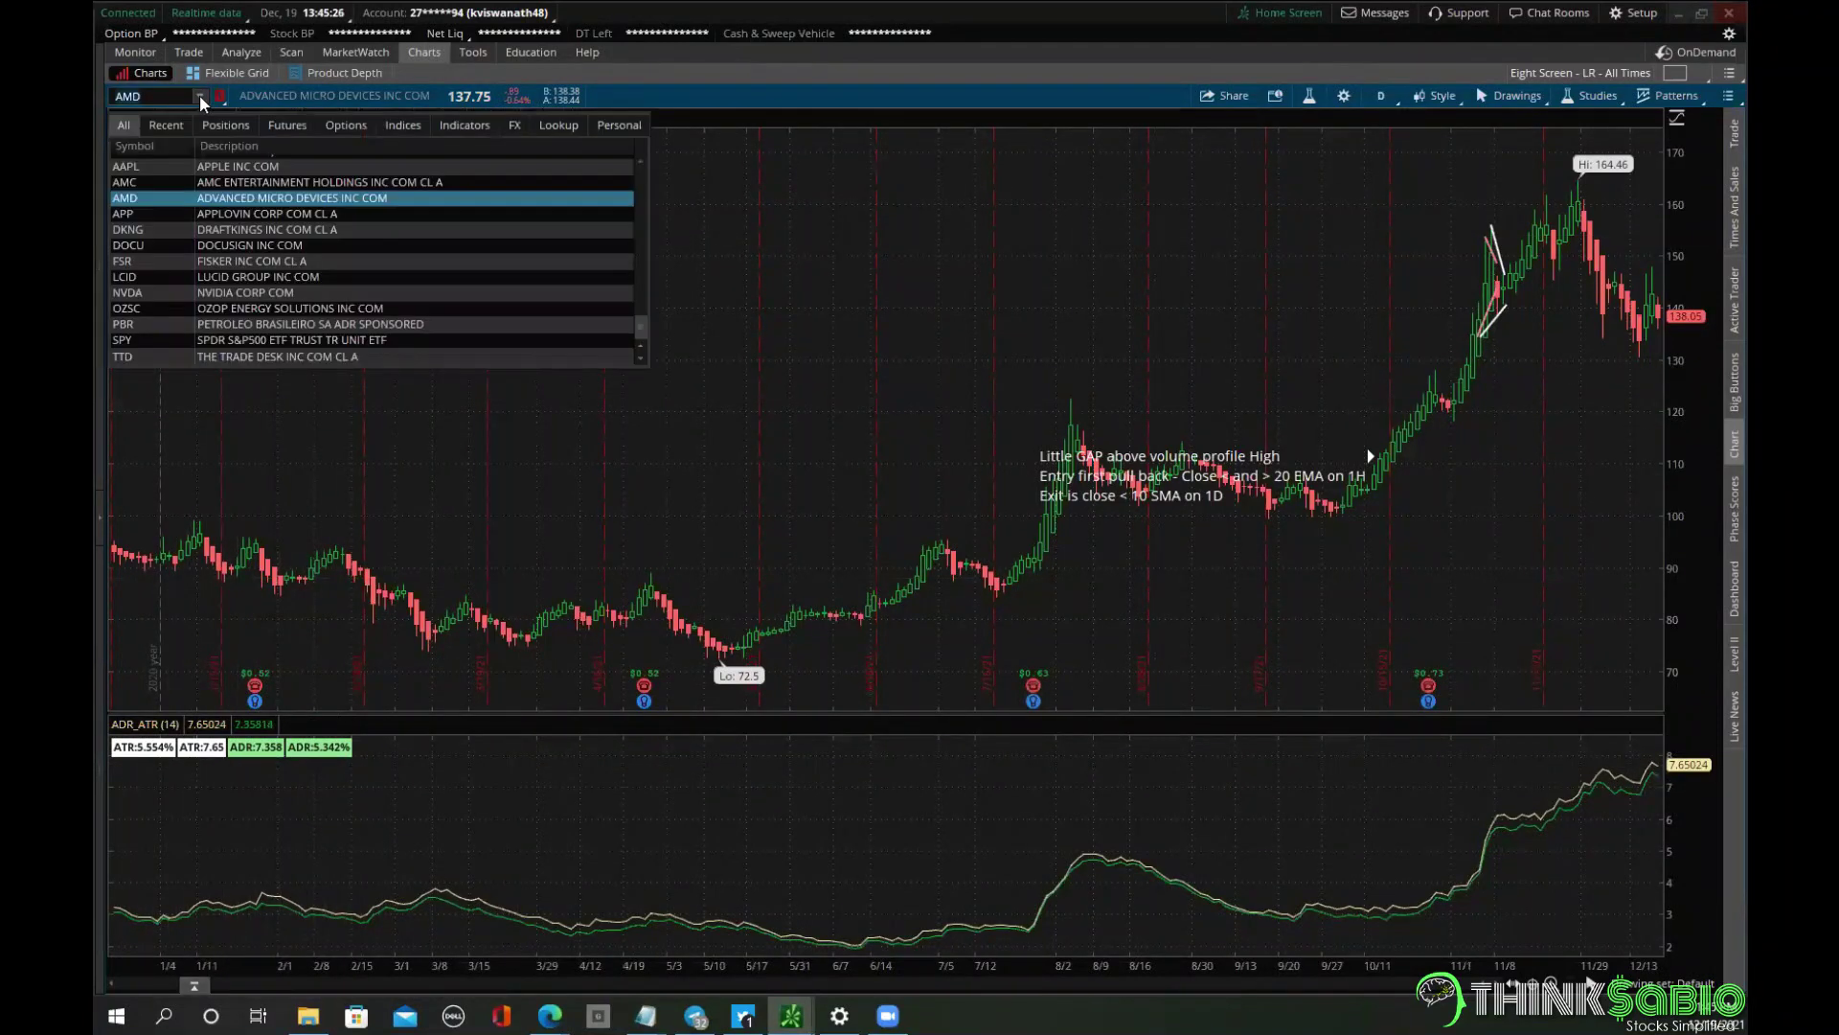
{"action": "left_click", "coordinate": [165, 179]}
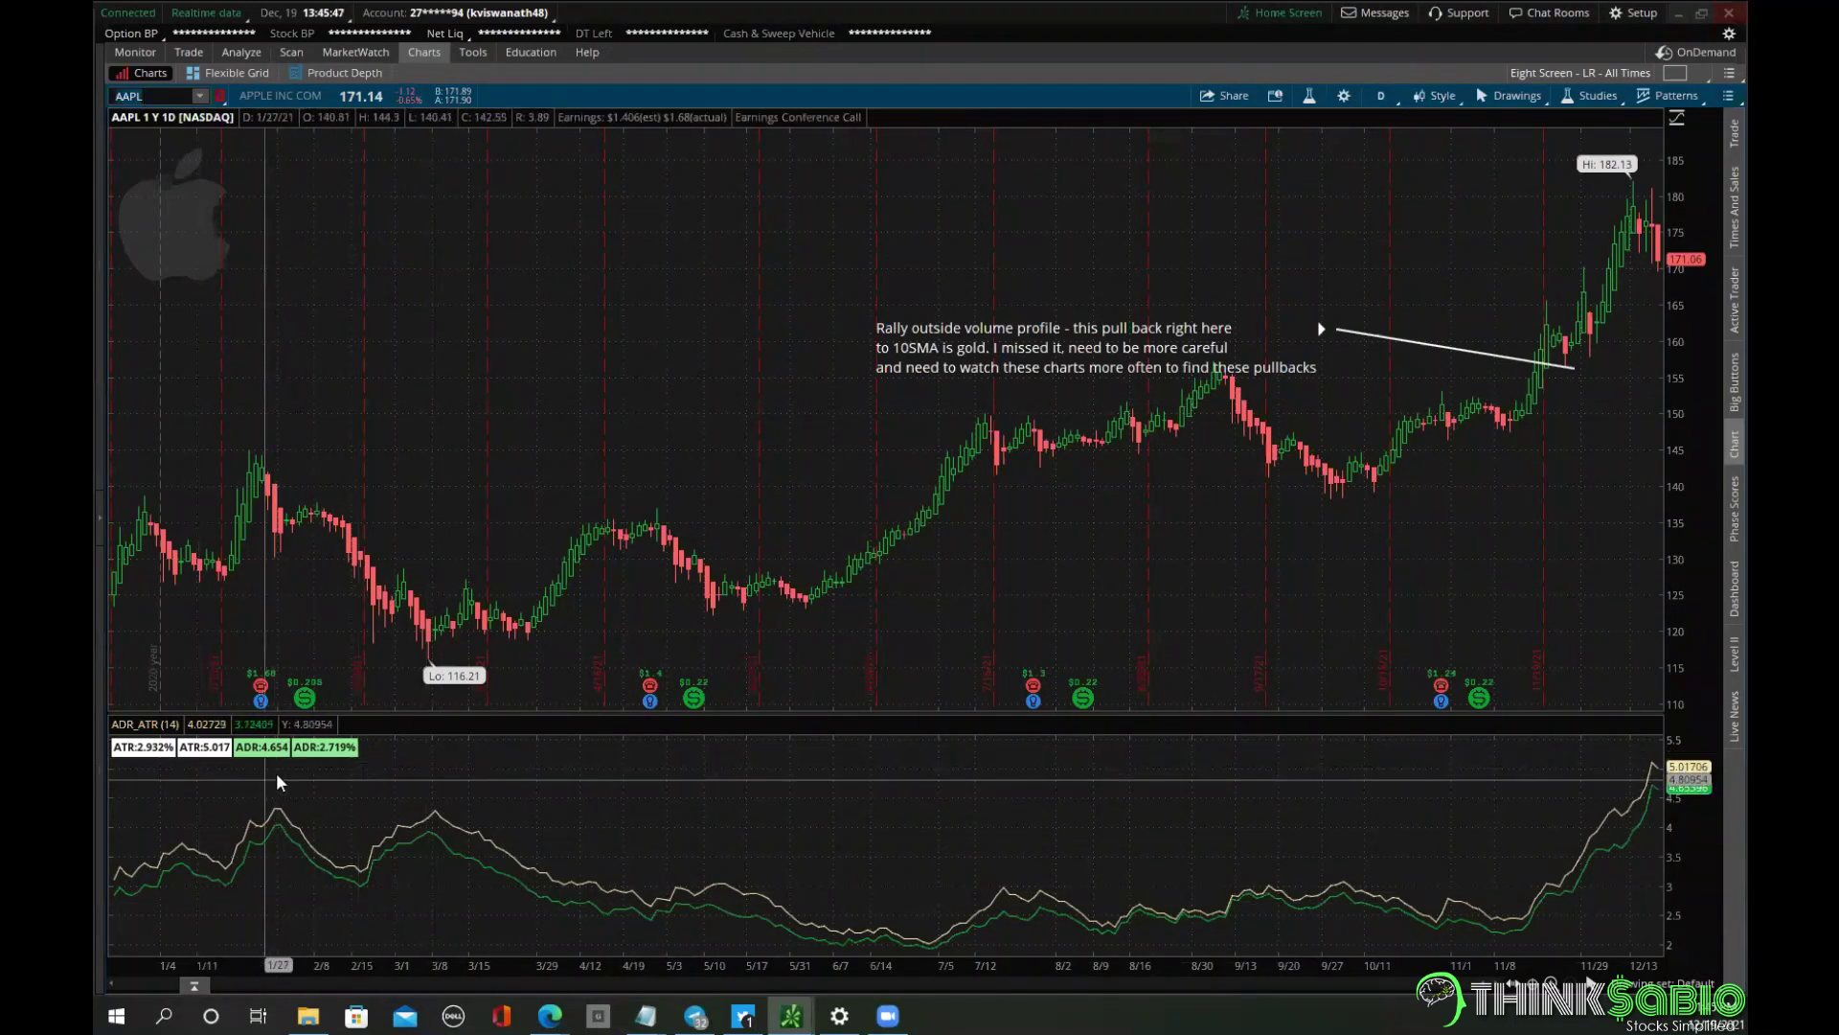
{"action": "left_click", "coordinate": [350, 45]}
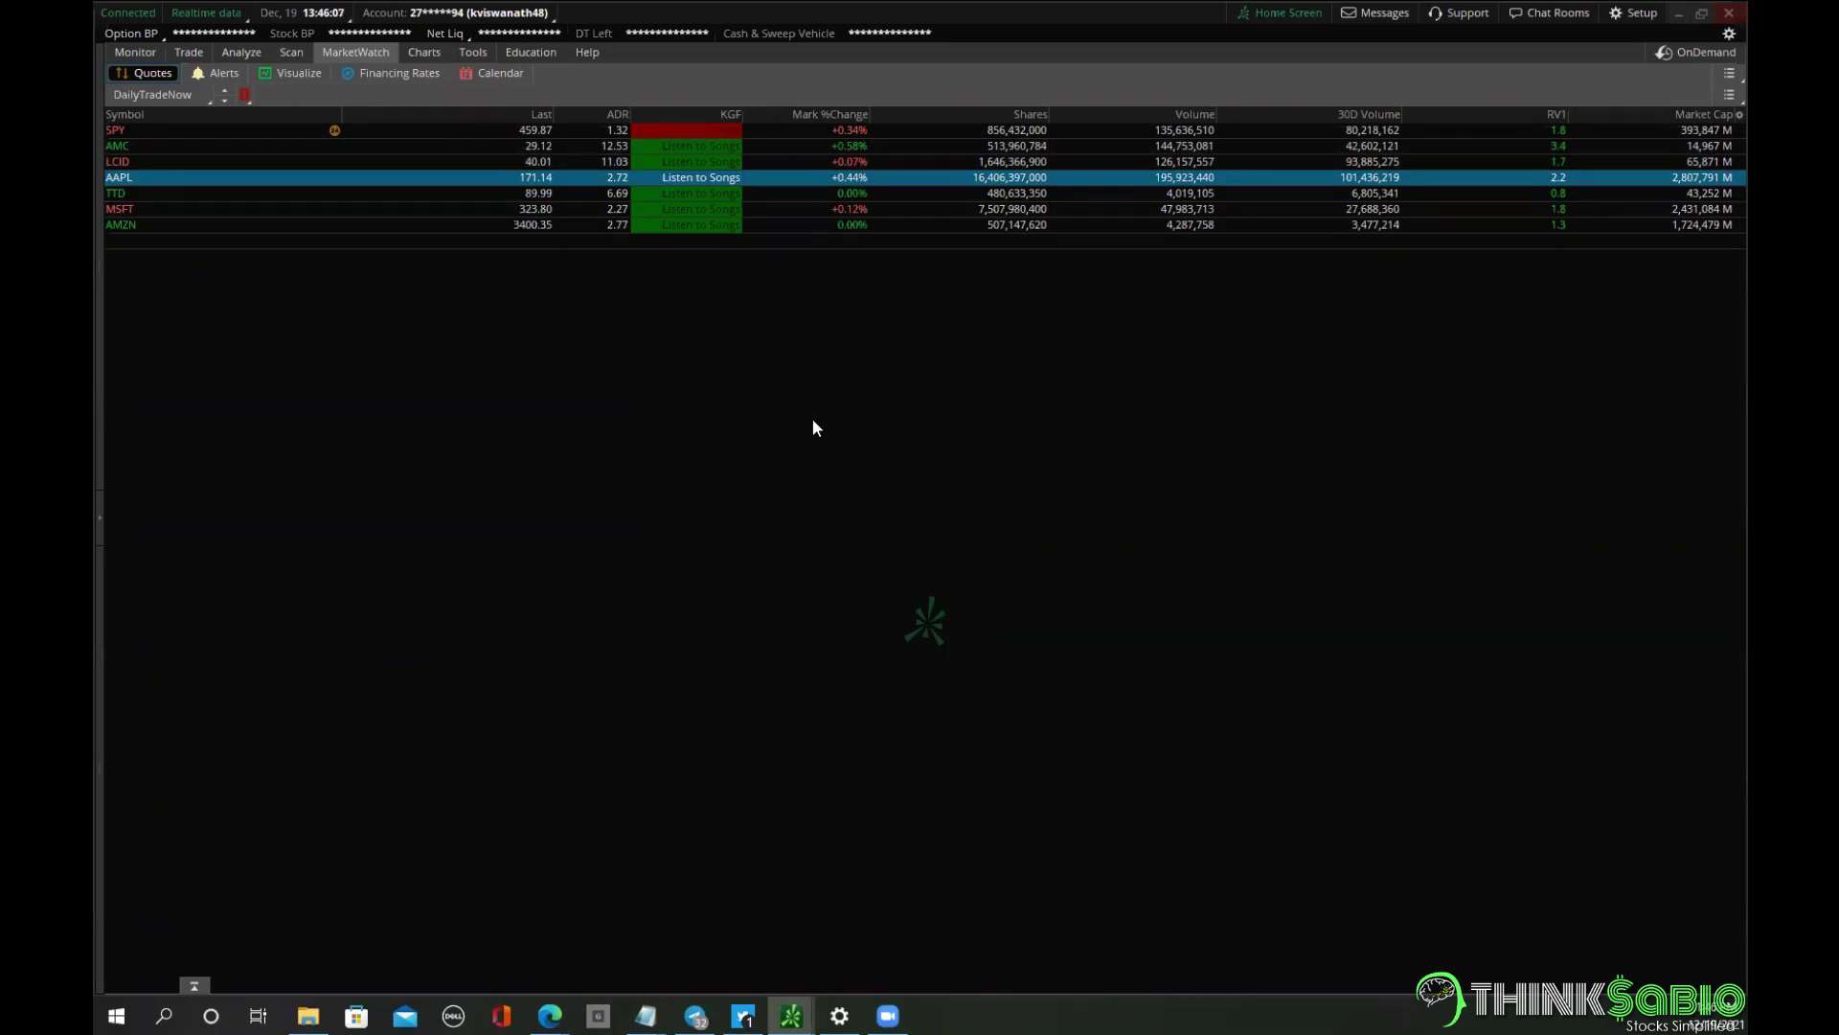
{"action": "left_click", "coordinate": [856, 32]}
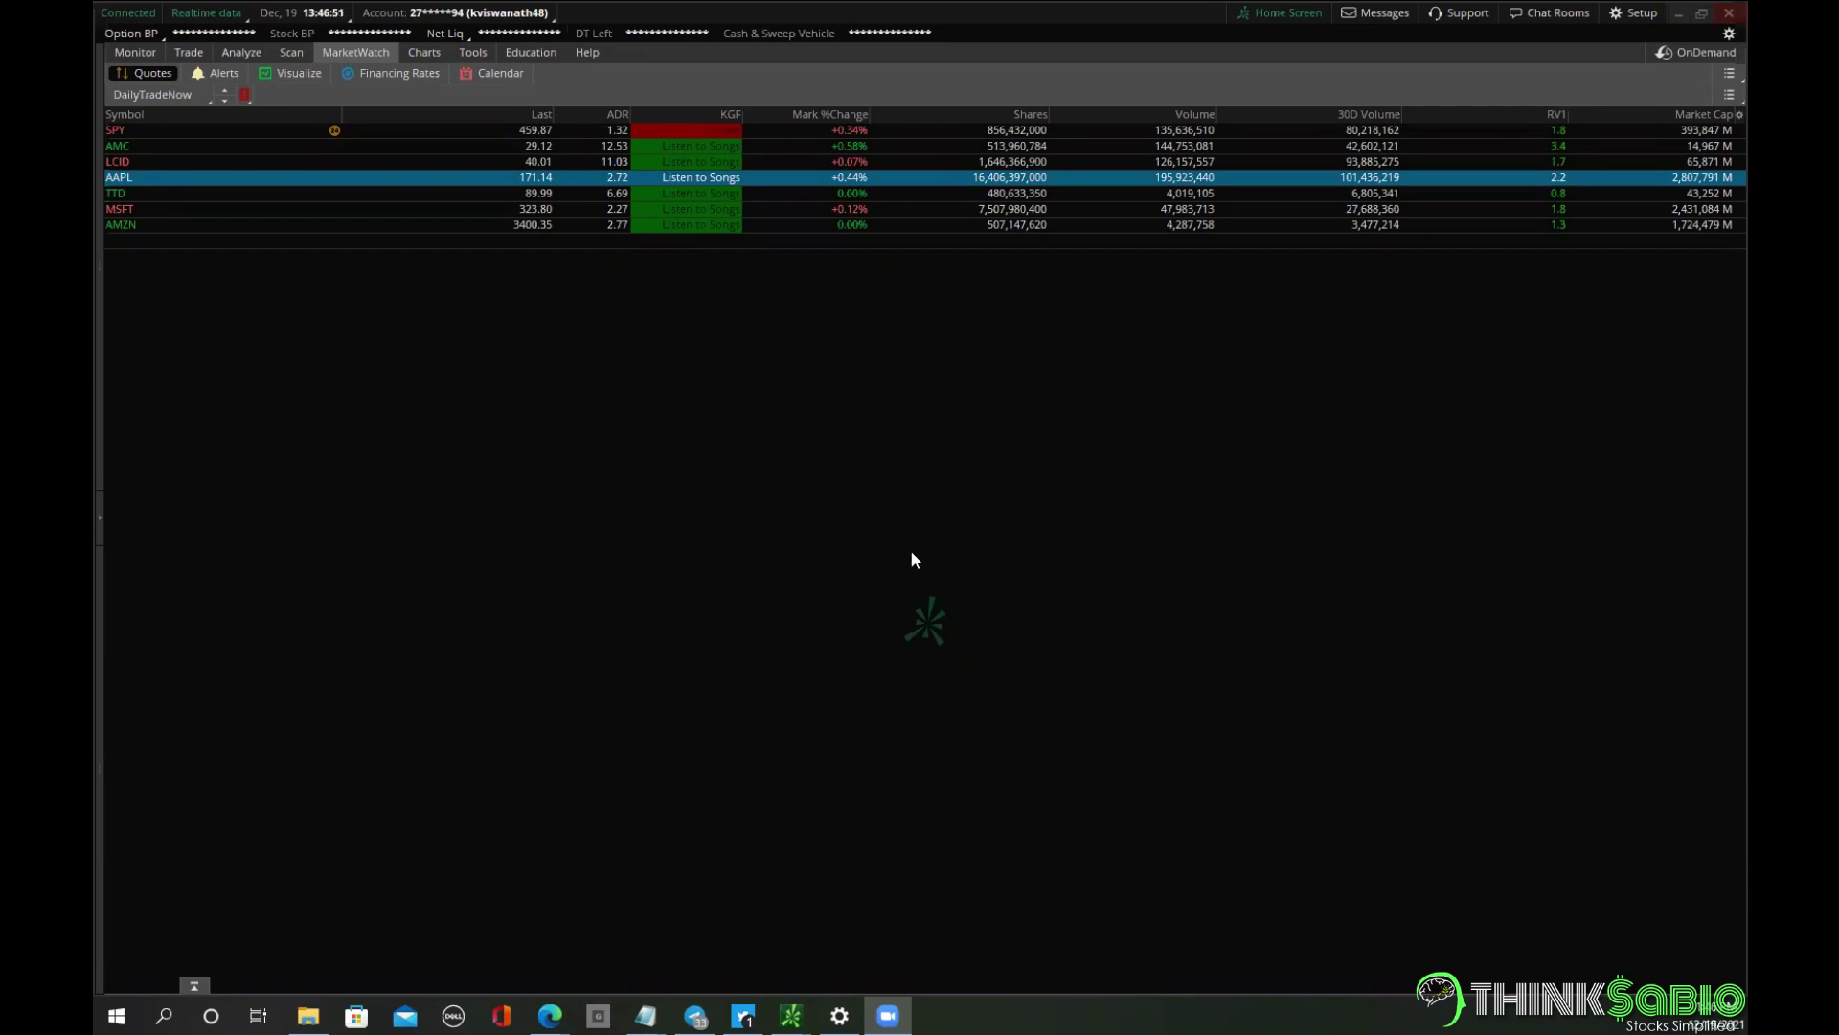
Chart AMC on 5 days of 5-minute bars.
{"action": "left_click", "coordinate": [425, 52]}
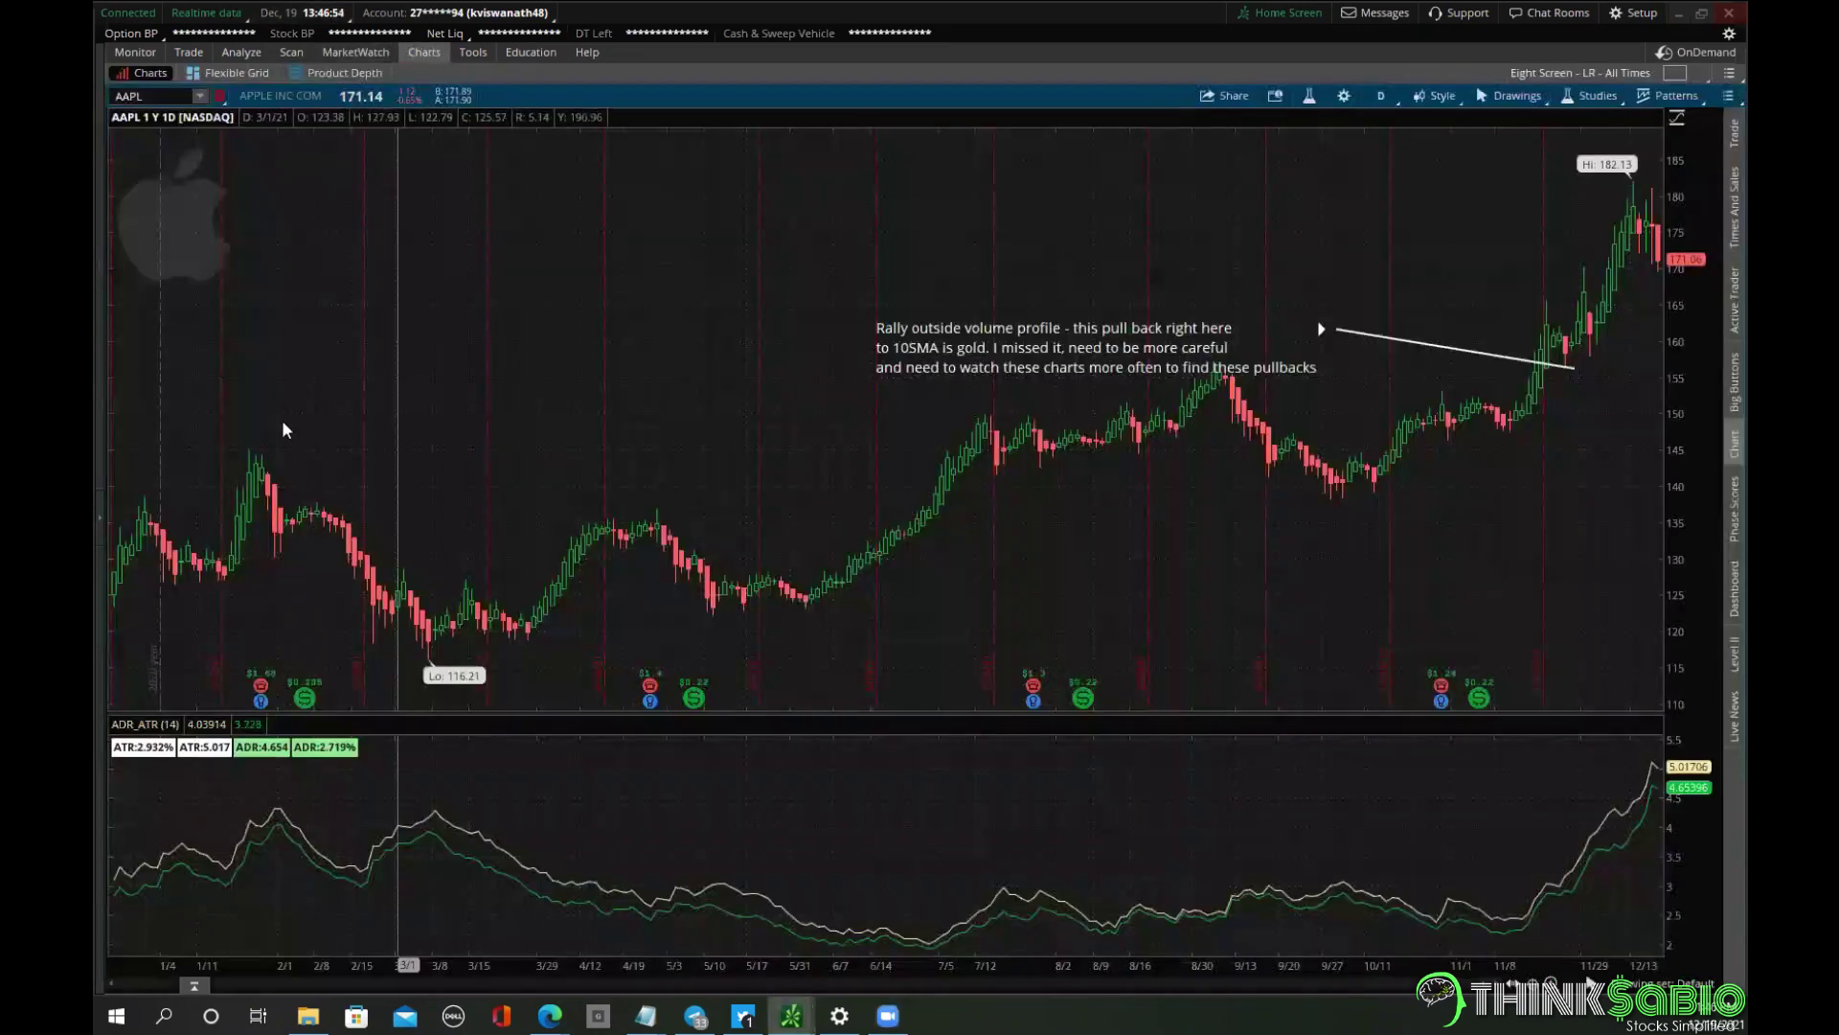
{"action": "left_click", "coordinate": [199, 96]}
{"action": "left_click", "coordinate": [537, 182]}
{"action": "left_click", "coordinate": [1380, 96]}
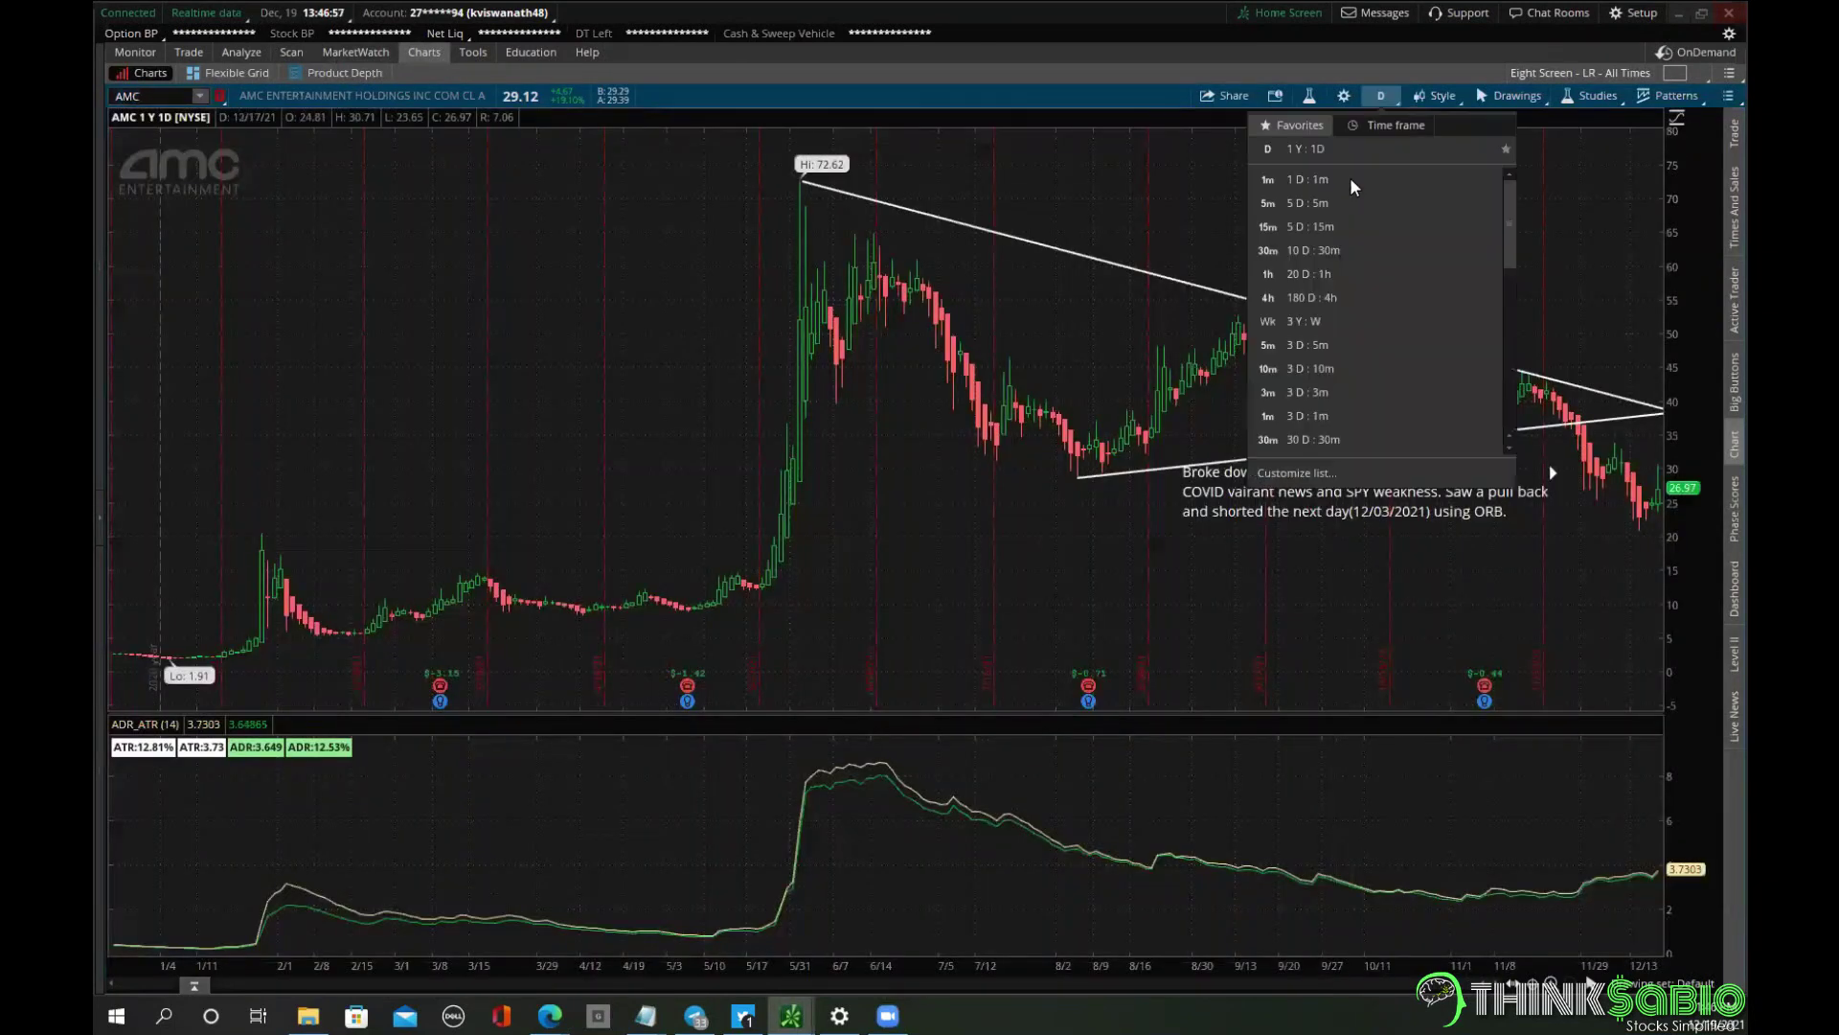
{"action": "left_click", "coordinate": [1315, 207]}
Add the shared_ORB study to the price chart via an 'orb' search.
{"action": "left_click", "coordinate": [1576, 98]}
{"action": "left_click", "coordinate": [1530, 180]}
{"action": "type", "text": "orb"}
{"action": "double_click", "coordinate": [580, 602]}
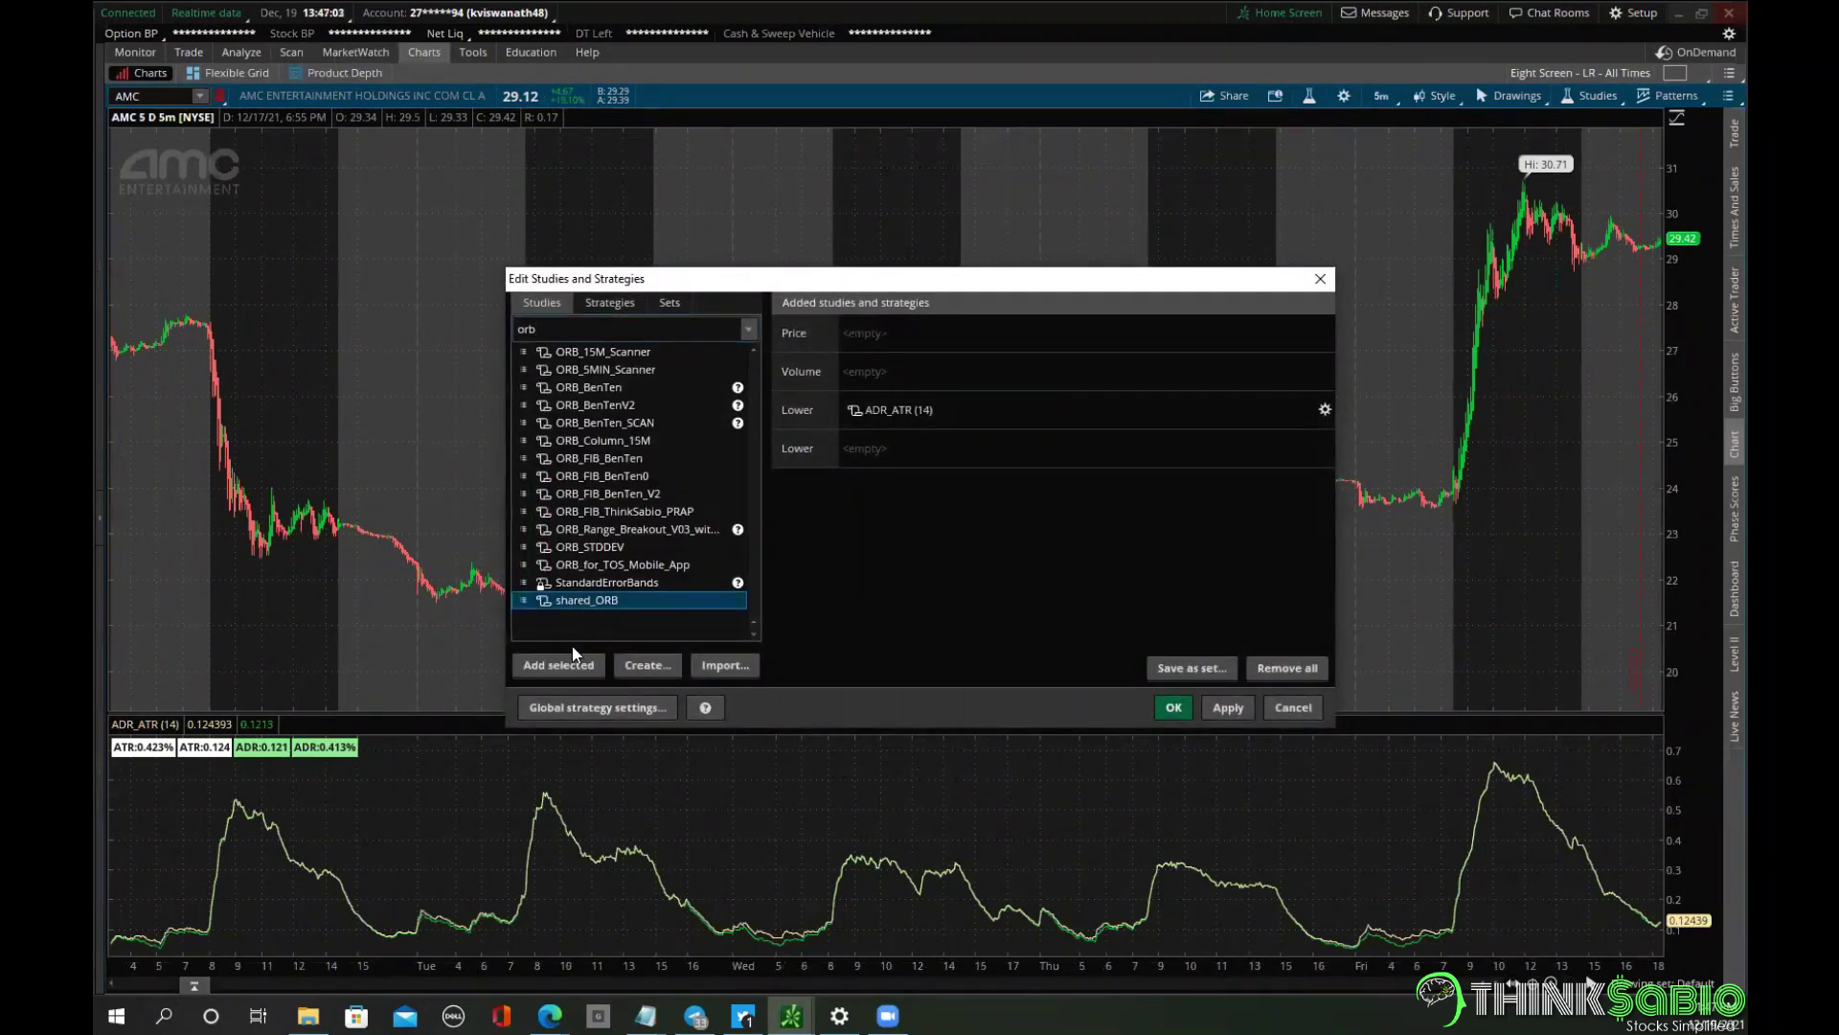
Set shared_ORB's 'show today only' to No and apply the studies.
{"action": "left_click", "coordinate": [1322, 335]}
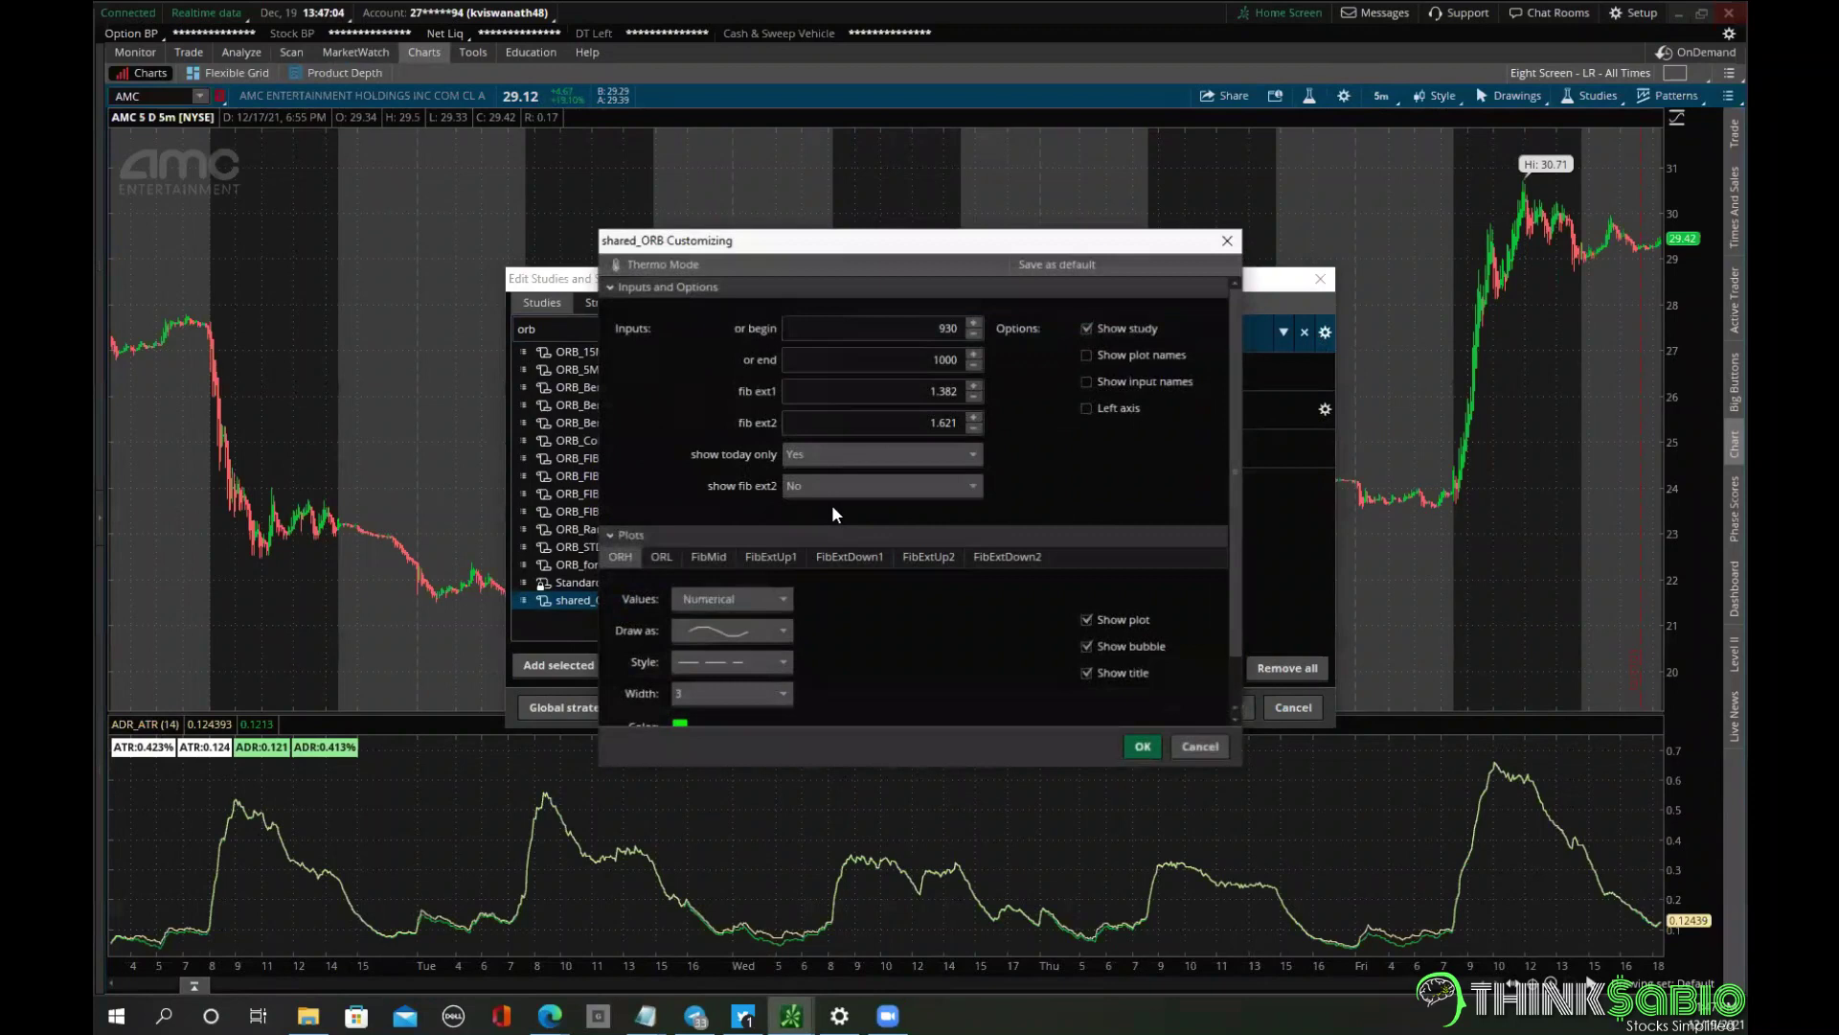
{"action": "left_click", "coordinate": [831, 555]}
{"action": "left_click", "coordinate": [1130, 618]}
{"action": "left_click", "coordinate": [927, 557]}
{"action": "left_click", "coordinate": [1140, 620]}
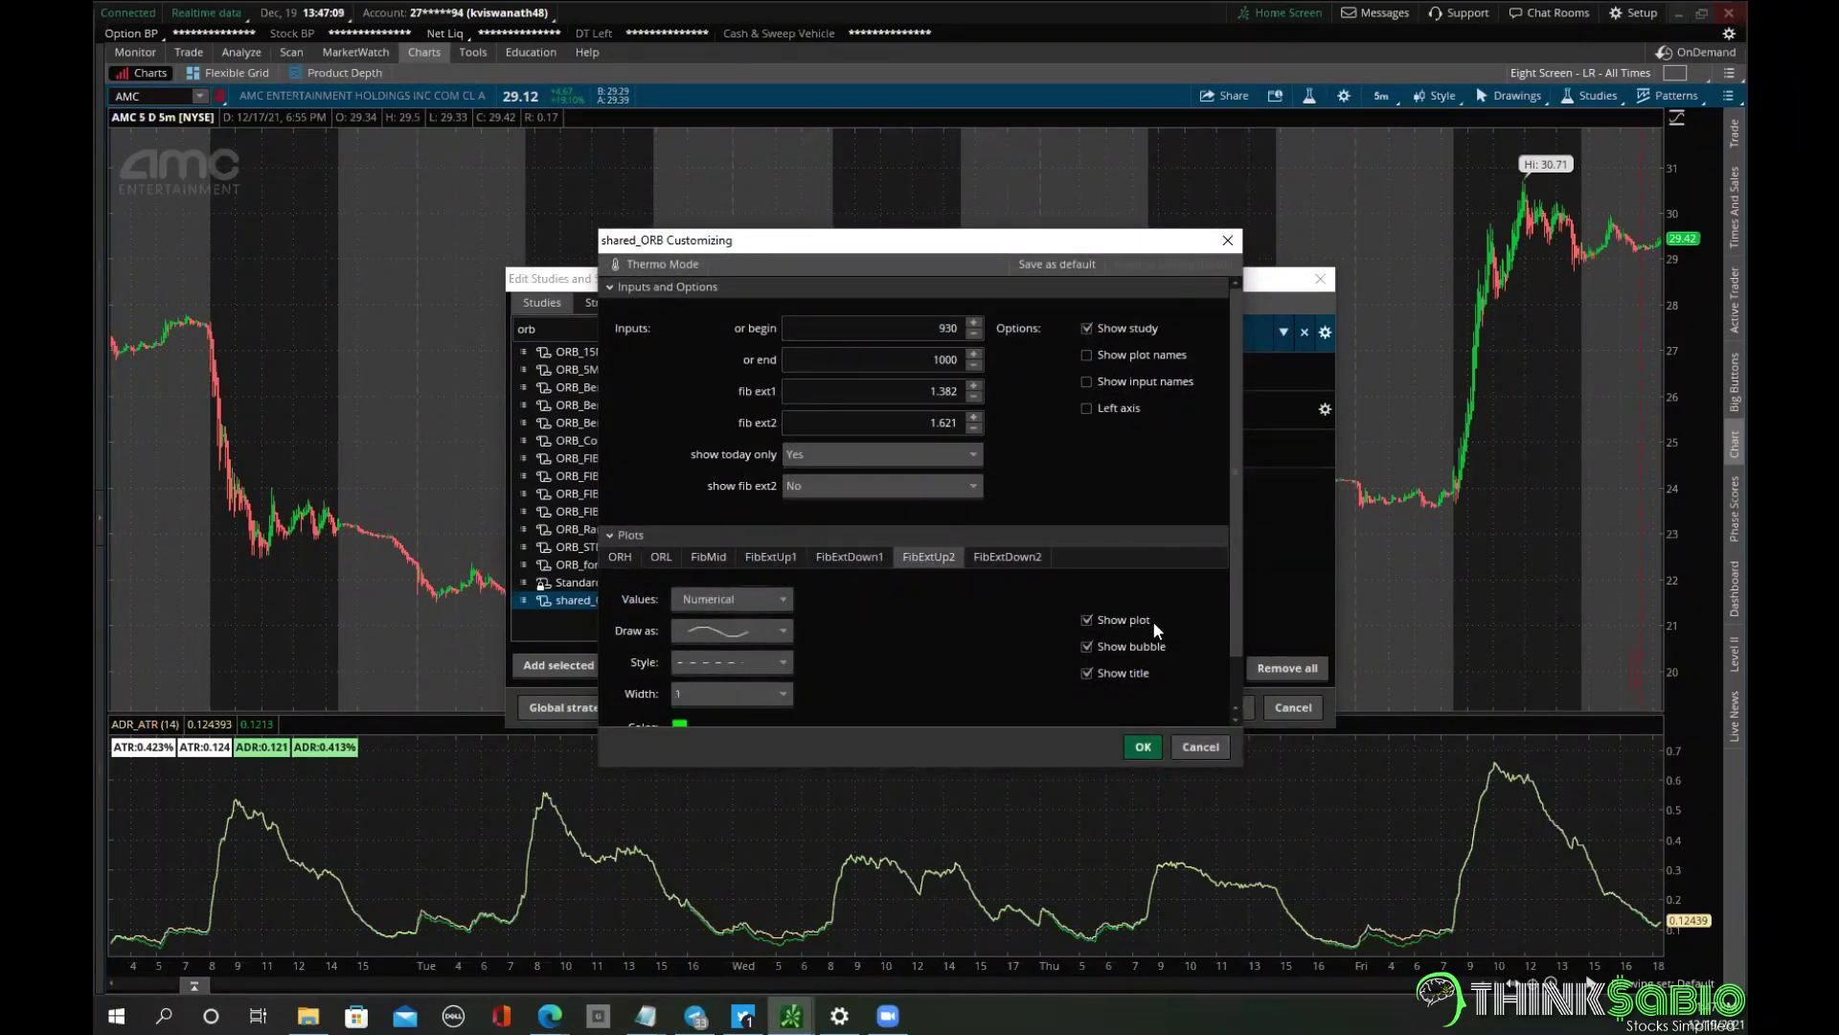
{"action": "left_click", "coordinate": [1006, 557]}
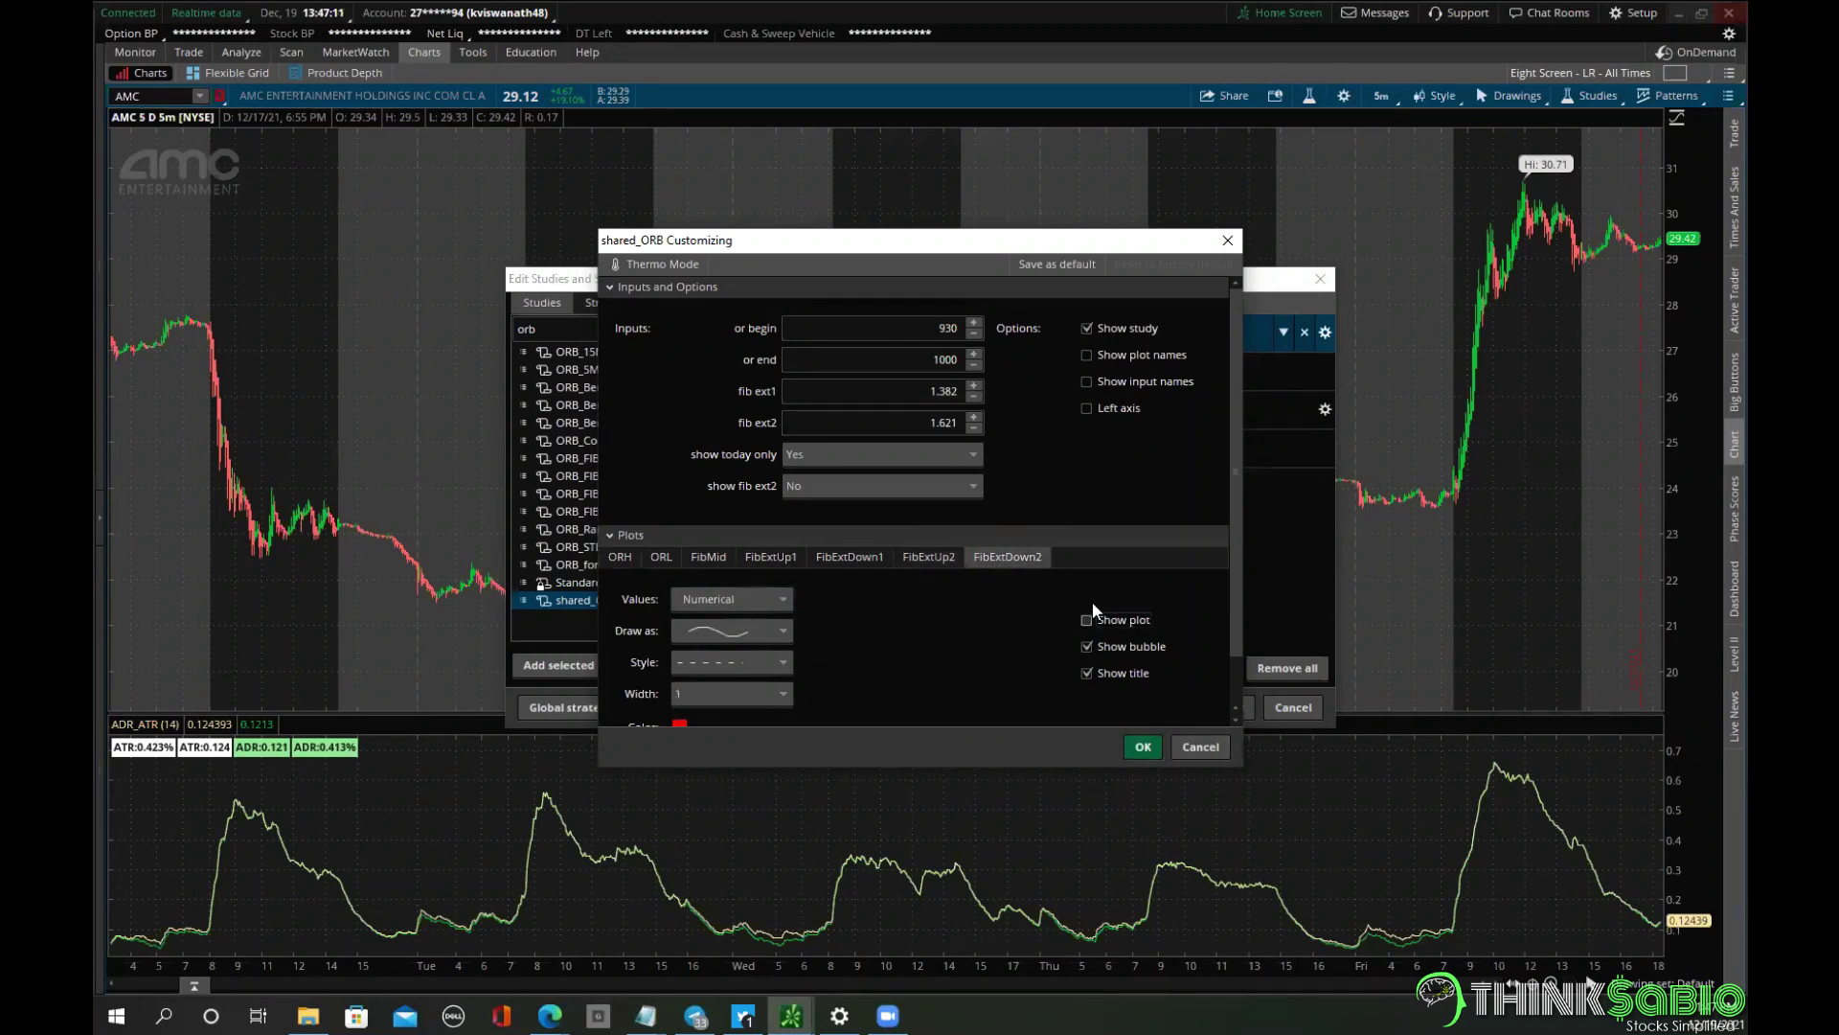
{"action": "left_click", "coordinate": [929, 488]}
{"action": "left_click", "coordinate": [854, 542]}
{"action": "left_click", "coordinate": [870, 458]}
{"action": "left_click", "coordinate": [849, 488]}
{"action": "left_click", "coordinate": [1145, 746]}
{"action": "left_click", "coordinate": [1176, 705]}
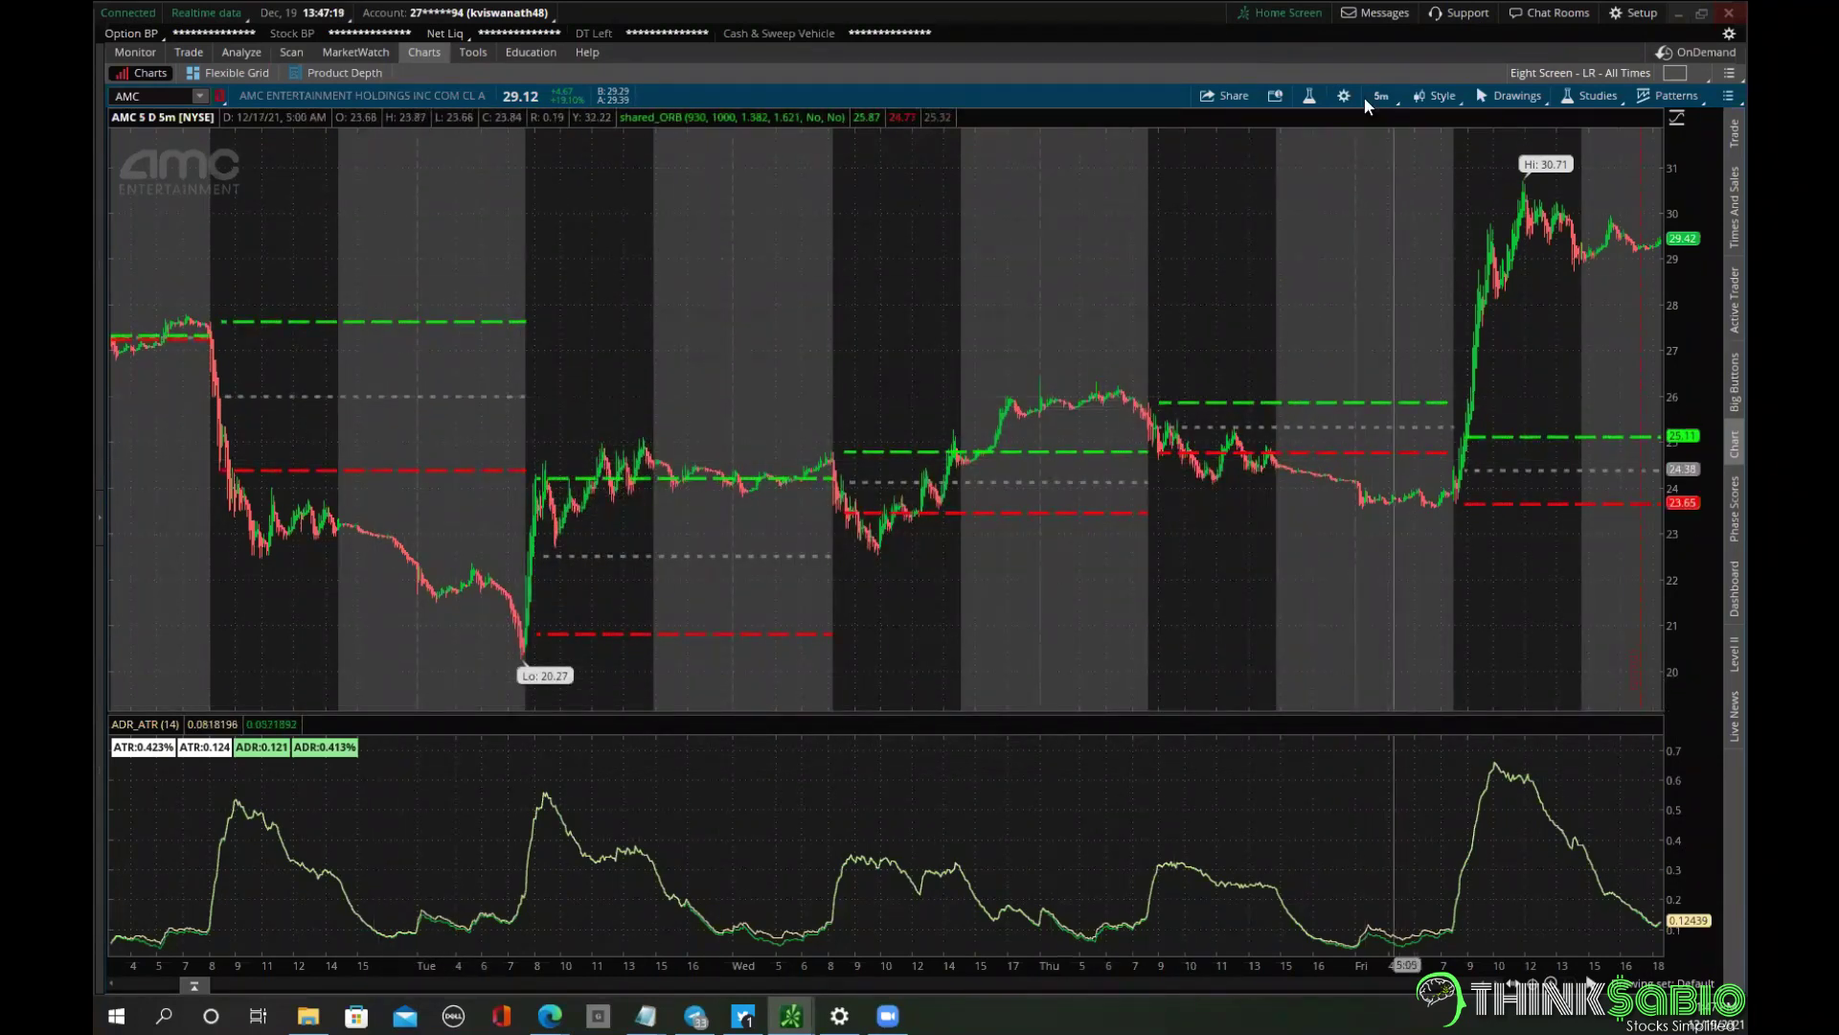
Change shared_ORB's opening-range end time to 935 and apply.
{"action": "left_click", "coordinate": [1591, 95]}
{"action": "left_click", "coordinate": [1527, 180]}
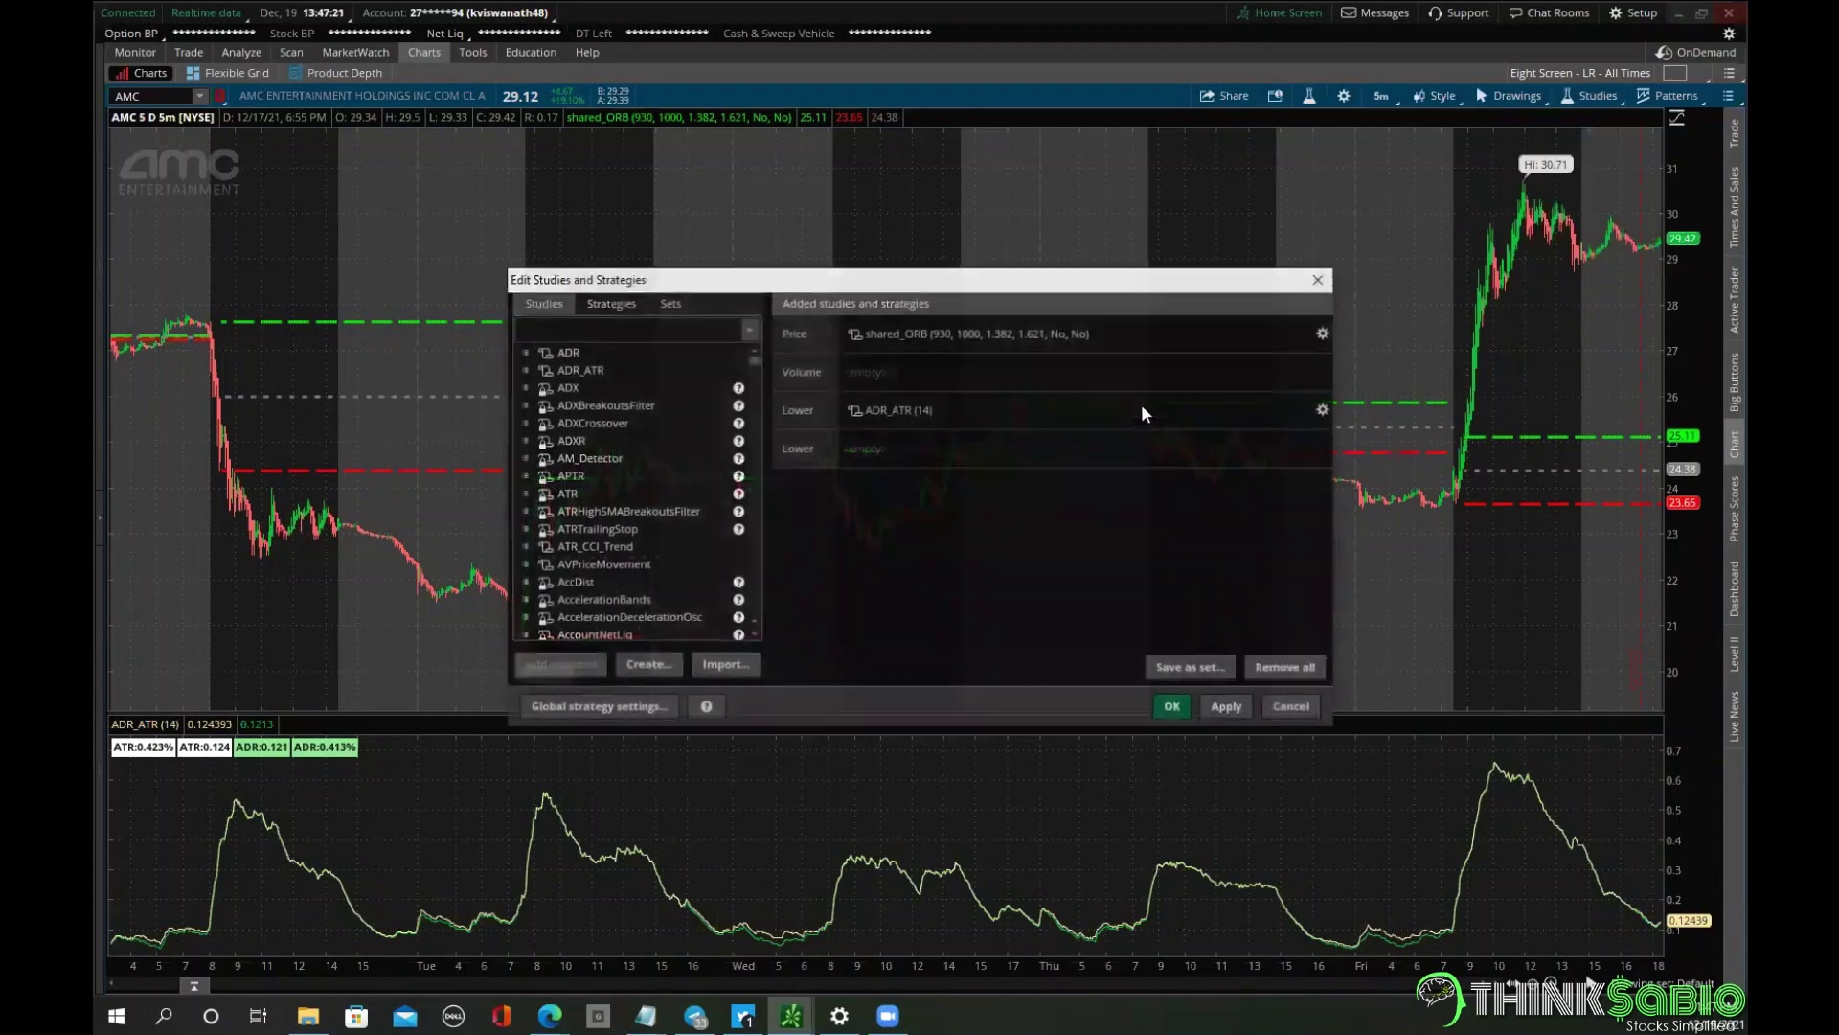
{"action": "left_click", "coordinate": [1325, 332]}
{"action": "key", "text": "Tab"}
{"action": "type", "text": "935"}
{"action": "left_click", "coordinate": [803, 561]}
{"action": "left_click", "coordinate": [865, 561]}
{"action": "left_click", "coordinate": [1006, 557]}
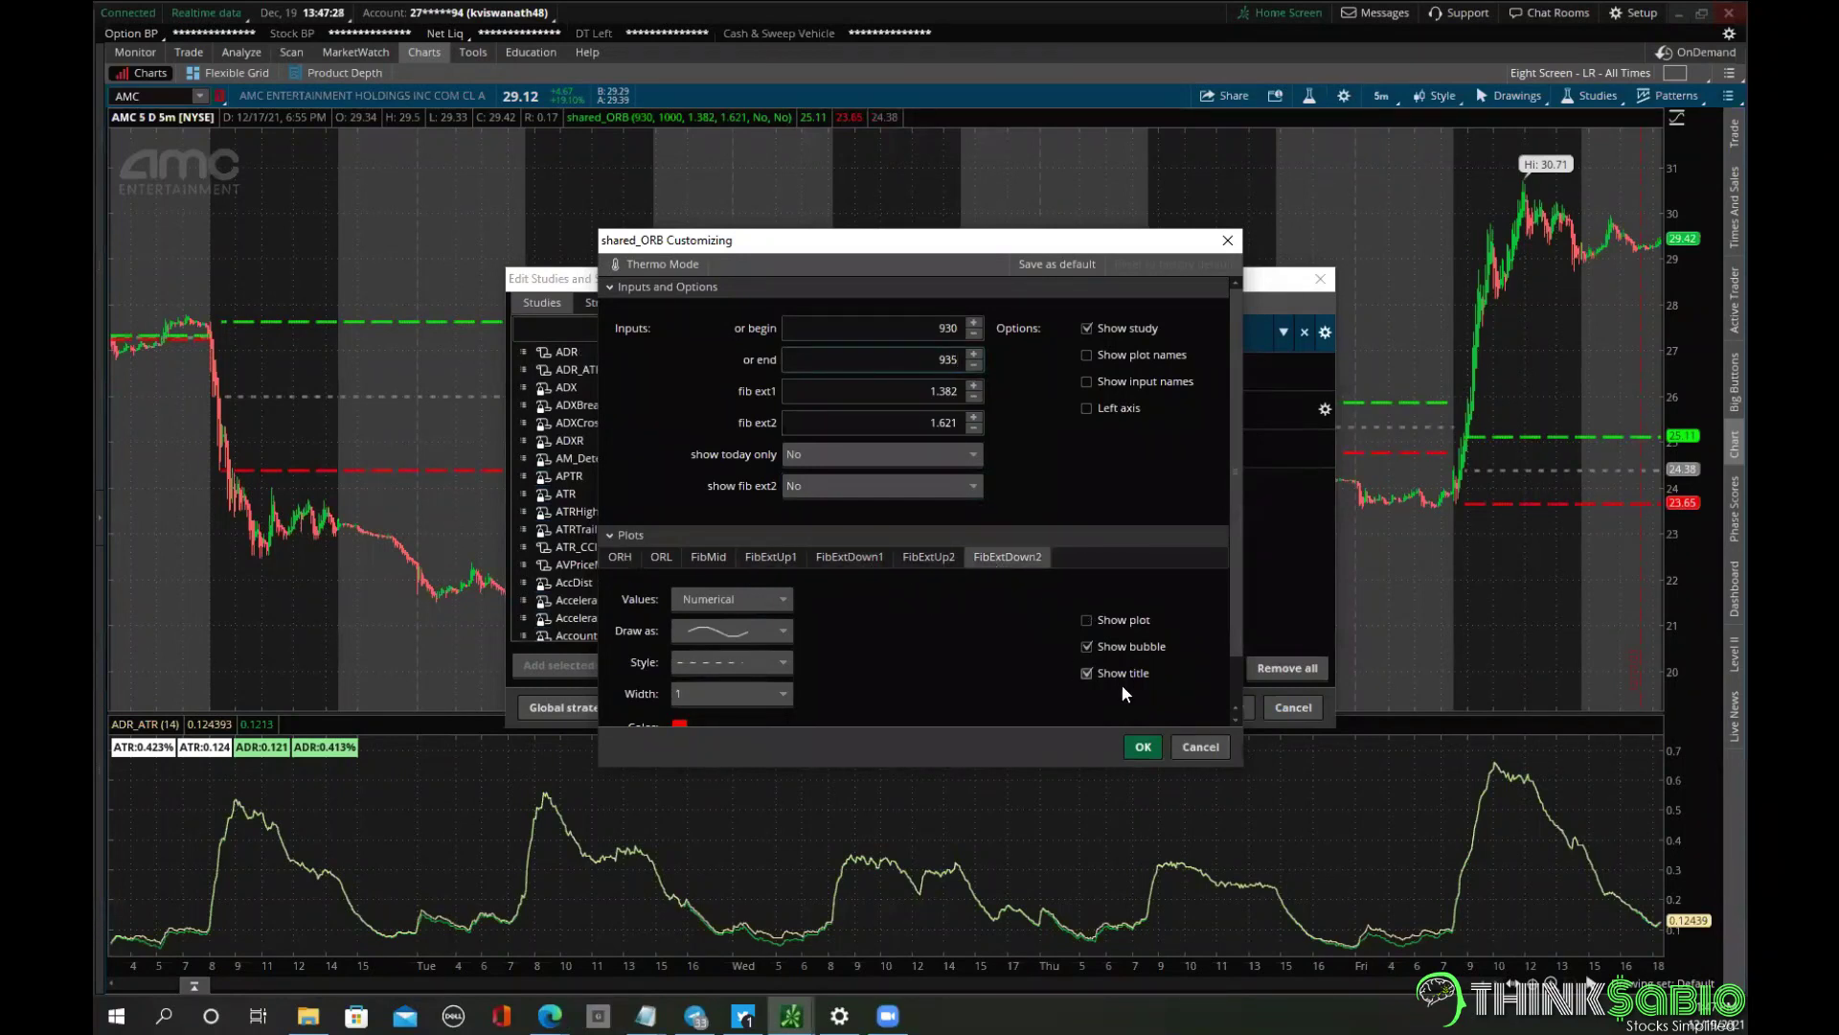
{"action": "left_click", "coordinate": [1143, 745]}
{"action": "left_click", "coordinate": [1173, 708]}
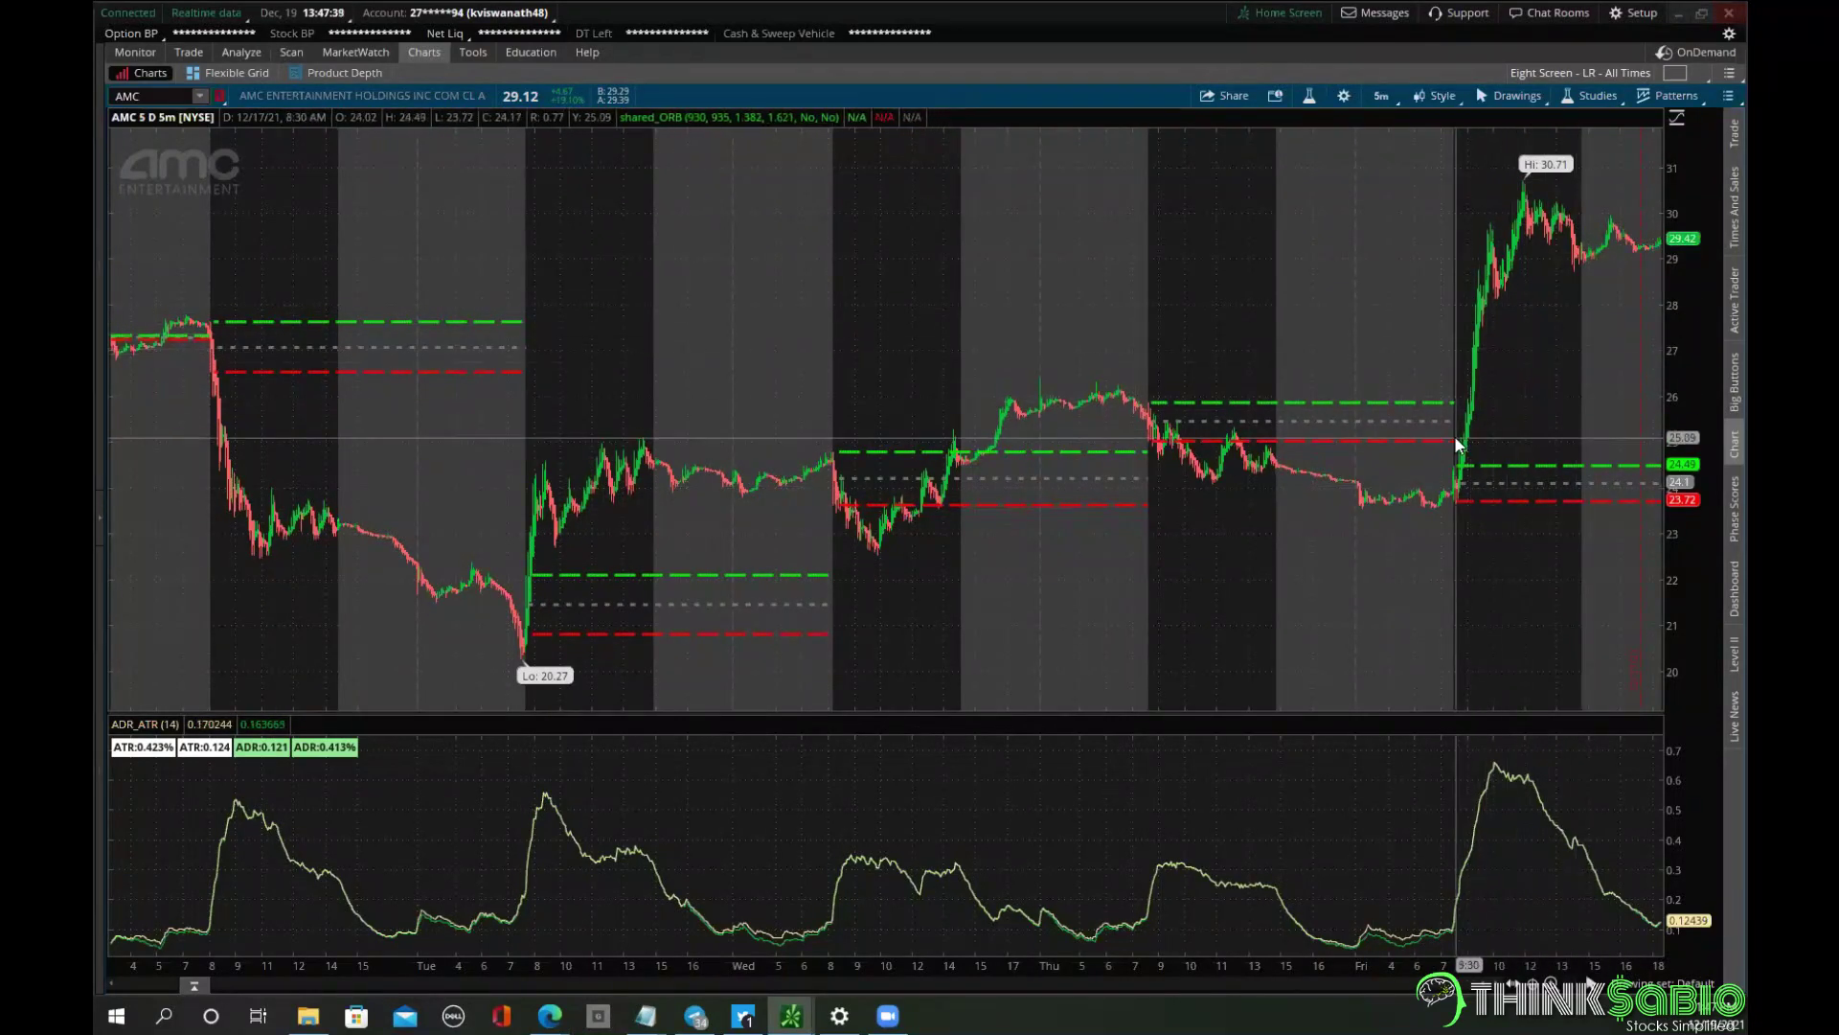
Zoom into Friday and Monday morning, restoring all five days with Autozoom each time.
{"action": "left_click", "coordinate": [1694, 331]}
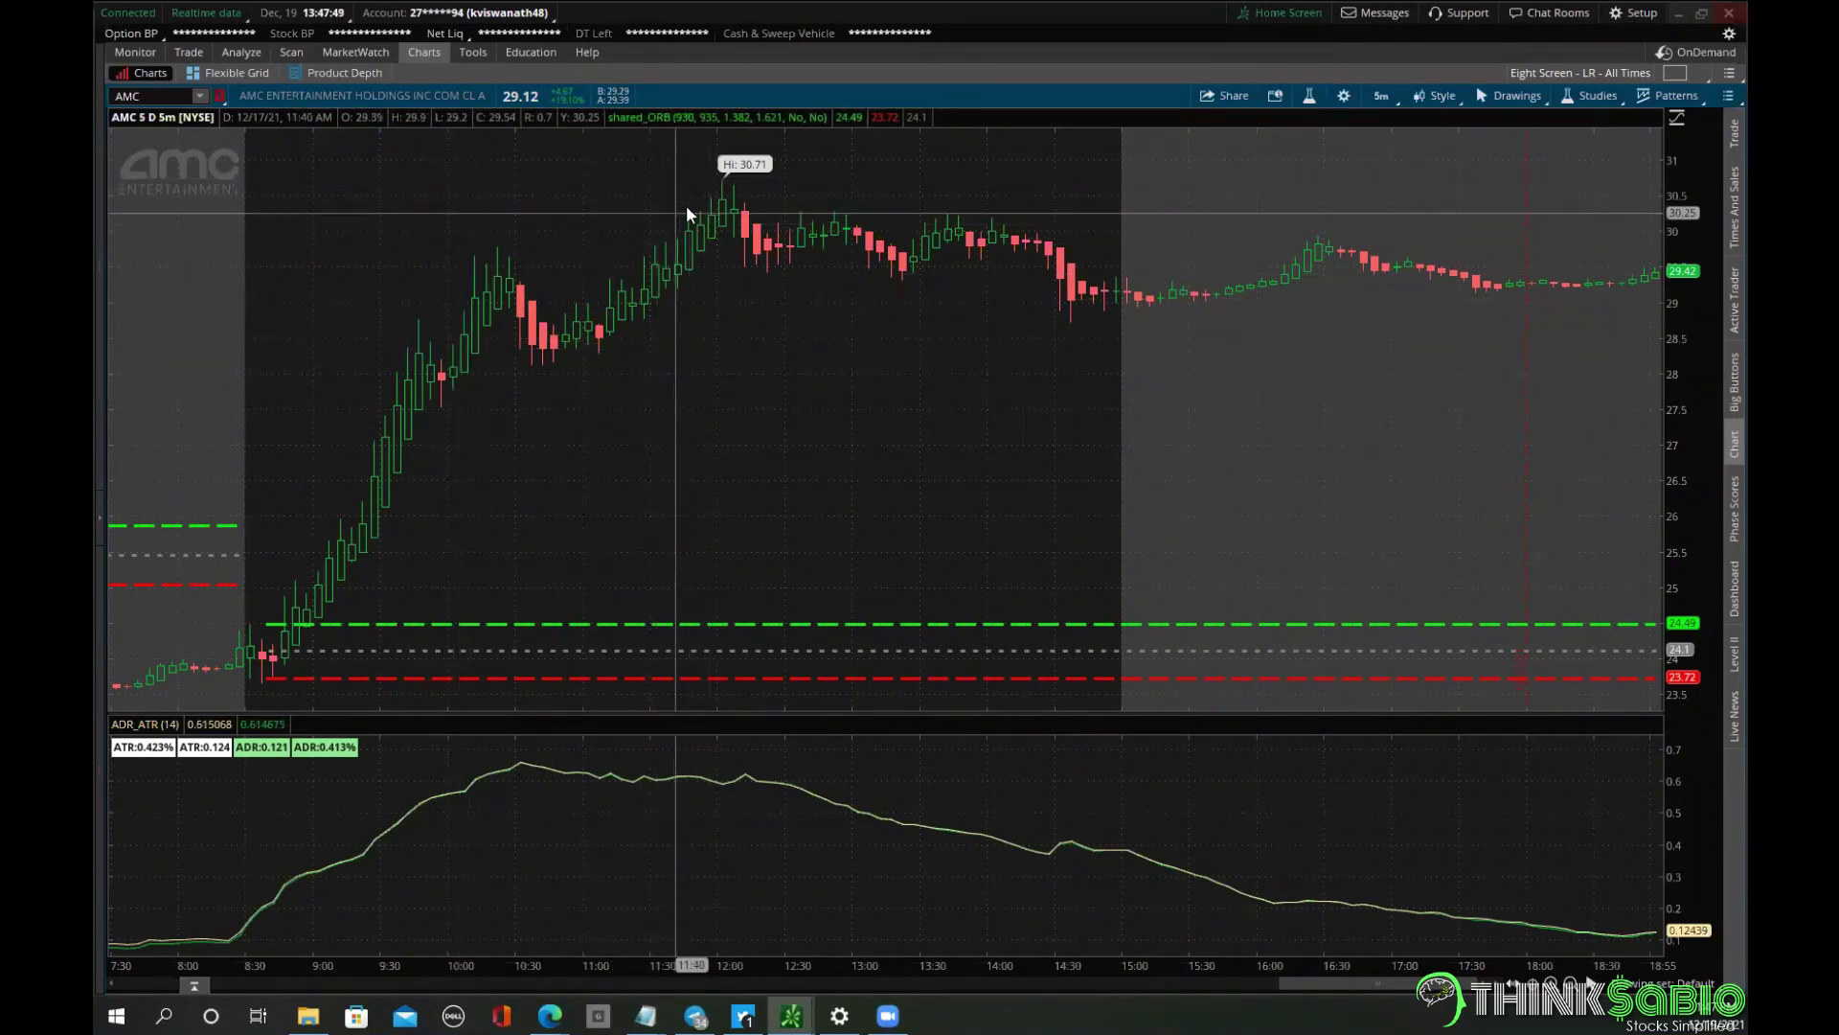
{"action": "right_click", "coordinate": [651, 521]}
{"action": "left_click", "coordinate": [711, 544]}
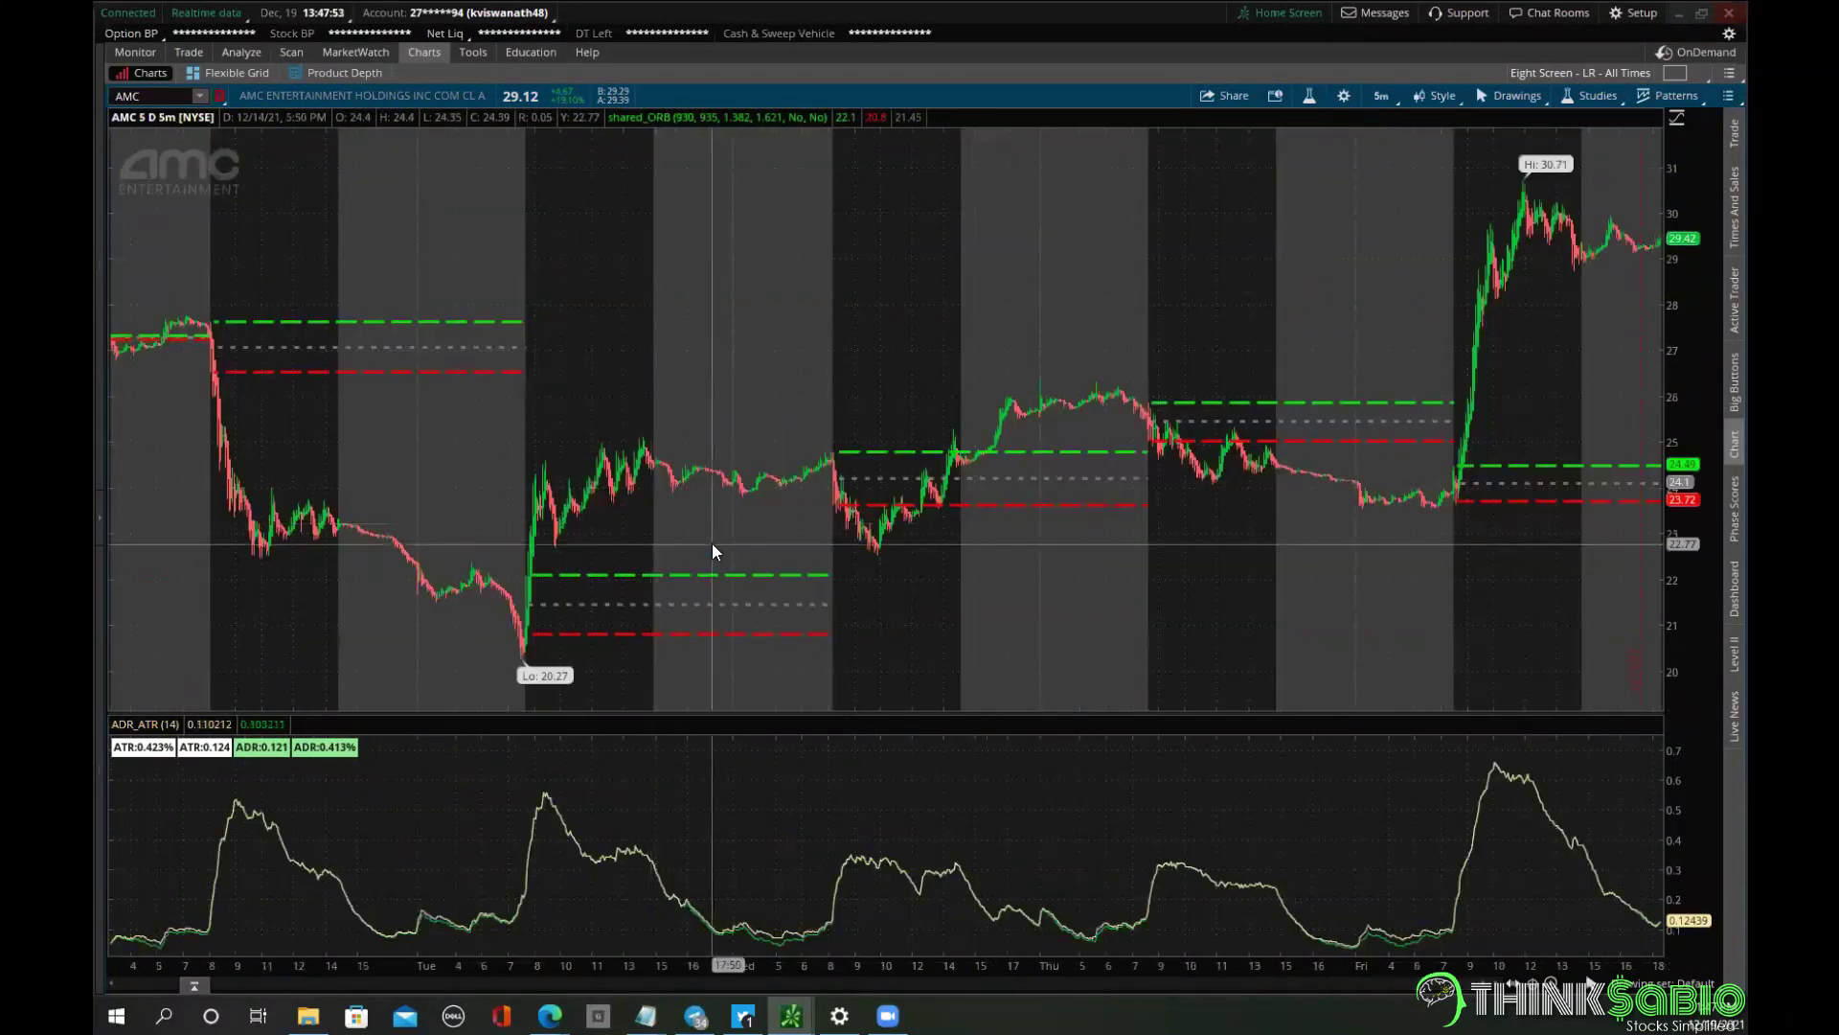
{"action": "left_click_drag", "start_coordinate": [181, 312], "coordinate": [345, 295]}
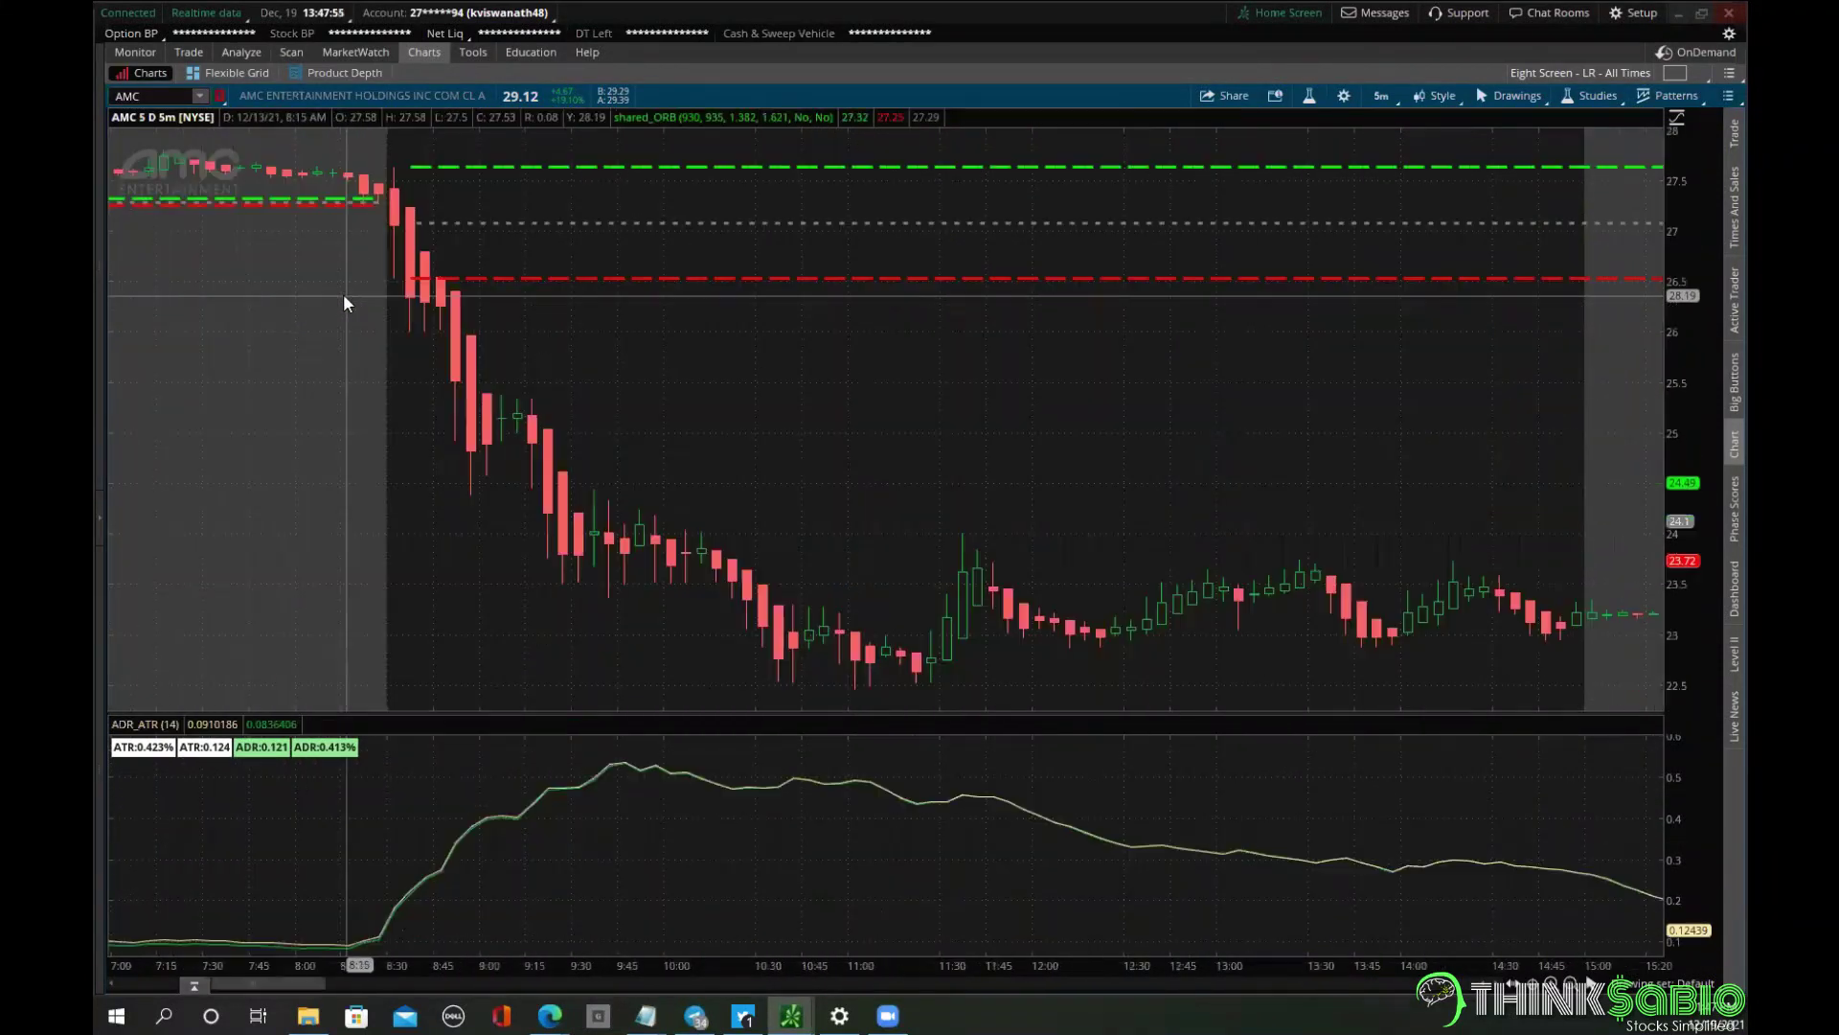
{"action": "right_click", "coordinate": [717, 366]}
{"action": "left_click", "coordinate": [747, 386]}
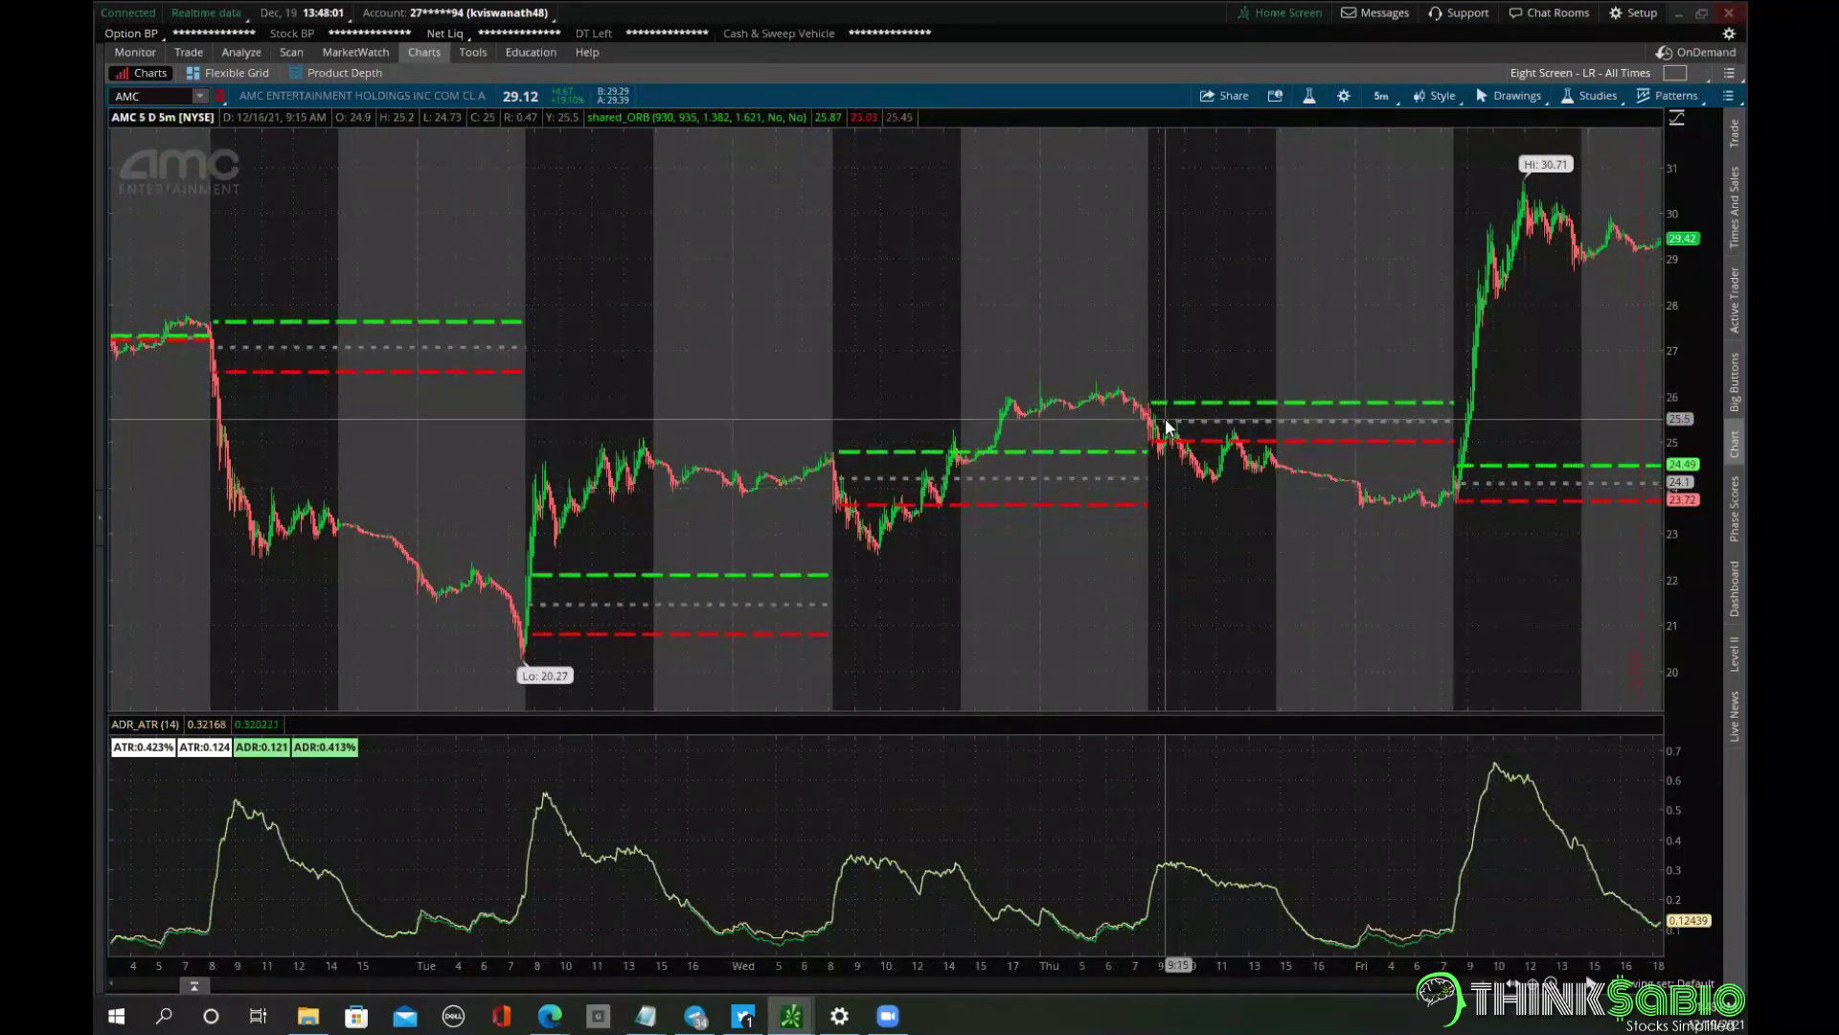
{"action": "left_click", "coordinate": [1592, 94]}
{"action": "left_click", "coordinate": [1531, 180]}
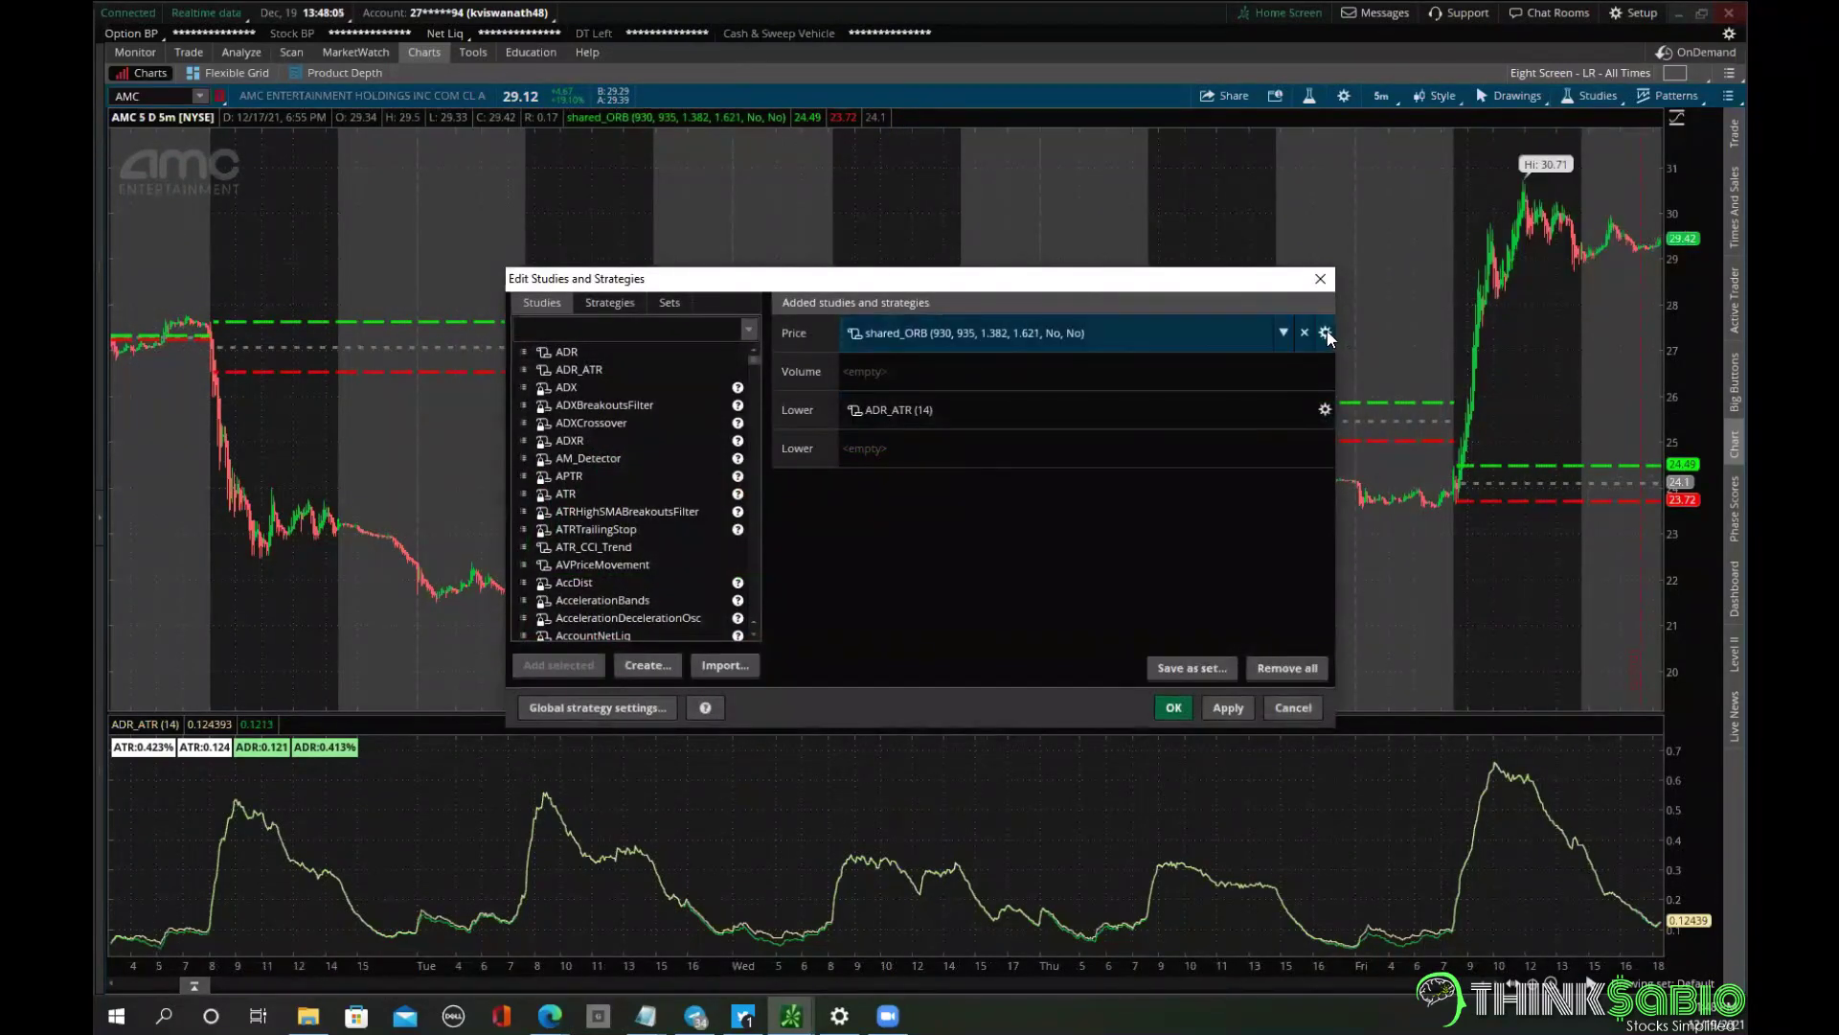
Set shared_ORB's opening-range end time back to 1000 and apply.
{"action": "left_click", "coordinate": [1325, 331]}
{"action": "double_click", "coordinate": [947, 360]}
{"action": "type", "text": "1"}
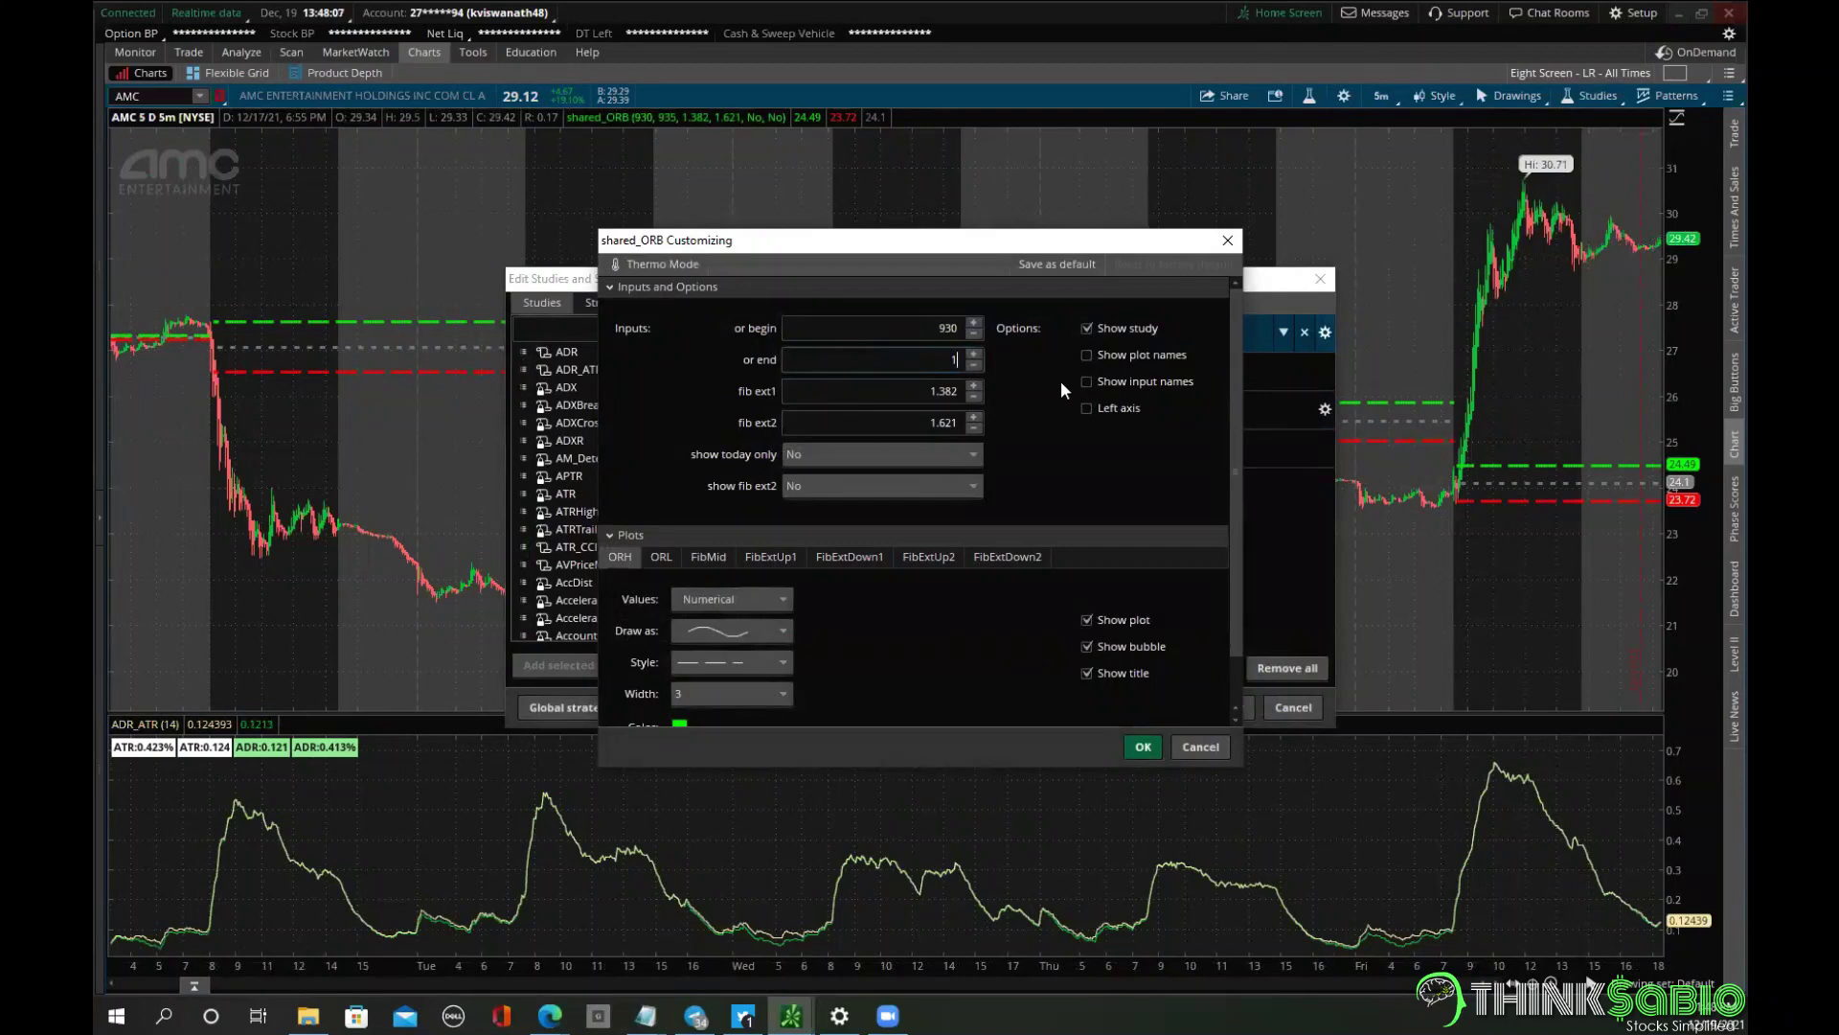
{"action": "type", "text": "000"}
{"action": "left_click", "coordinate": [1143, 747]}
{"action": "left_click", "coordinate": [1219, 707]}
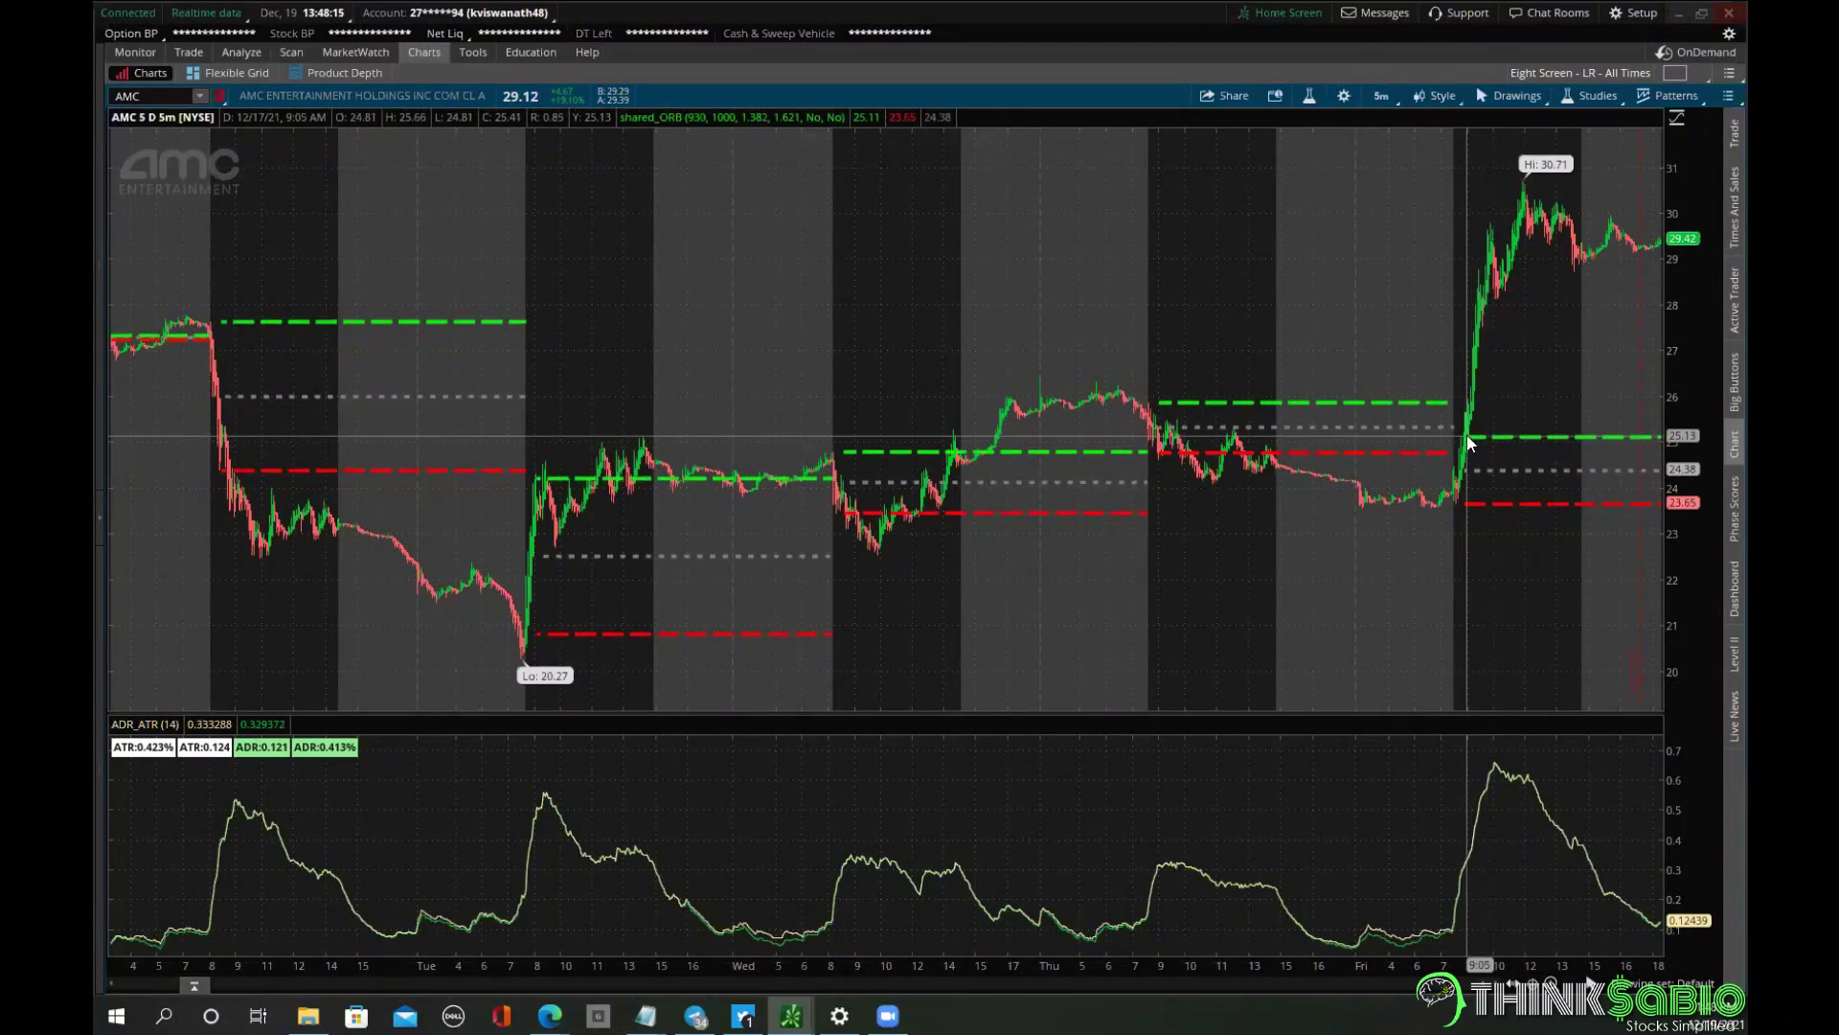
Zoom into the chart, then Autozoom to fit all five days.
{"action": "scroll", "coordinate": [1512, 289], "scroll_direction": "up", "scroll_amount": 5}
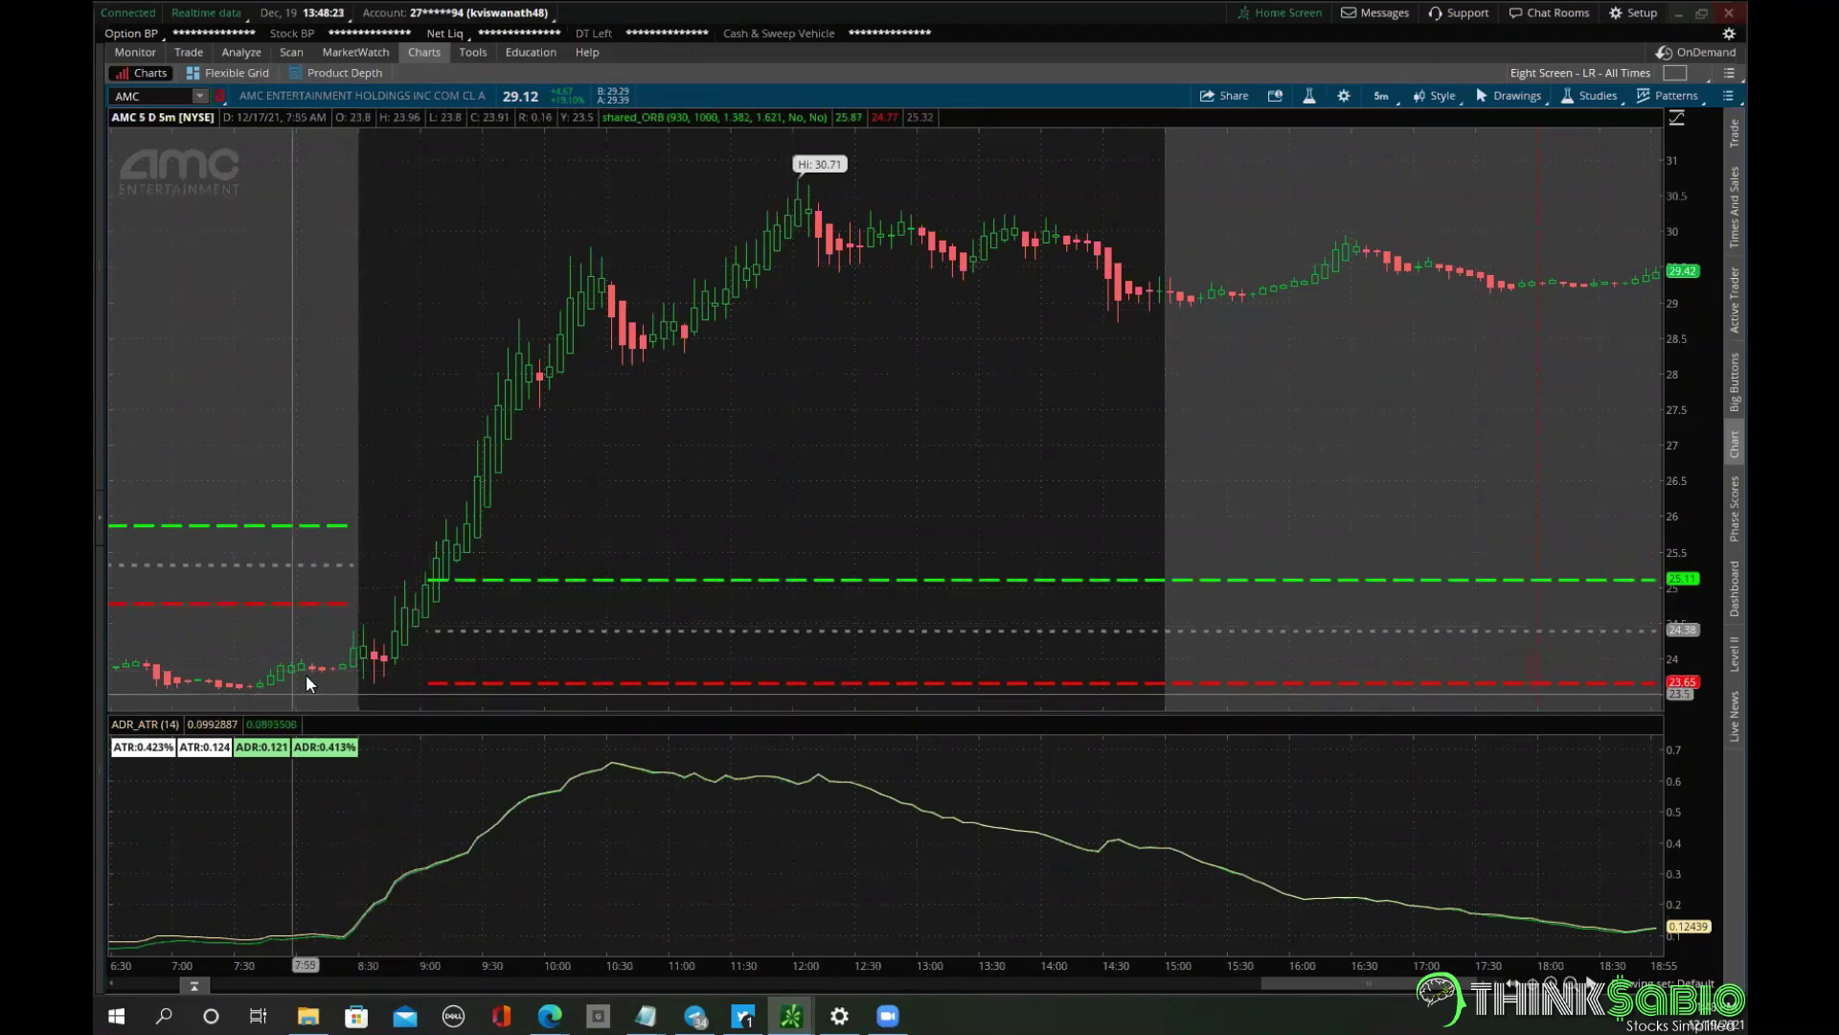
{"action": "right_click", "coordinate": [899, 404]}
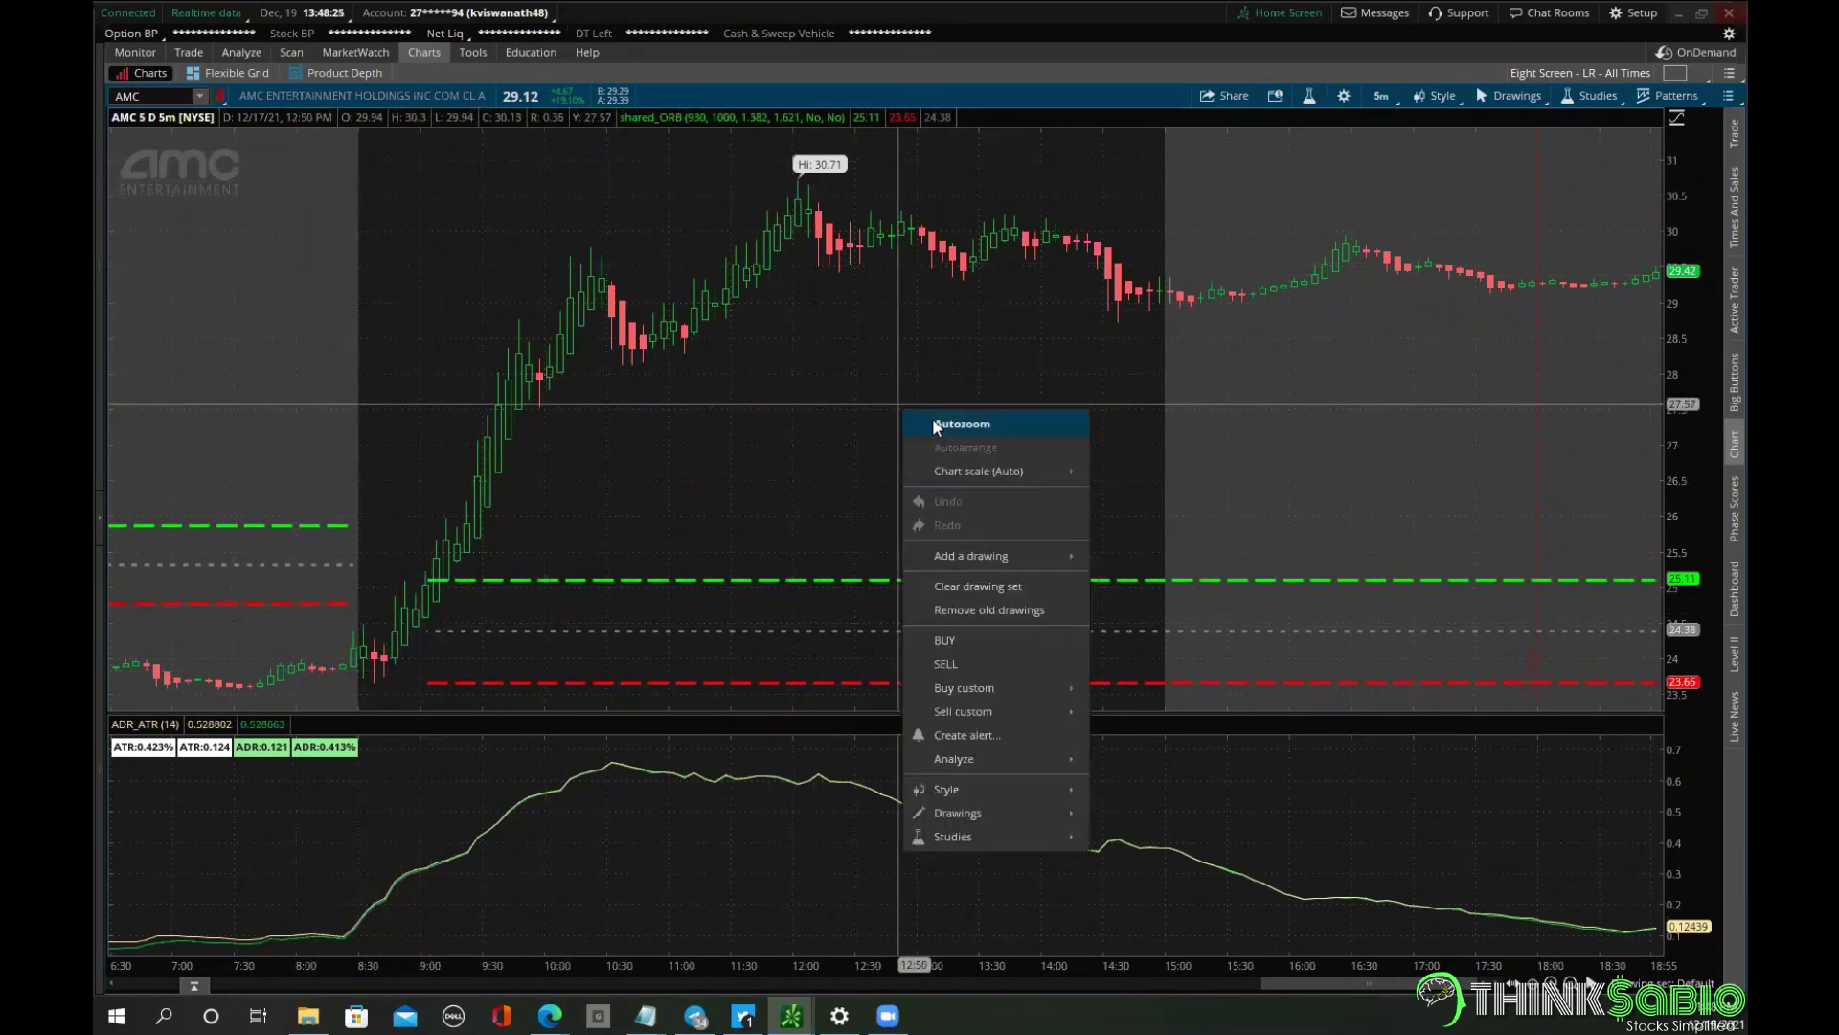
{"action": "left_click", "coordinate": [962, 423]}
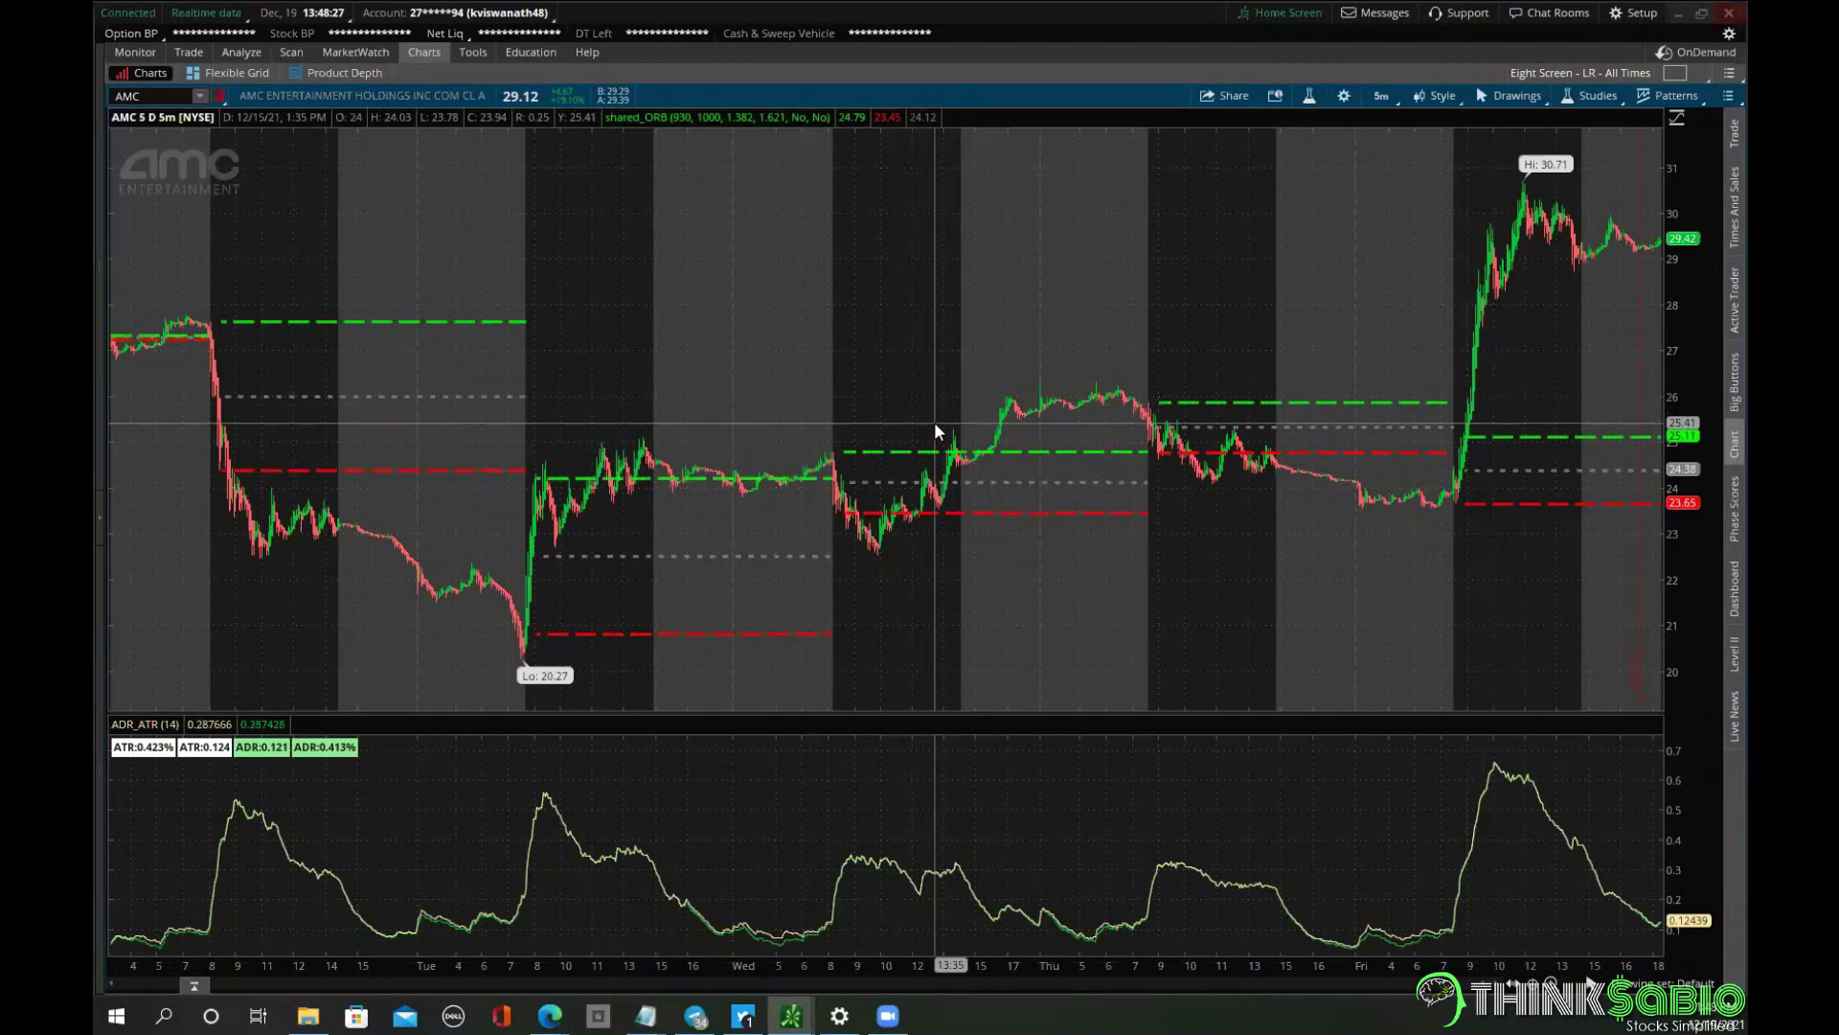
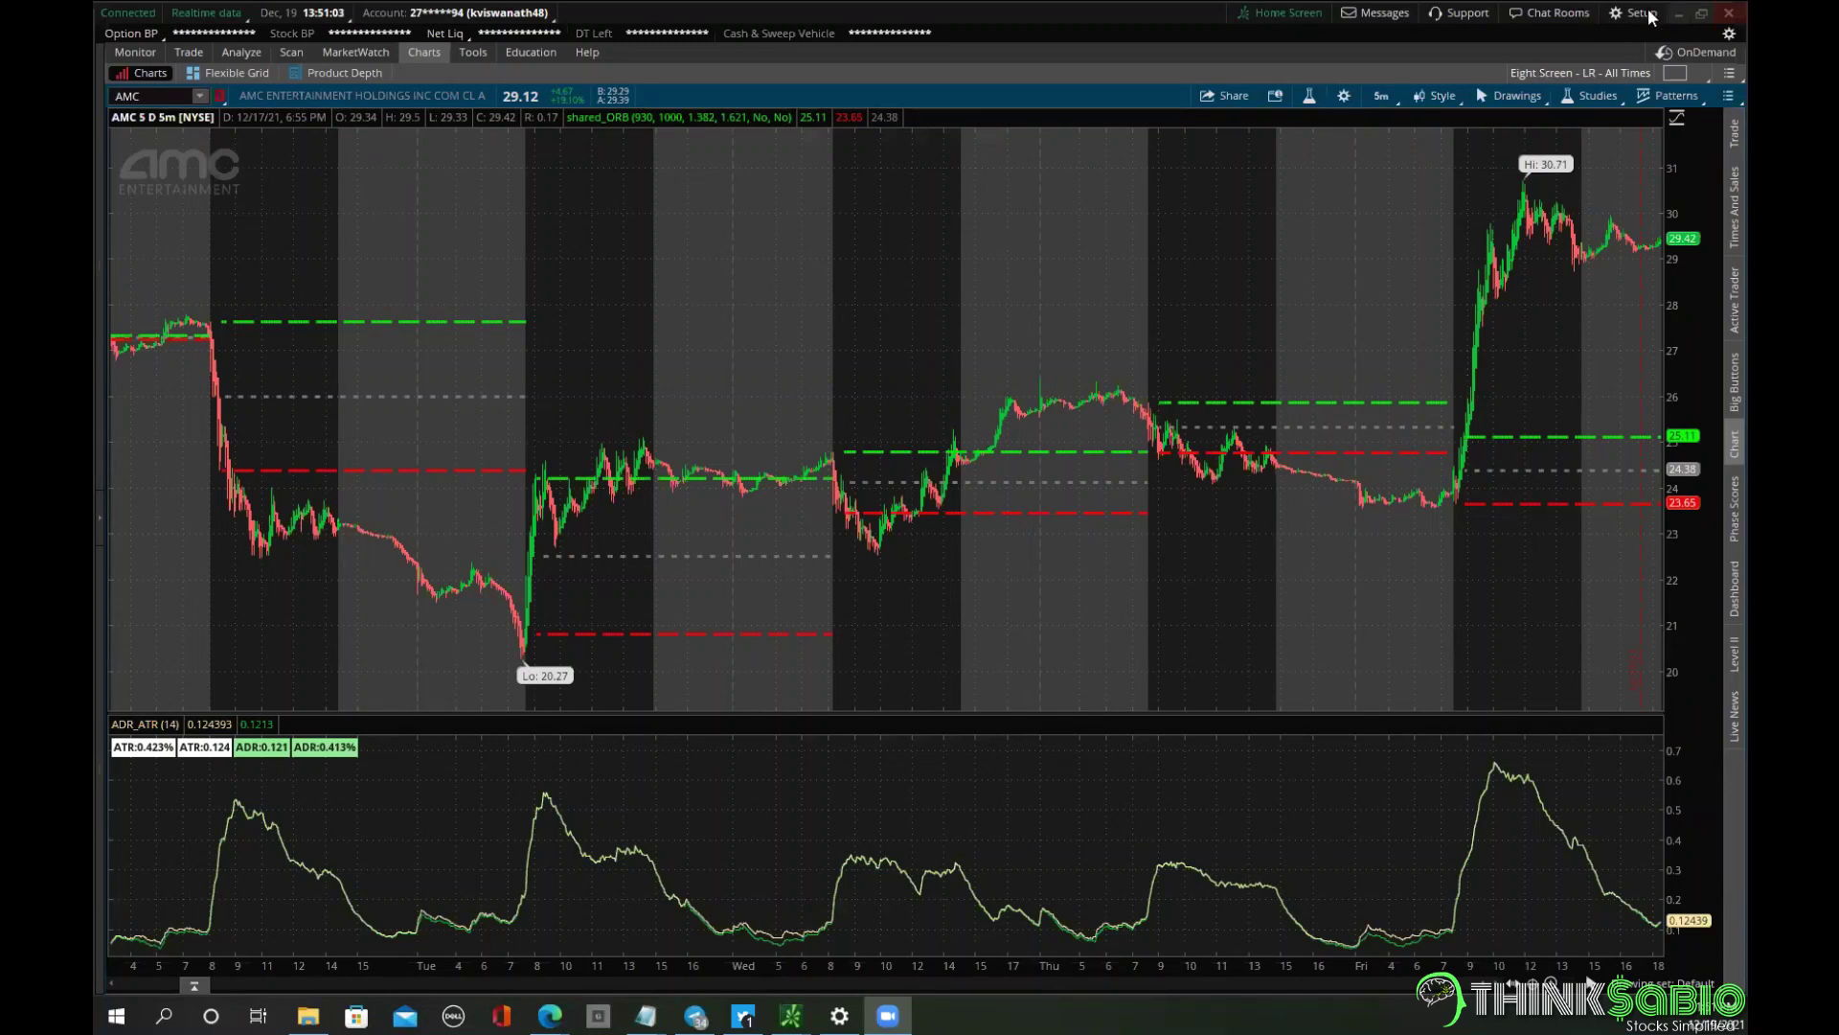
Turn off the extended-hours trading session in the AMC chart's Equities settings.
{"action": "left_click", "coordinate": [1344, 96]}
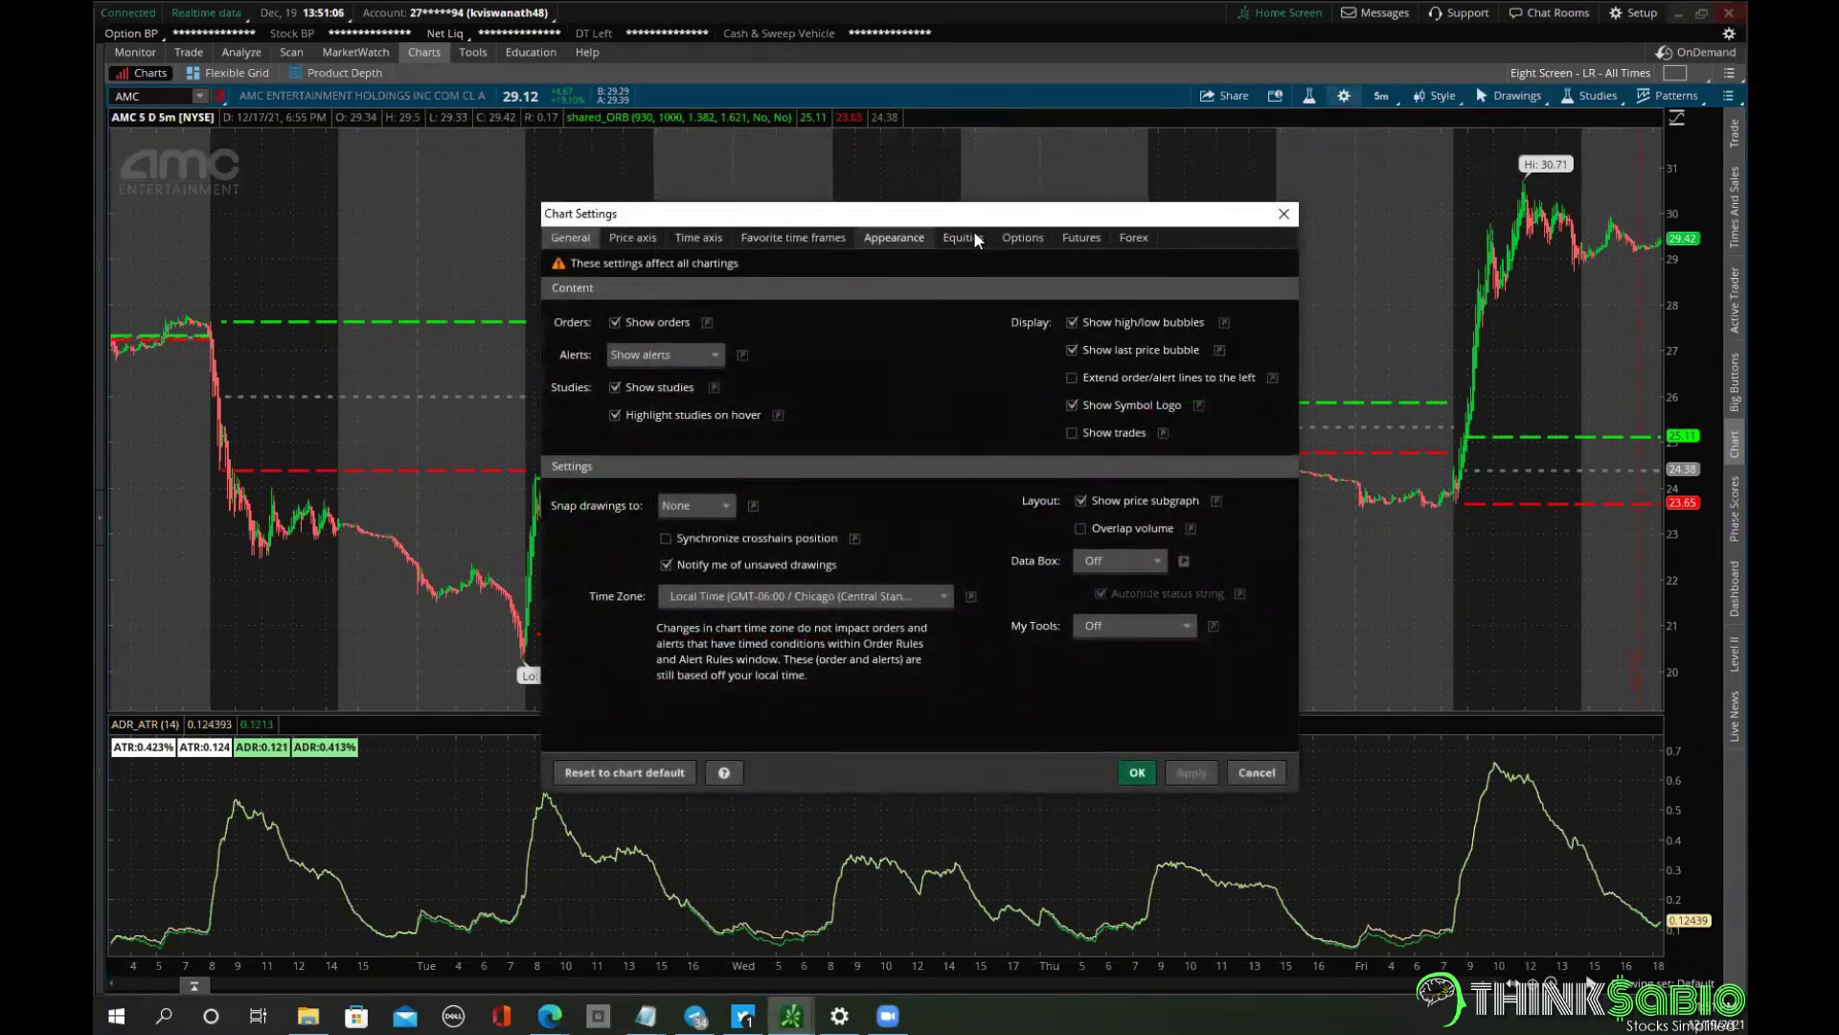
{"action": "left_click", "coordinate": [977, 239]}
{"action": "left_click", "coordinate": [684, 571]}
{"action": "left_click", "coordinate": [1127, 767]}
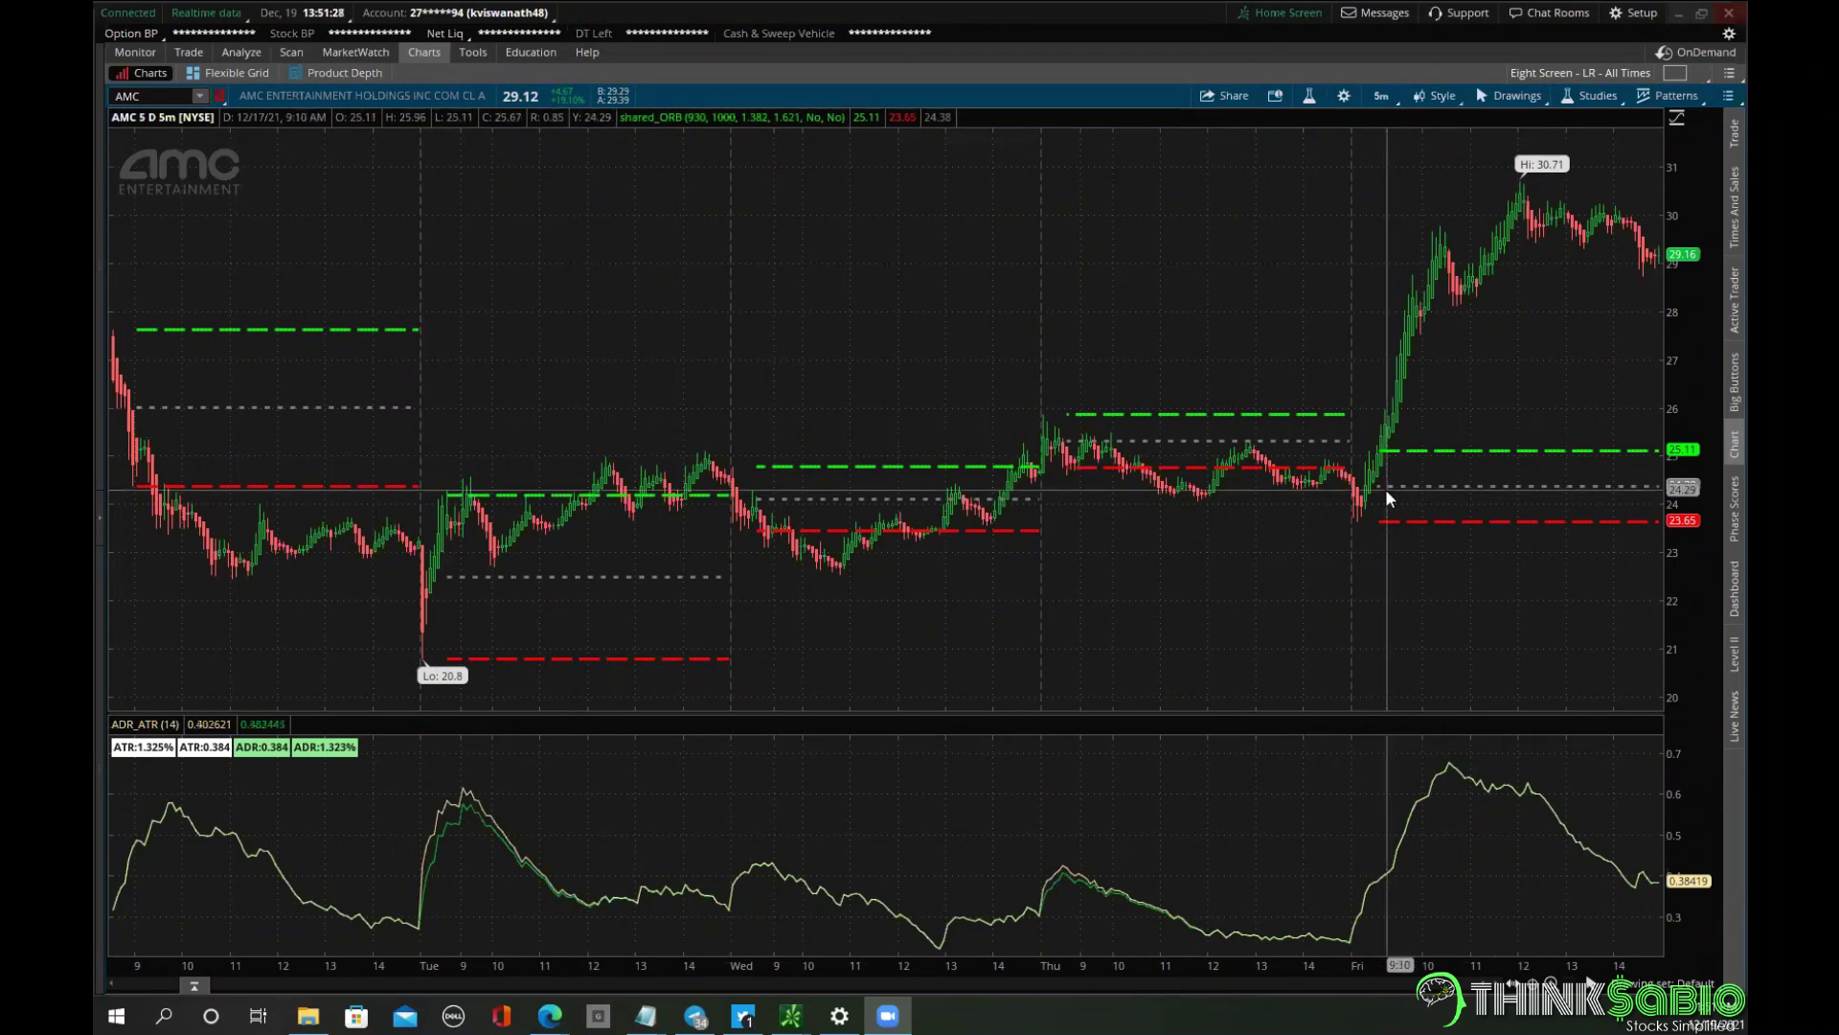
Add a MovAvgExponential study to price with its length changed from 9 to 20.
{"action": "left_click", "coordinate": [1591, 96]}
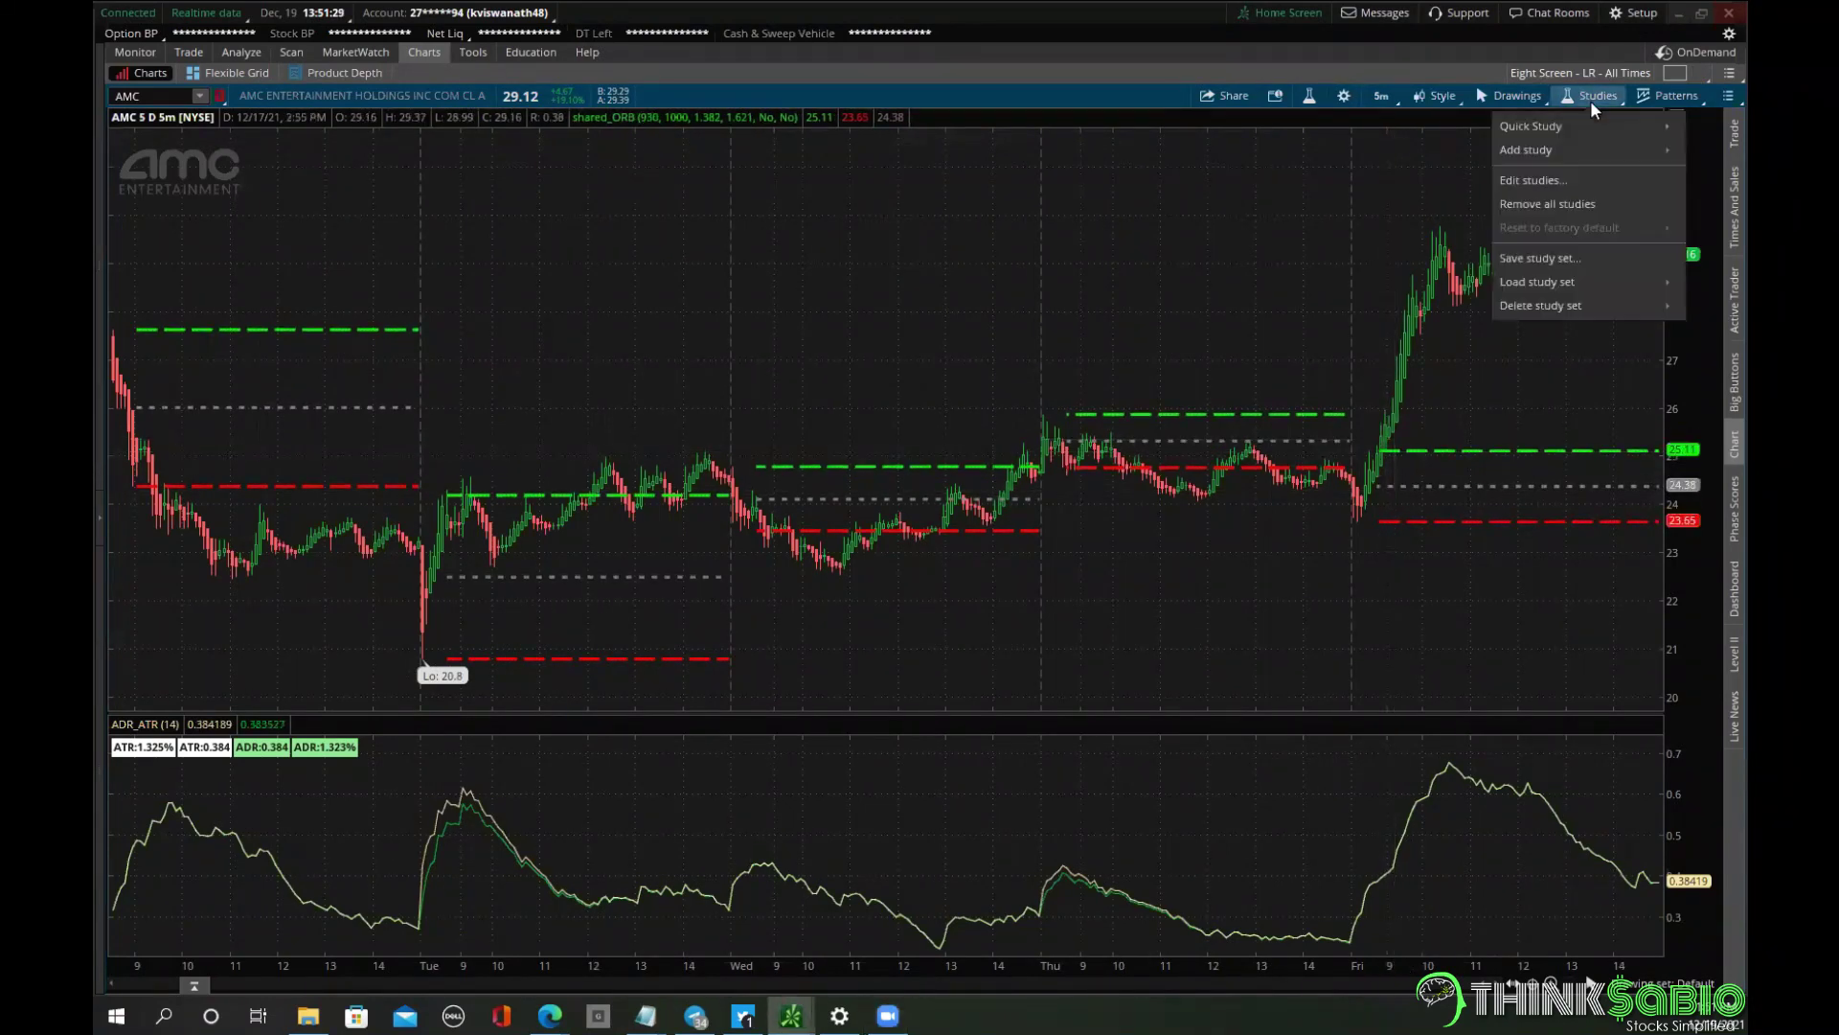
{"action": "left_click", "coordinate": [1531, 182]}
{"action": "type", "text": "ex"}
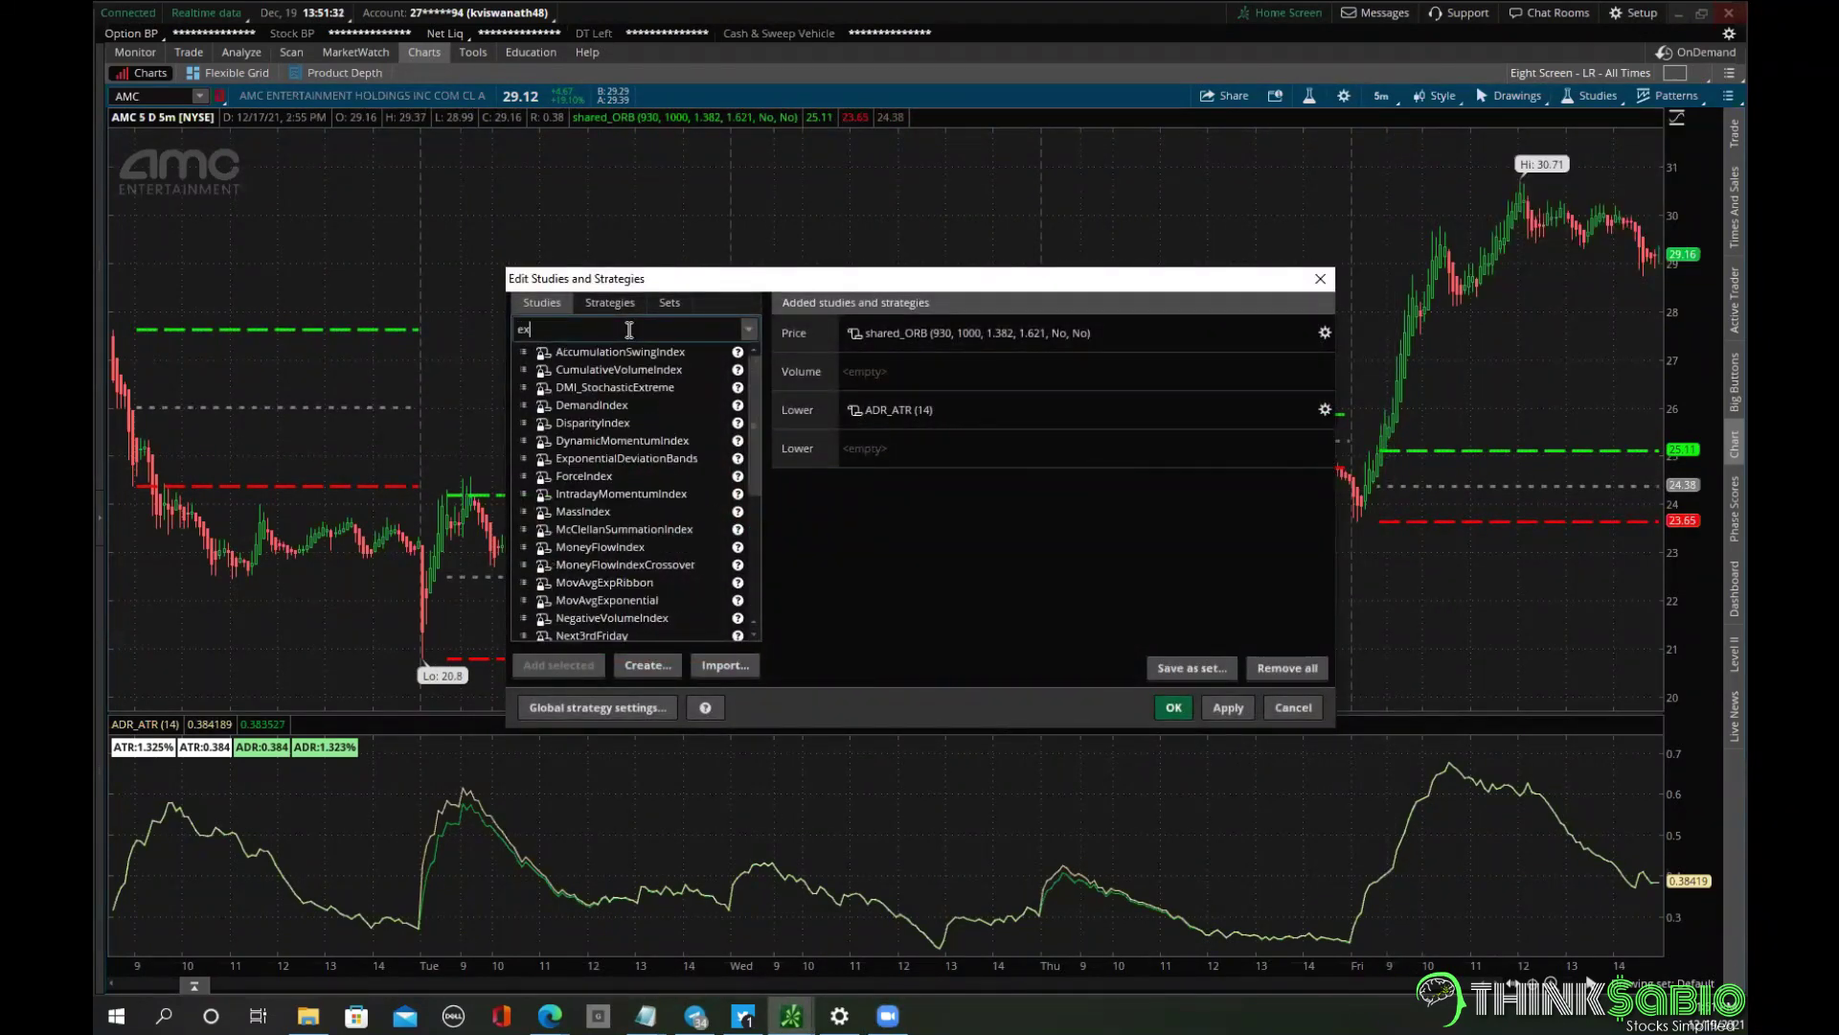
{"action": "type", "text": "po"}
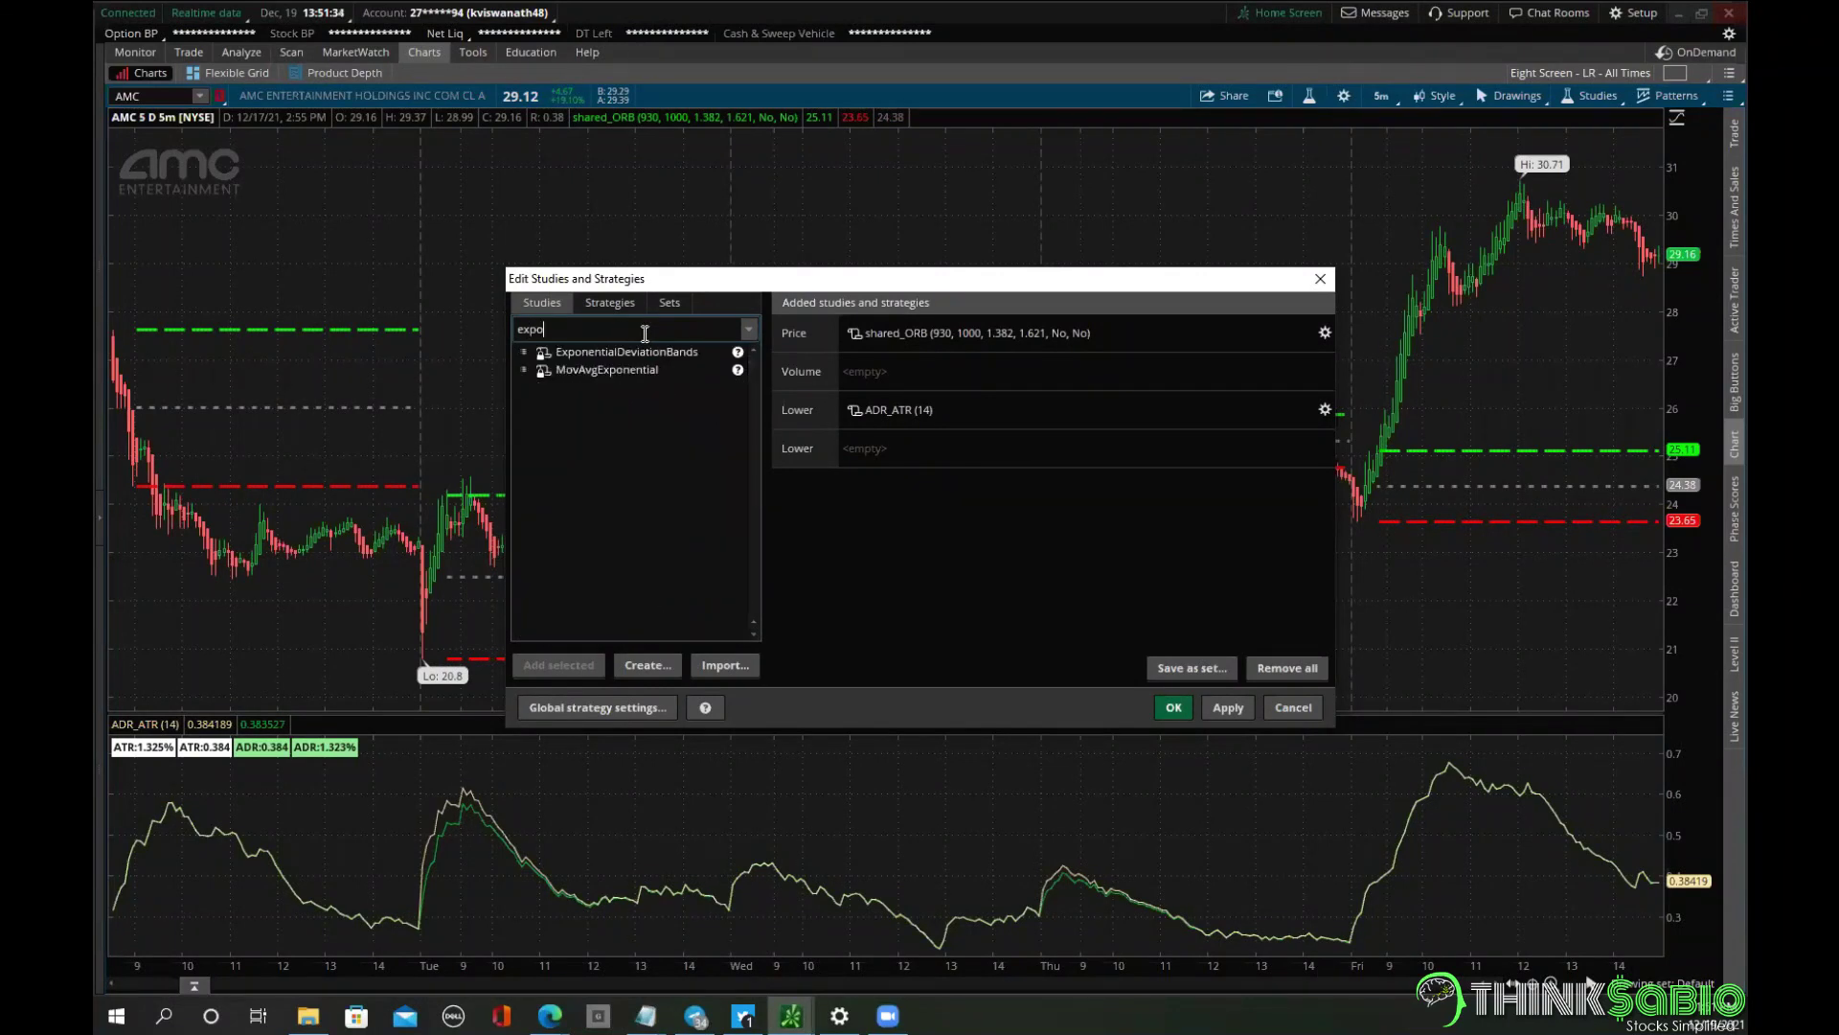
{"action": "left_click", "coordinate": [633, 370]}
{"action": "left_click", "coordinate": [556, 665]}
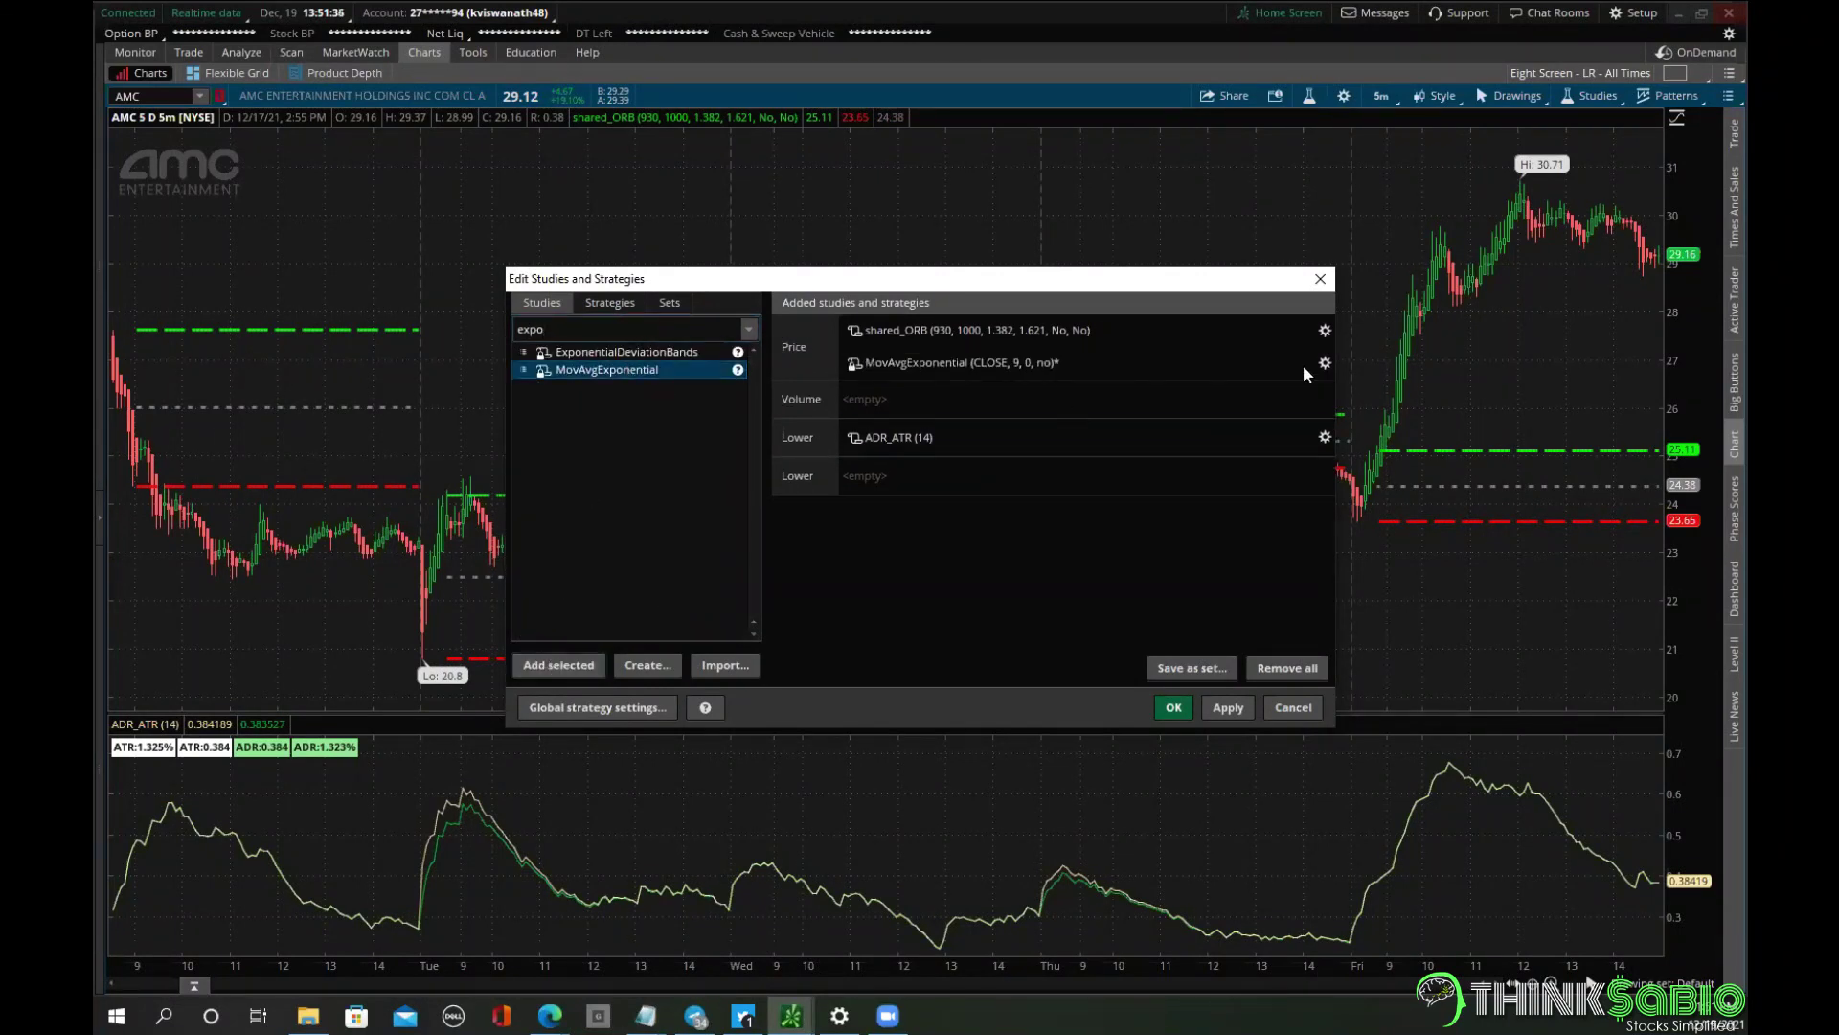
{"action": "left_click", "coordinate": [1325, 362]}
{"action": "left_click", "coordinate": [932, 361]}
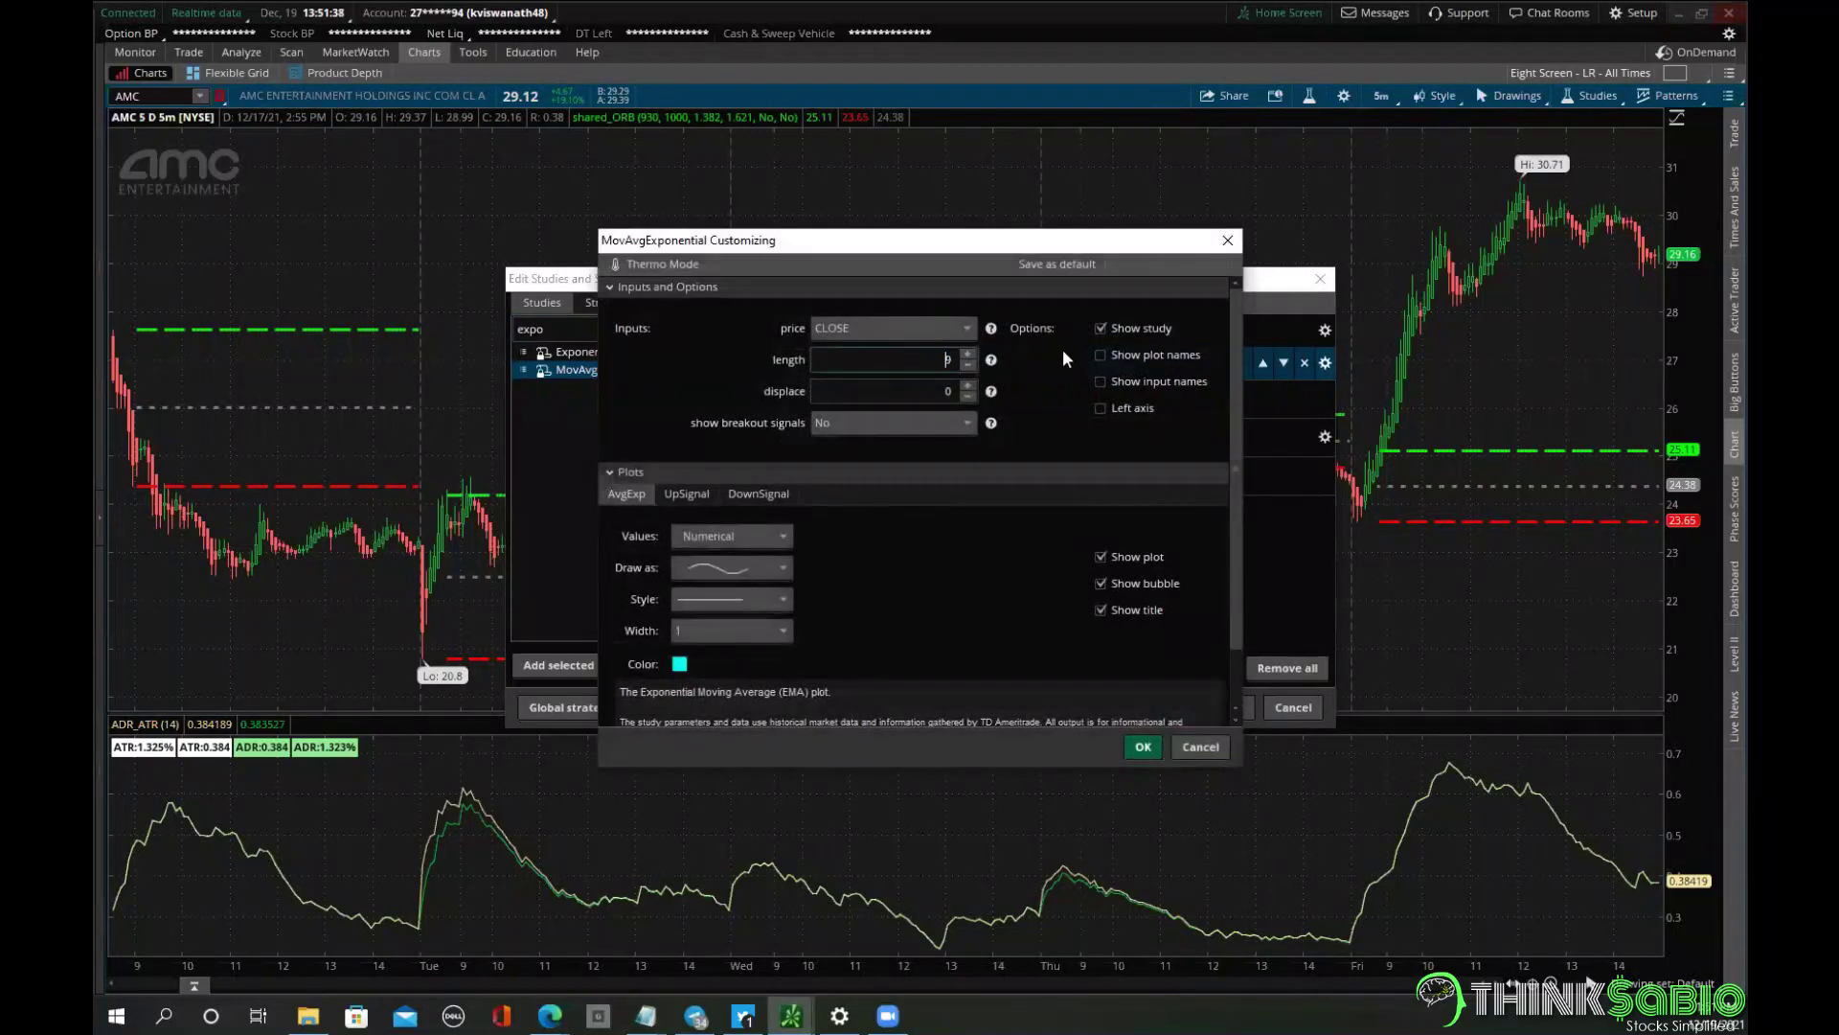
{"action": "double_click", "coordinate": [958, 362]}
{"action": "type", "text": "20"}
{"action": "left_click", "coordinate": [1144, 747]}
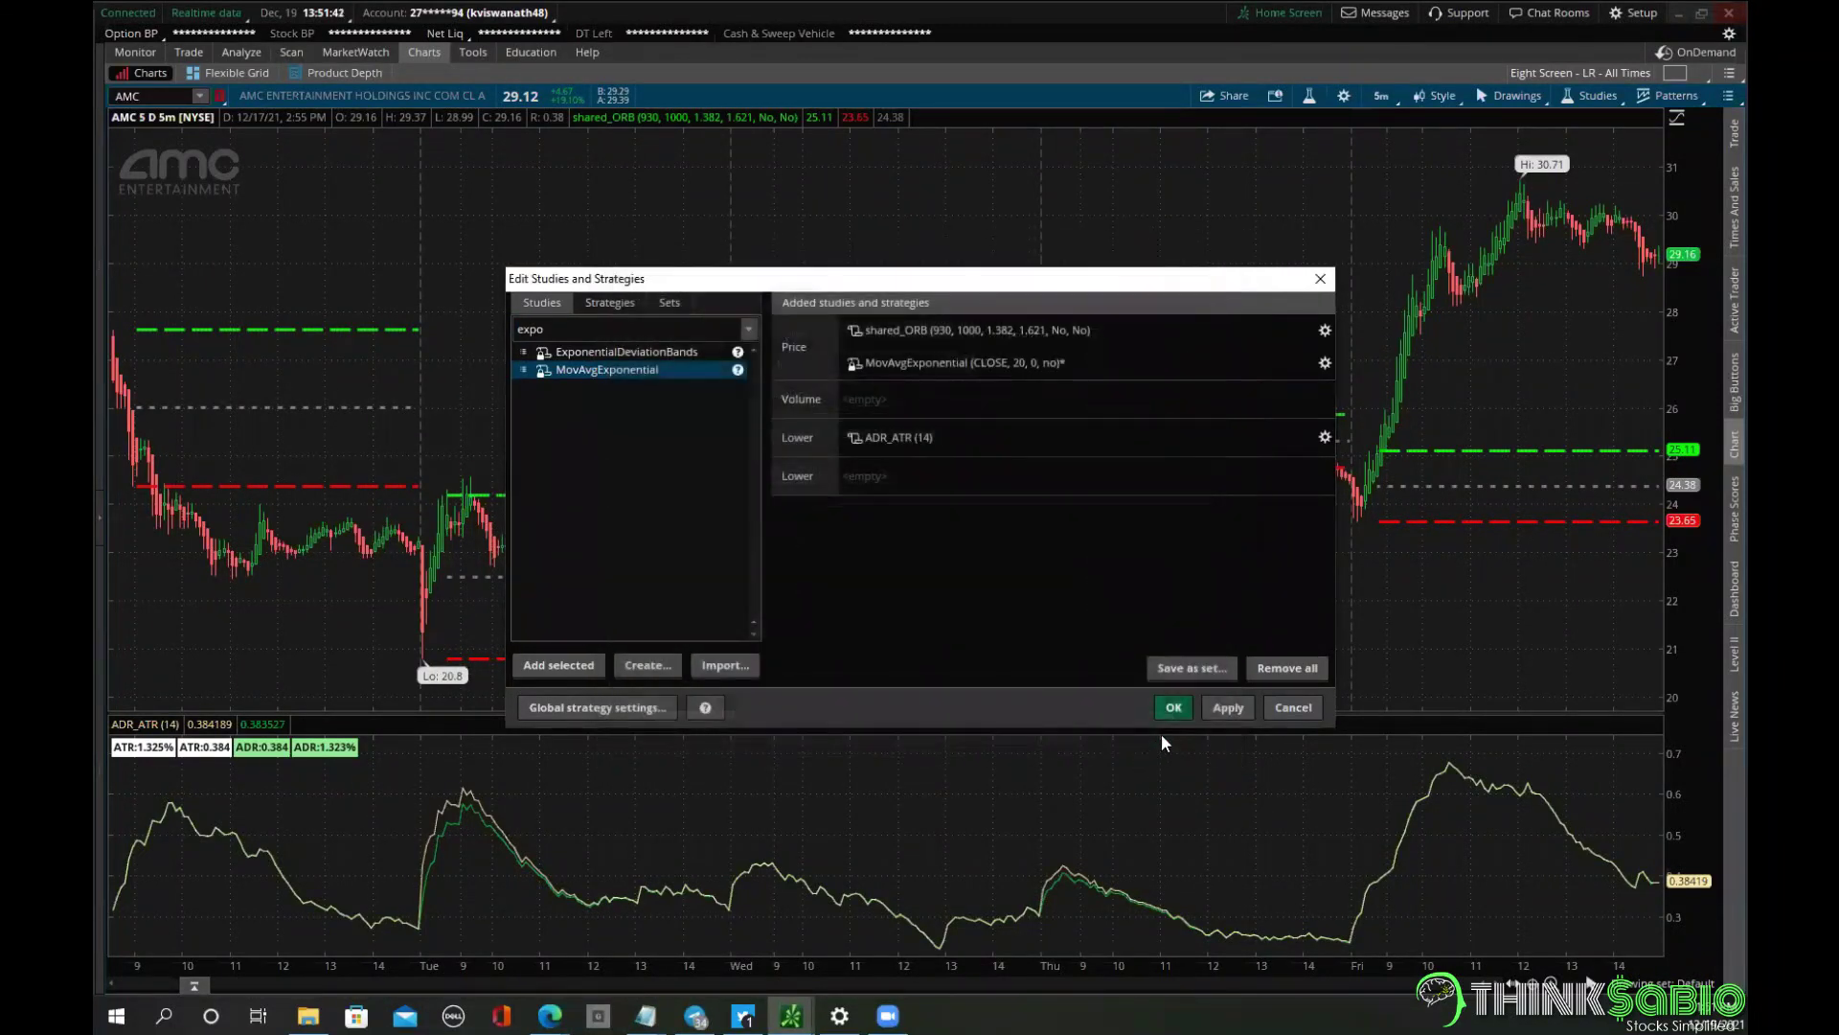
{"action": "left_click", "coordinate": [1174, 708]}
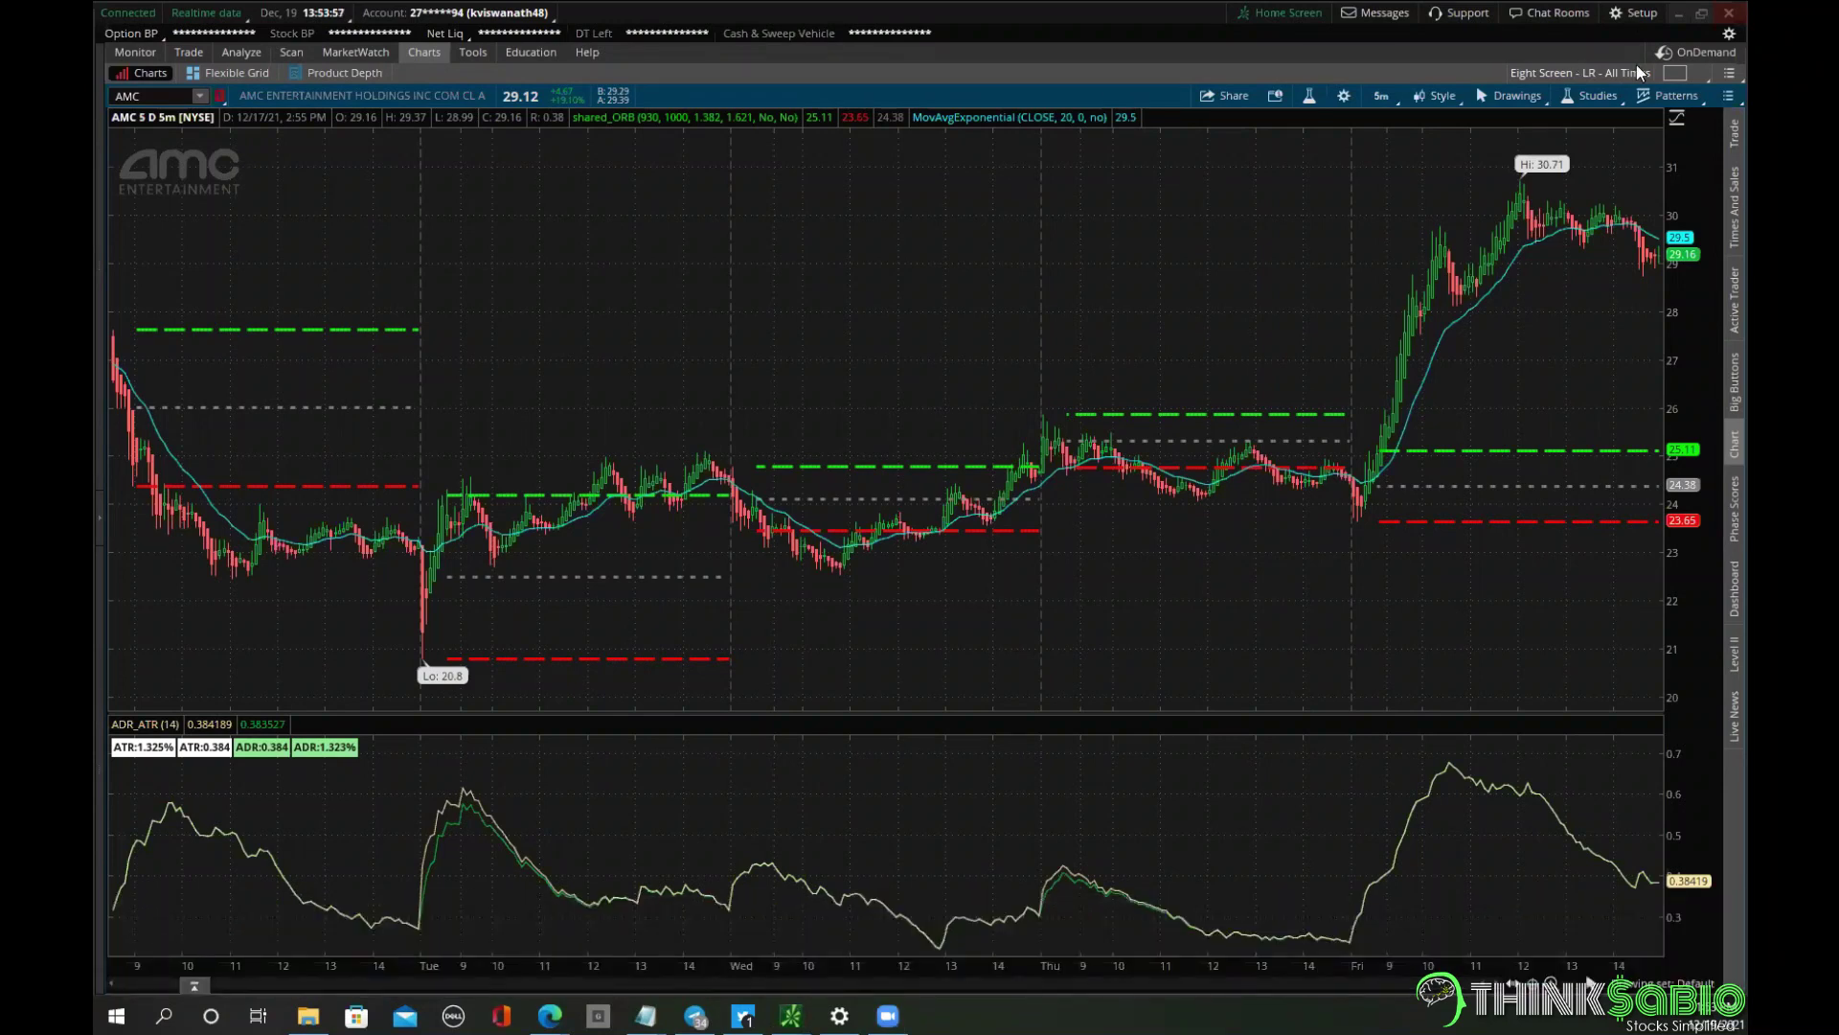
{"action": "left_click", "coordinate": [1663, 52]}
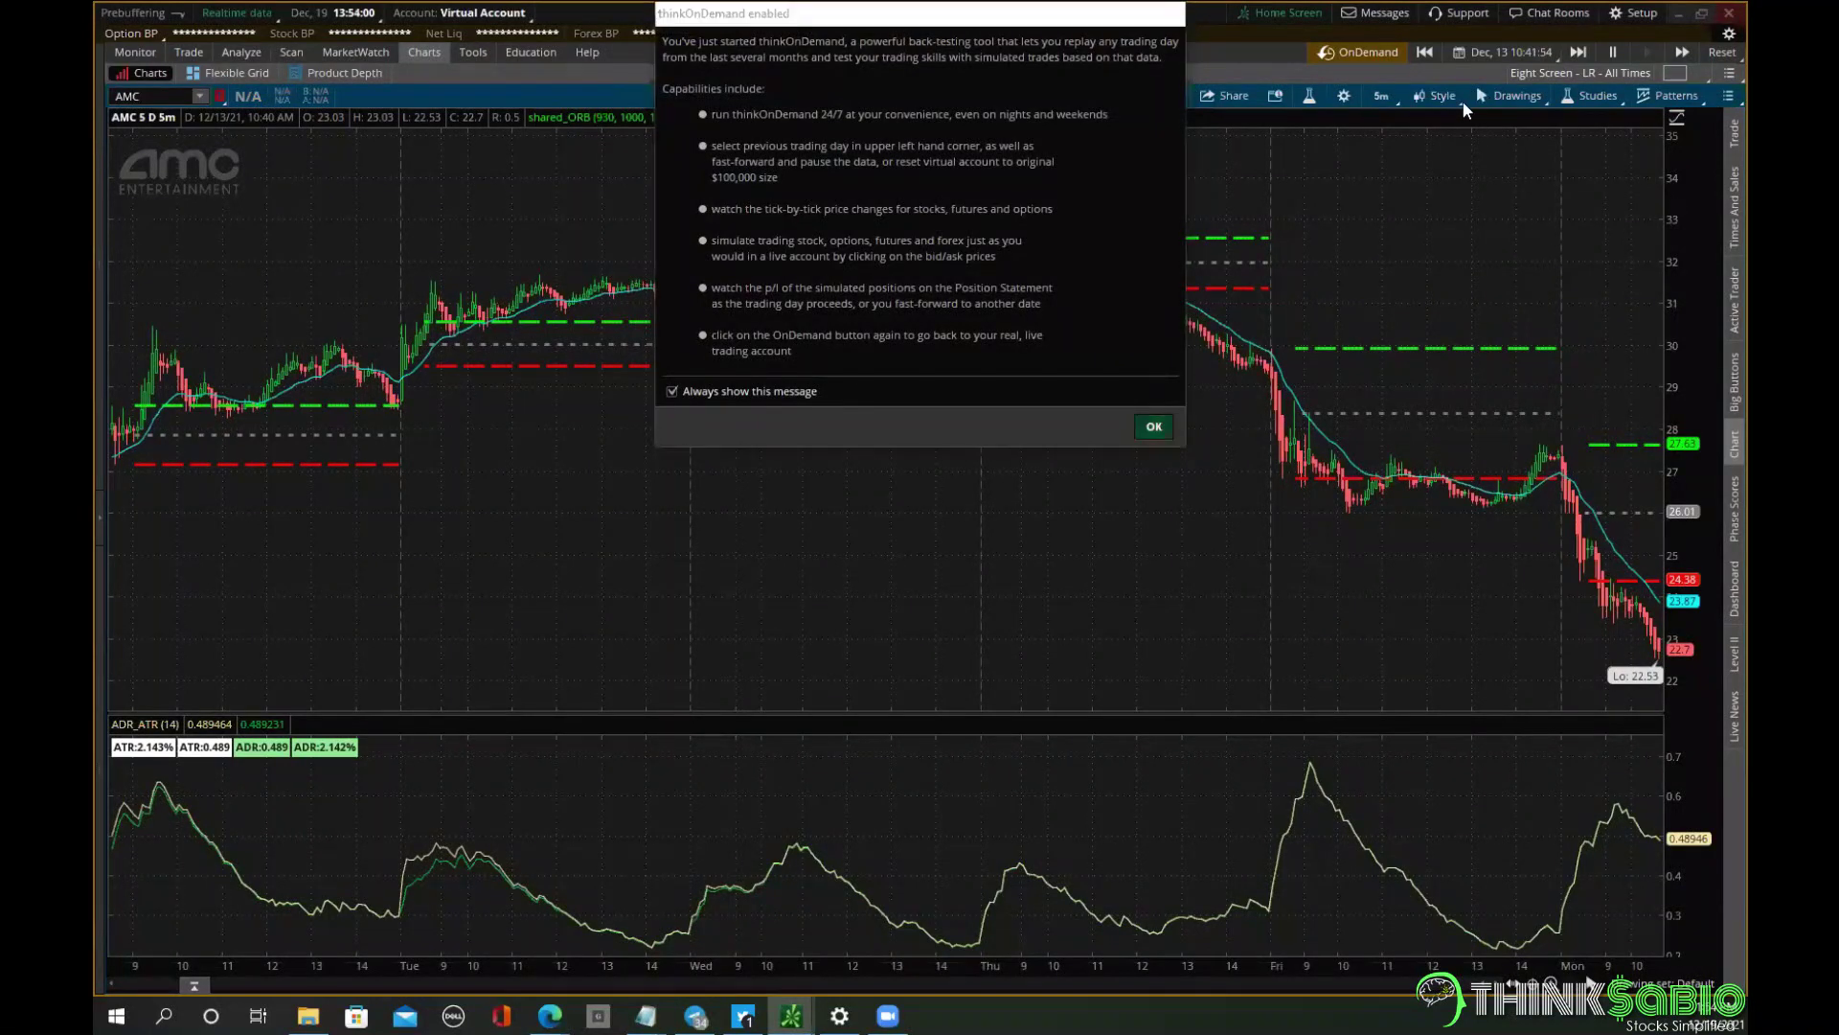
{"action": "left_click", "coordinate": [1154, 426]}
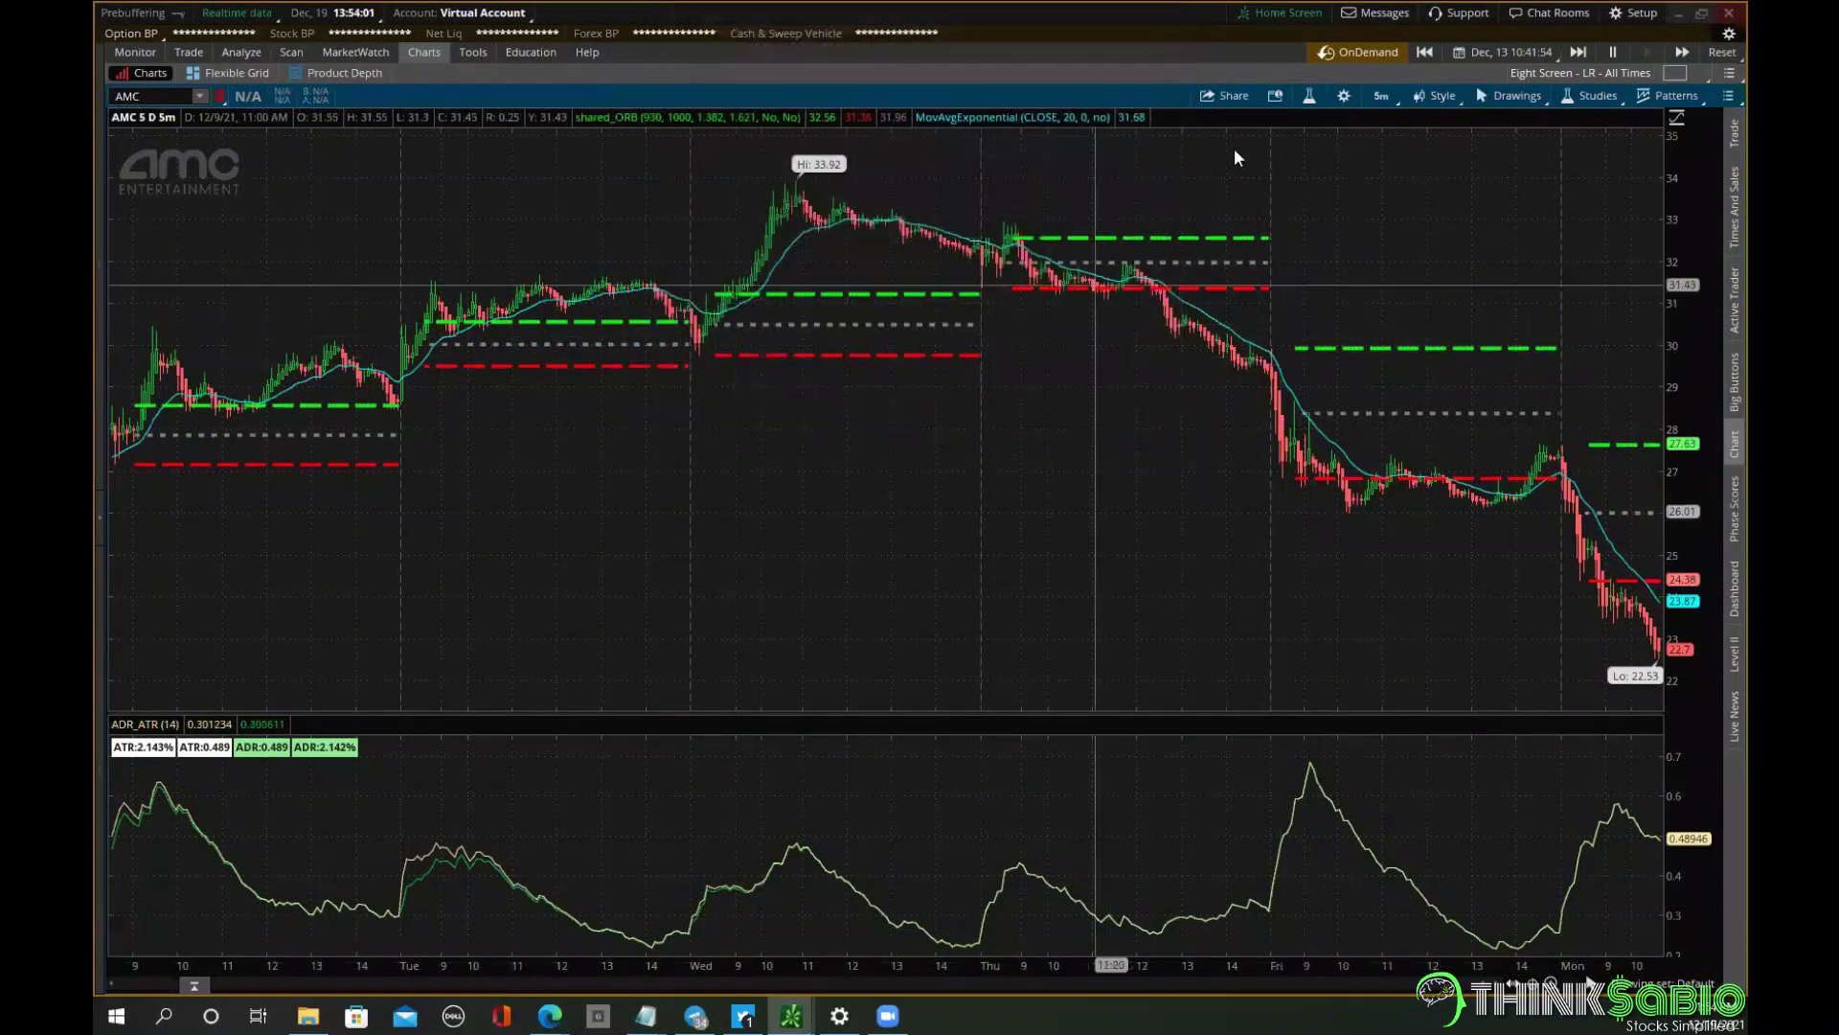
{"action": "left_click", "coordinate": [1481, 54]}
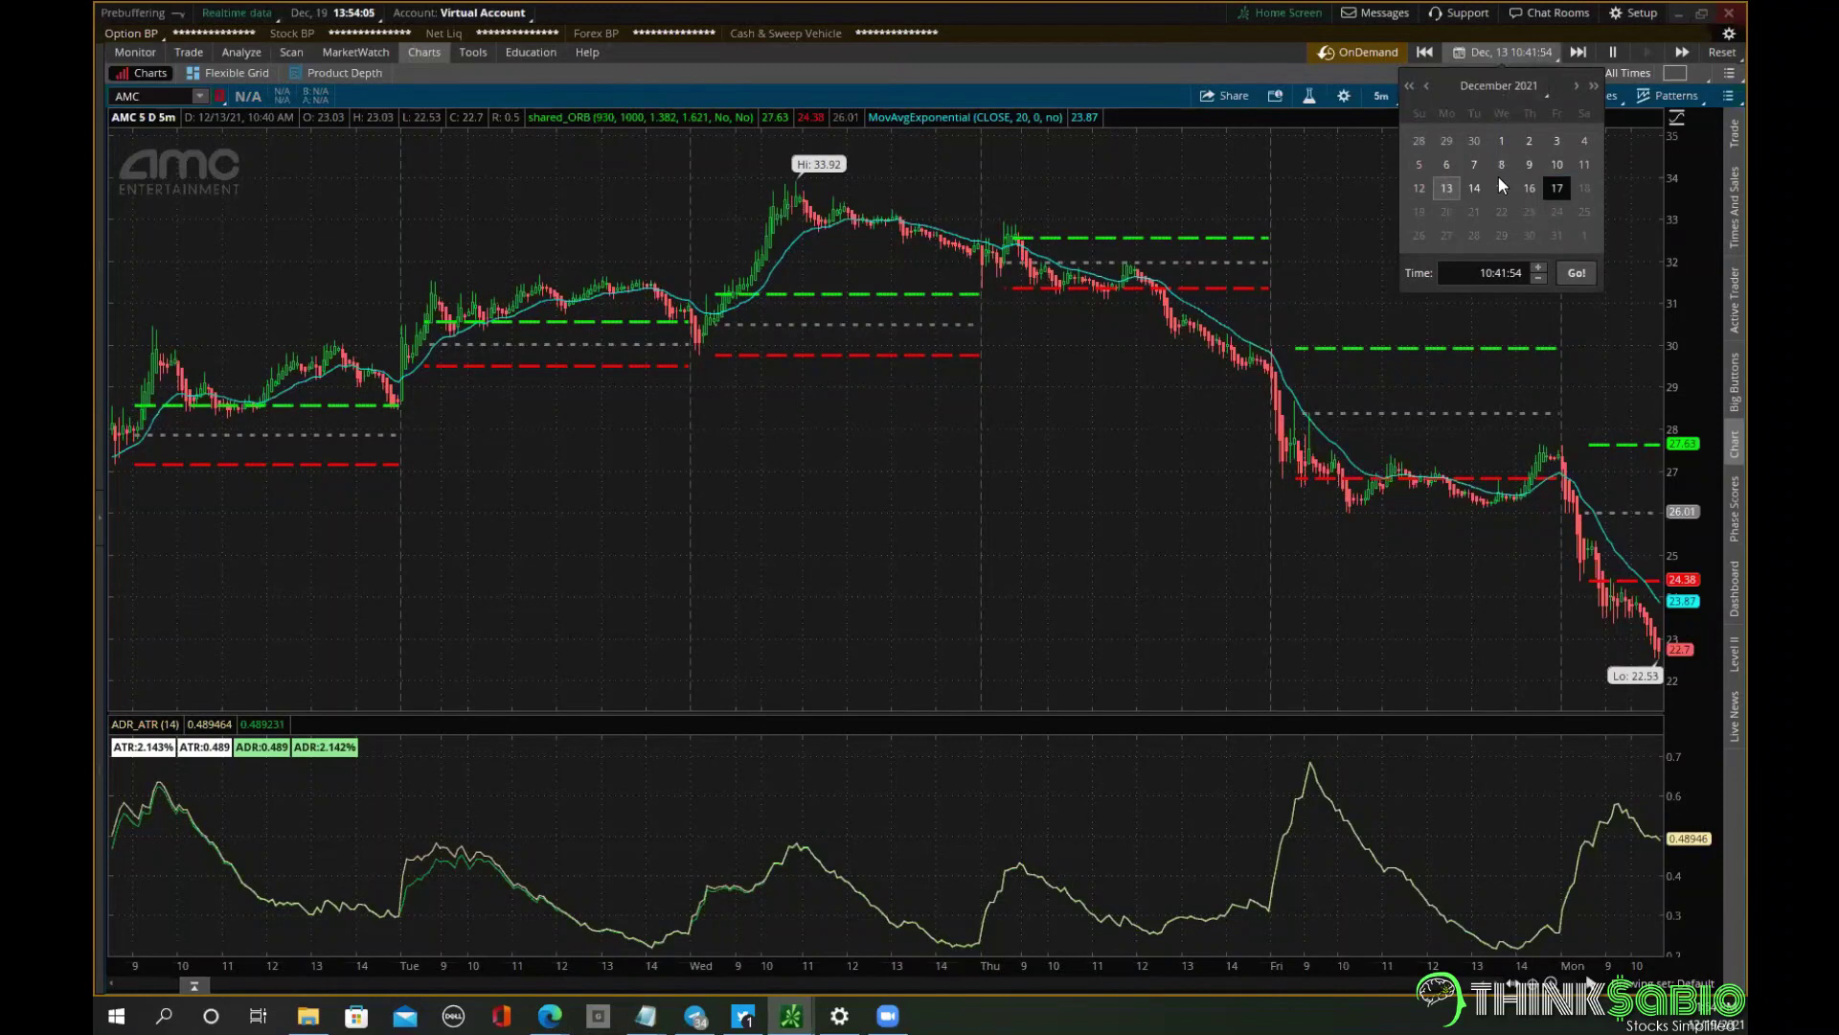
{"action": "left_click", "coordinate": [1500, 85]}
{"action": "scroll", "coordinate": [1480, 134], "scroll_direction": "up", "scroll_amount": 3}
{"action": "scroll", "coordinate": [1491, 142], "scroll_direction": "up", "scroll_amount": 2}
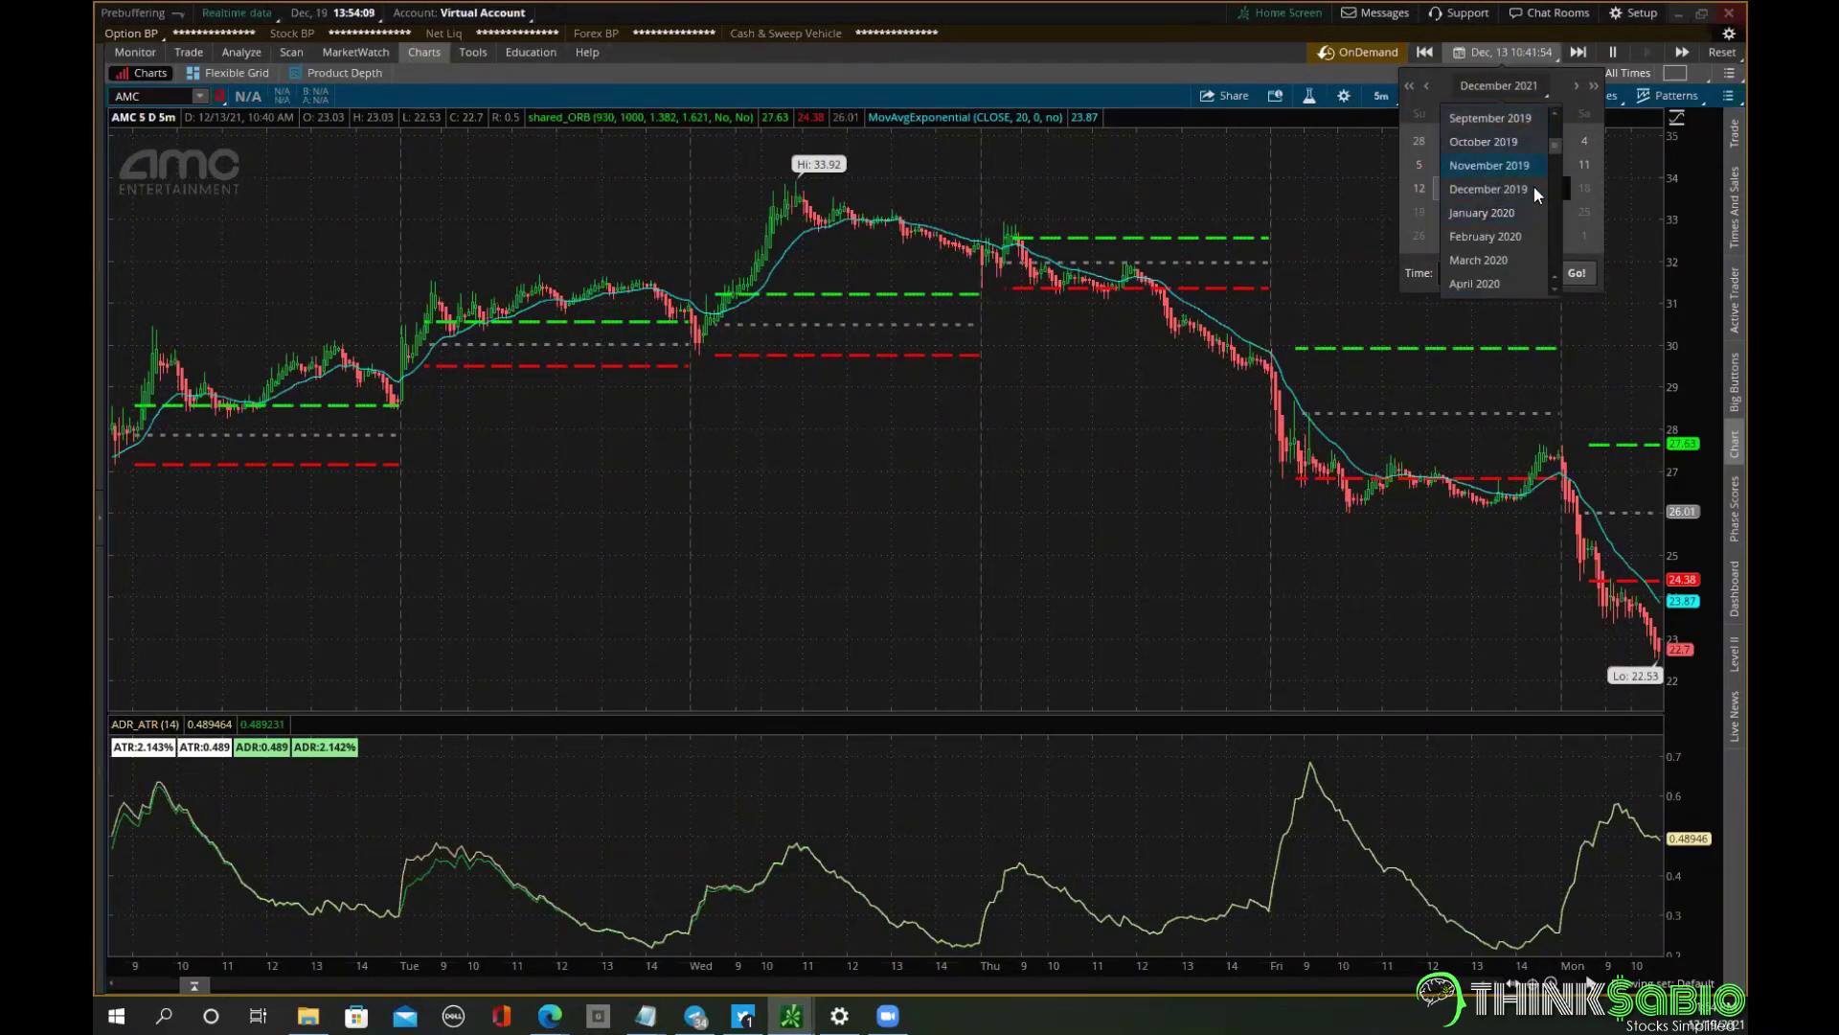
{"action": "left_click", "coordinate": [1357, 56]}
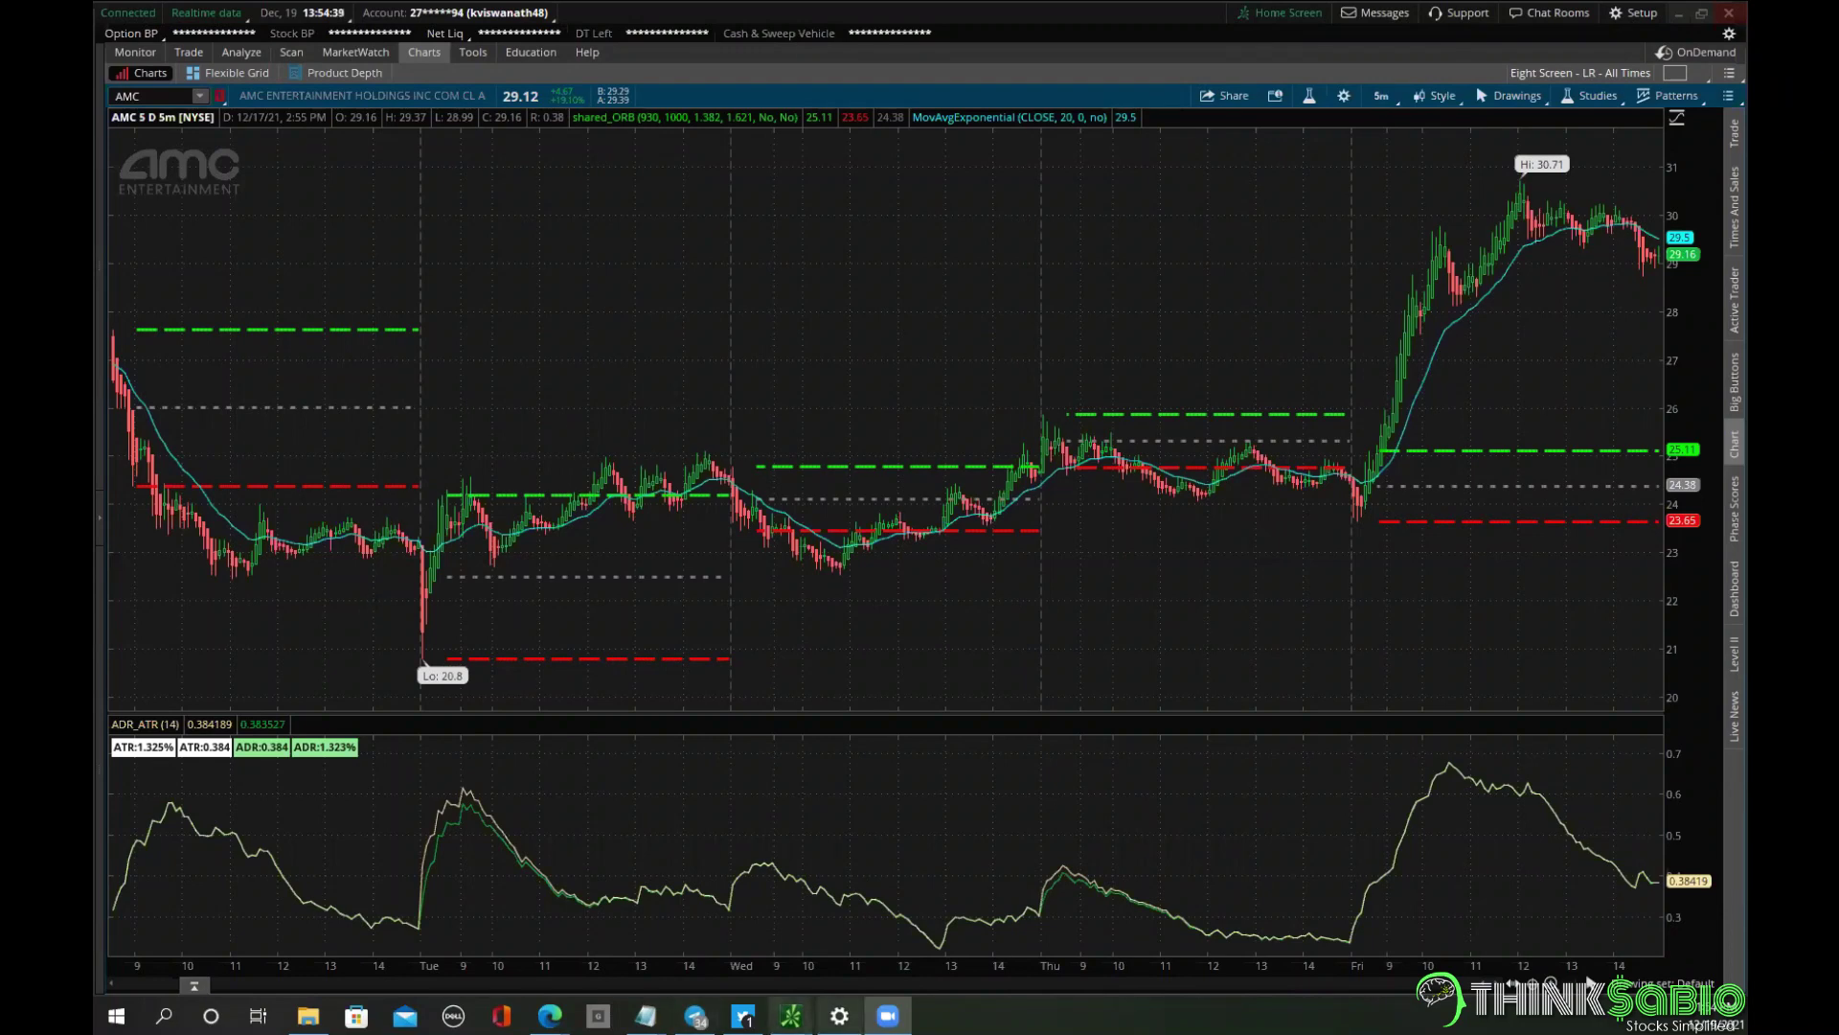
Switch the two-chart AMC window to AMD from the symbol list, then minimize it.
{"action": "mouse_move", "coordinate": [791, 1015]}
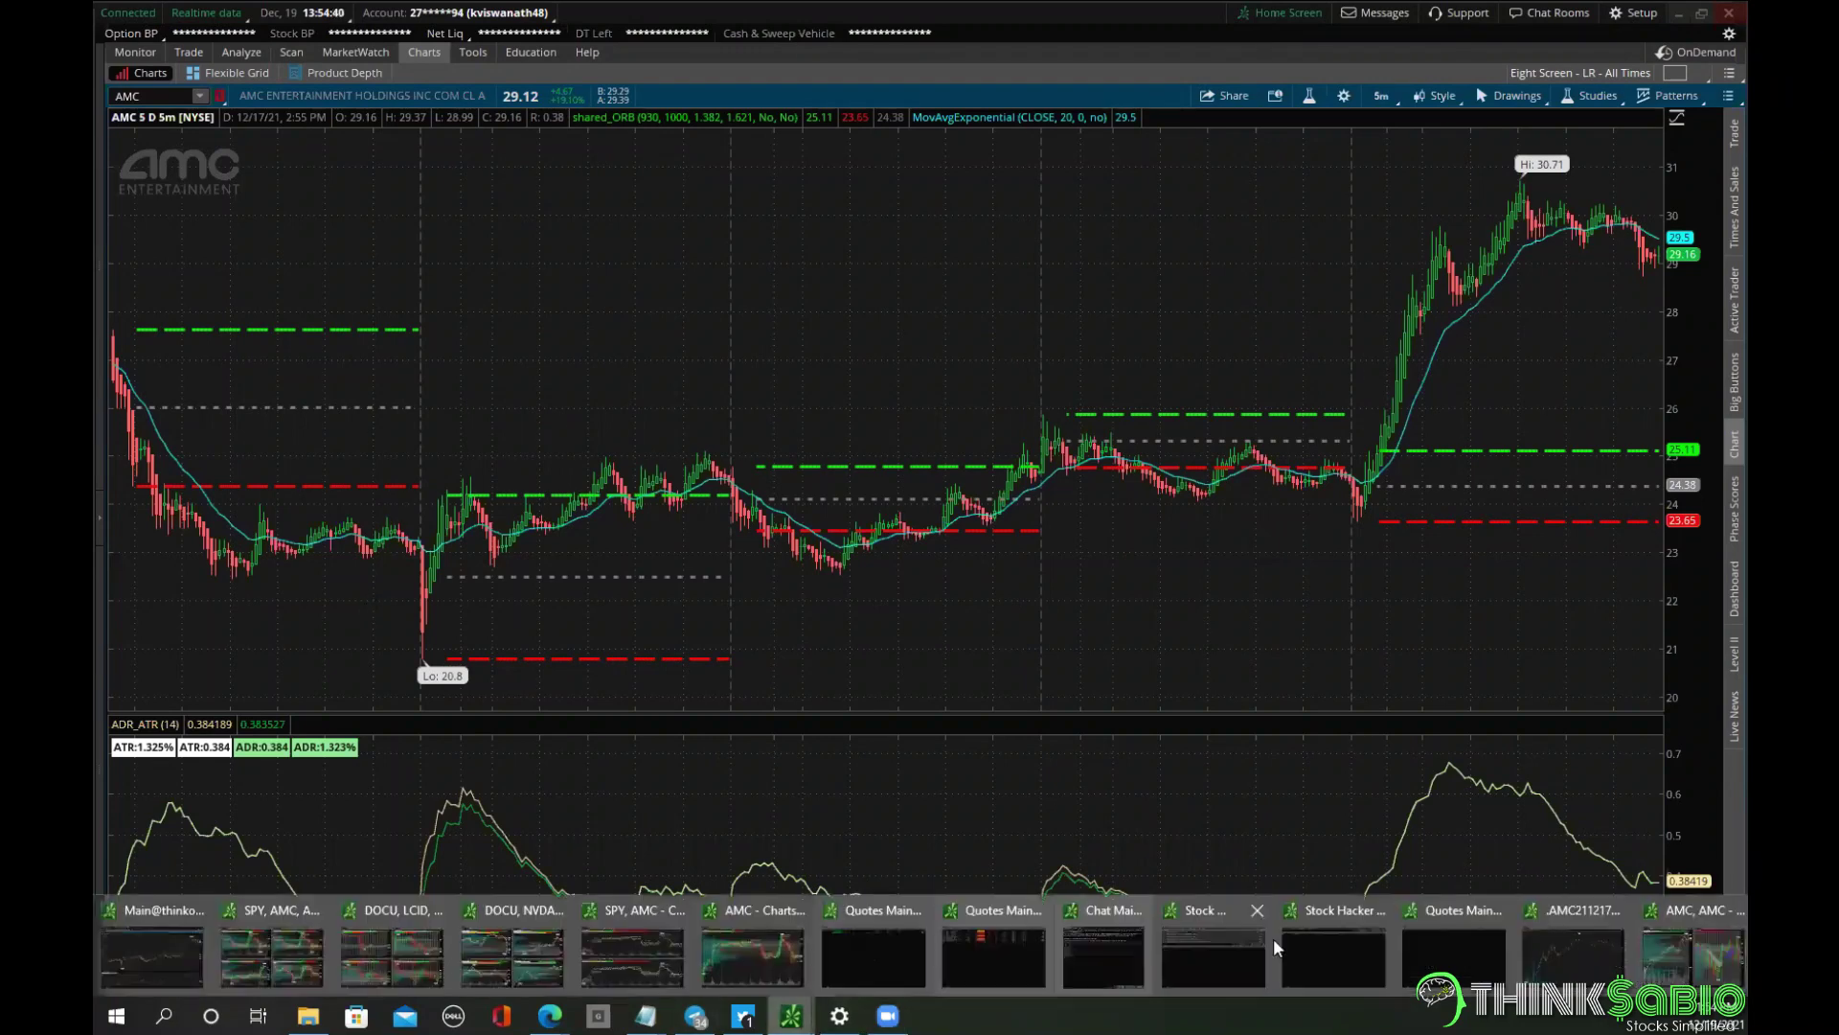
{"action": "left_click", "coordinate": [1707, 957]}
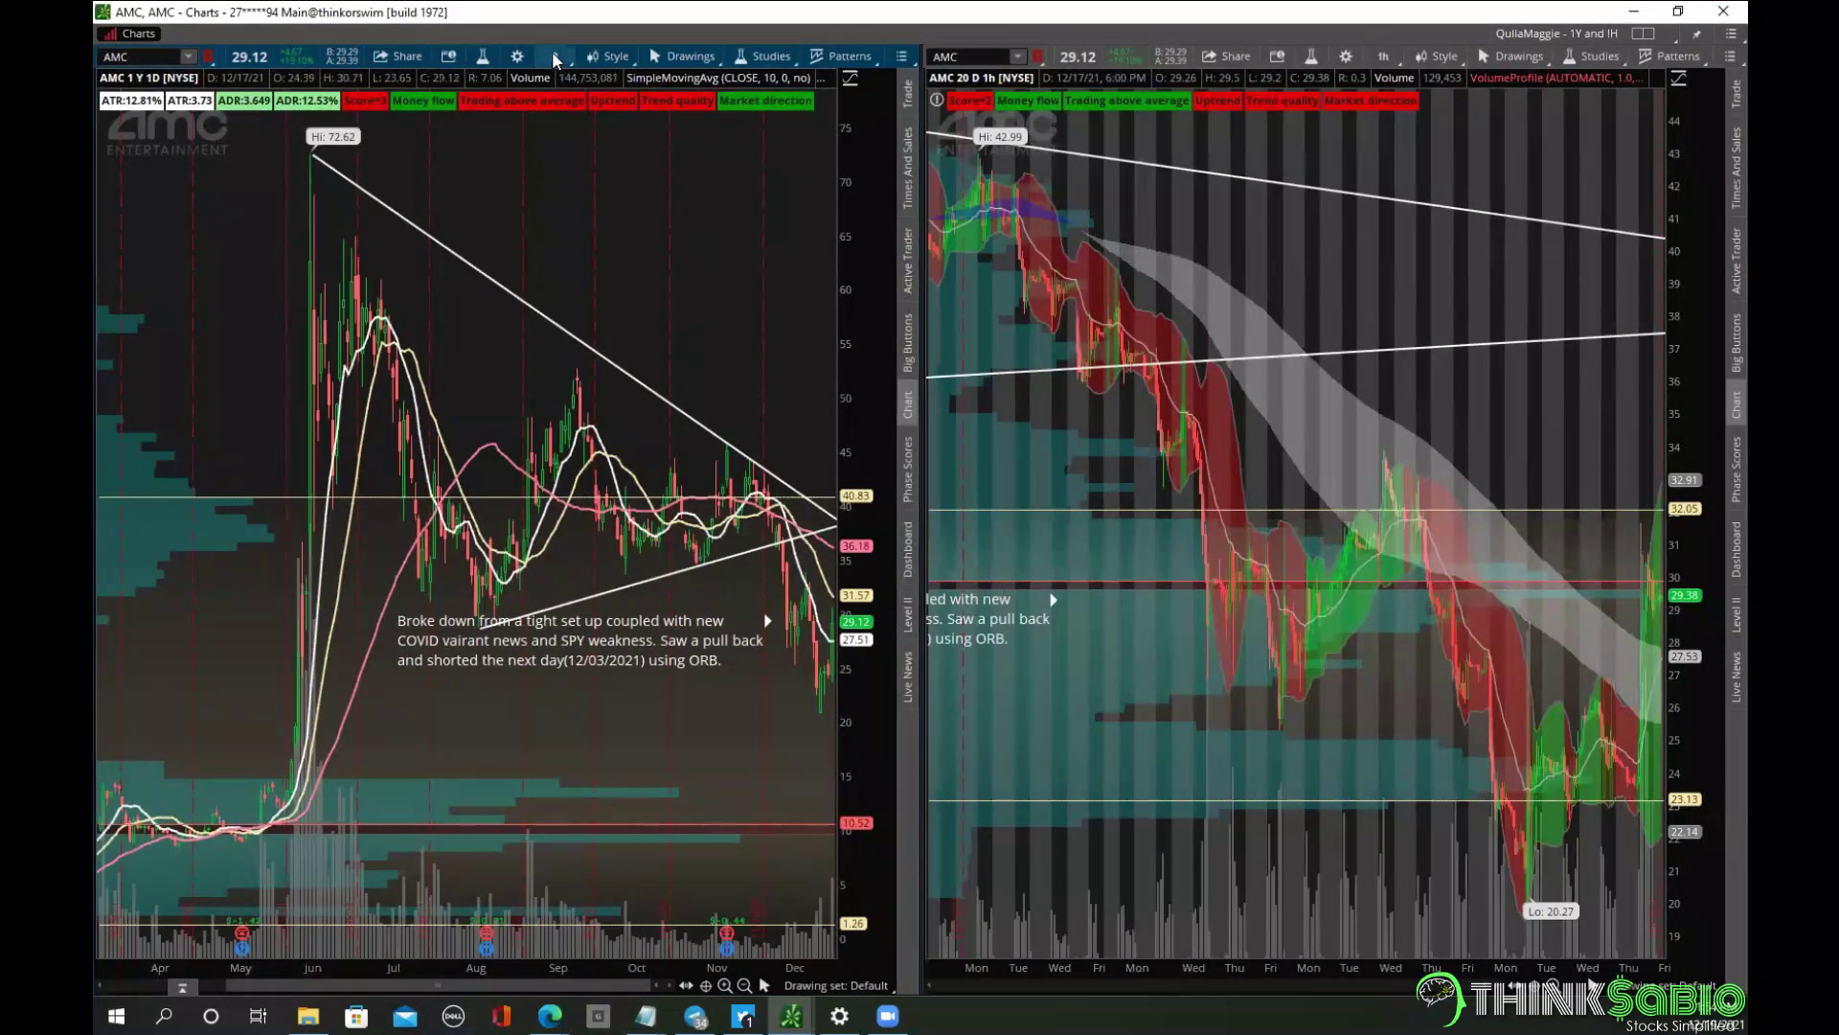
{"action": "left_click", "coordinate": [556, 60]}
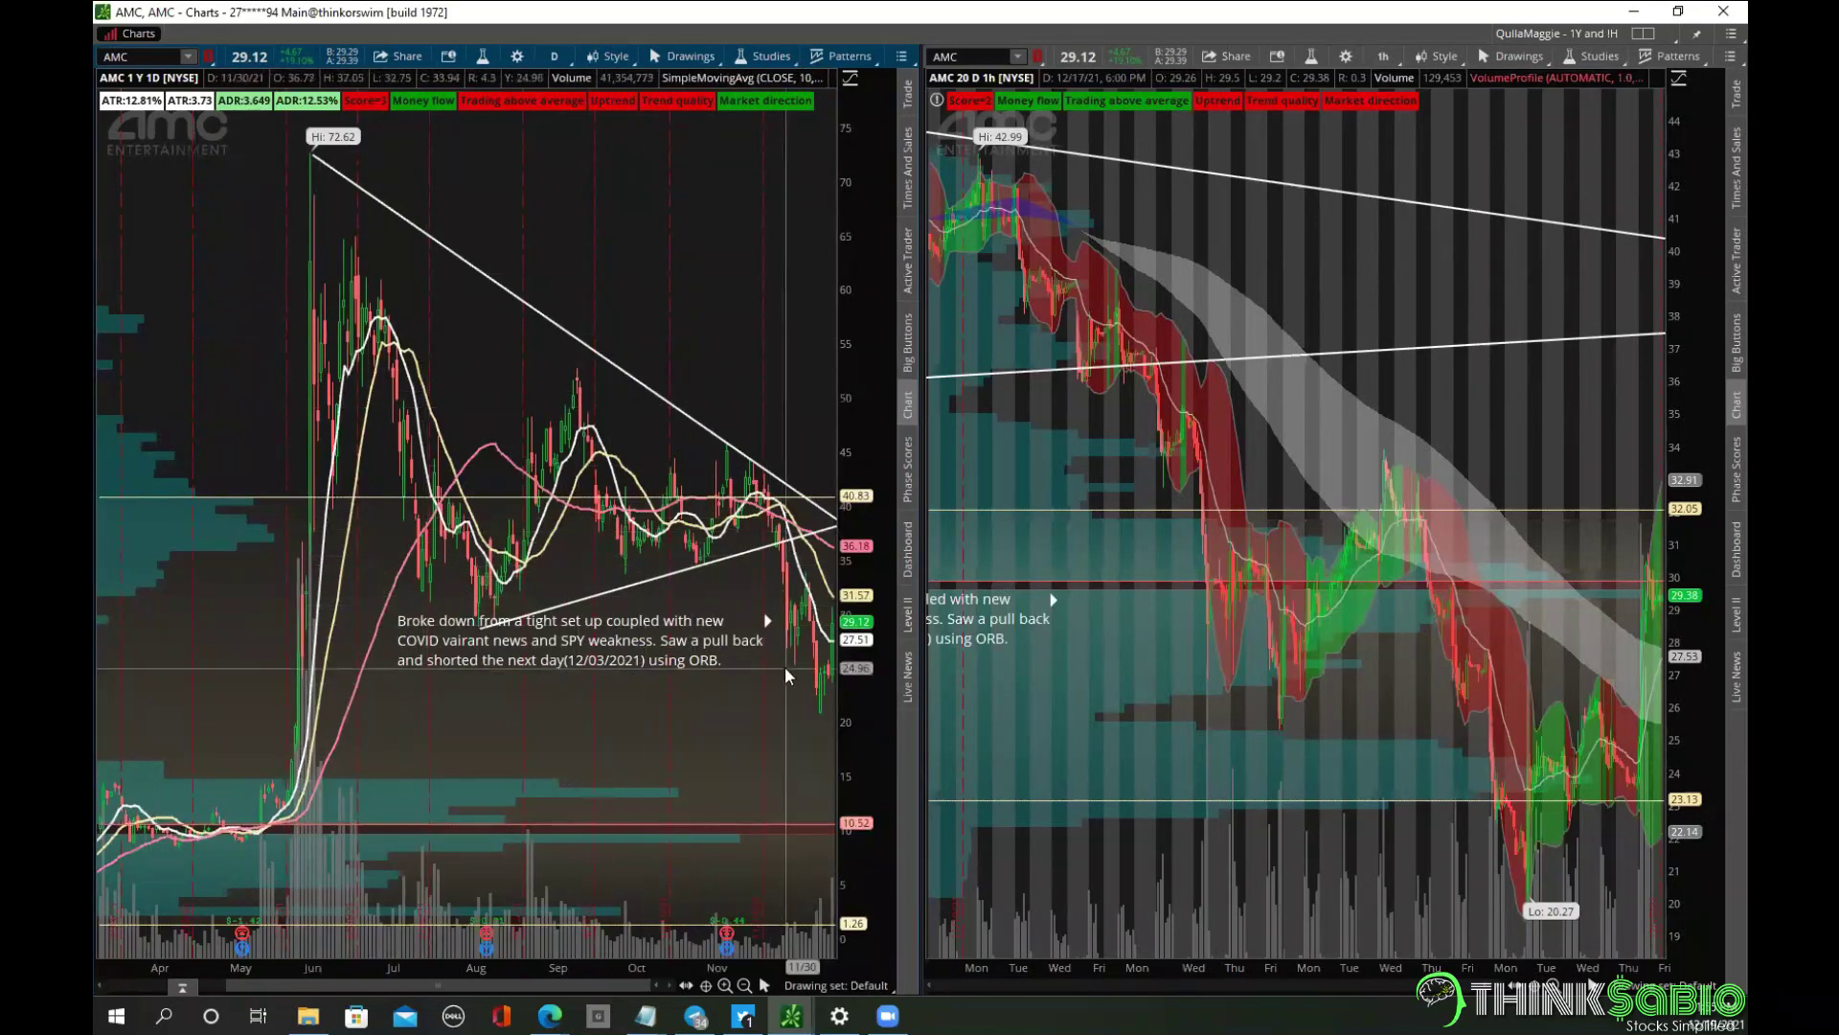
{"action": "left_click", "coordinate": [188, 57]}
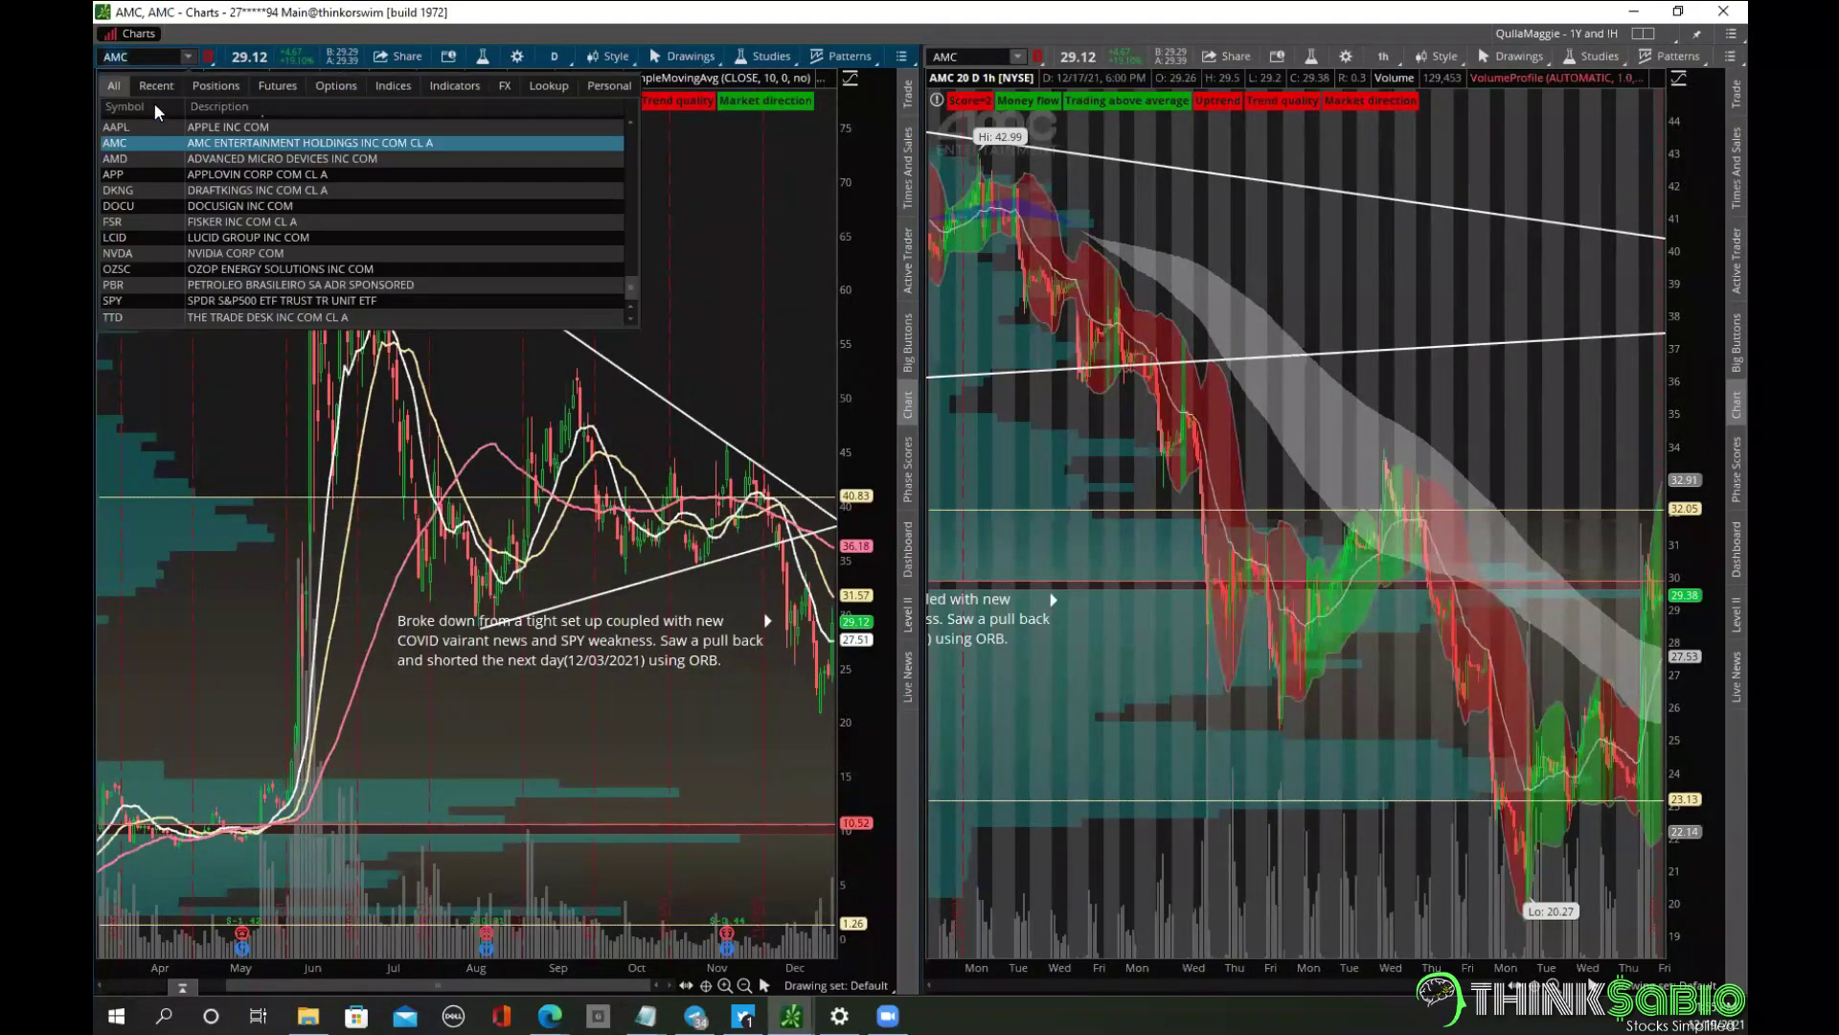
{"action": "left_click", "coordinate": [121, 160]}
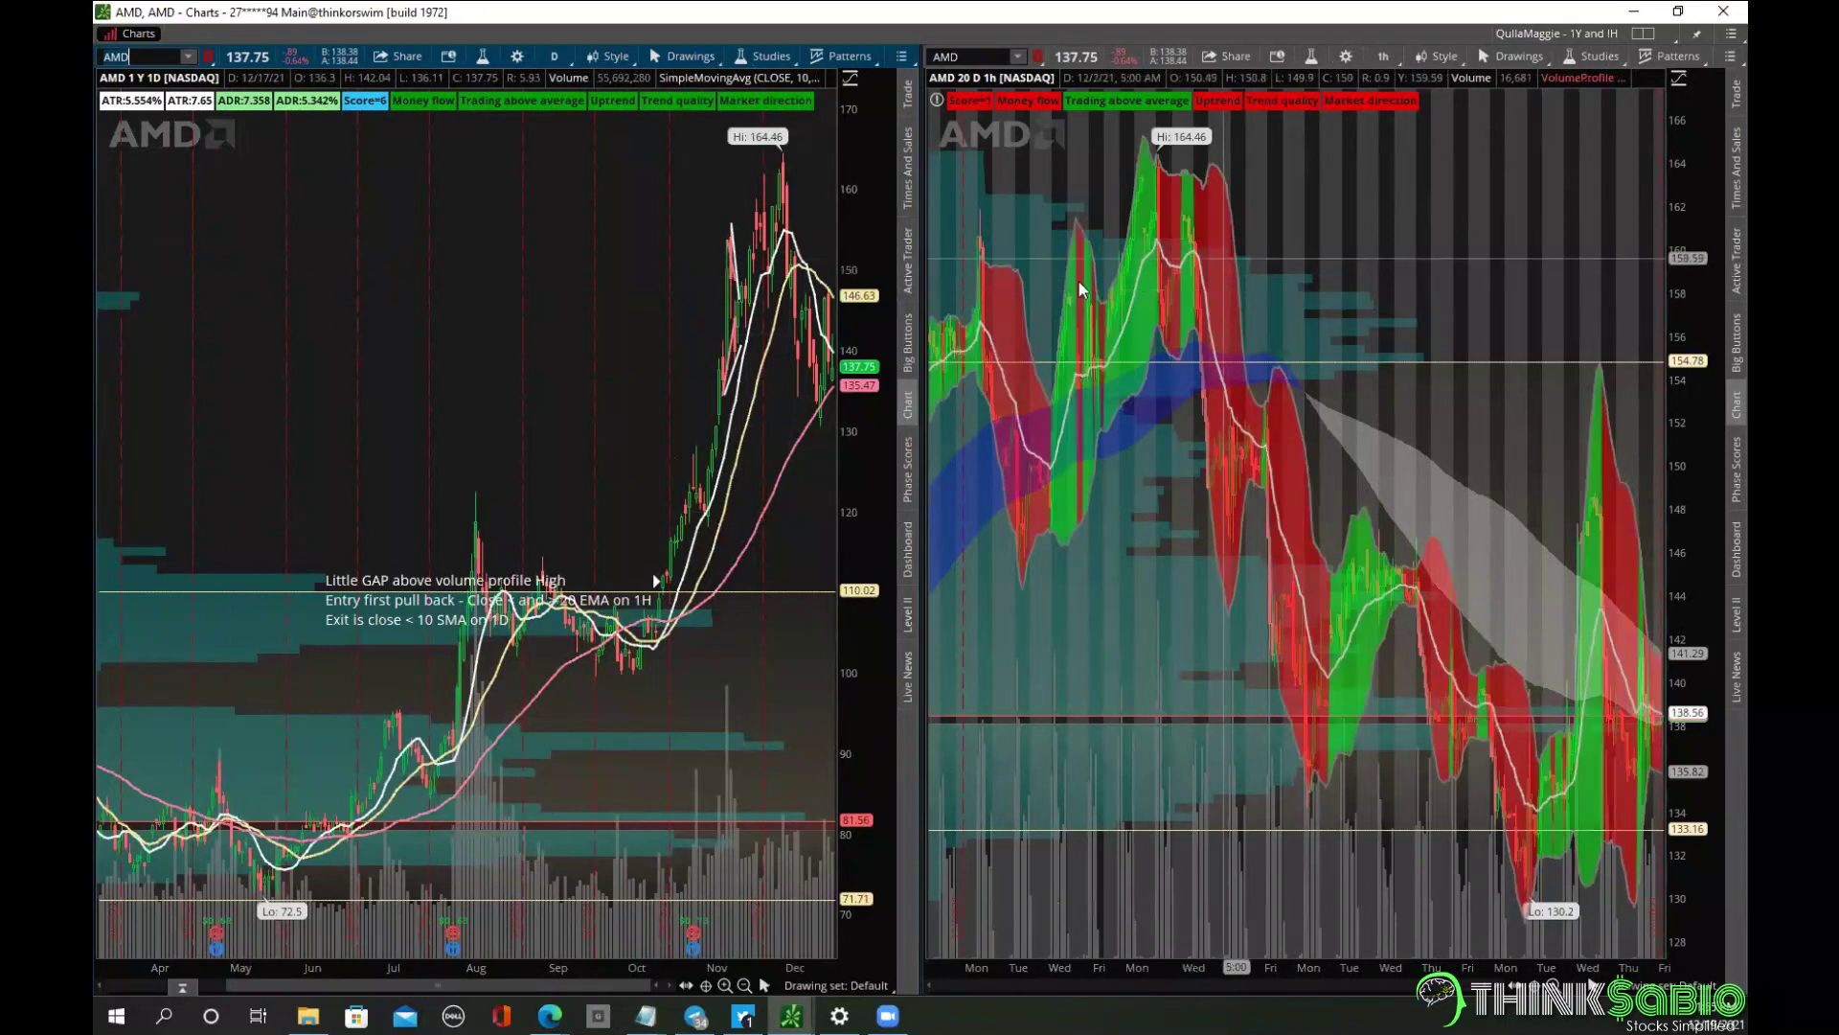
{"action": "left_click", "coordinate": [1634, 12]}
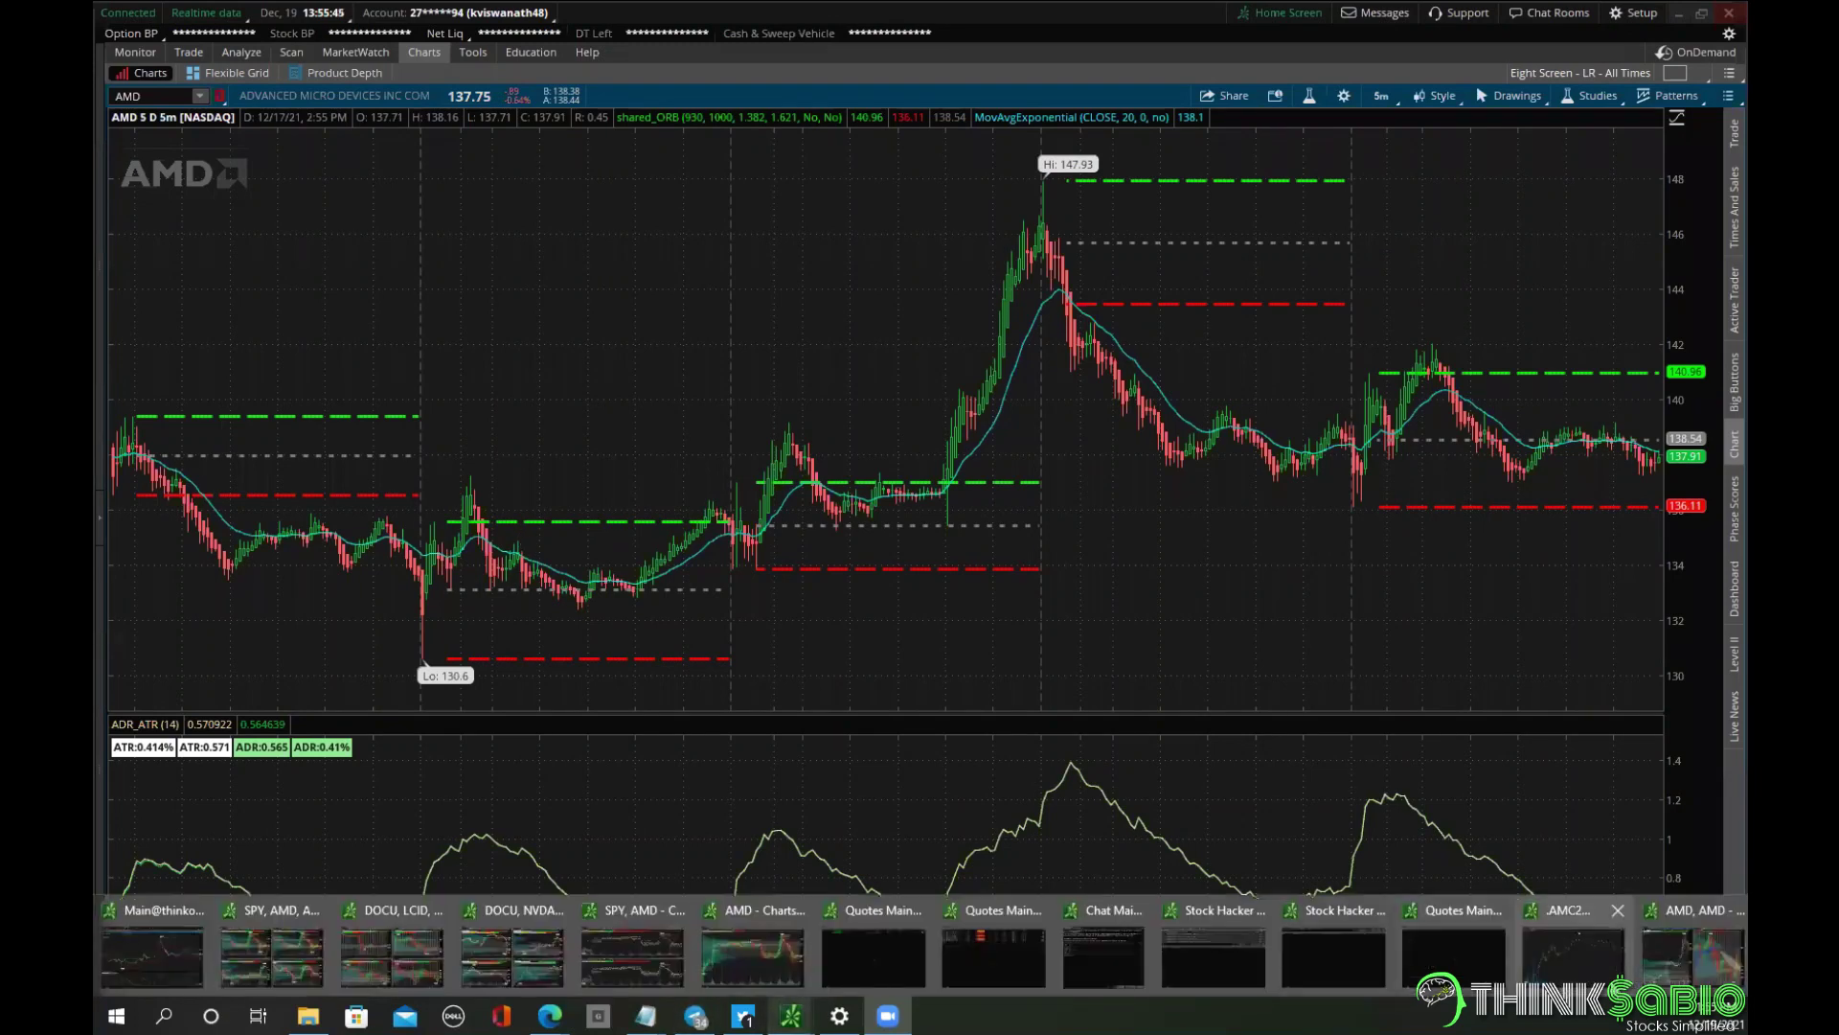
Restore the two-chart AMD window from the taskbar preview.
{"action": "left_click", "coordinate": [1579, 944]}
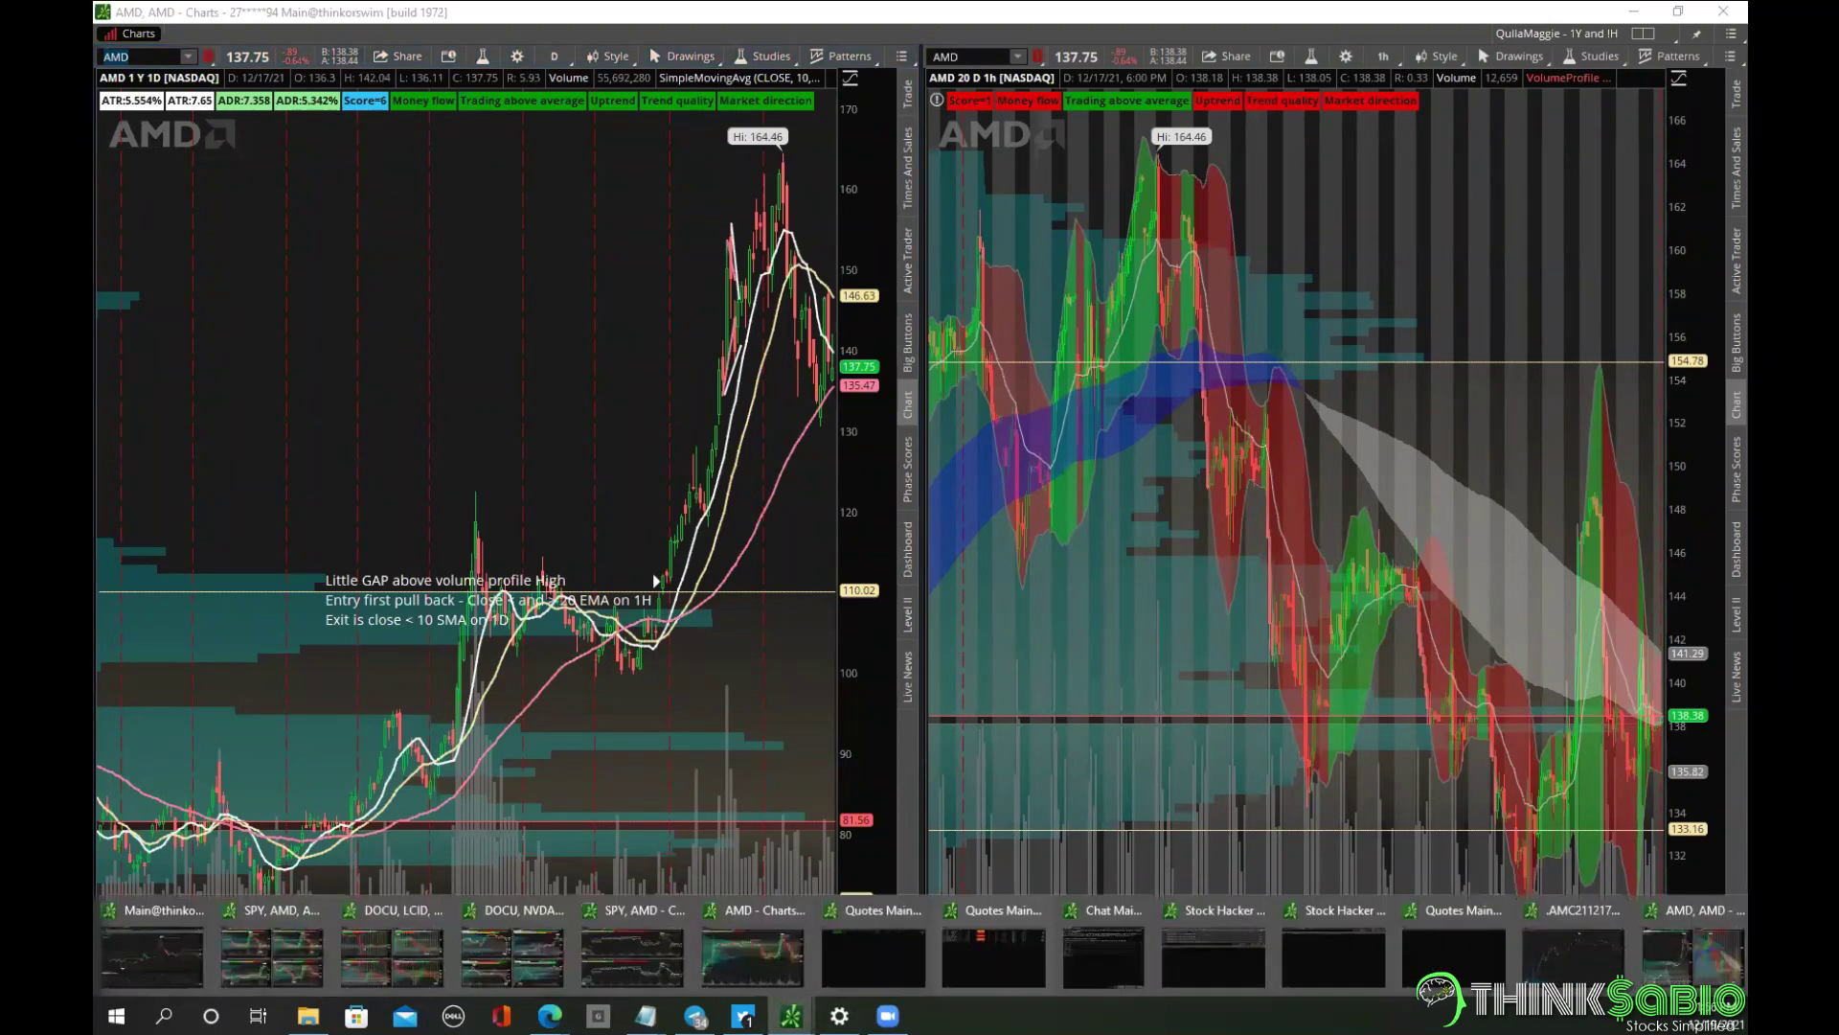
{"action": "mouse_move", "coordinate": [791, 1013]}
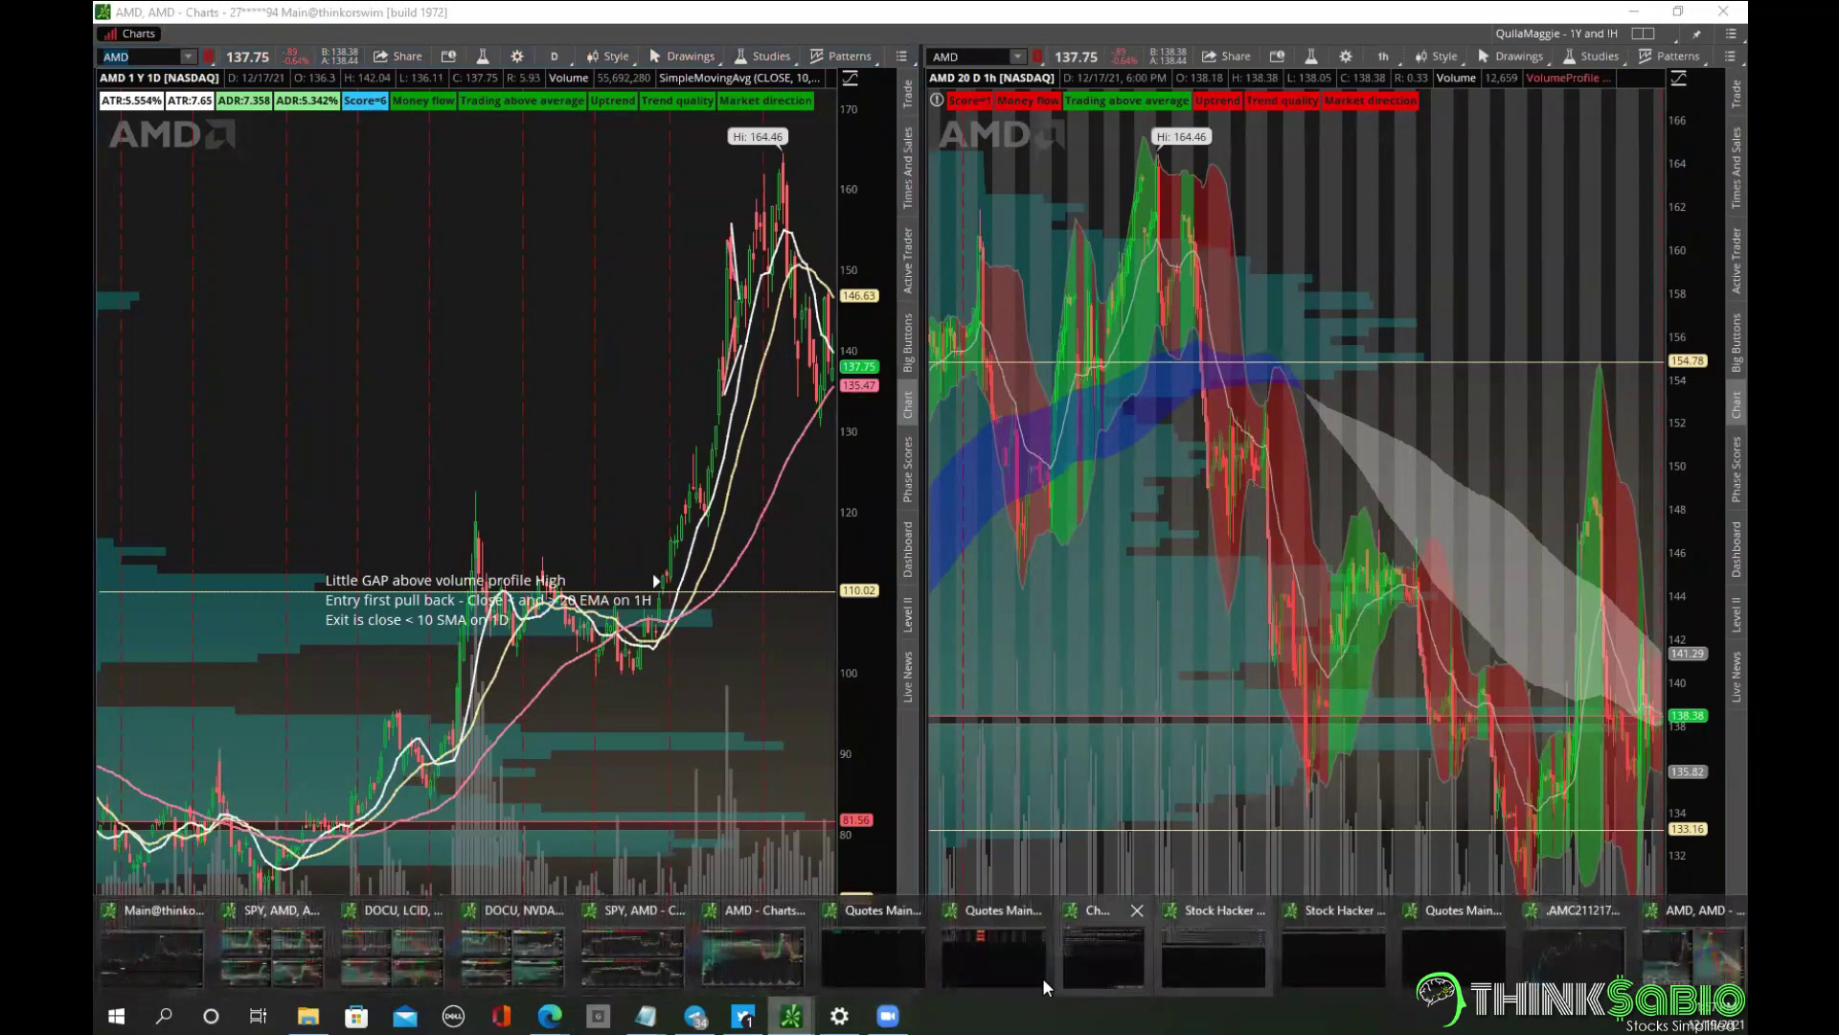
{"action": "left_click", "coordinate": [838, 966]}
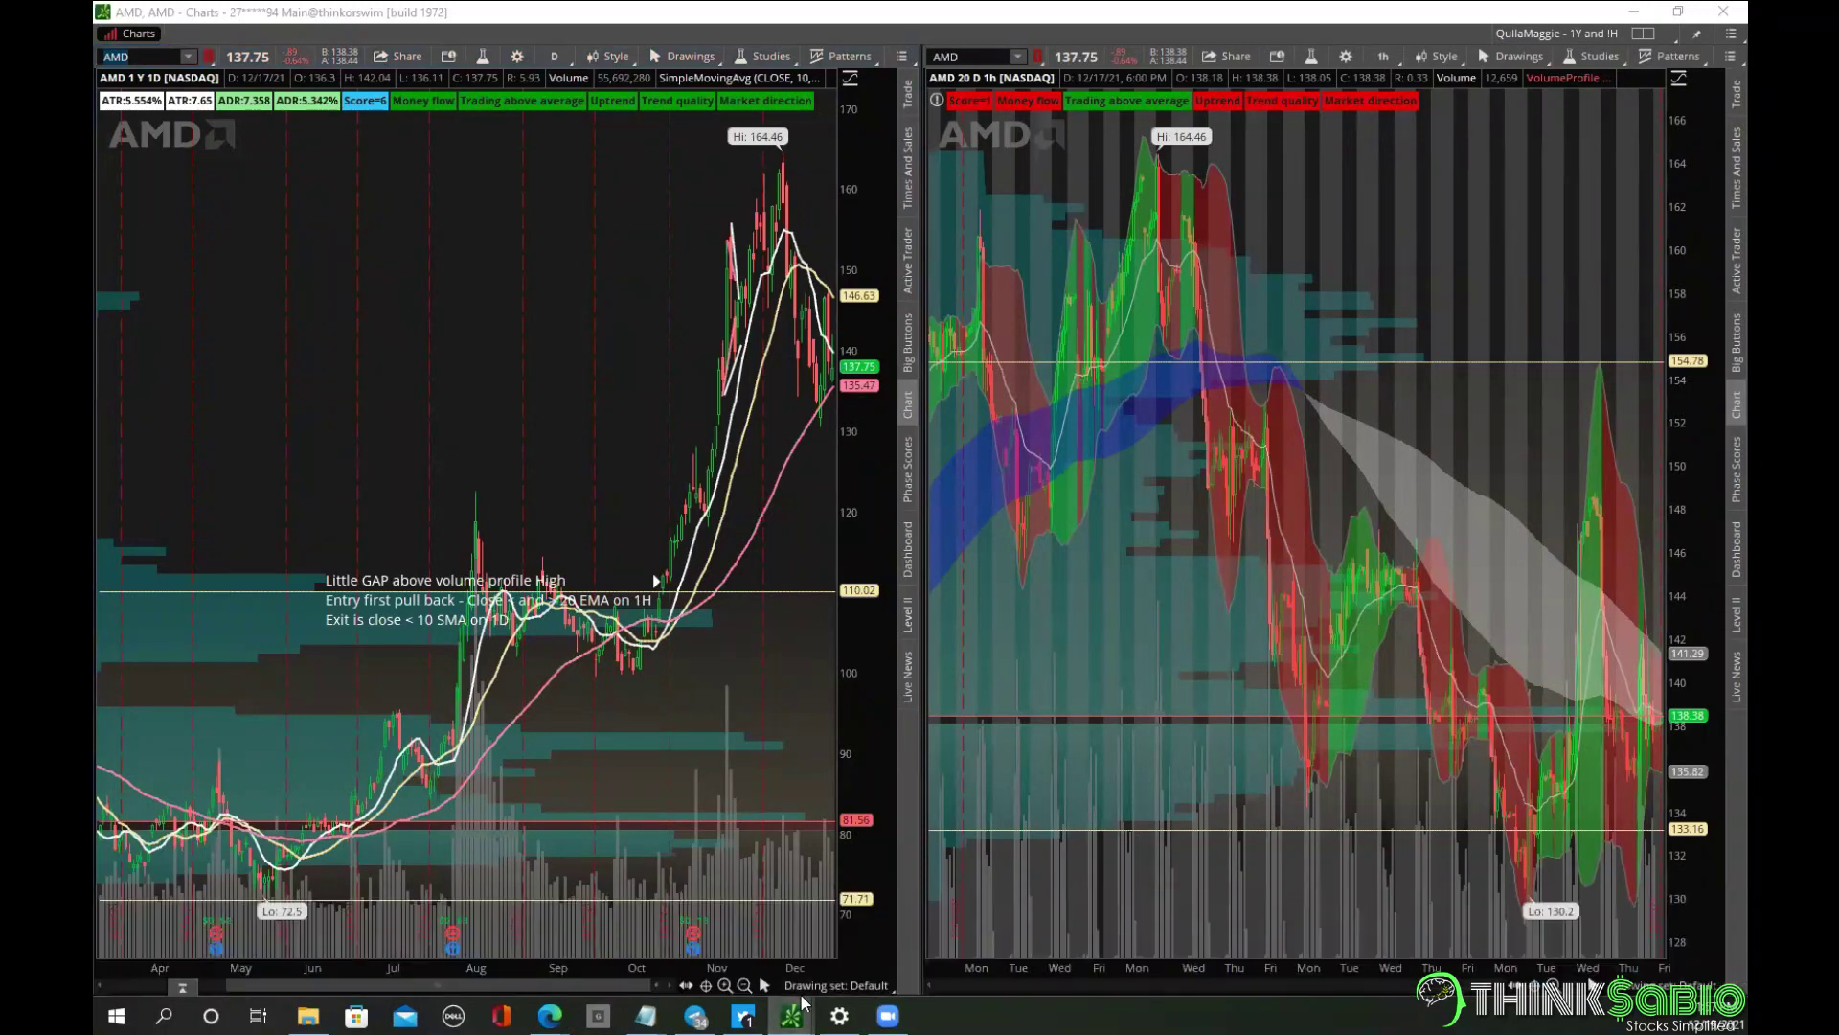
{"action": "mouse_move", "coordinate": [791, 1014]}
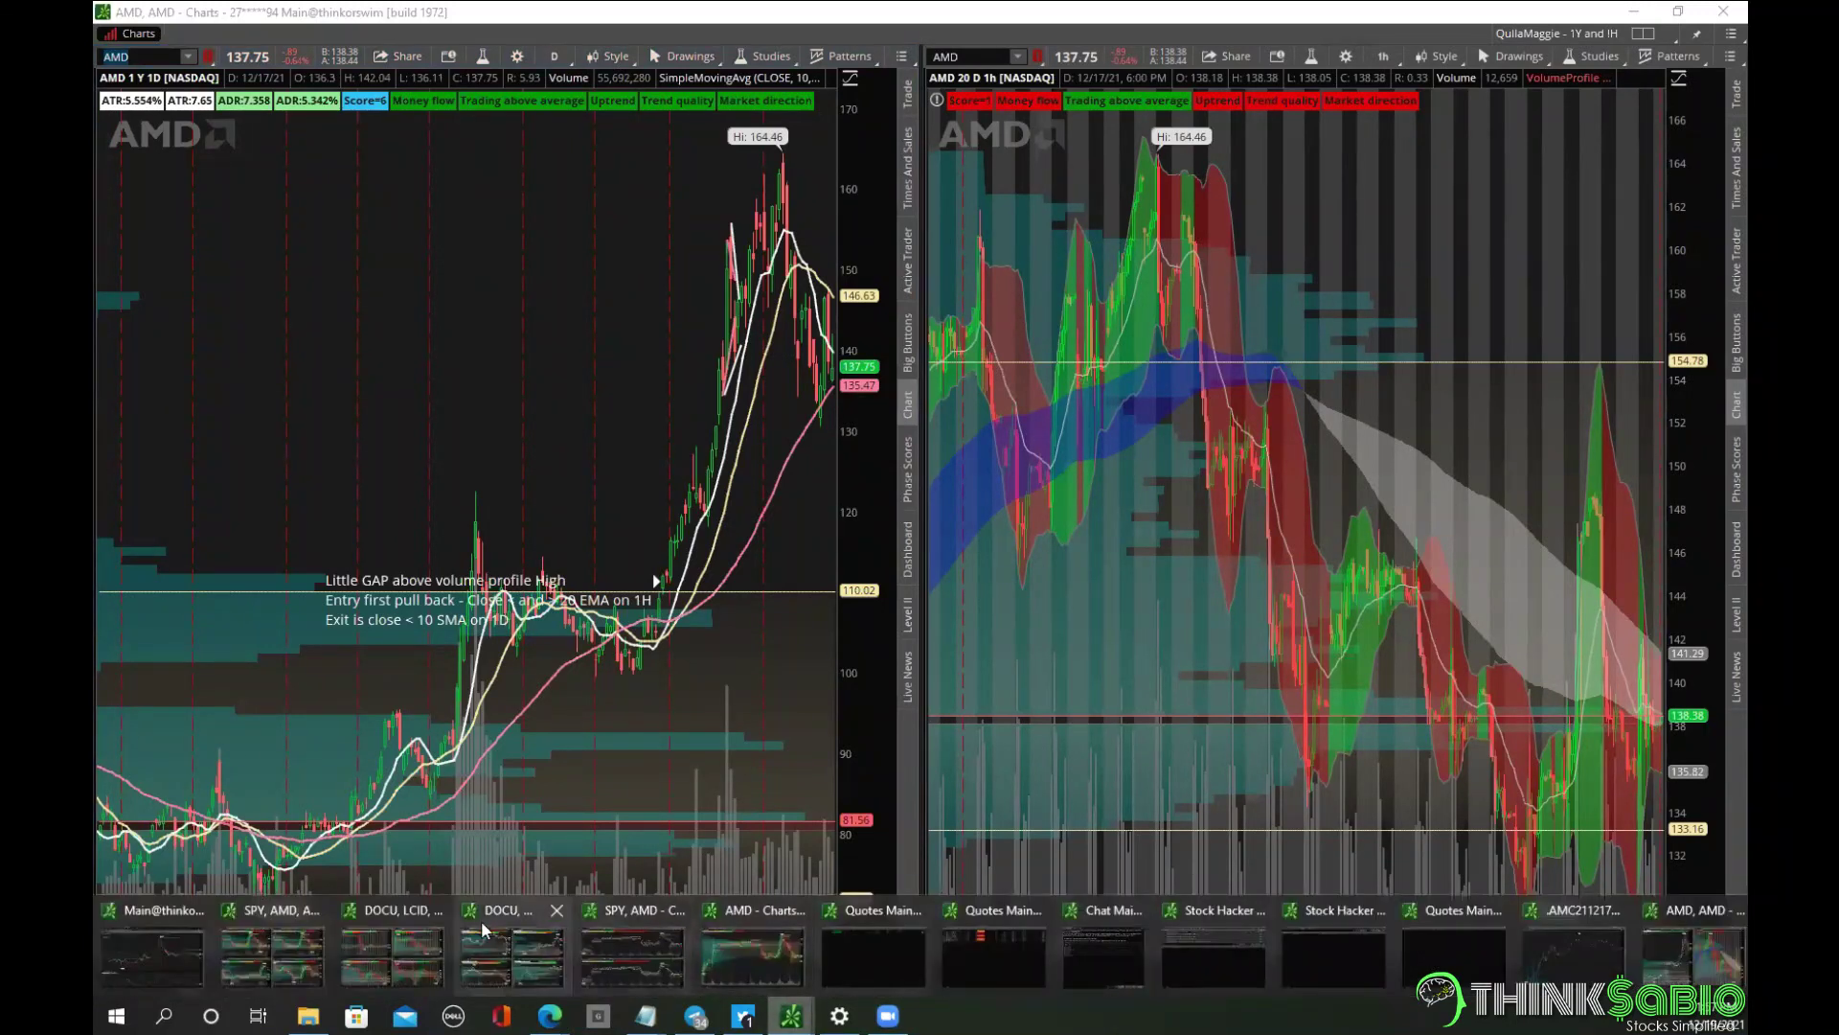
{"action": "left_click", "coordinate": [158, 953]}
Delete the AMZN, MSFT, TTD and AAPL rows from the Quotes watchlist.
{"action": "left_click", "coordinate": [345, 53]}
{"action": "left_click", "coordinate": [182, 225]}
{"action": "left_click", "coordinate": [180, 205]}
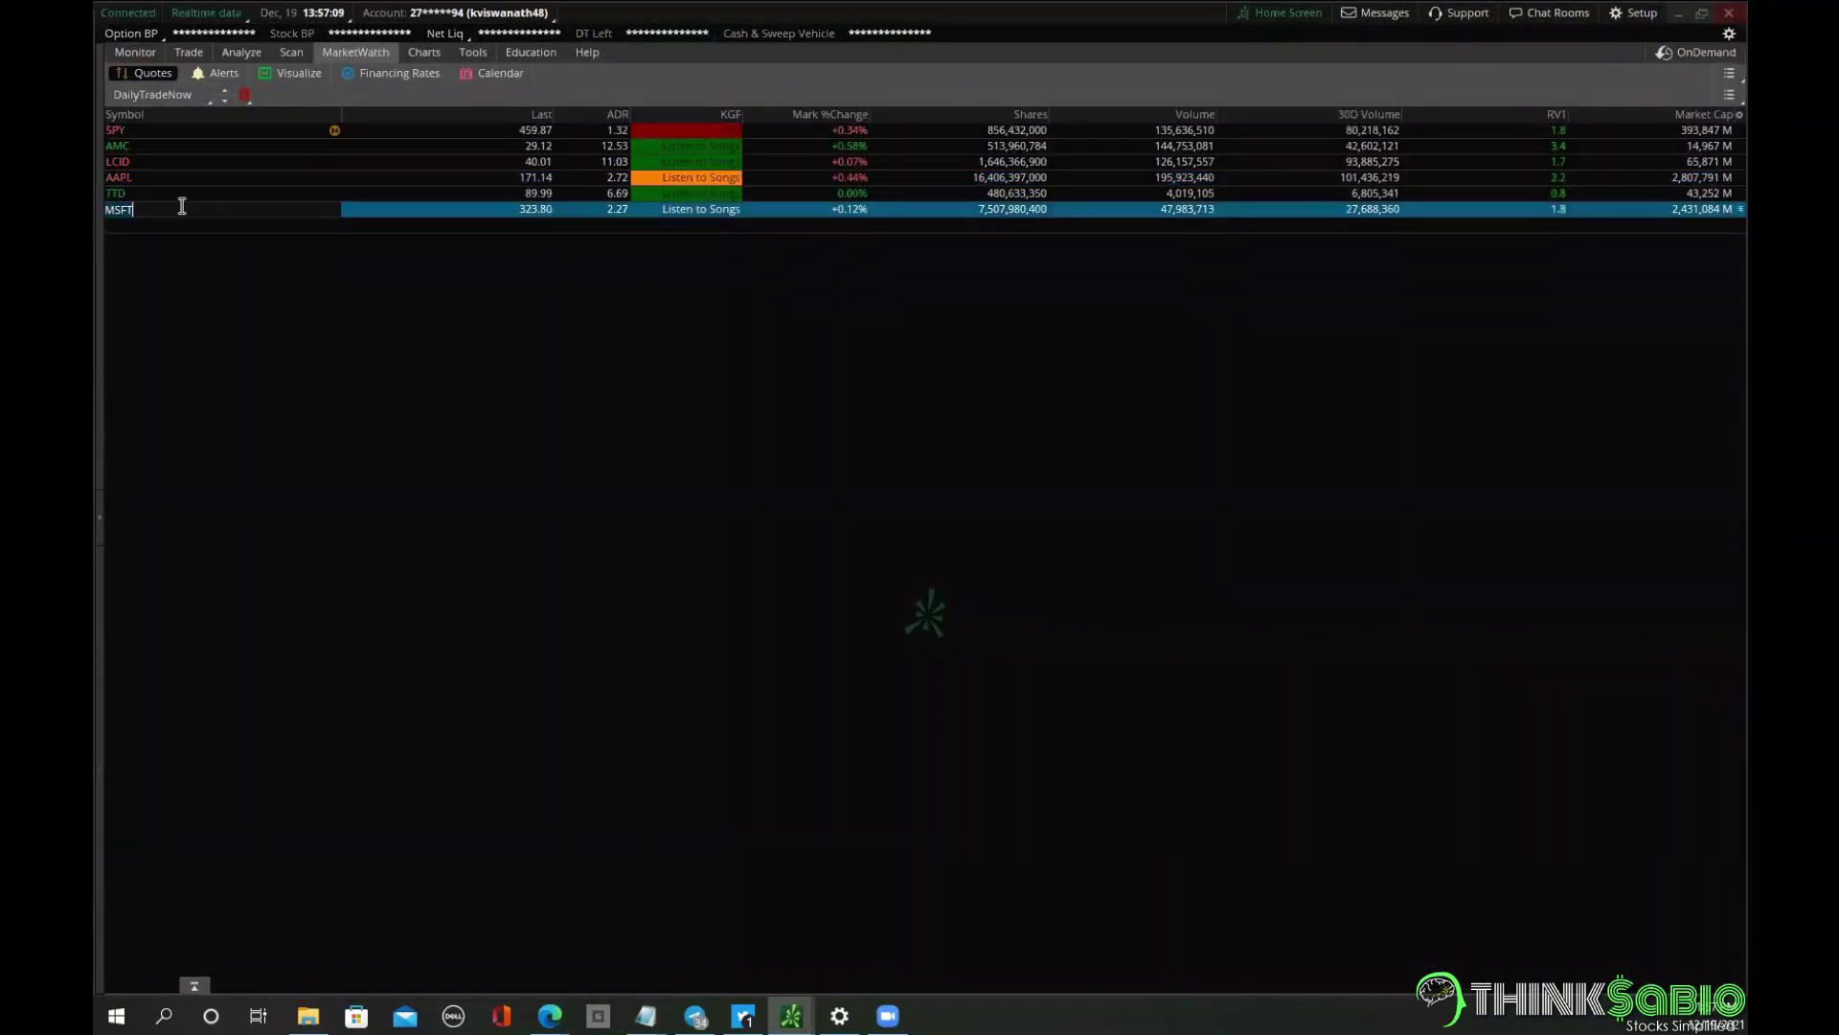
{"action": "left_click", "coordinate": [176, 194]}
{"action": "left_click", "coordinate": [182, 177]}
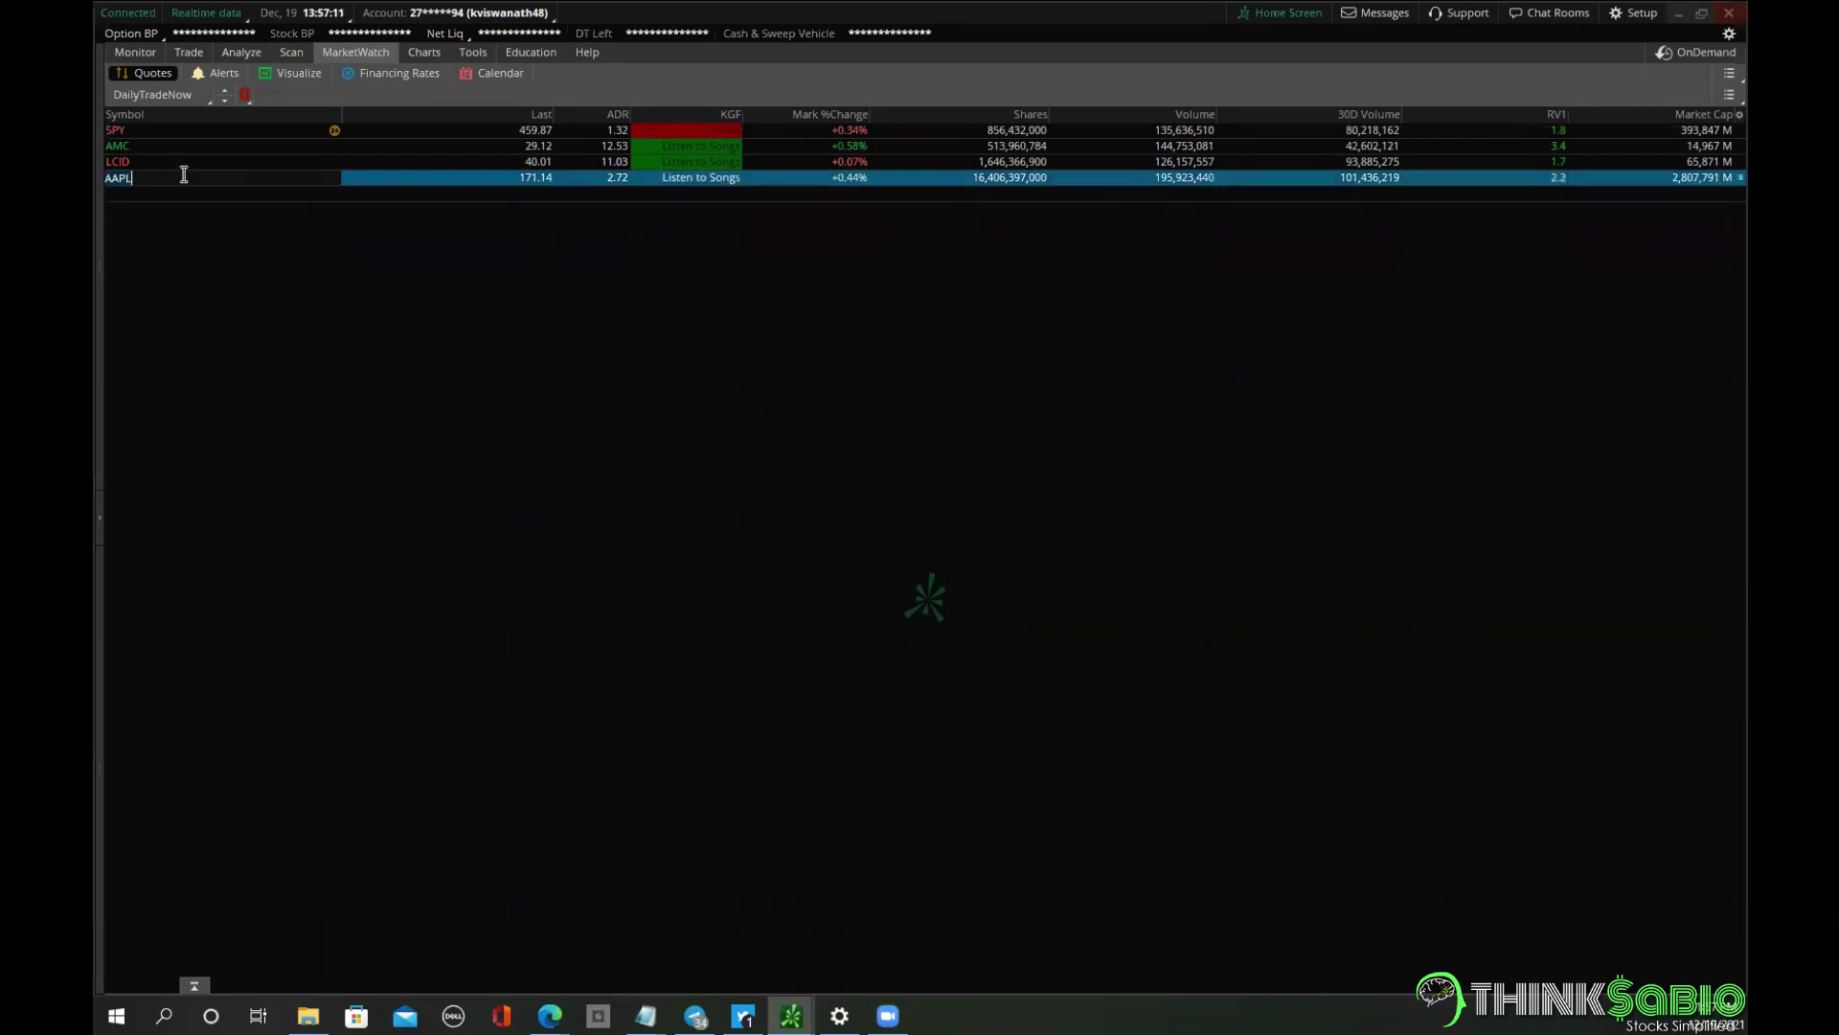
{"action": "left_click", "coordinate": [445, 192]}
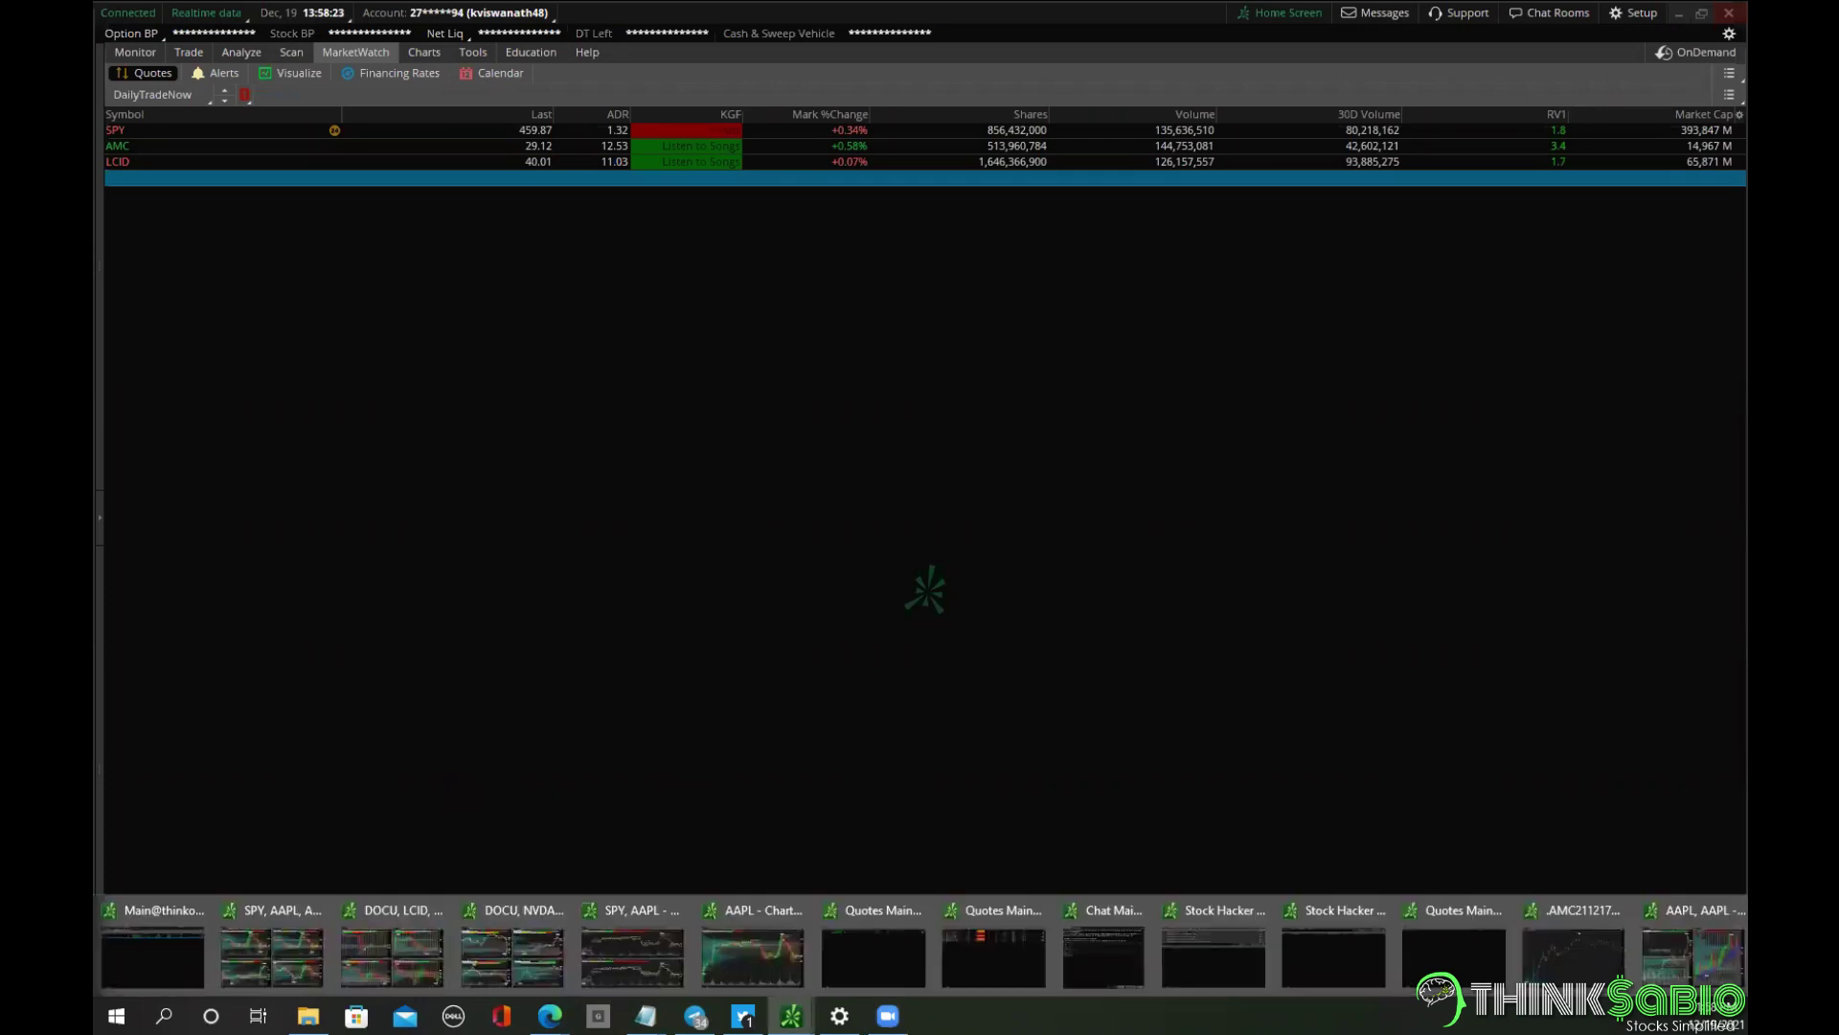
Bring the AAPL two-chart window to the front from its taskbar preview.
{"action": "mouse_move", "coordinate": [792, 1015]}
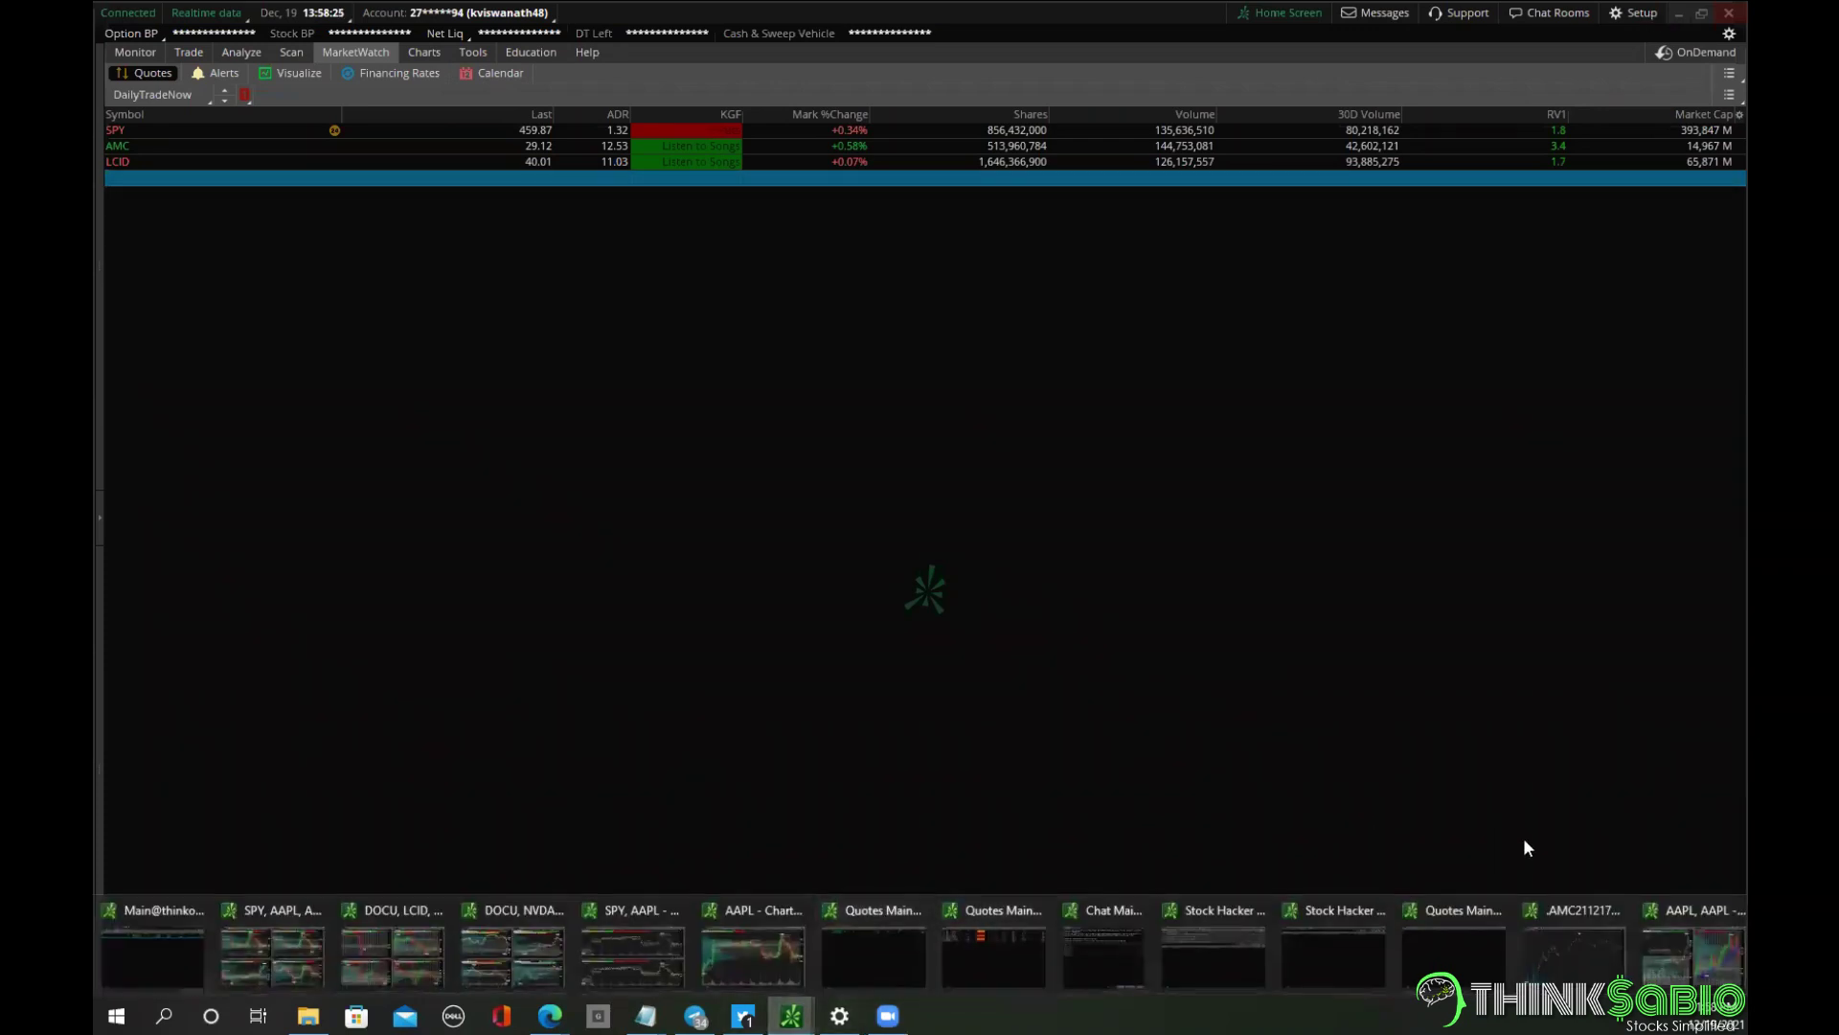
{"action": "left_click", "coordinate": [1692, 928]}
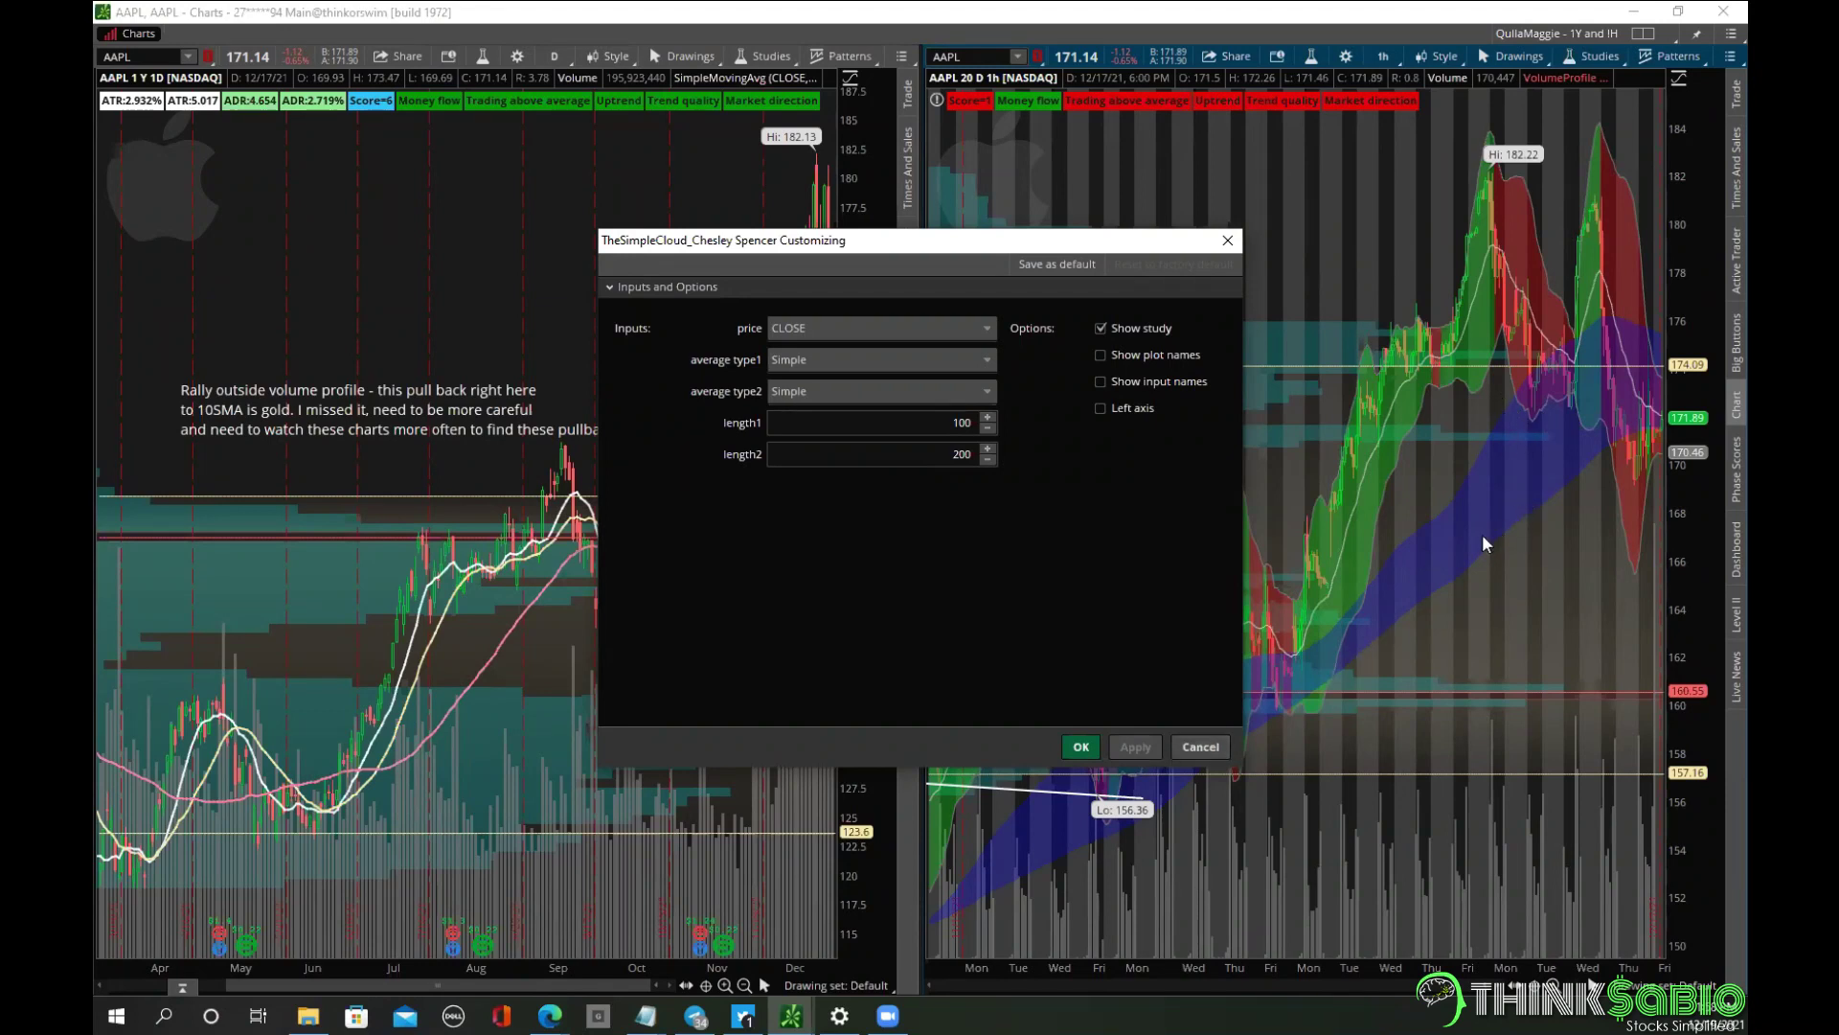
Cancel TheSimpleCloud study settings dialog without changes.
{"action": "left_click", "coordinate": [1198, 736]}
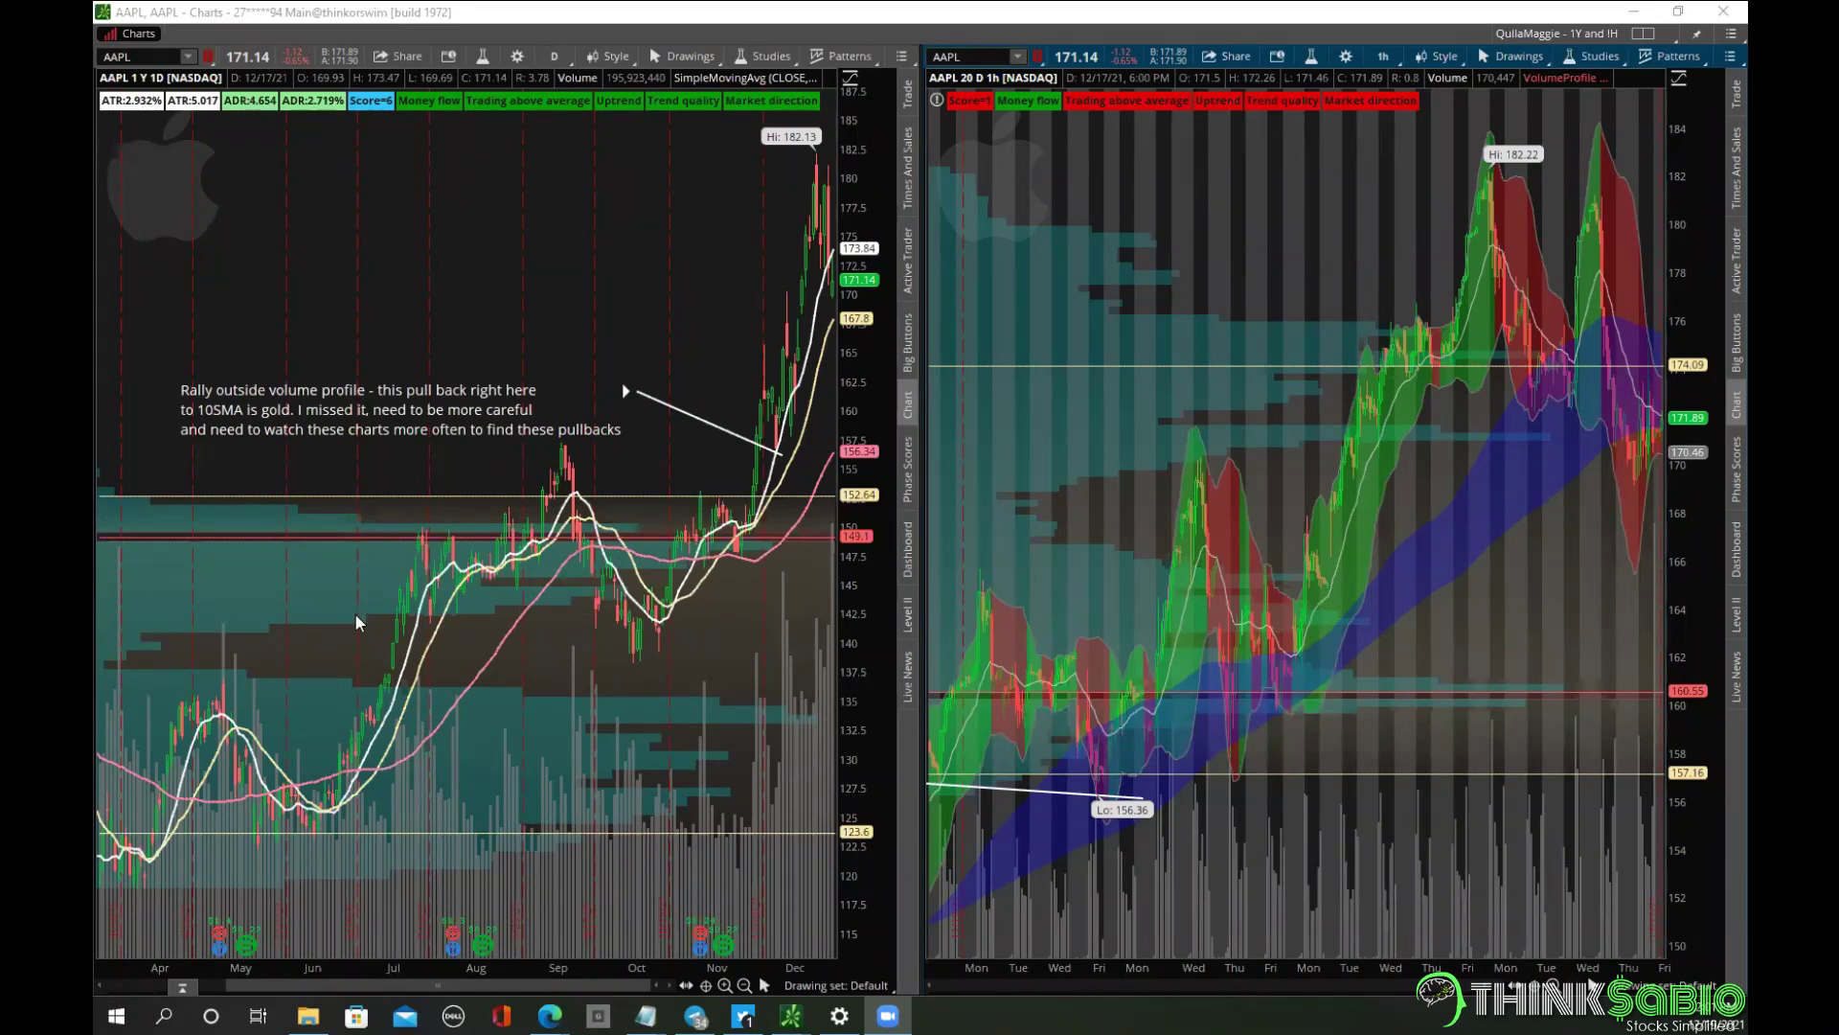
Load LCID into both charts of the two-chart window.
{"action": "left_click", "coordinate": [170, 56]}
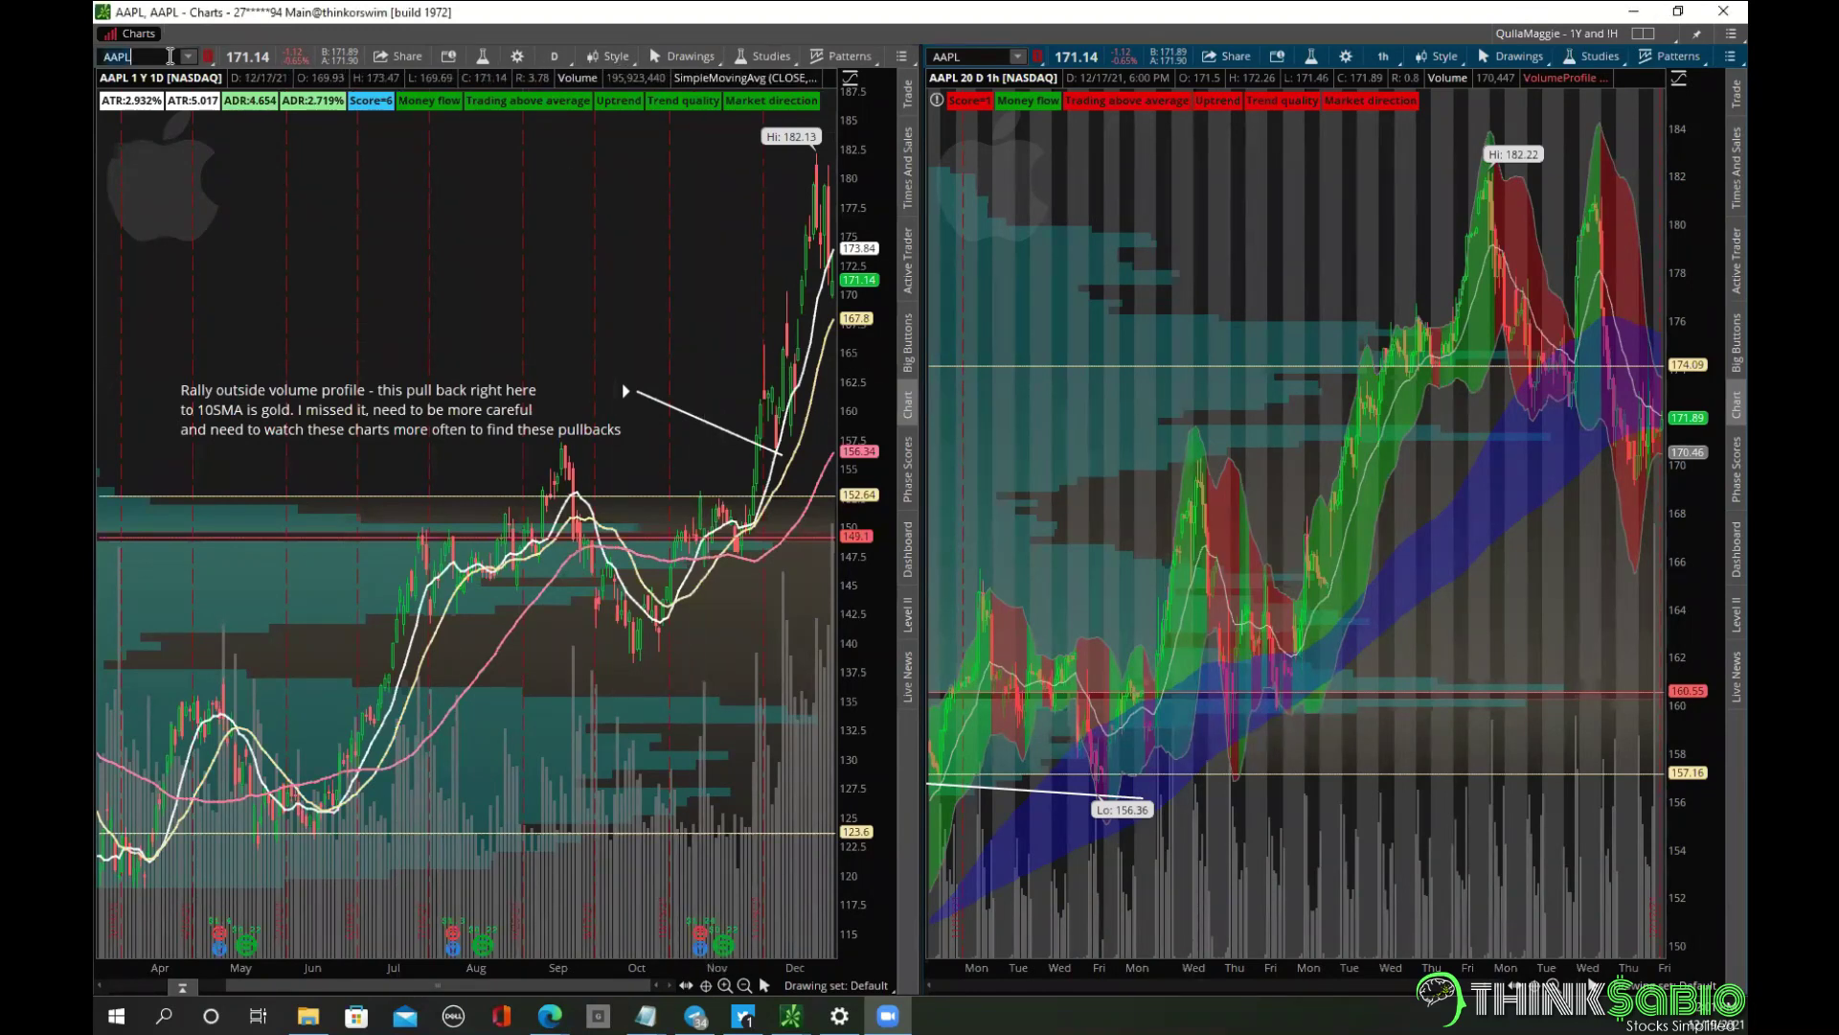
{"action": "type", "text": "LCID"}
{"action": "key", "text": "Return"}
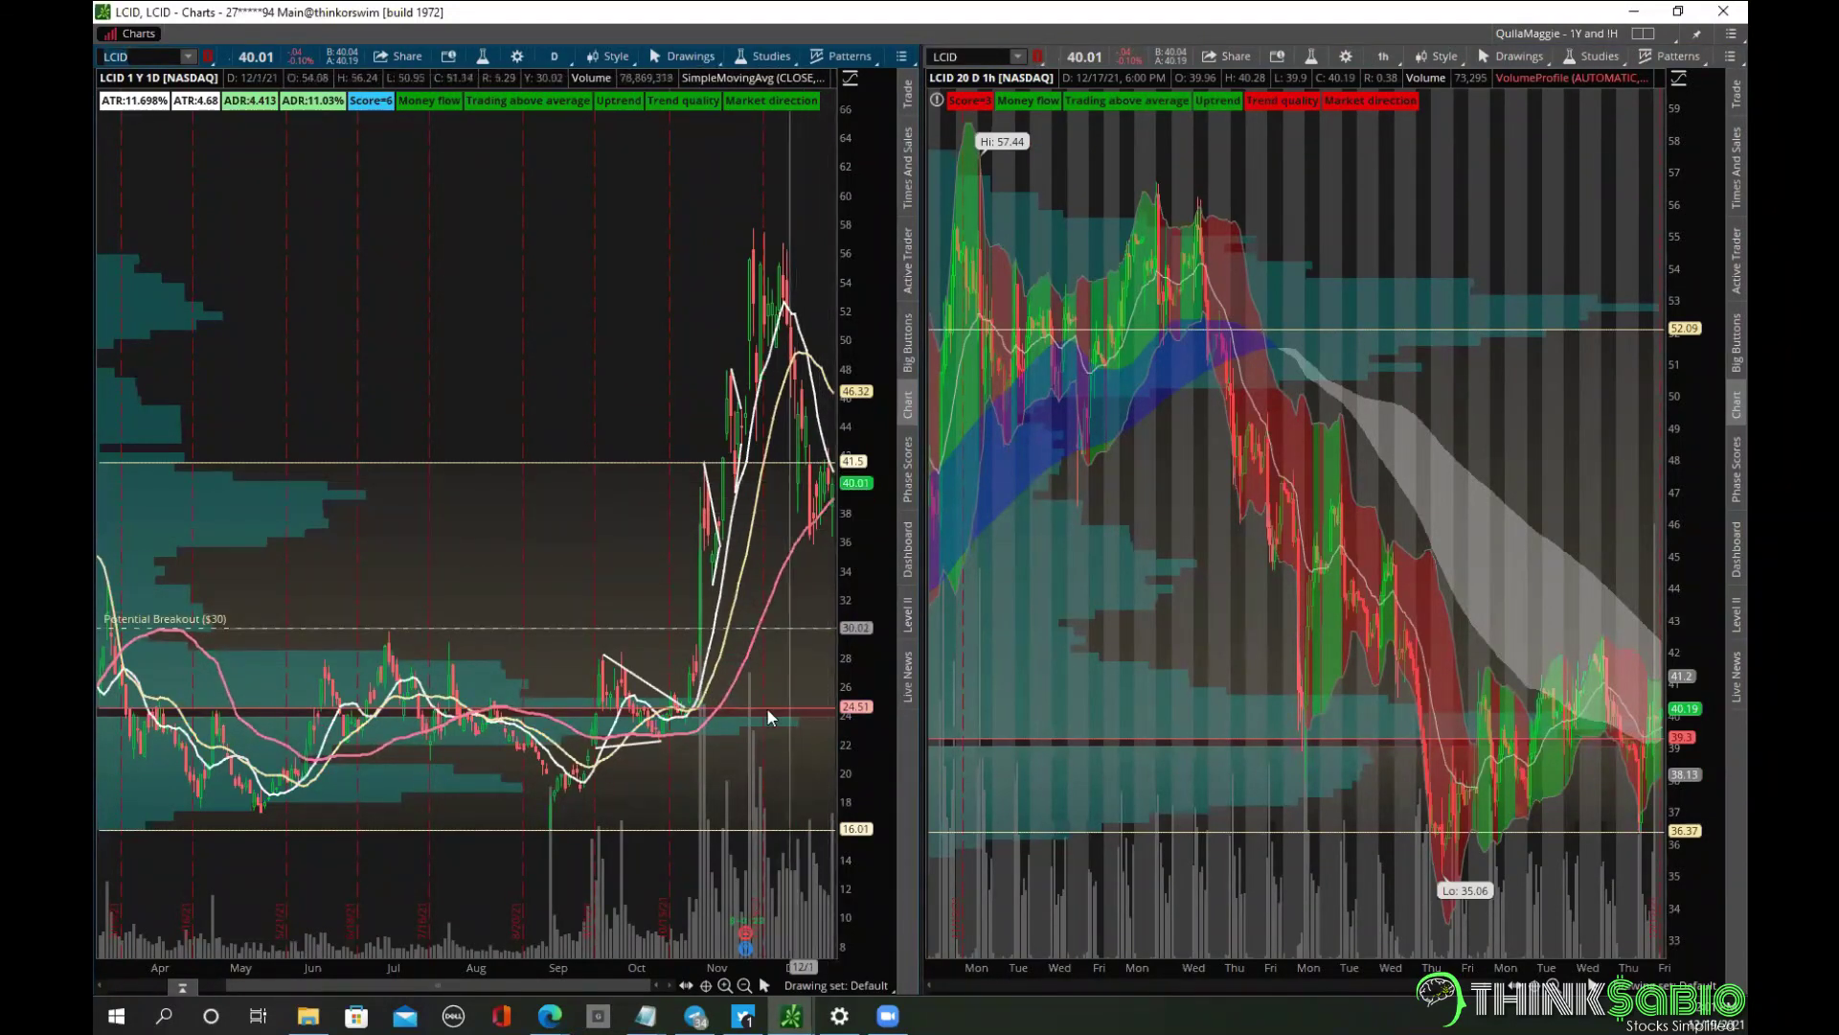
Draw a rising support trendline up from near the 35.06 low.
{"action": "left_click", "coordinate": [765, 985]}
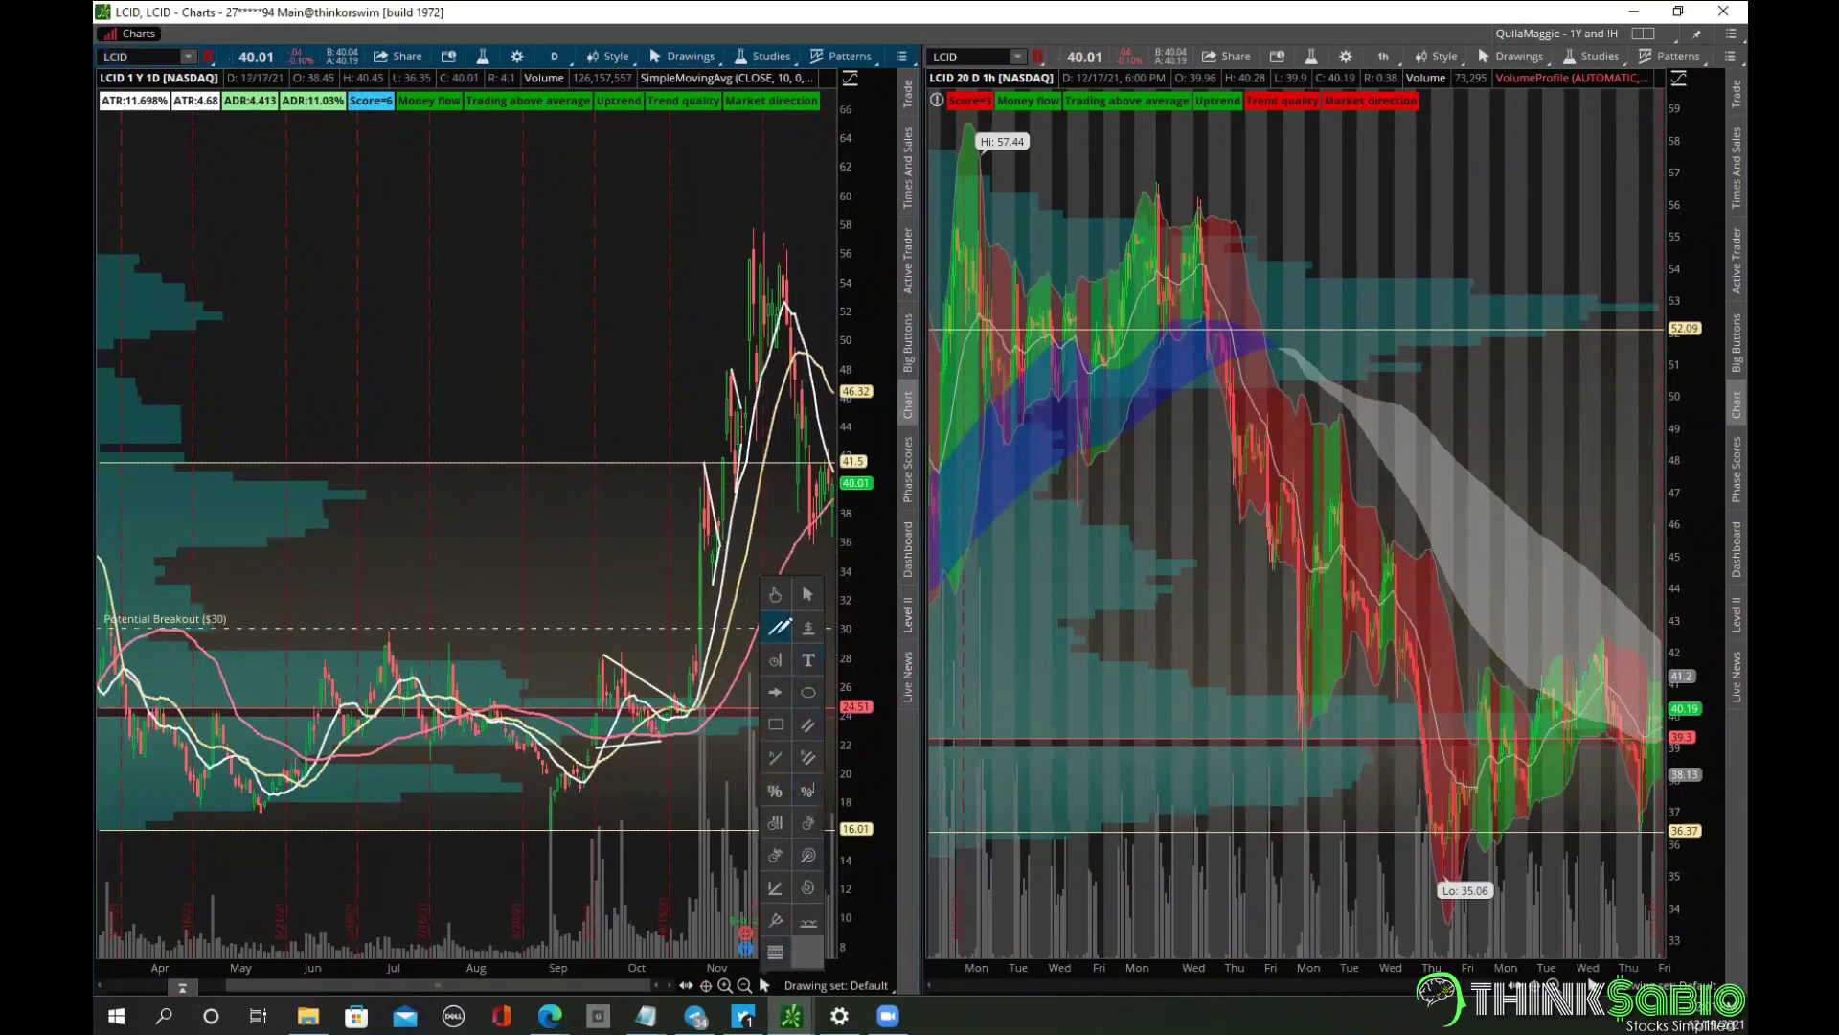
{"action": "left_click", "coordinate": [775, 627]}
{"action": "left_click", "coordinate": [811, 543]}
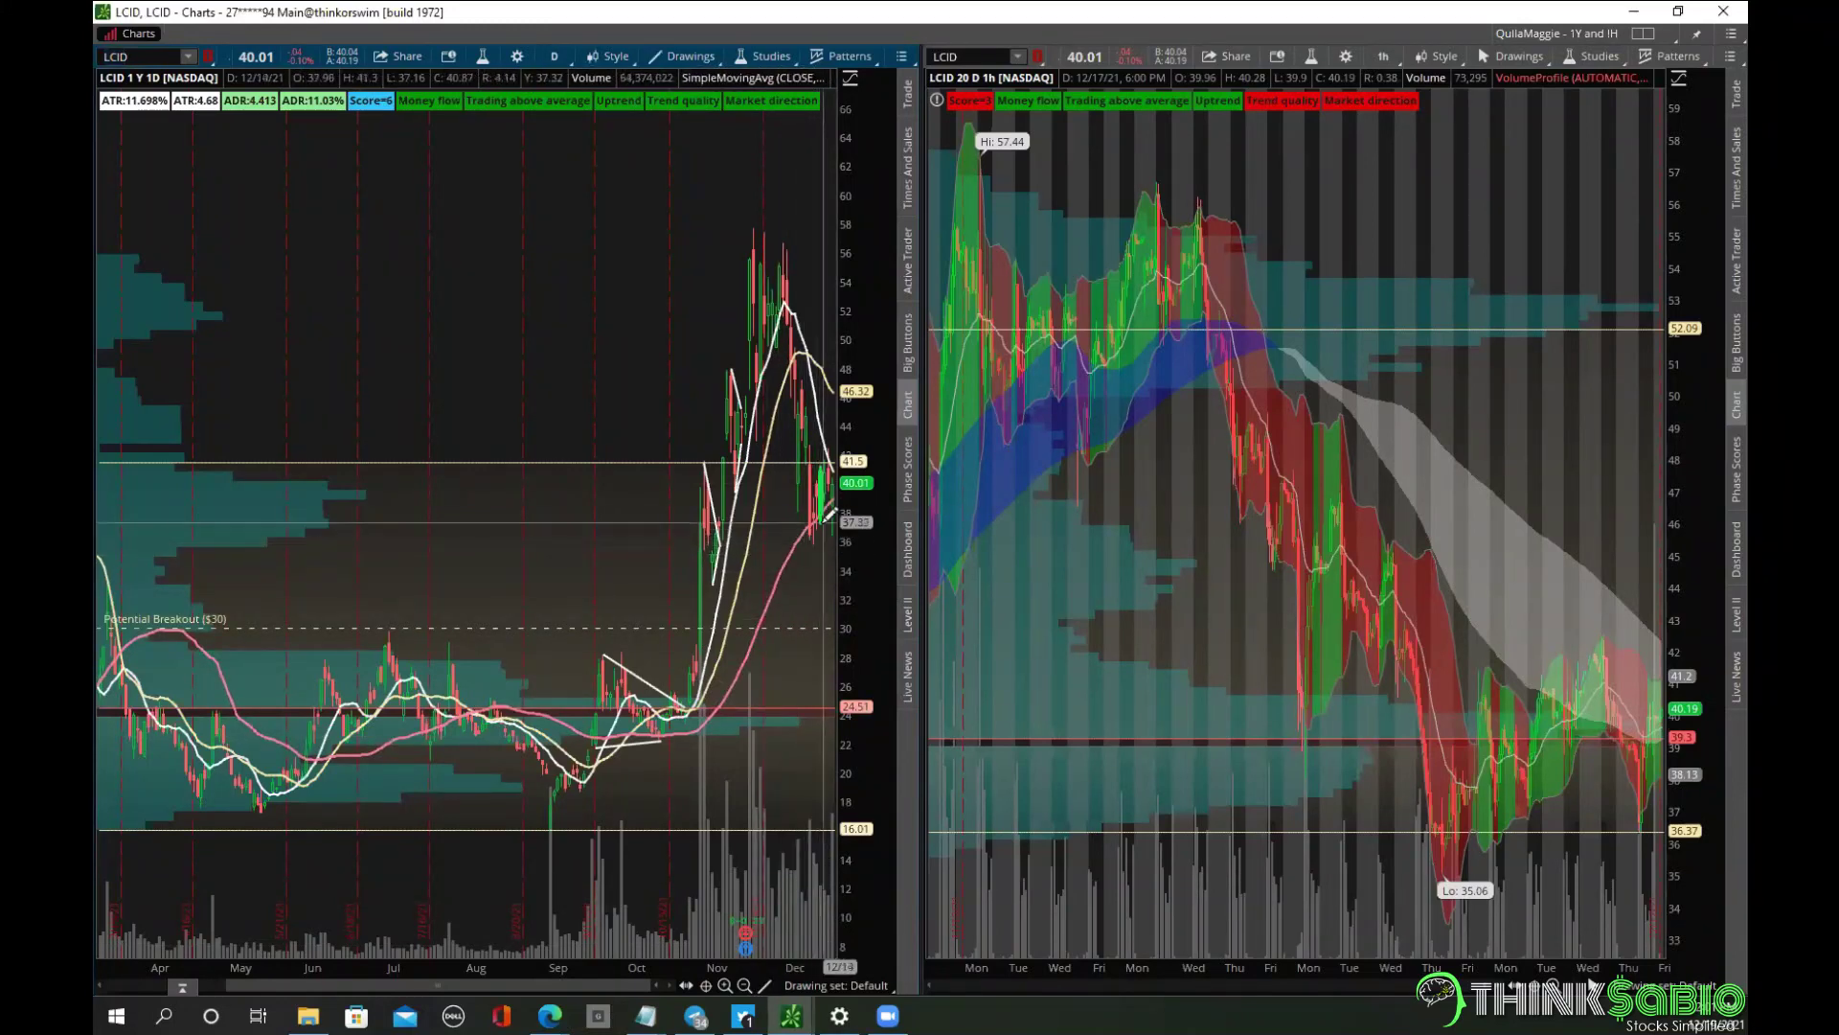
{"action": "left_click", "coordinate": [836, 510]}
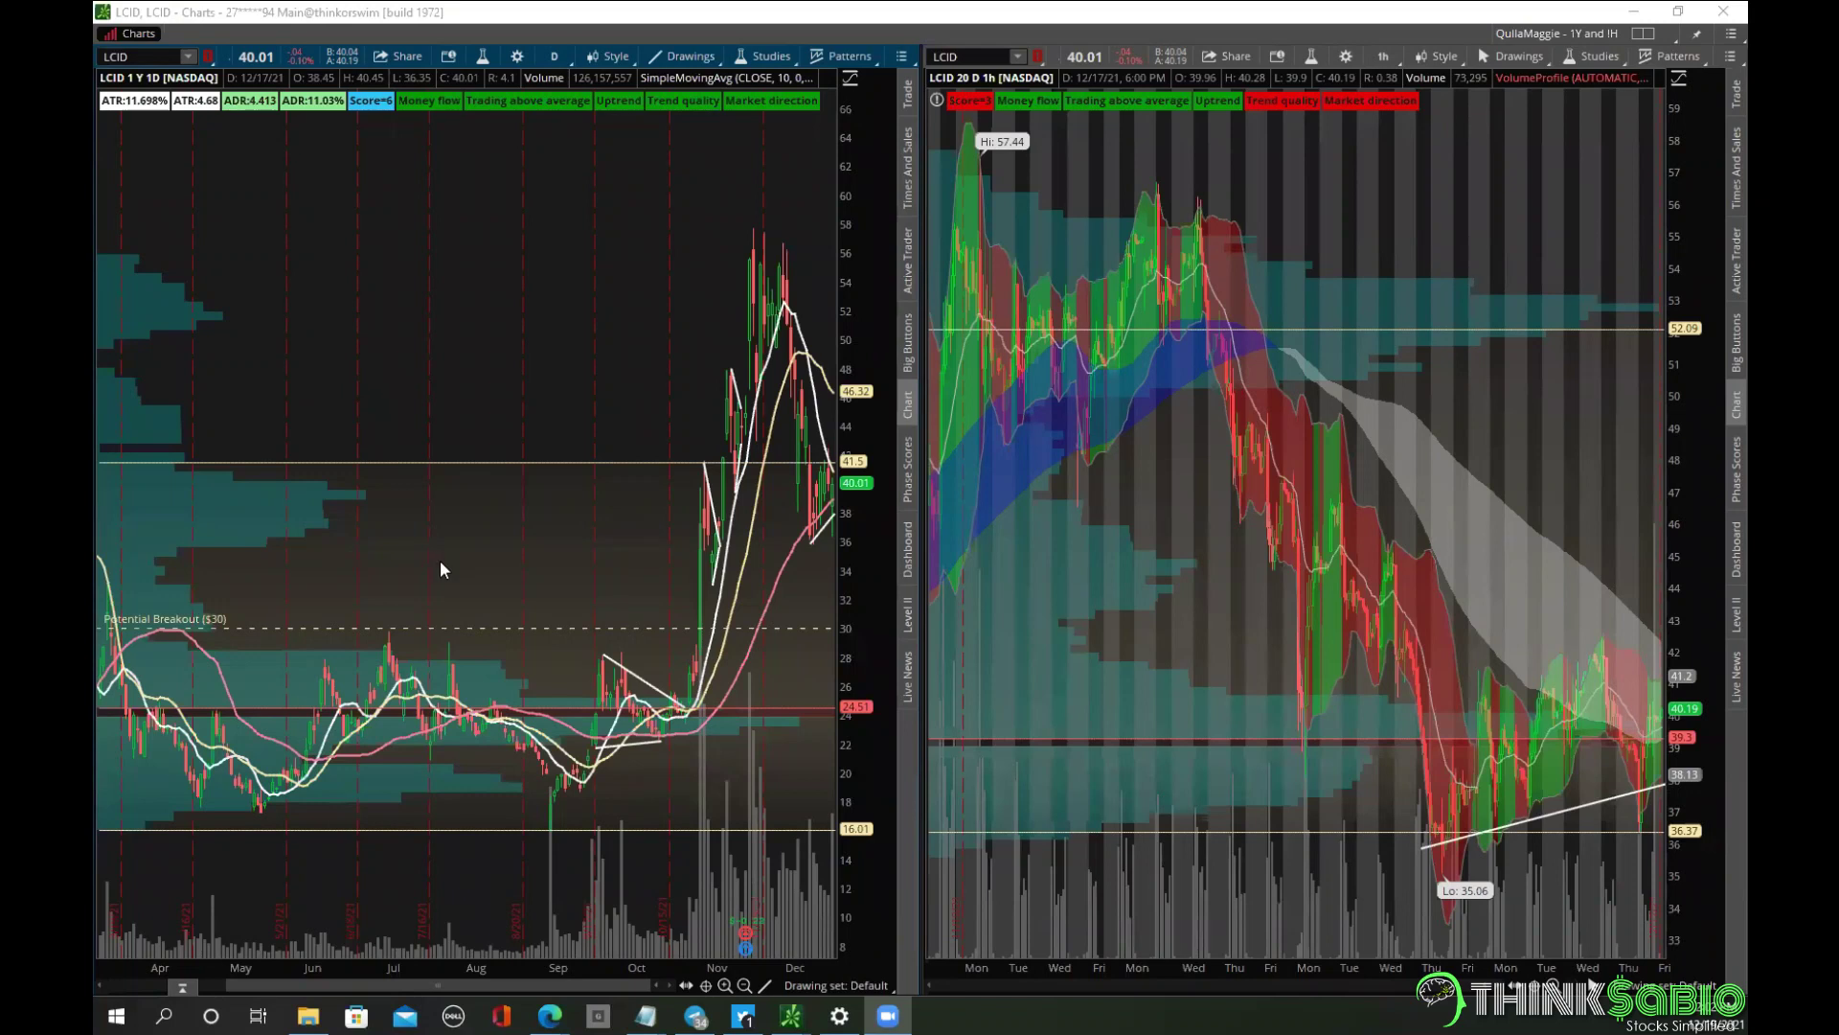
Return to the main window's LCID 5-minute chart.
{"action": "mouse_move", "coordinate": [791, 1016]}
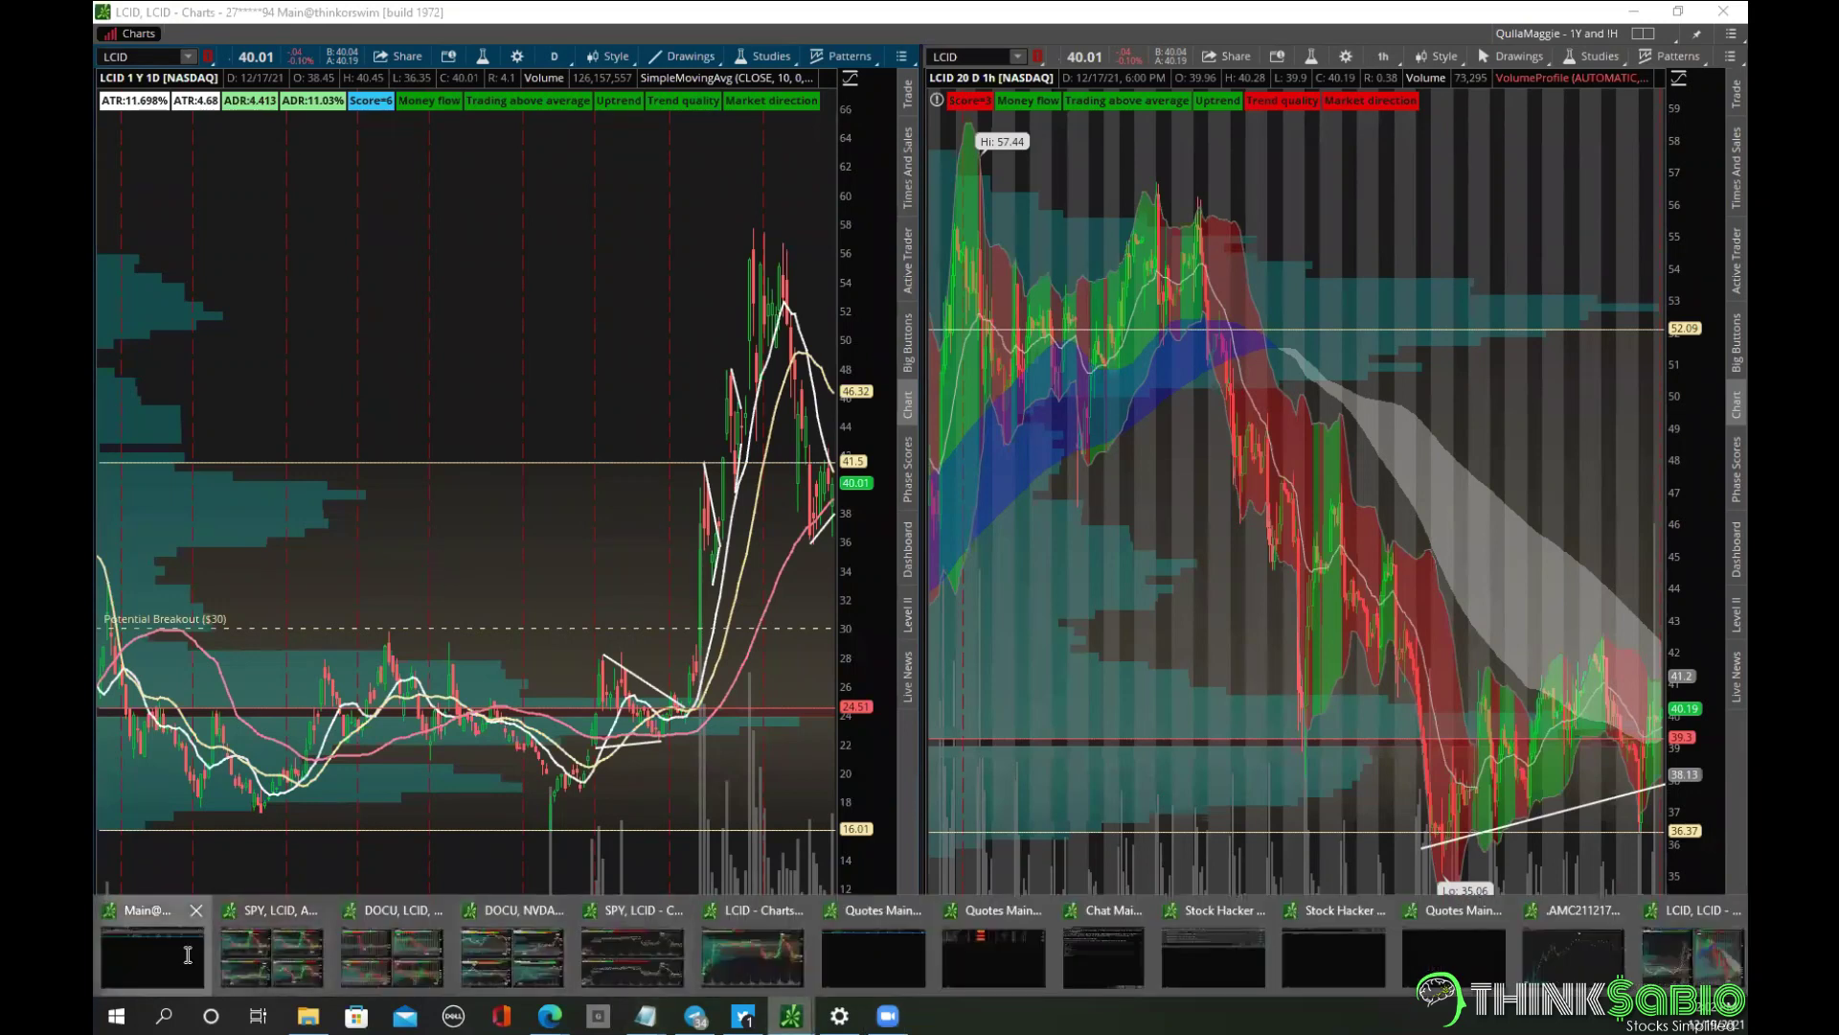
{"action": "left_click", "coordinate": [186, 952]}
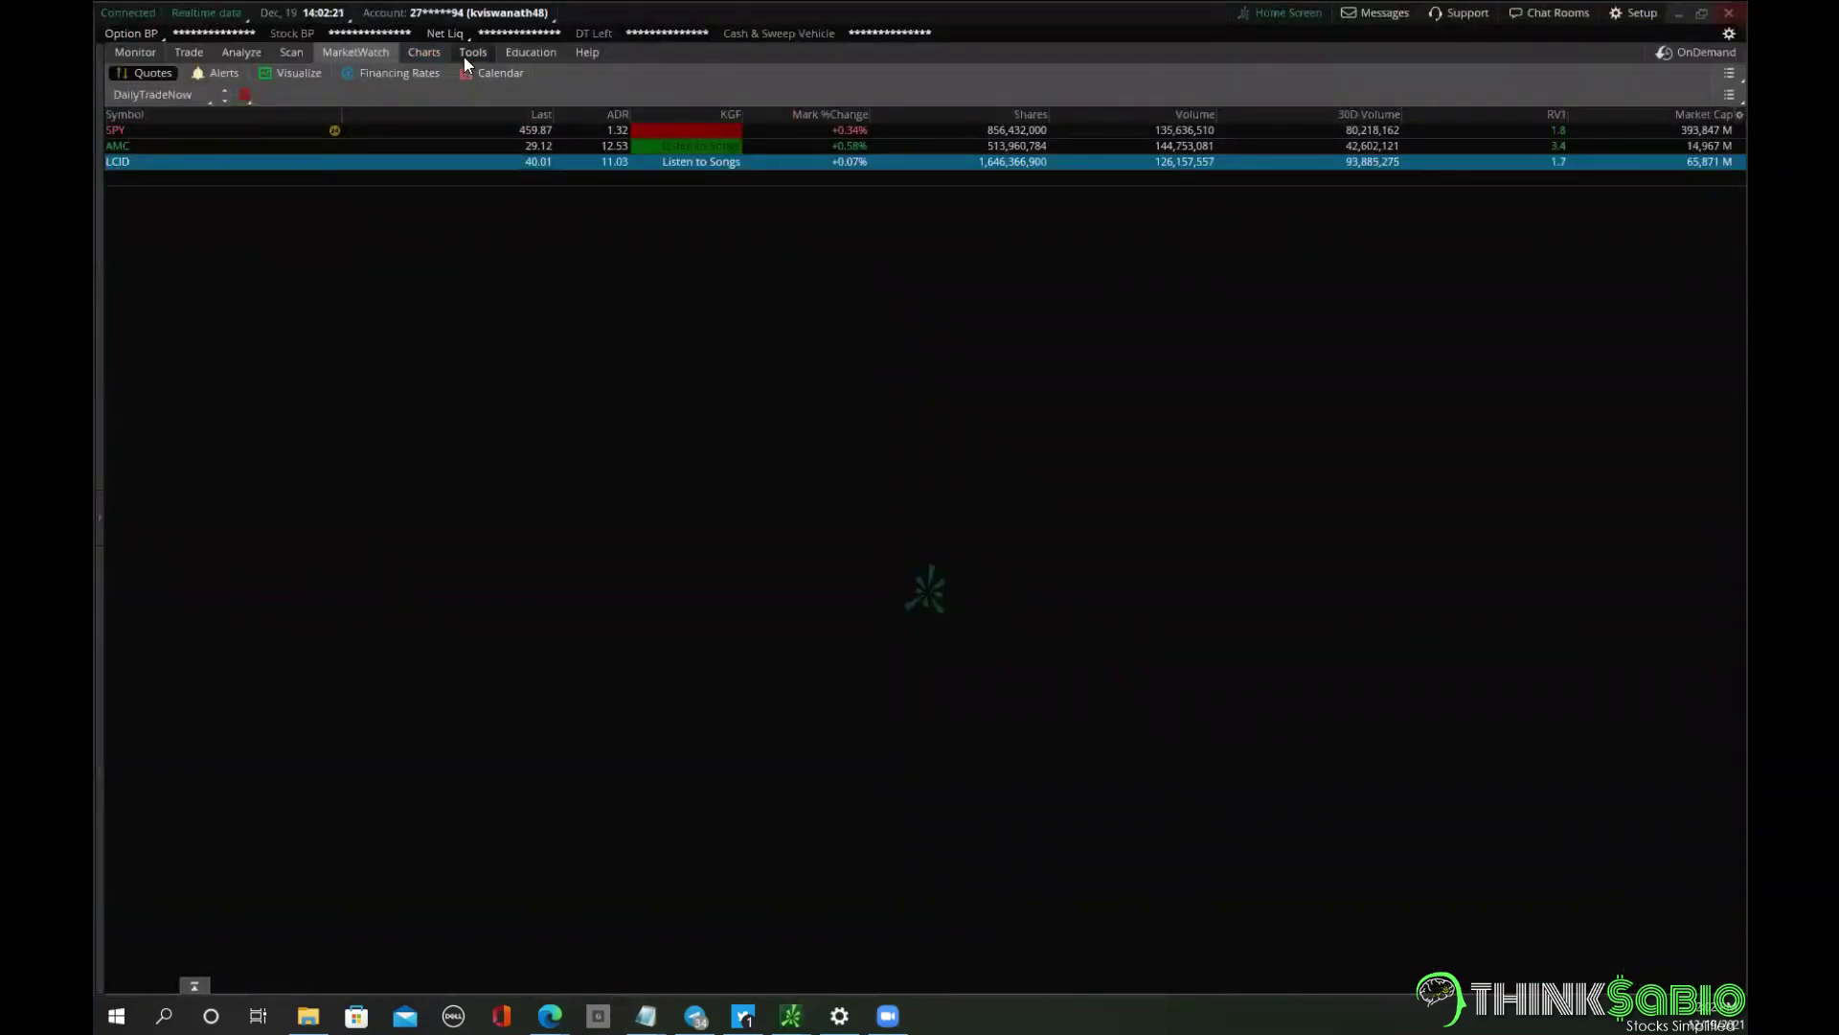
{"action": "left_click", "coordinate": [430, 56]}
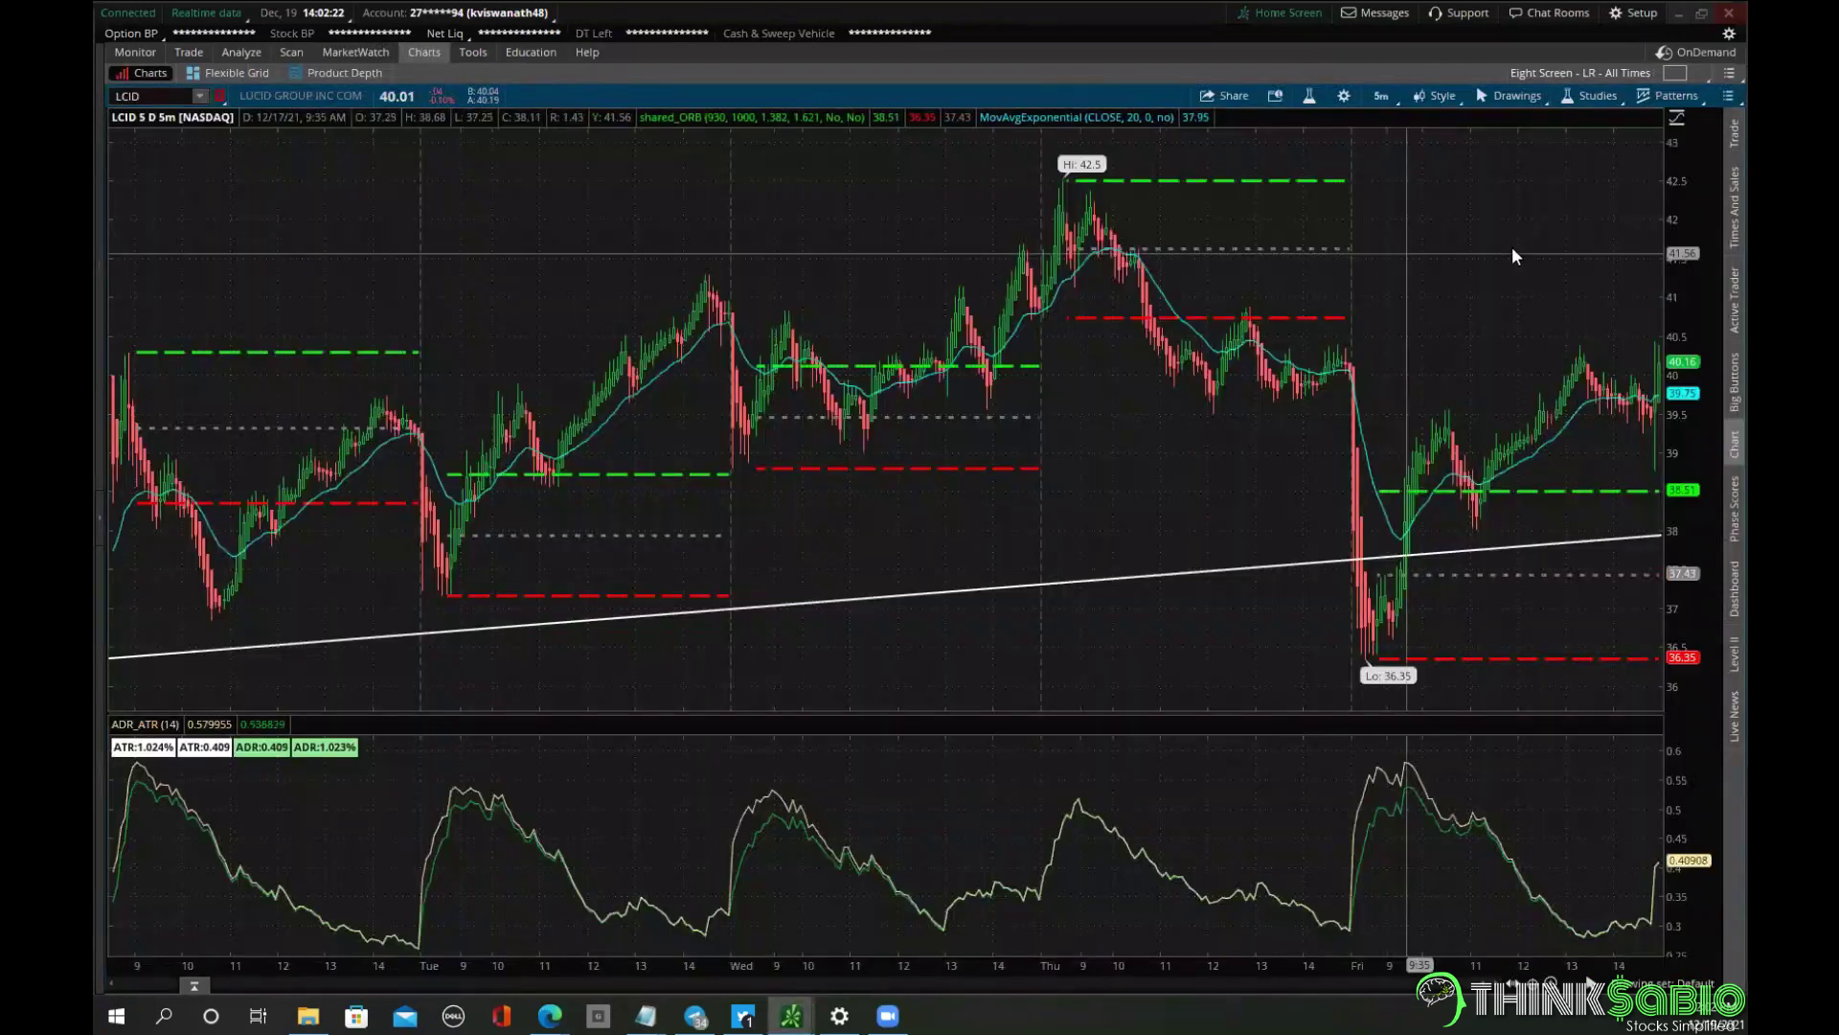
{"action": "left_click", "coordinate": [1446, 93]}
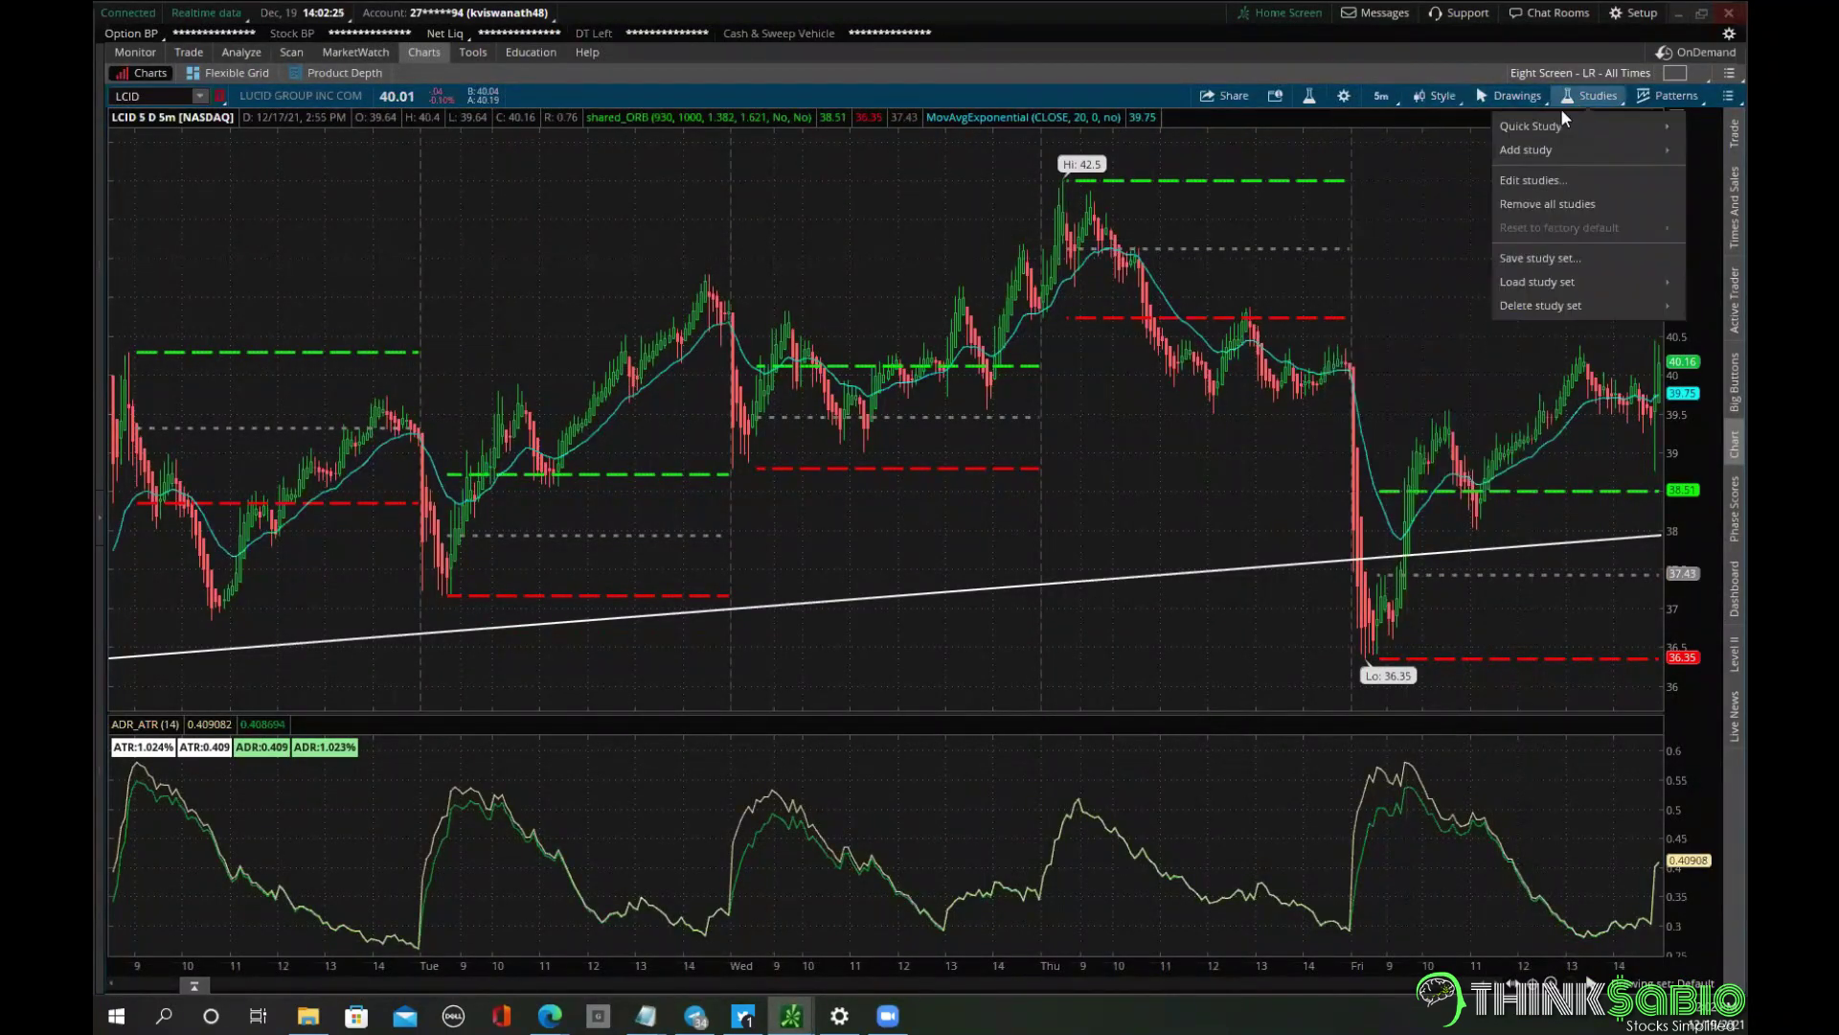
Enable the volume subgraph and overlap volume on the price pane in Chart Settings.
{"action": "left_click", "coordinate": [1344, 96]}
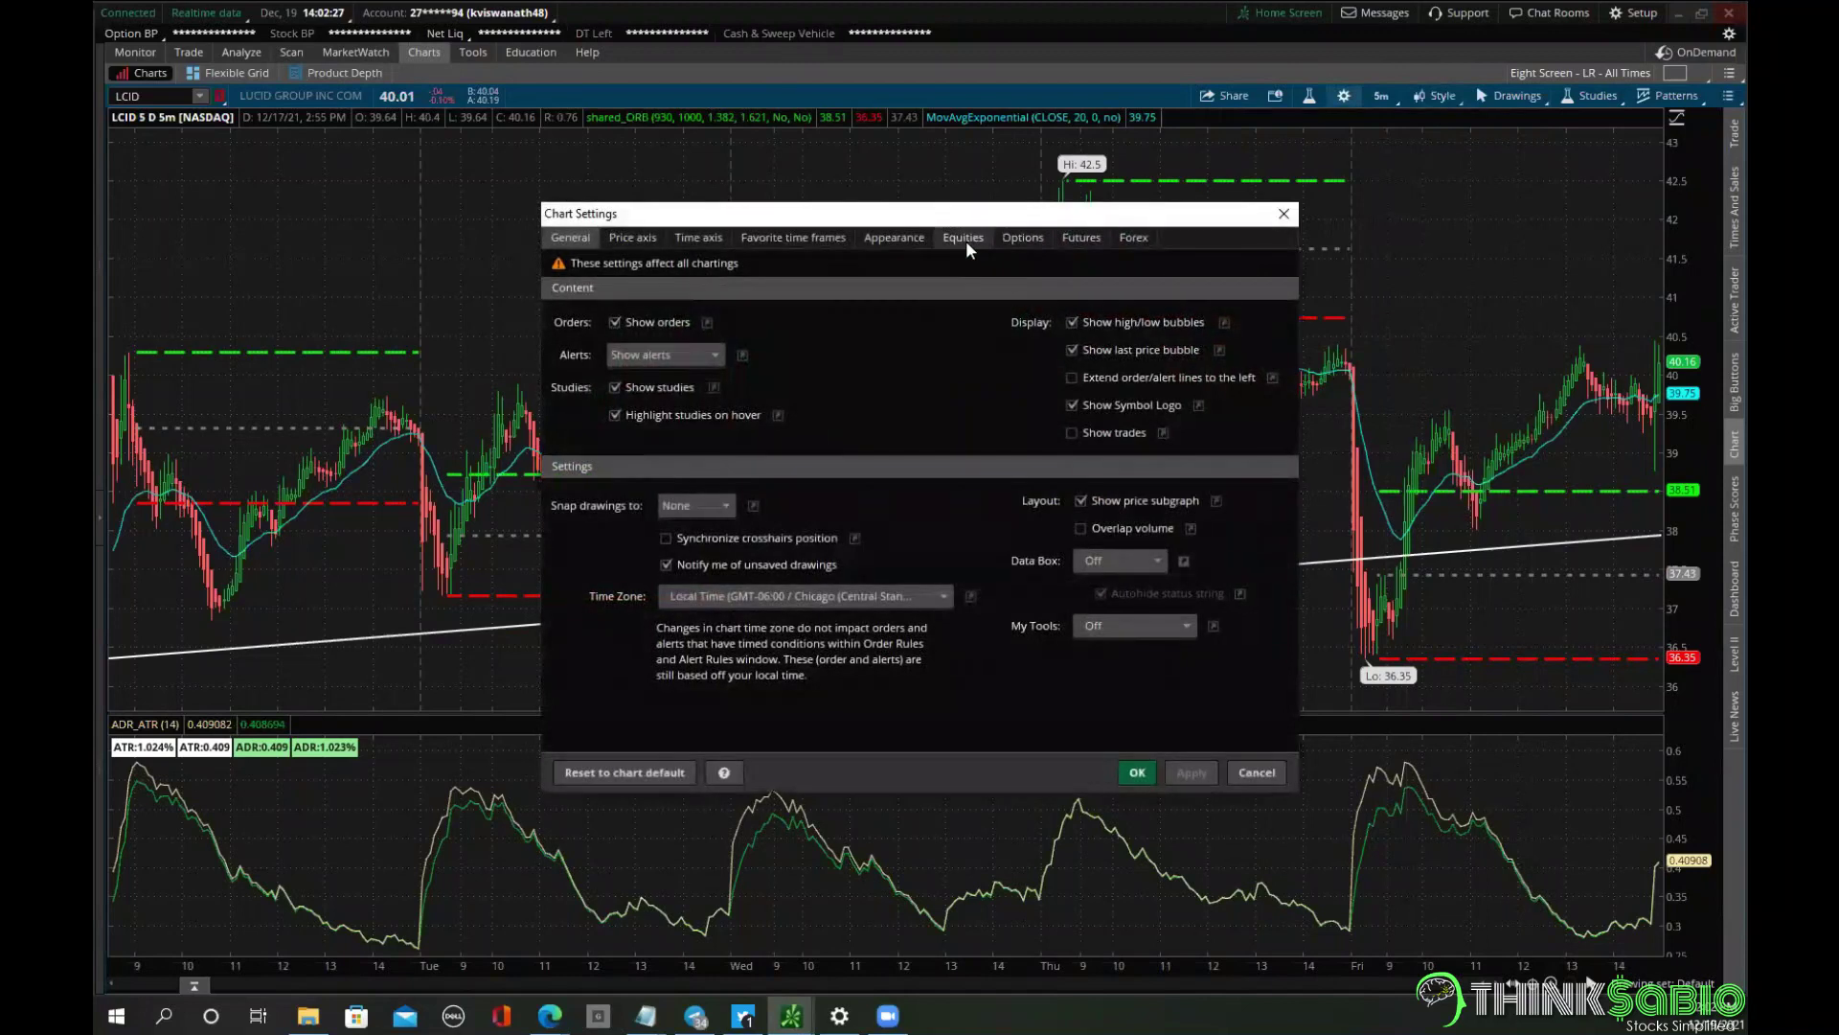
{"action": "left_click", "coordinate": [964, 237]}
{"action": "left_click", "coordinate": [992, 319]}
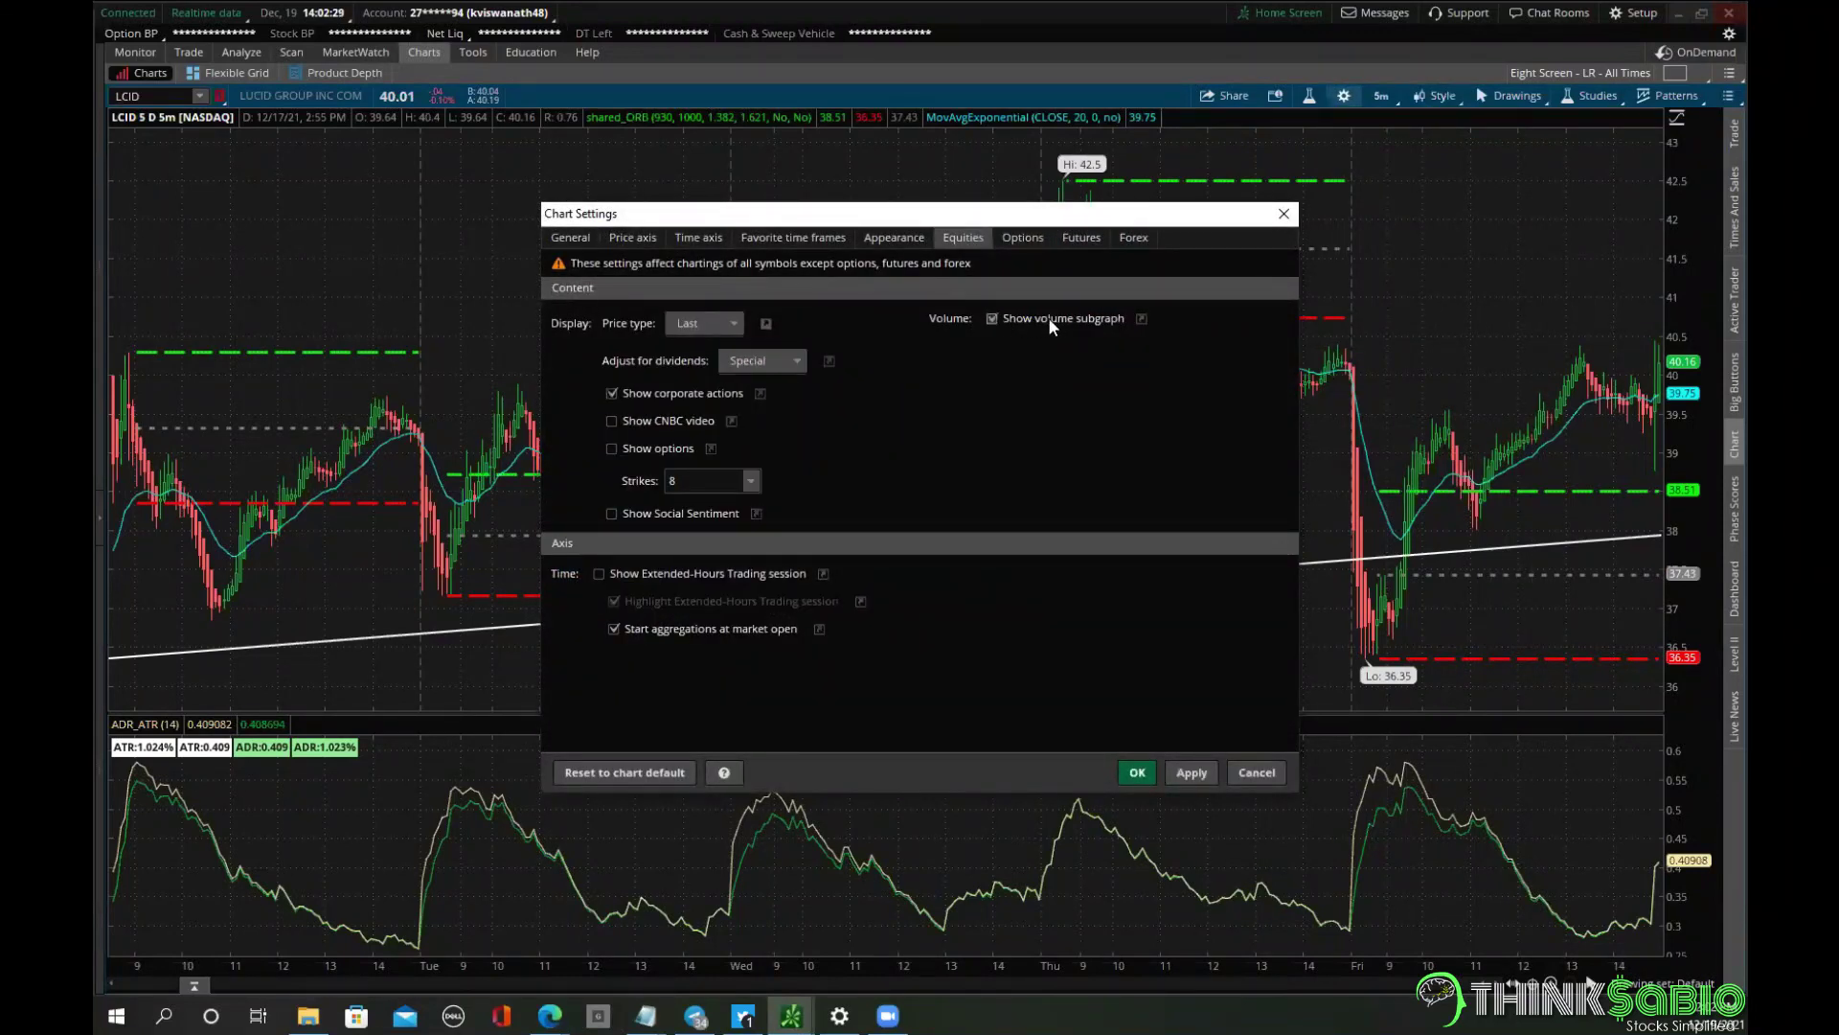
{"action": "left_click", "coordinate": [571, 238]}
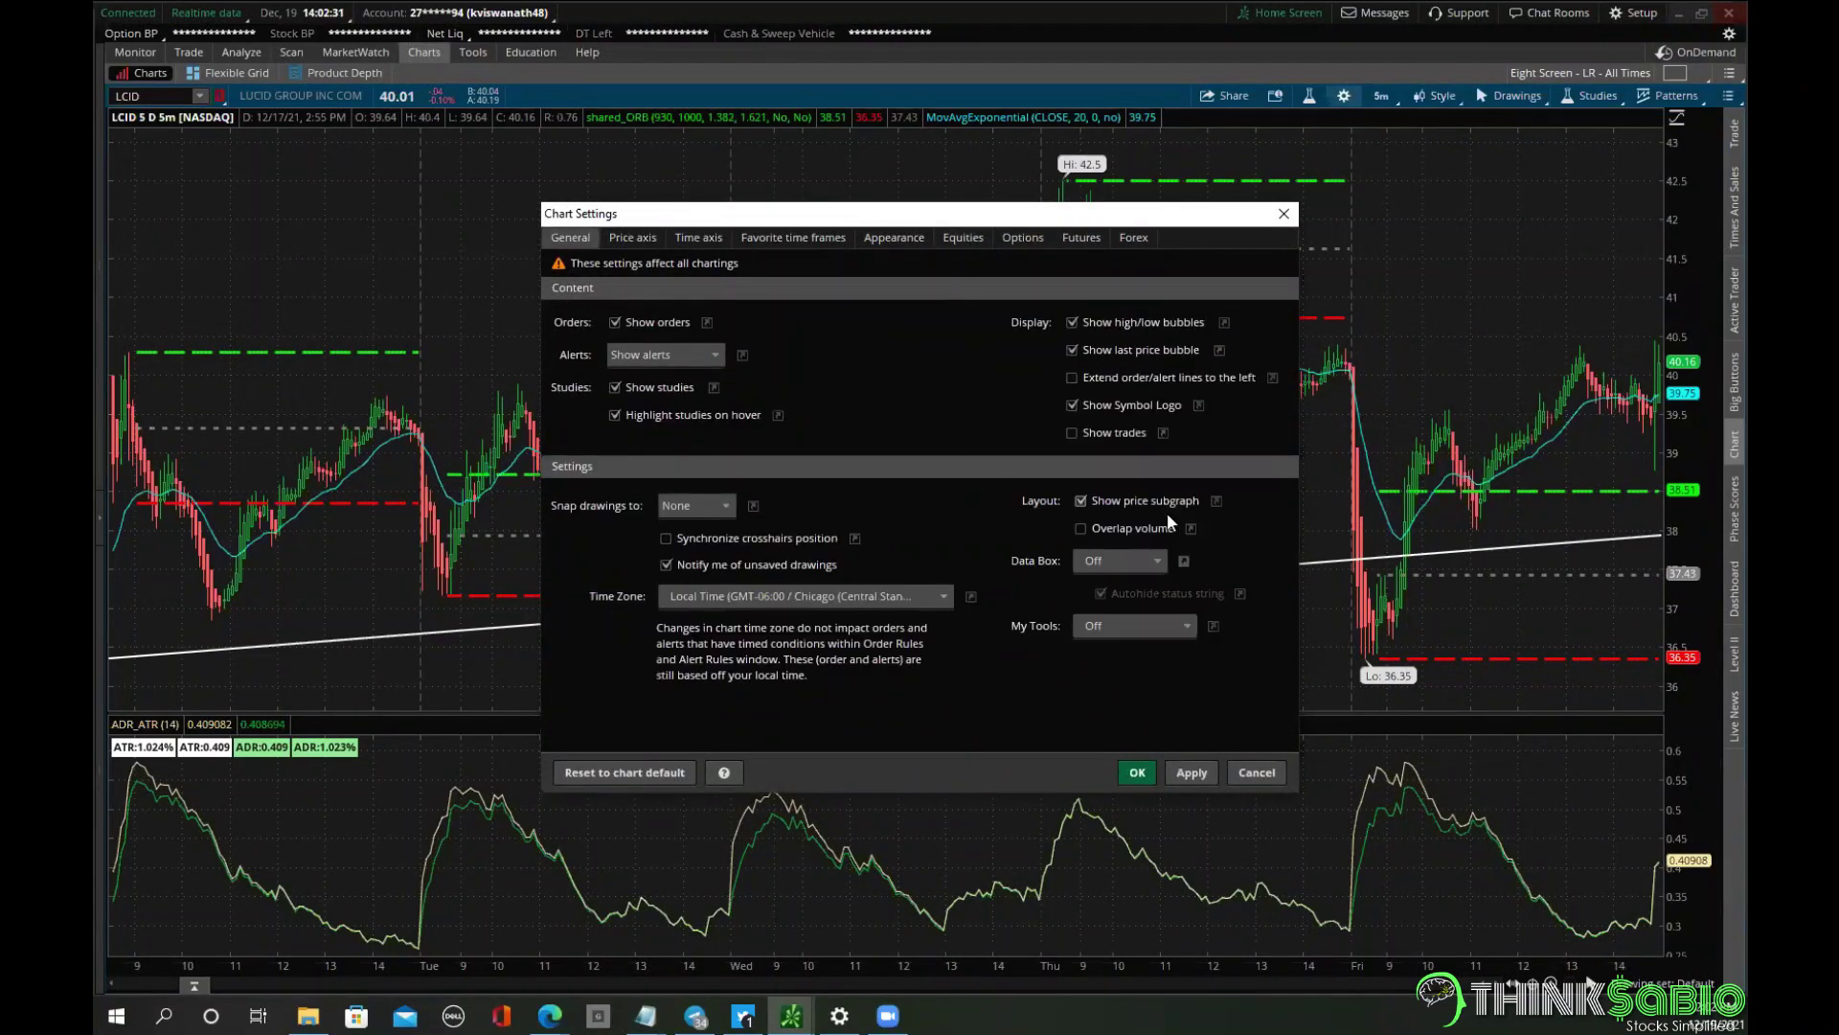
{"action": "left_click", "coordinate": [1095, 529]}
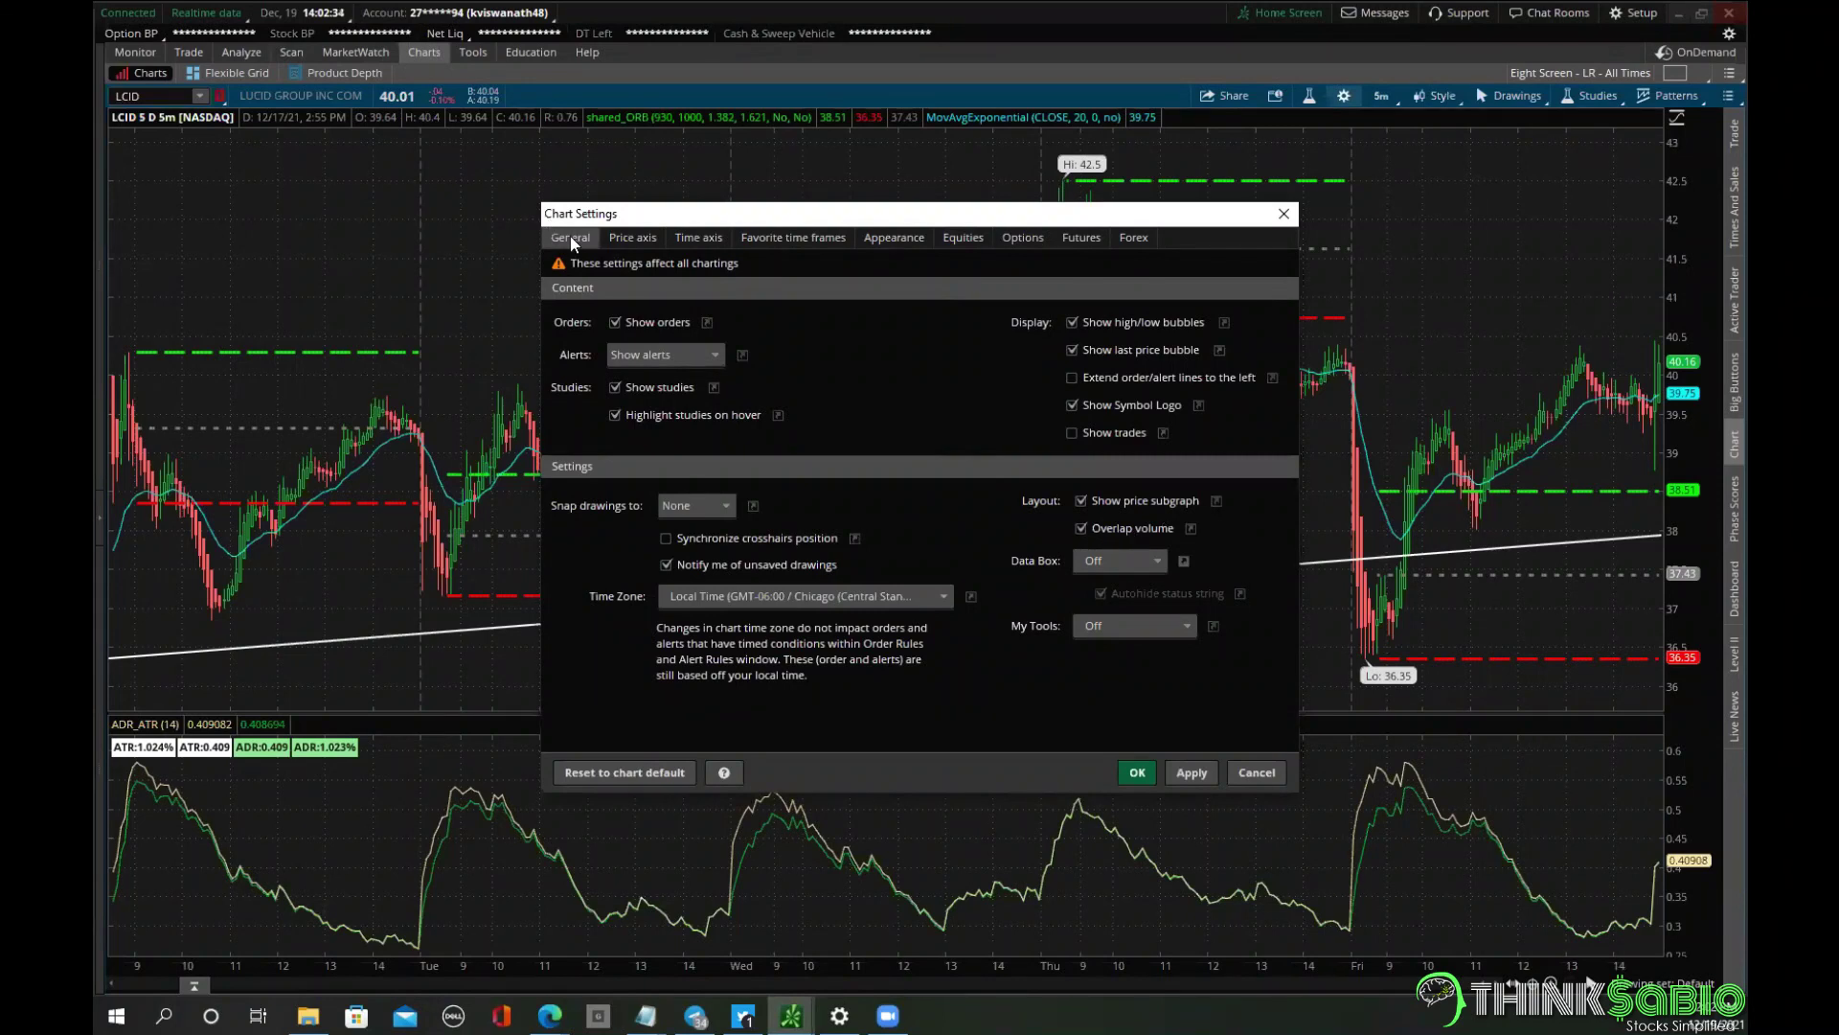
{"action": "left_click", "coordinate": [1140, 774]}
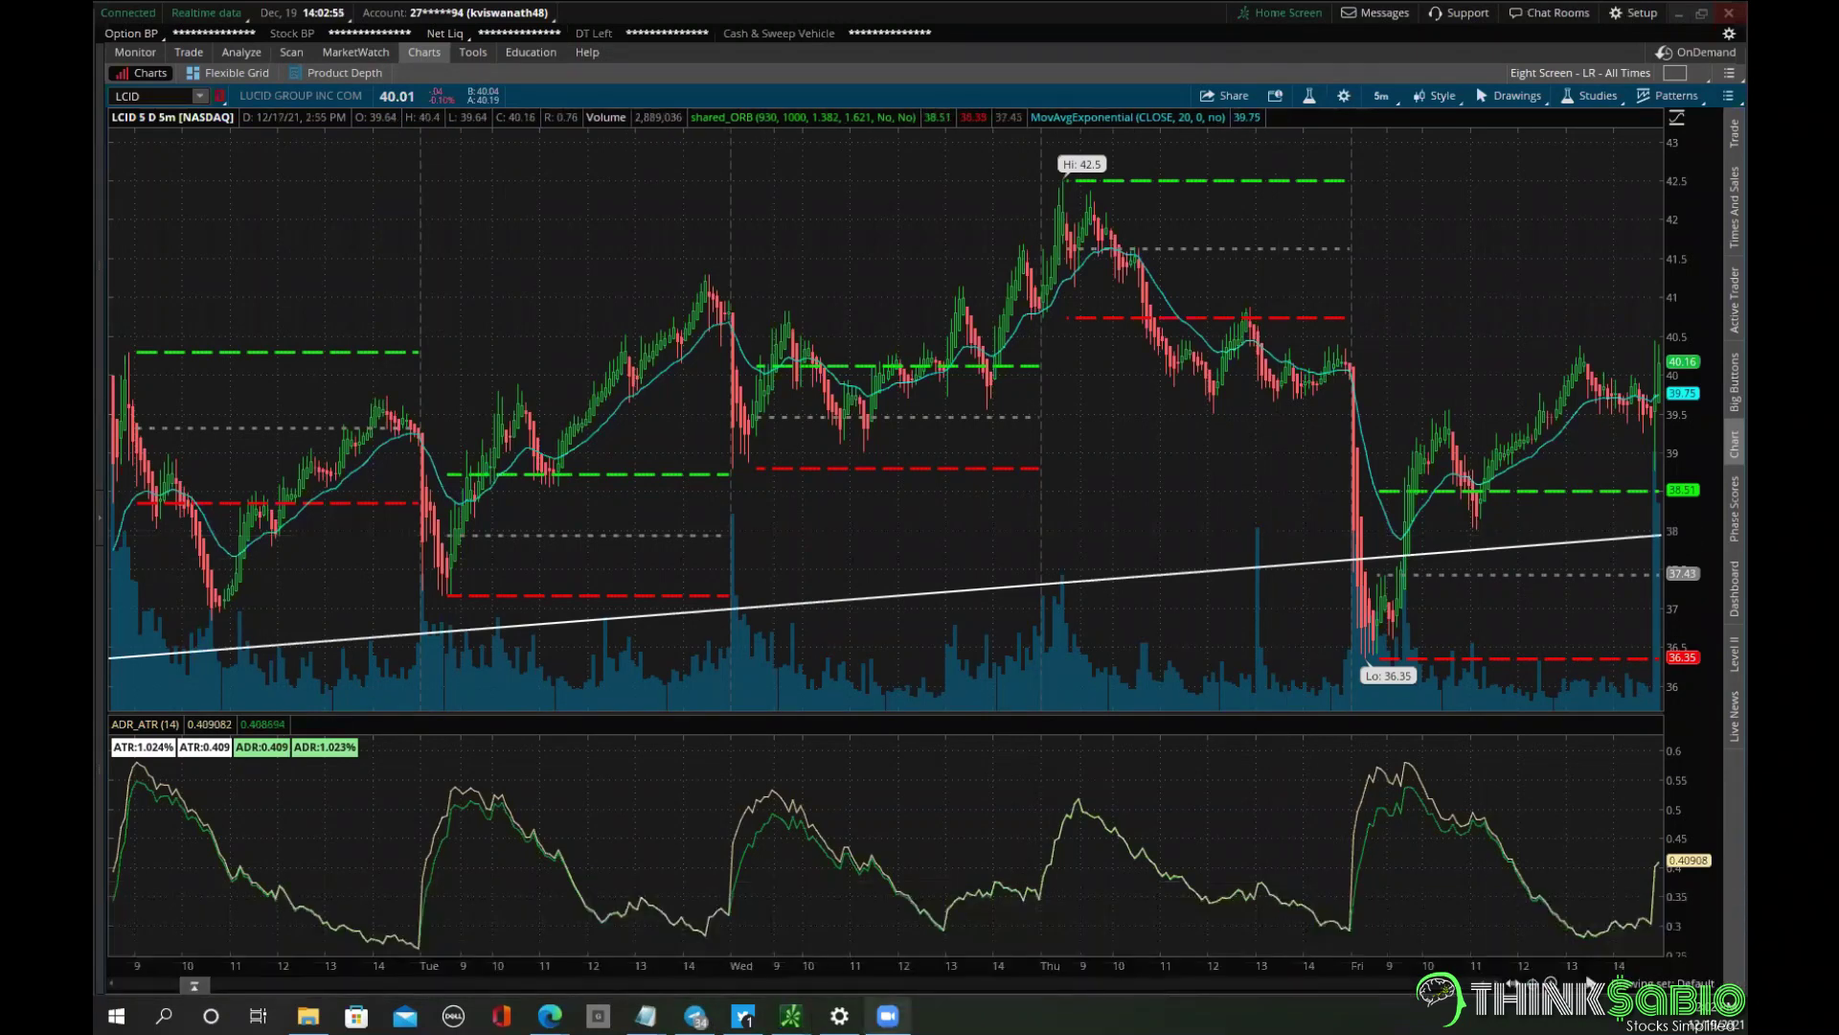
Load NIO into both charts of the LCID two-chart window.
{"action": "mouse_move", "coordinate": [791, 1016]}
{"action": "left_click", "coordinate": [1695, 932]}
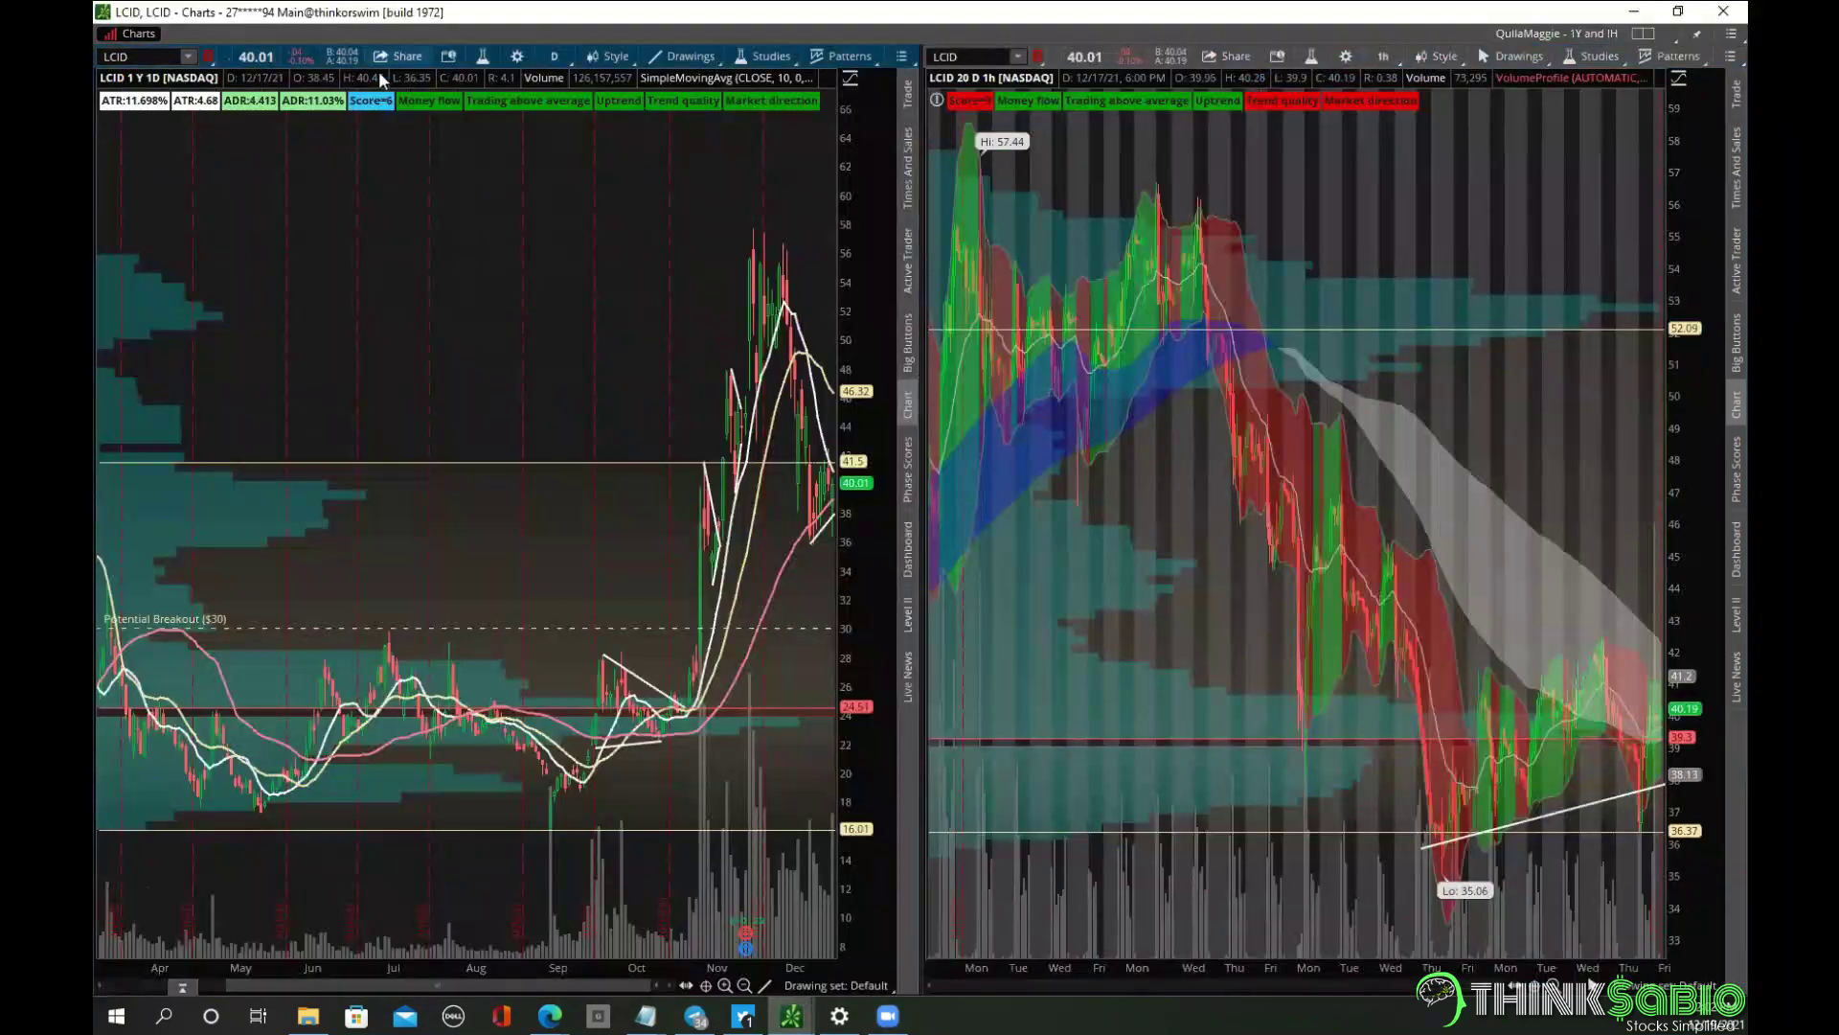
{"action": "left_click", "coordinate": [165, 55]}
{"action": "type", "text": "NIO"}
{"action": "key", "text": "Return"}
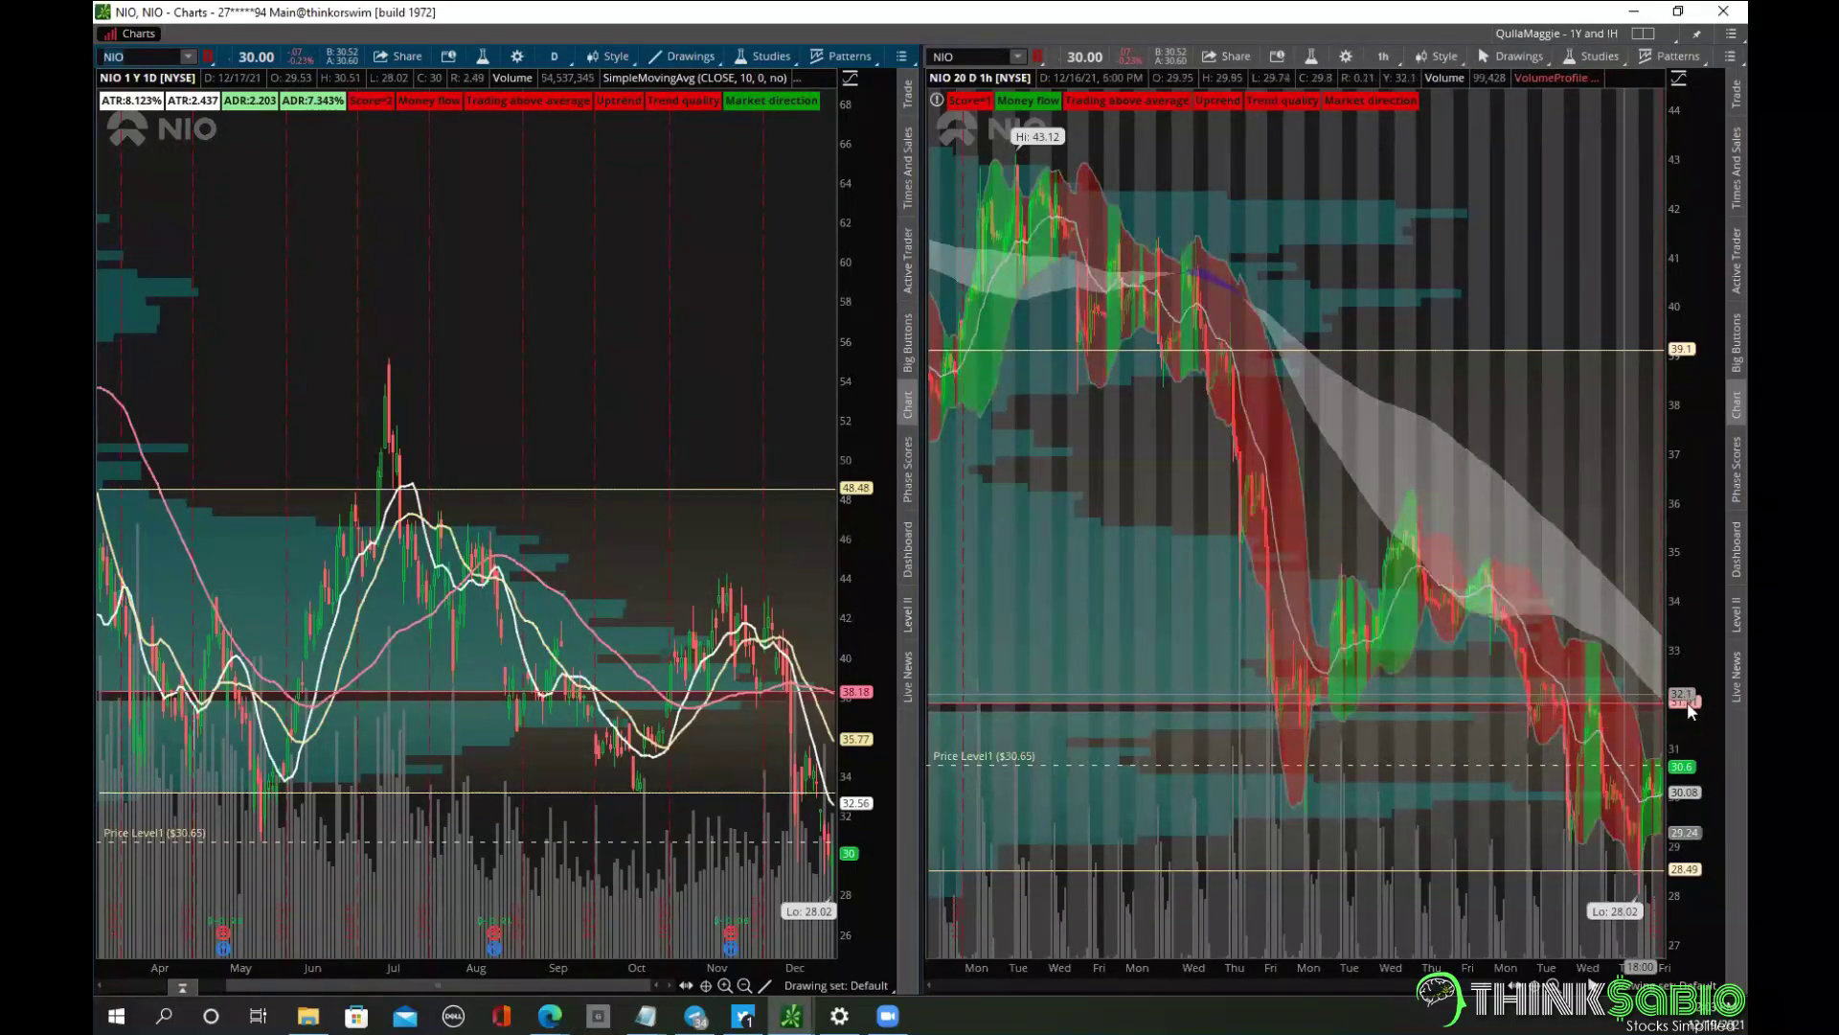
Autozoom the hourly chart back to its full 20-day range.
{"action": "scroll", "coordinate": [1699, 697], "scroll_direction": "up", "scroll_amount": 5}
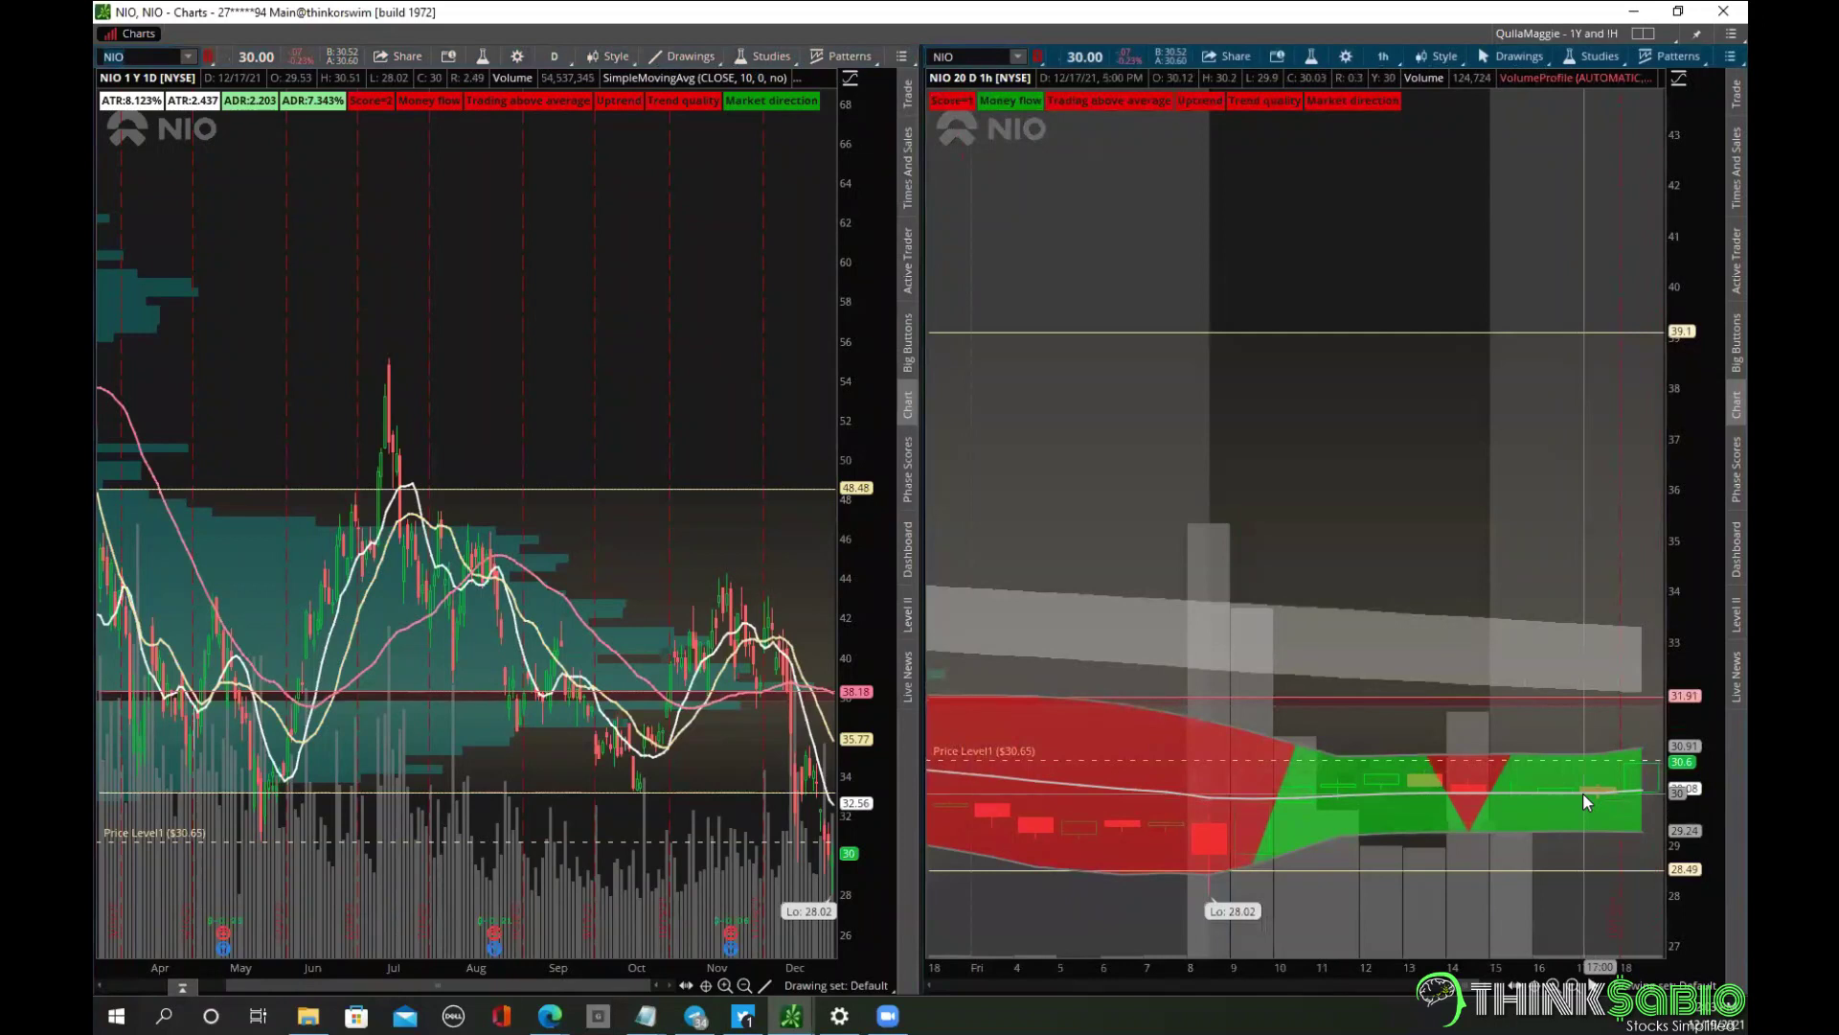
{"action": "right_click", "coordinate": [1389, 485]}
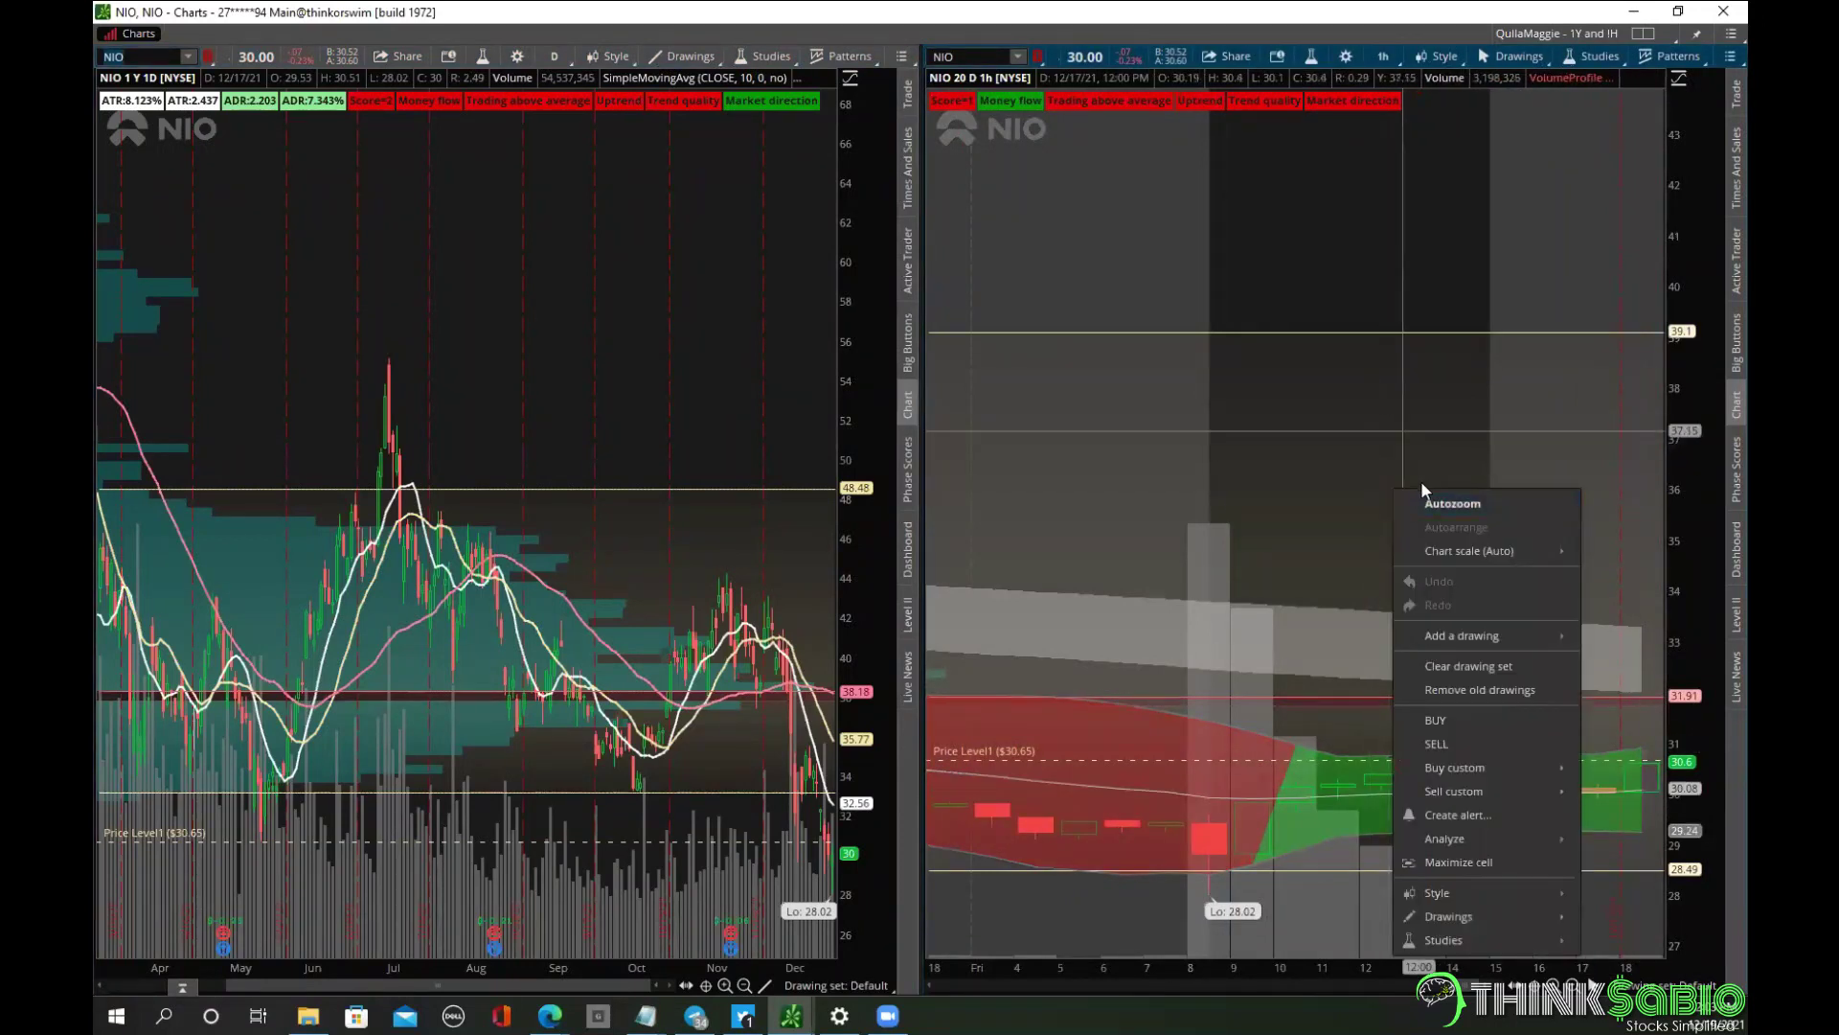
{"action": "left_click", "coordinate": [1441, 503]}
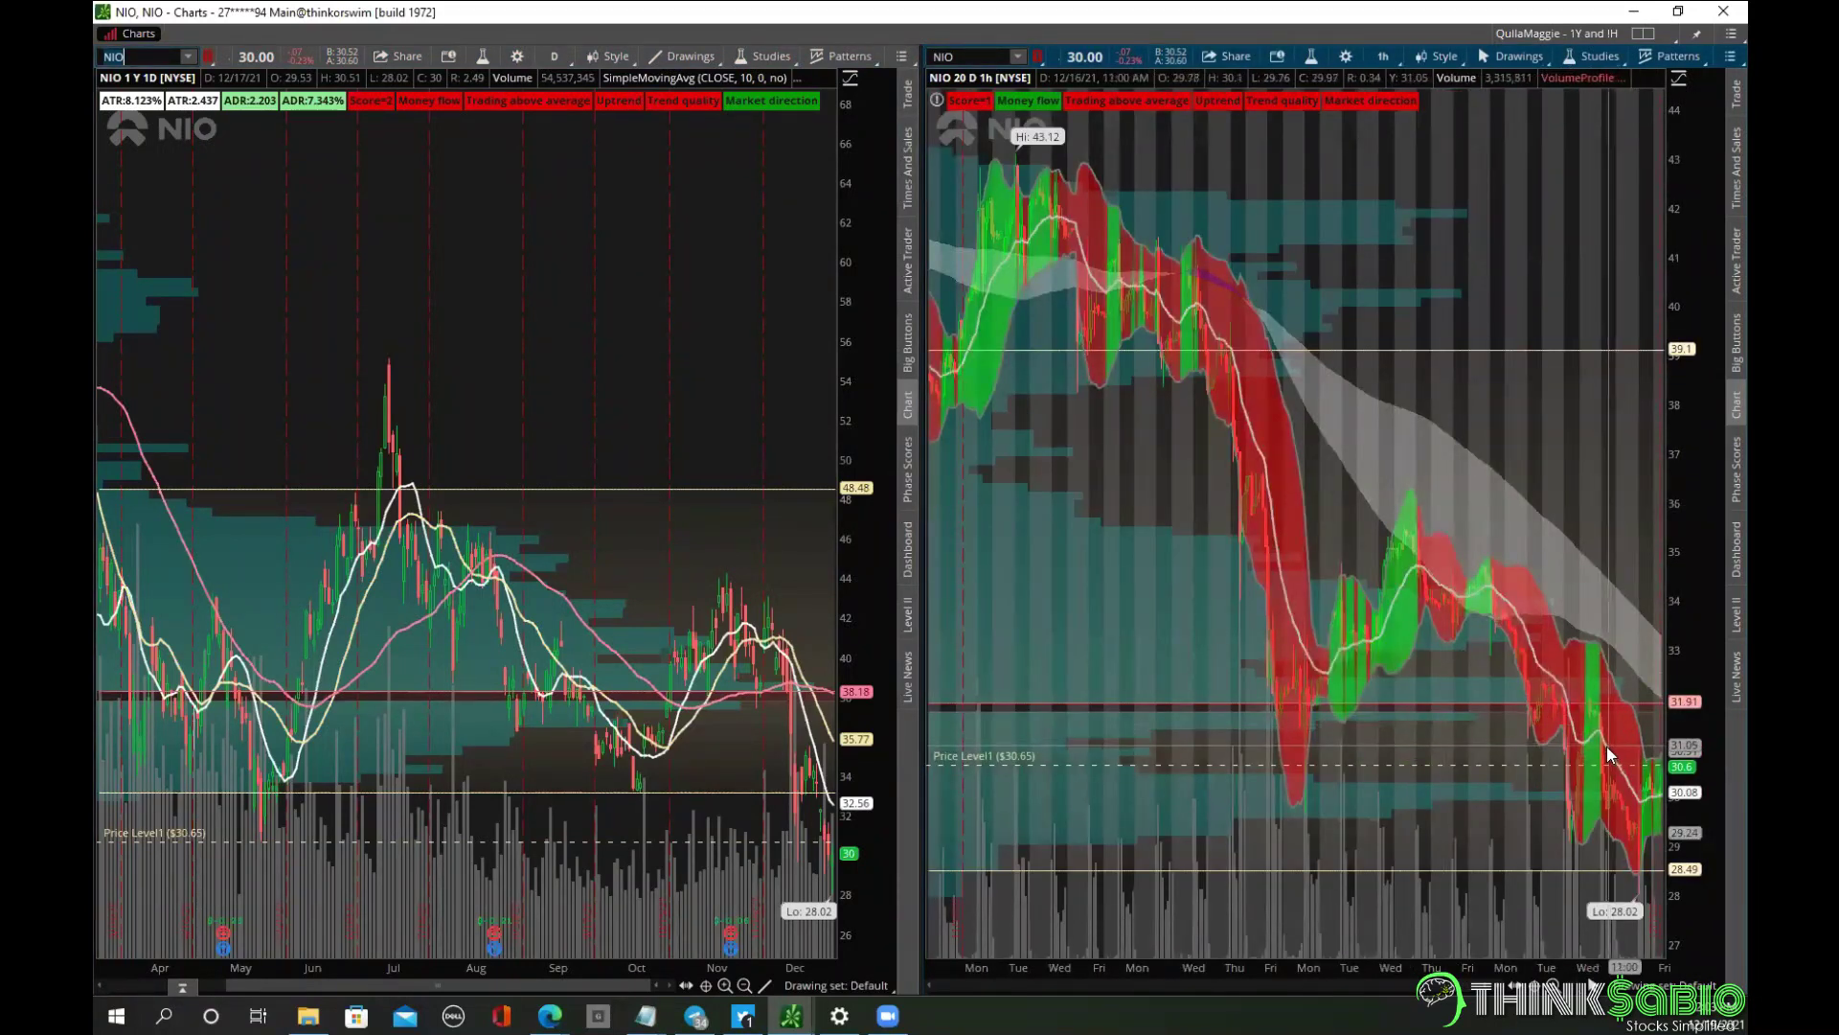
Open the Bollinger cloud study settings twice, closing each time without changes.
{"action": "double_click", "coordinate": [1606, 746]}
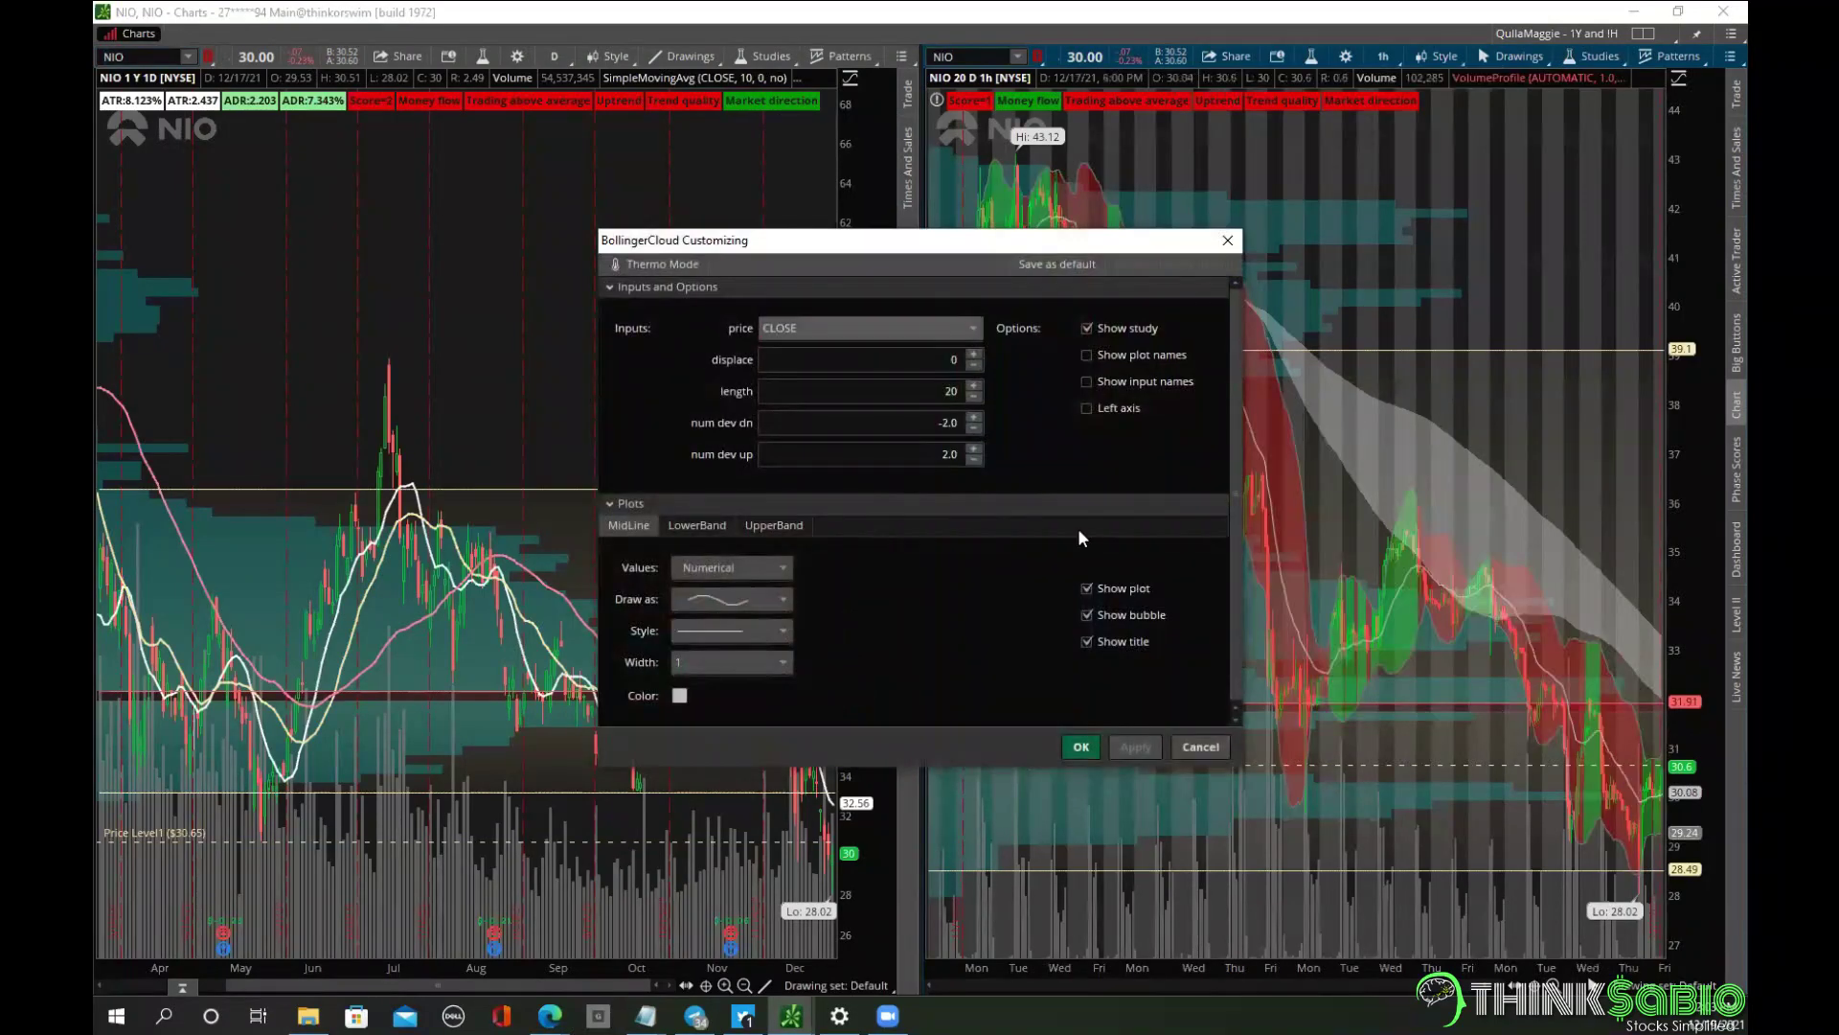
{"action": "left_click", "coordinate": [1202, 748]}
{"action": "double_click", "coordinate": [1378, 631]}
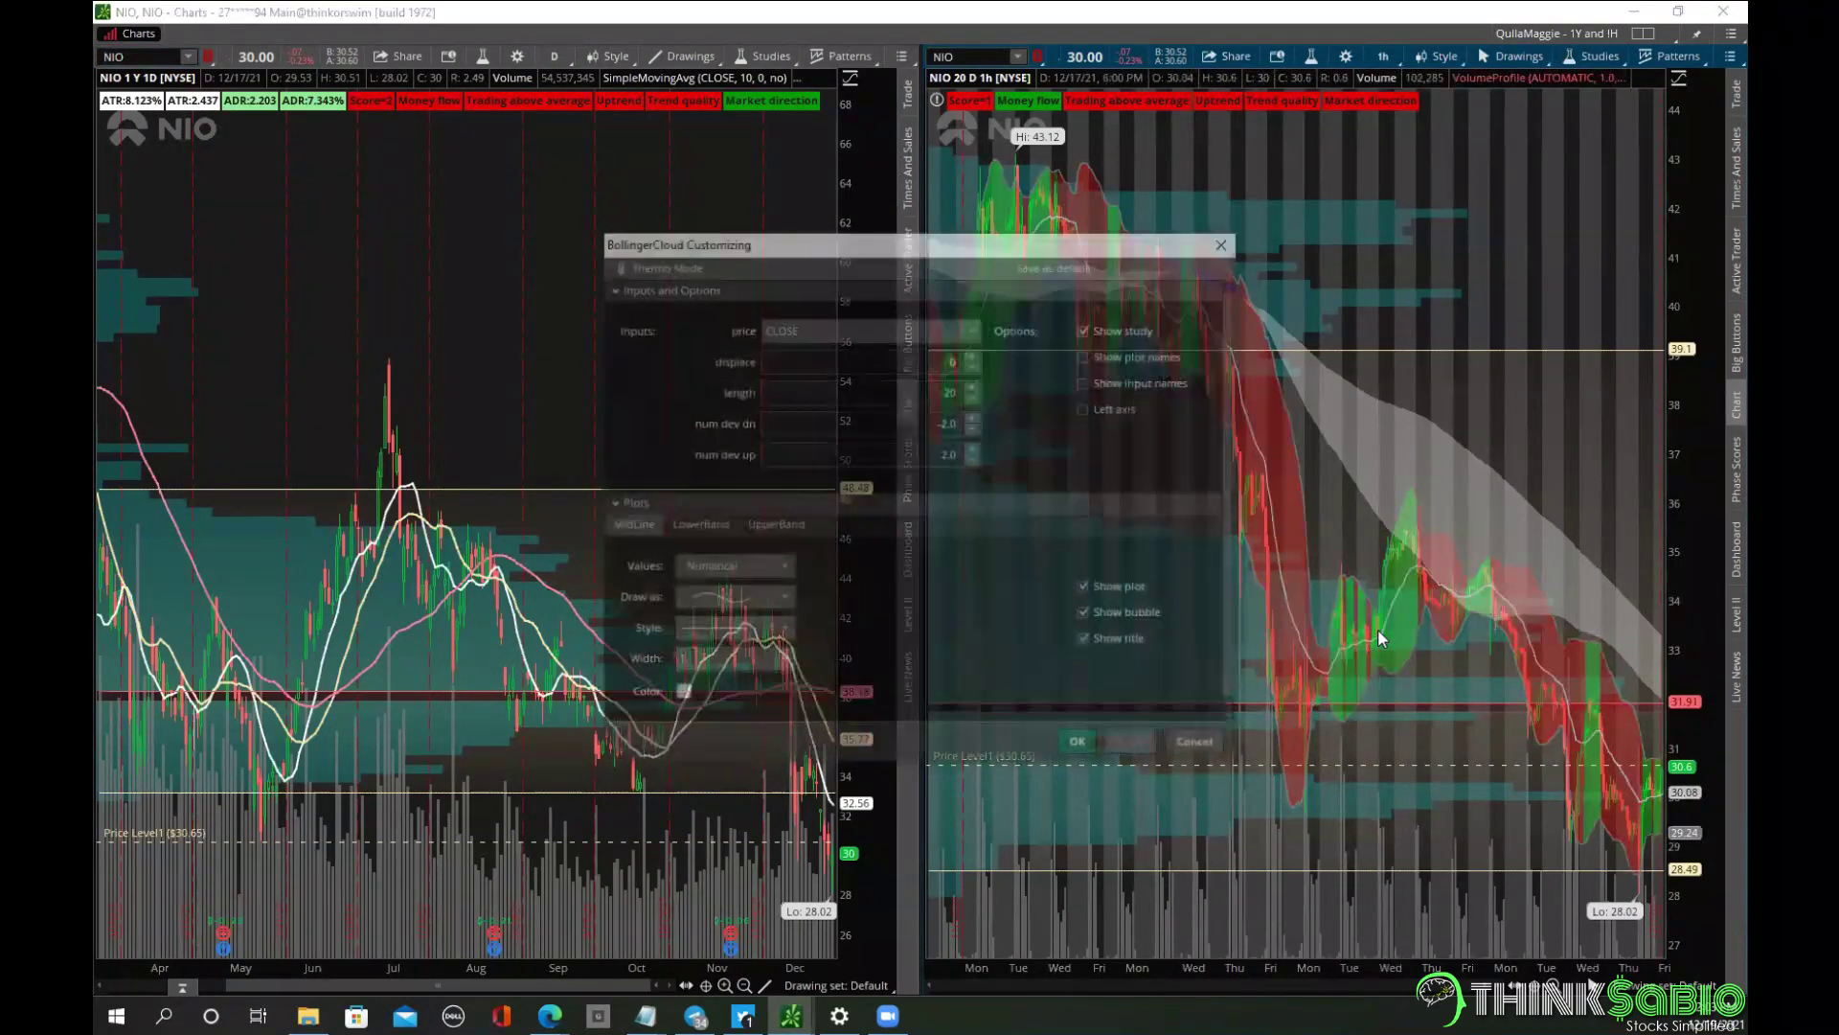
{"action": "left_click", "coordinate": [1209, 749]}
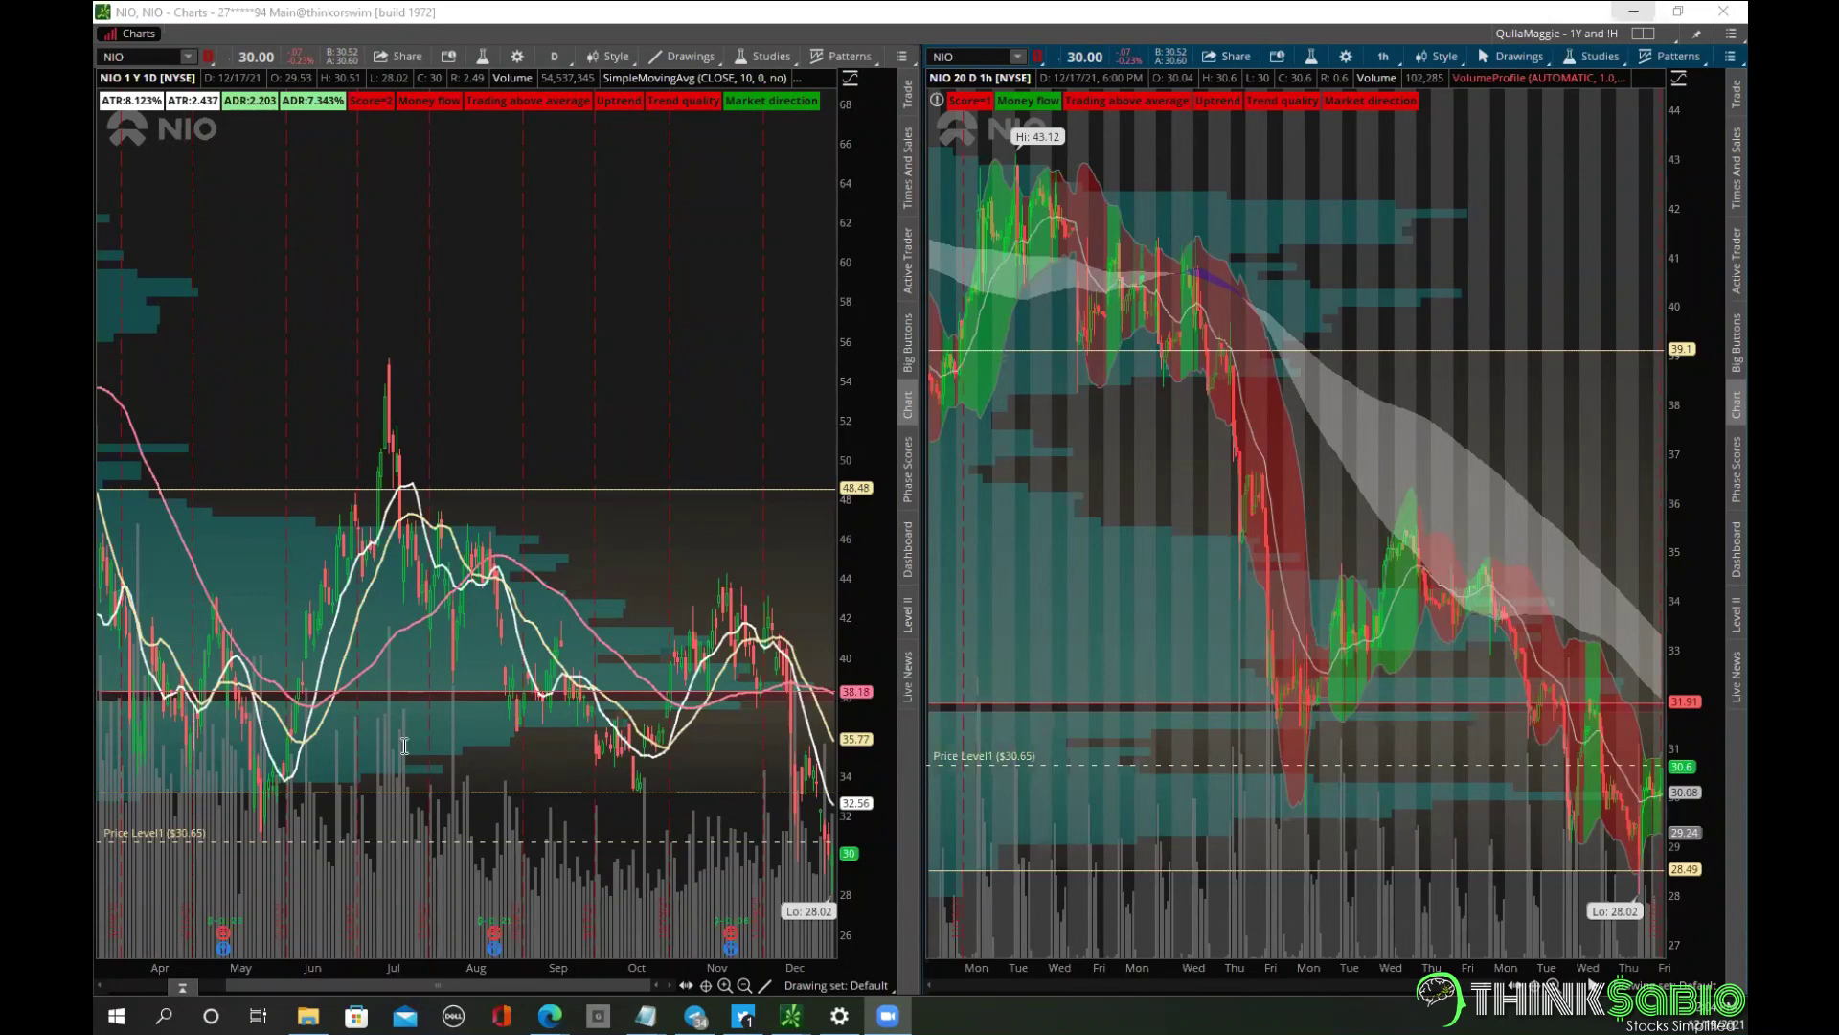
Zoom the main window's NIO 5-day 5-minute chart into Friday's session to show its ORB levels.
{"action": "mouse_move", "coordinate": [791, 1015]}
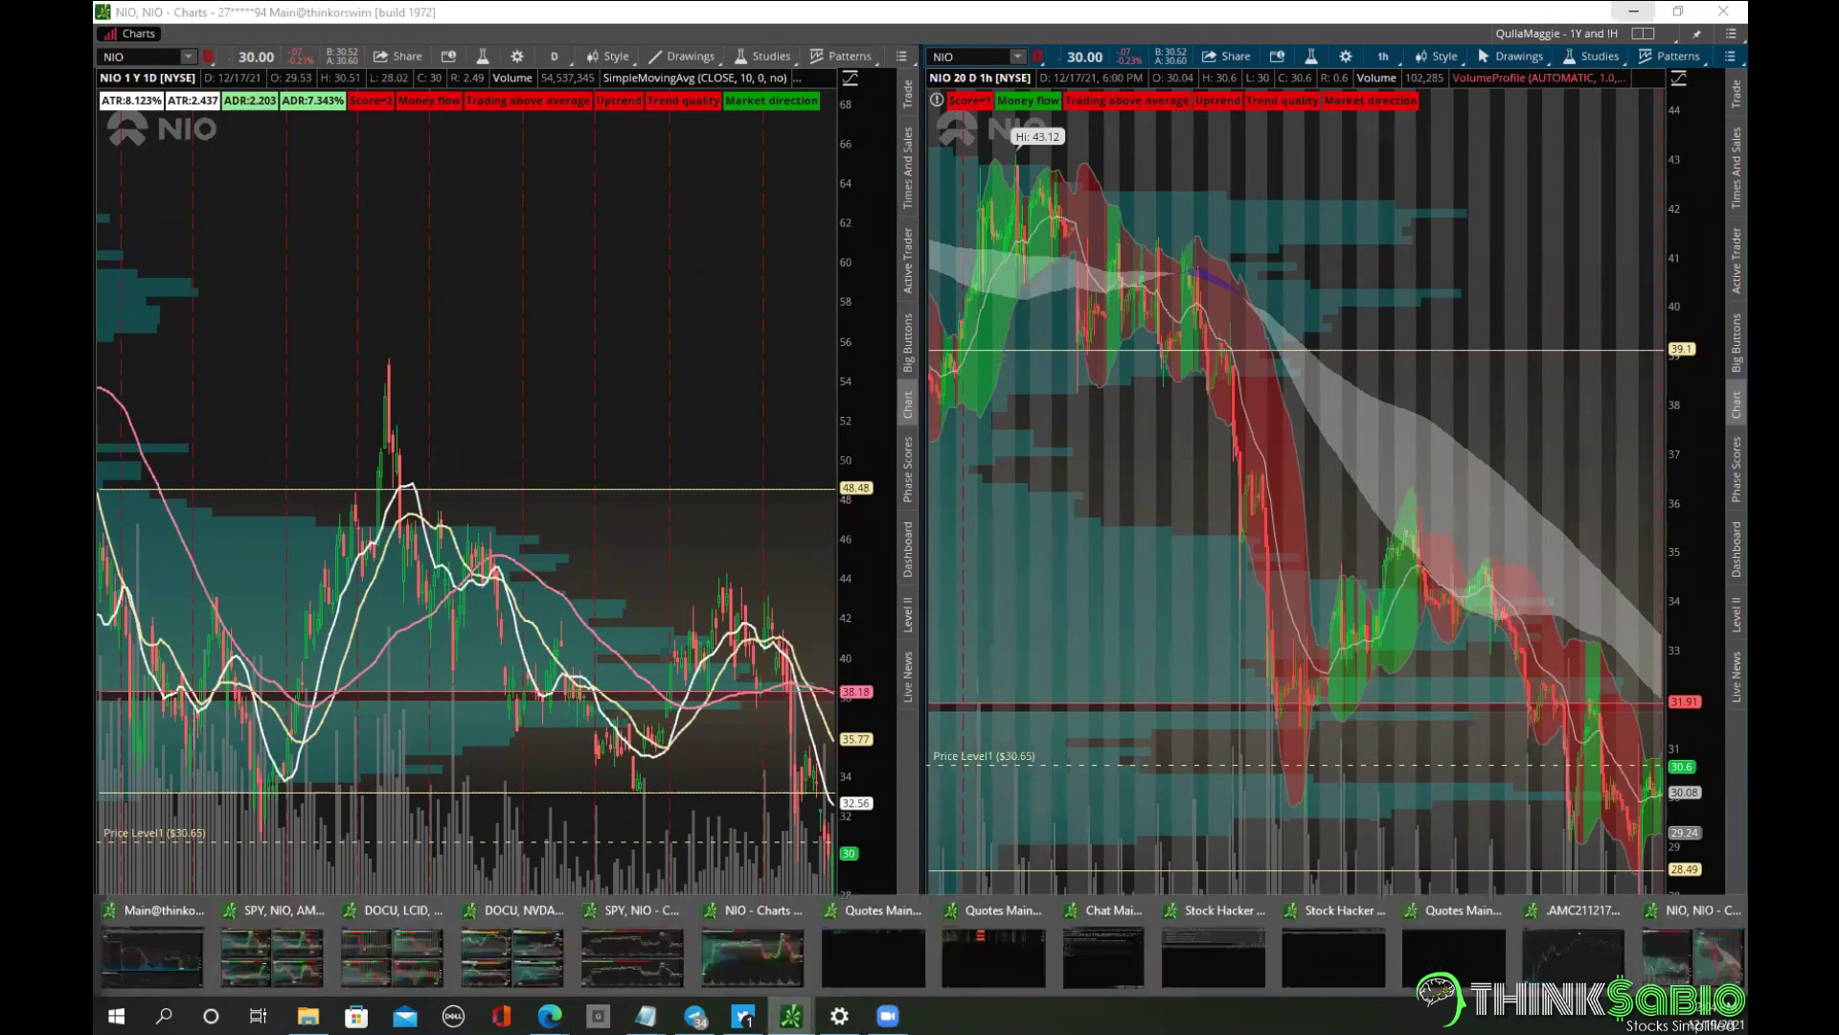
{"action": "left_click", "coordinate": [137, 949]}
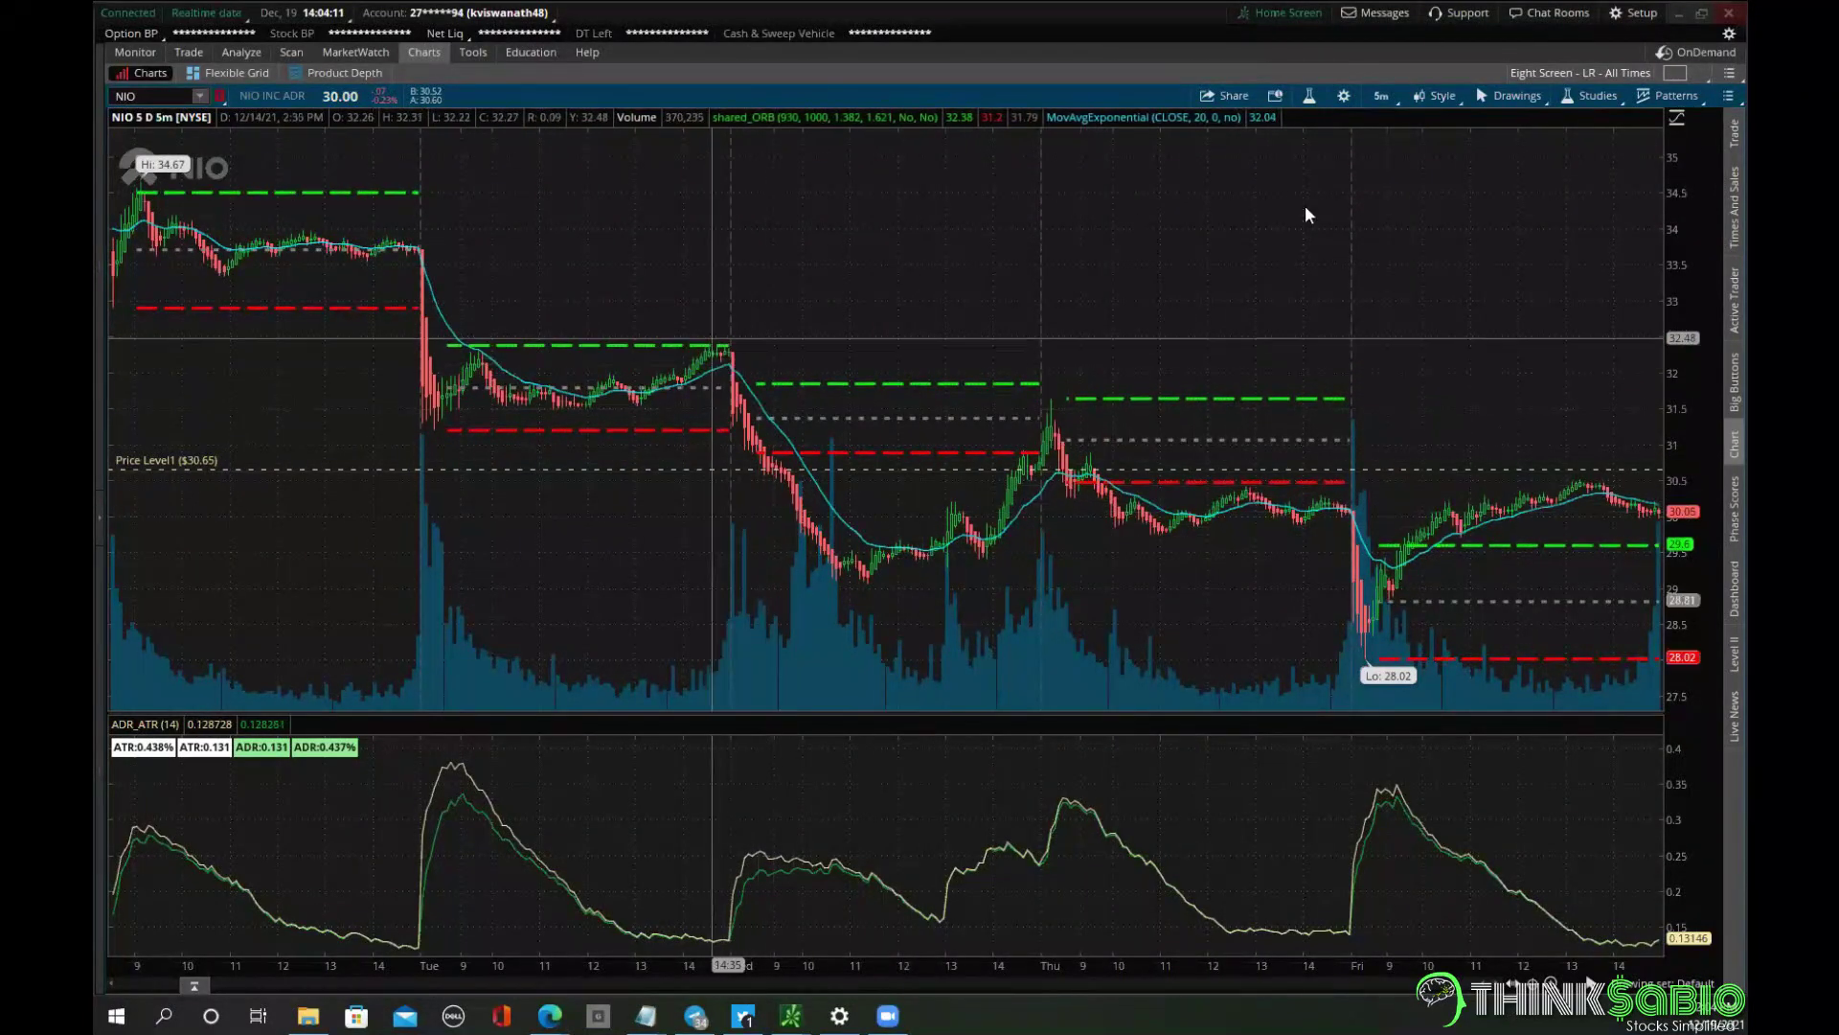
{"action": "left_click_drag", "start_coordinate": [1353, 407], "coordinate": [1716, 357]}
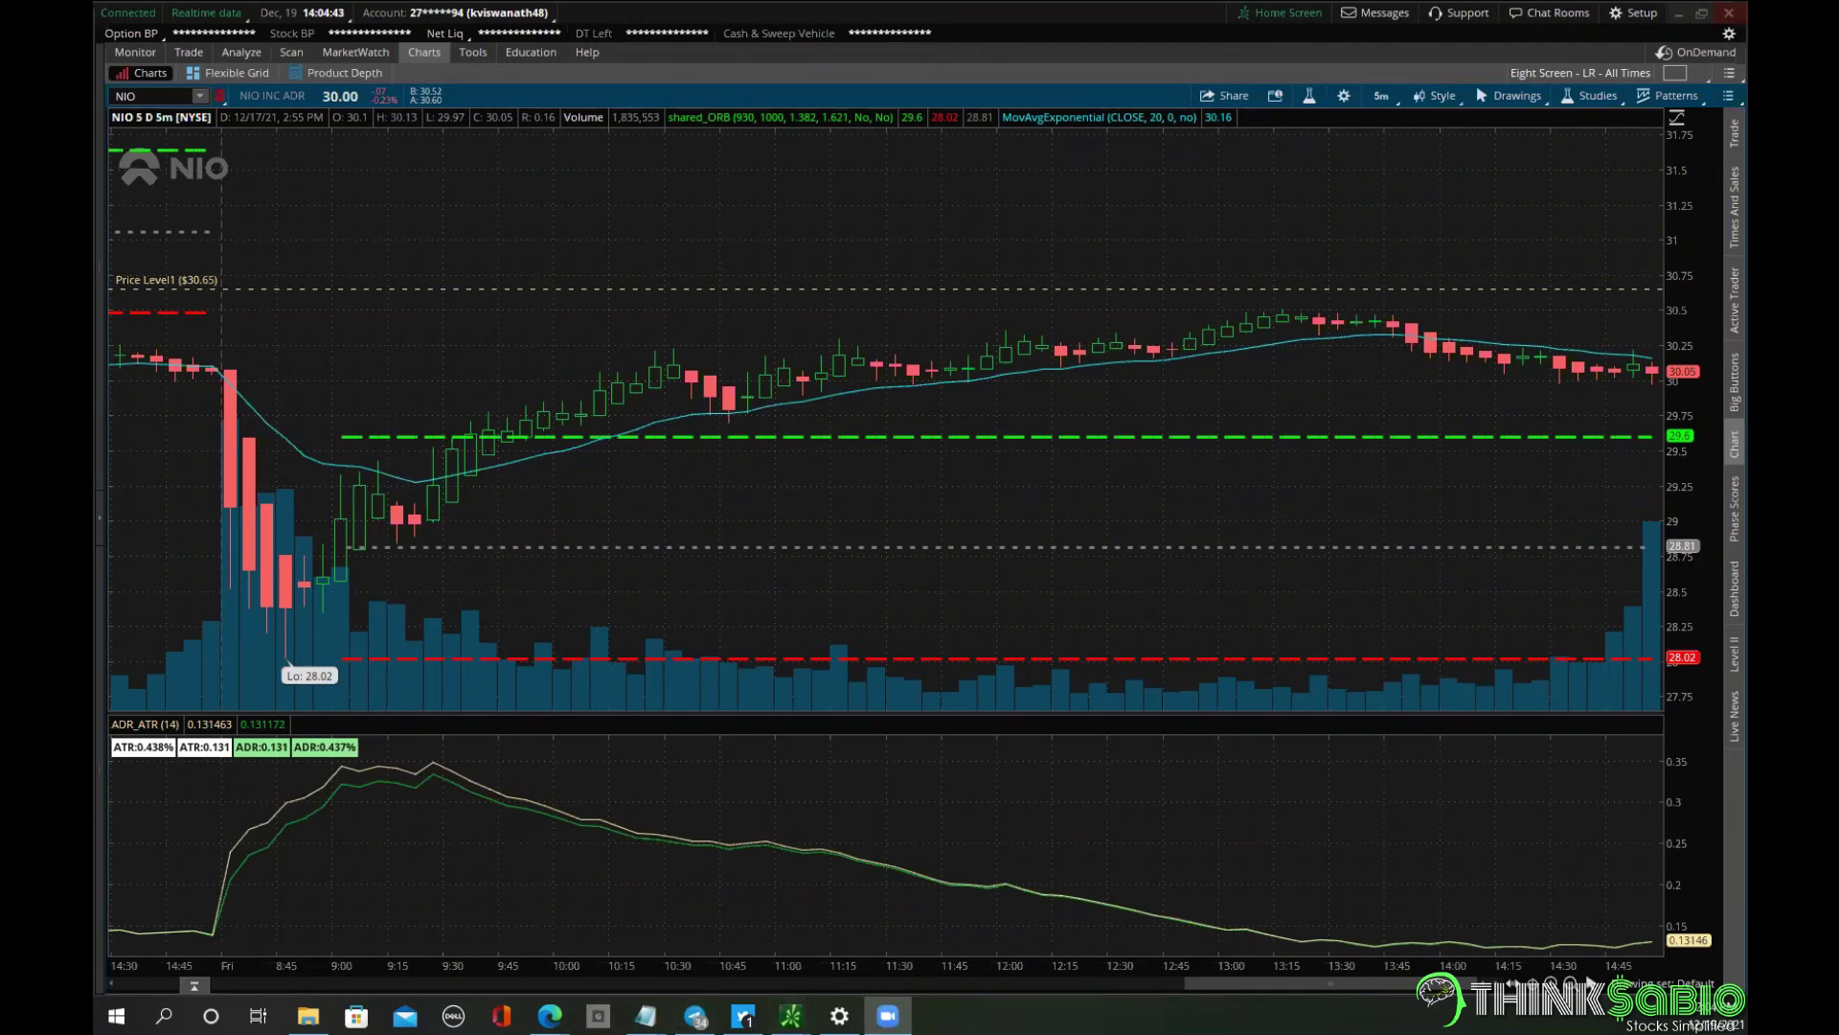
{"action": "mouse_move", "coordinate": [790, 1016]}
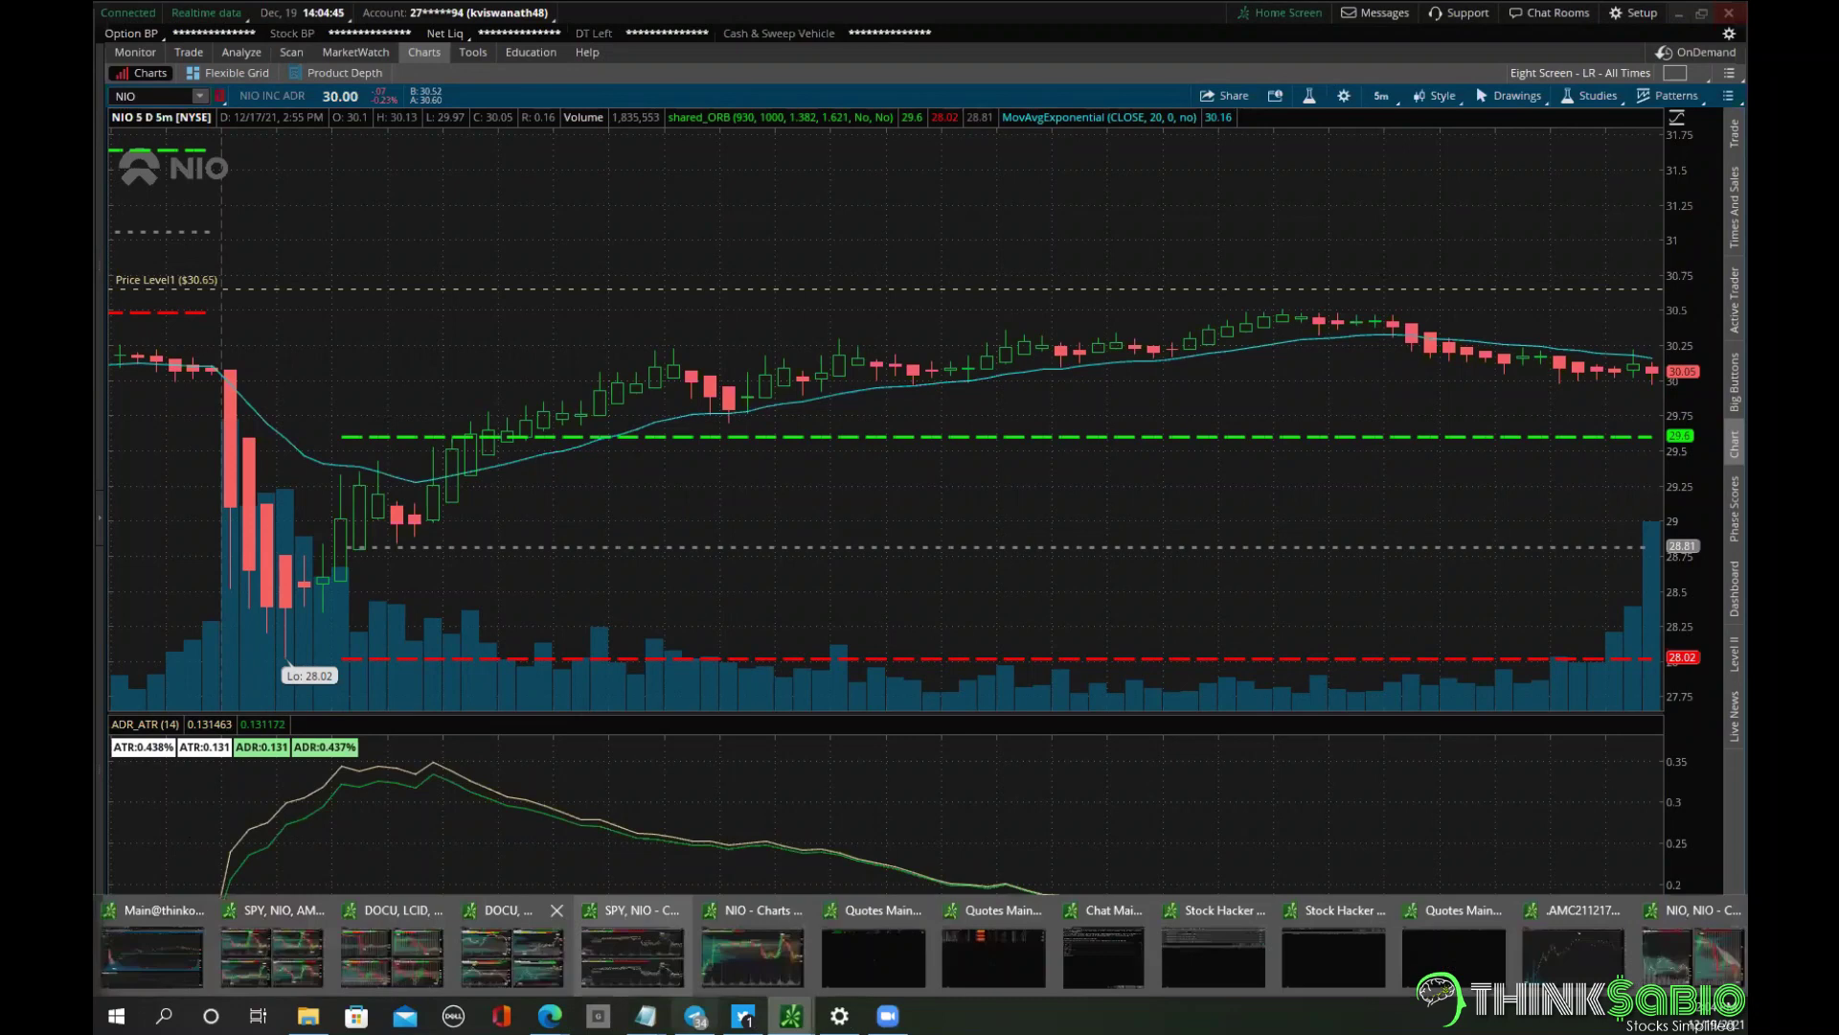
{"action": "left_click", "coordinate": [138, 946]}
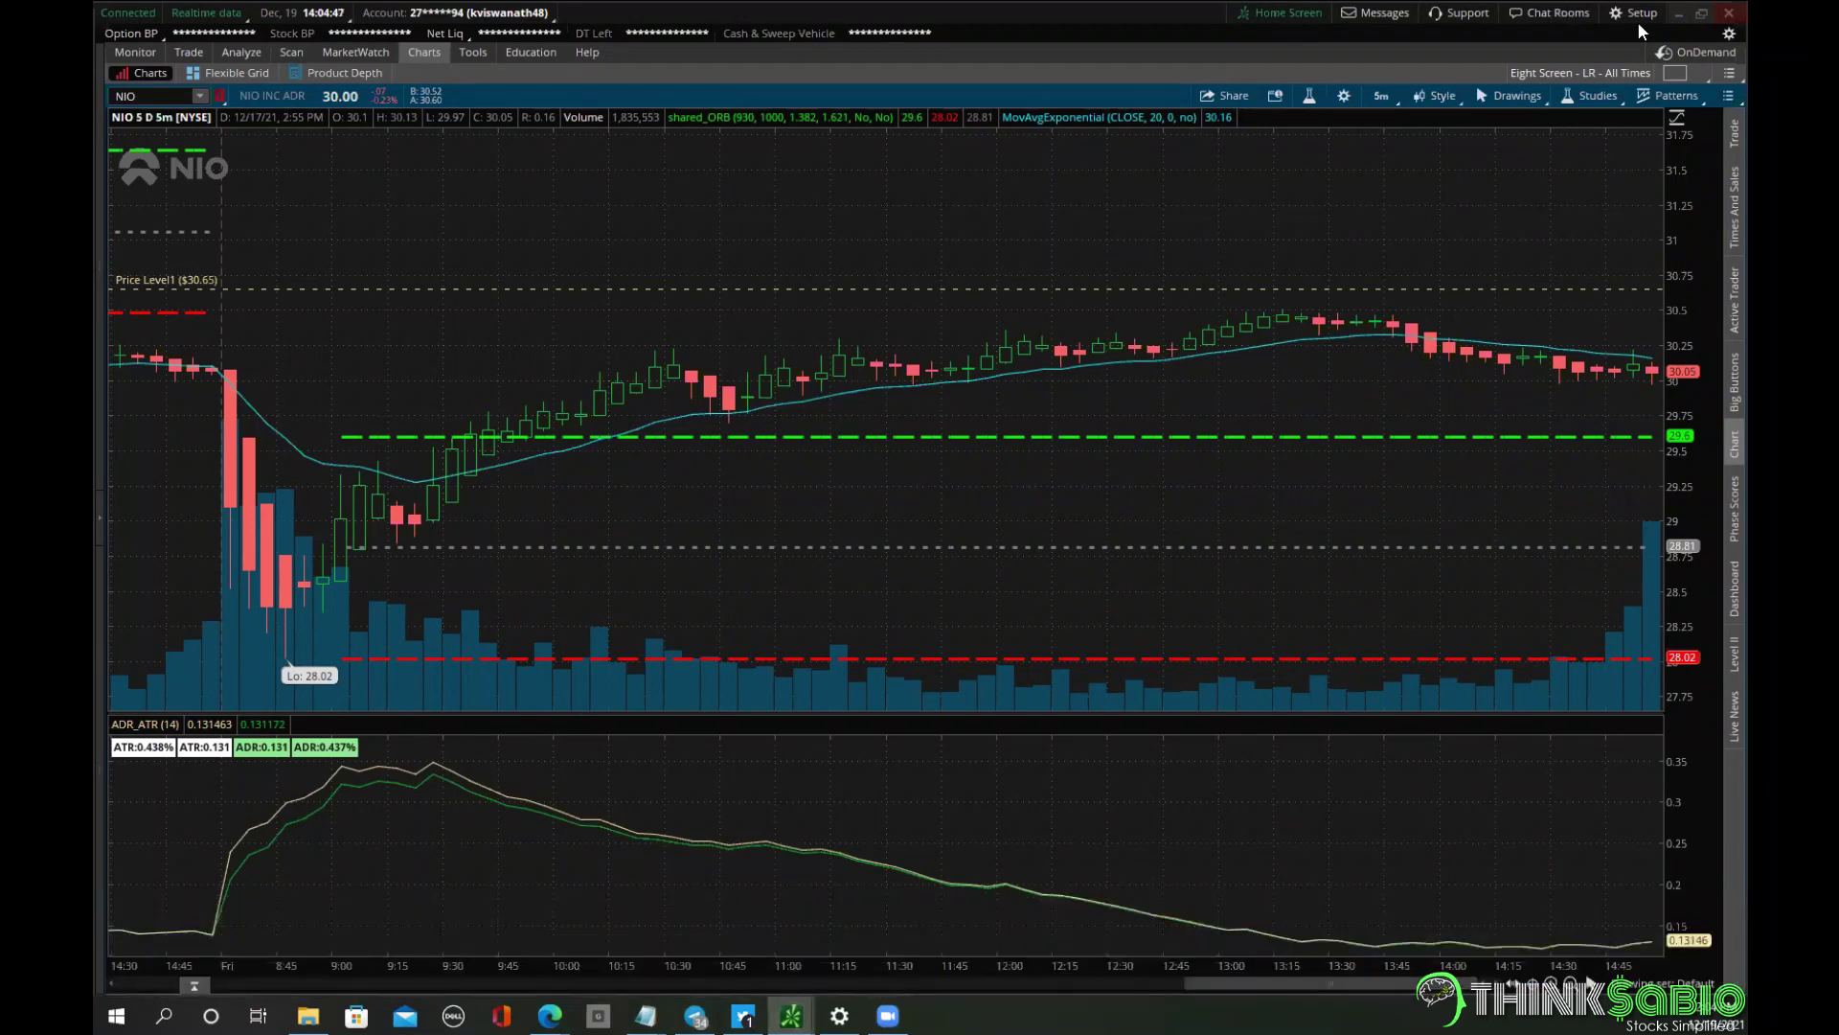
Check the SPY, AMC and LCID quotes in MarketWatch, then return to NIO's daily-and-hourly chart window.
{"action": "left_click", "coordinate": [338, 52]}
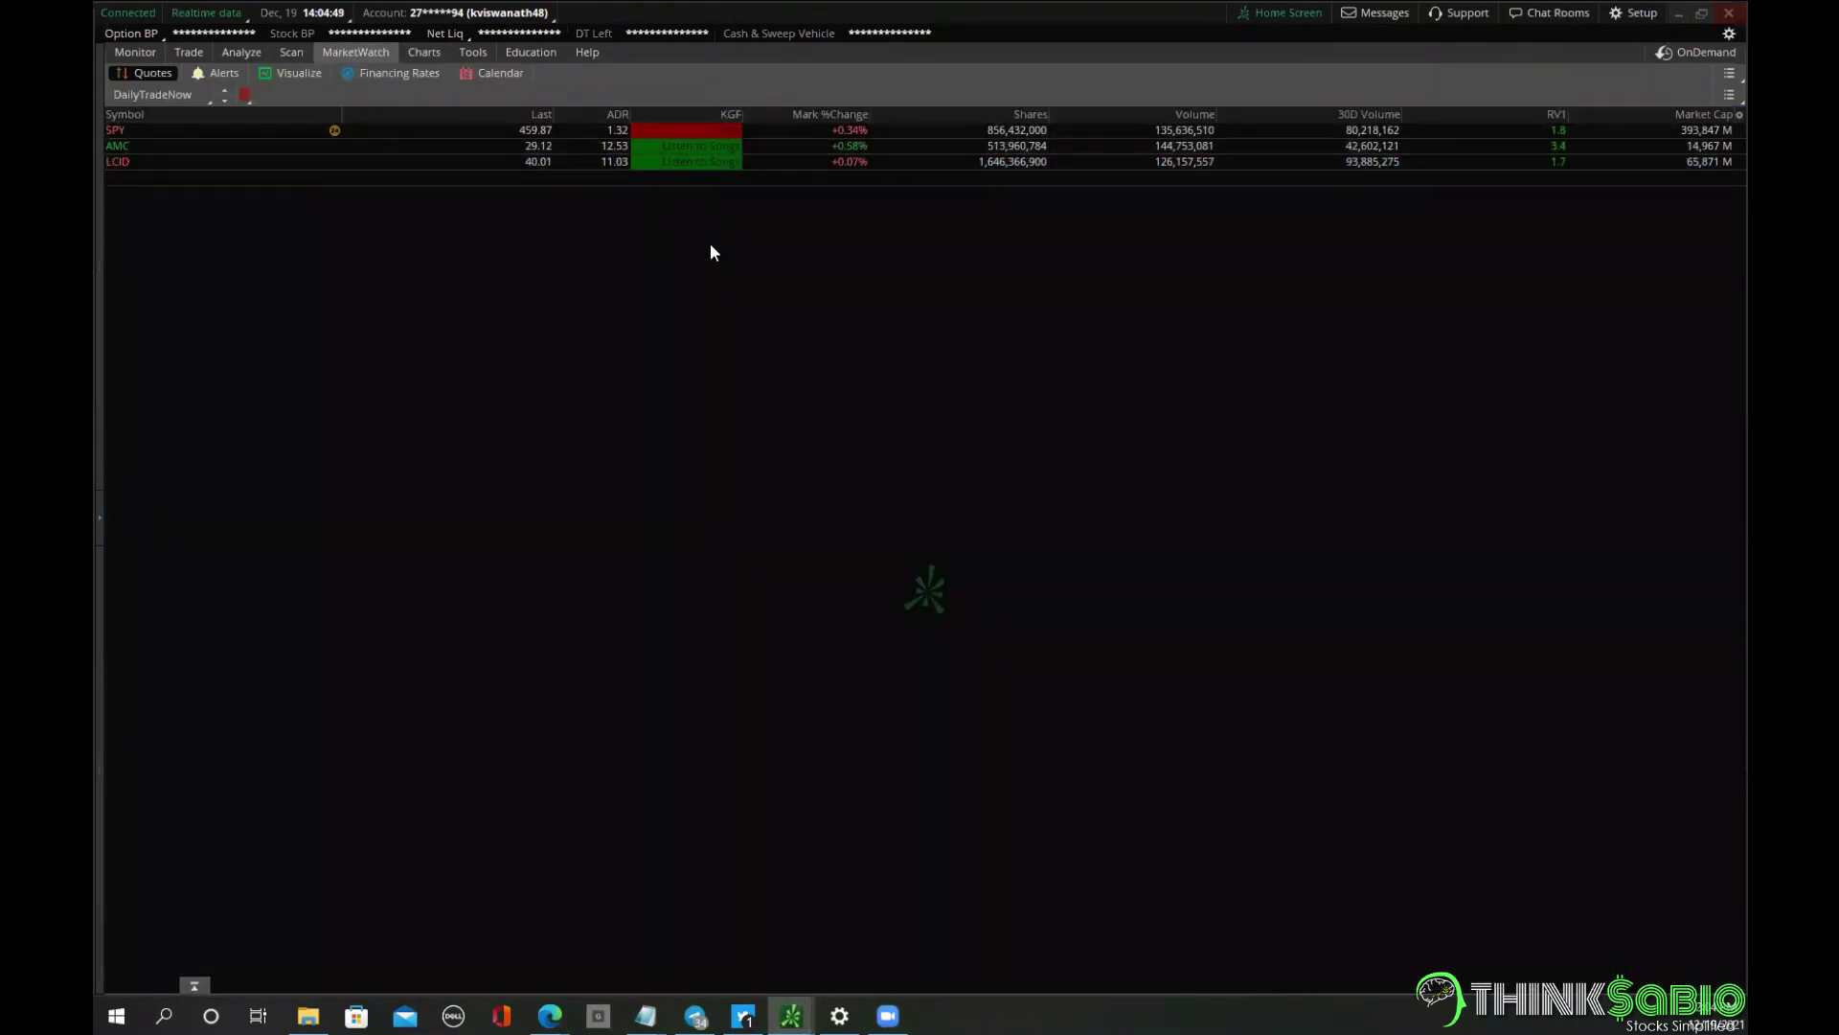
{"action": "left_click", "coordinate": [426, 51]}
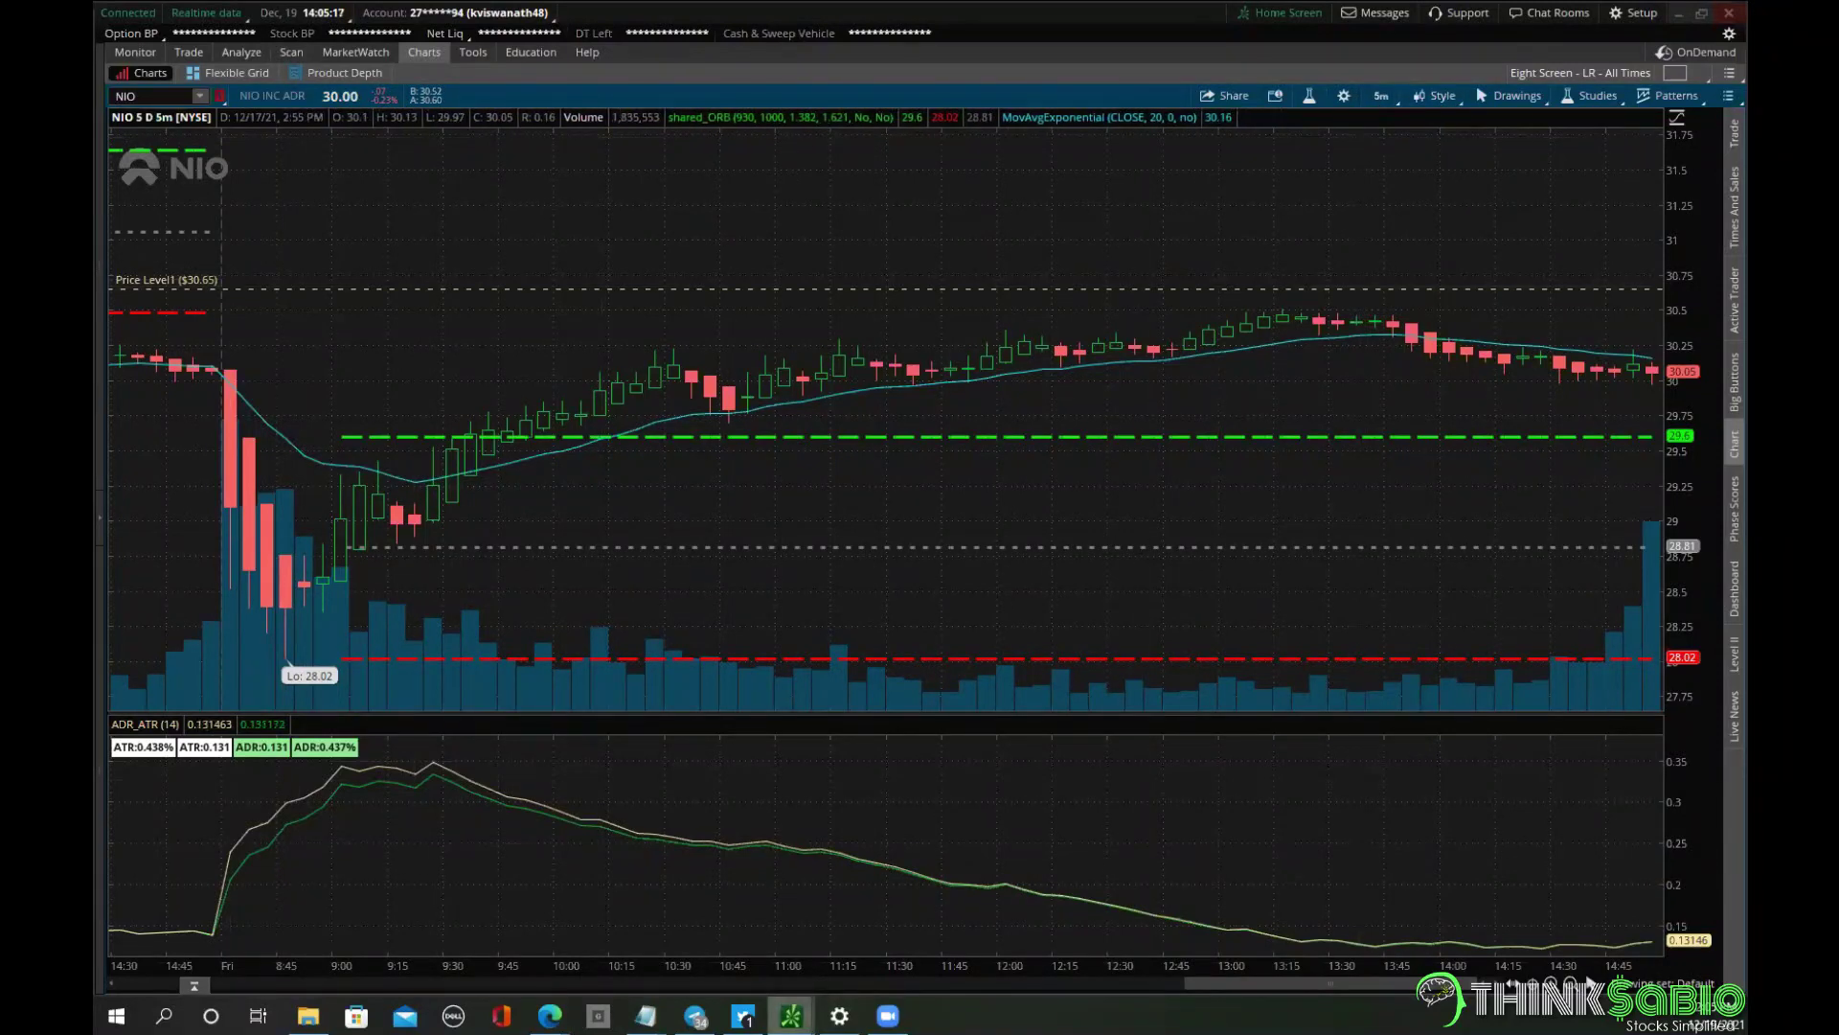
{"action": "mouse_move", "coordinate": [791, 1015]}
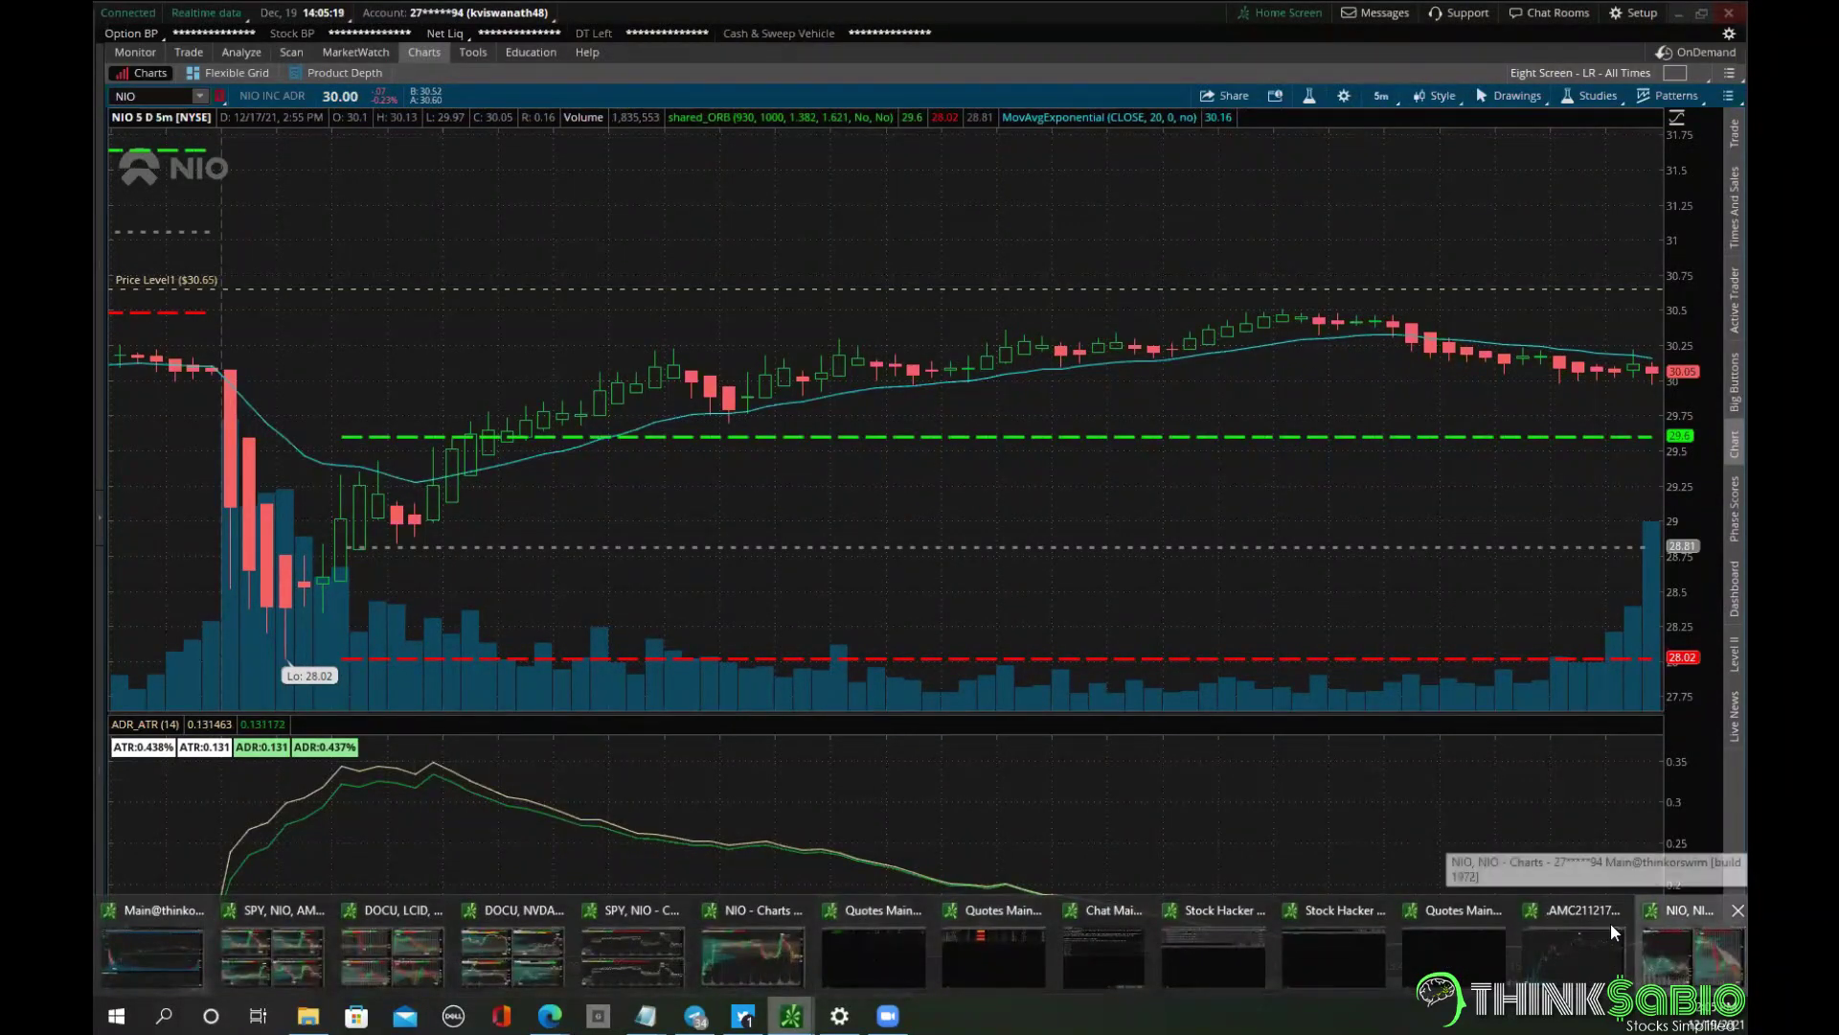
{"action": "left_click", "coordinate": [1651, 931]}
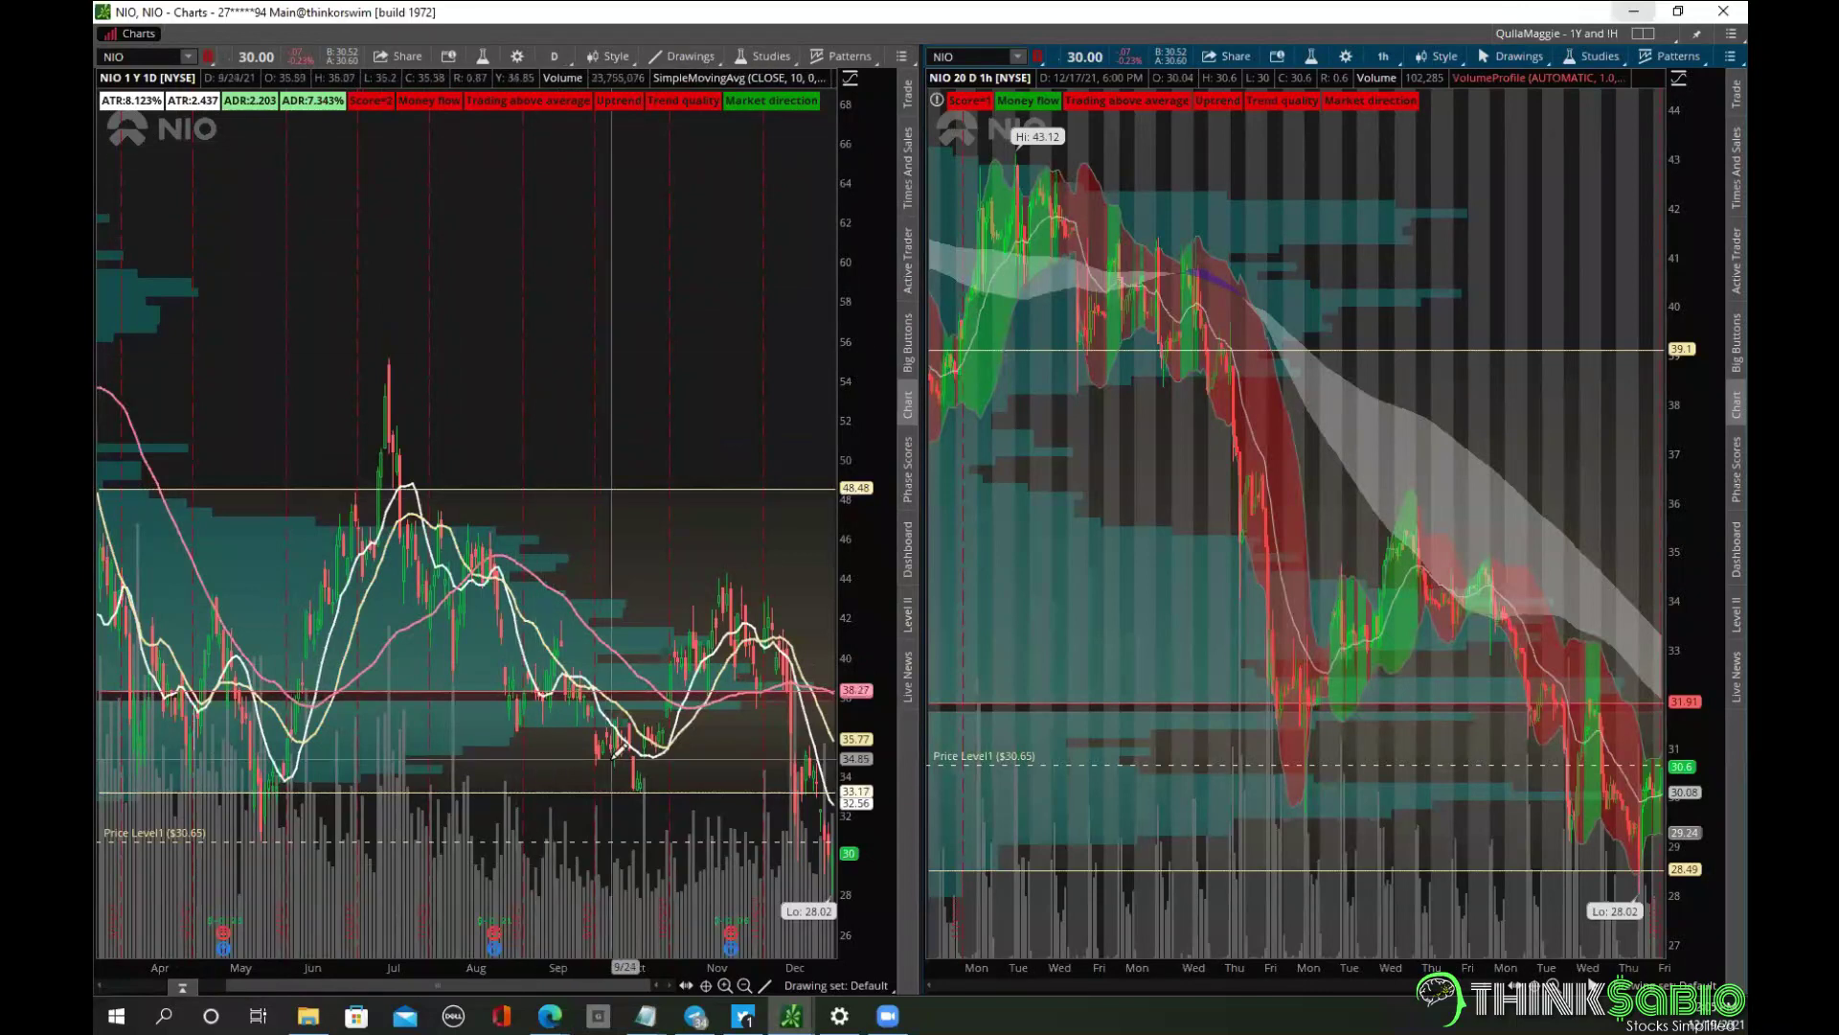